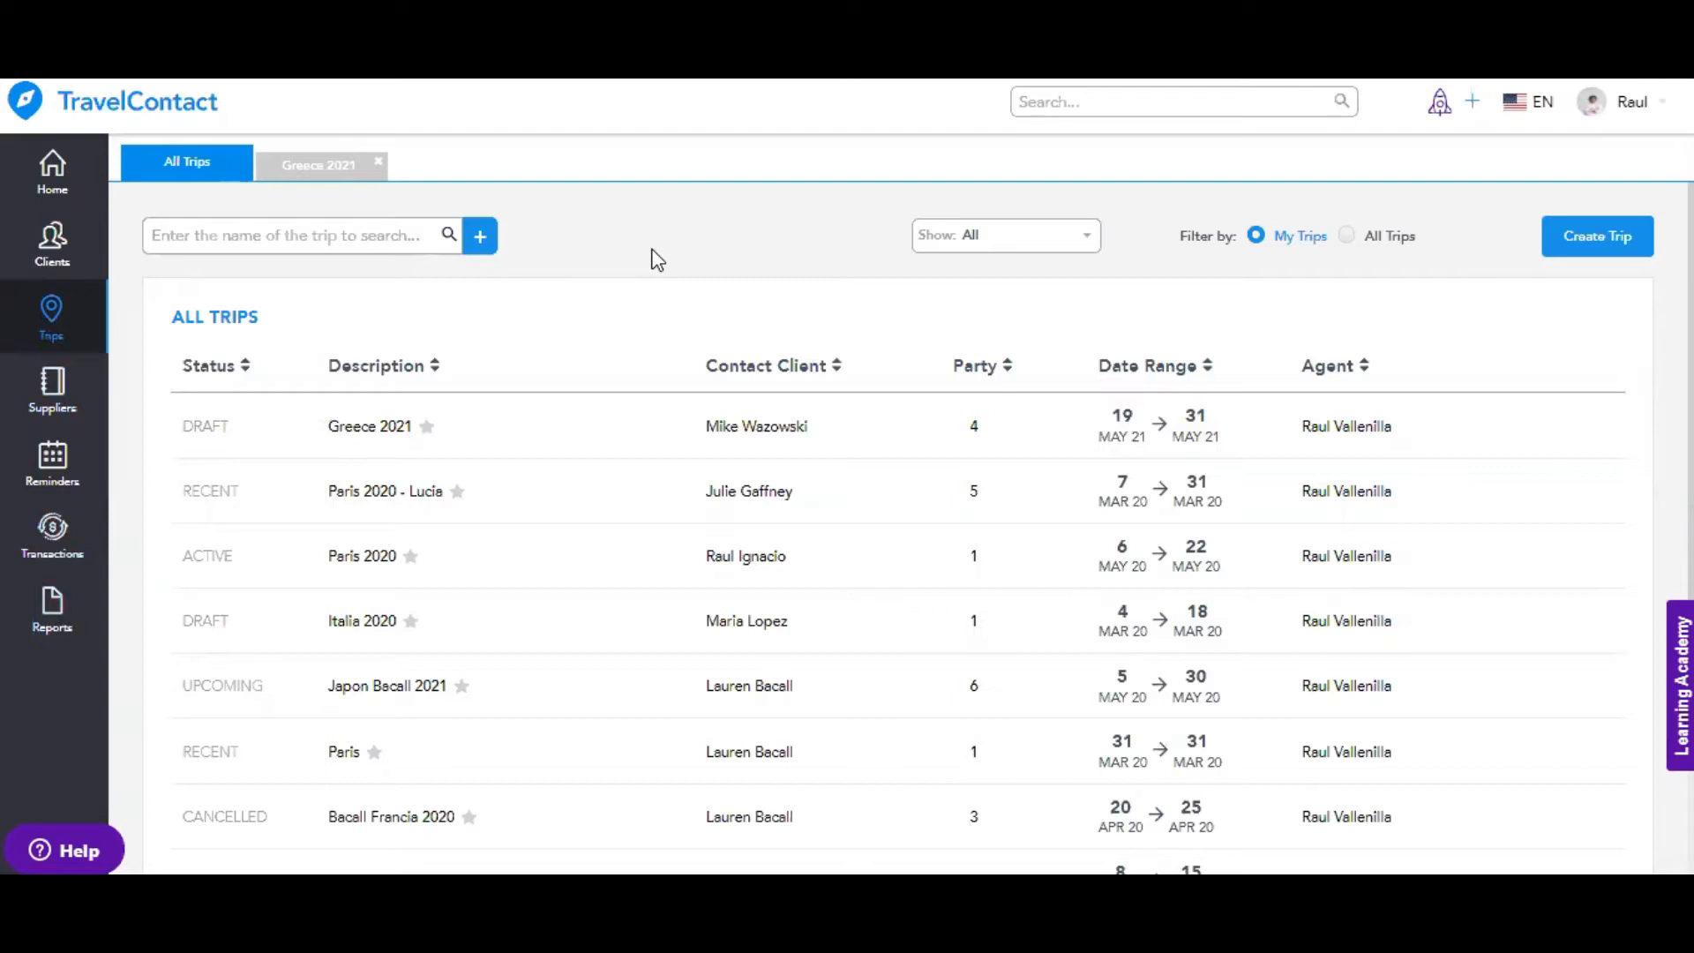
View the status options for filtering trips and search the trip list for "japan"
click(1053, 236)
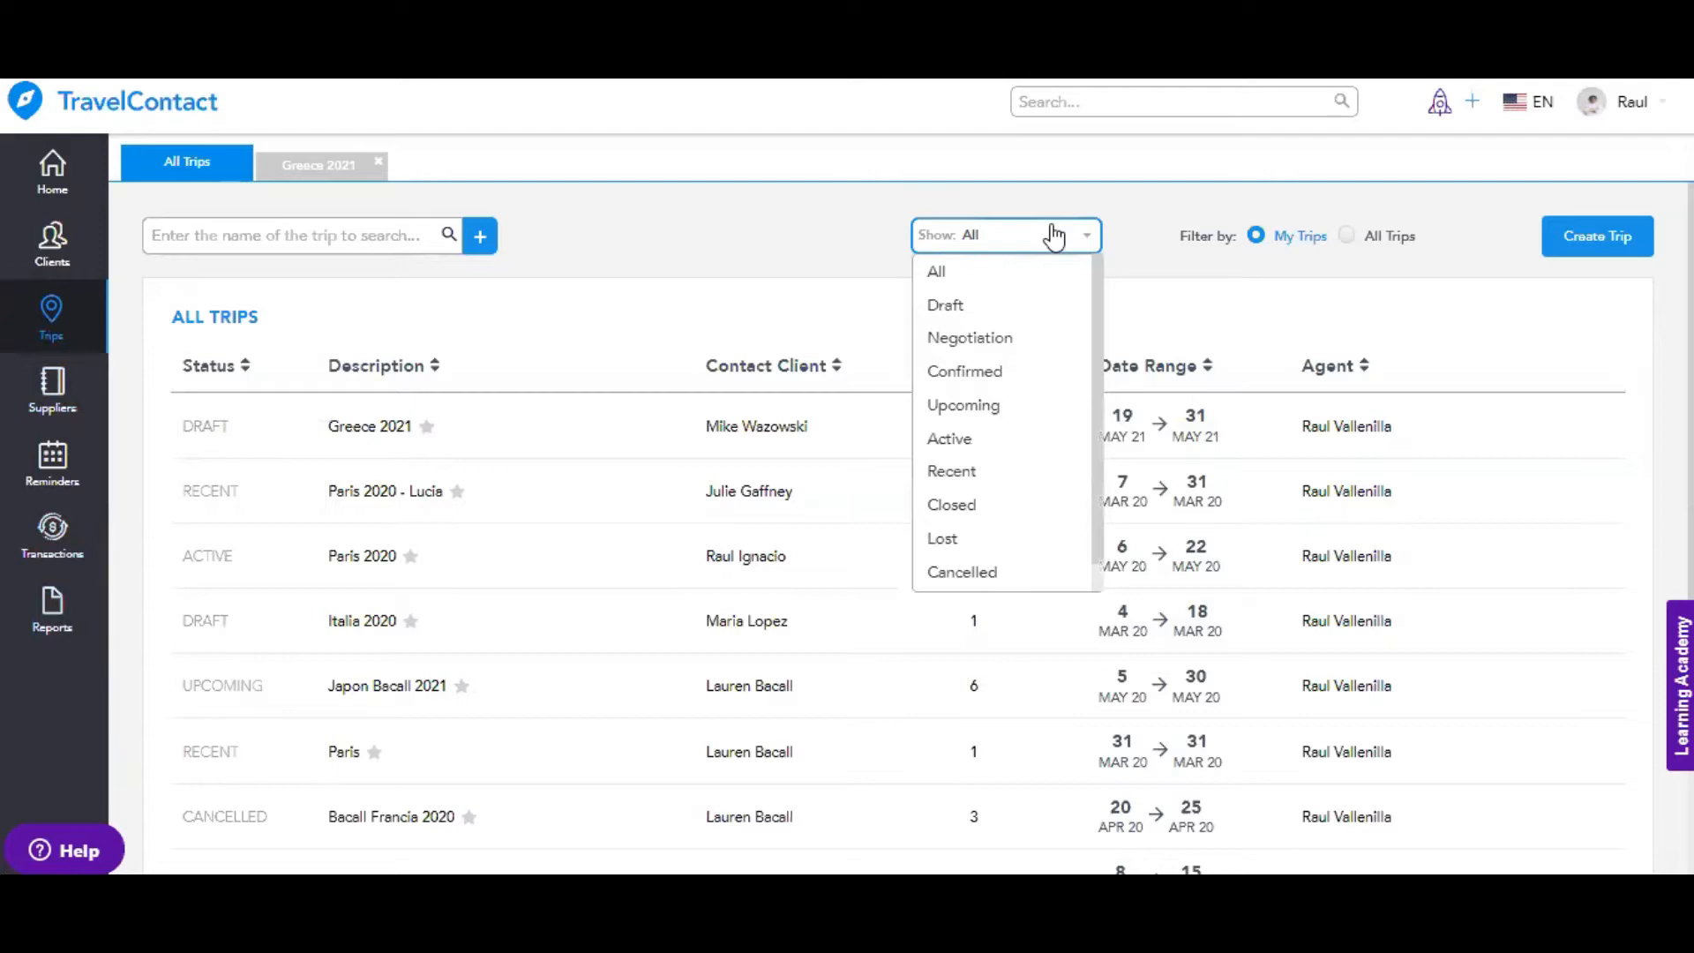
click(983, 162)
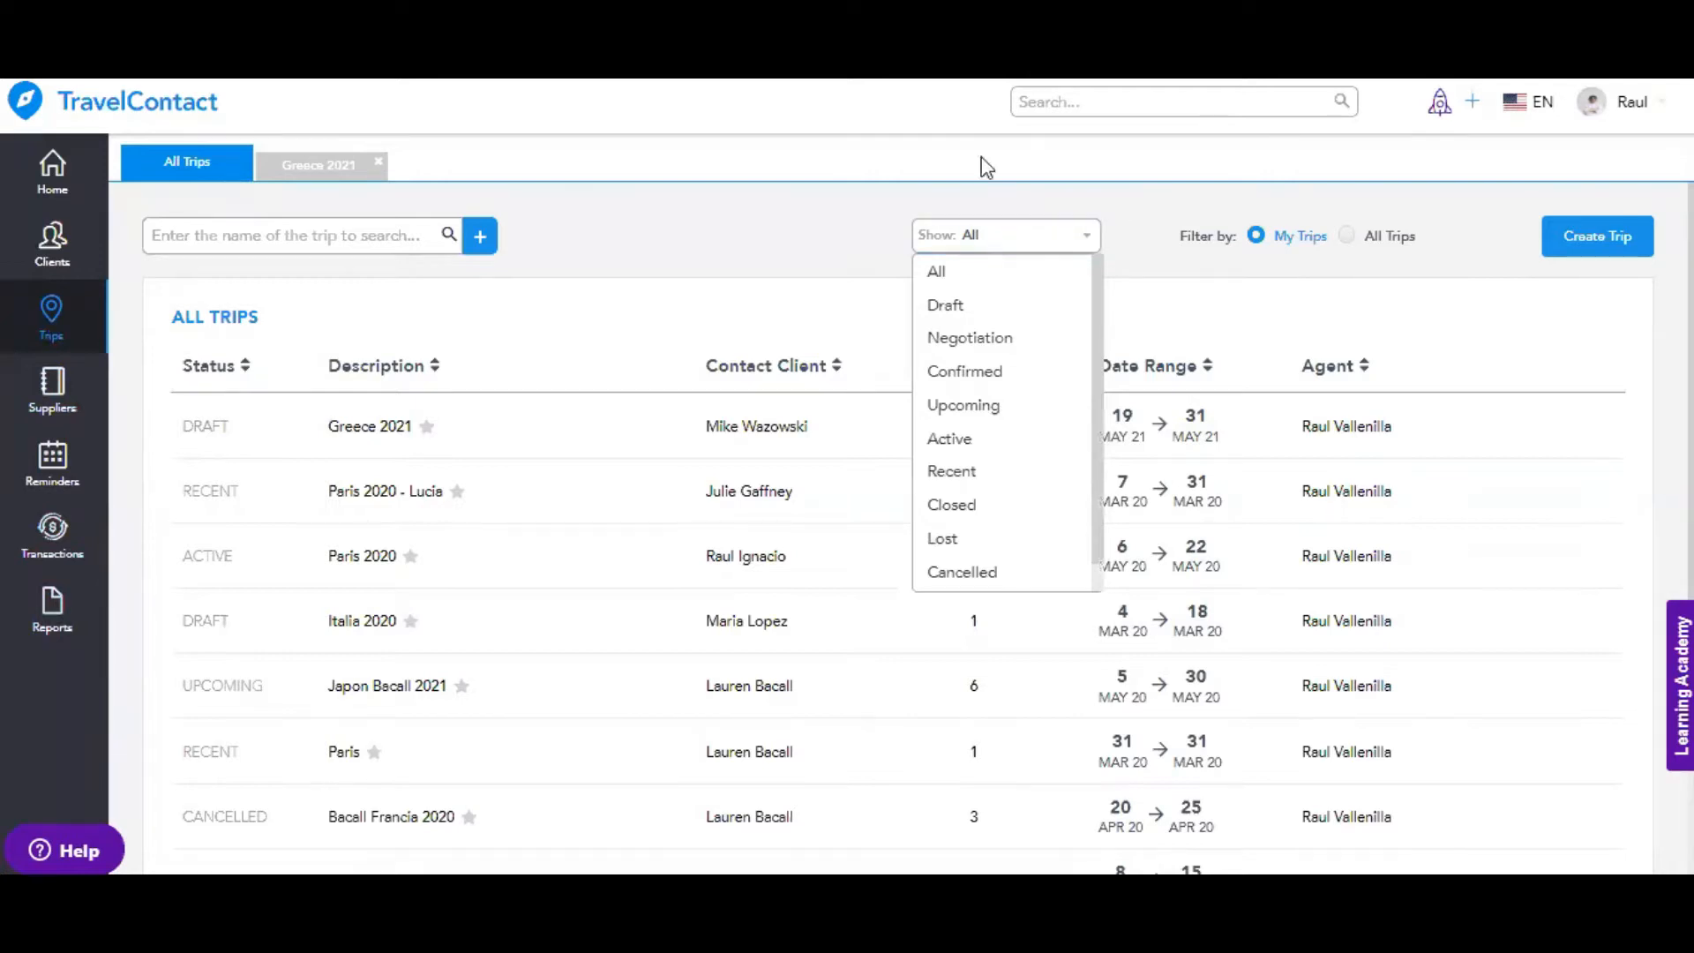
click(292, 236)
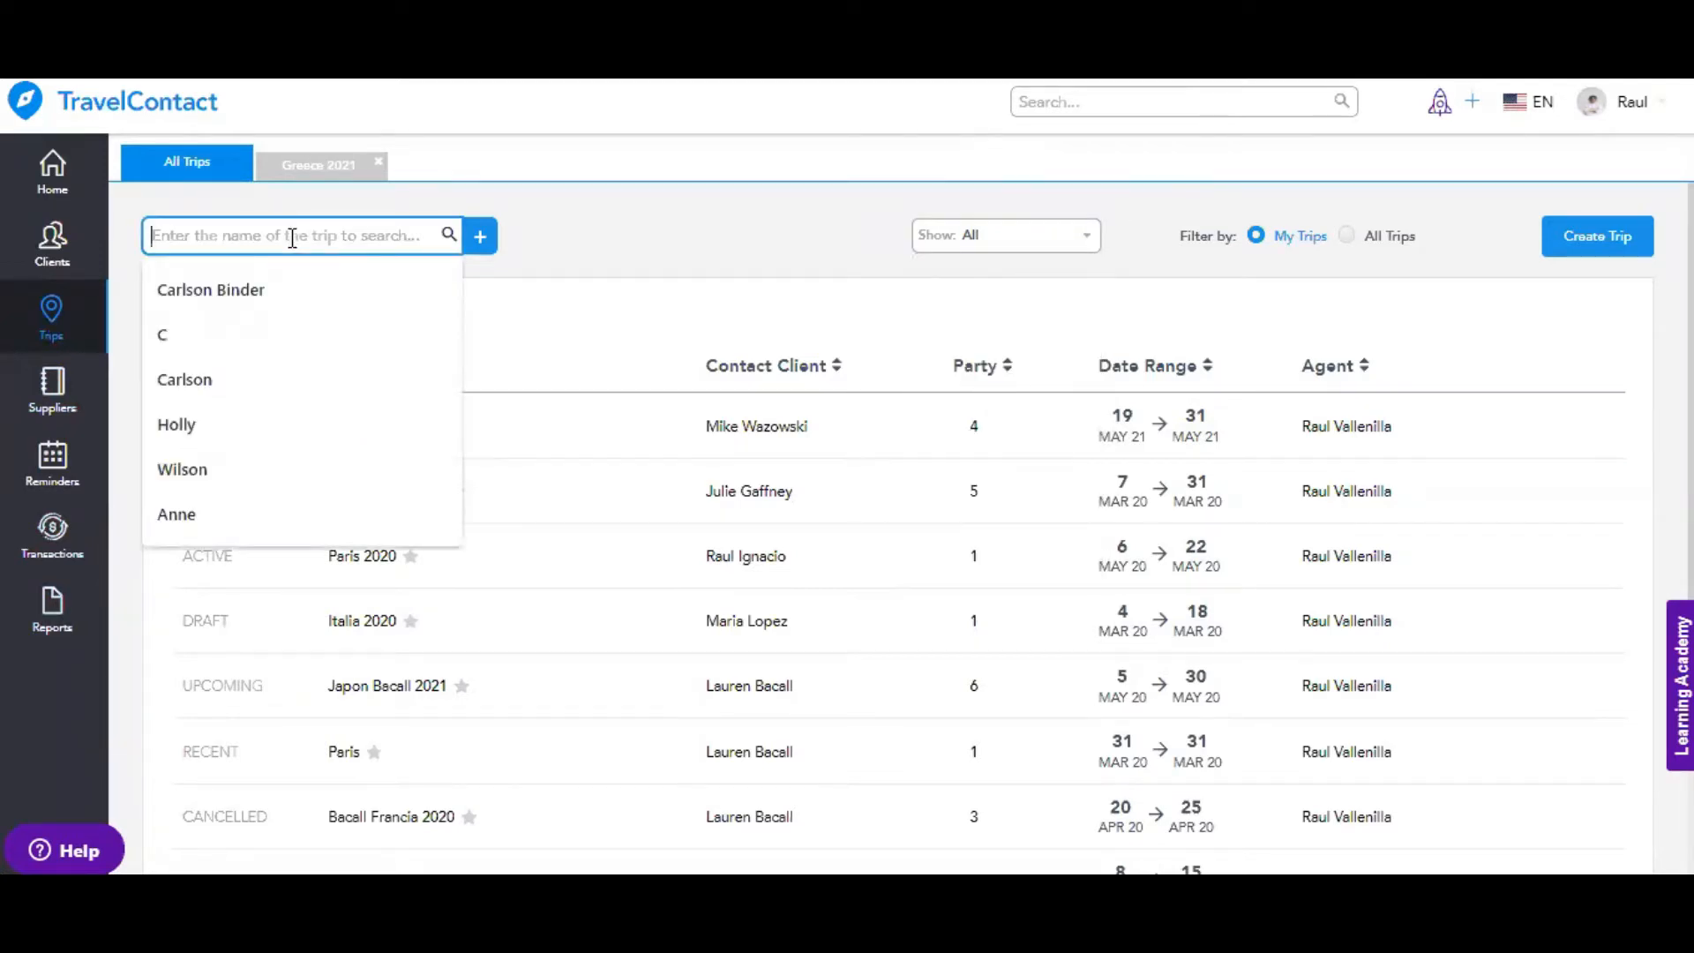
text(japan)
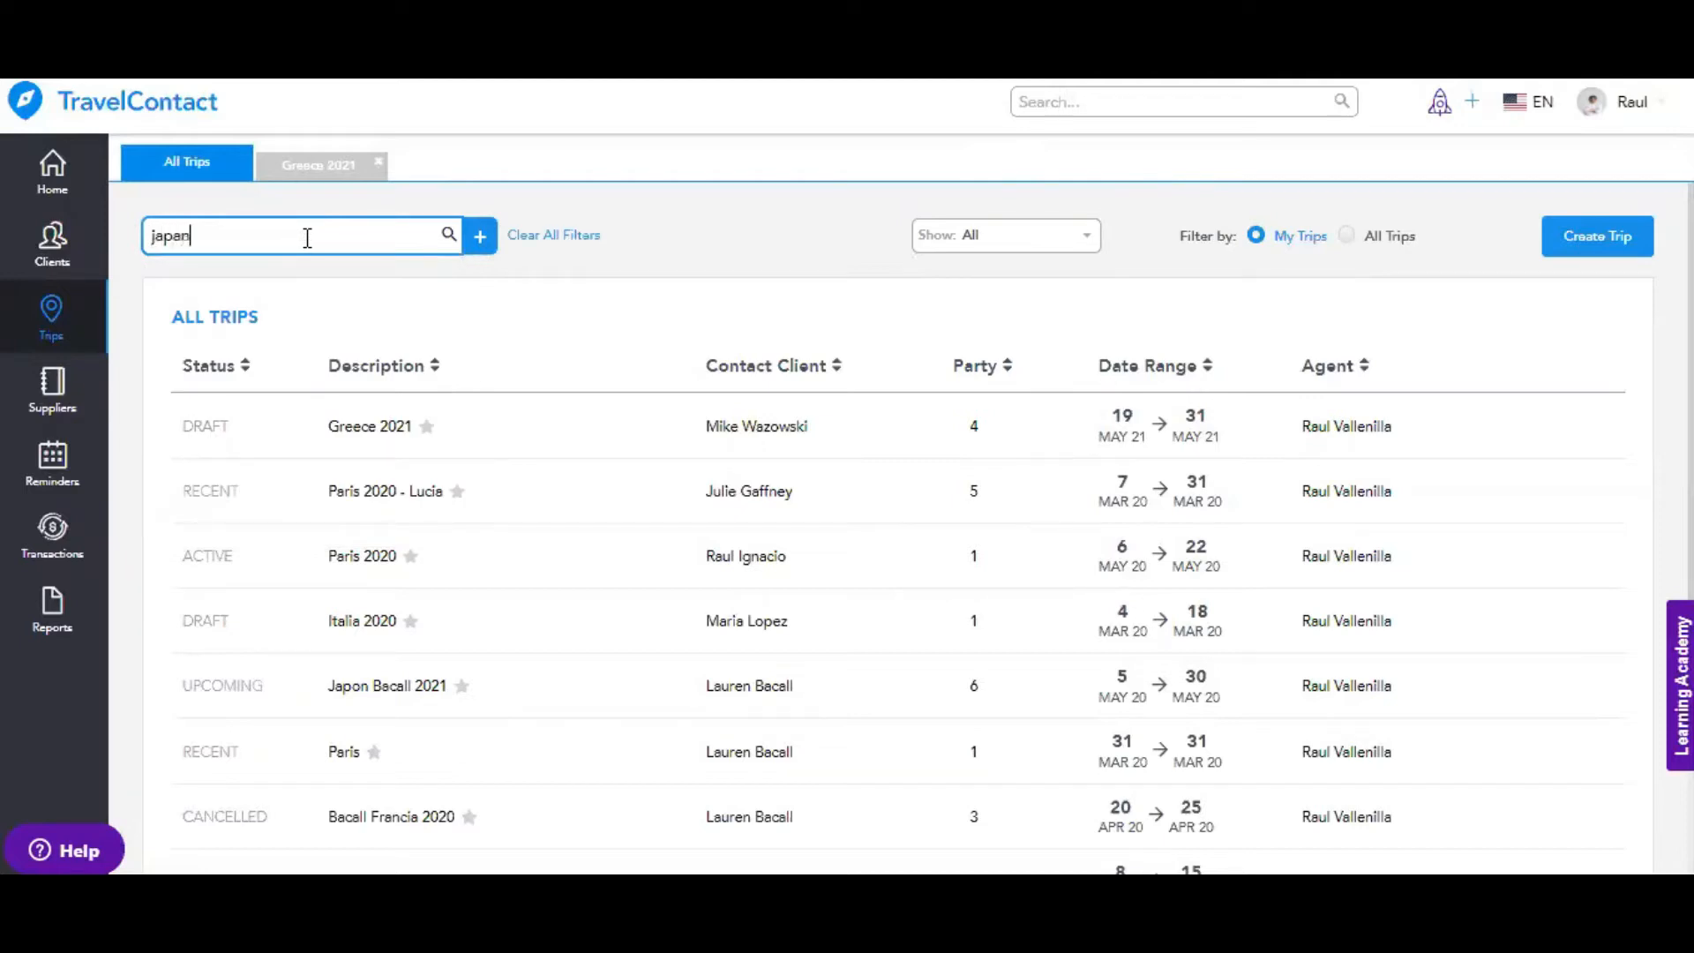
key(Return)
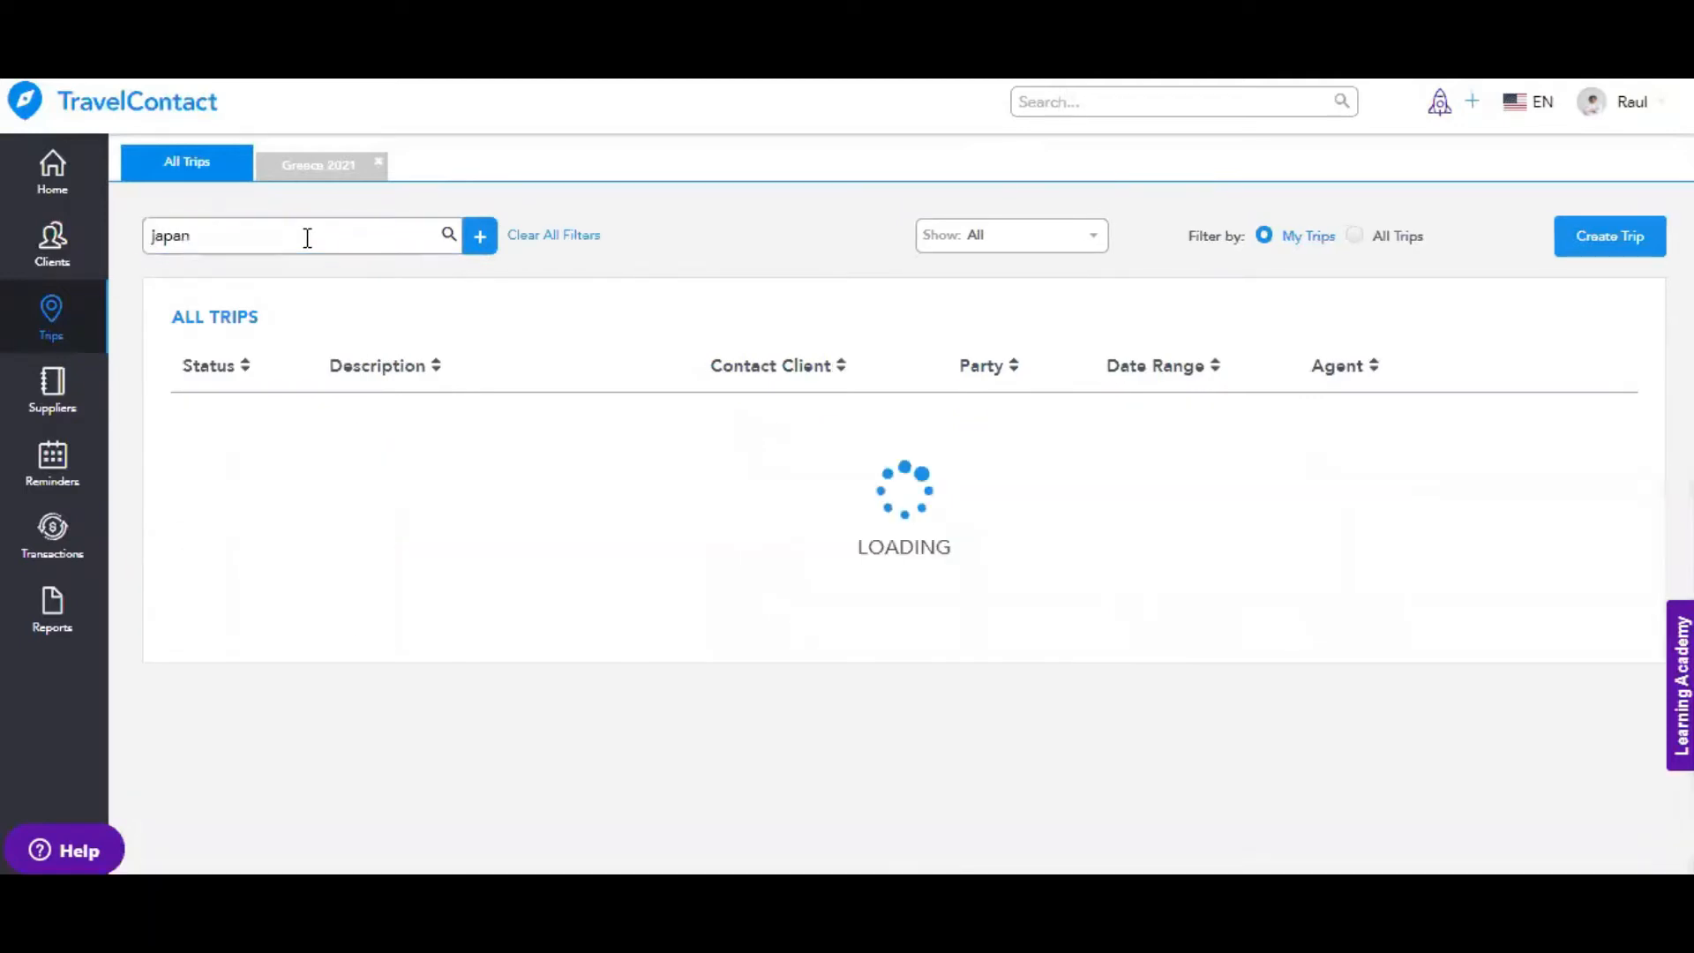
Open the additional trip search fields, reset them to clear the search text, and close them
click(482, 249)
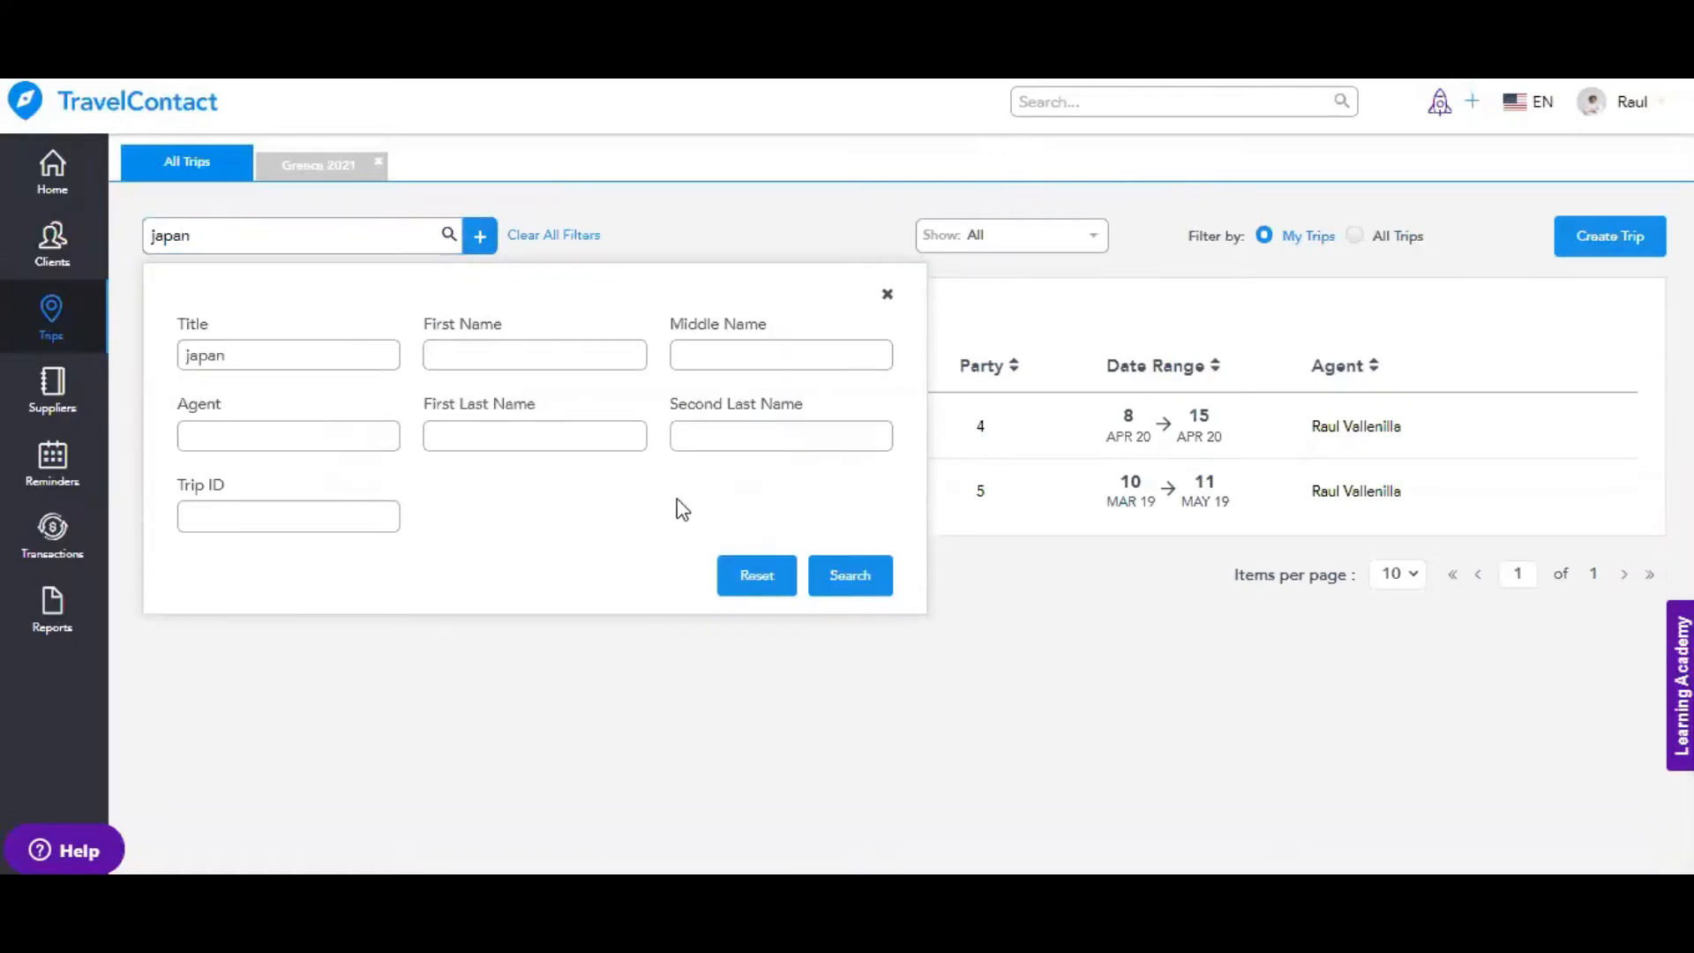
click(743, 585)
click(887, 295)
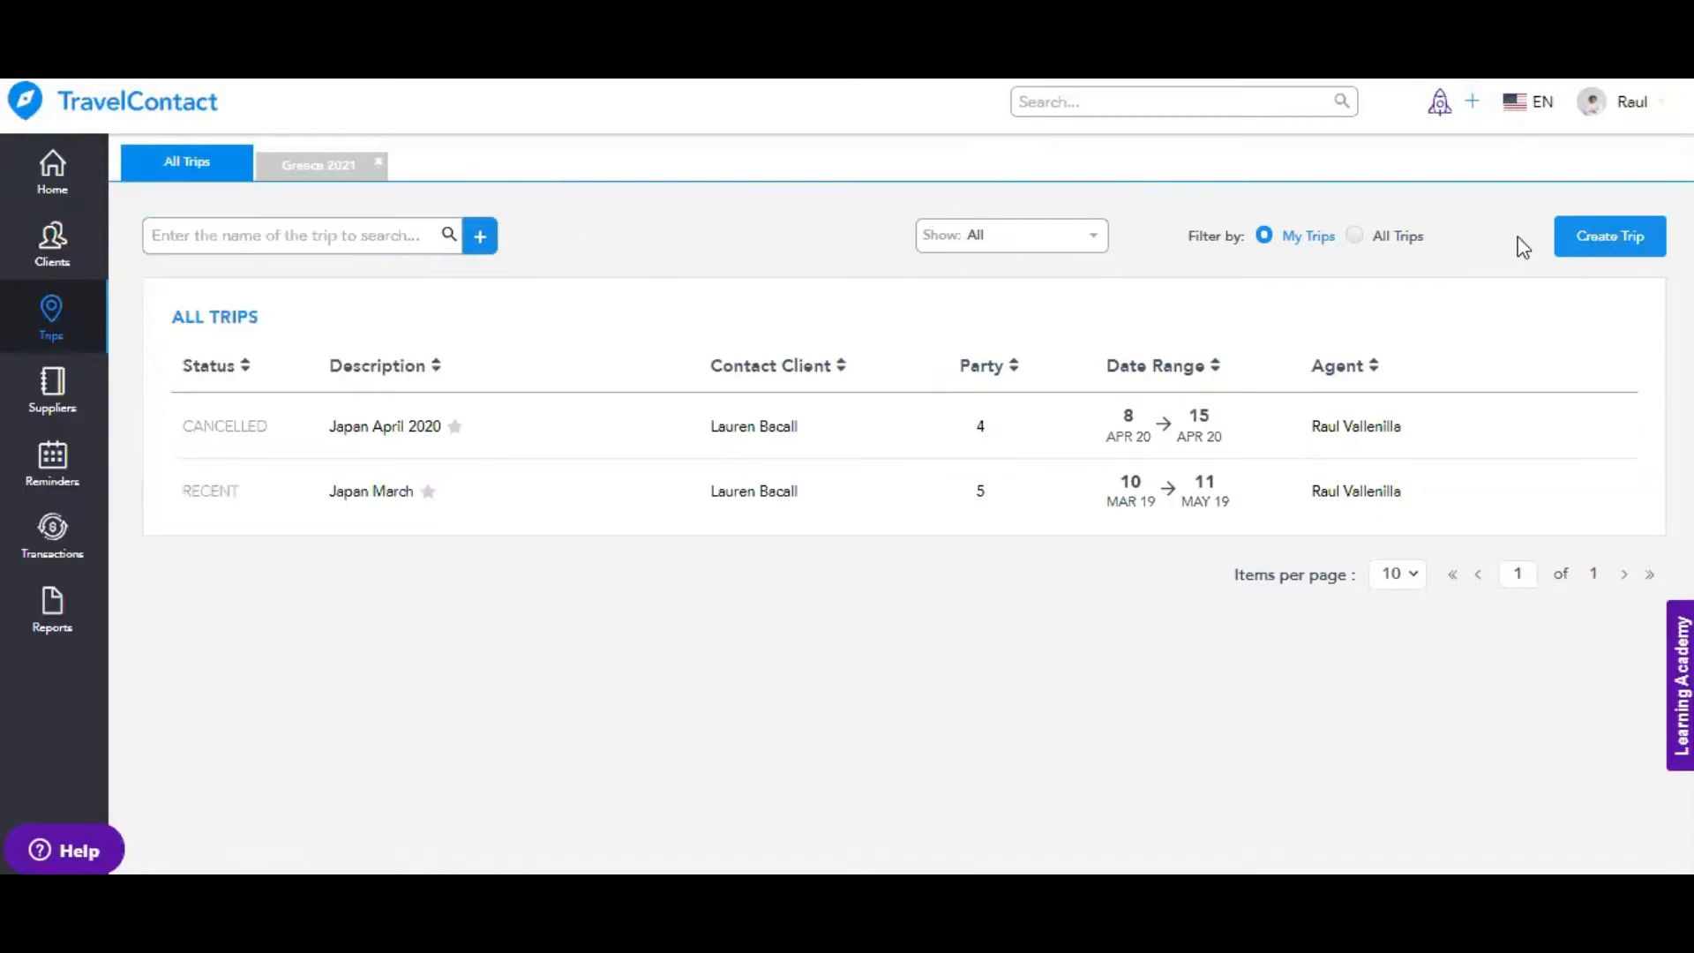
Examine the New Trip form and its form for creating a new main contact, closing both without creating anything
click(1620, 256)
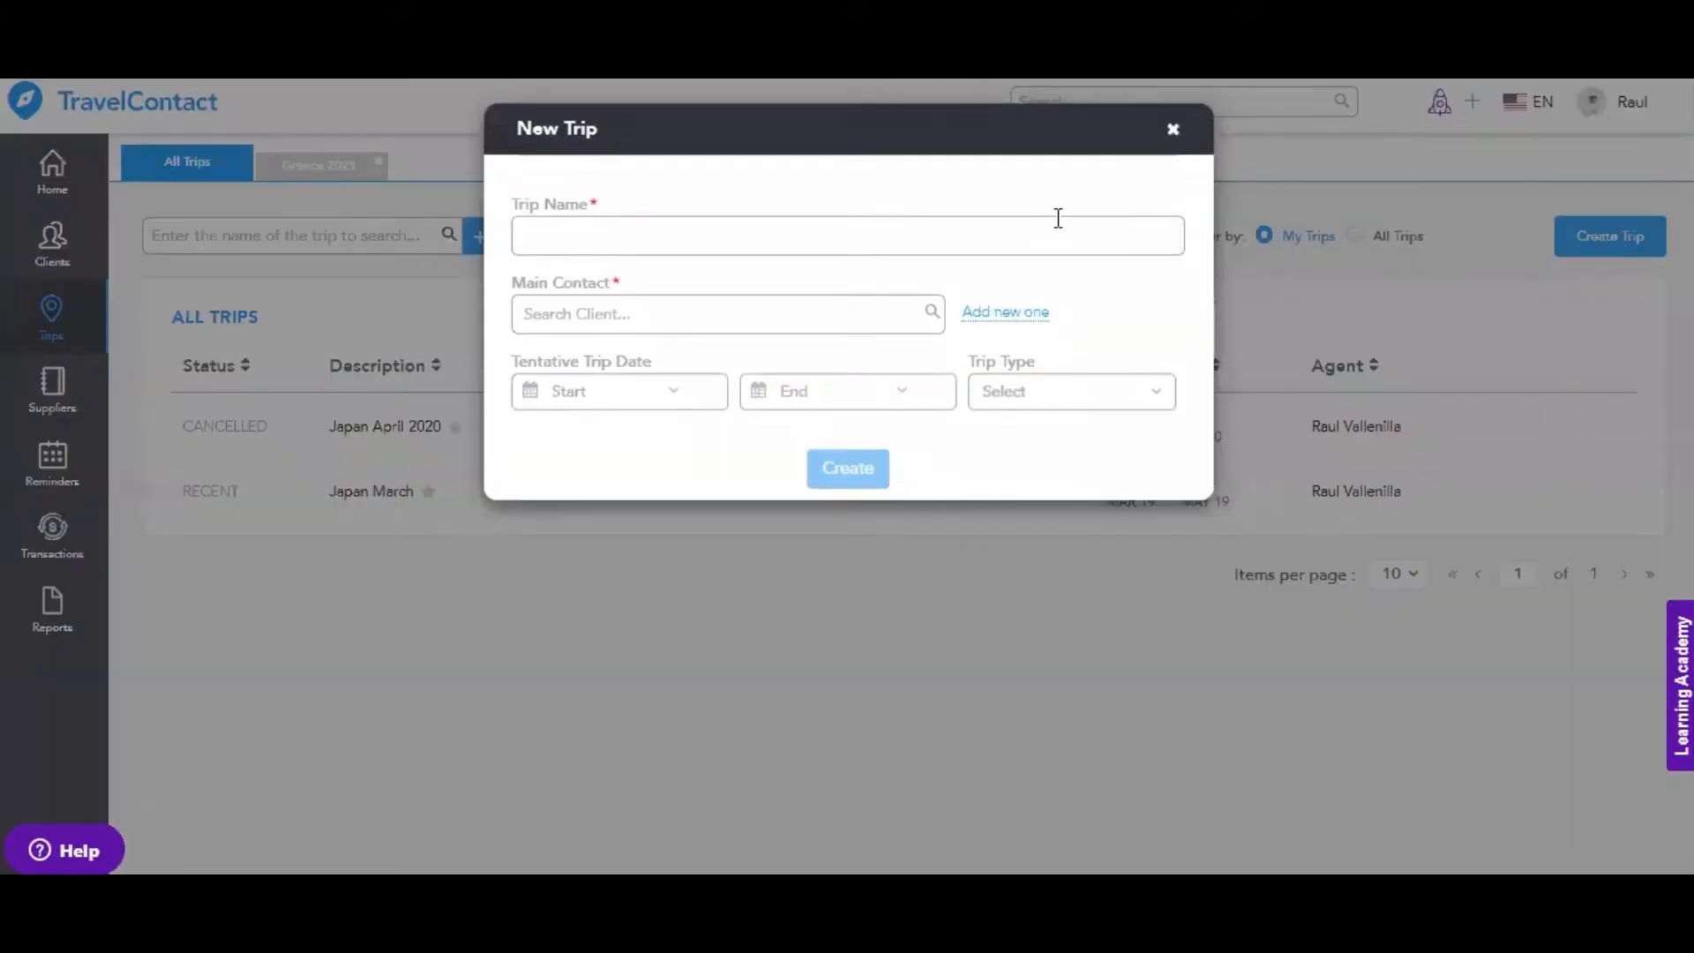
click(979, 231)
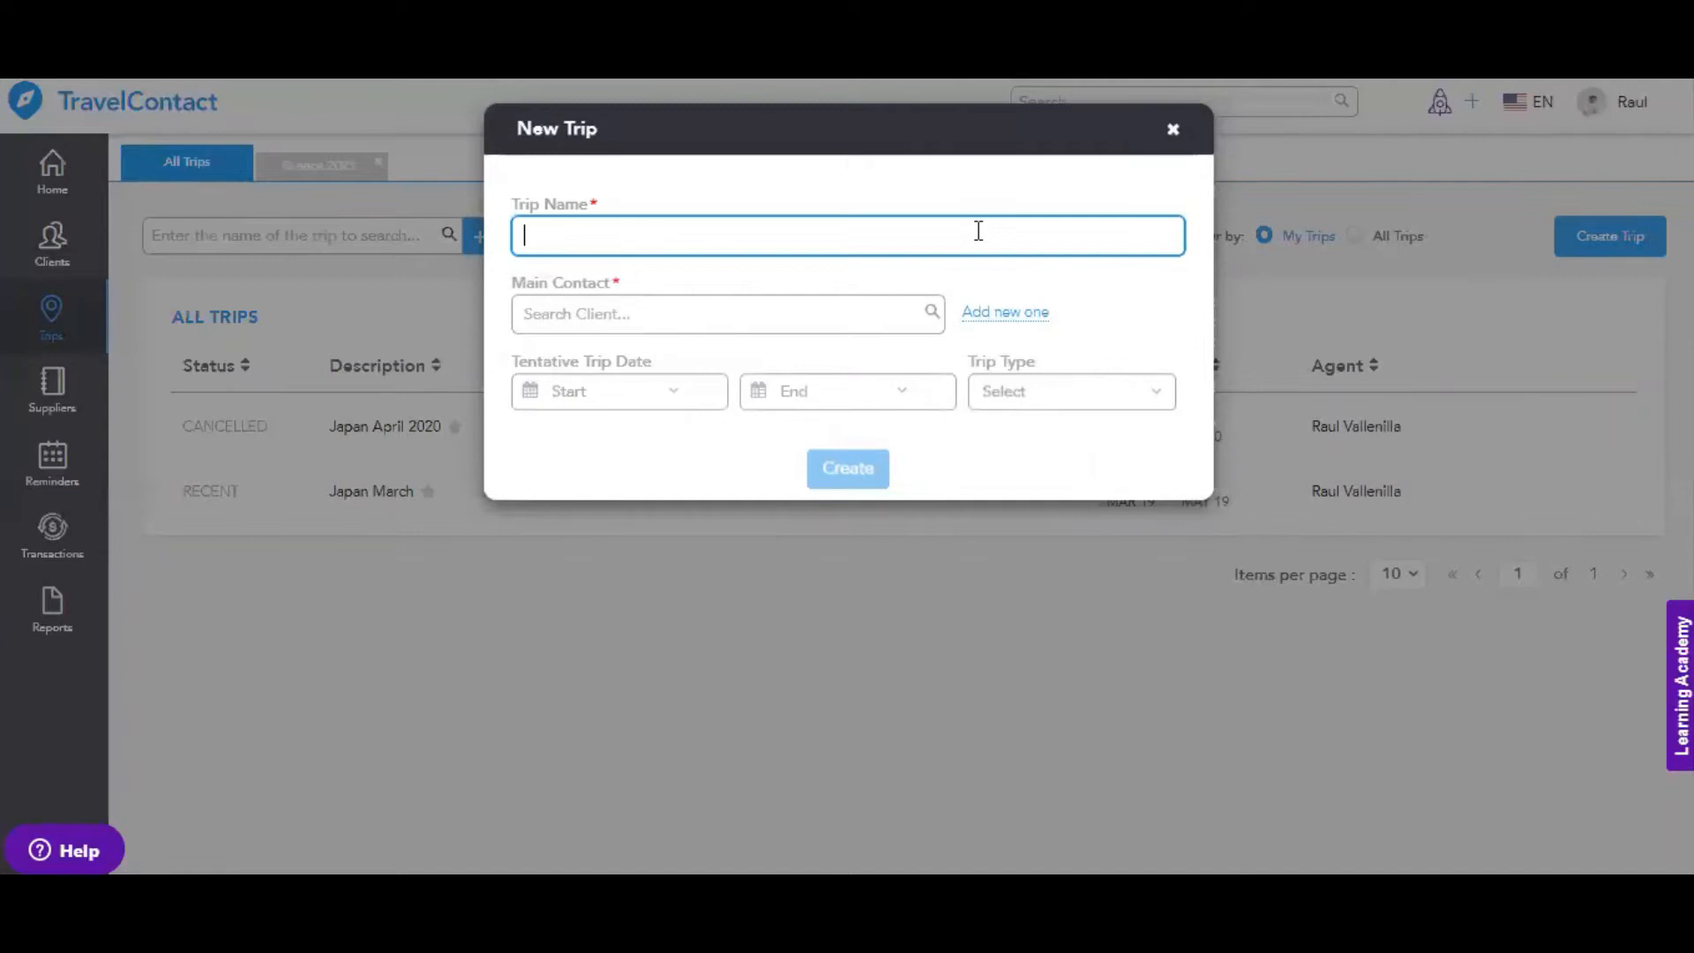
click(877, 302)
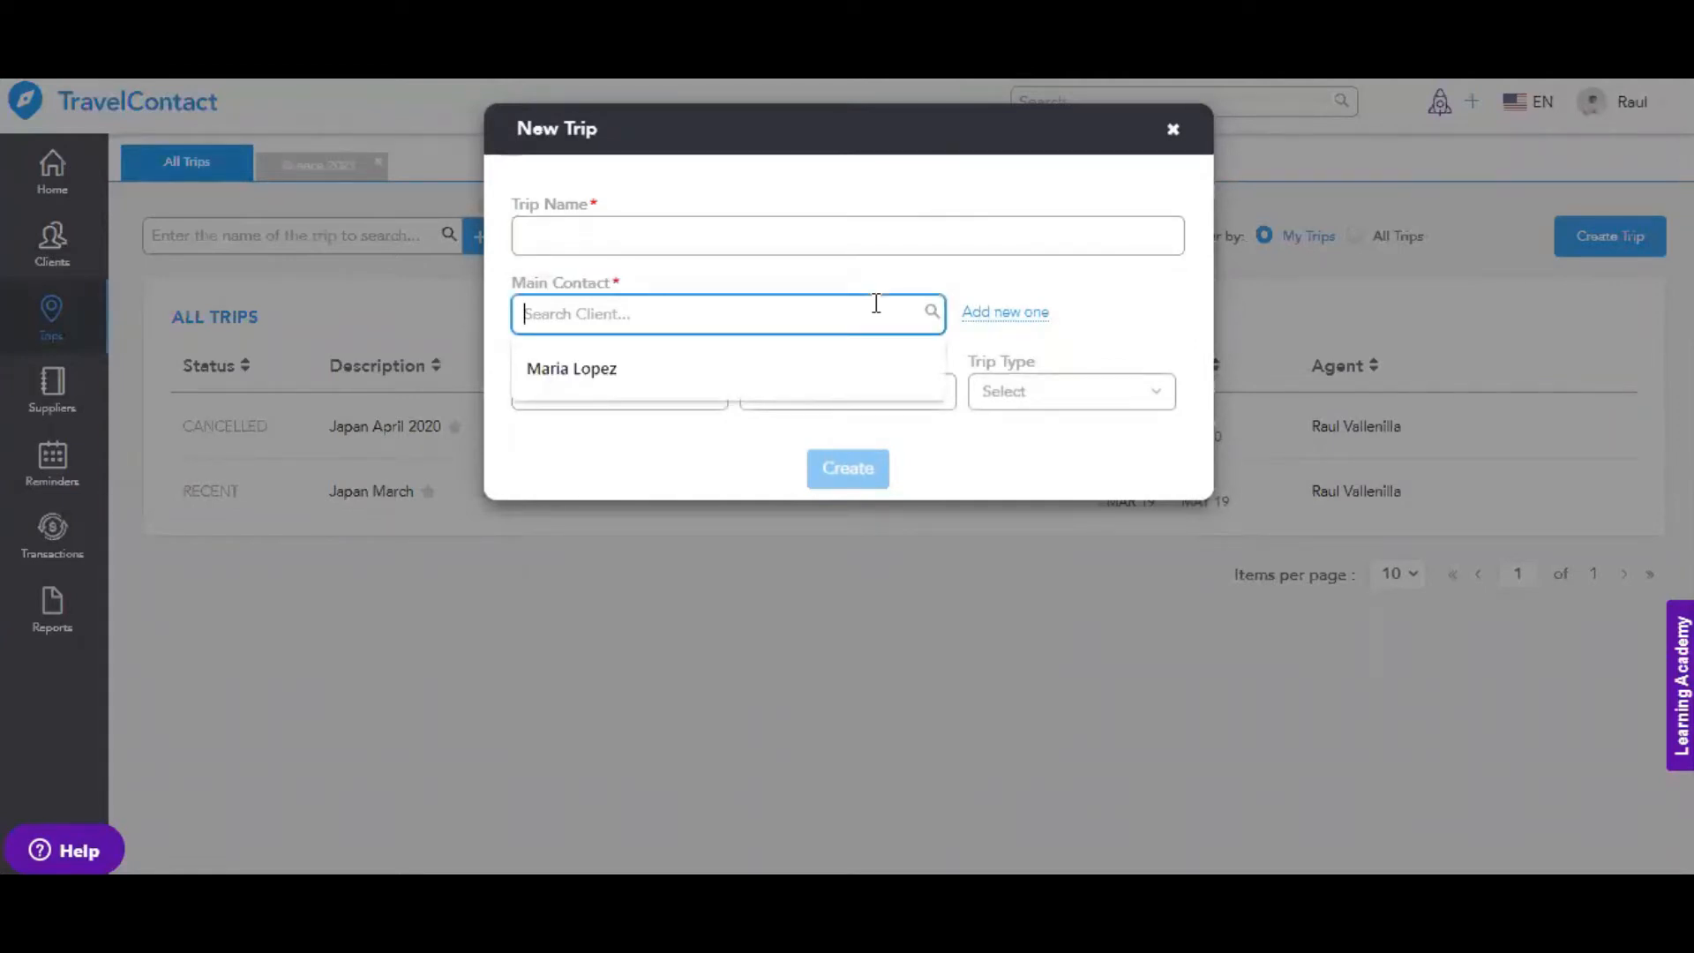
click(1068, 312)
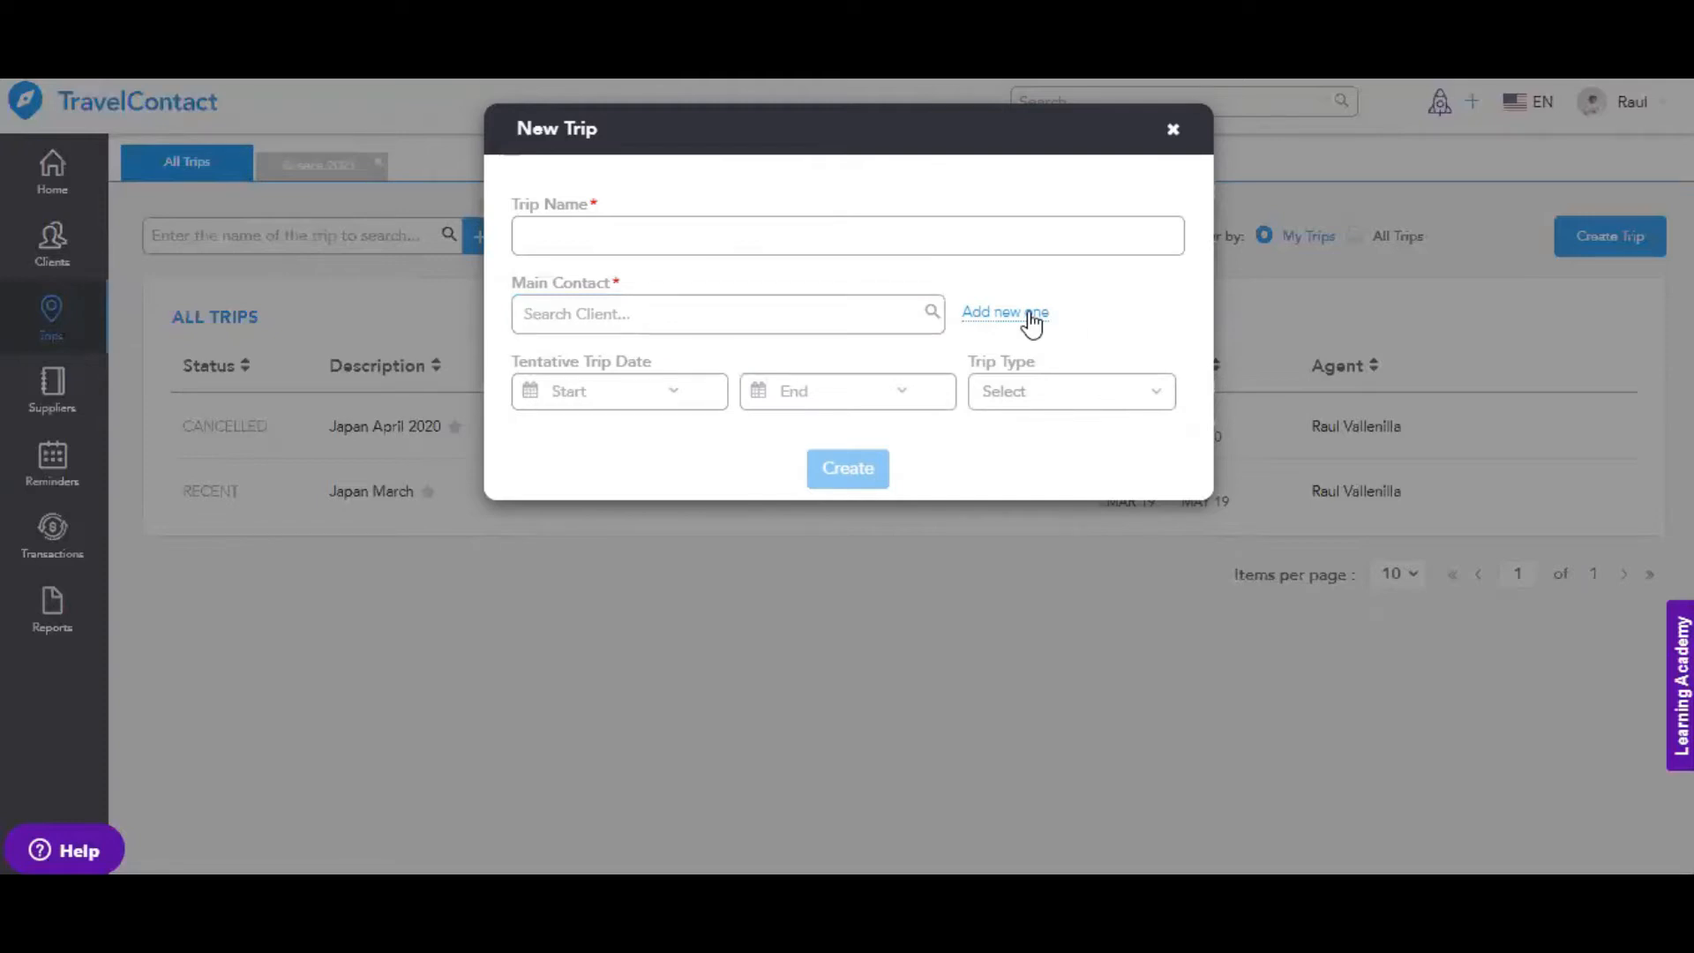
click(1029, 312)
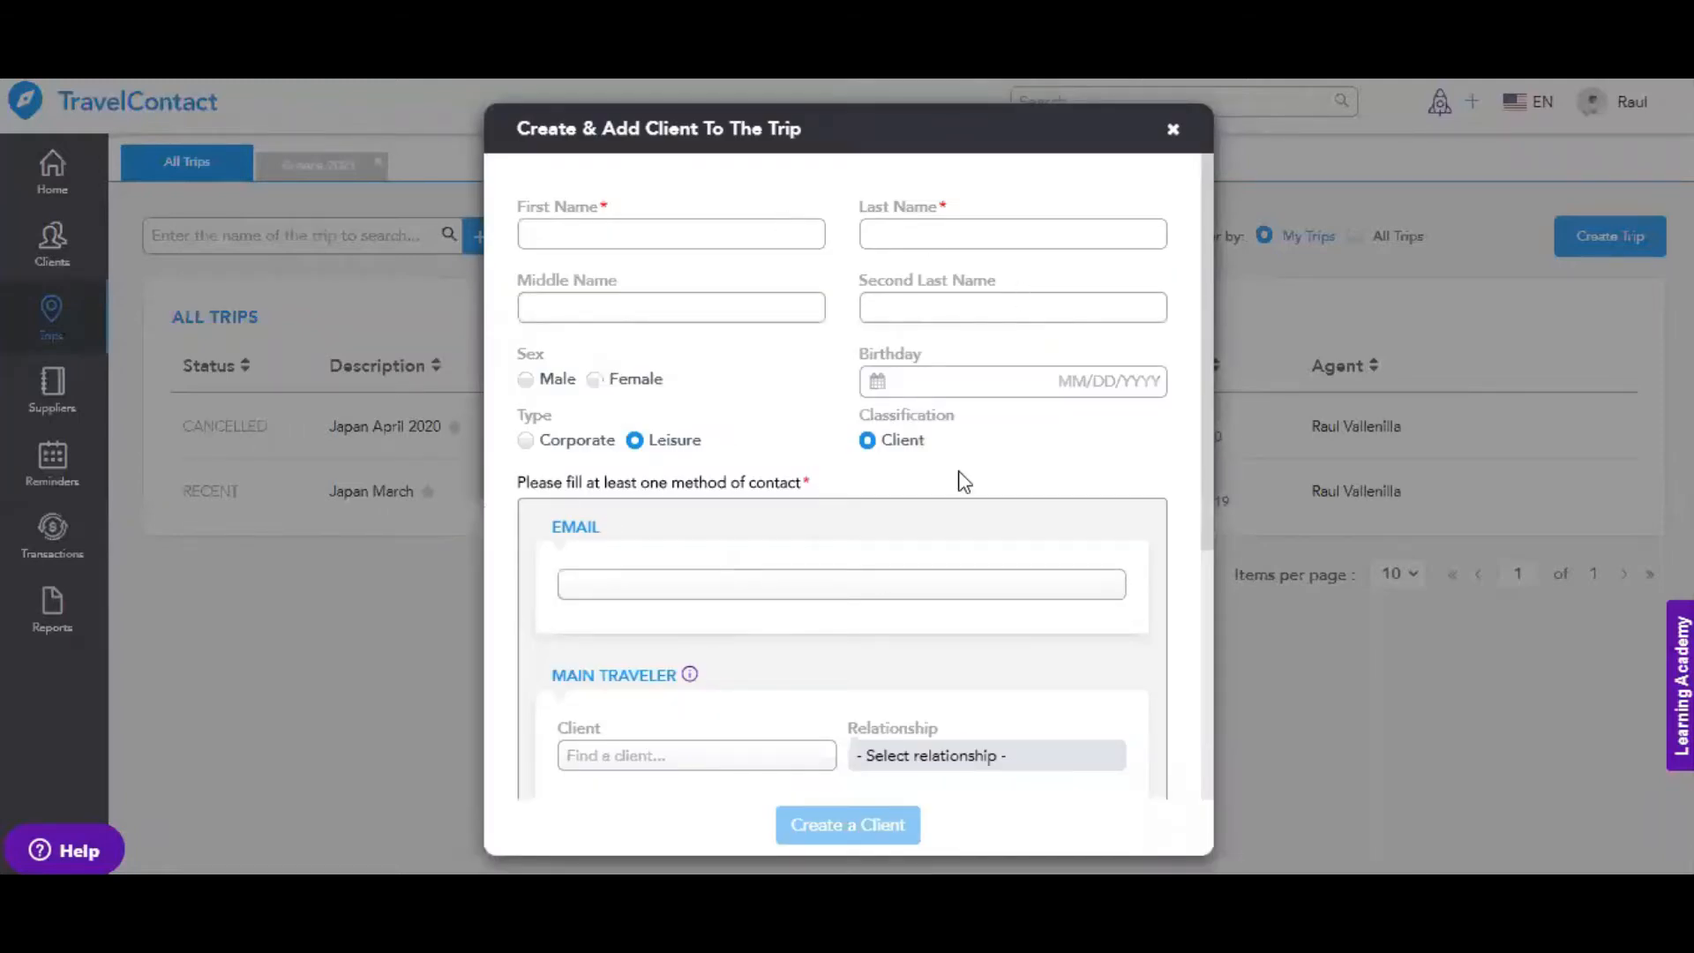
click(1174, 131)
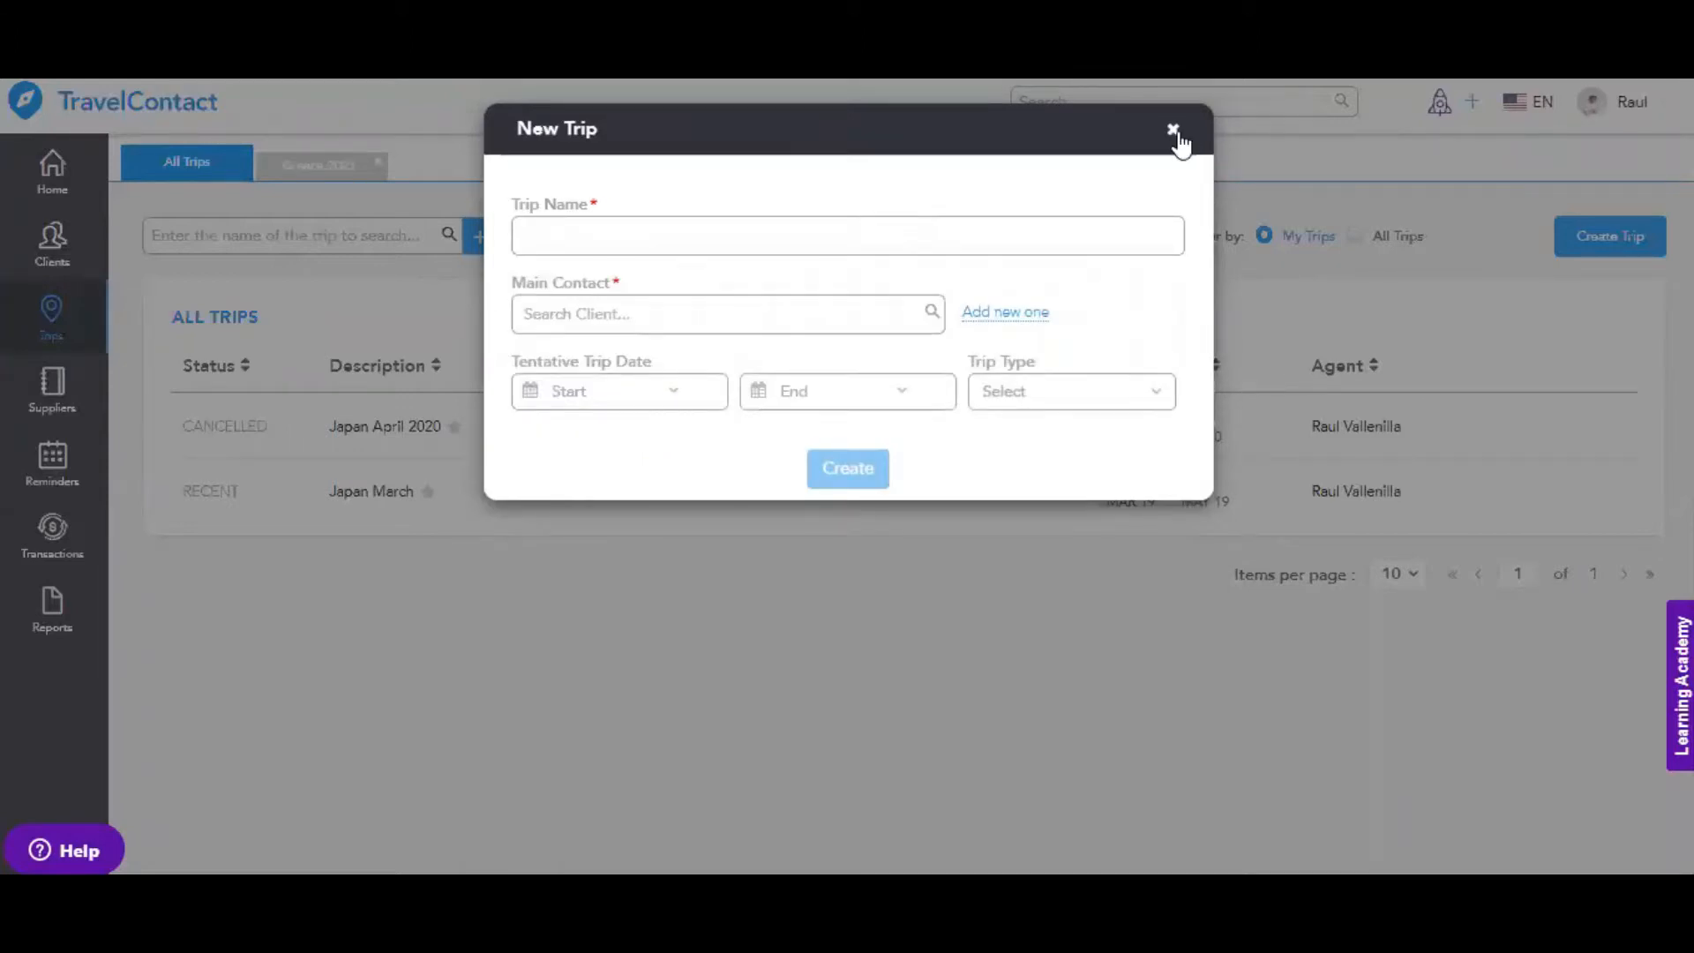
click(1173, 131)
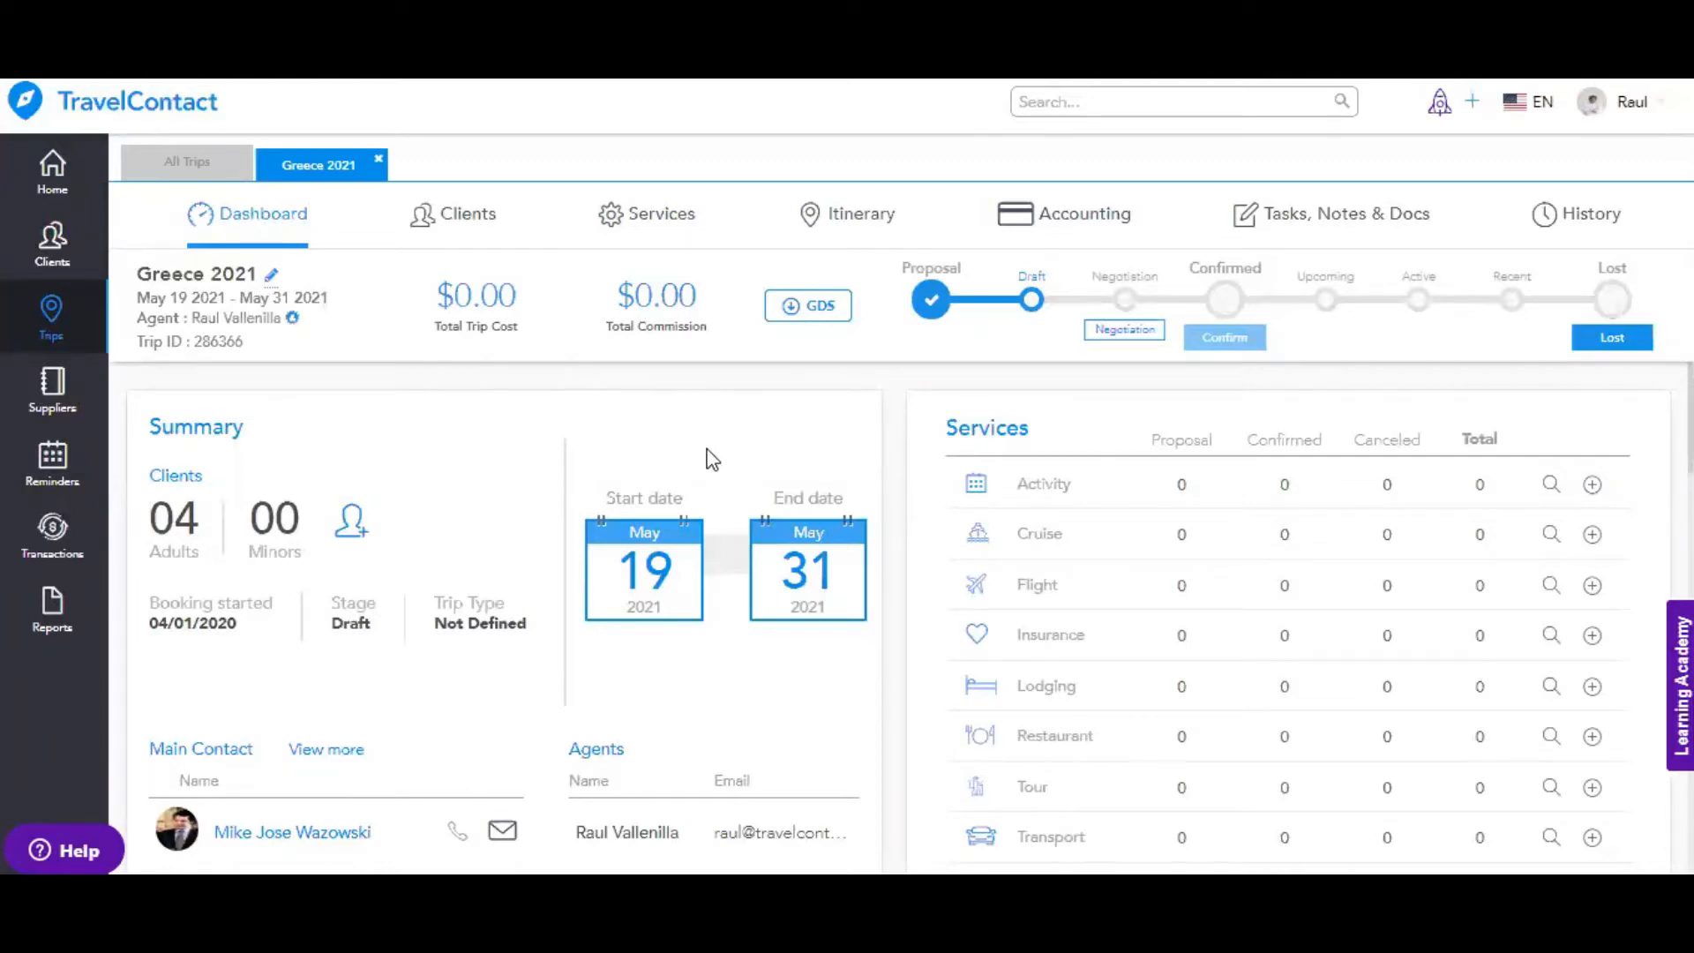
Examine the Greece 2021 trip dashboard from the summary and services down to the payments and pending invoices
scroll(713, 459, down, 10)
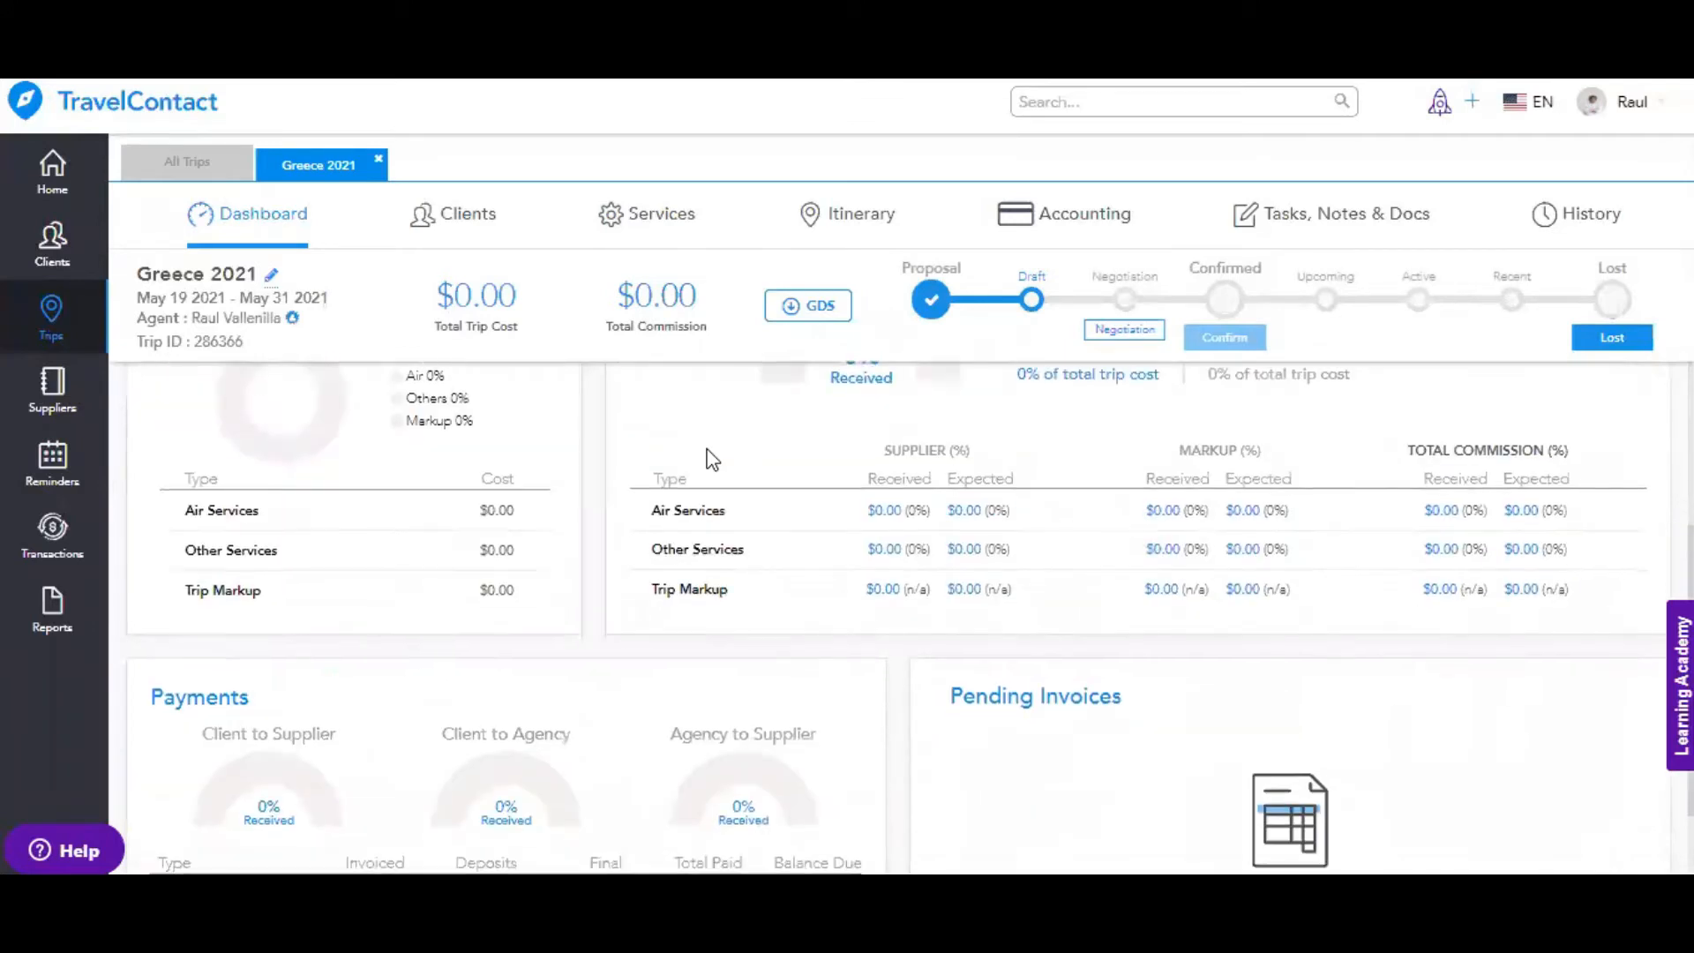
scroll(713, 459, down, 1)
scroll(713, 459, down, 1)
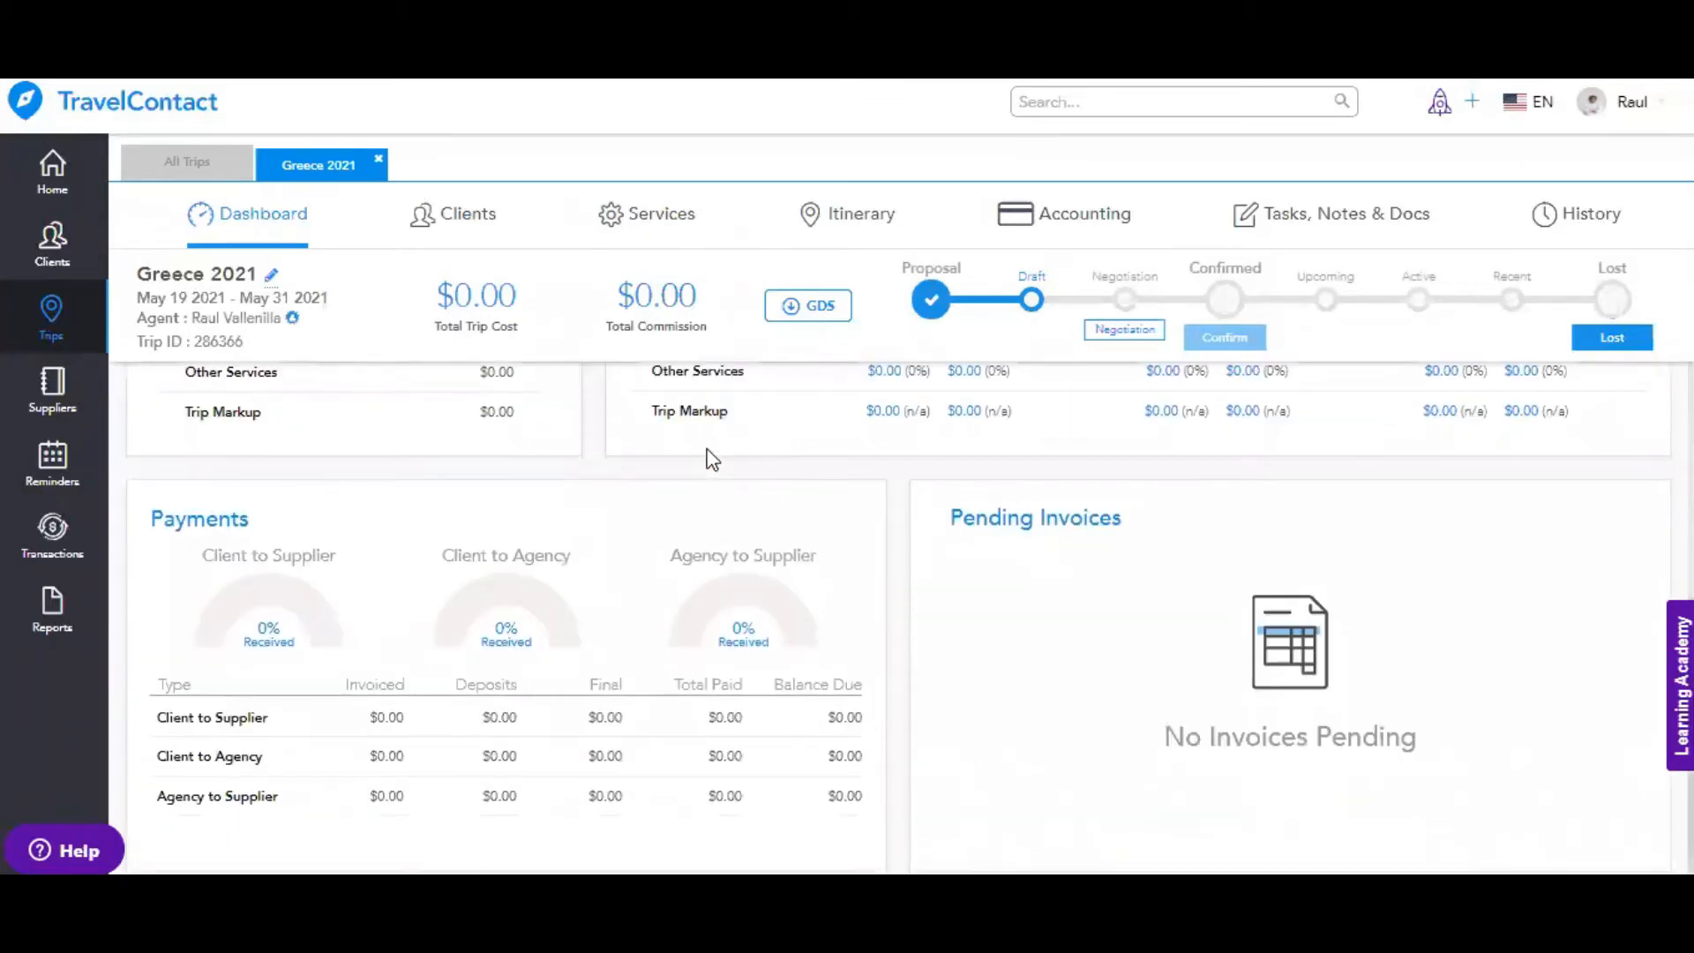
scroll(640, 624, up, 3)
scroll(640, 624, up, 4)
scroll(733, 688, up, 5)
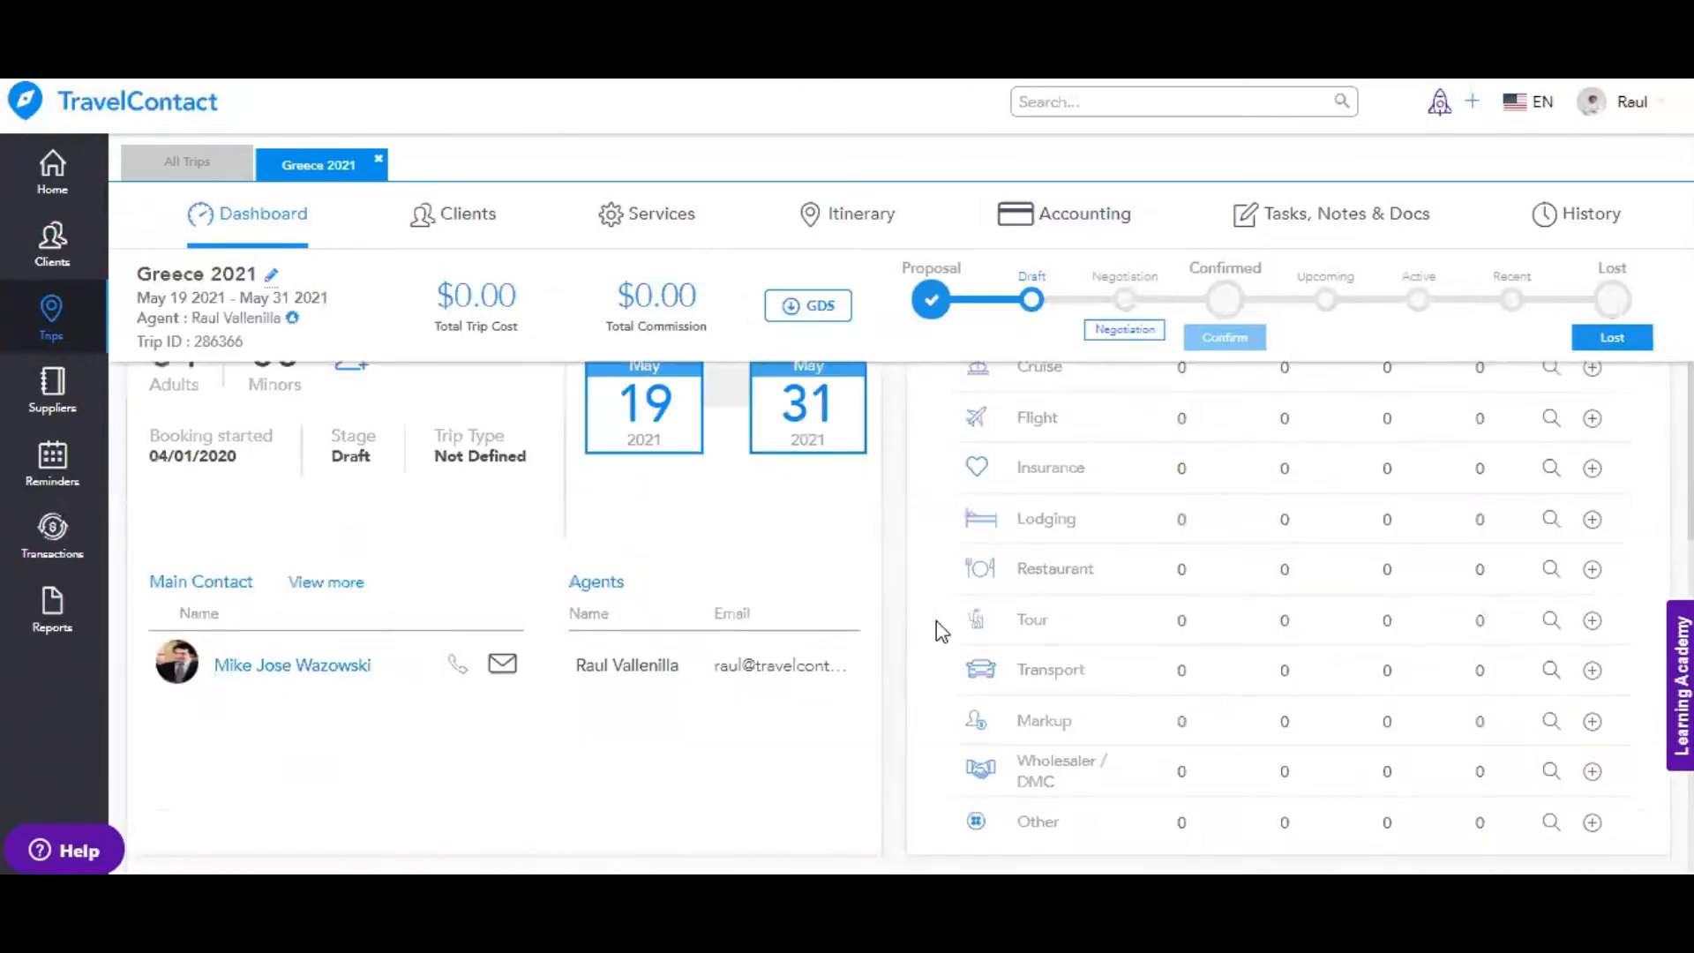
scroll(1398, 611, up, 2)
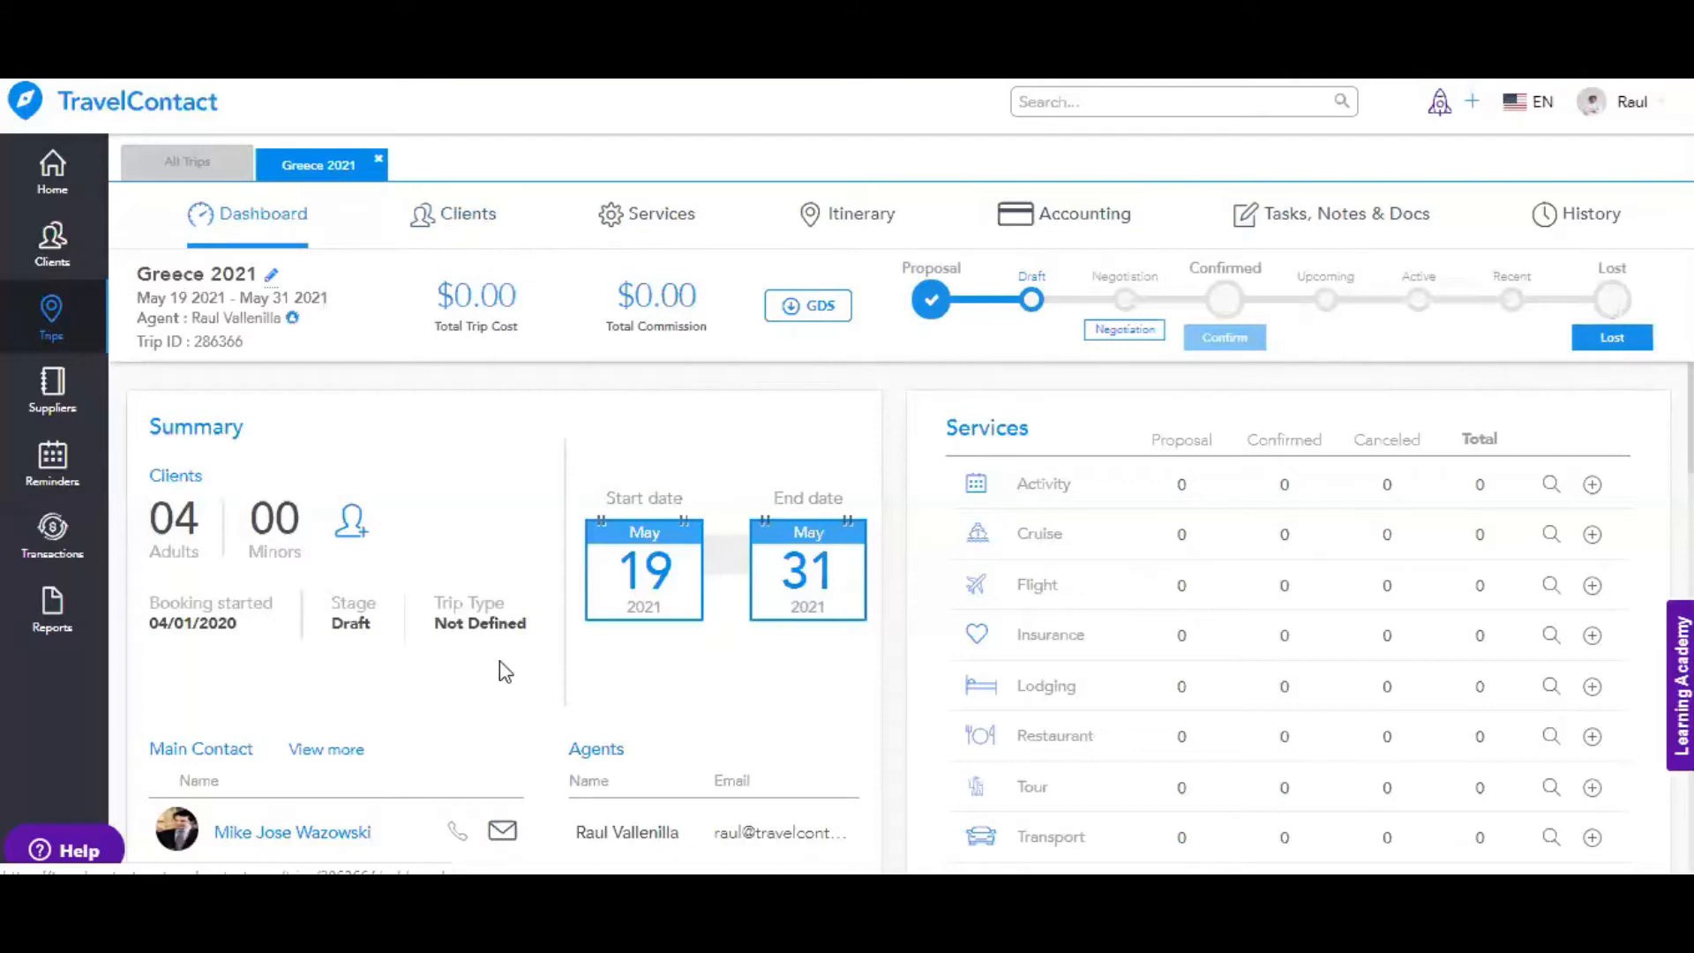
View the Greece 2021 trip's clients and the Add Clients form, closing the form without adding anyone
click(490, 218)
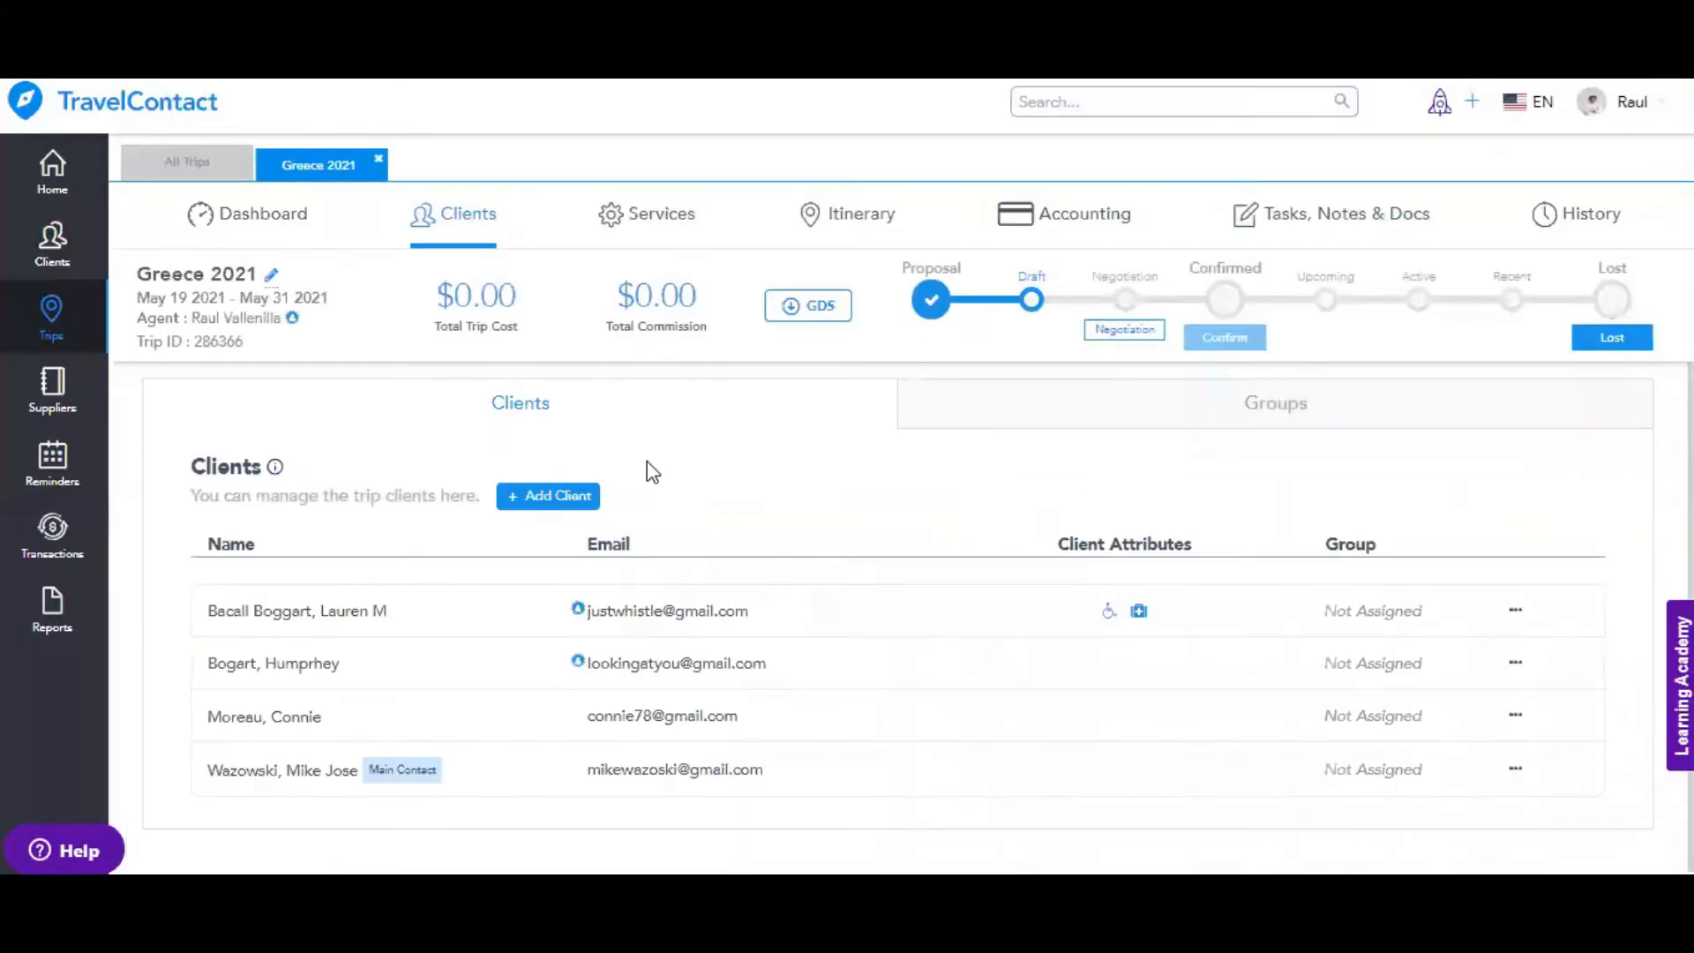
click(588, 490)
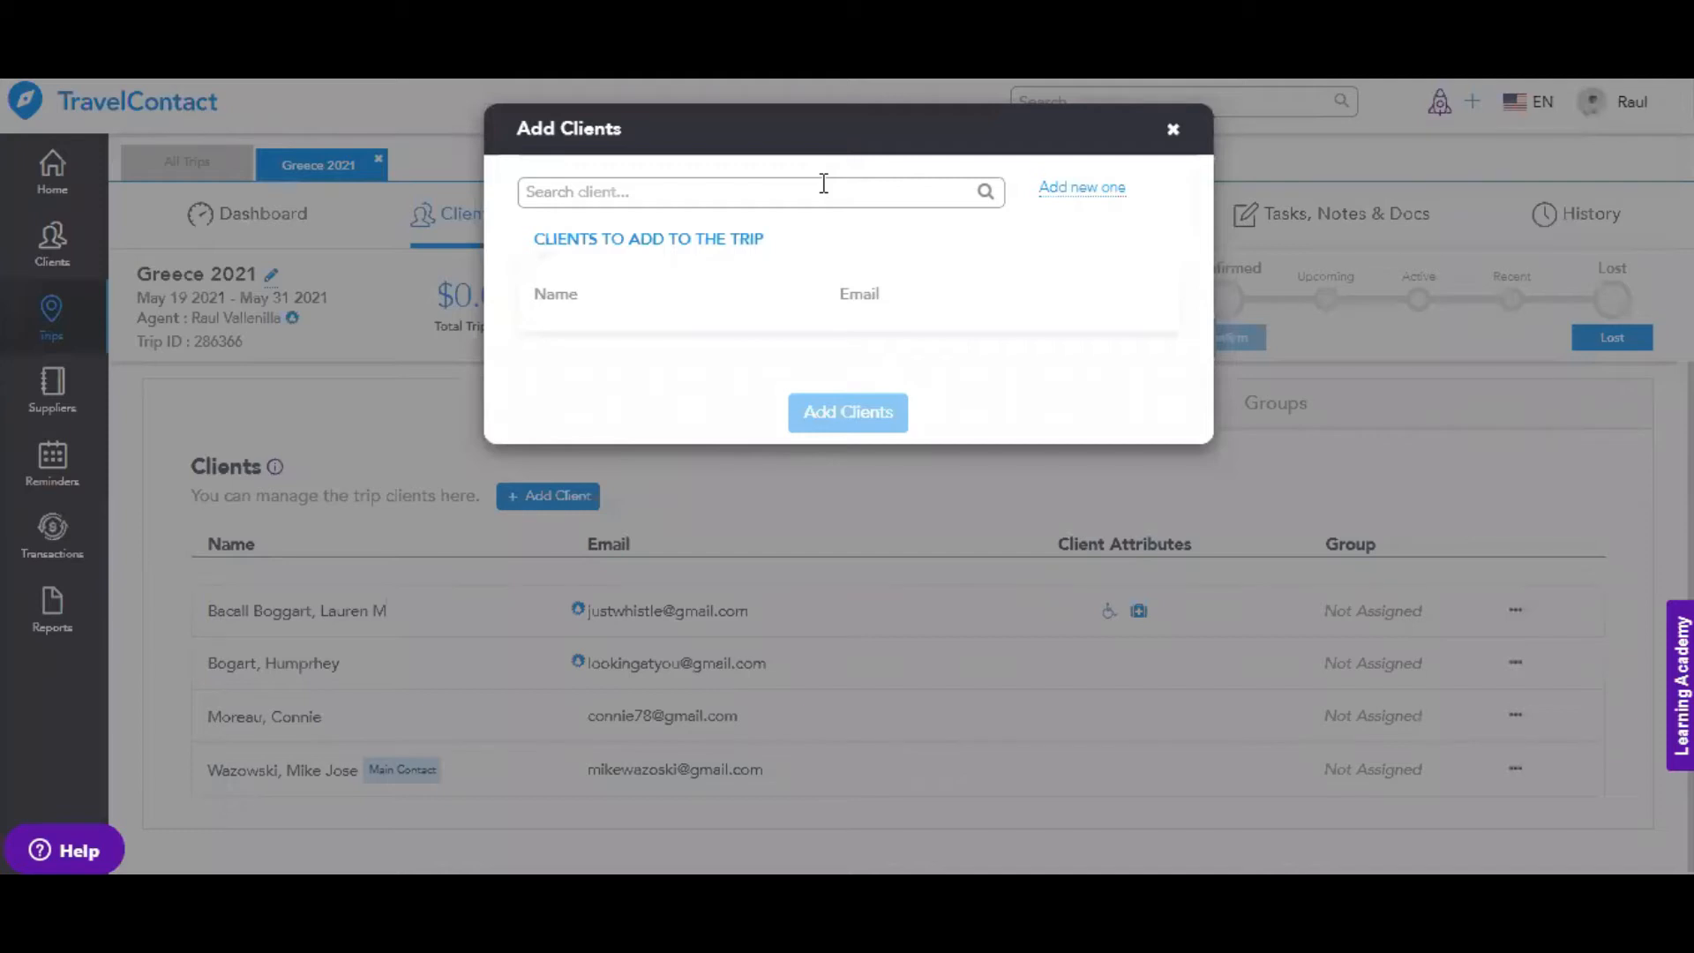
click(819, 187)
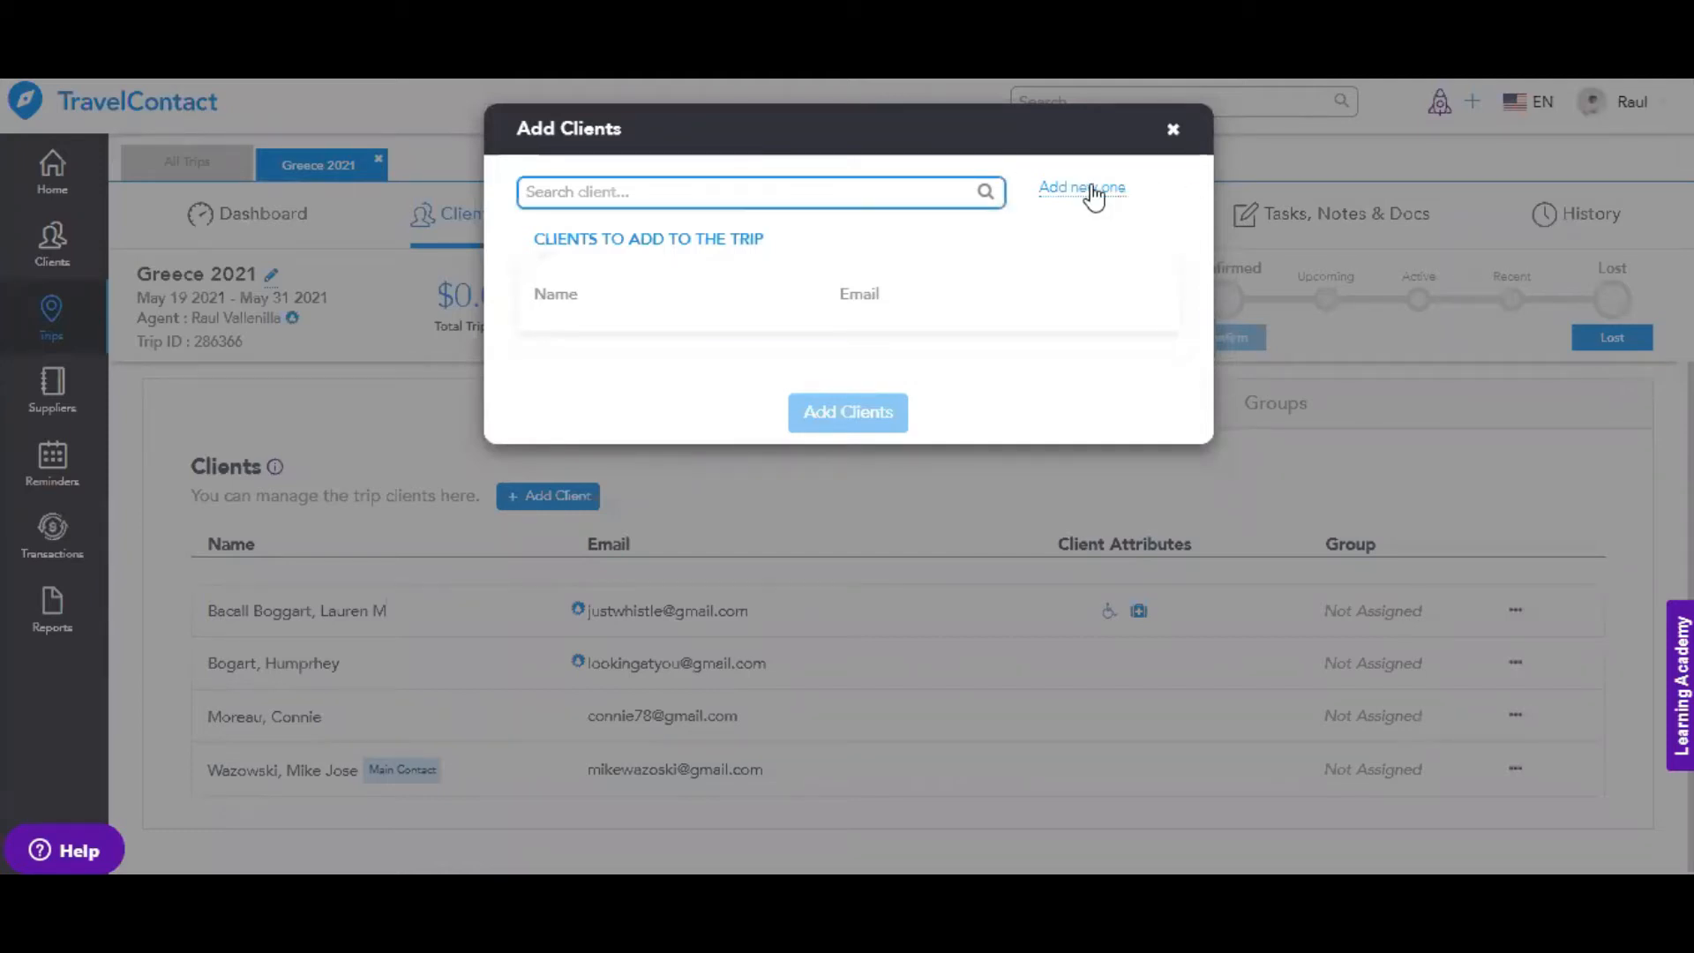
click(1174, 132)
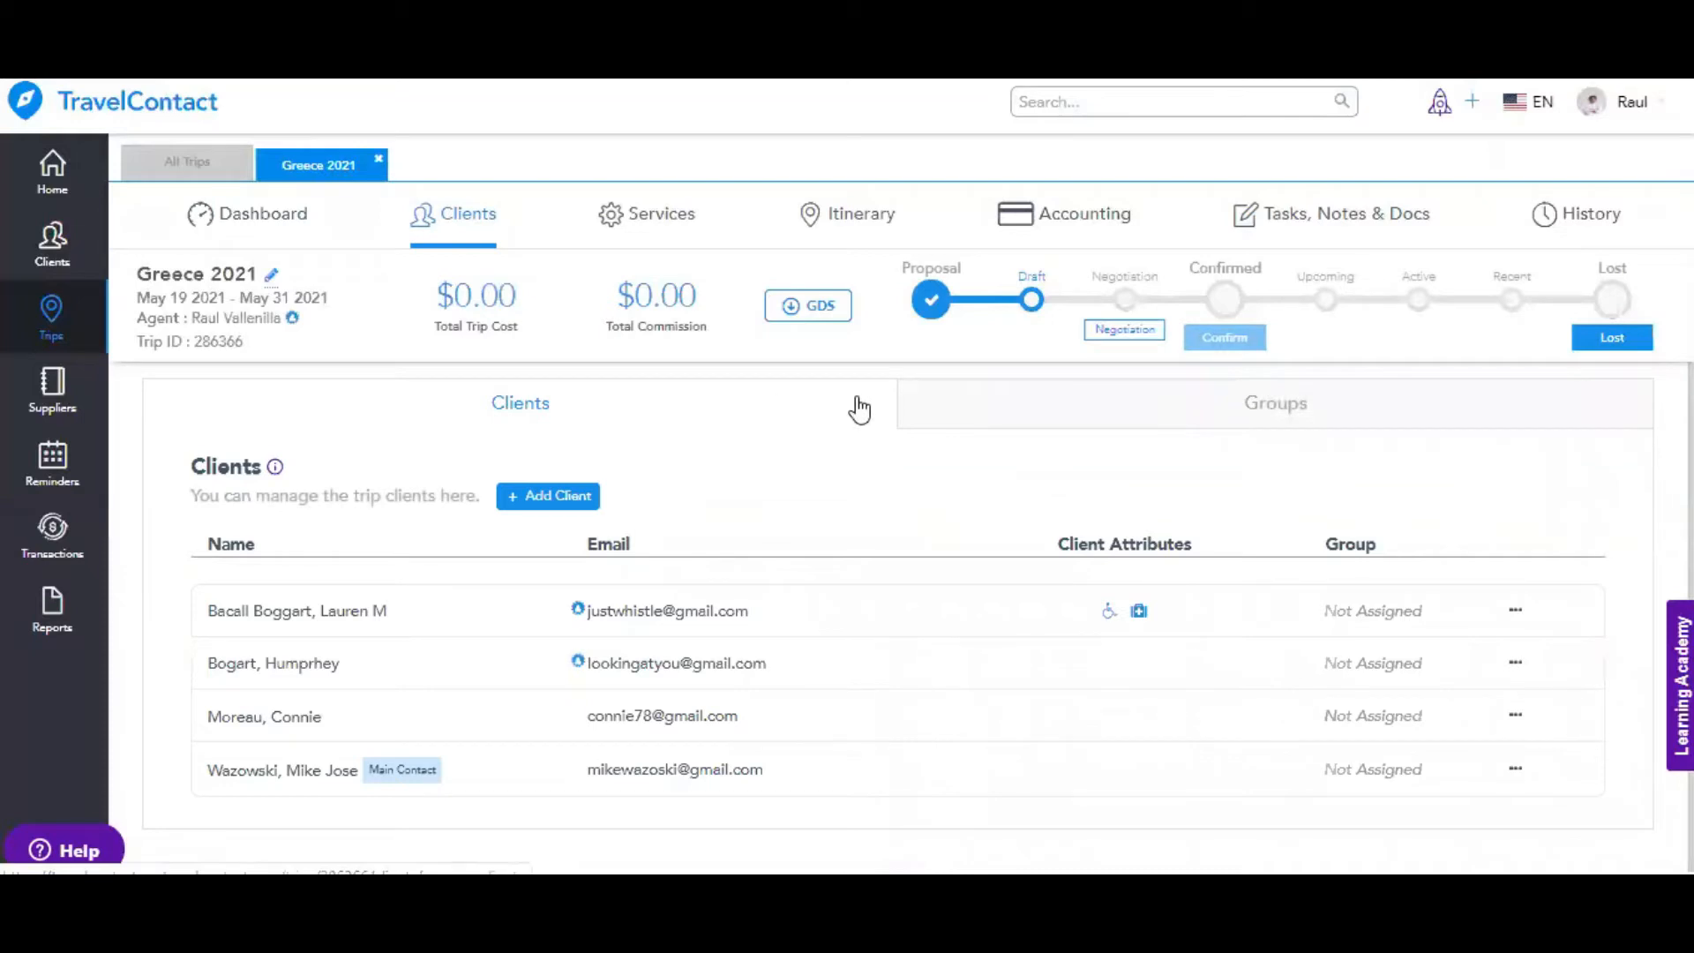
Create a client group named with the second listed client's surname in plural, containing the second and third clients, with the second as main client
click(998, 411)
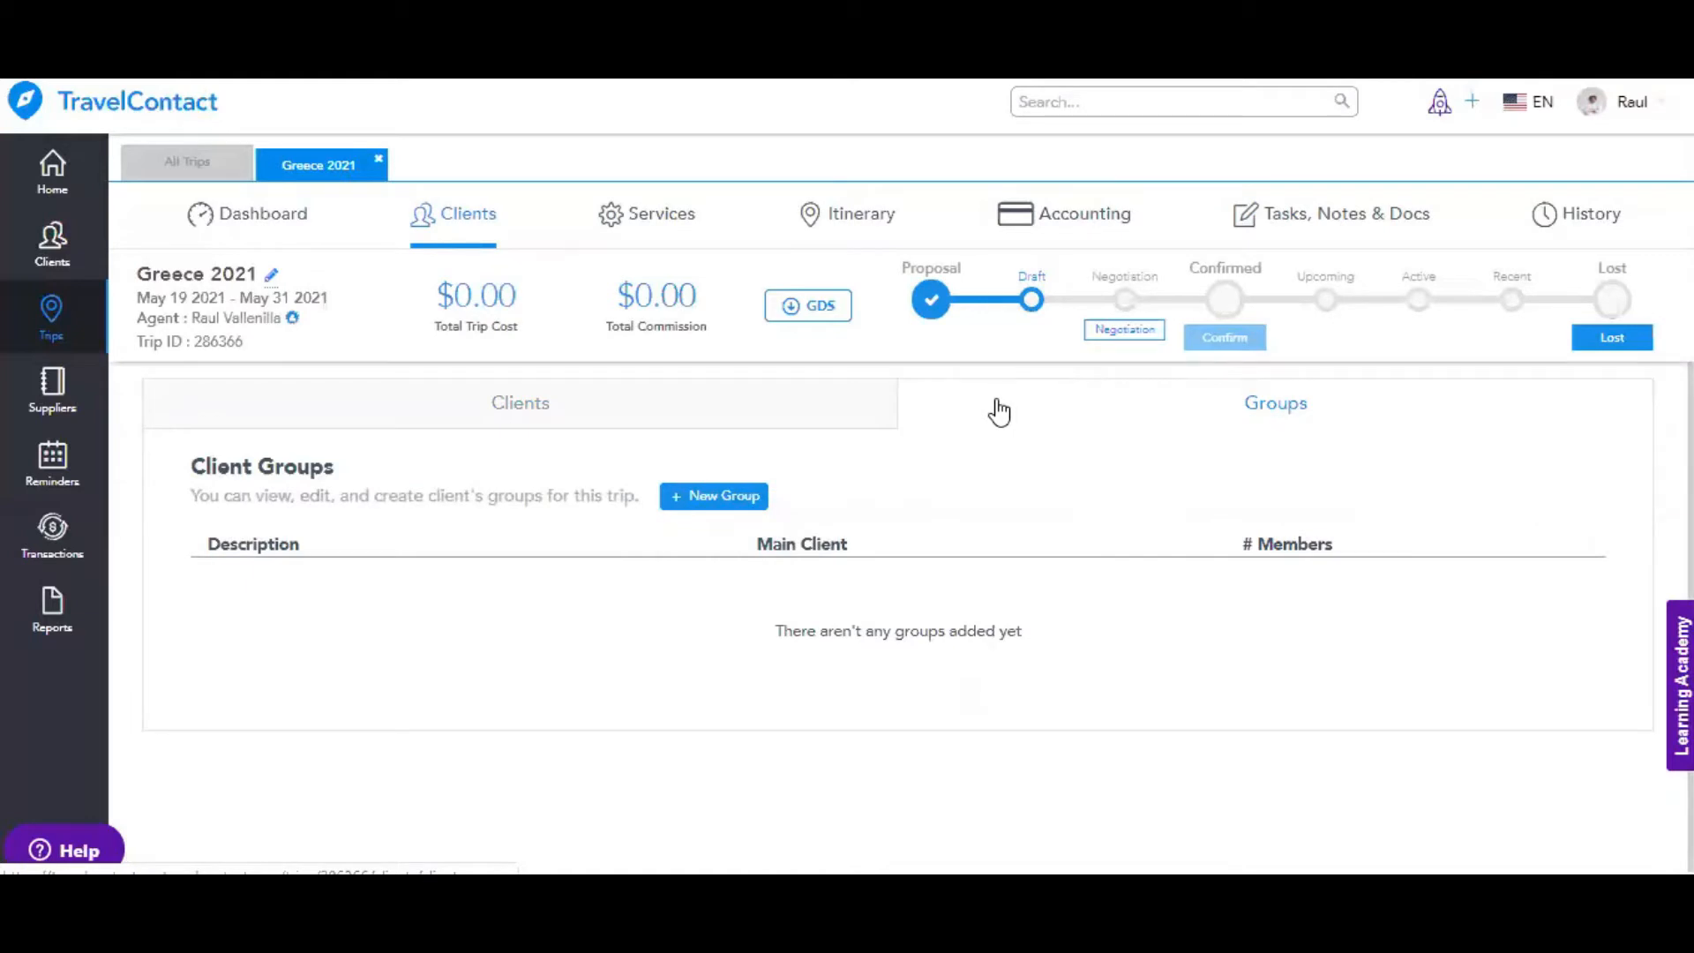
click(717, 499)
click(539, 263)
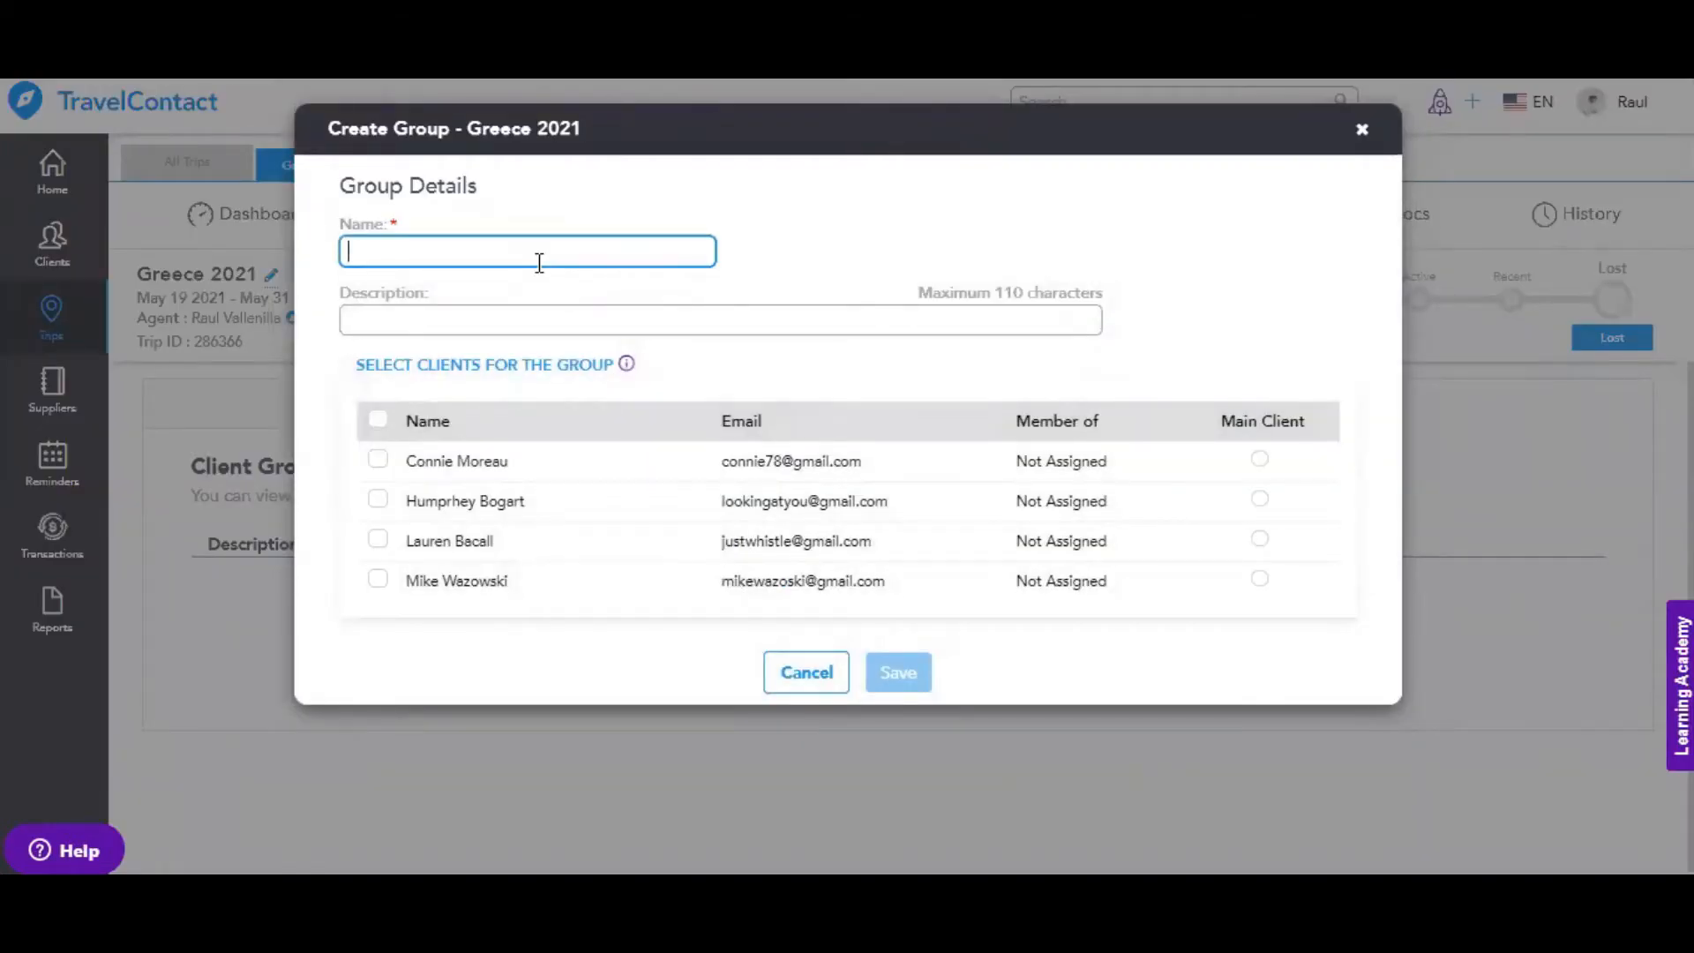
text(Bogarts)
click(541, 318)
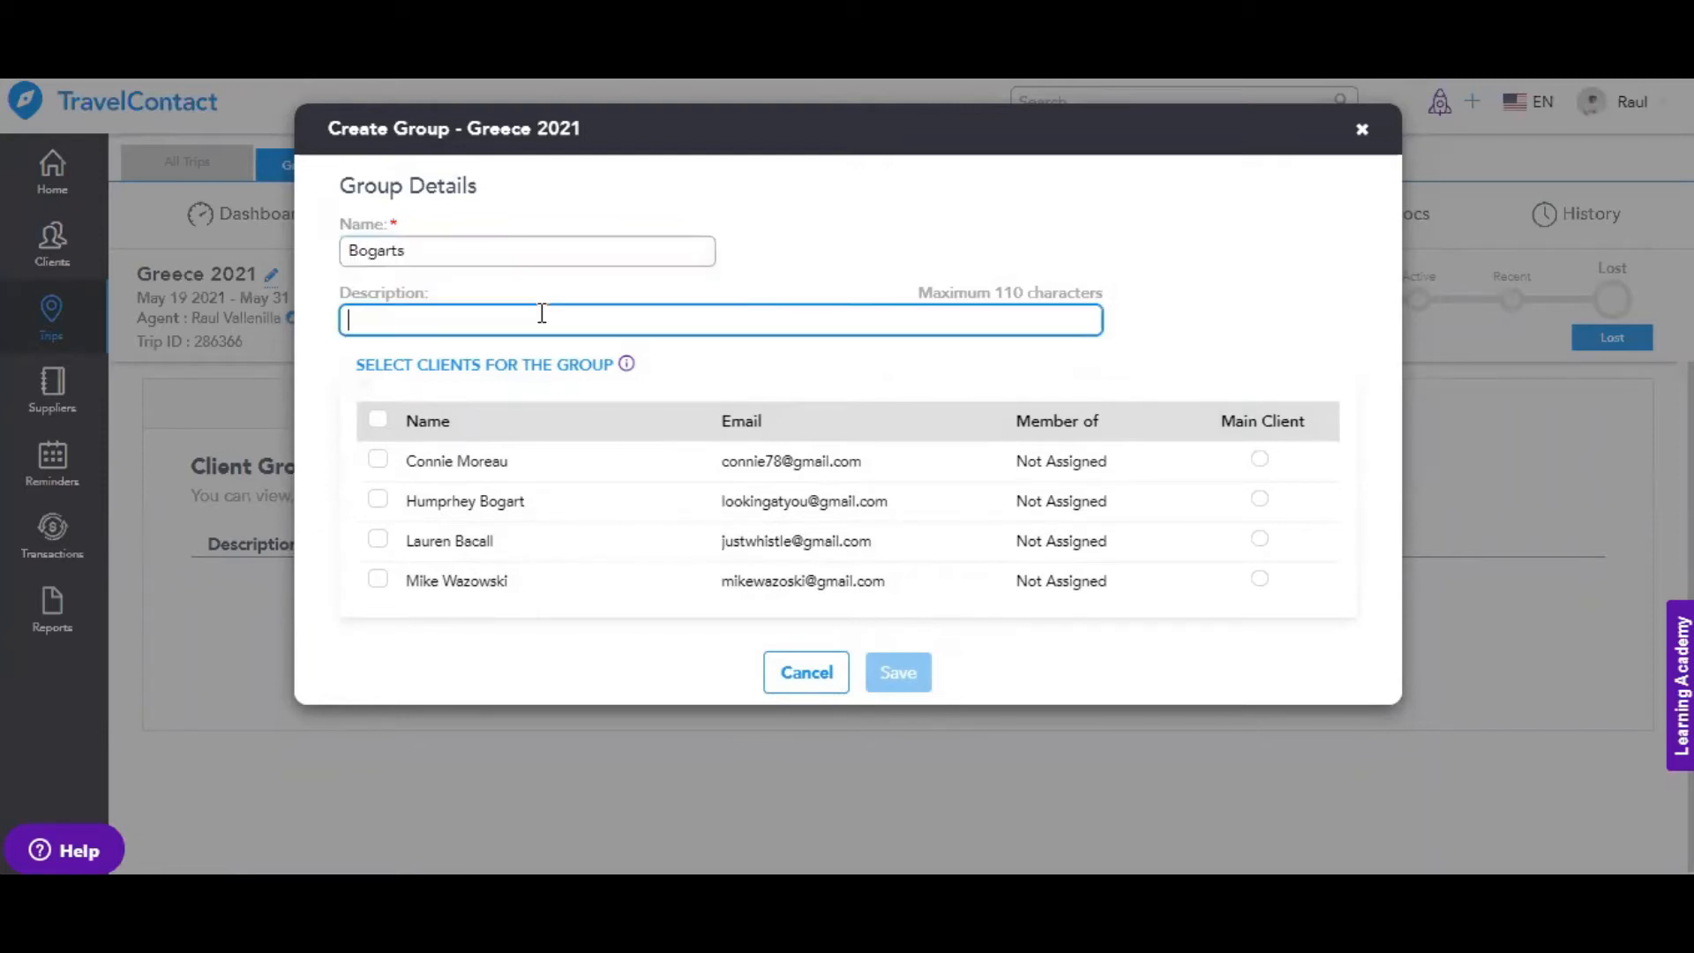
click(378, 500)
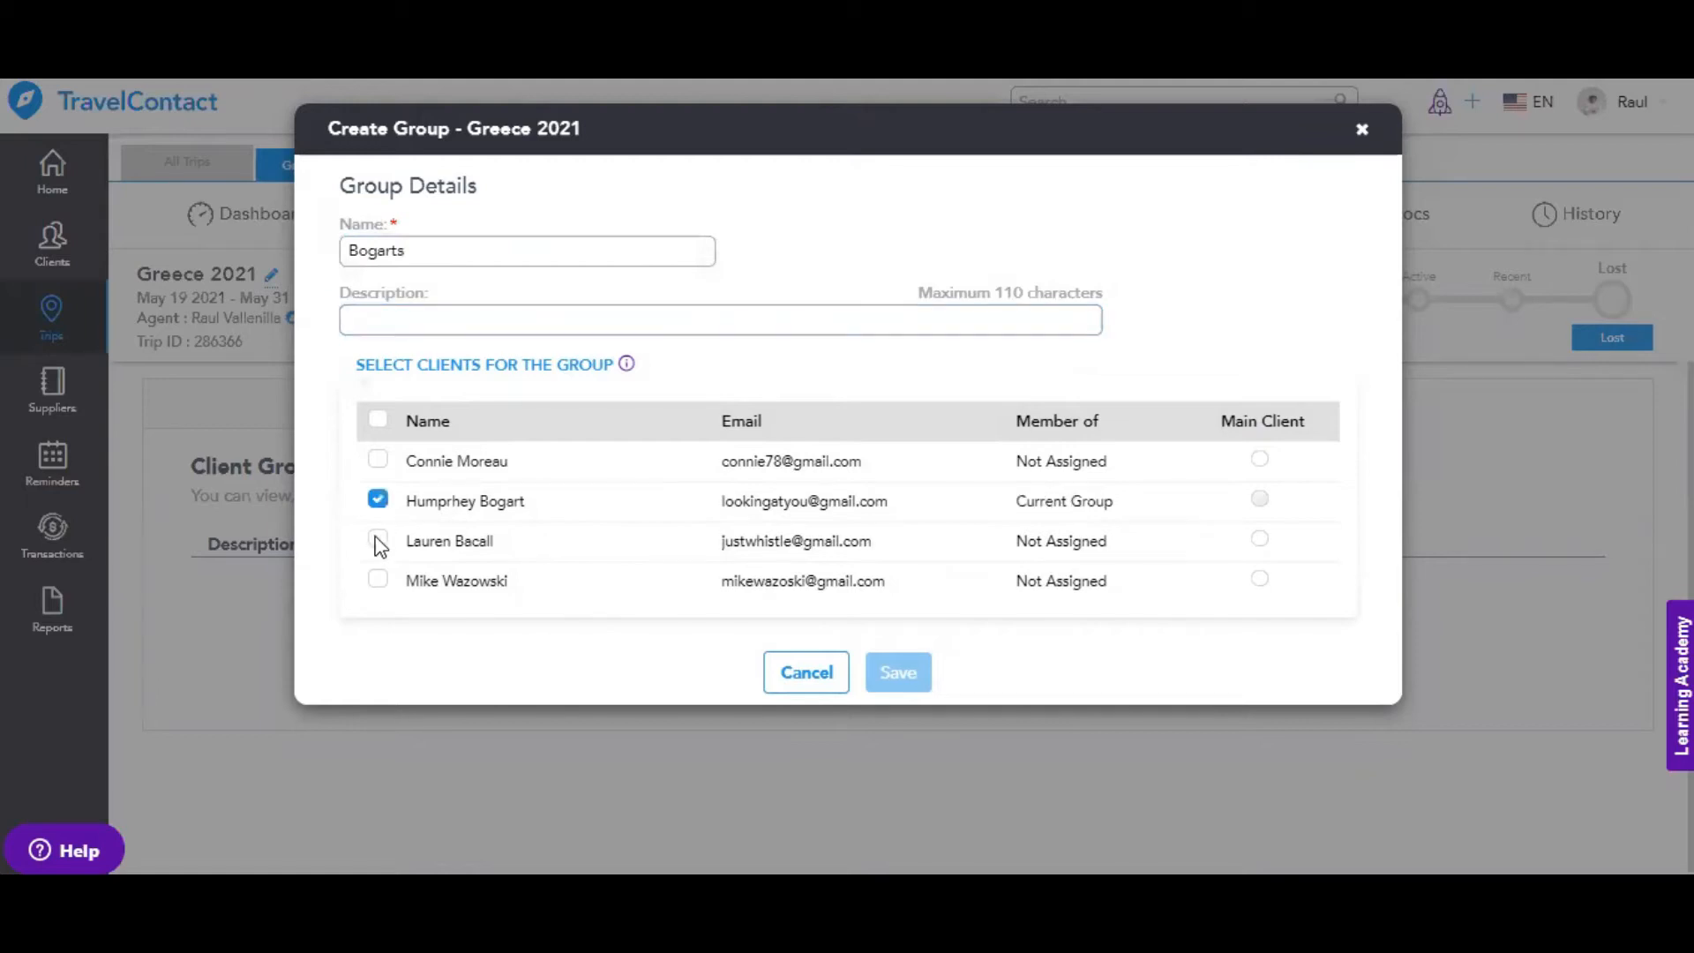
click(378, 539)
click(1262, 500)
click(888, 680)
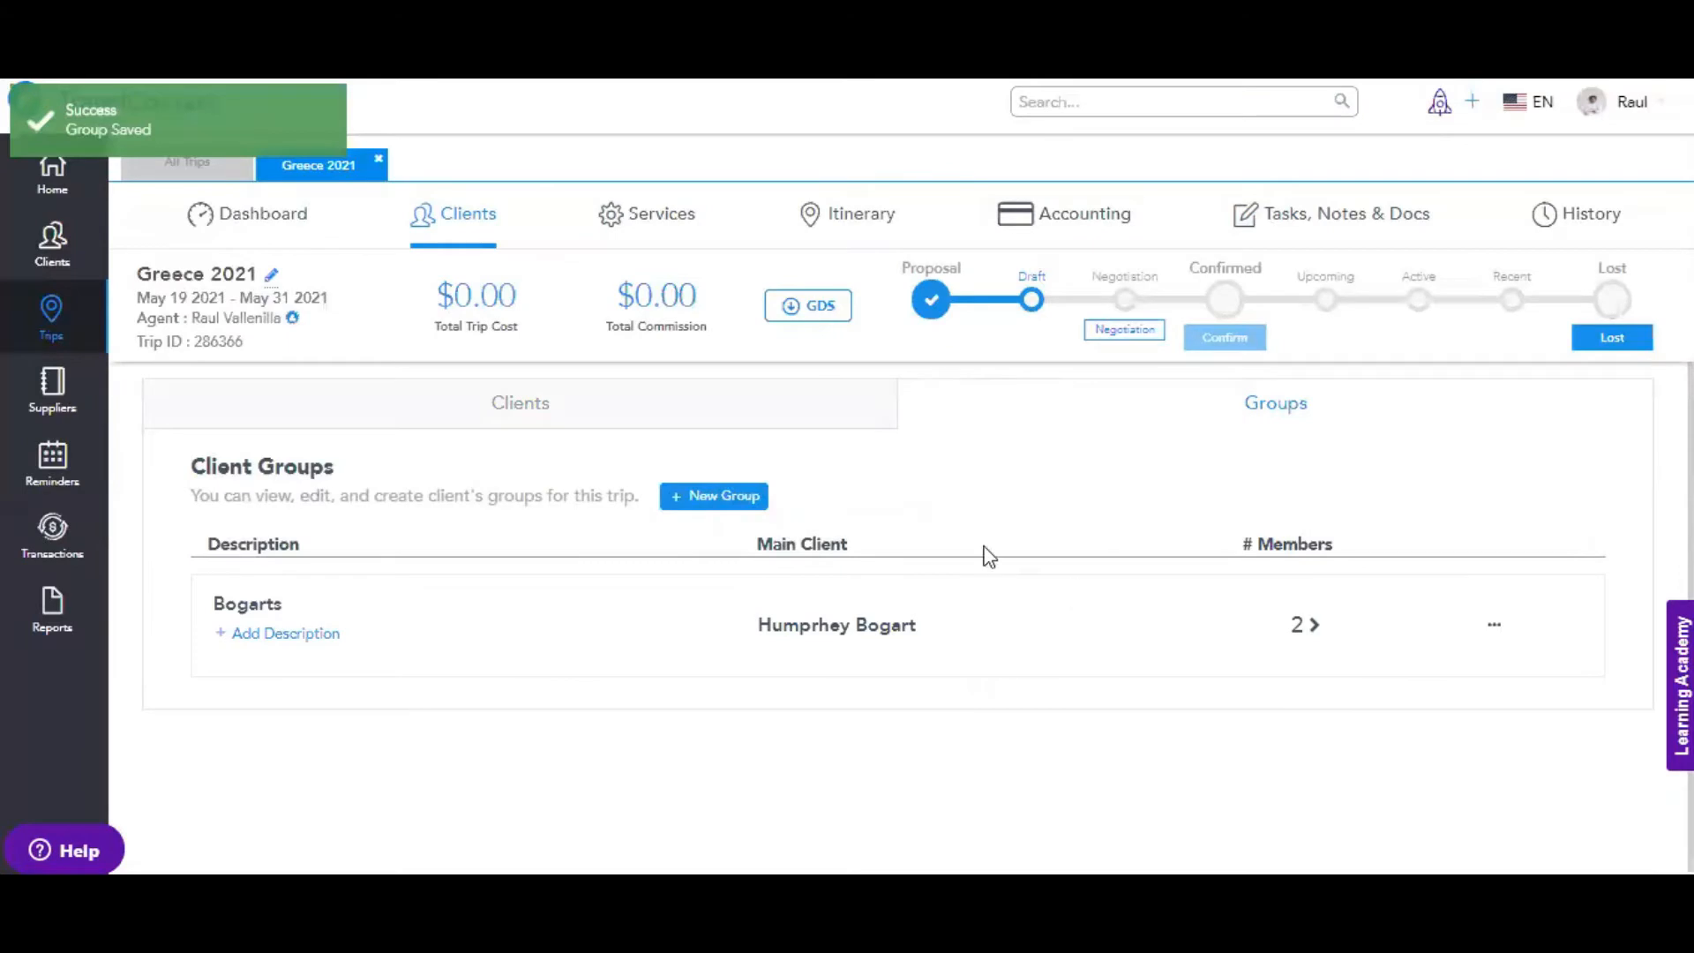
Create another client group named with the first listed client's surname, containing both unassigned clients, with the first as main client
click(715, 499)
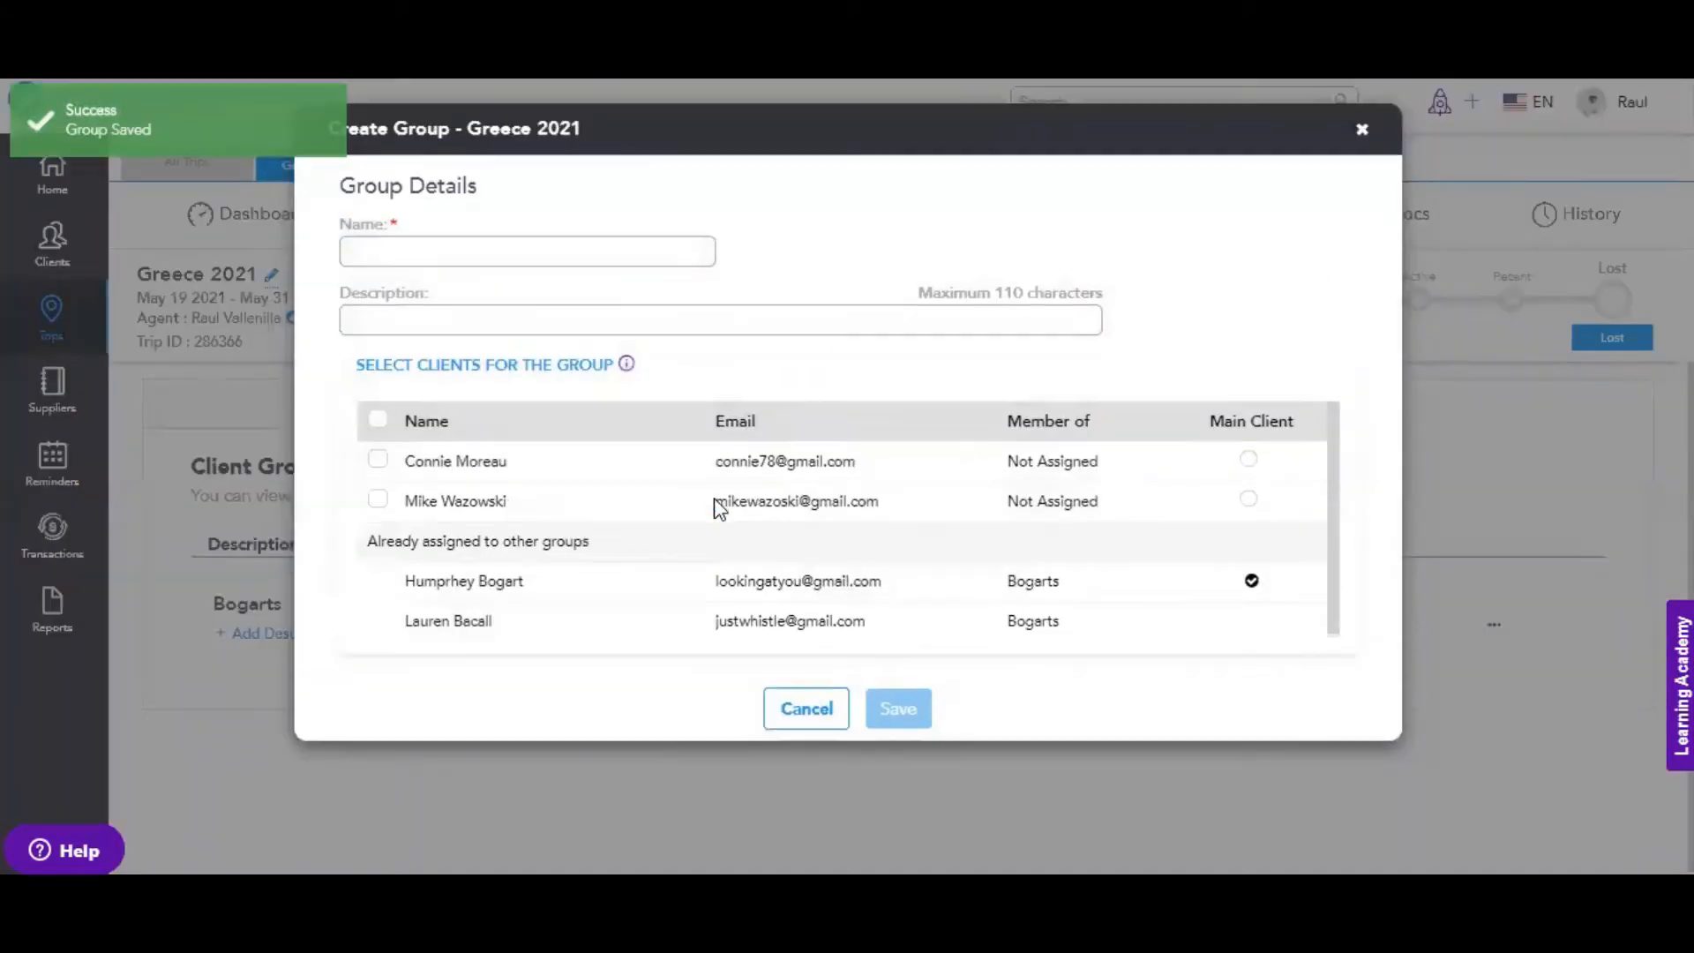
click(507, 251)
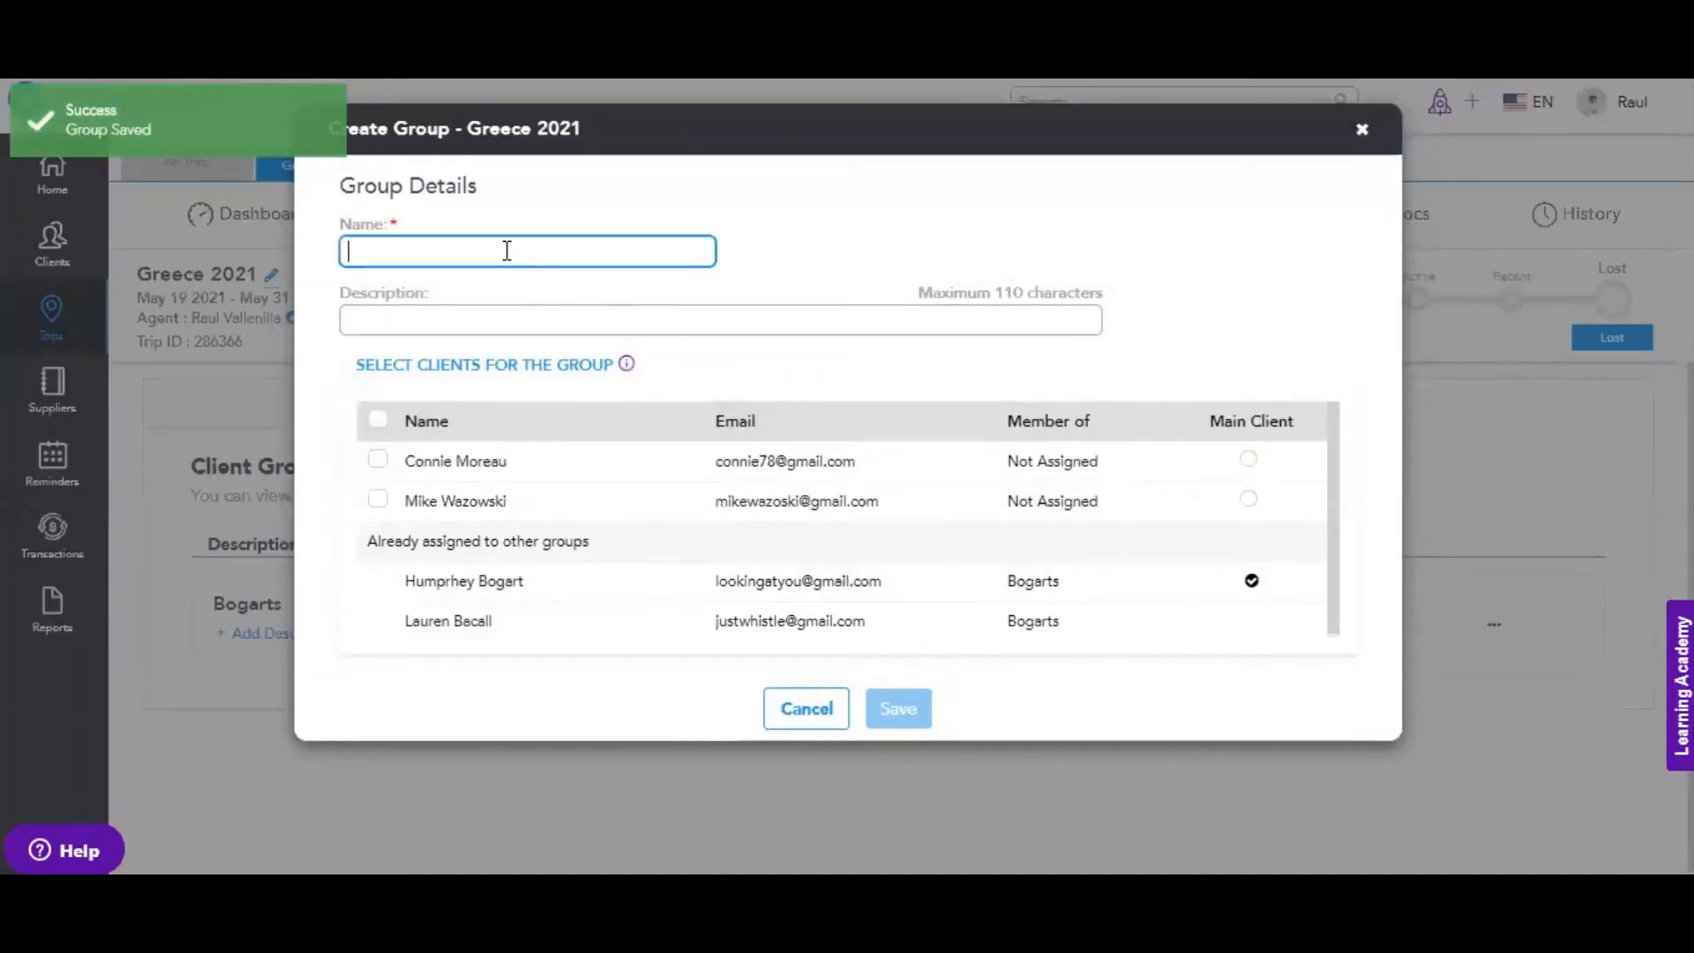
text(Moreau)
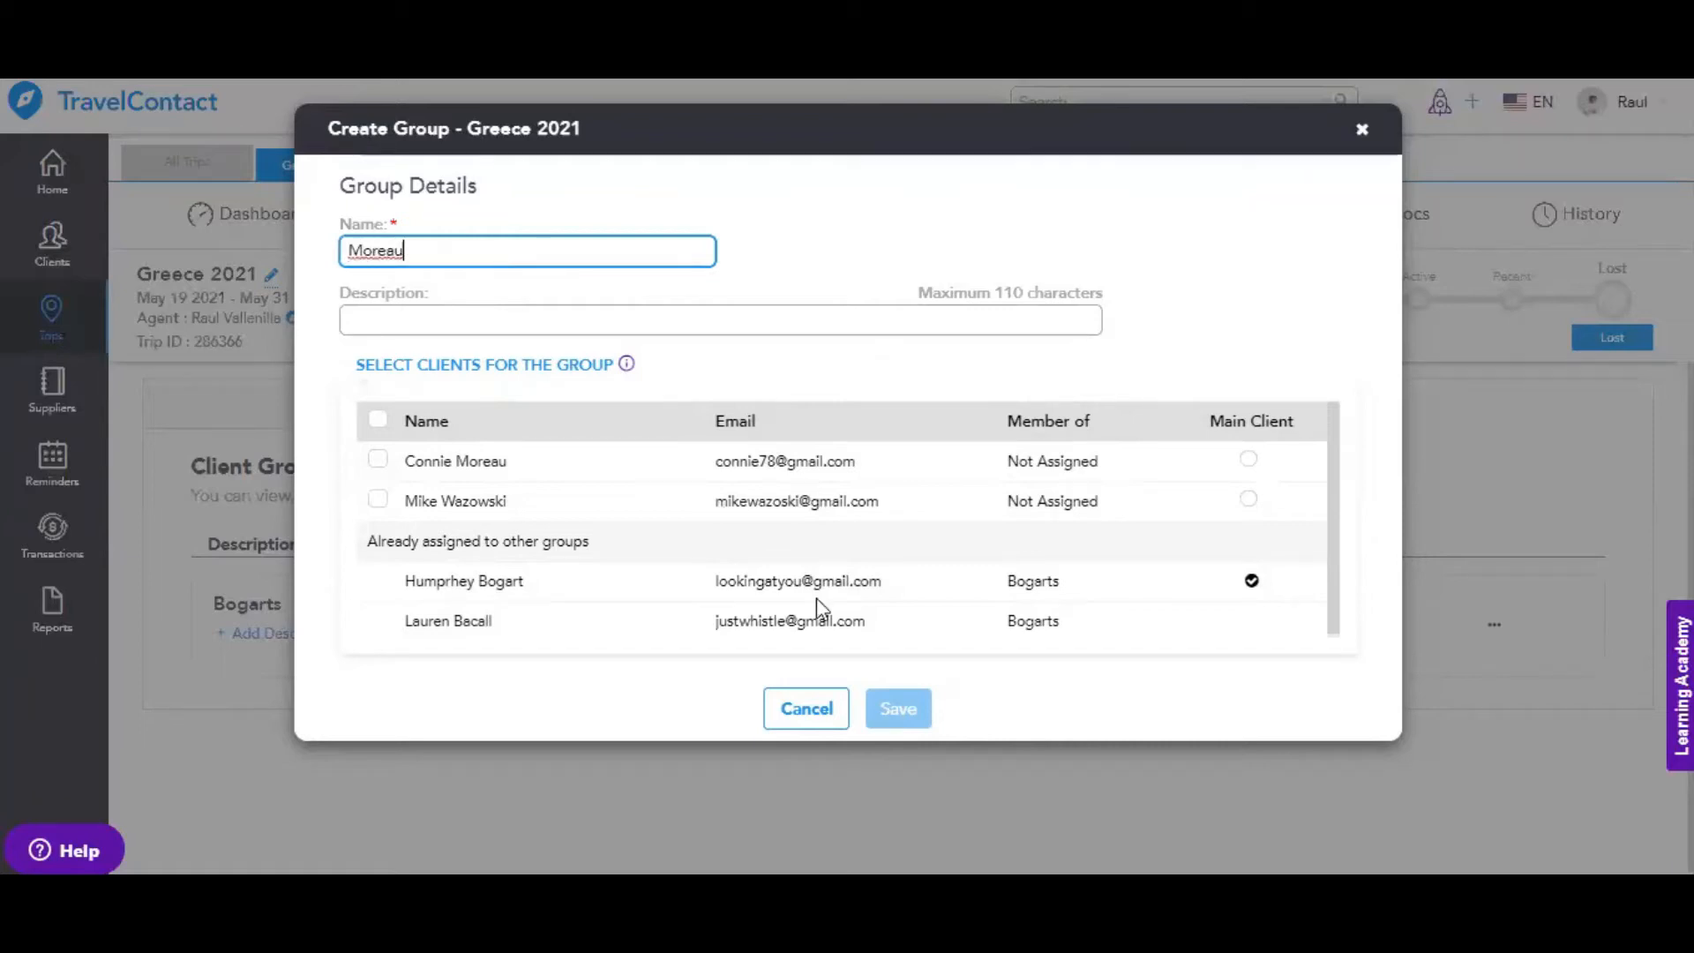
click(377, 460)
click(379, 498)
click(1248, 458)
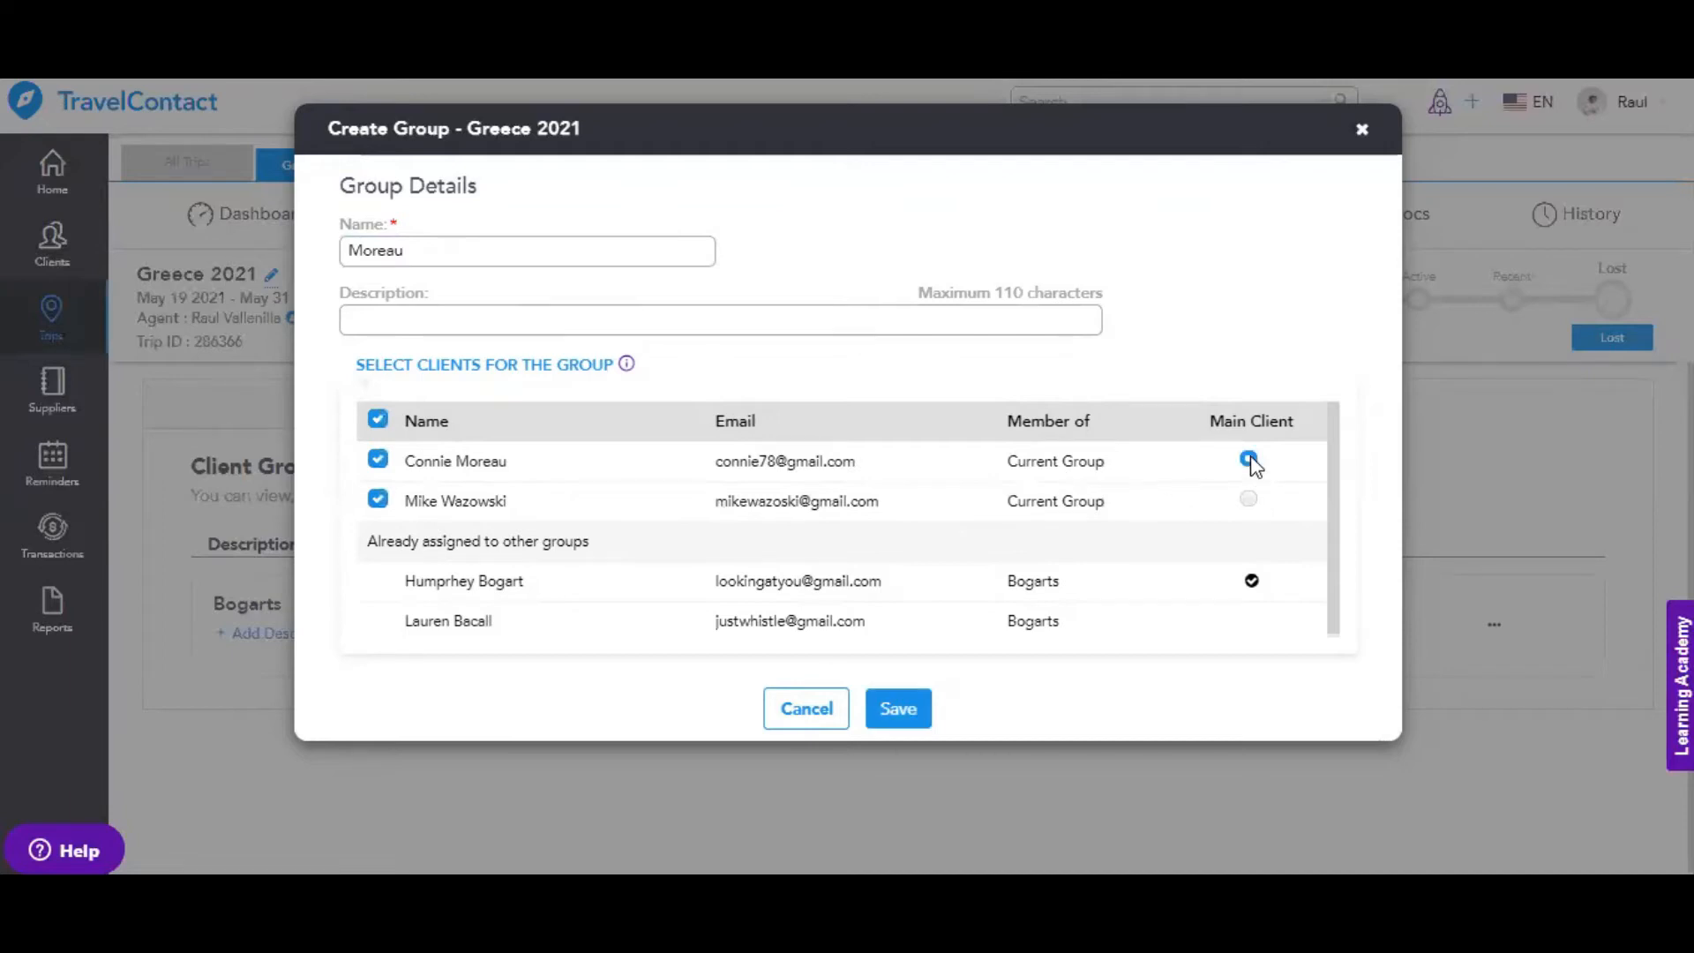
click(910, 716)
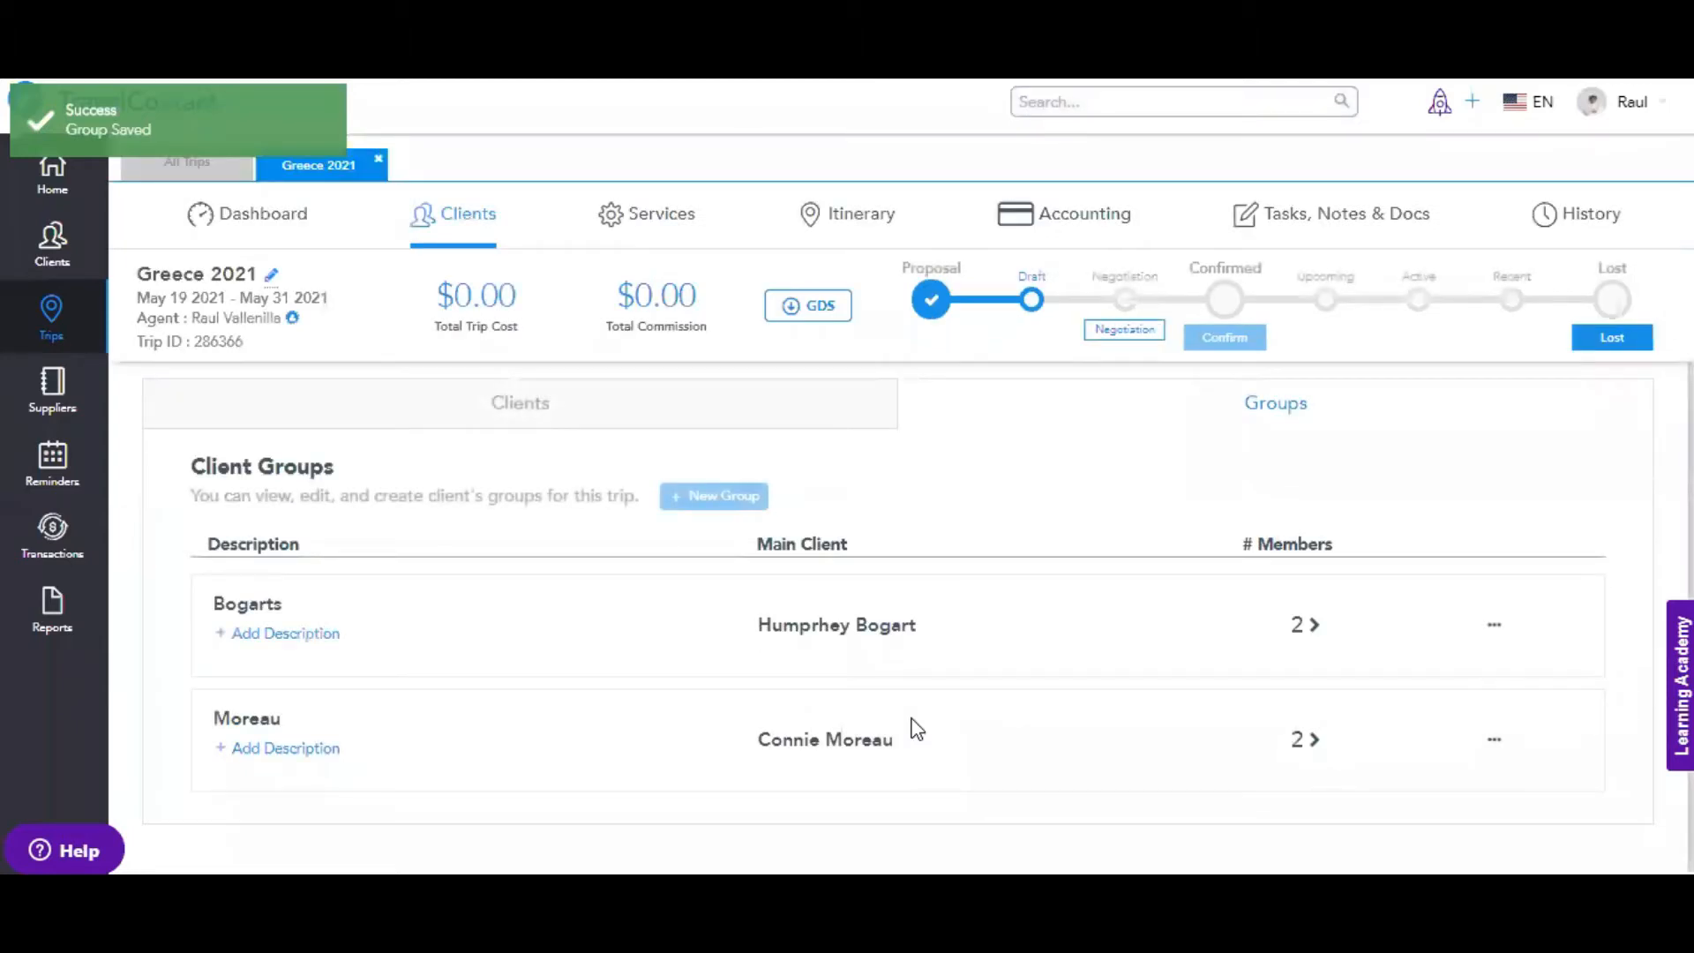
Check the group assigned to each client and start a new lodging service without subservices for the trip
click(534, 403)
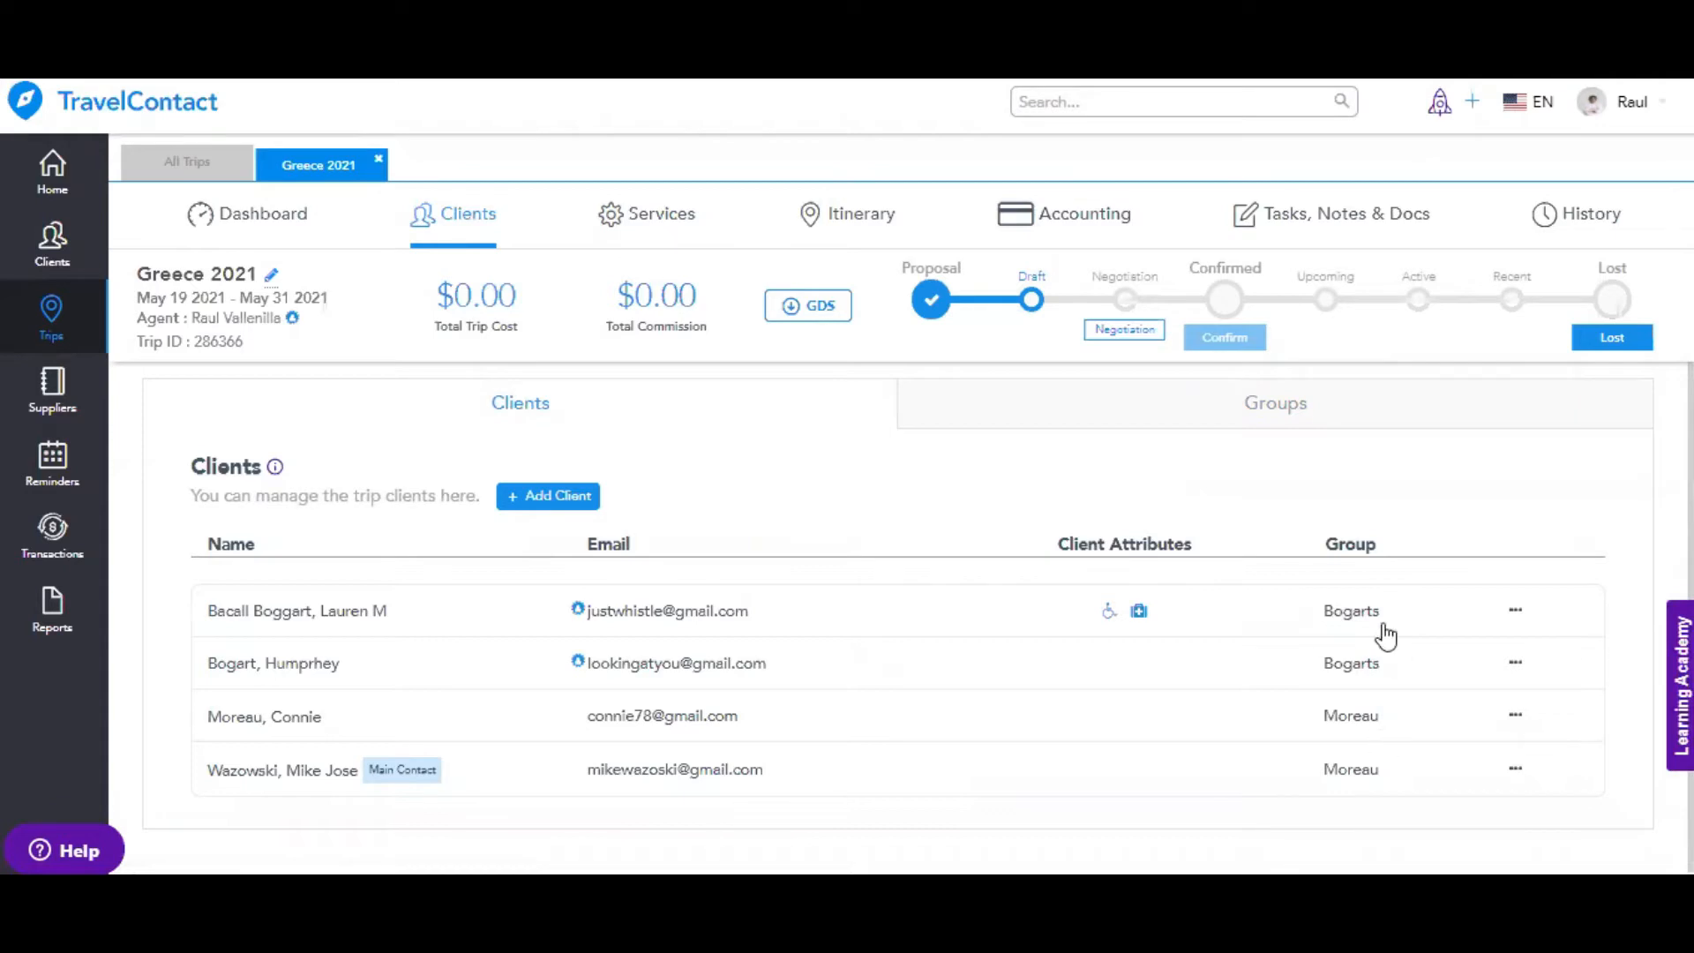
click(632, 219)
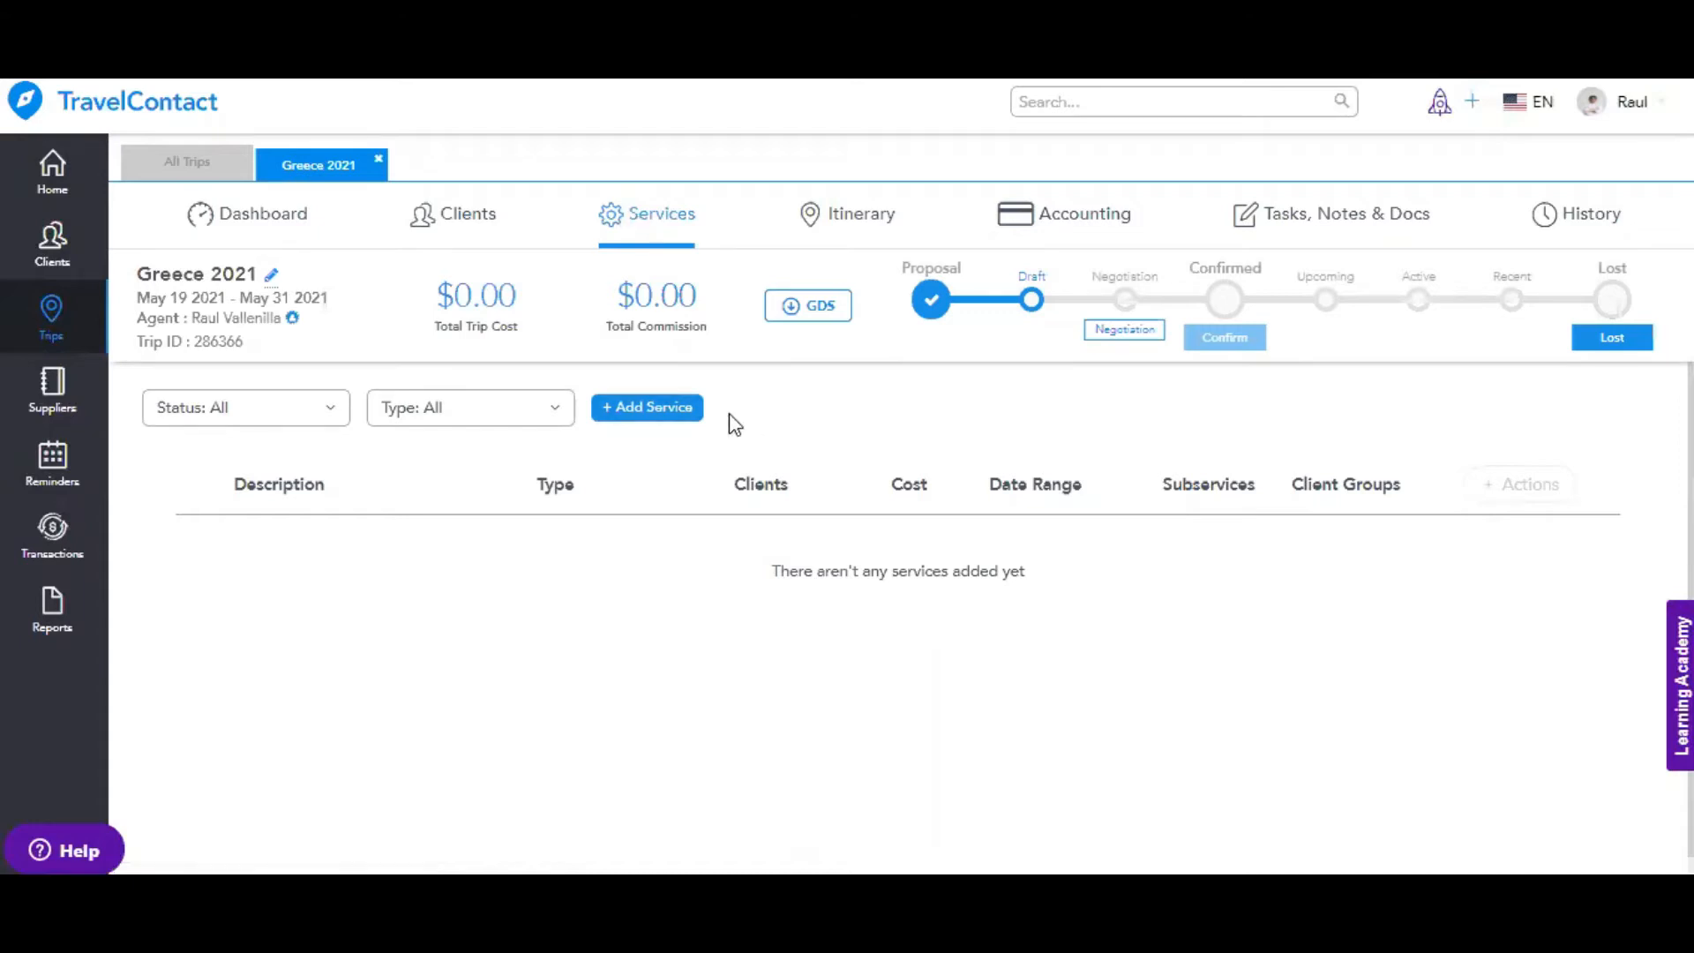
click(665, 419)
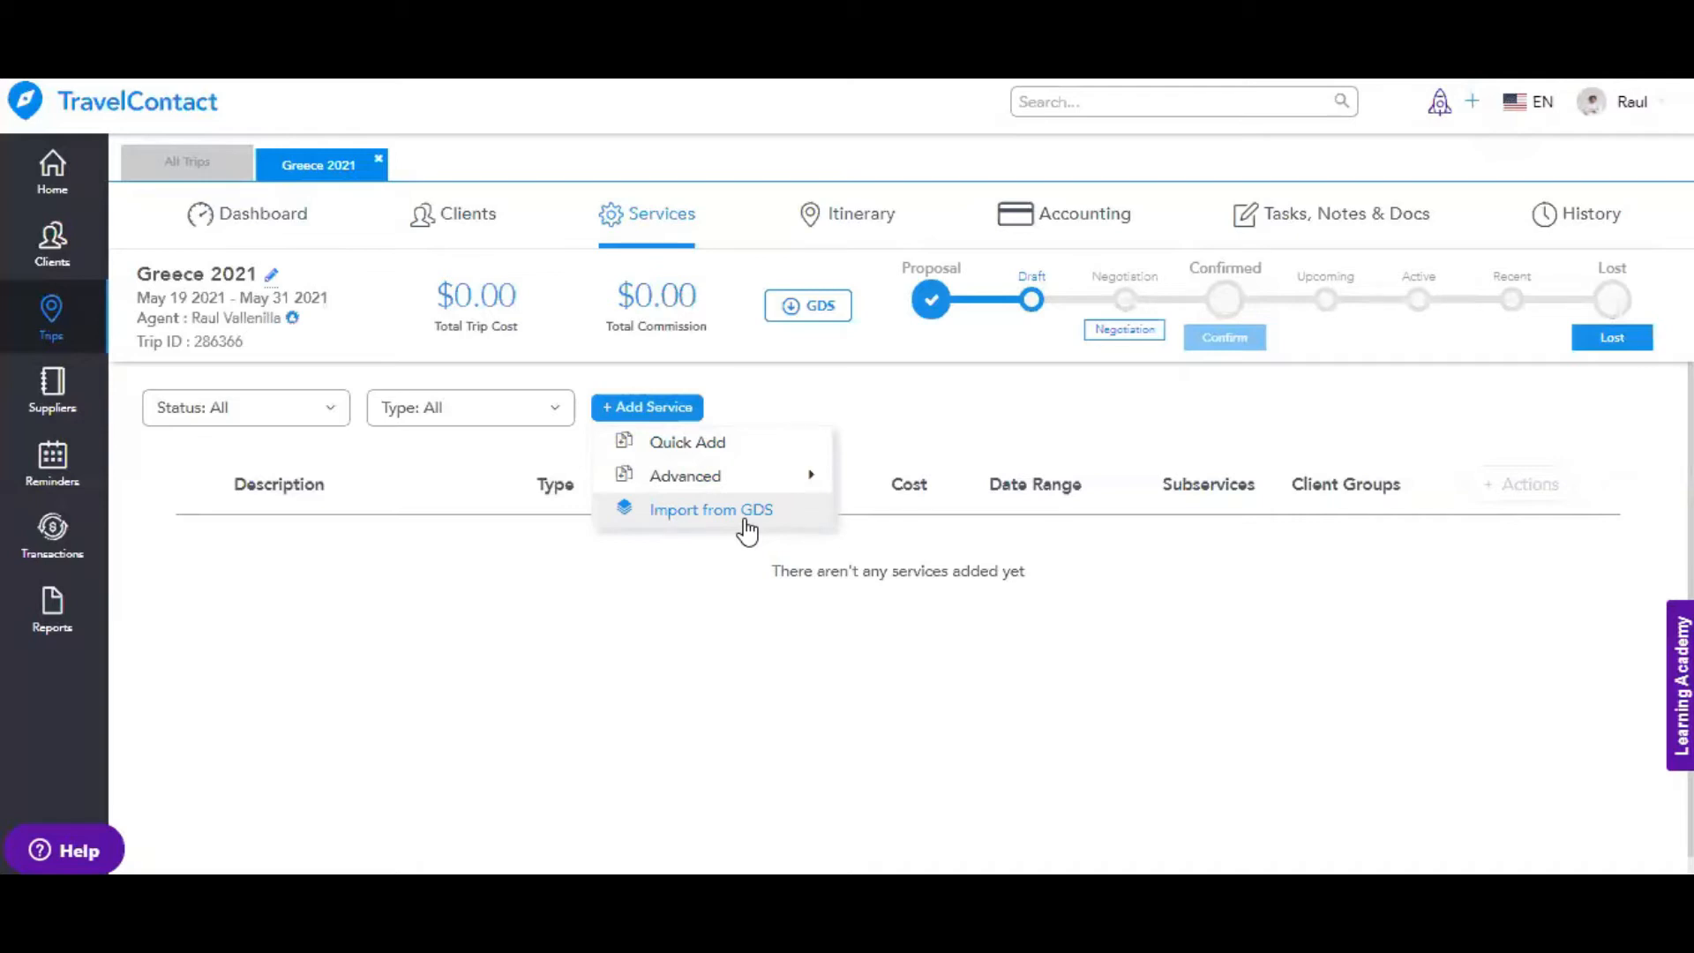
mouse_move(769, 478)
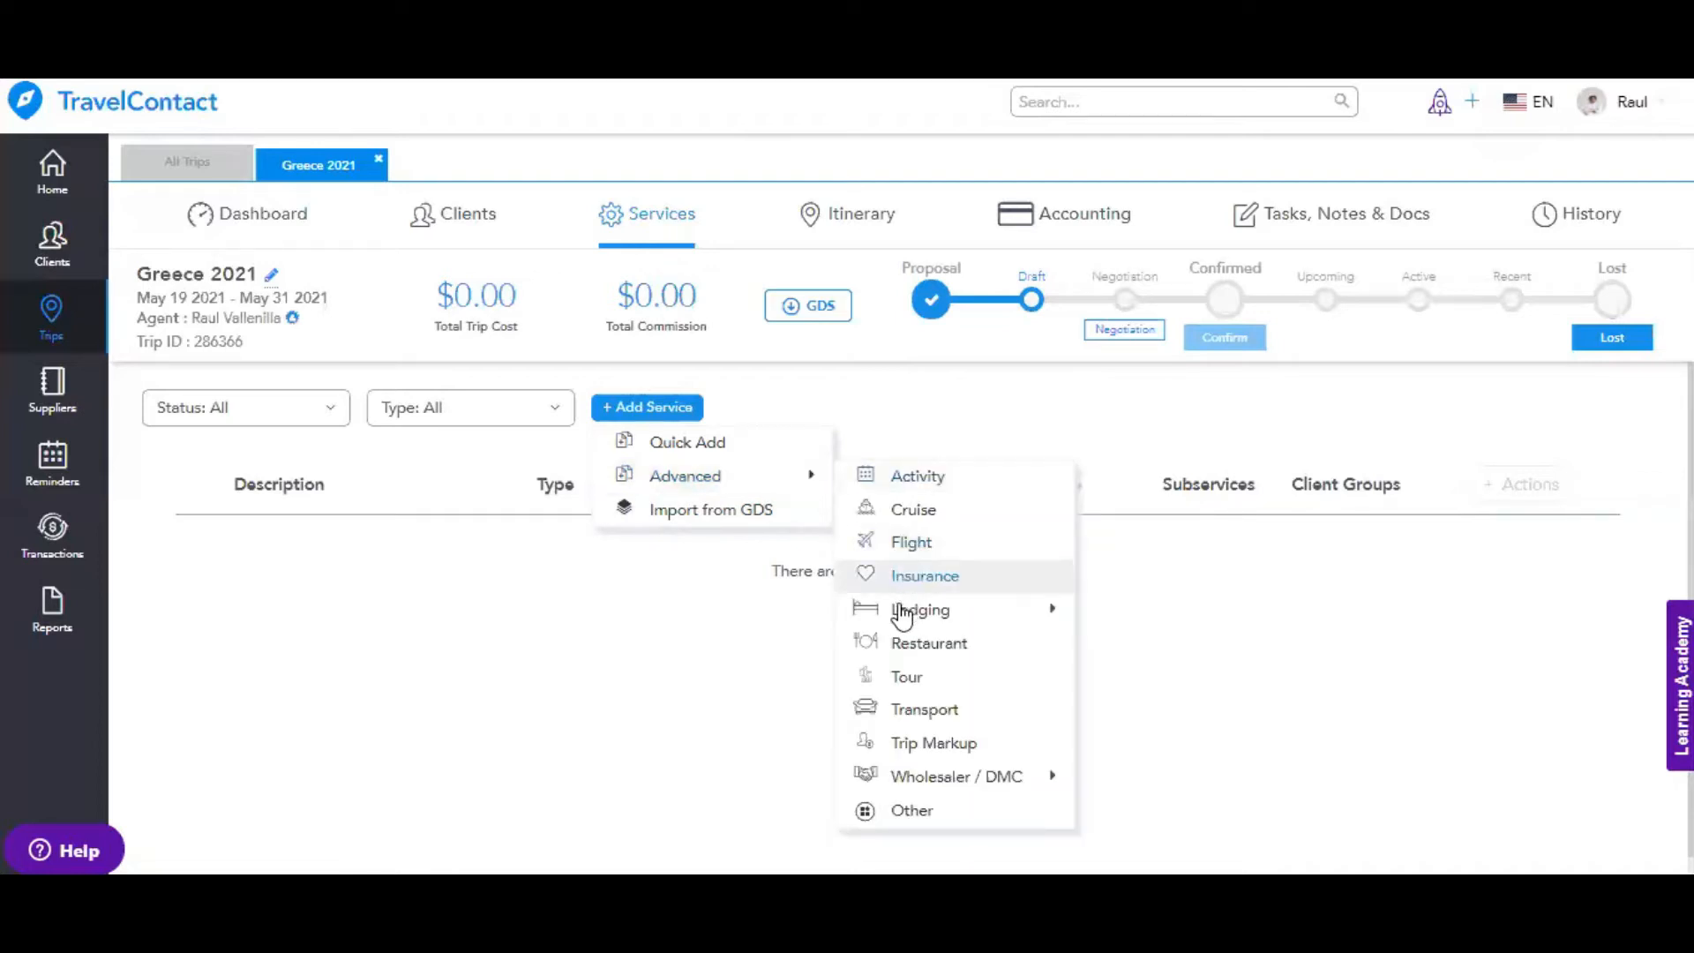
mouse_move(900, 609)
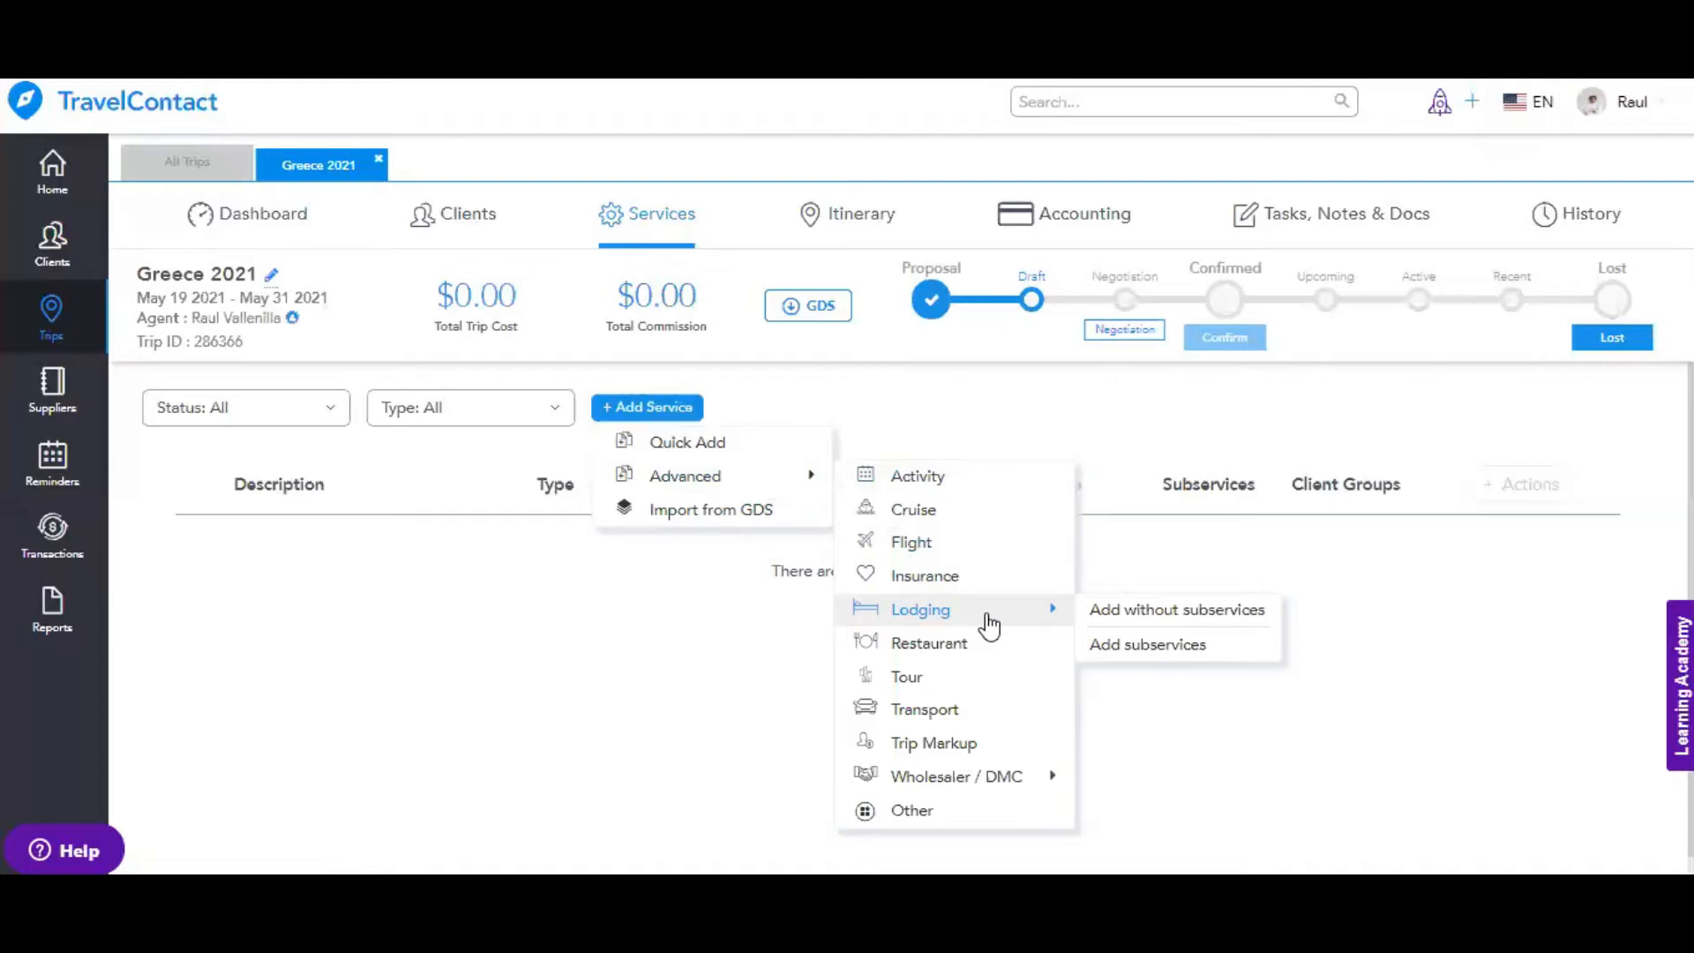
click(1113, 618)
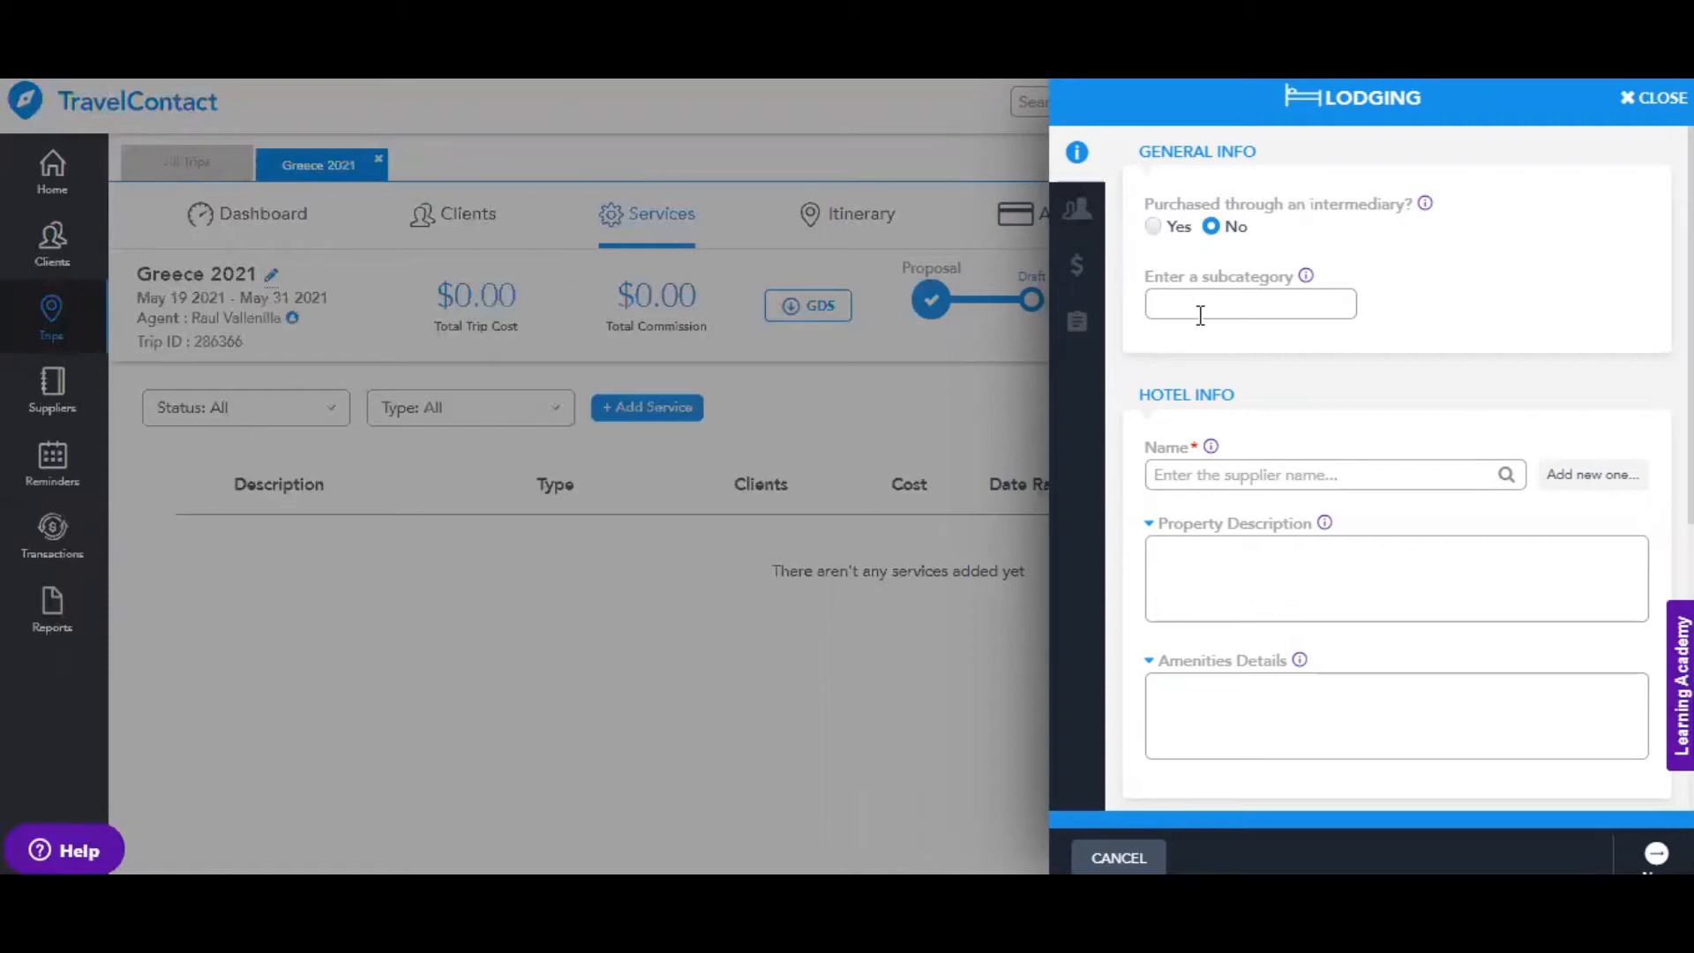
Search the lodging service's hotel name for Four Seasons and look through the matching suppliers
scroll(1338, 452, down, 2)
click(1321, 344)
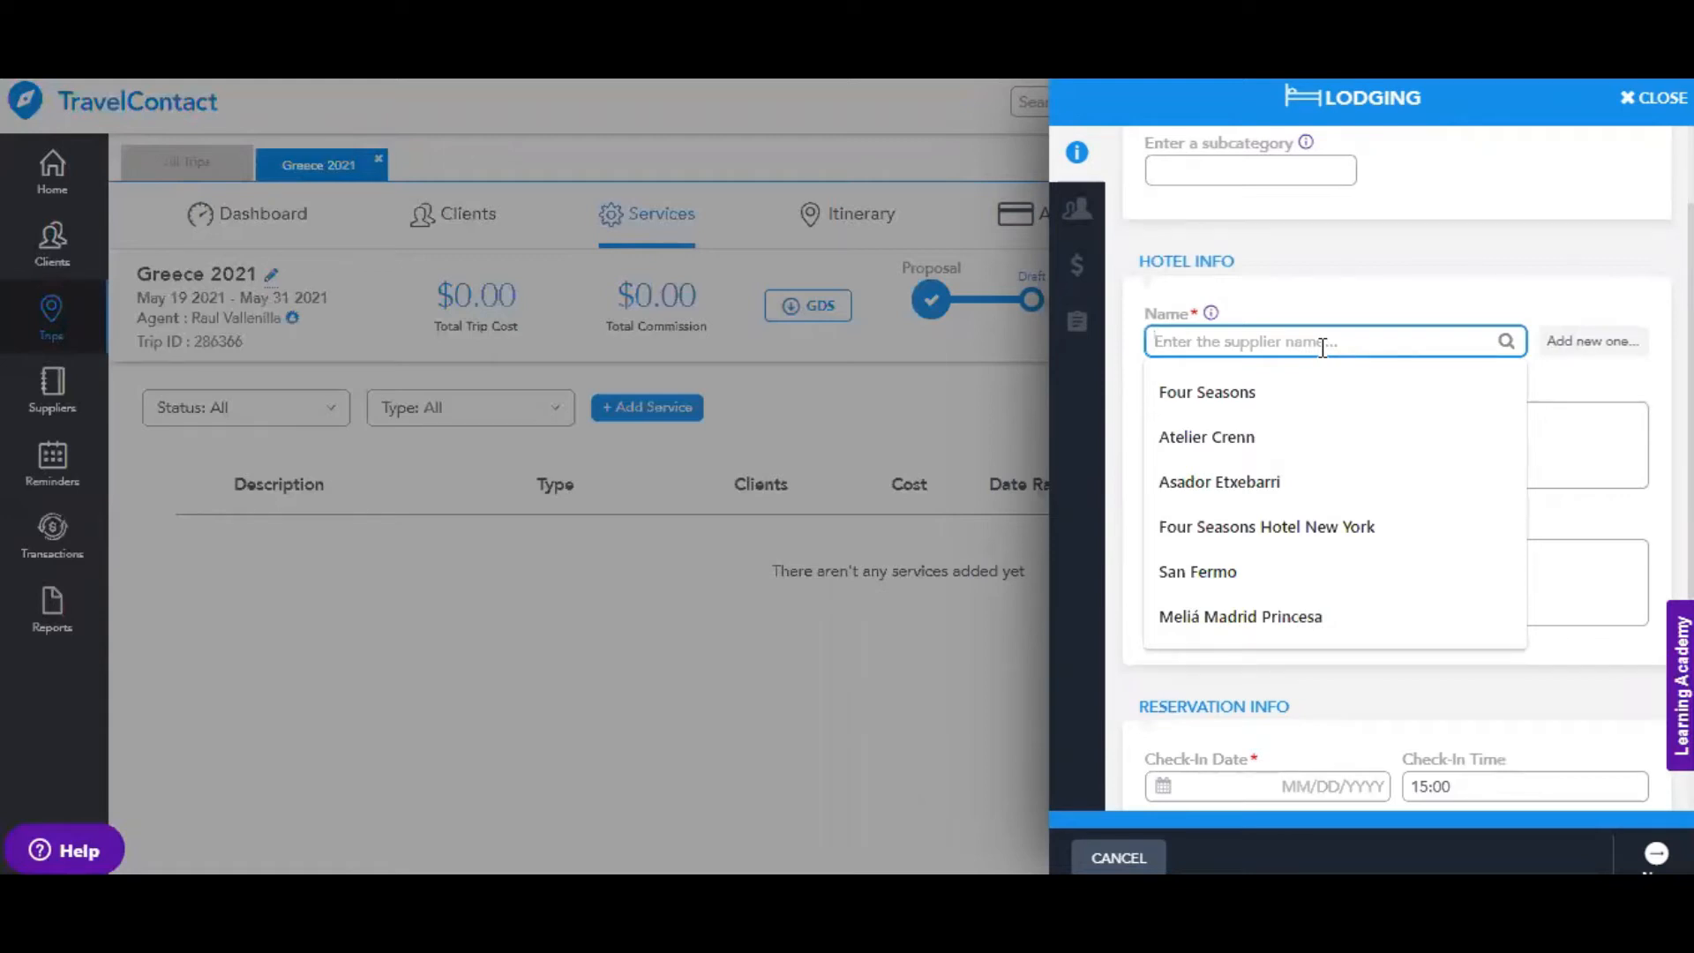
text(Four)
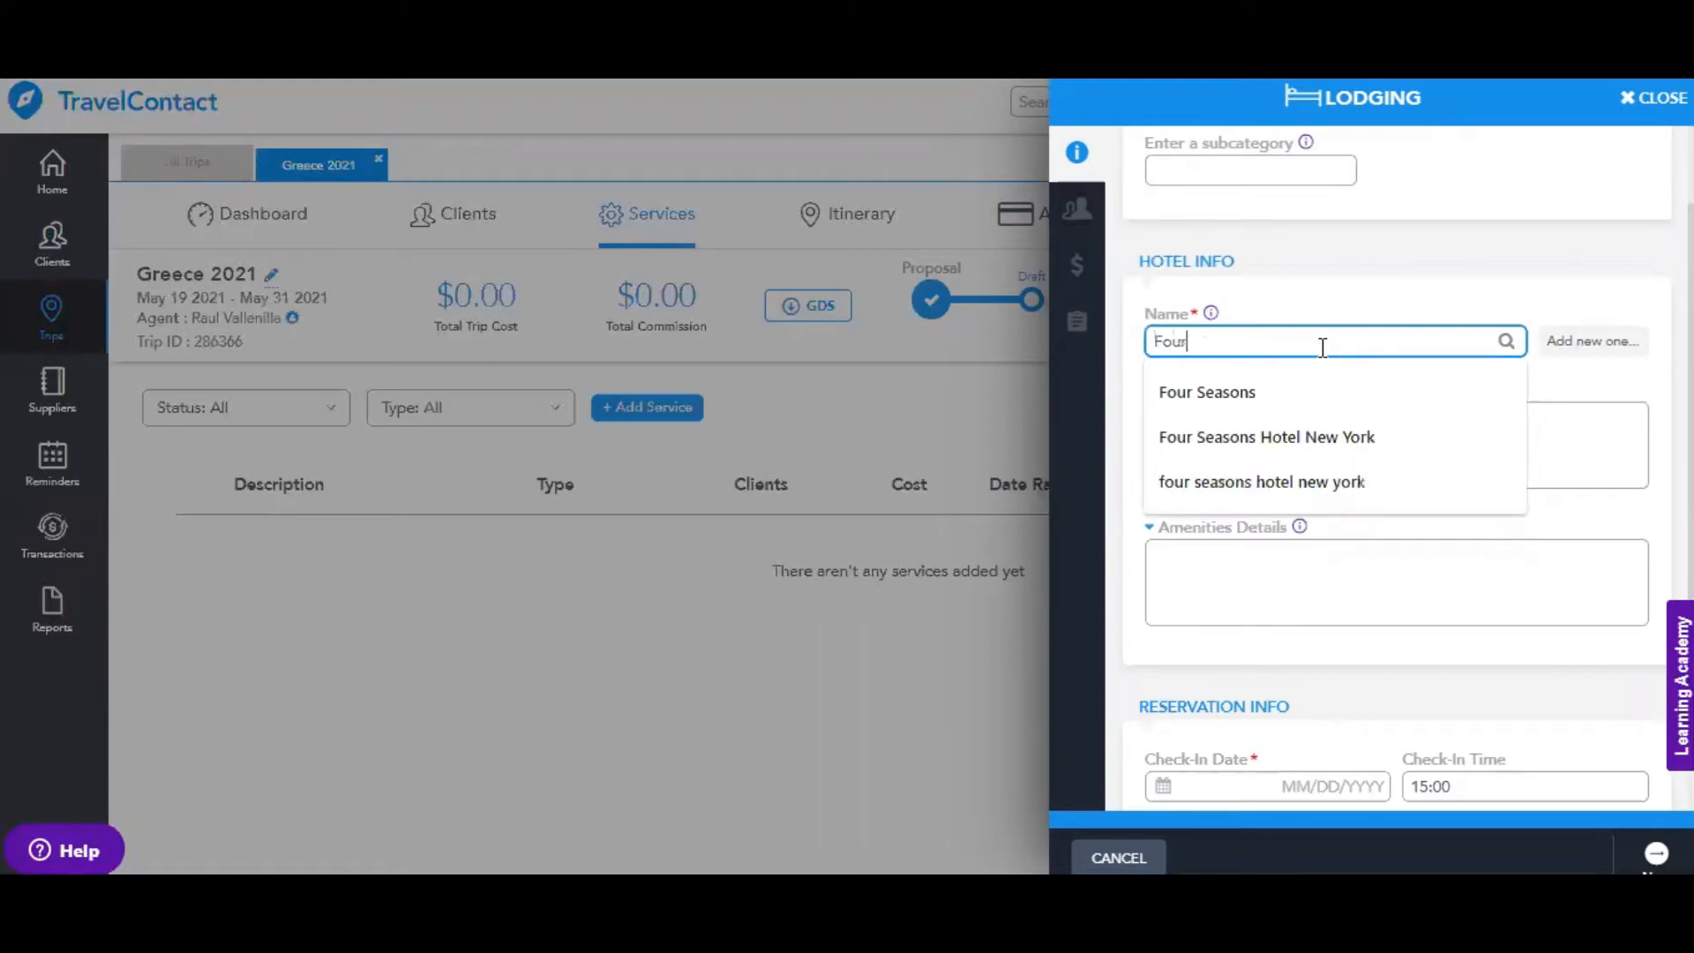
click(1294, 388)
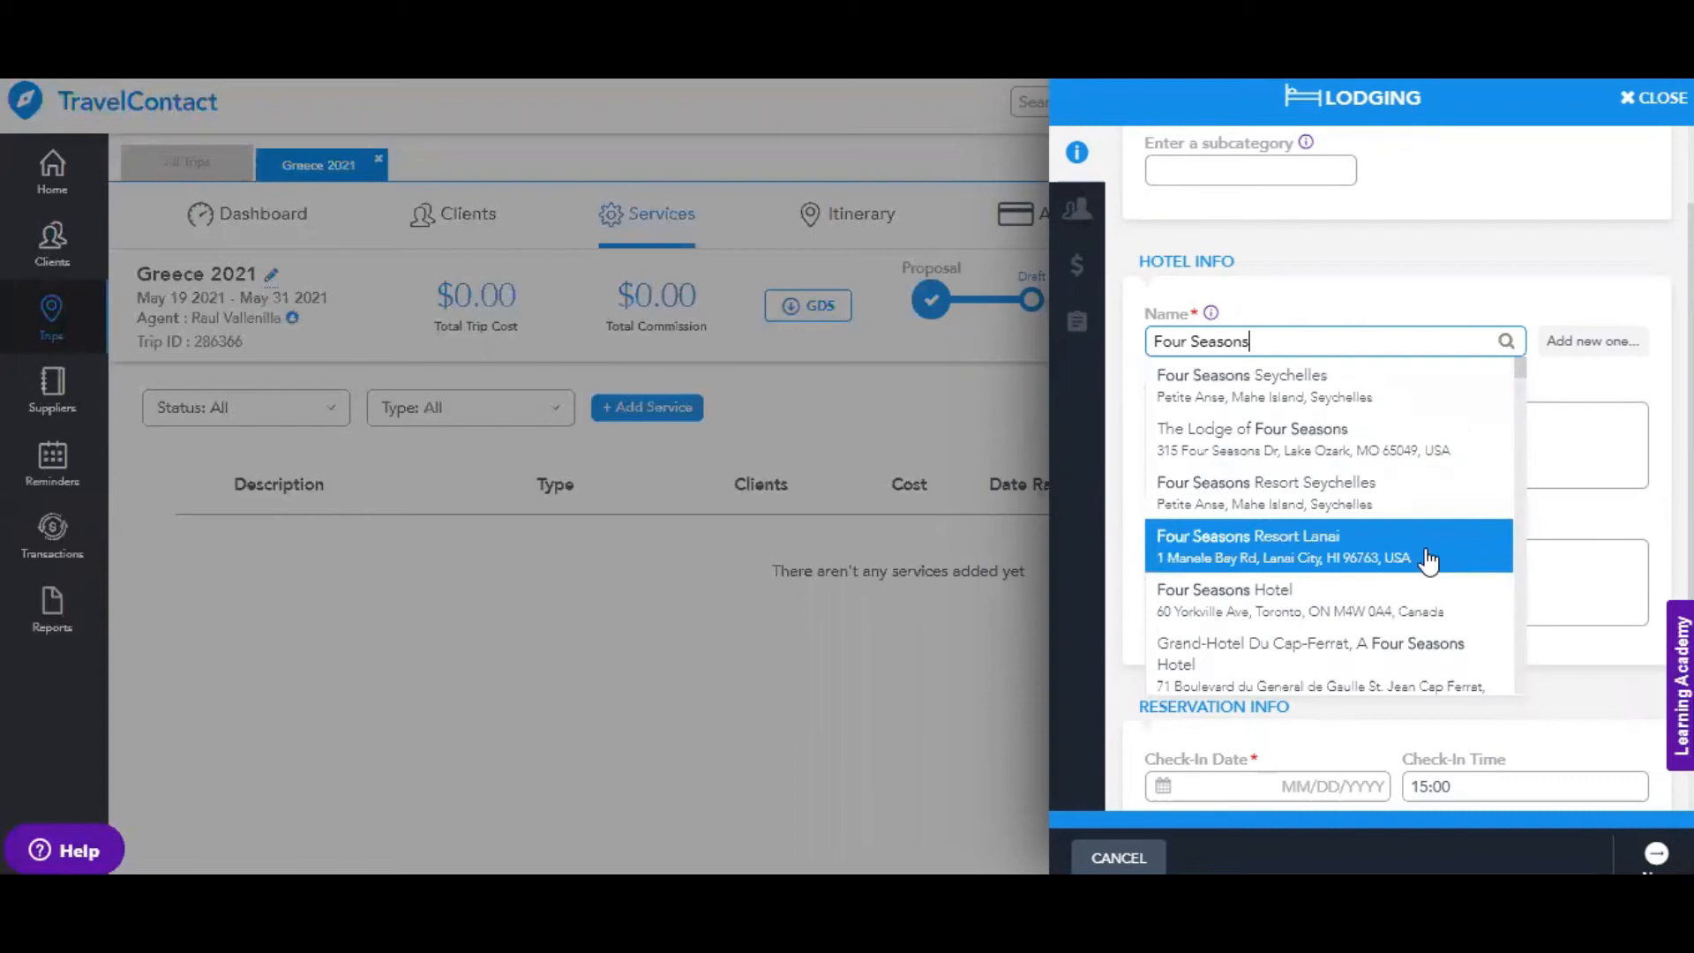
scroll(1428, 556, down, 3)
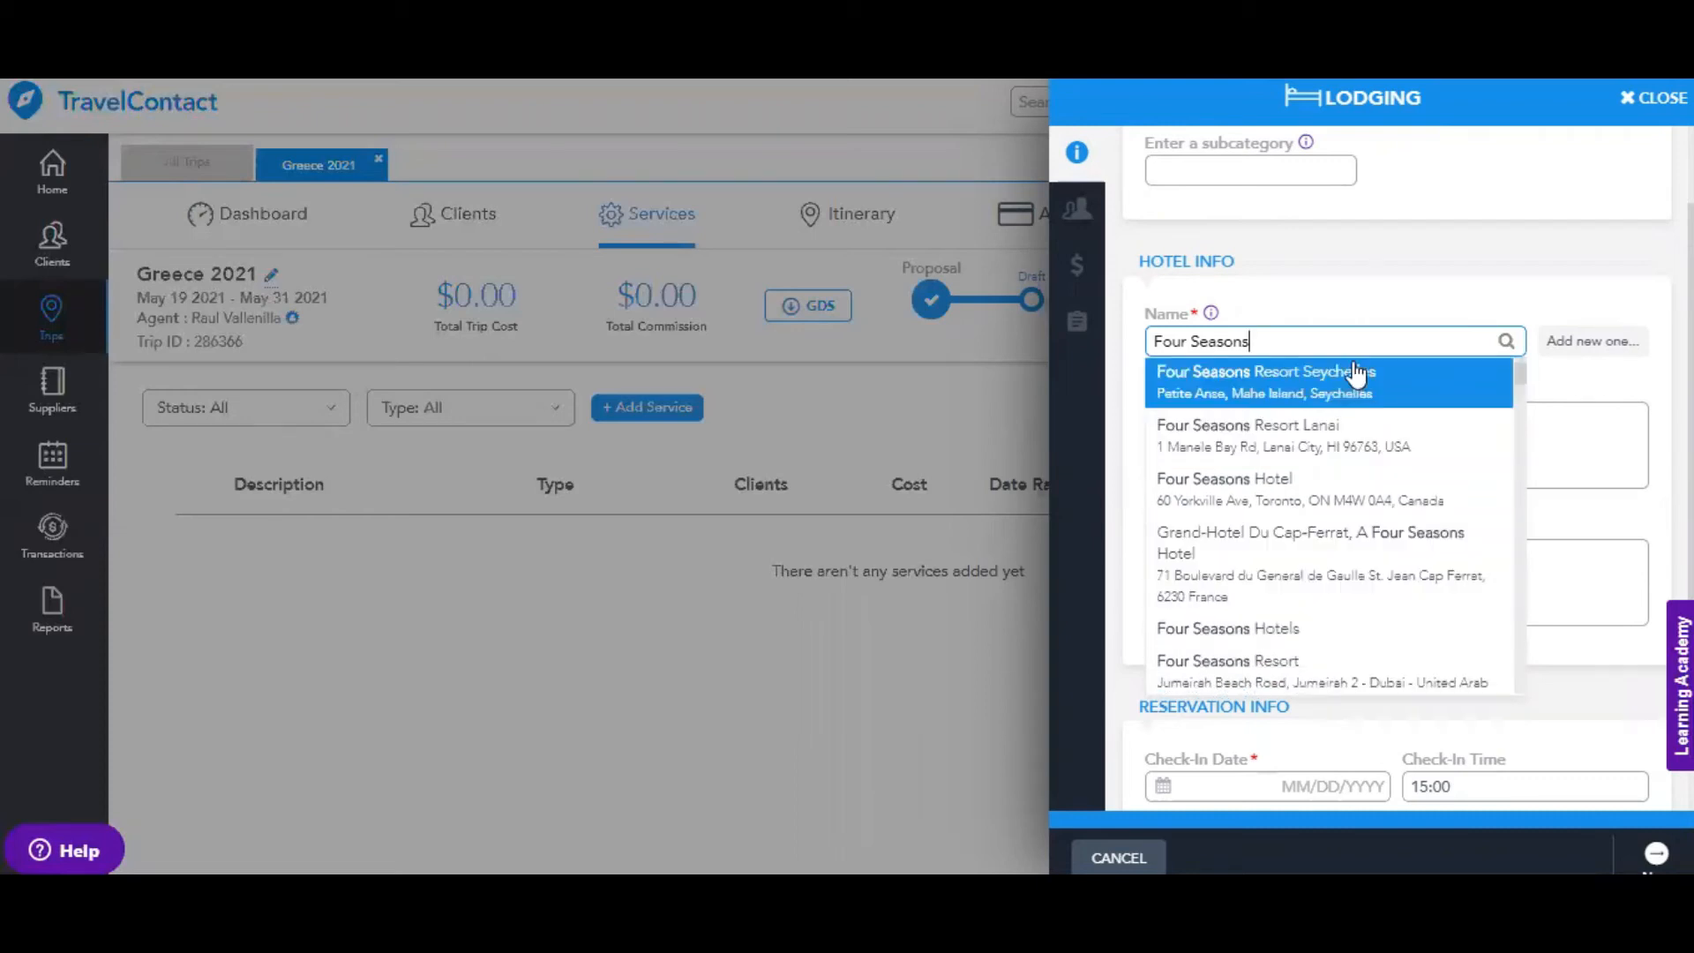
Try to narrow the Four Seasons hotel search with Greece and with Athens, restoring the search to Four Seasons
text(Greece)
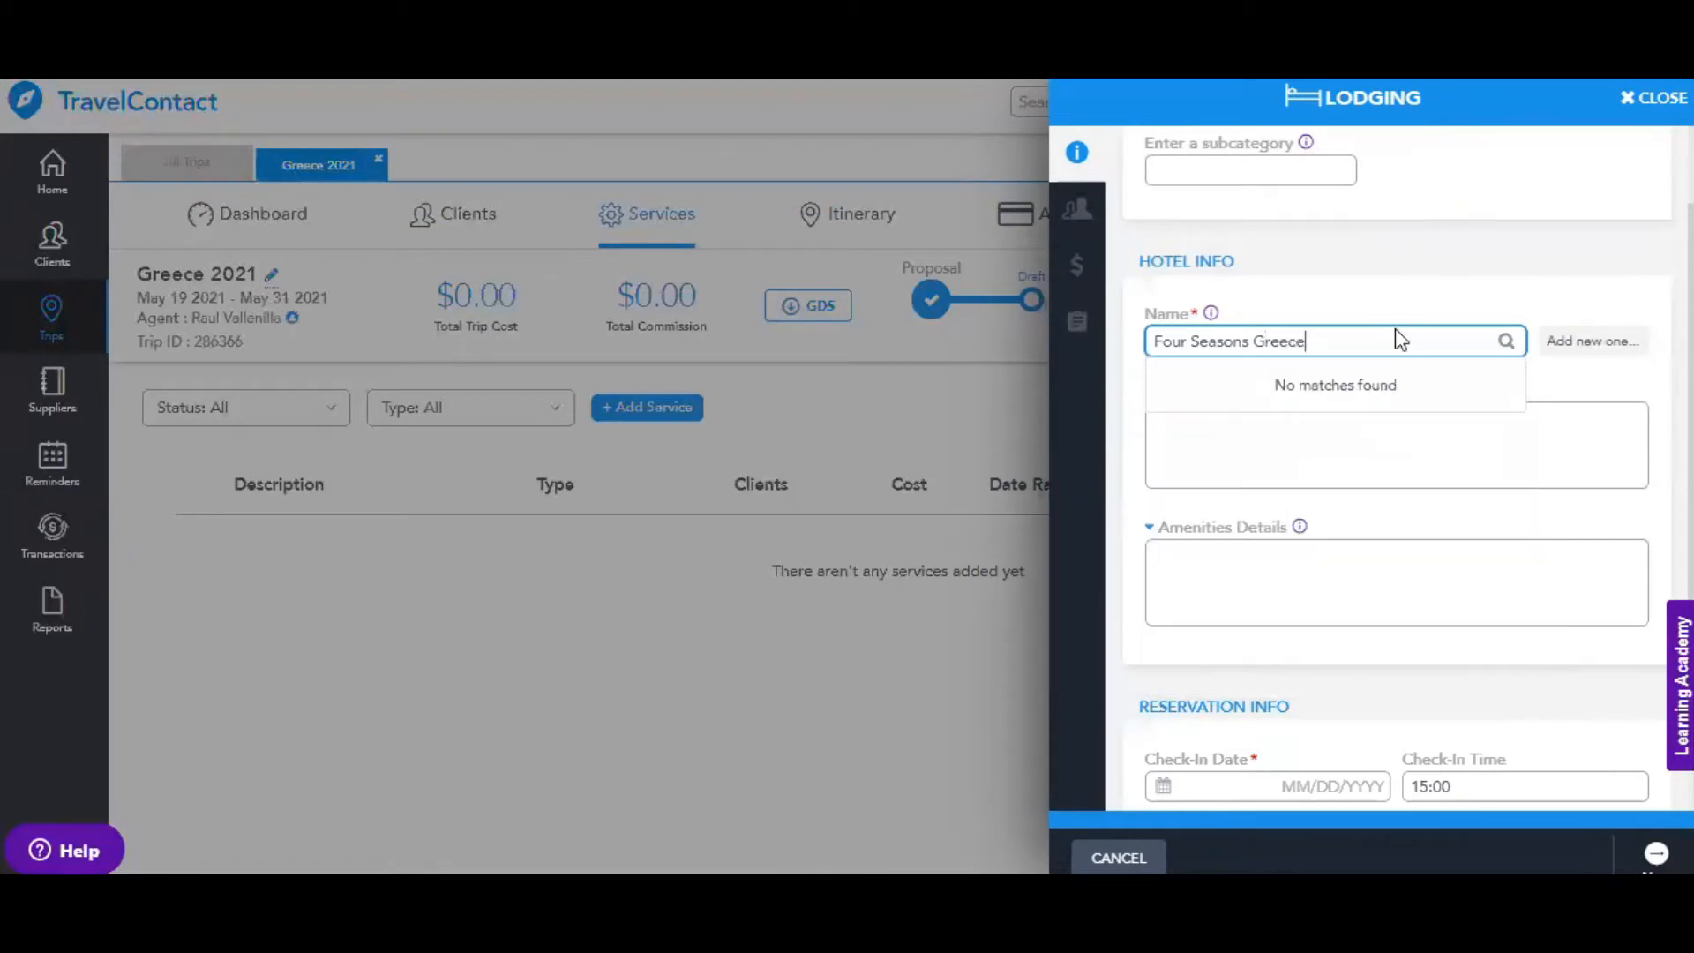
key(BackSpace)
key(BackSpace)
key(BackSpace)
key(BackSpace)
key(BackSpace)
key(BackSpace)
text(Athens)
key(BackSpace)
key(BackSpace)
key(BackSpace)
key(BackSpace)
key(BackSpace)
key(BackSpace)
key(BackSpace)
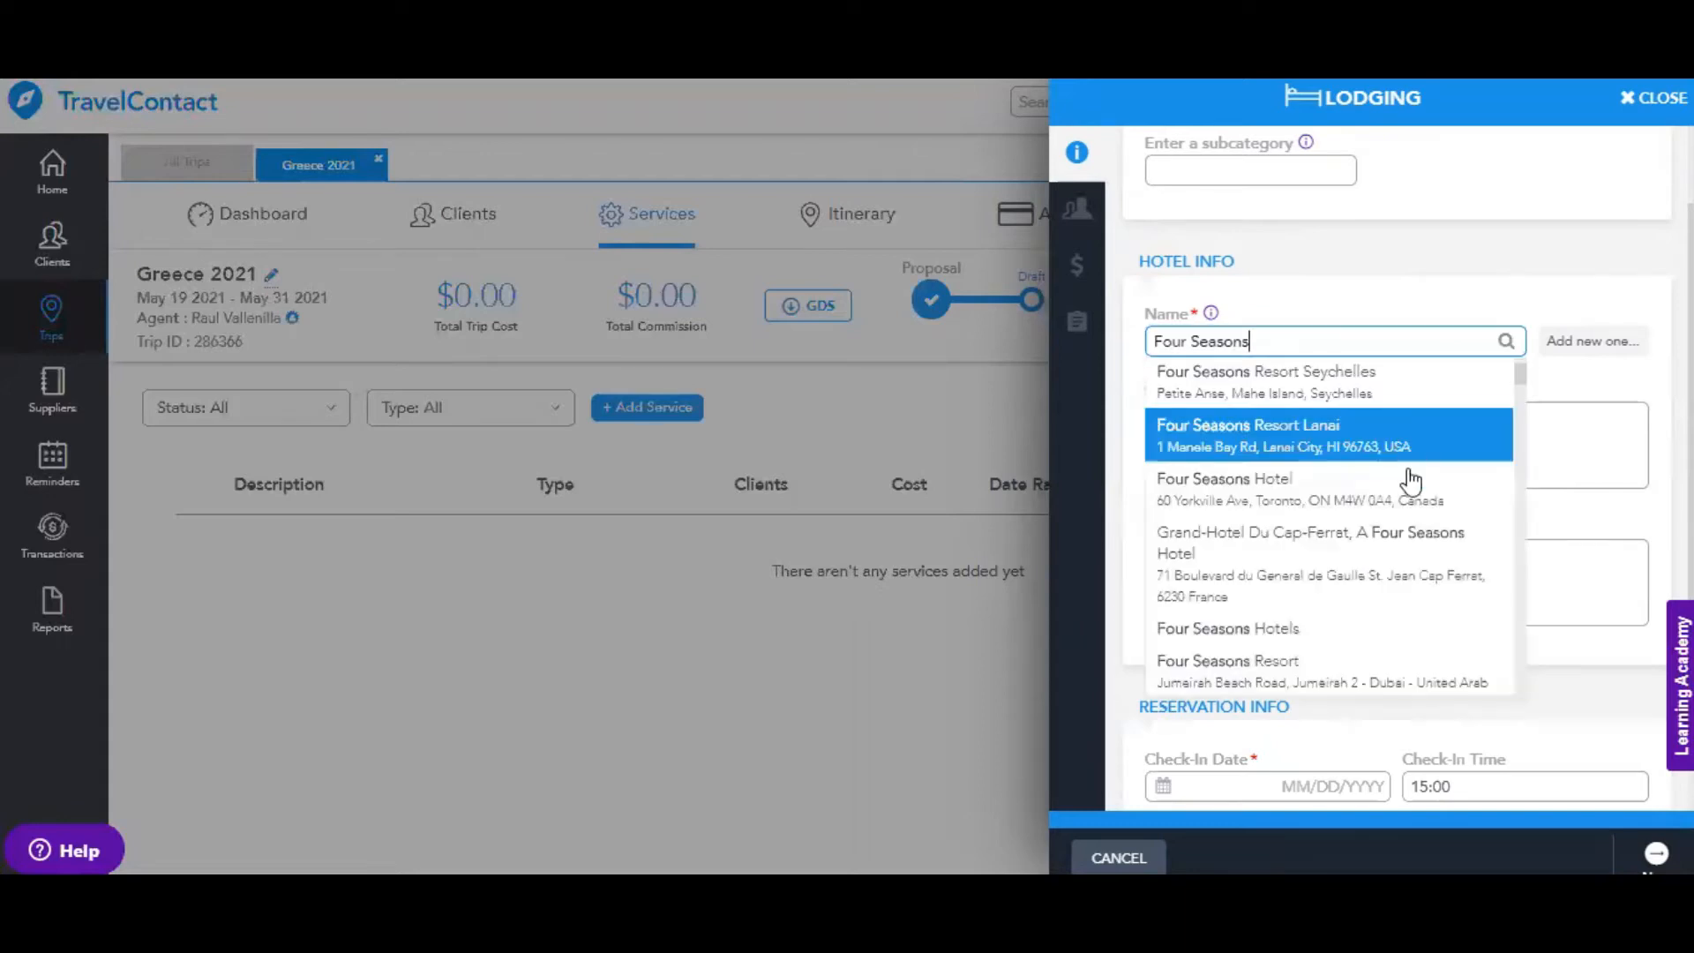
Choose Four Seasons Hotels as the hotel supplier for the lodging service
scroll(1391, 555, down, 2)
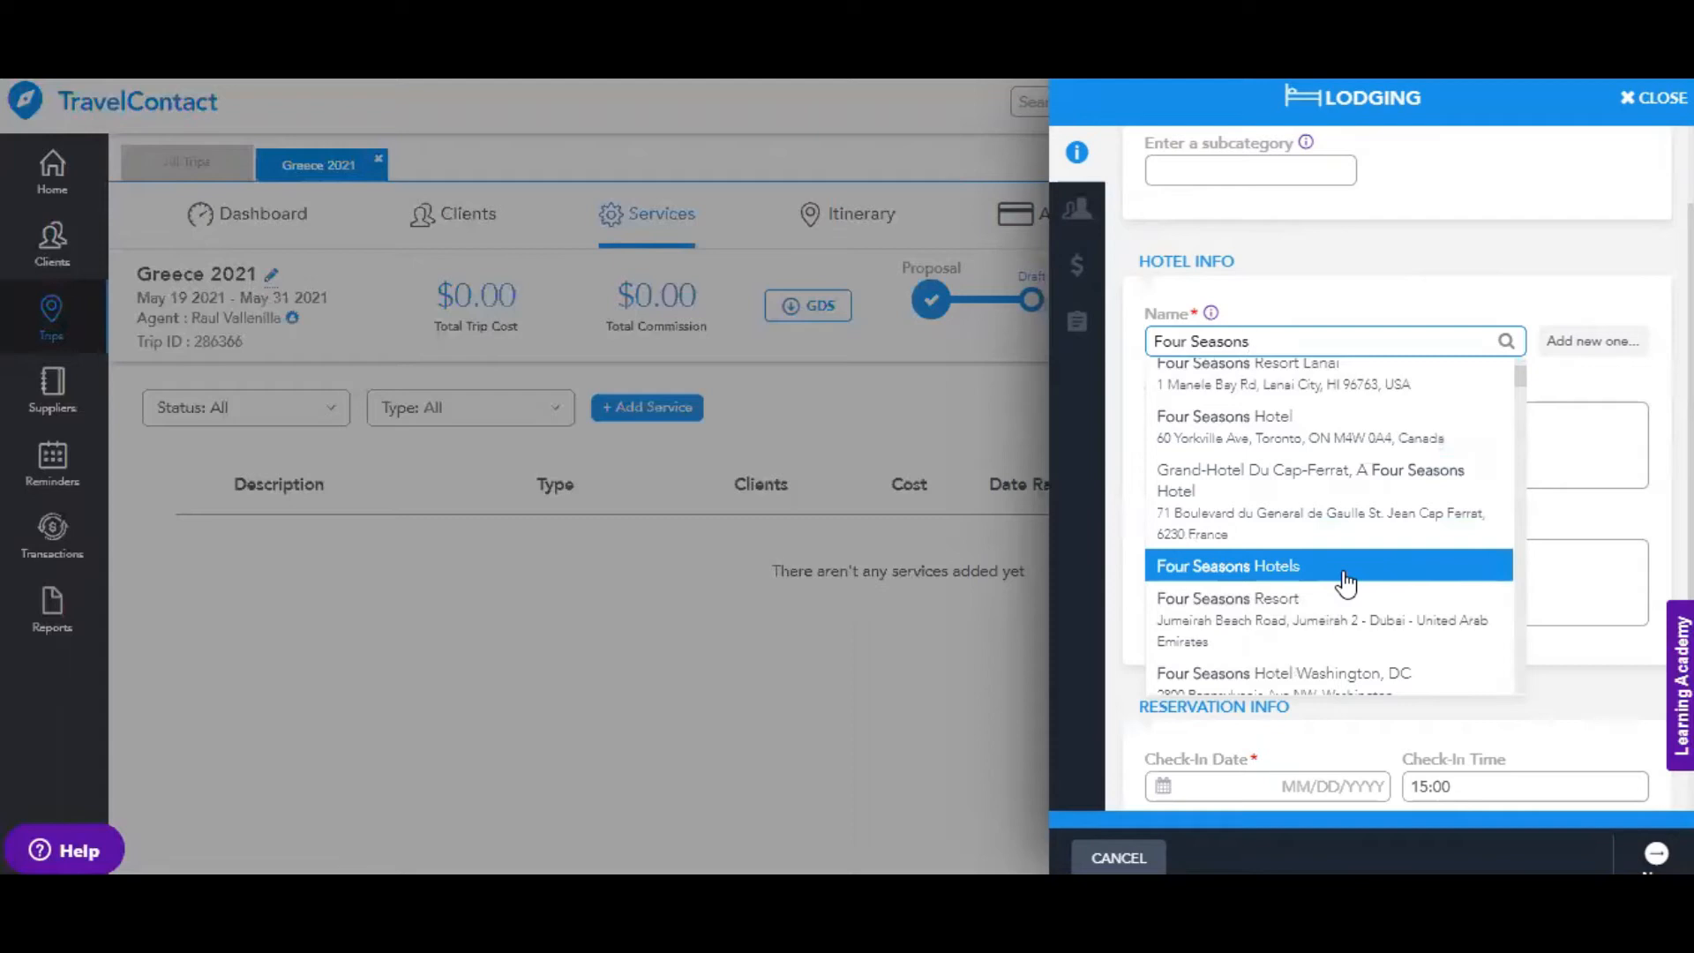
click(1346, 583)
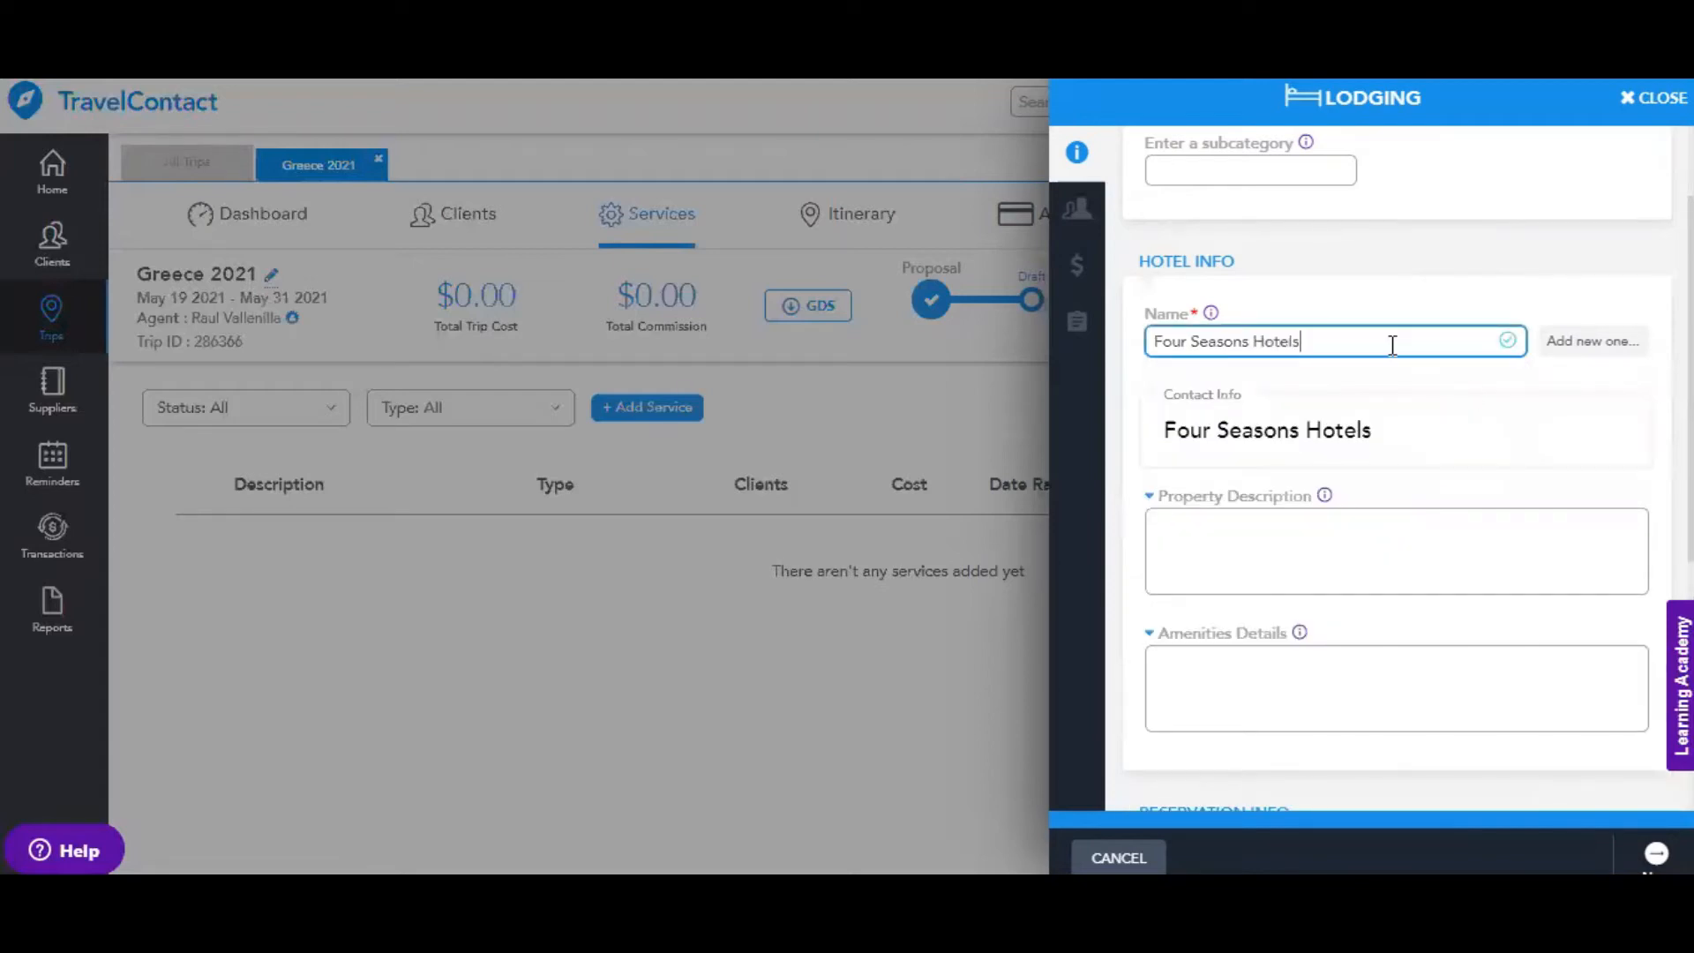
Try looking up Athens as the supplier name in the Add Supplier form, closing the form without creating a supplier
click(1608, 351)
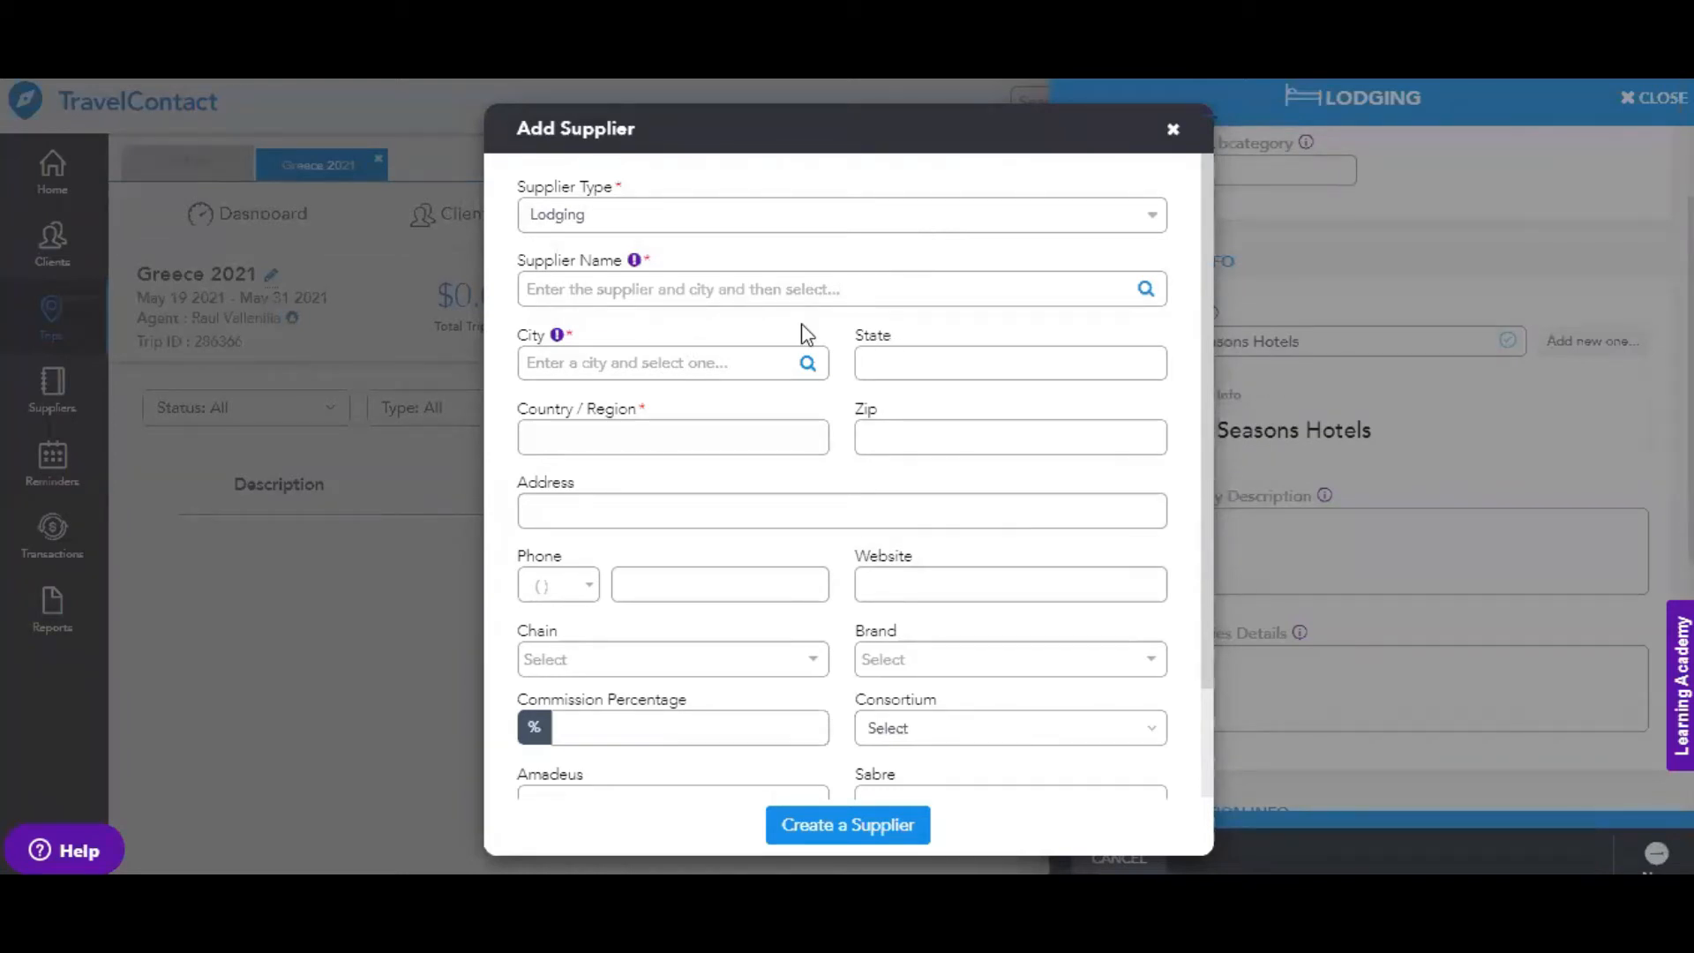
click(746, 299)
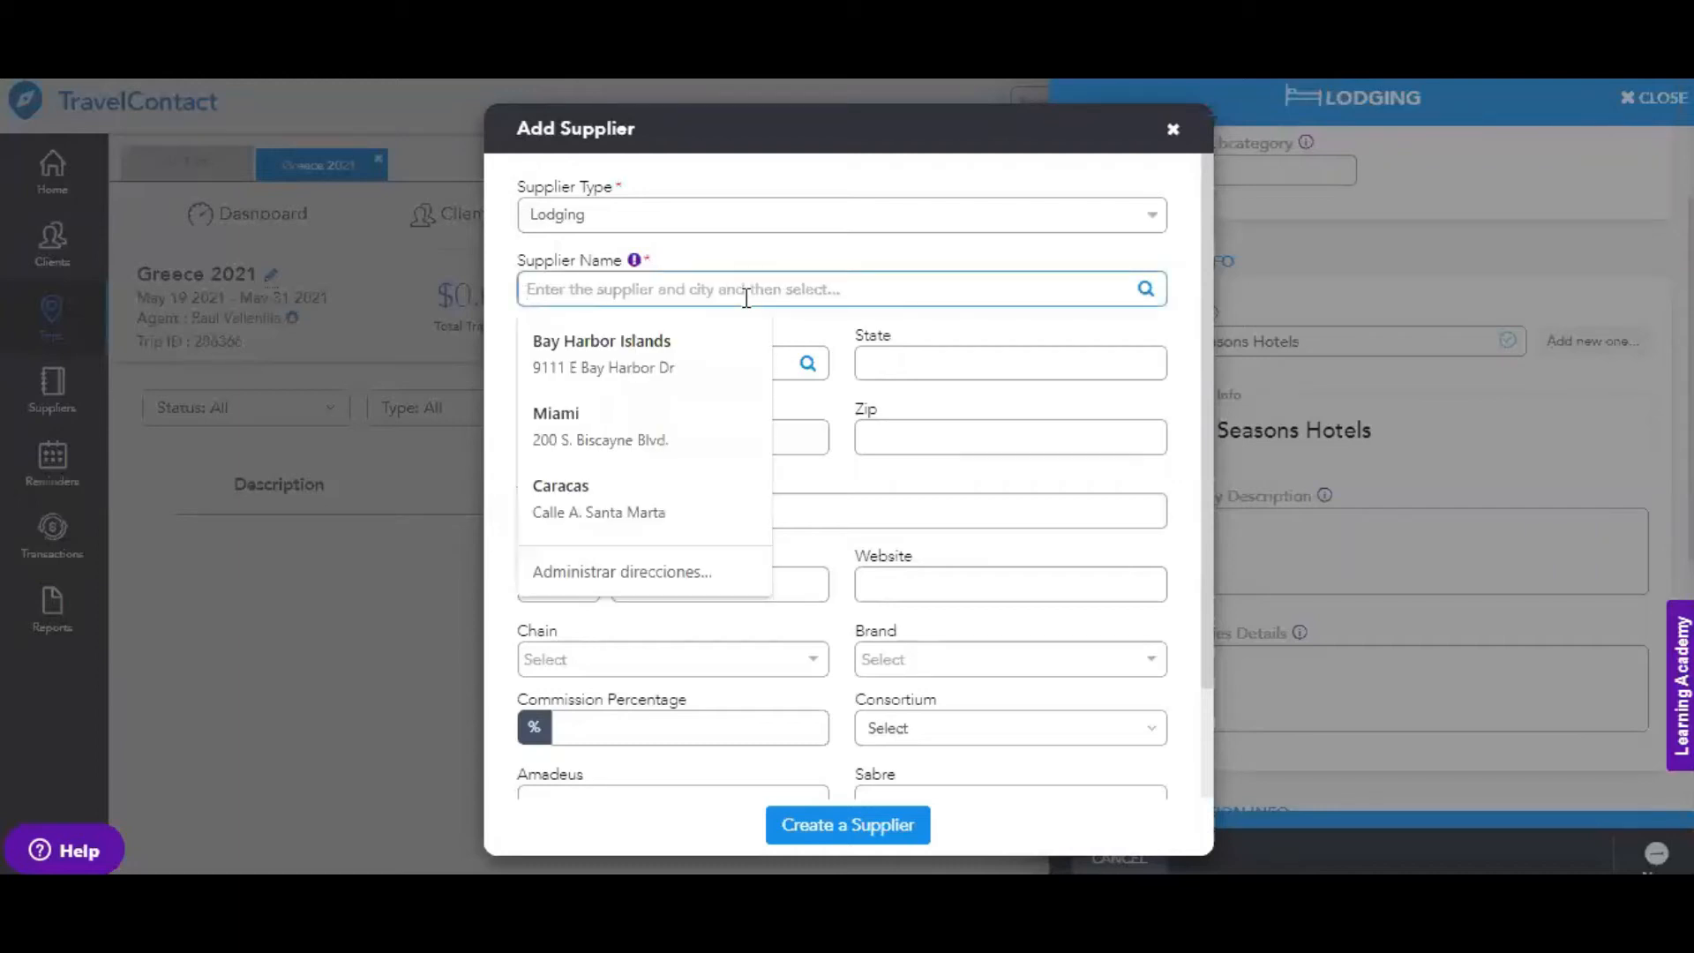
text(Athens)
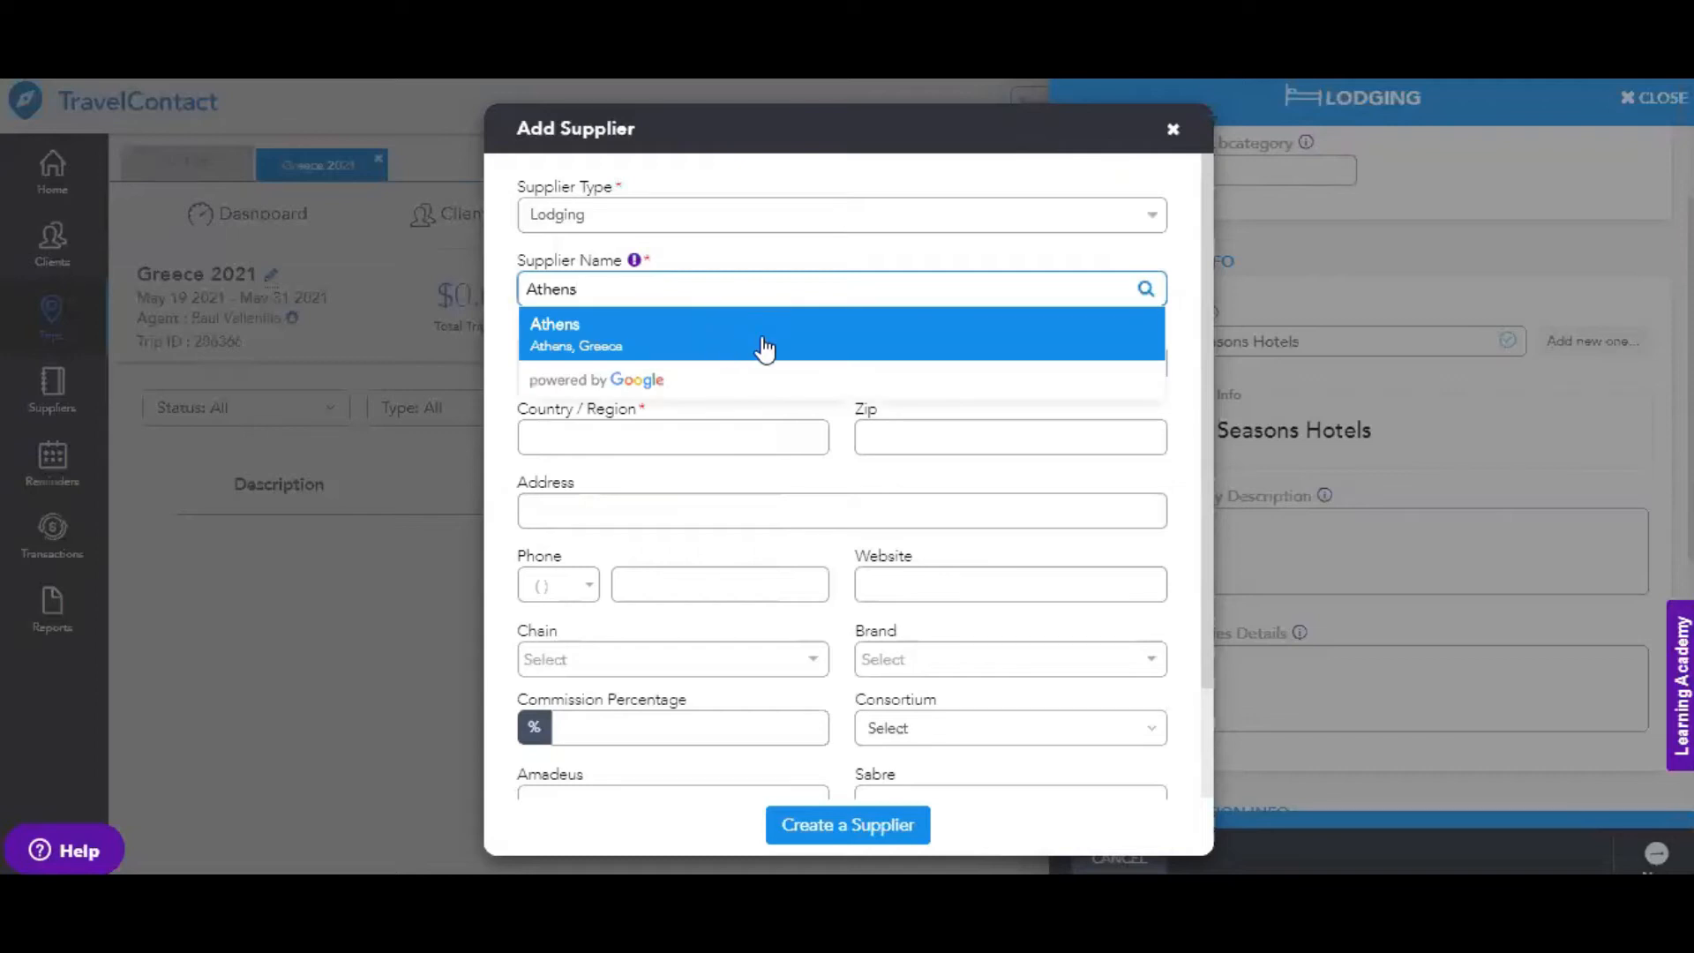
click(1191, 347)
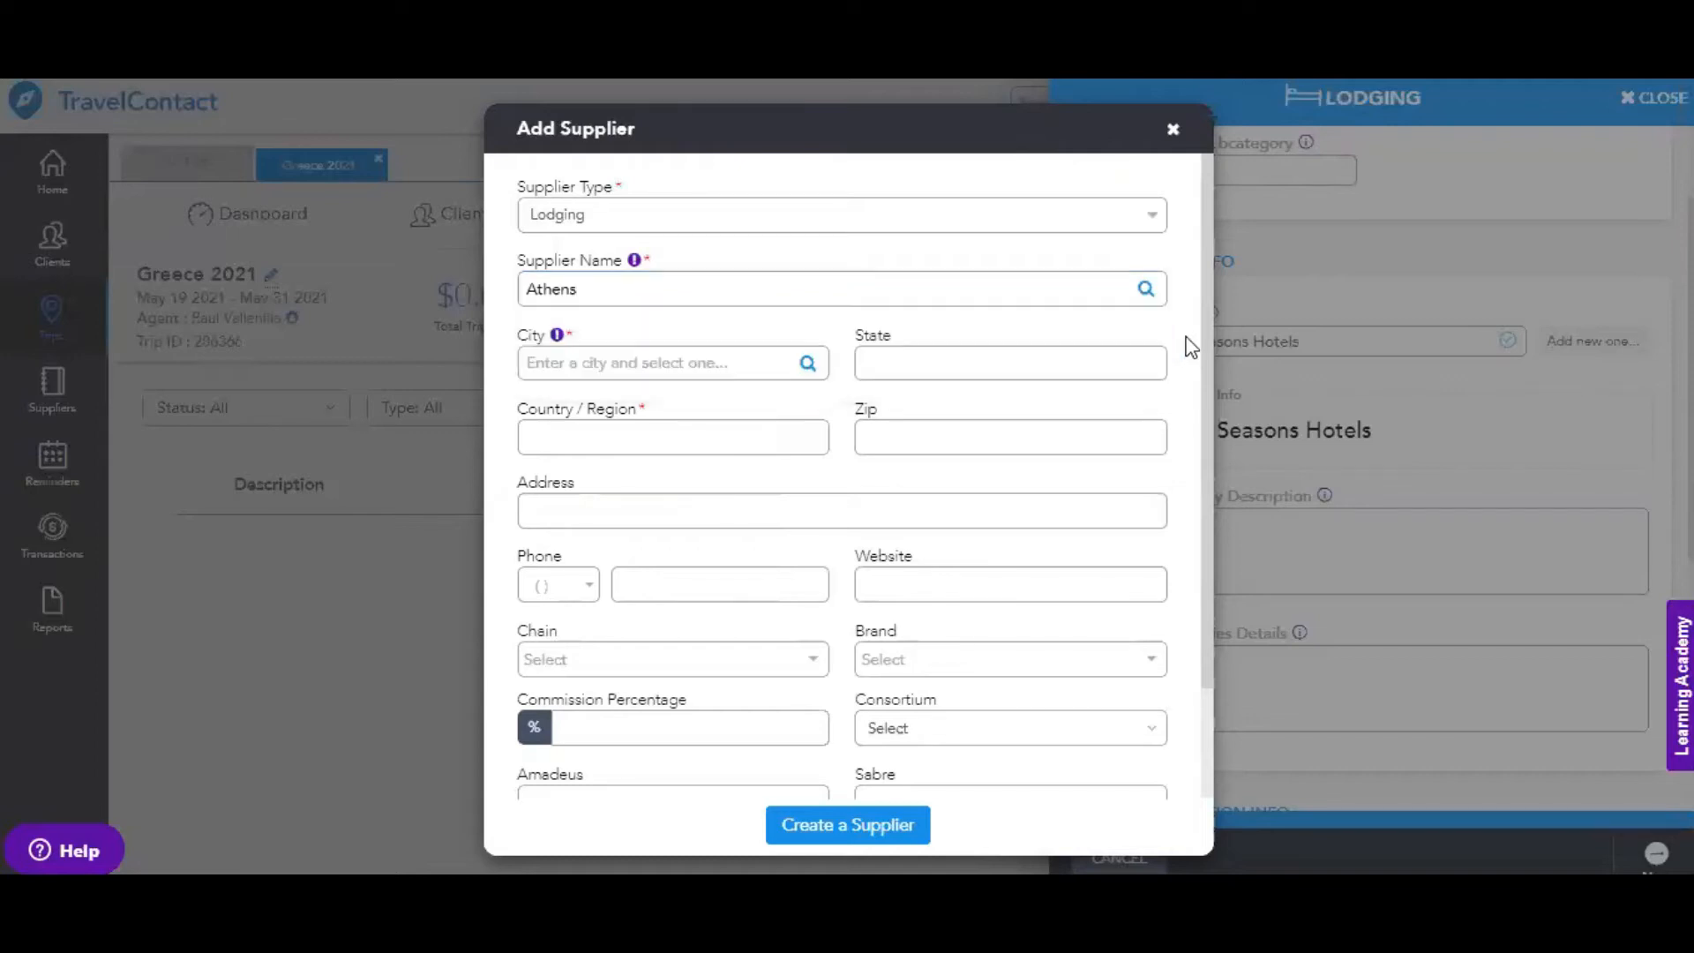
click(1174, 133)
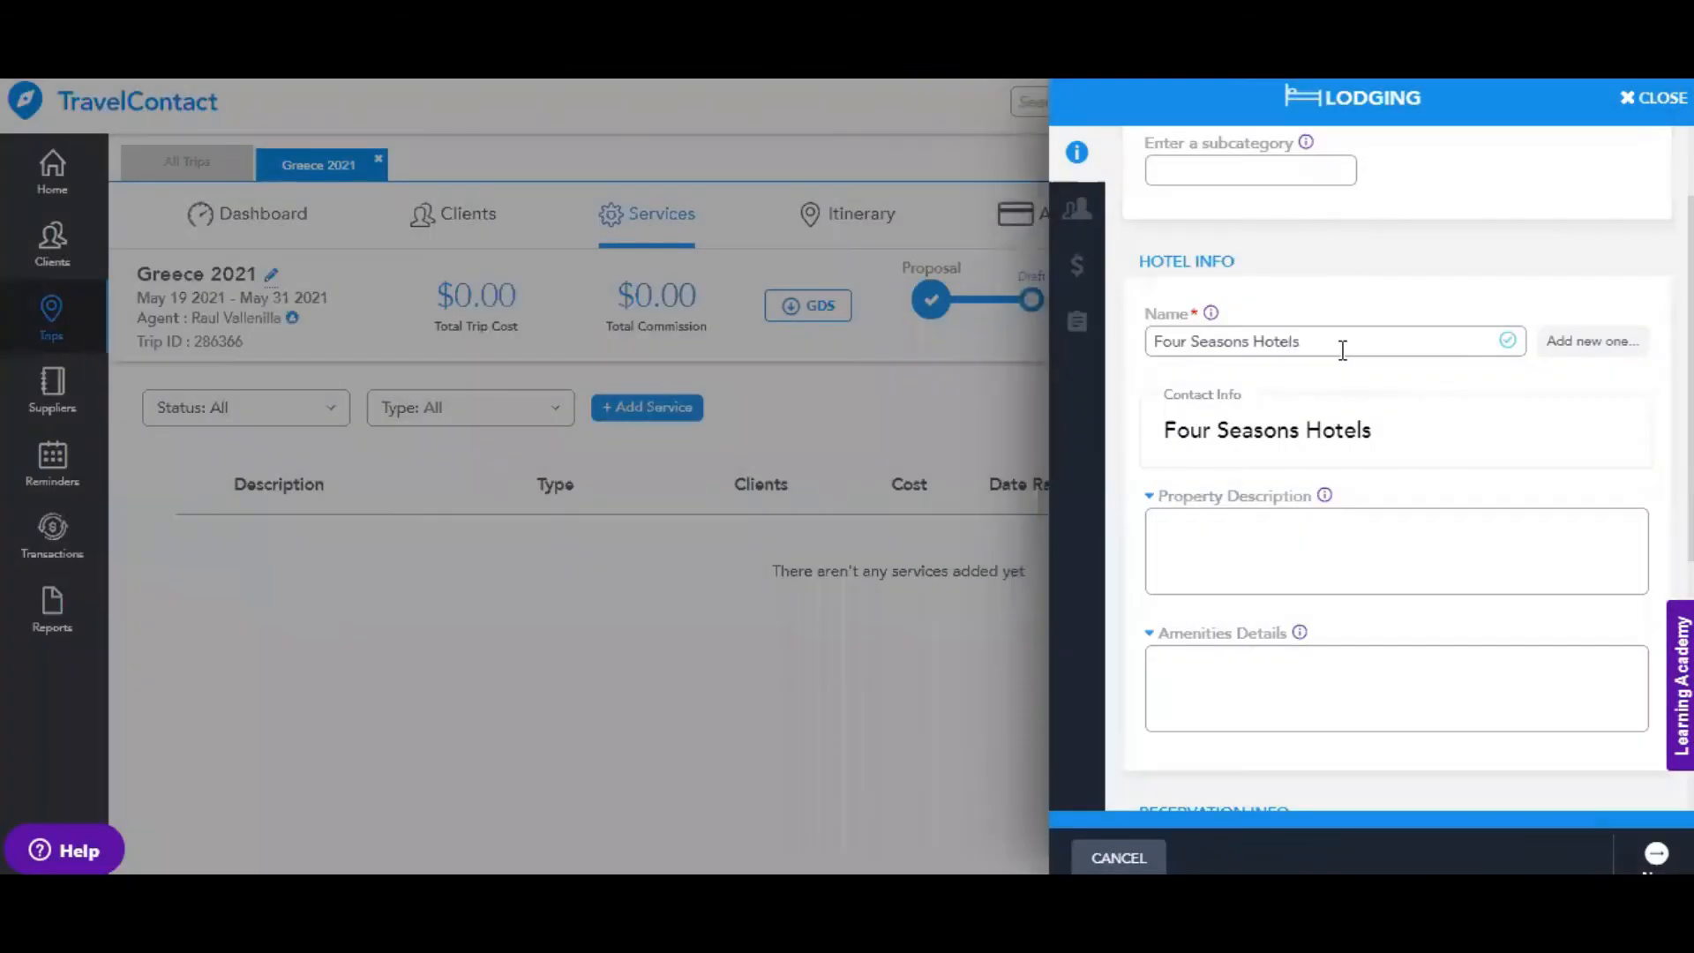
Set the lodging reservation's check-in date to 05/19/2021
scroll(1421, 508, down, 5)
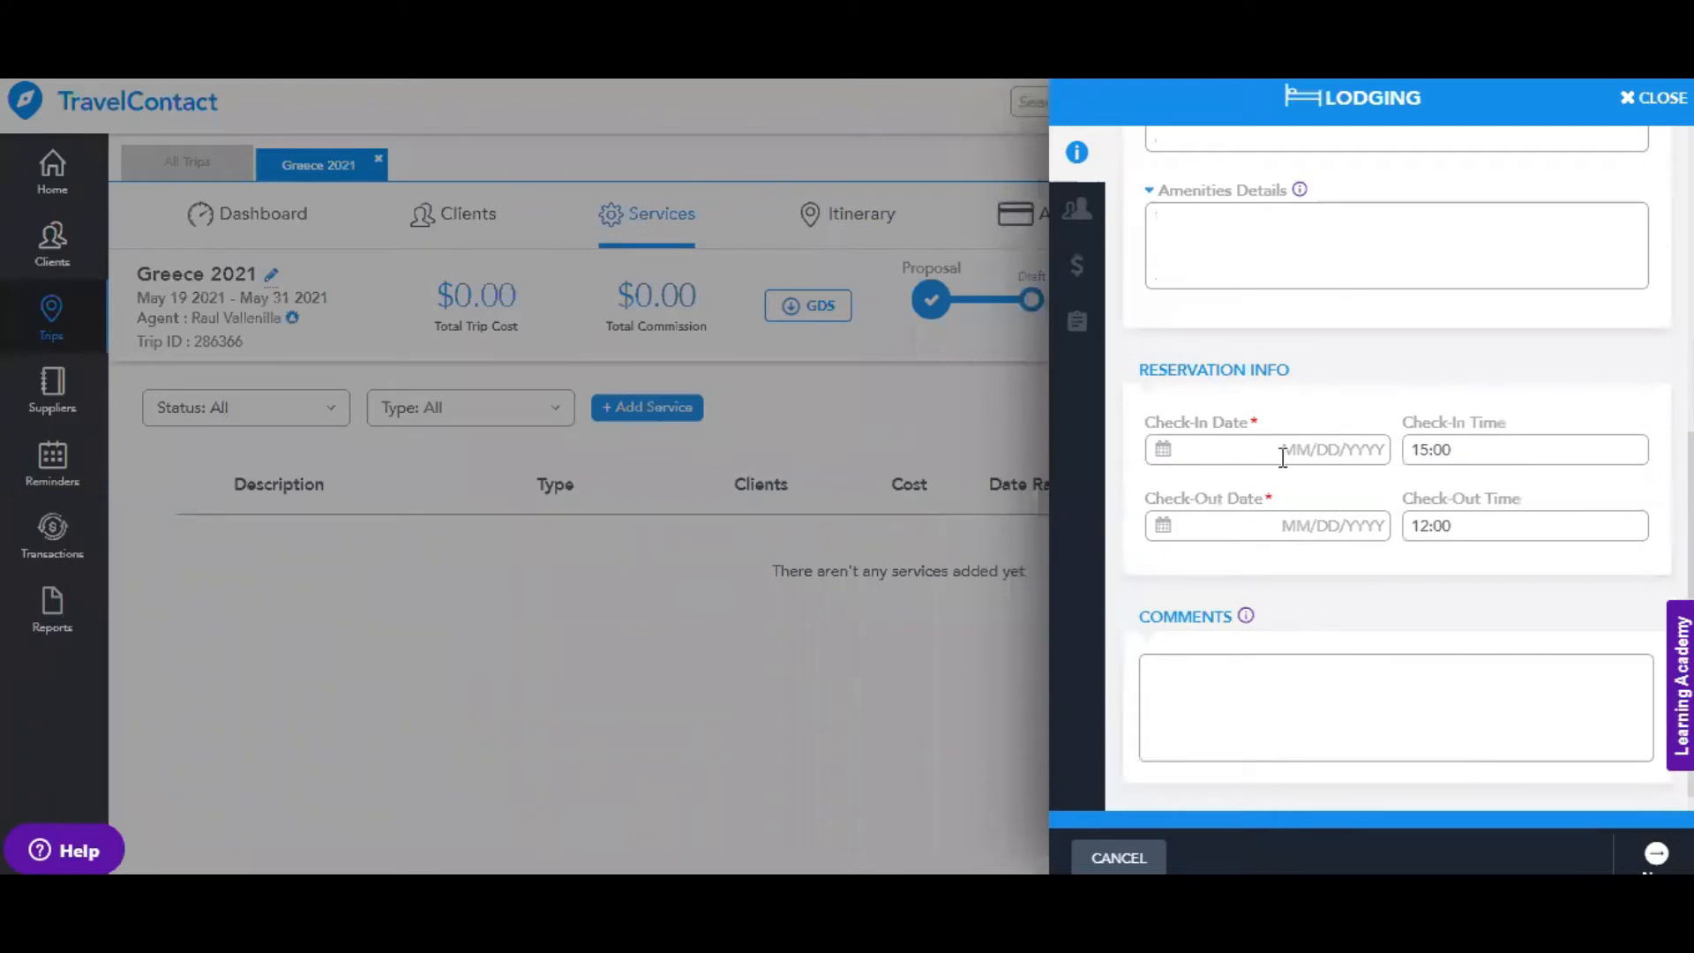
click(1283, 453)
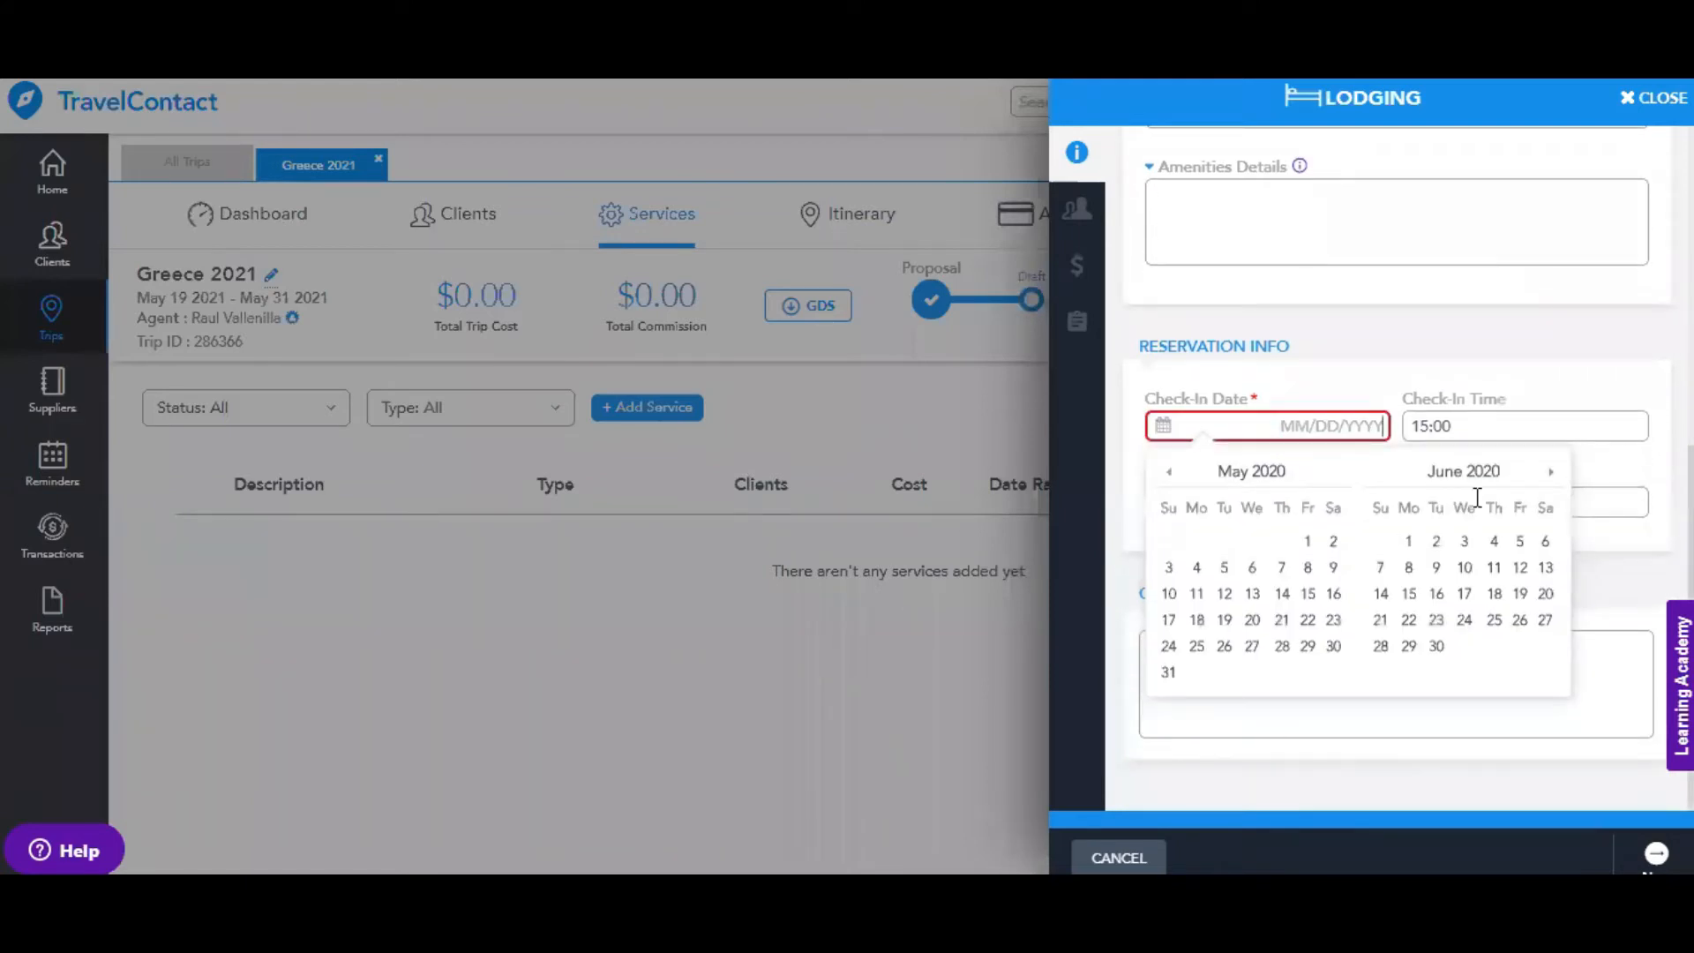
click(1548, 475)
click(1548, 475)
click(1548, 475)
click(1548, 475)
click(1548, 475)
click(1547, 475)
click(1548, 475)
click(1547, 475)
click(1548, 475)
click(1548, 475)
click(1548, 475)
click(1548, 475)
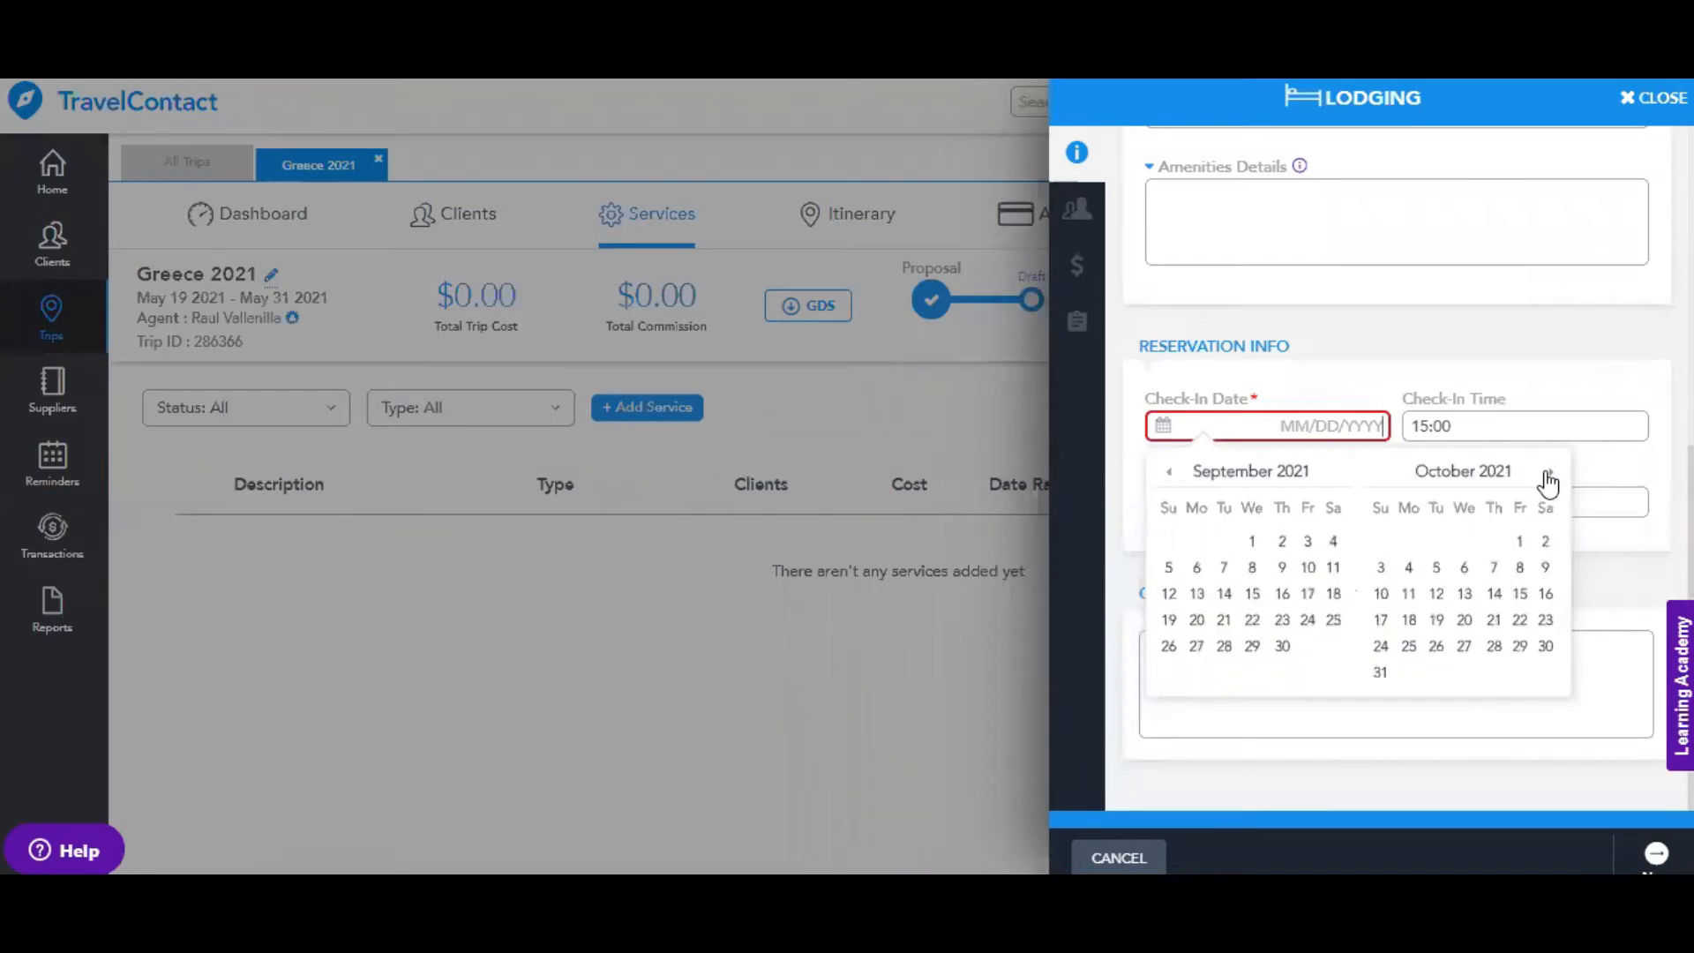
click(1169, 474)
click(1168, 474)
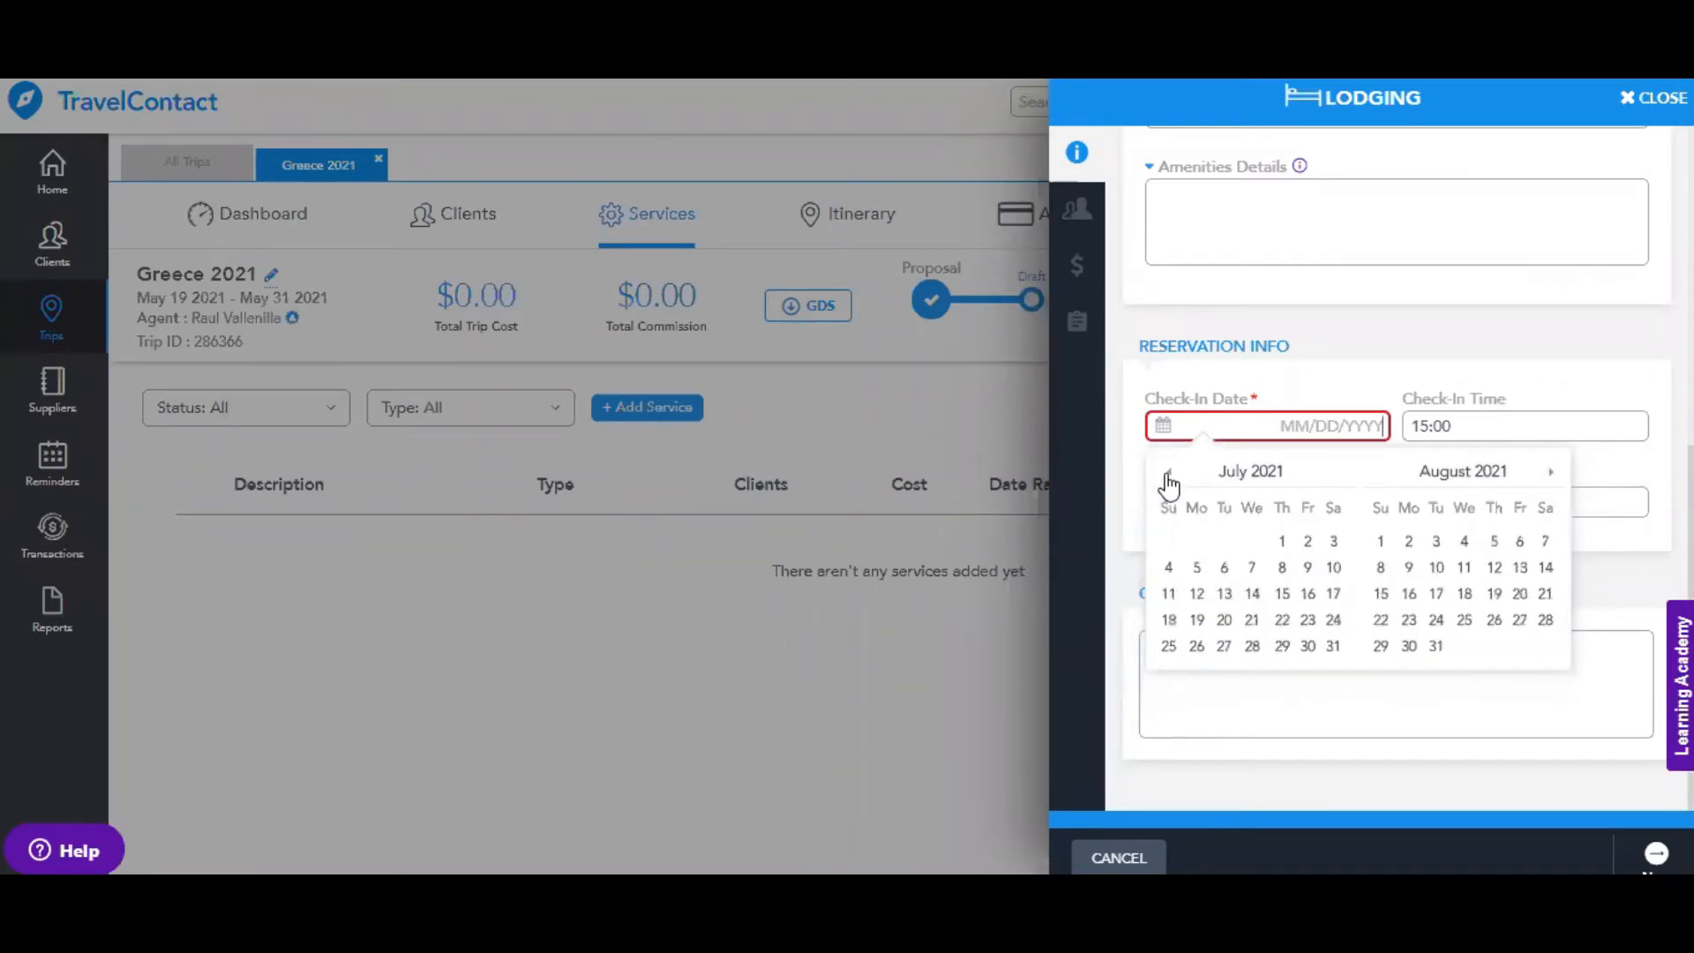
click(1168, 475)
click(1168, 474)
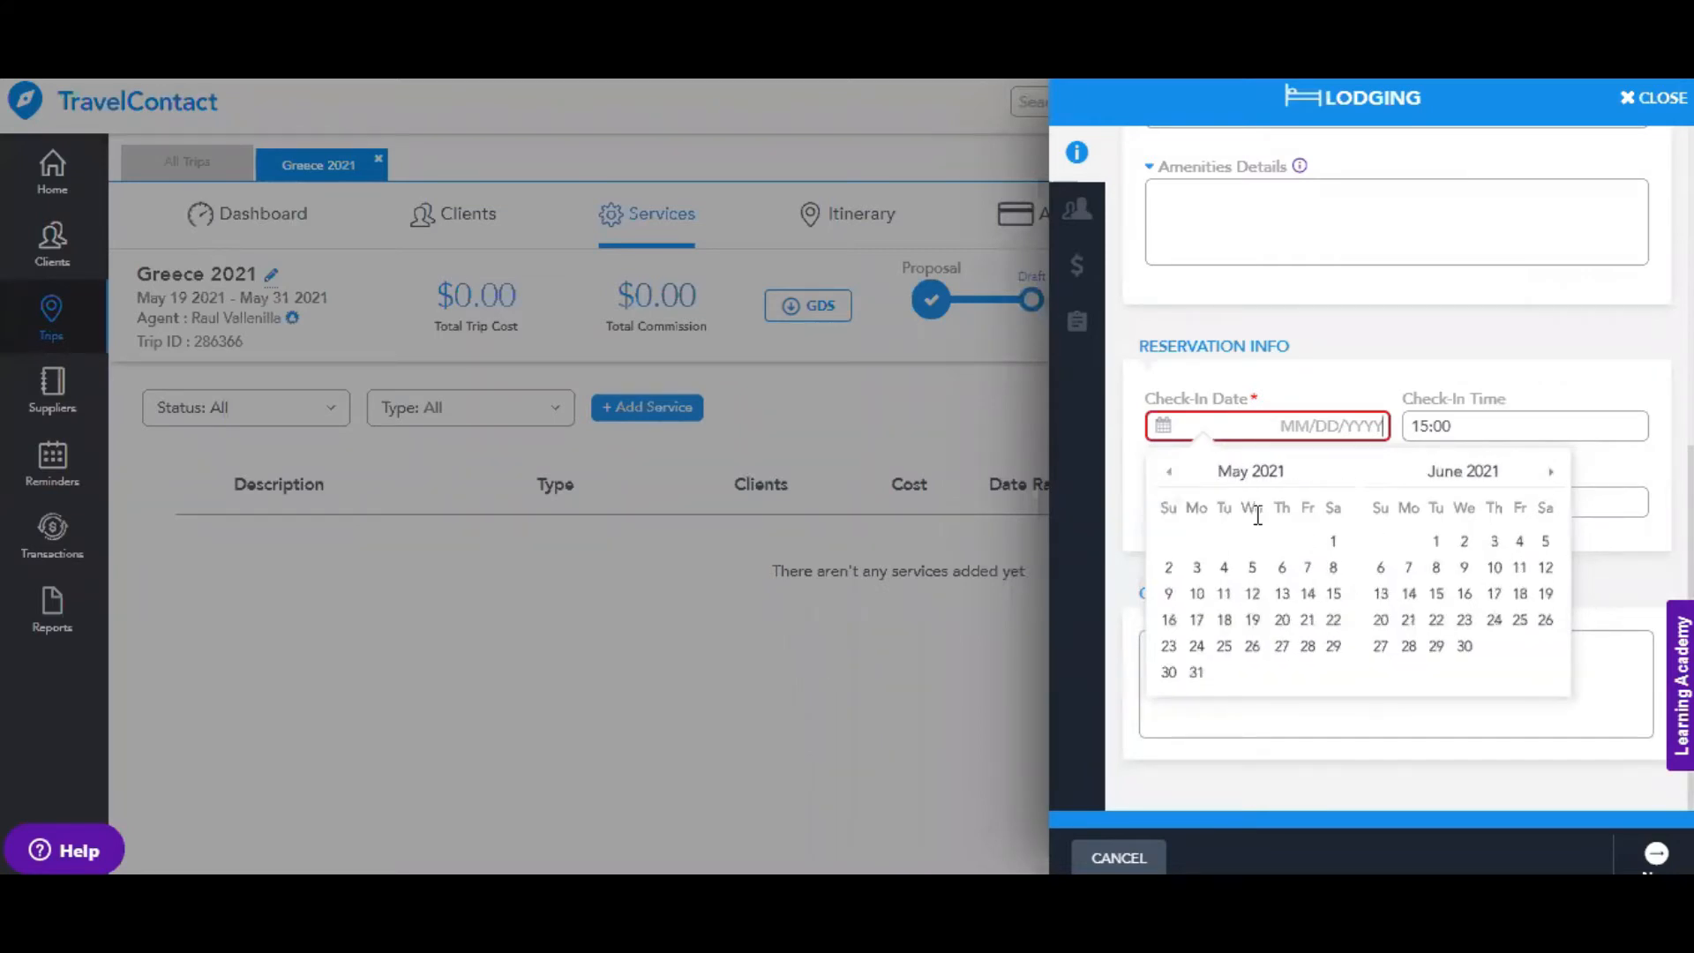
click(1260, 613)
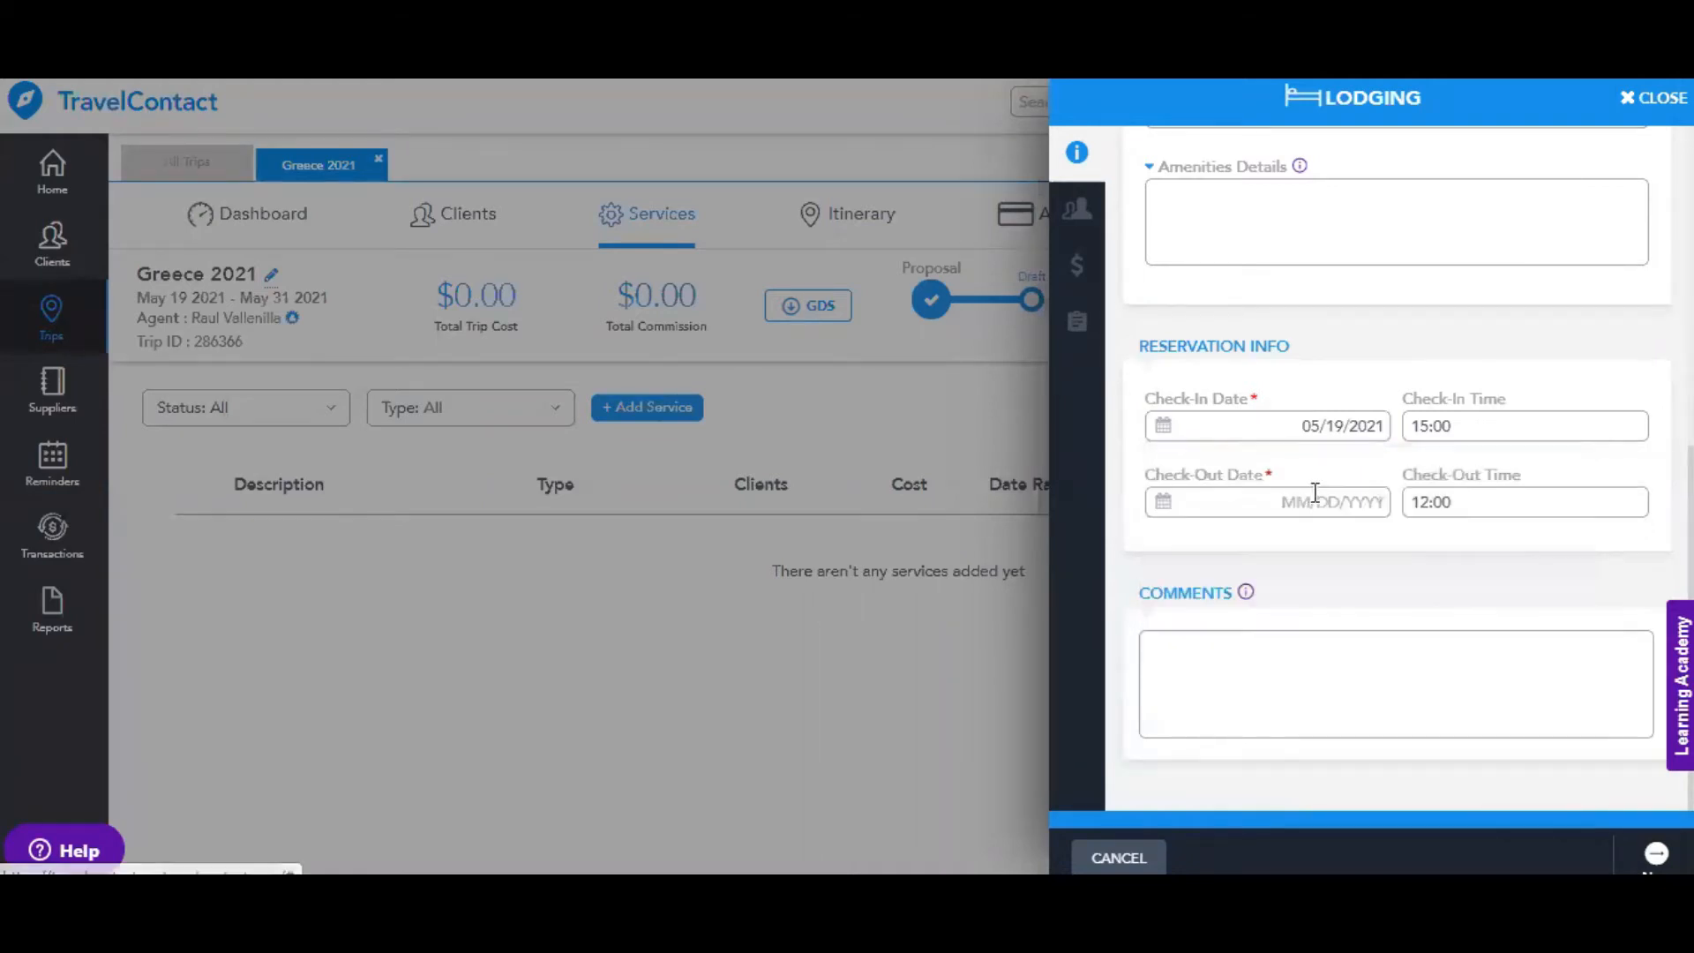
Set the lodging reservation's check-out date to 05/28/2021 and continue to the clients and room details
click(1315, 496)
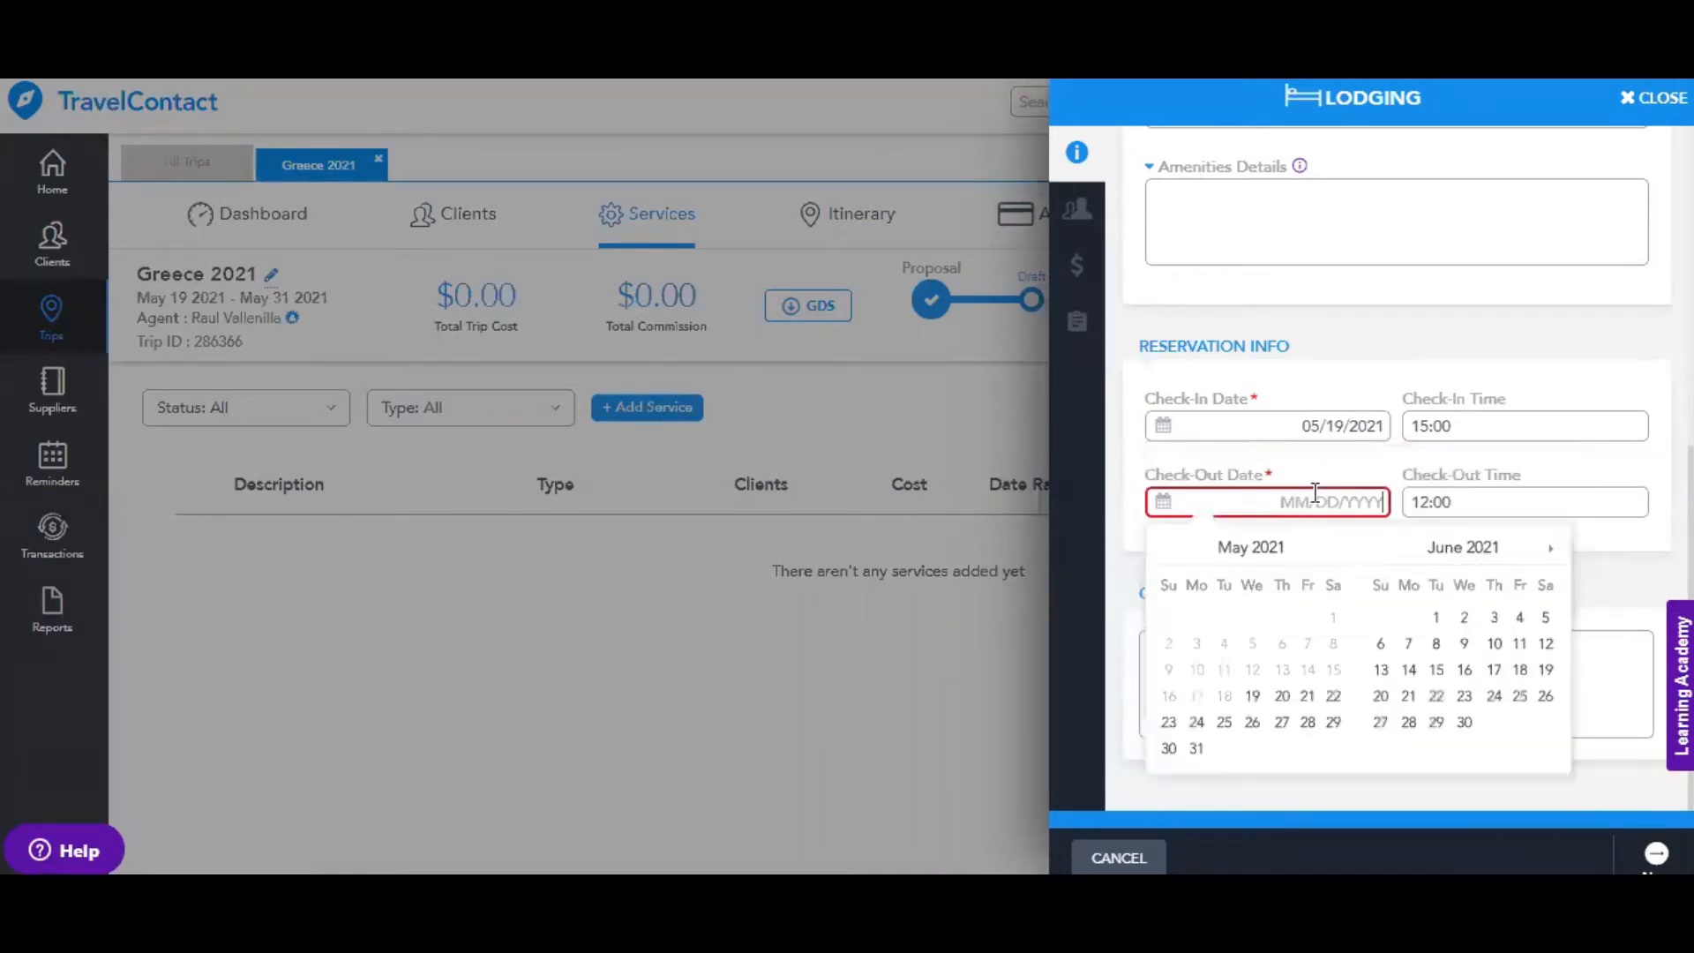
click(1308, 722)
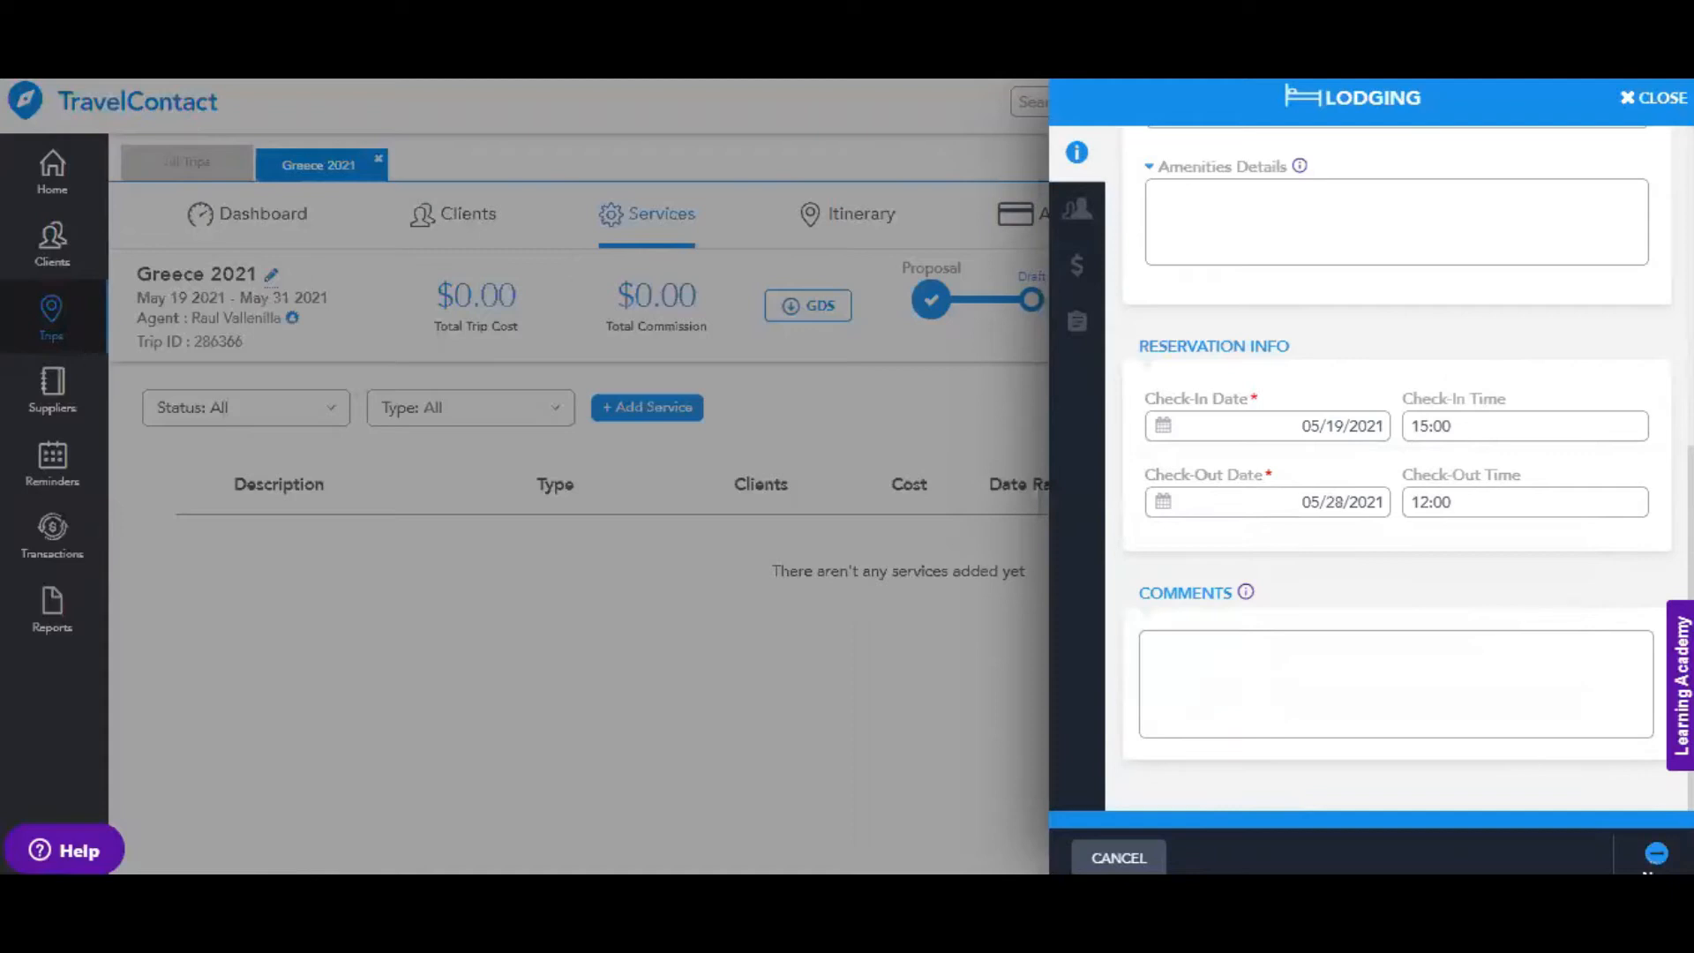
click(1658, 854)
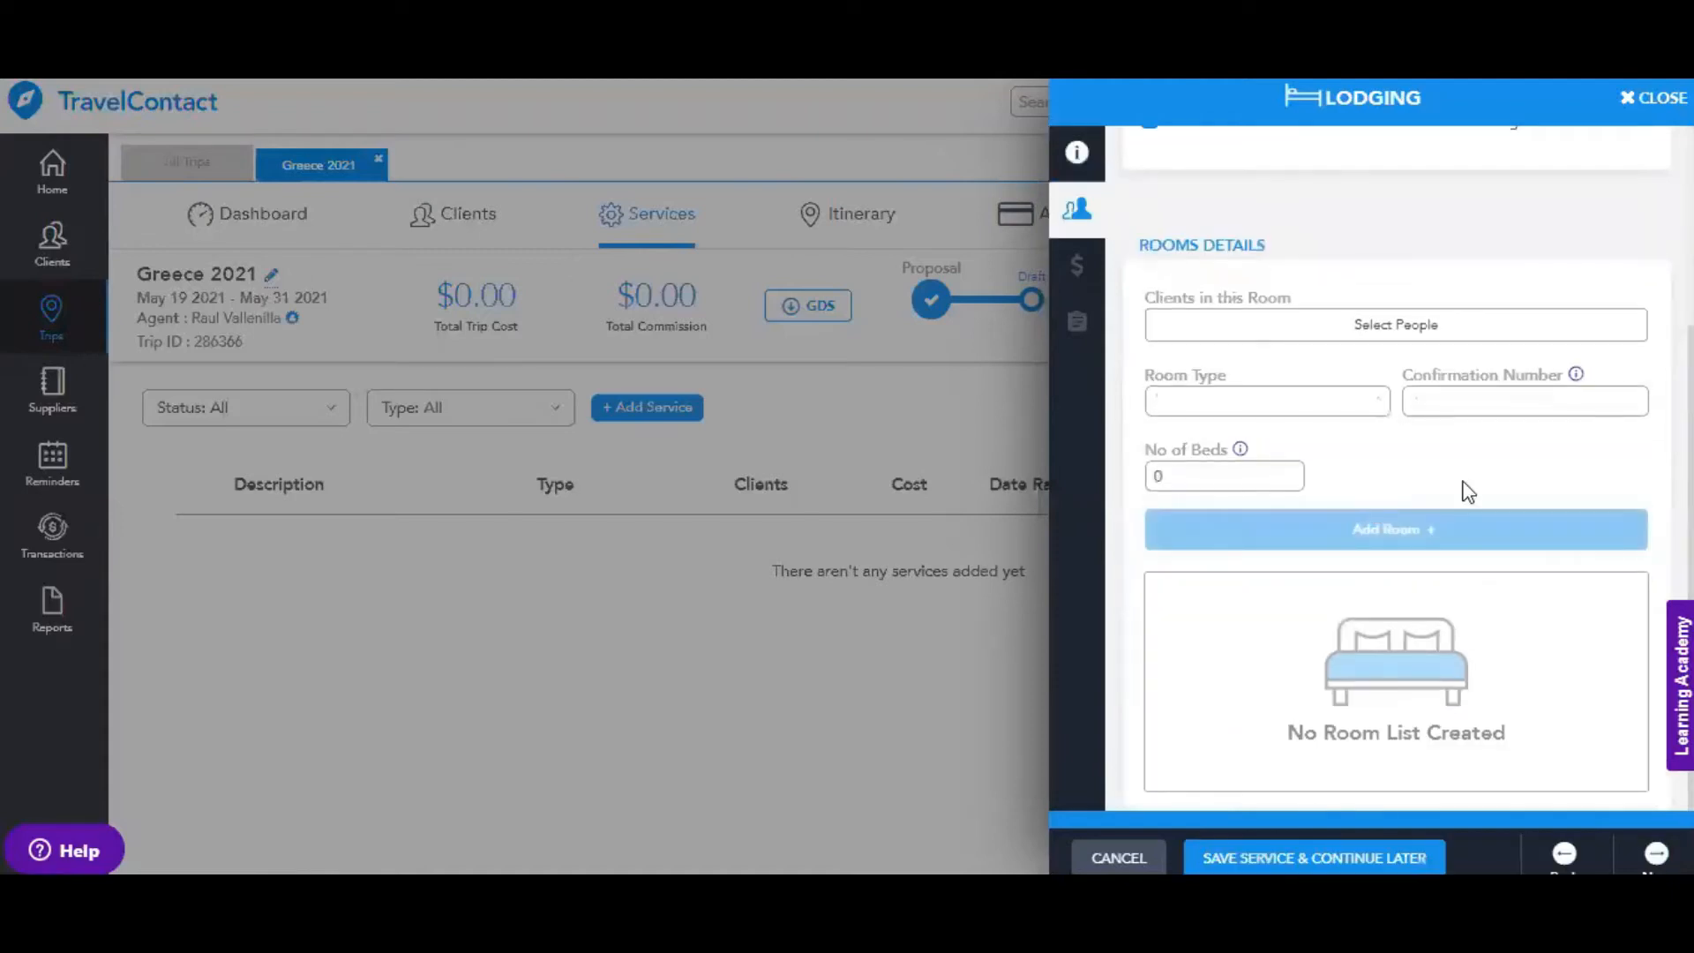
Deselect the first two listed clients from the lodging service and select all four clients again
scroll(1464, 488, up, 1)
scroll(1500, 481, up, 2)
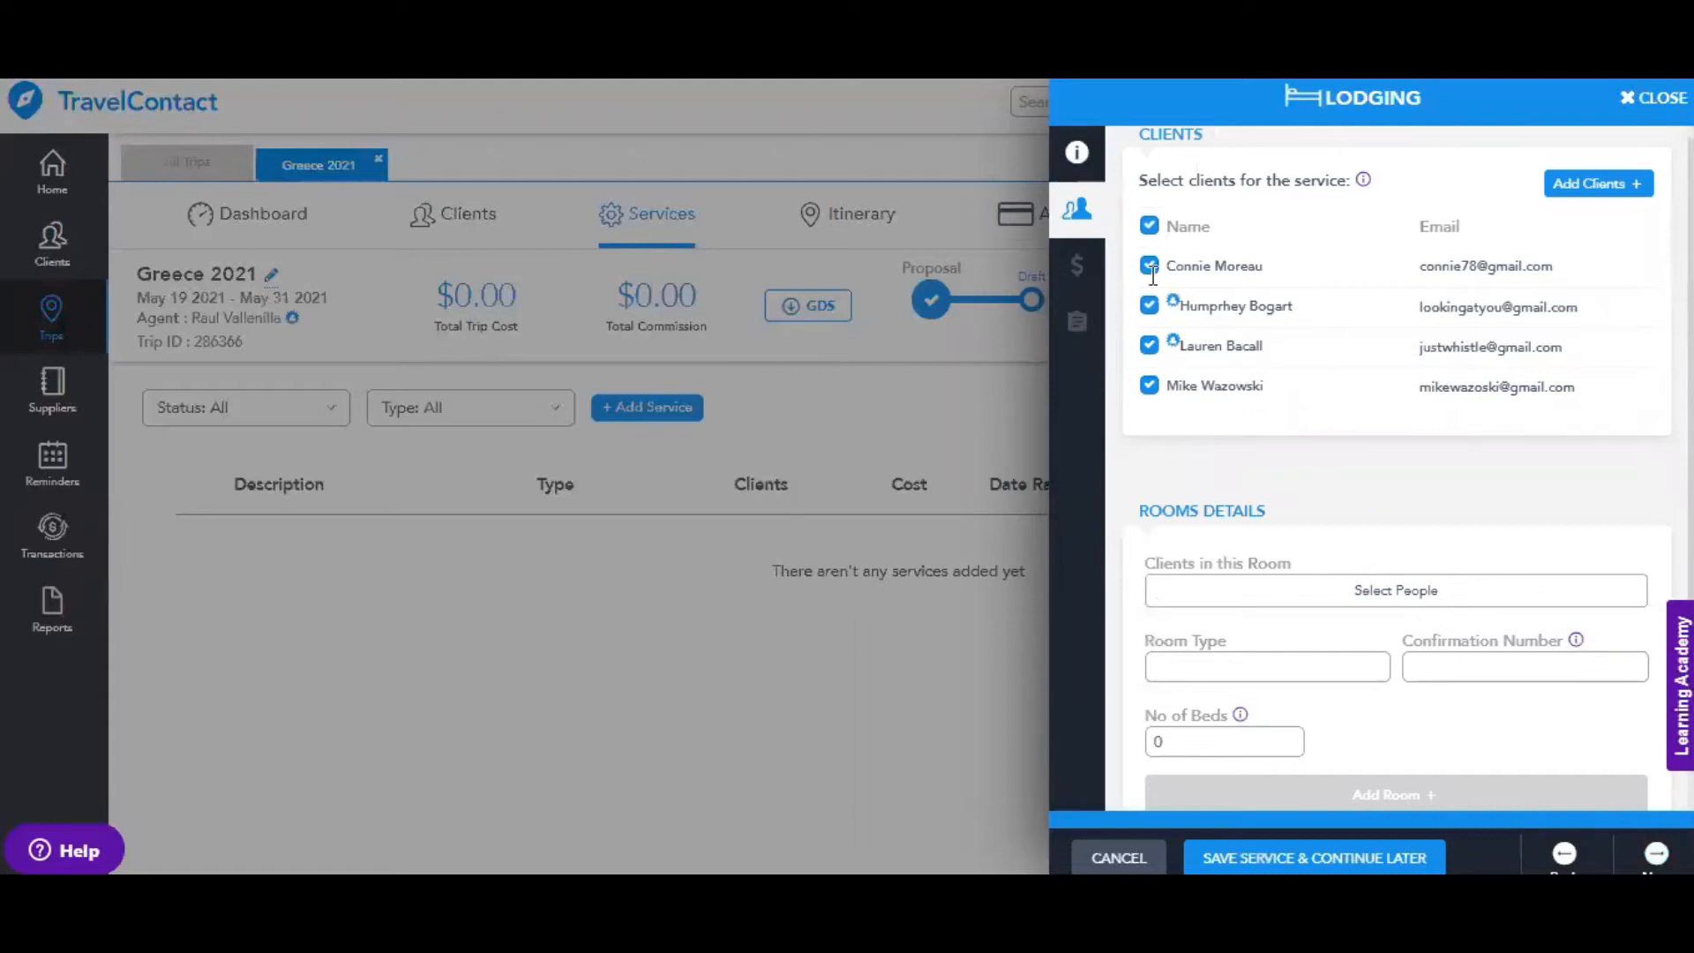
click(1151, 231)
click(1150, 265)
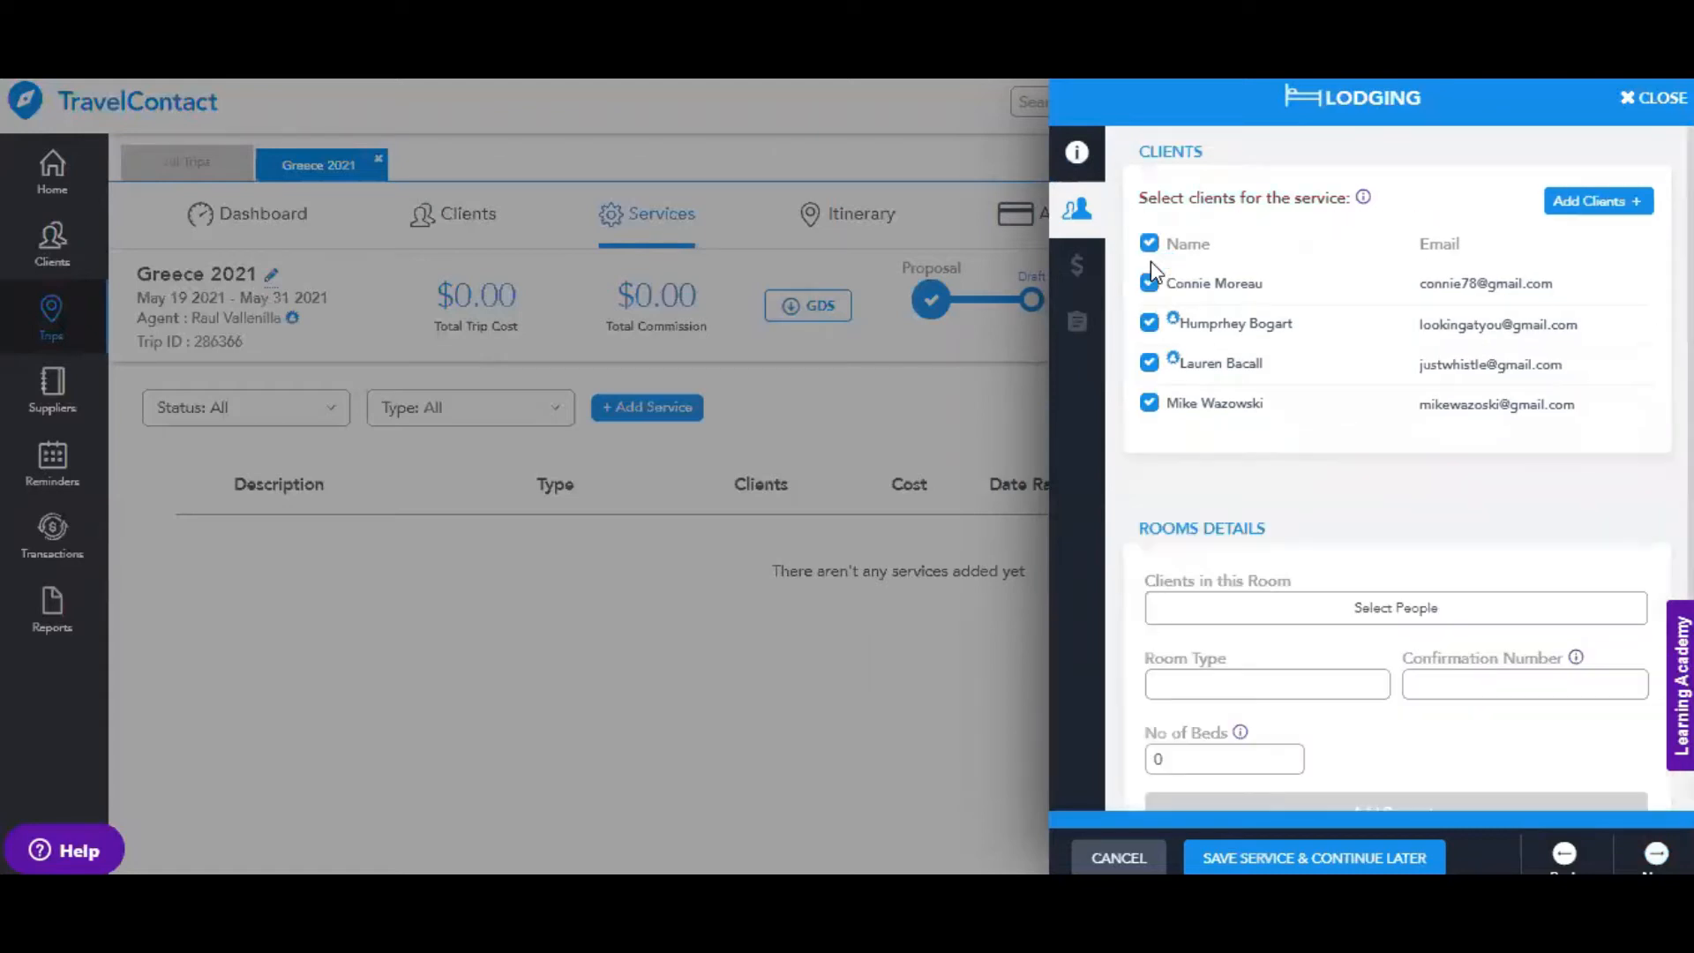
click(1149, 284)
click(1149, 325)
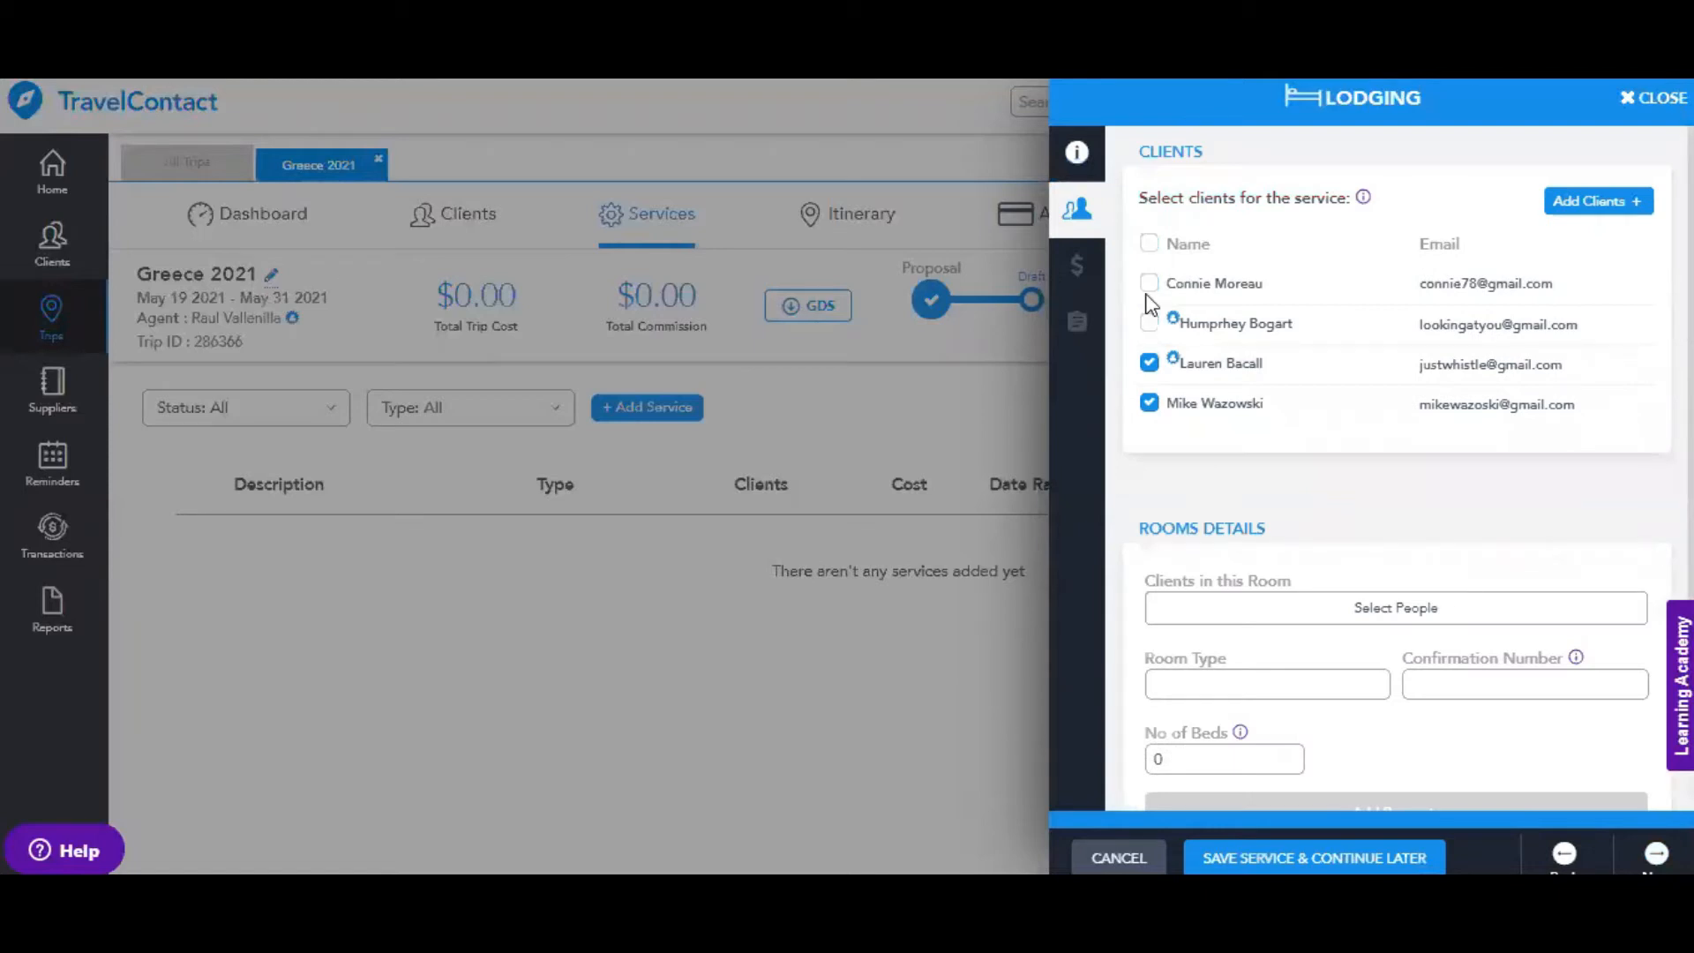
click(1148, 325)
View the lodging service's Add Clients form, closing it without adding anyone
click(1585, 203)
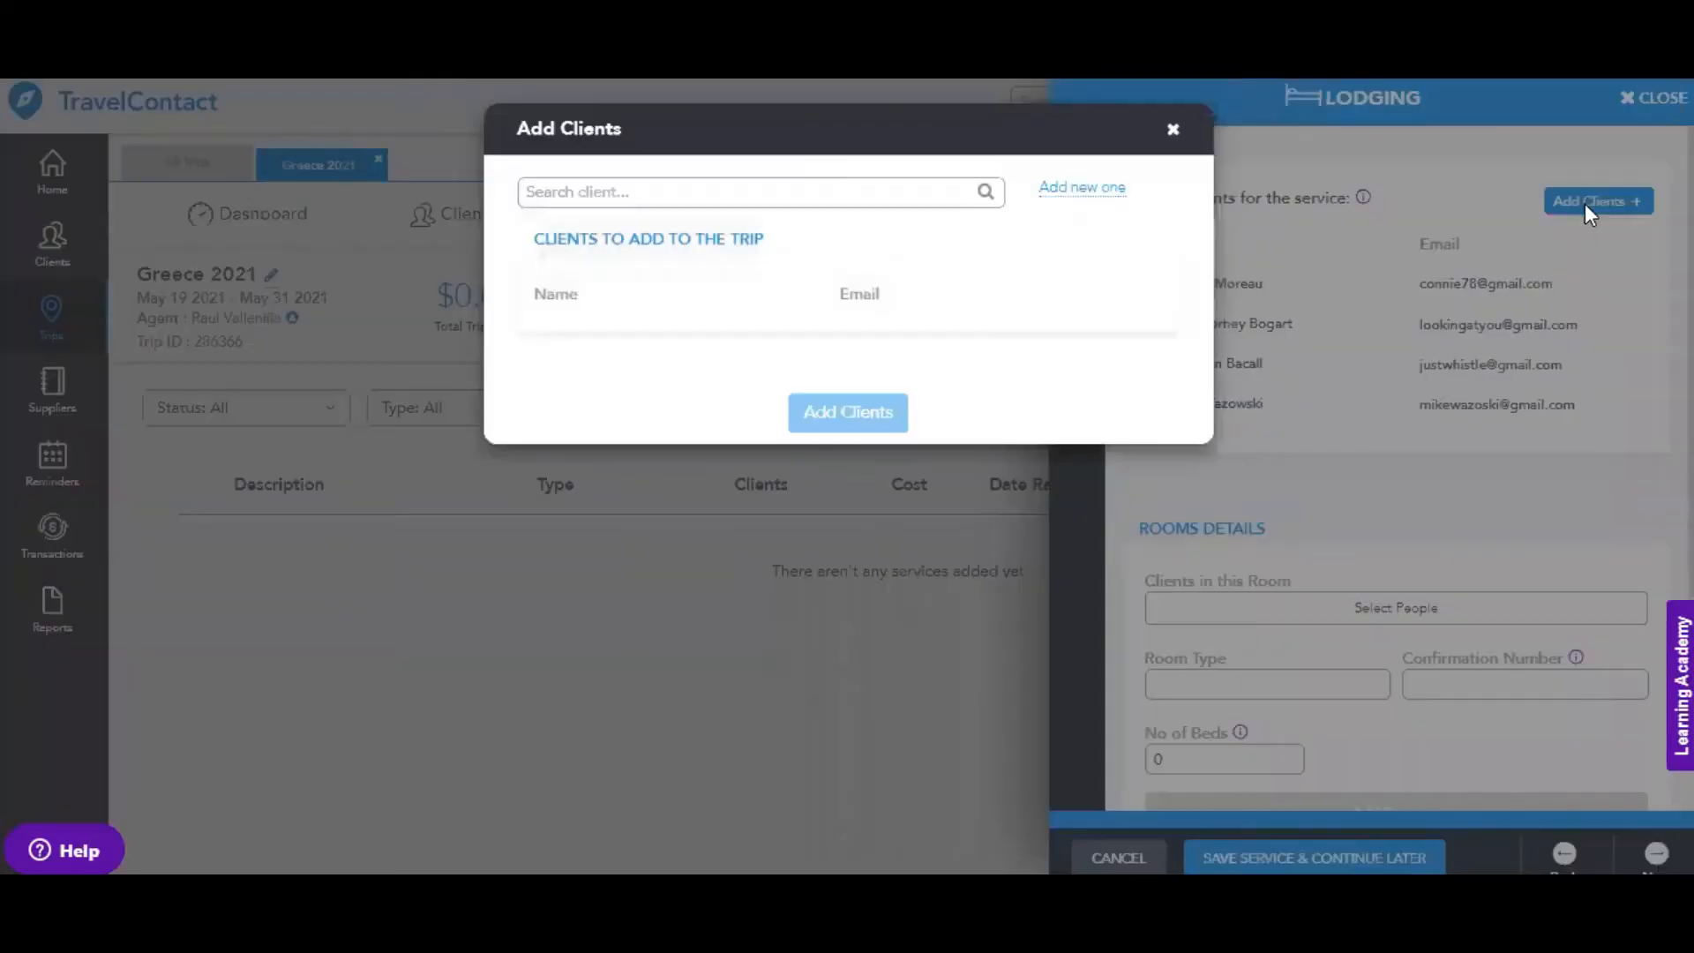
click(920, 198)
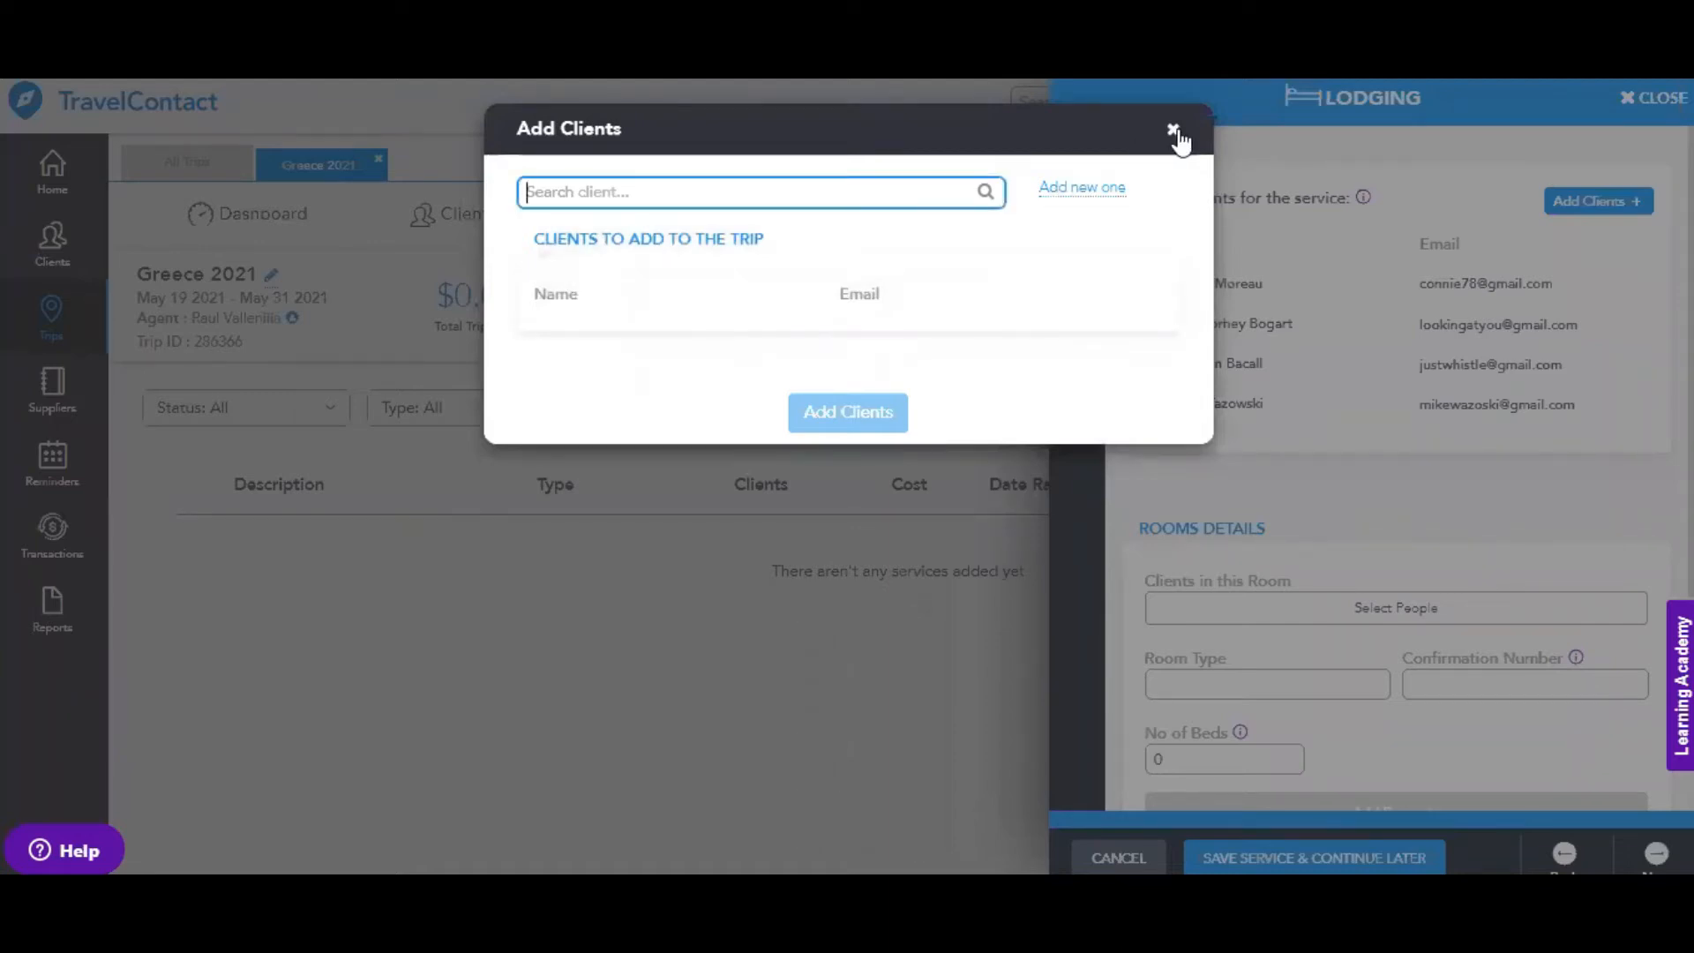
click(1507, 295)
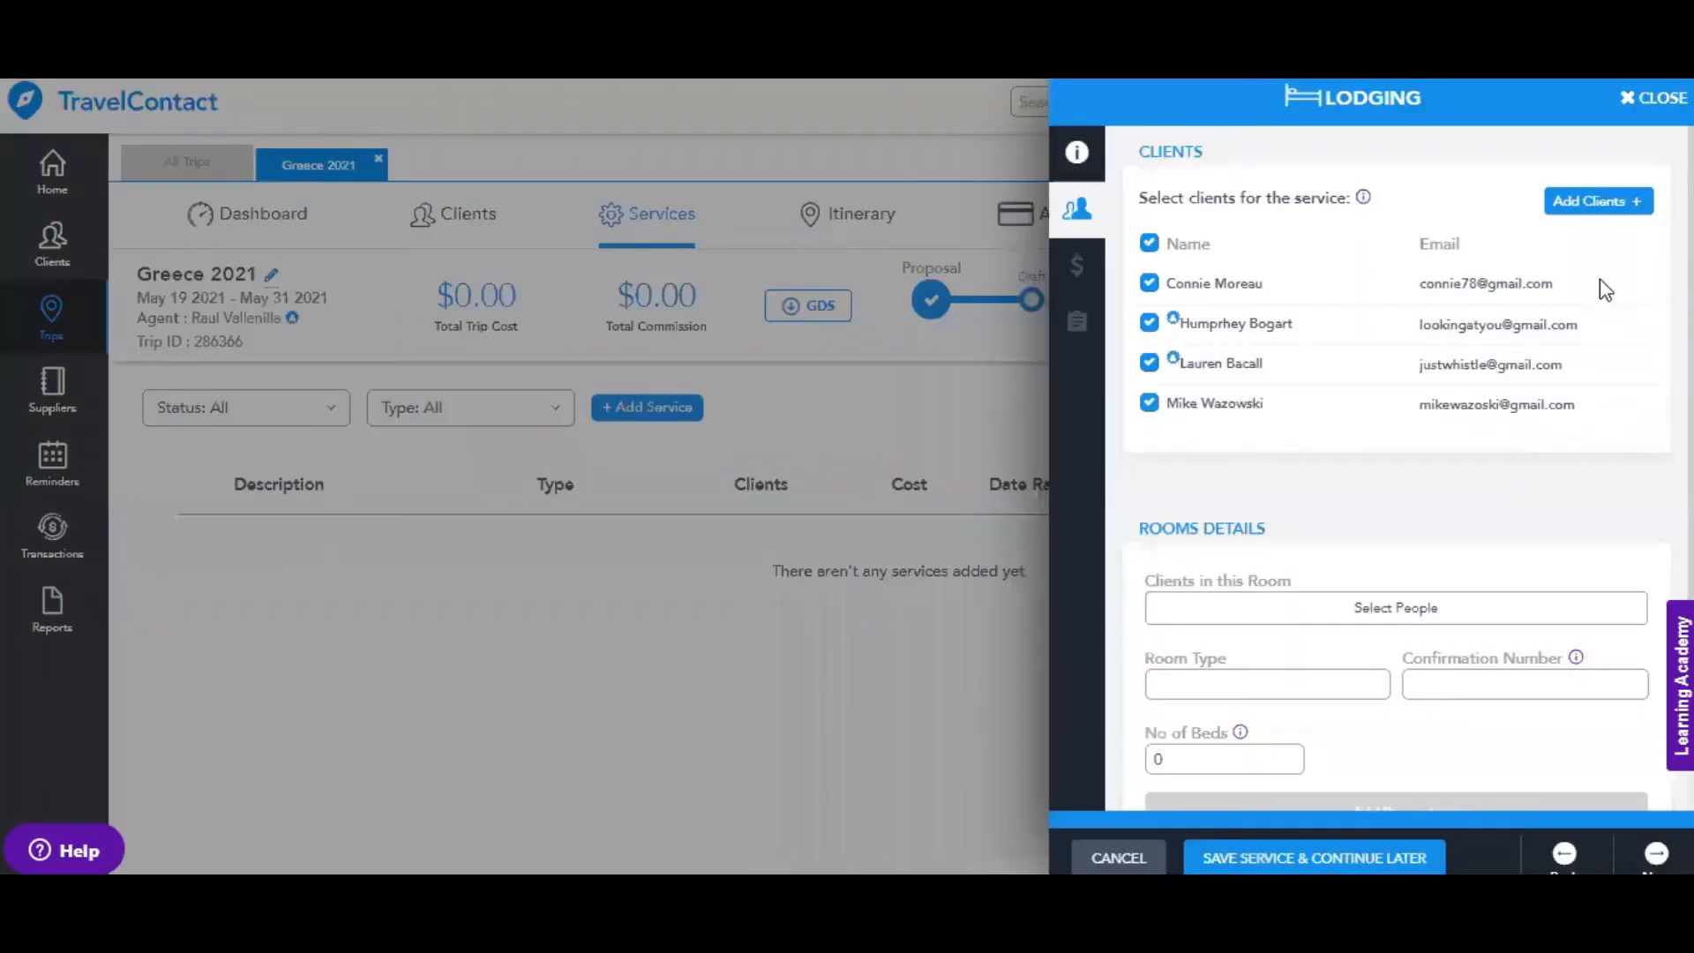
scroll(1418, 413, down, 1)
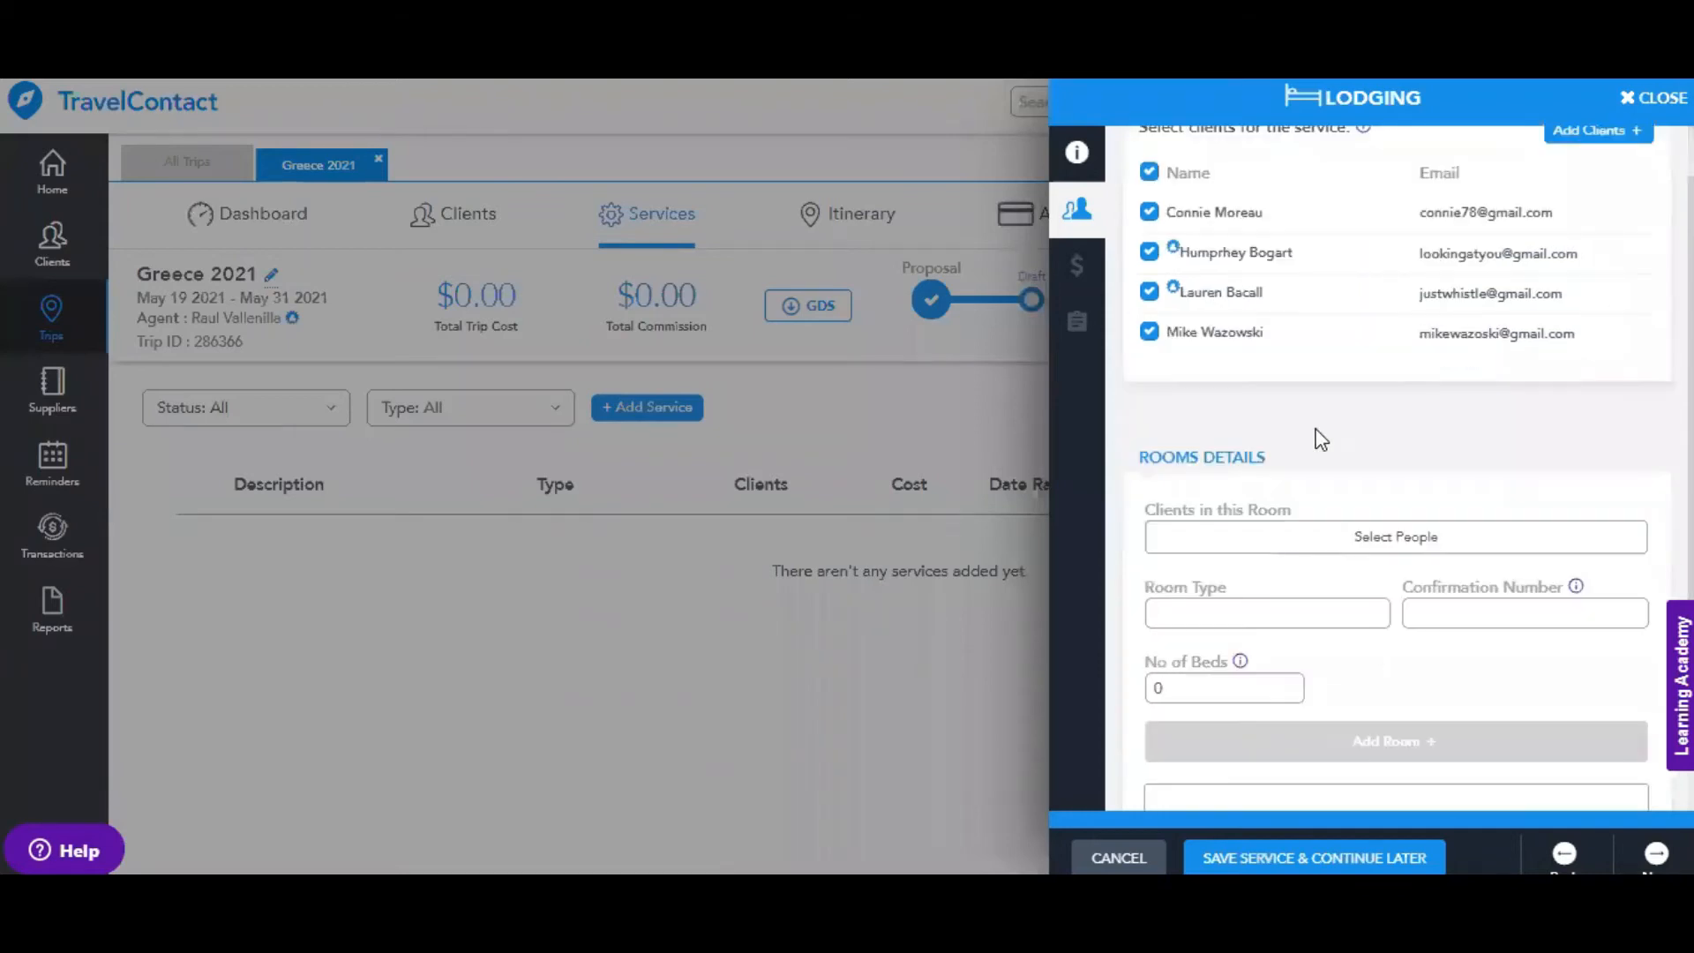
Assign the first and fourth listed clients to the lodging service's first room
click(1420, 545)
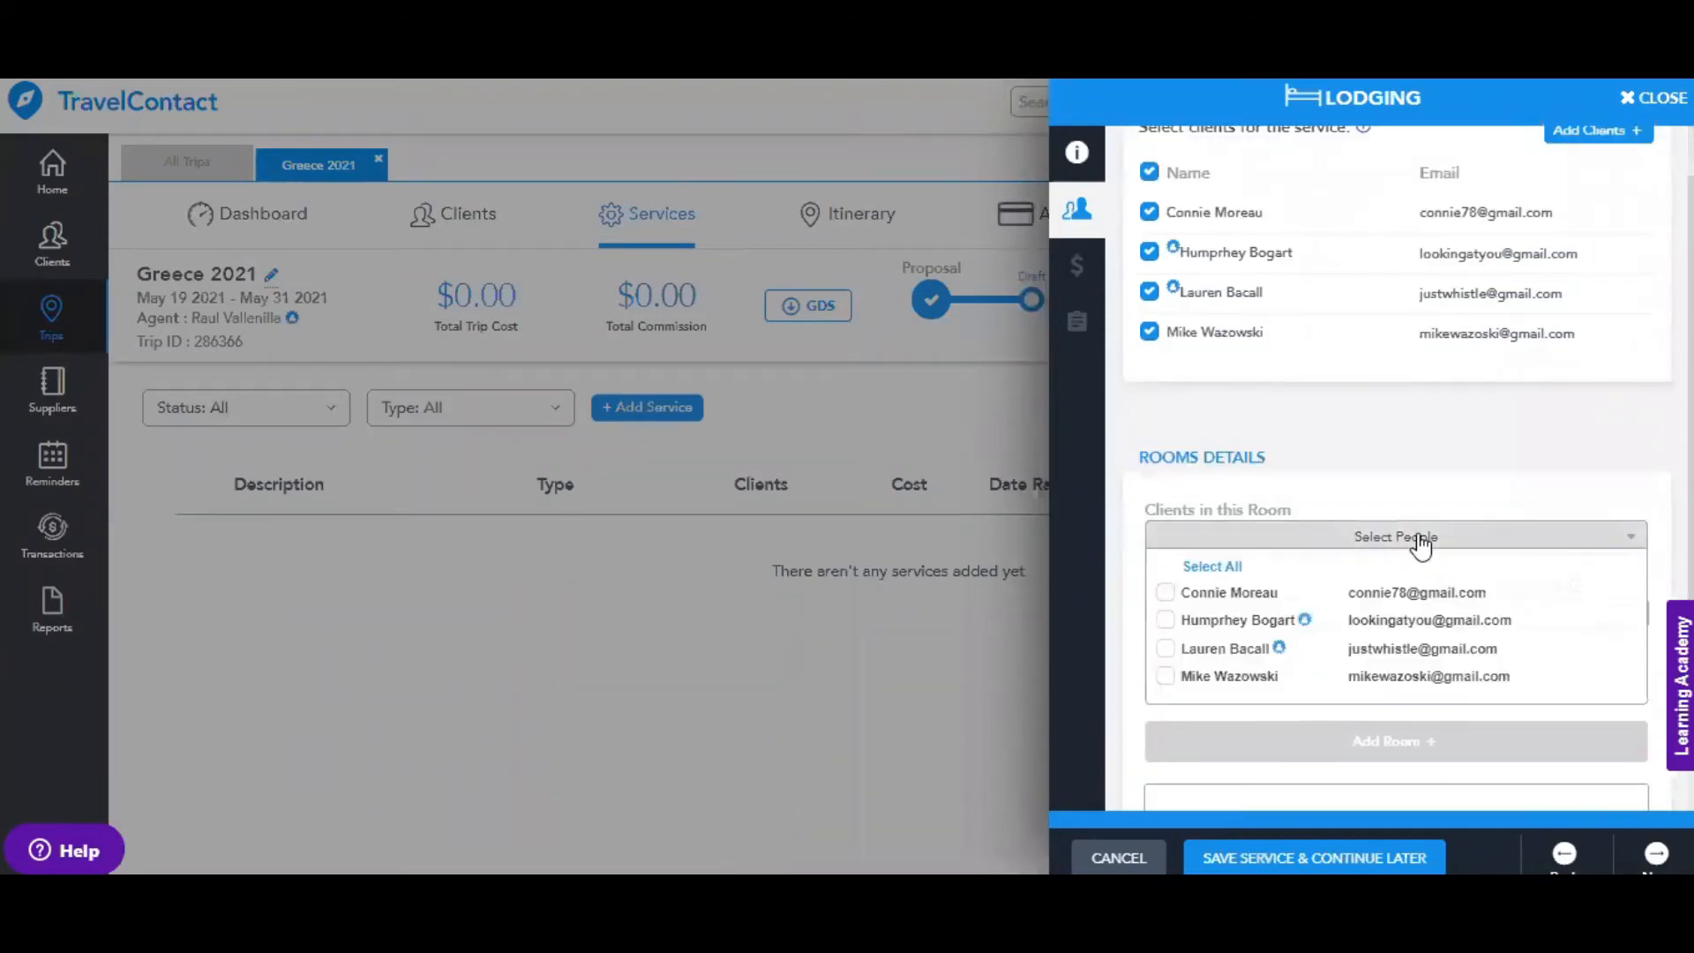
click(1173, 594)
click(1167, 676)
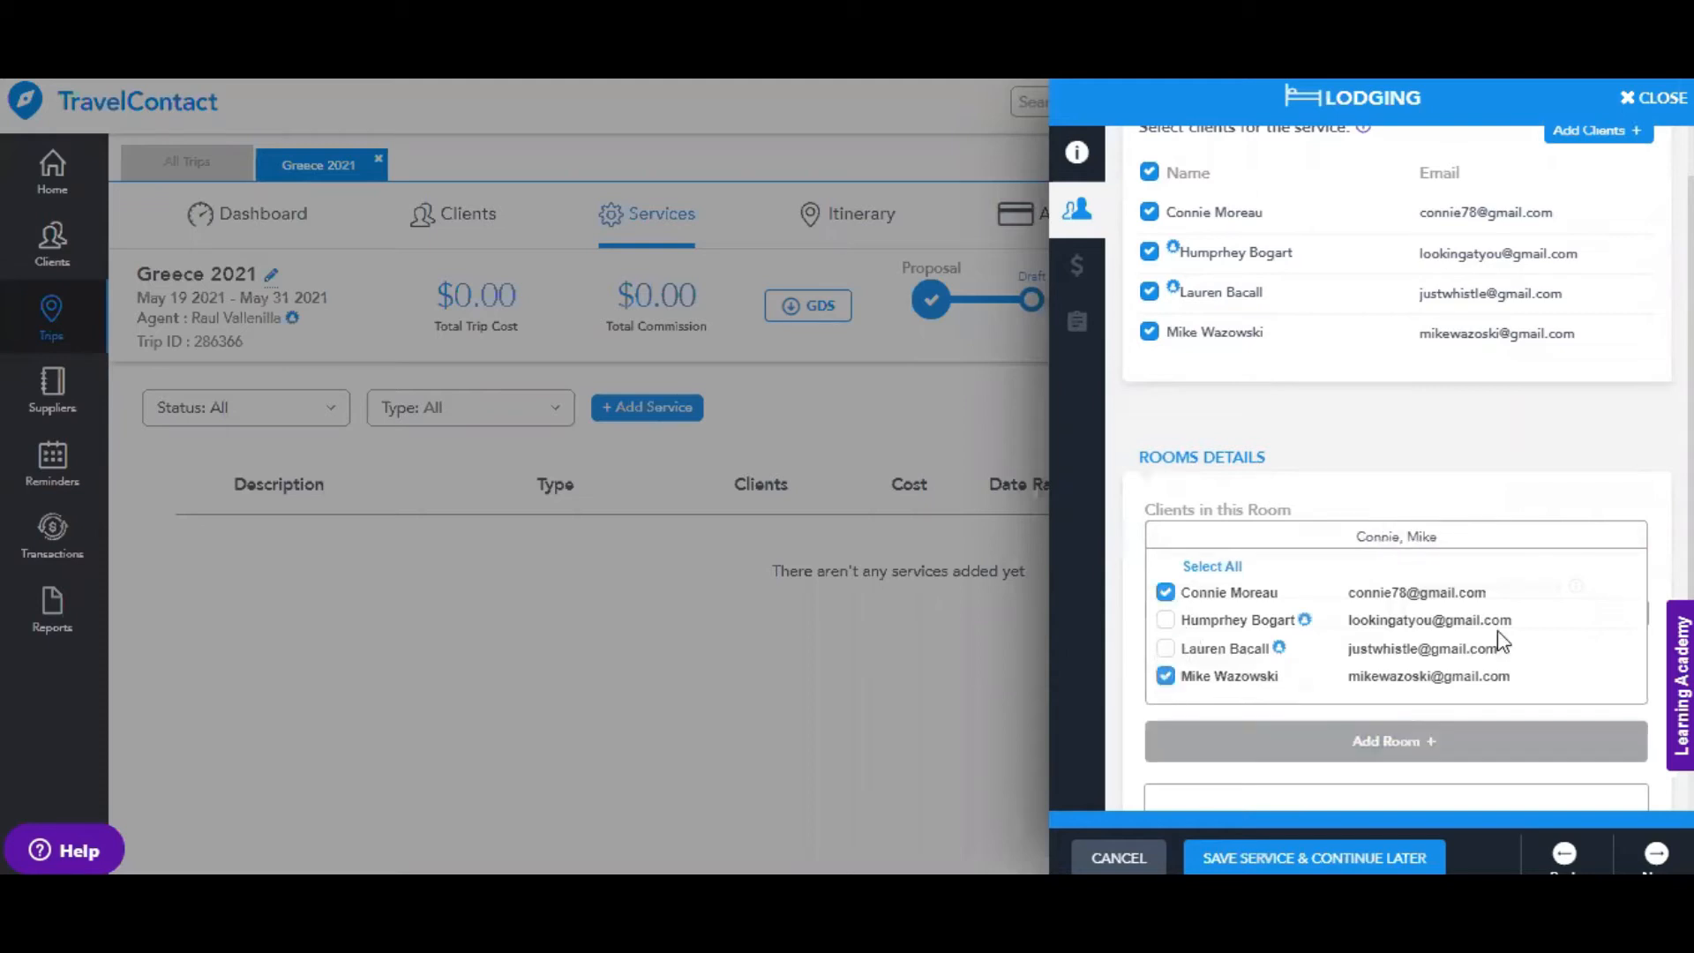
scroll(1496, 630, down, 1)
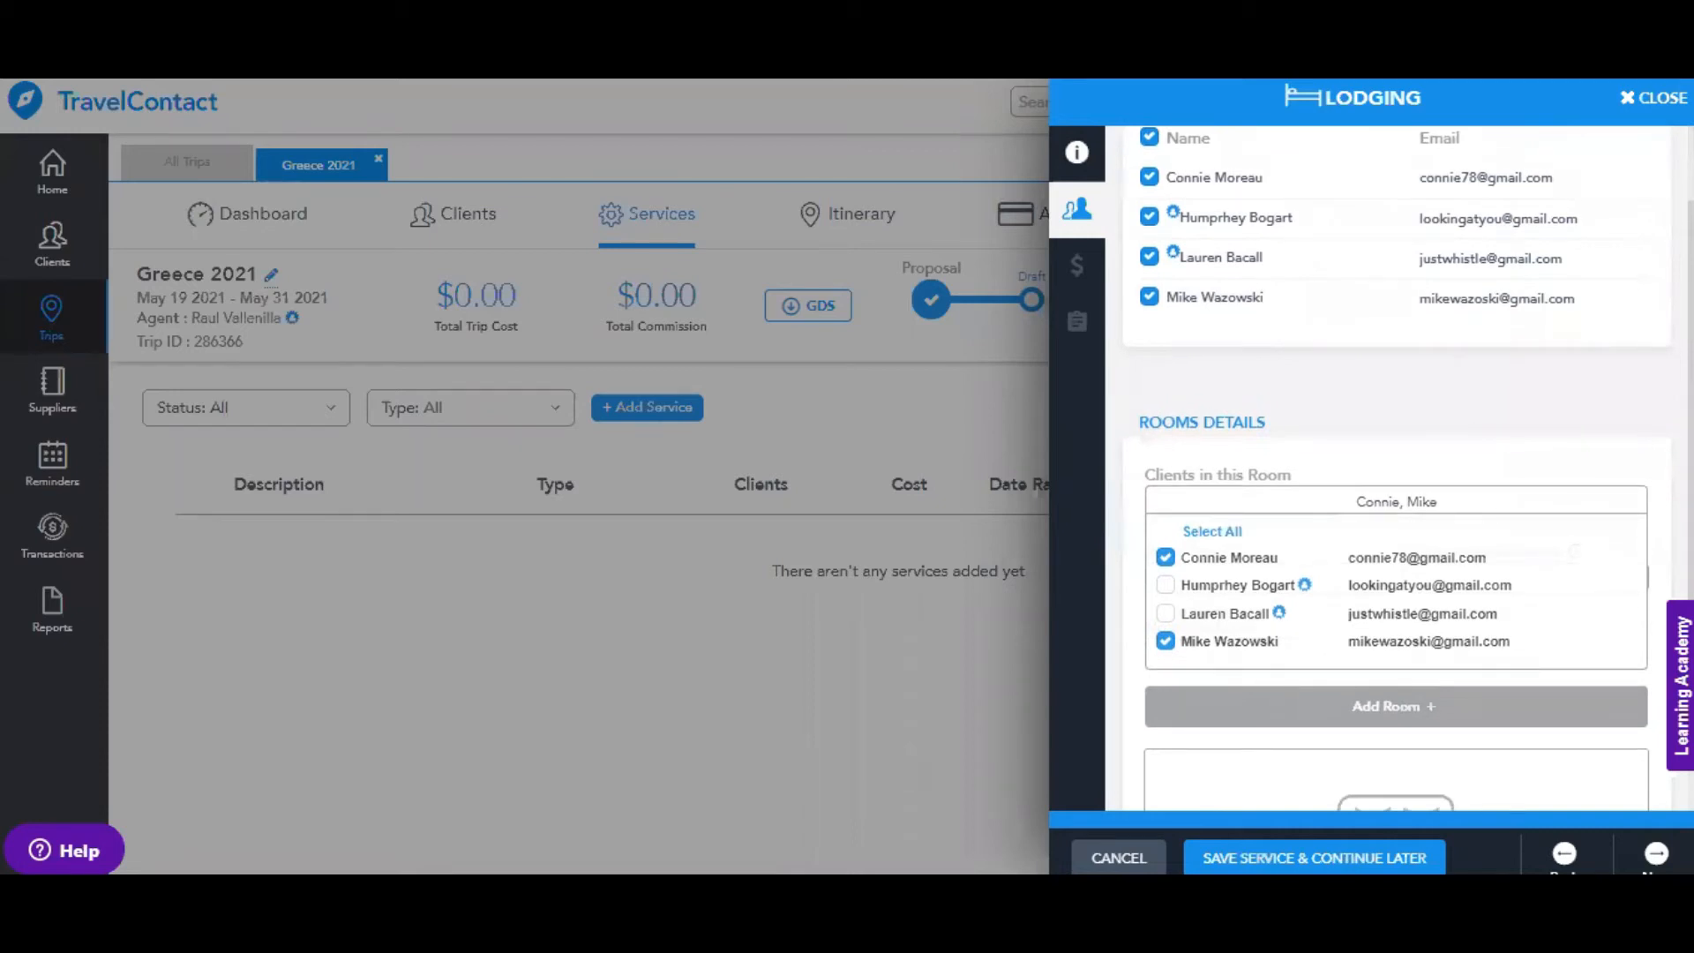
Set the room type to Suite, enter the confirmation number, set 1 bed and add the first room
click(1356, 576)
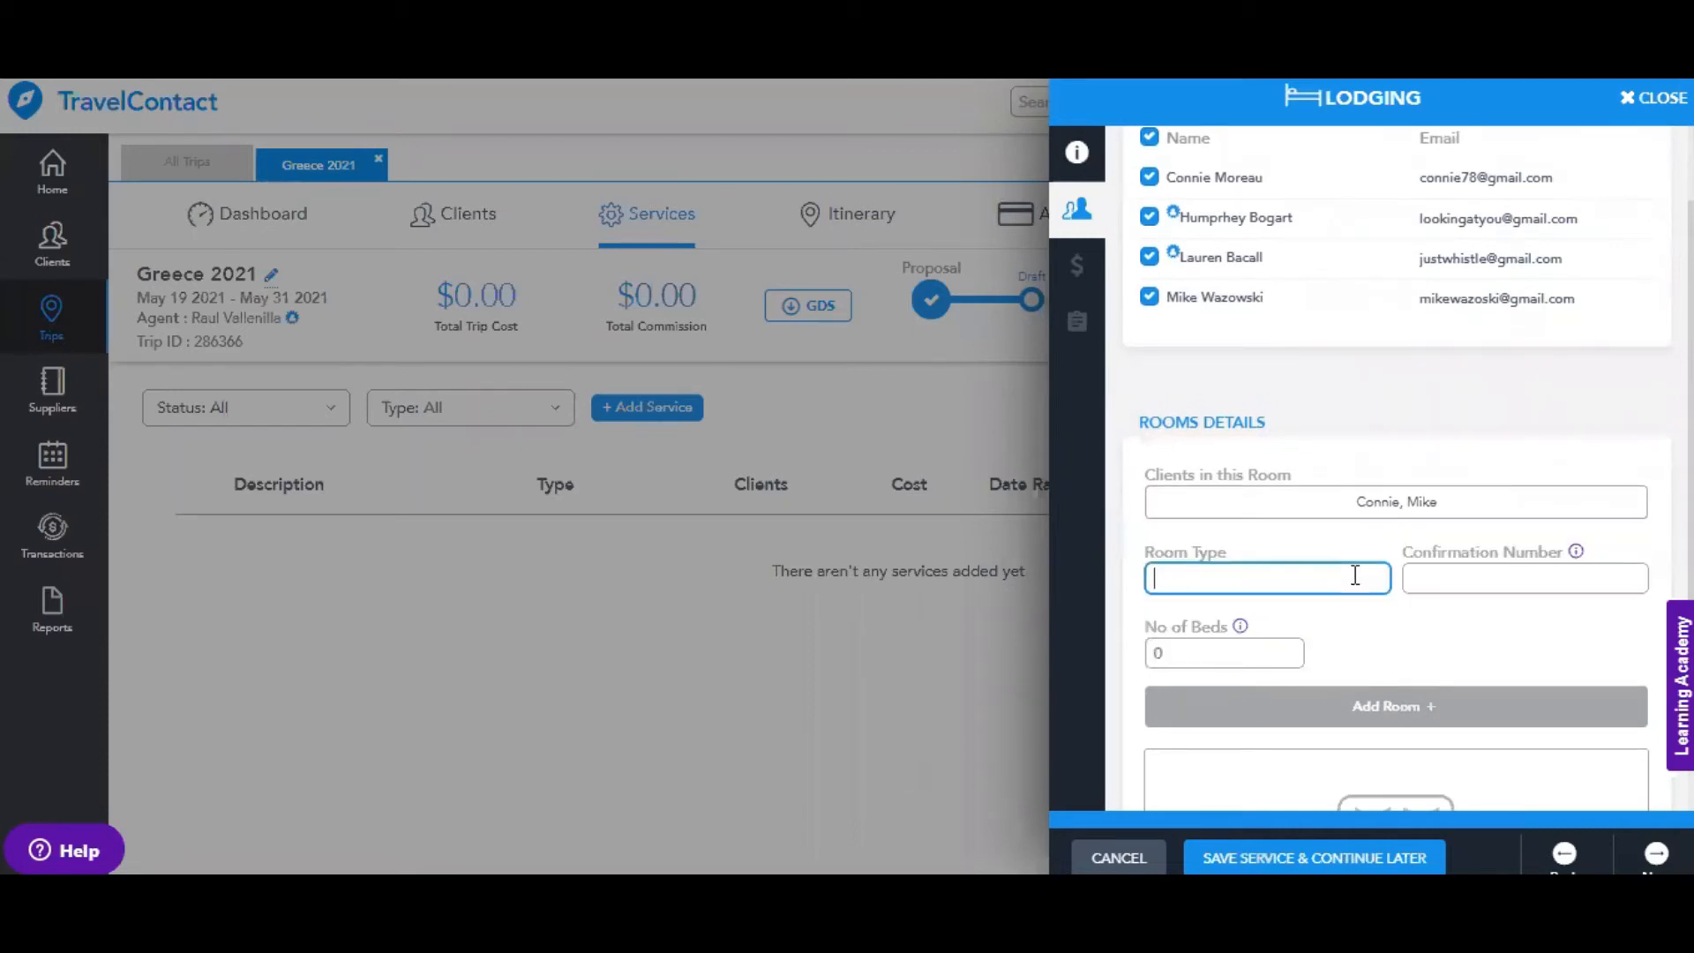
text(Su)
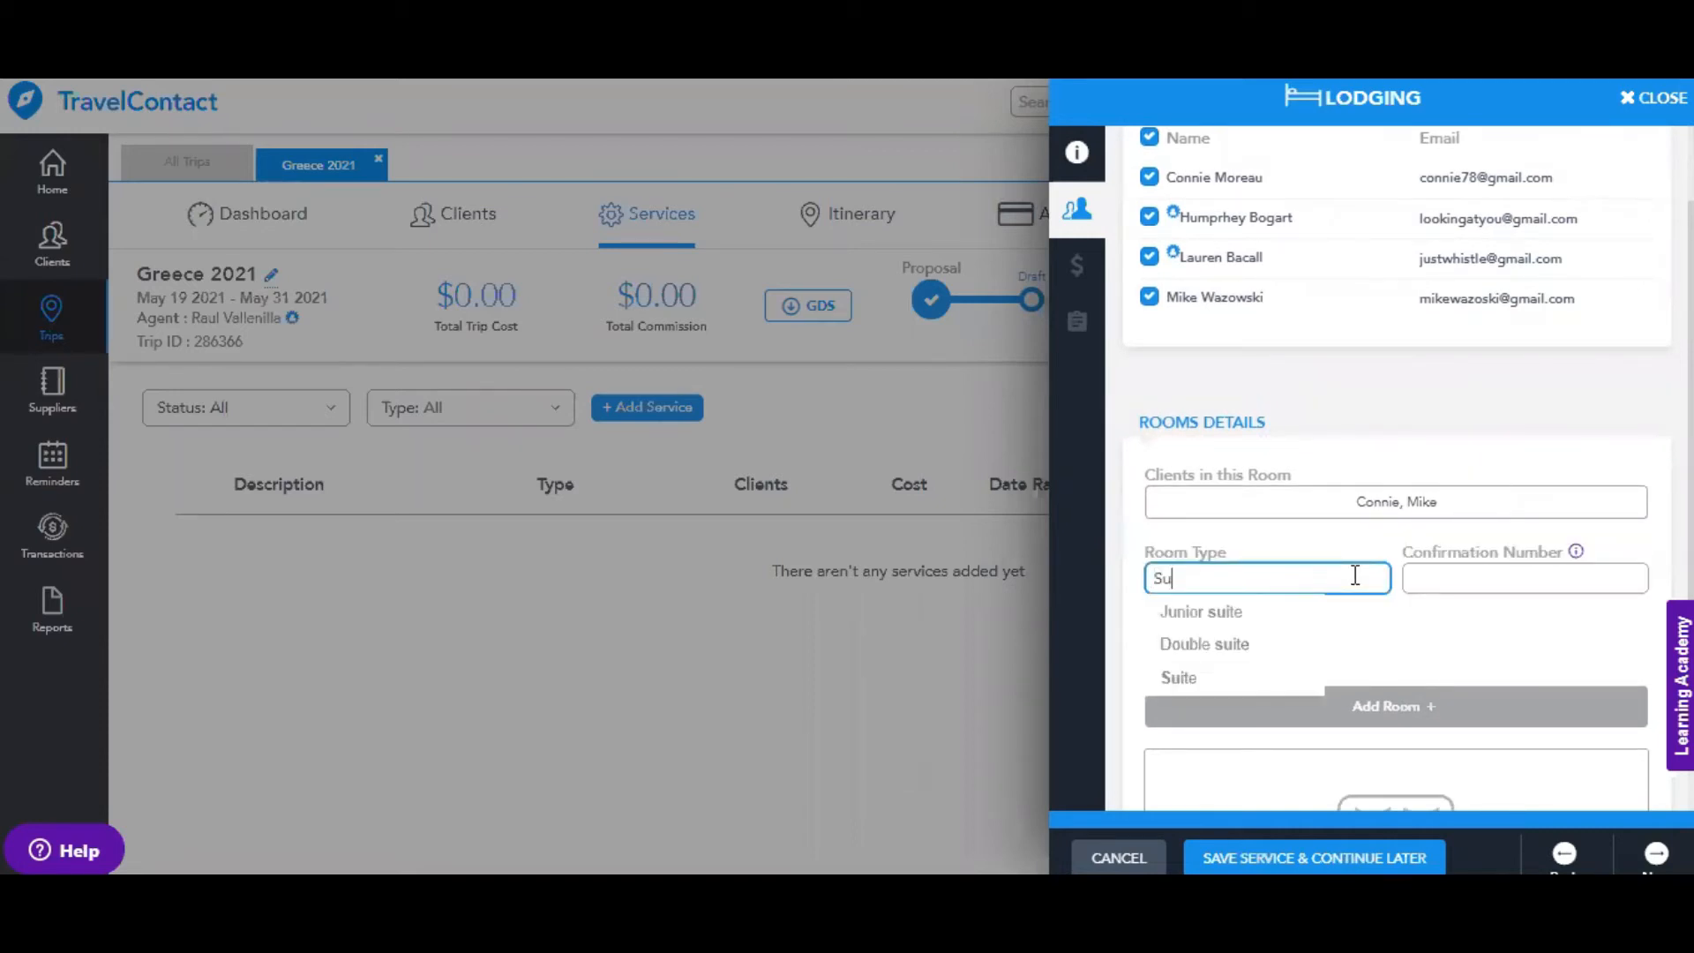
text(ite)
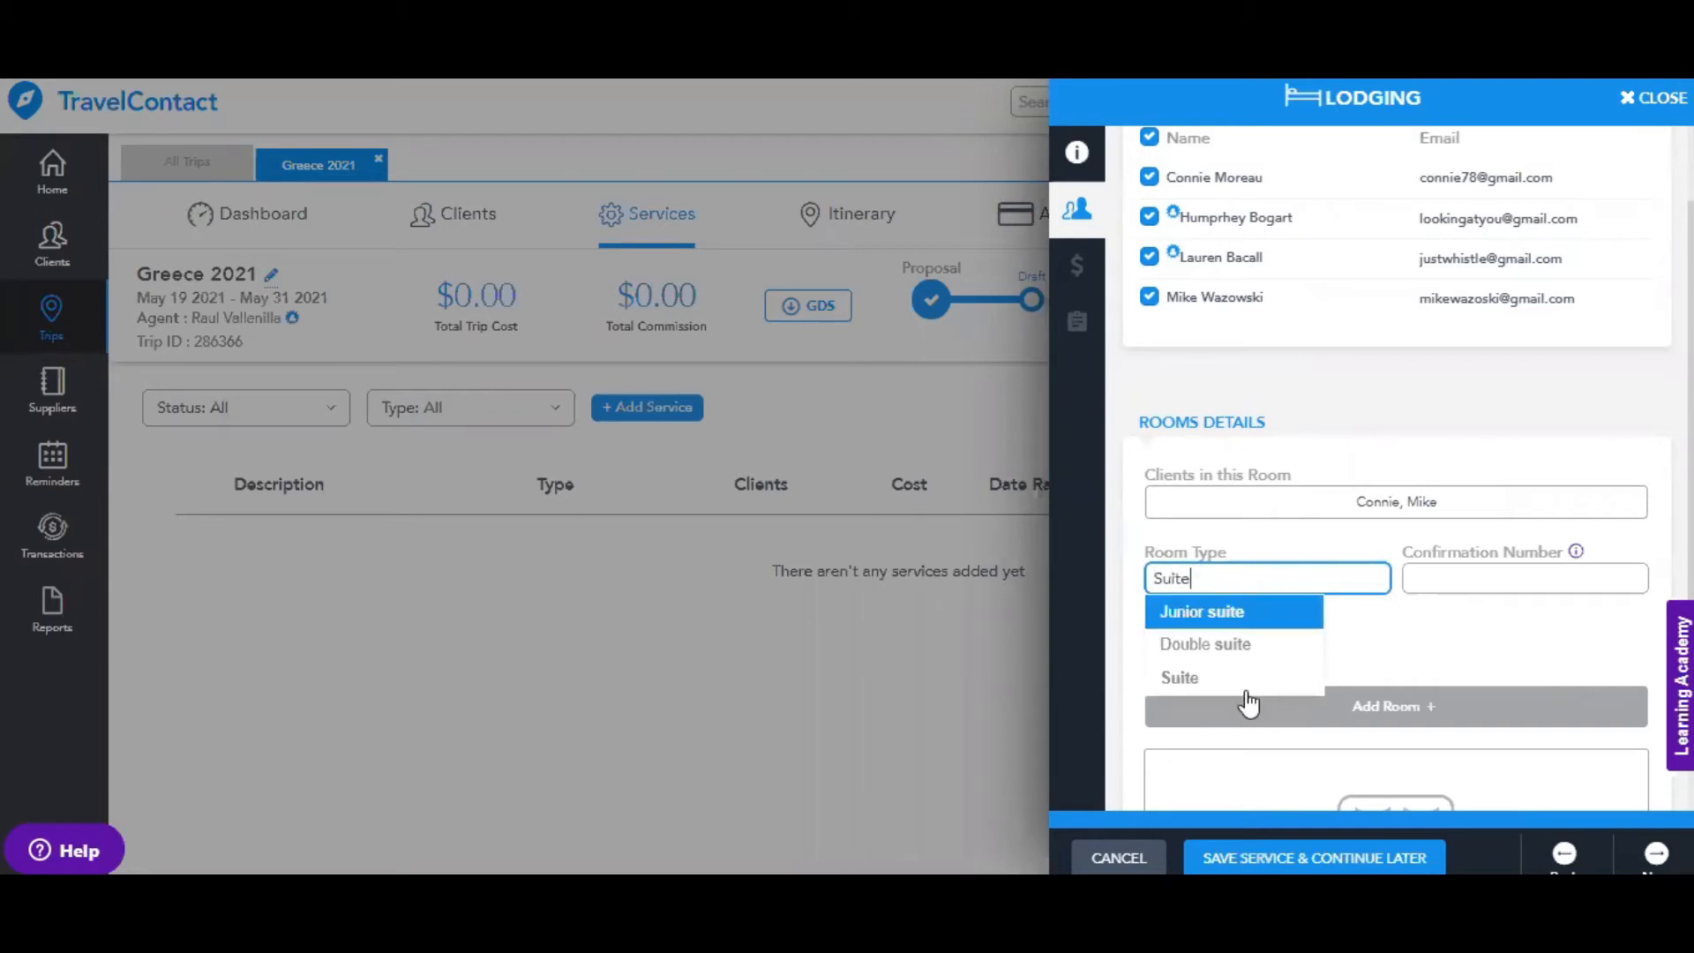
key(Return)
click(1528, 580)
text(12345)
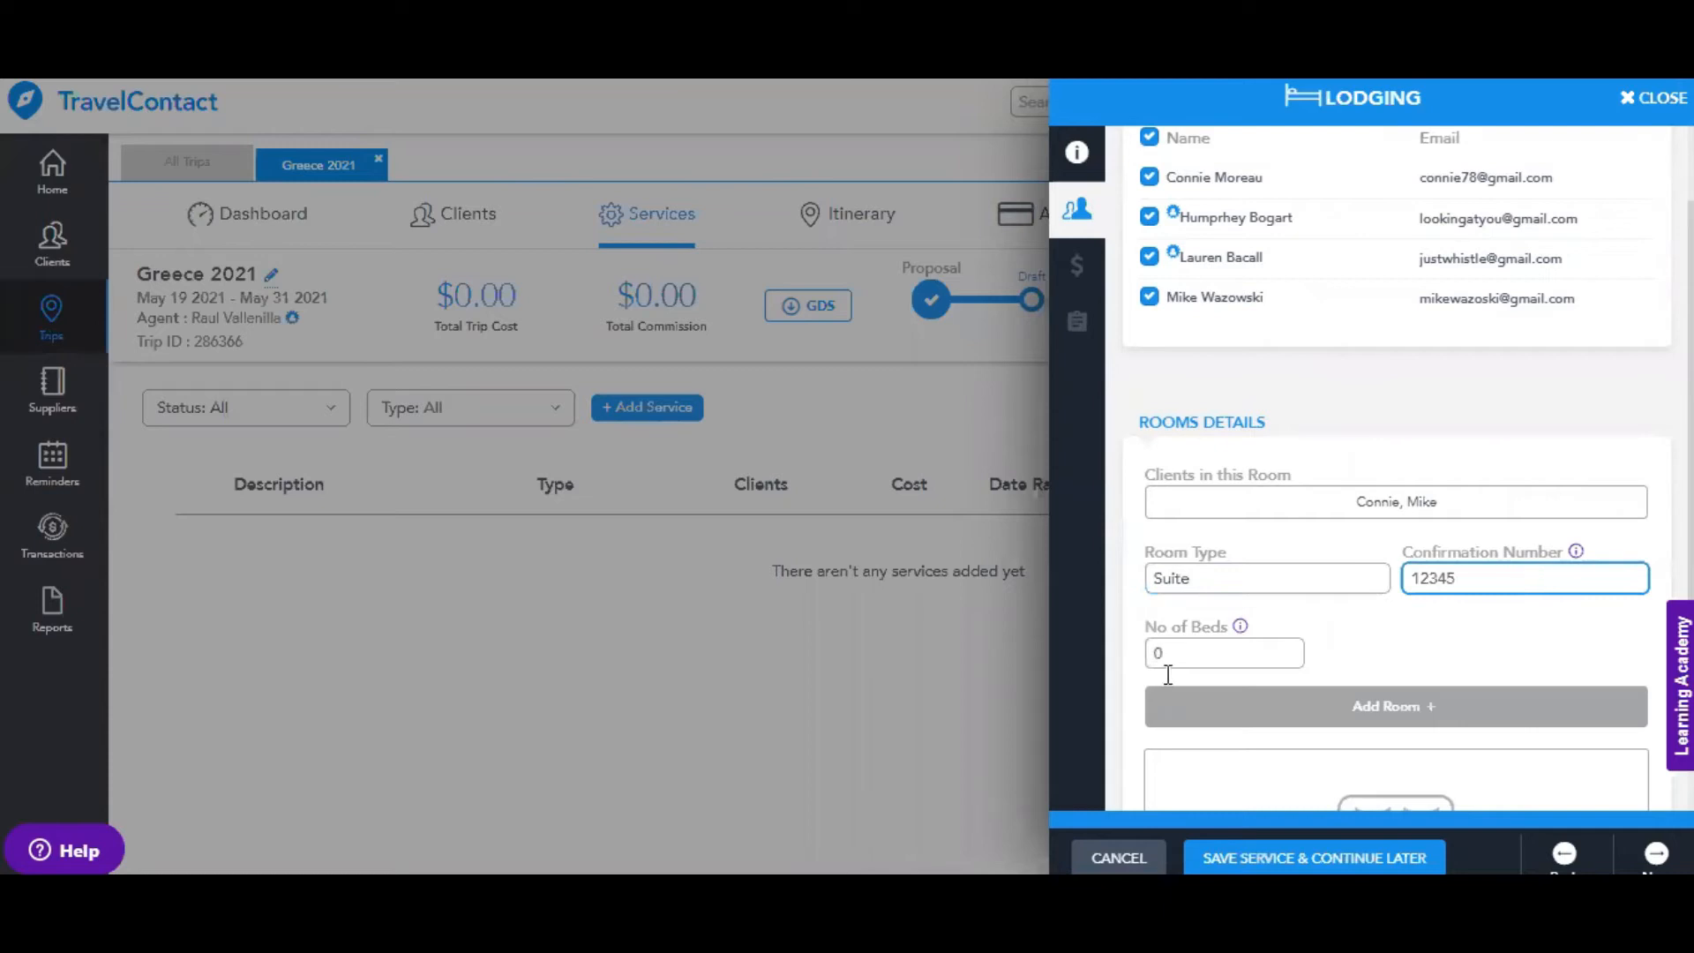
click(1288, 649)
scroll(1384, 540, down, 2)
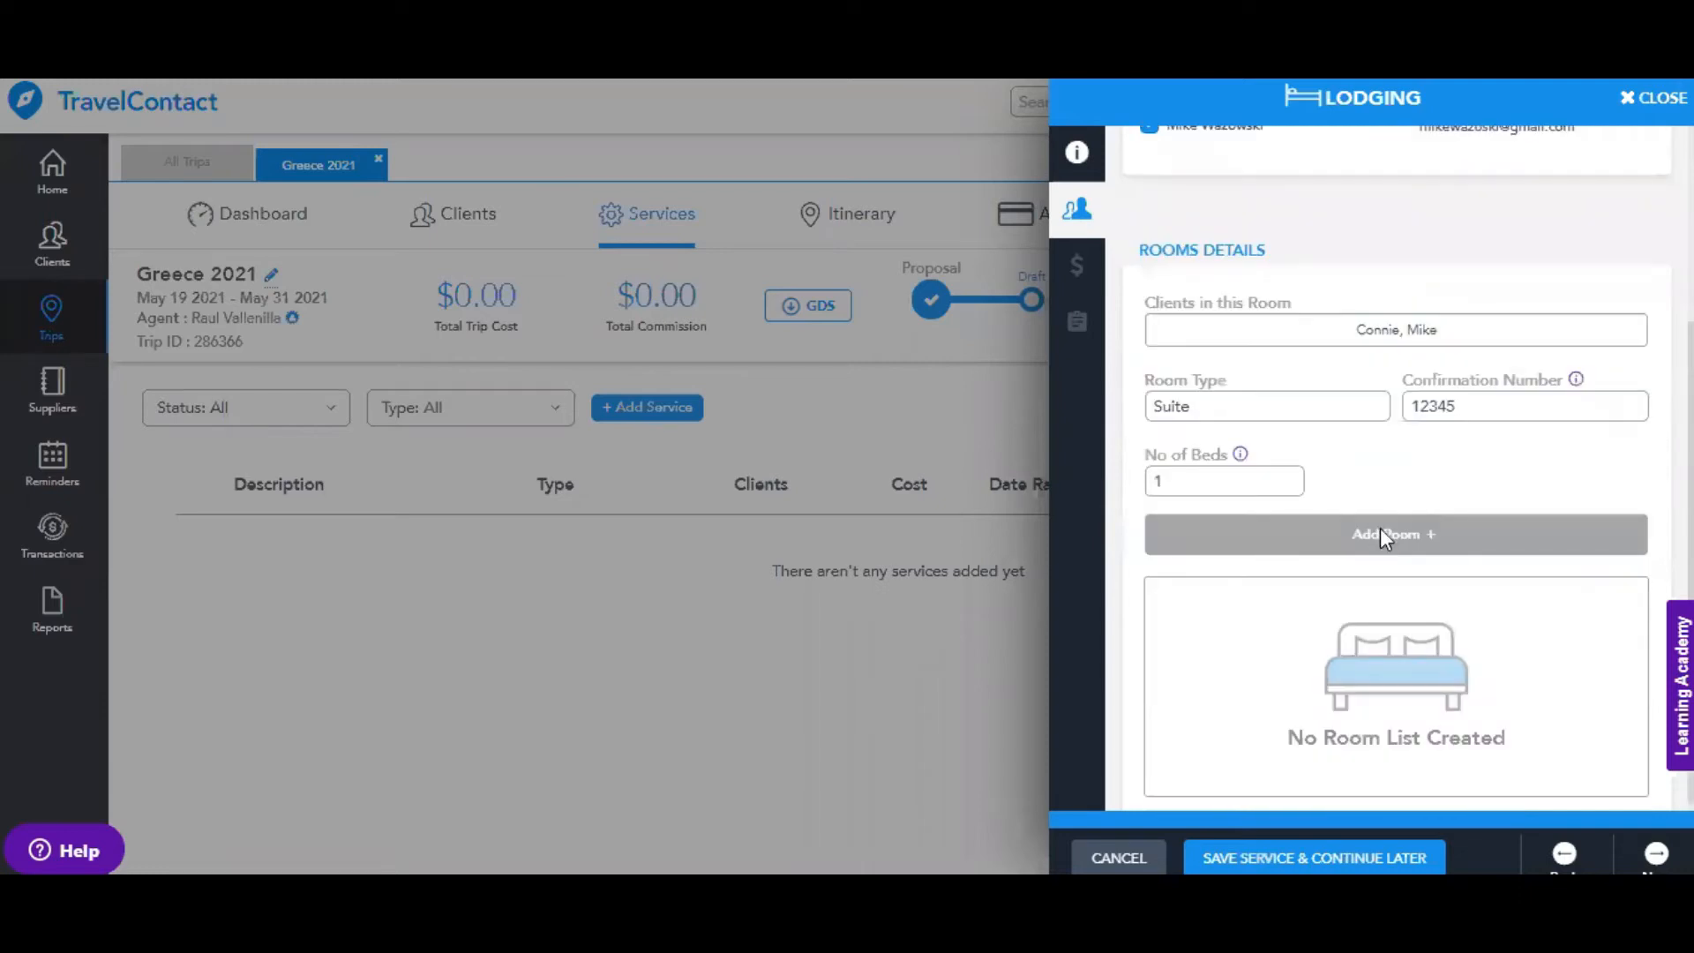
click(1381, 535)
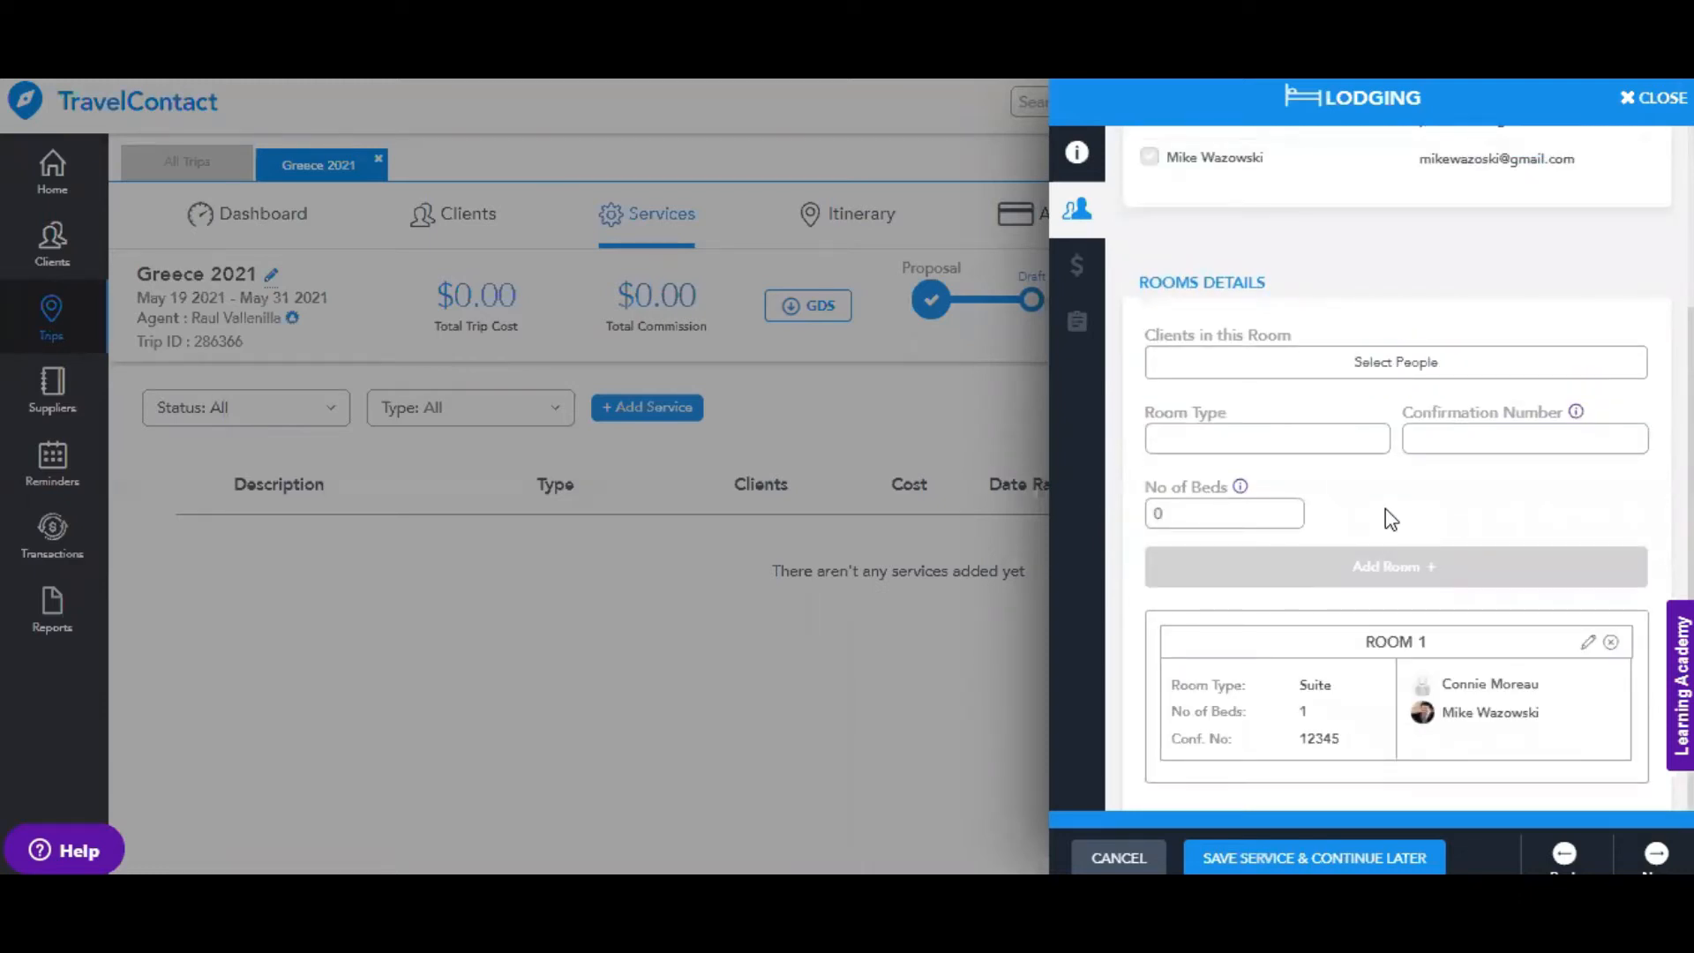
Assign the two remaining clients to the lodging service's second room
scroll(1391, 512, up, 2)
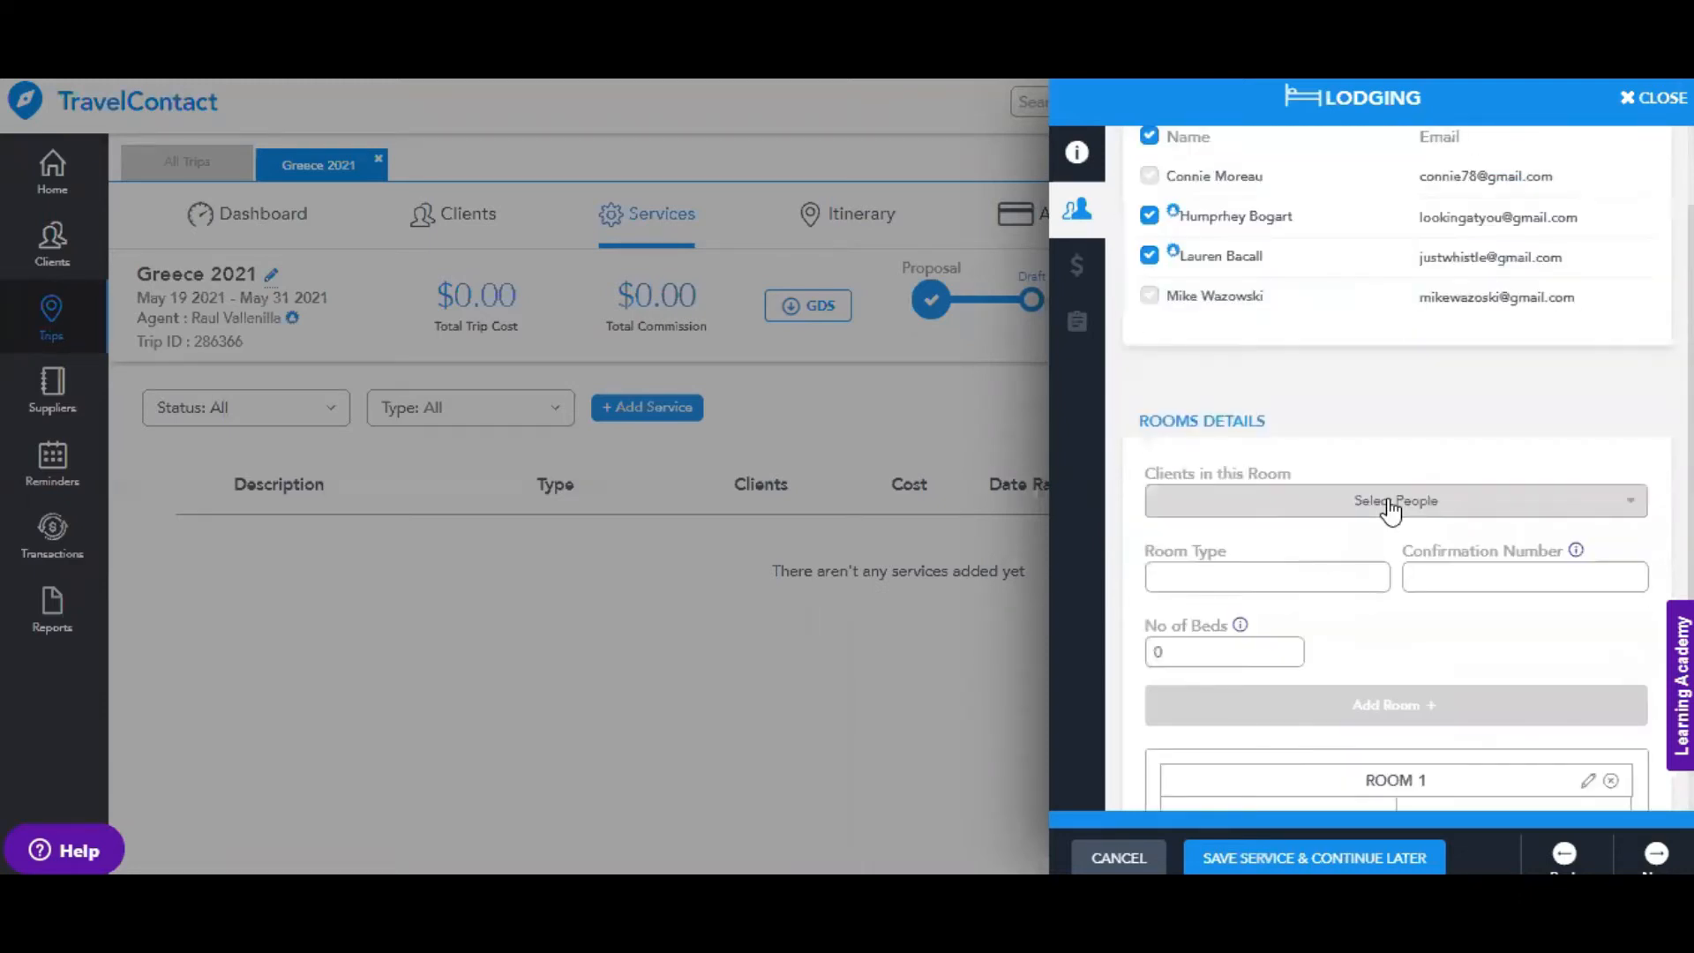
click(1392, 505)
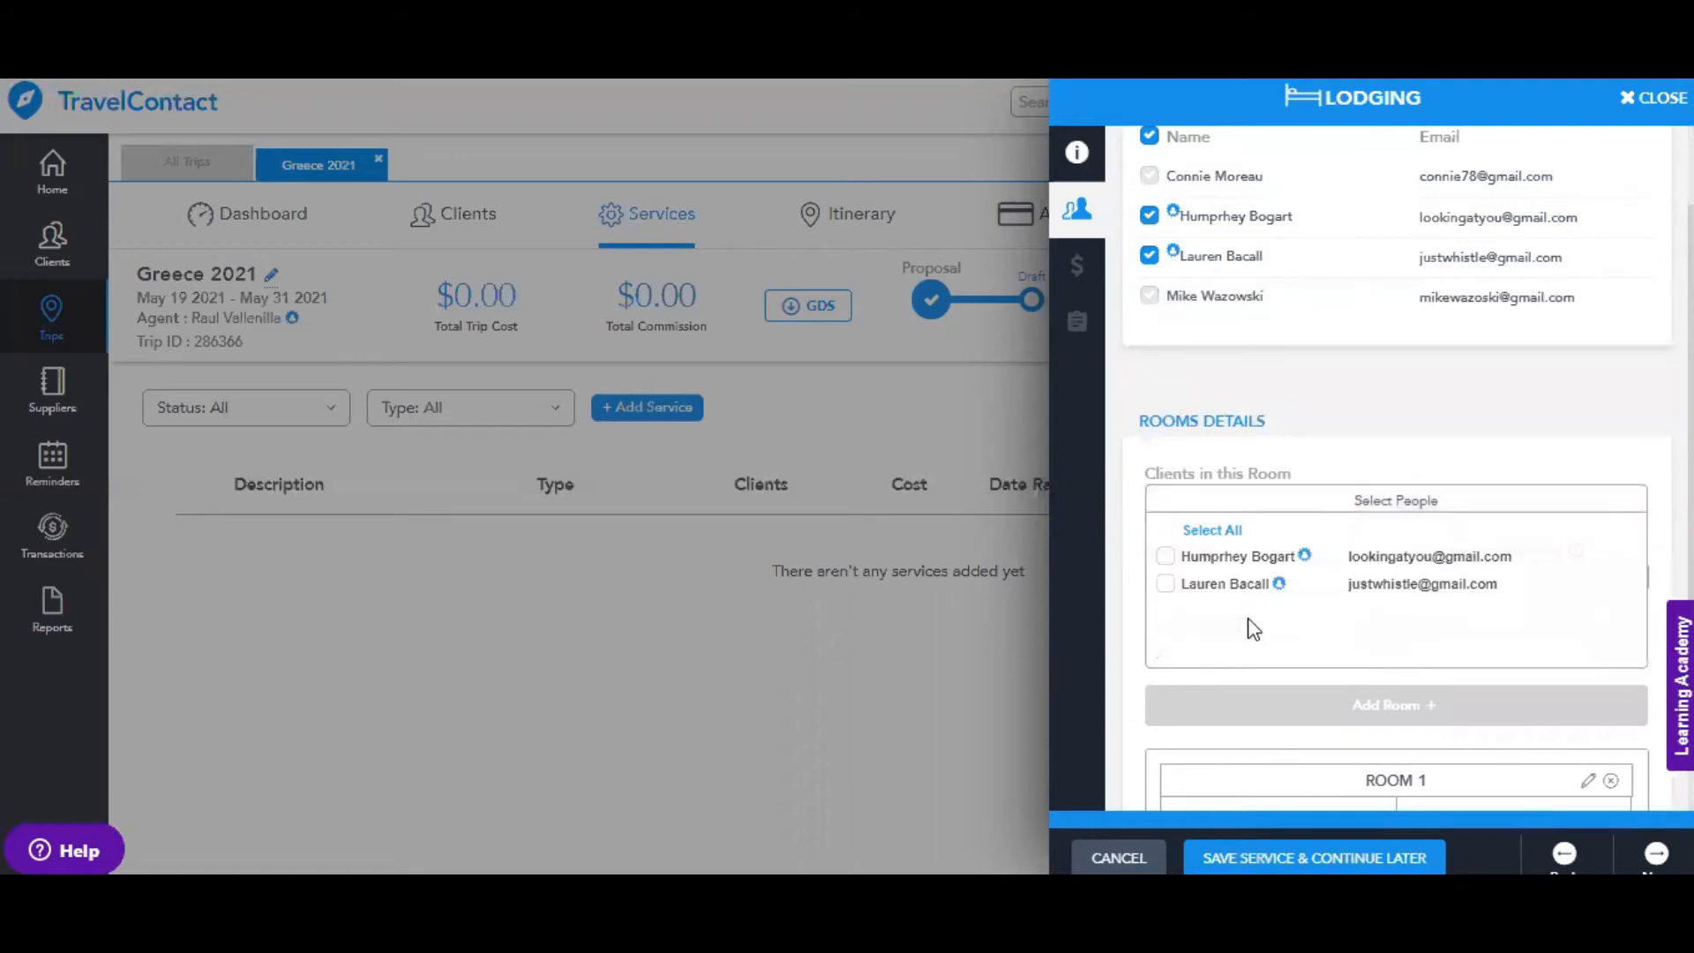
click(1167, 584)
click(1166, 557)
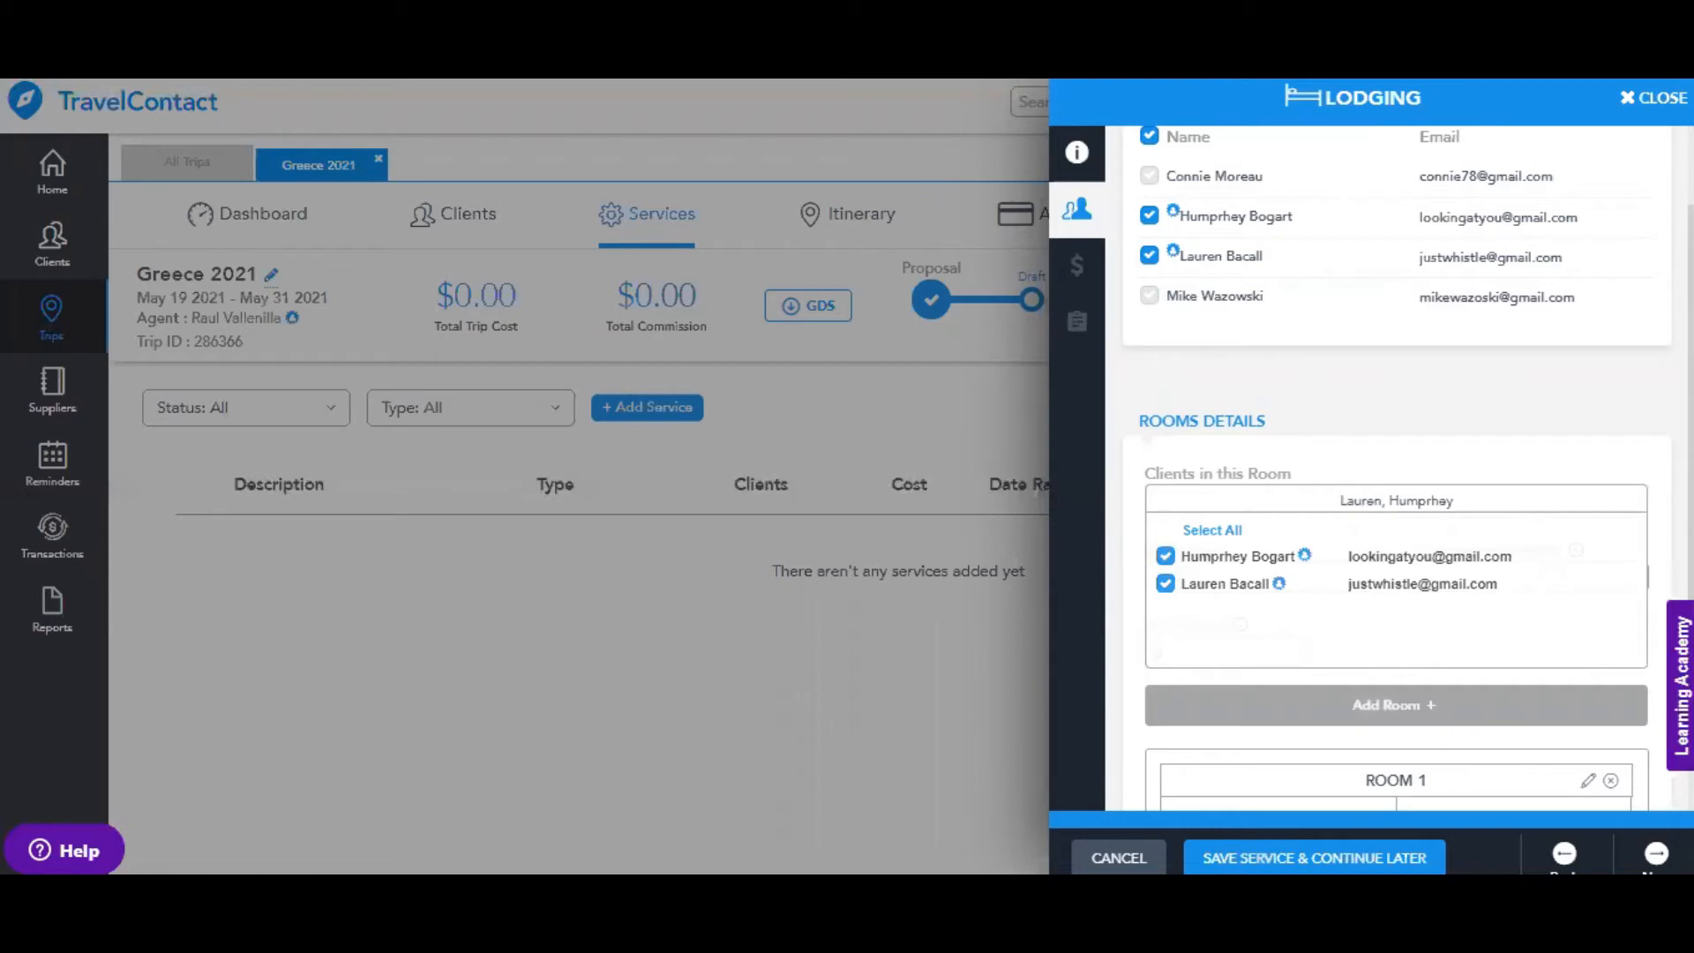
click(1383, 501)
Add the second room as a Suite with its confirmation number and 1 bed, and check it in the room list
click(1305, 570)
text(Suite)
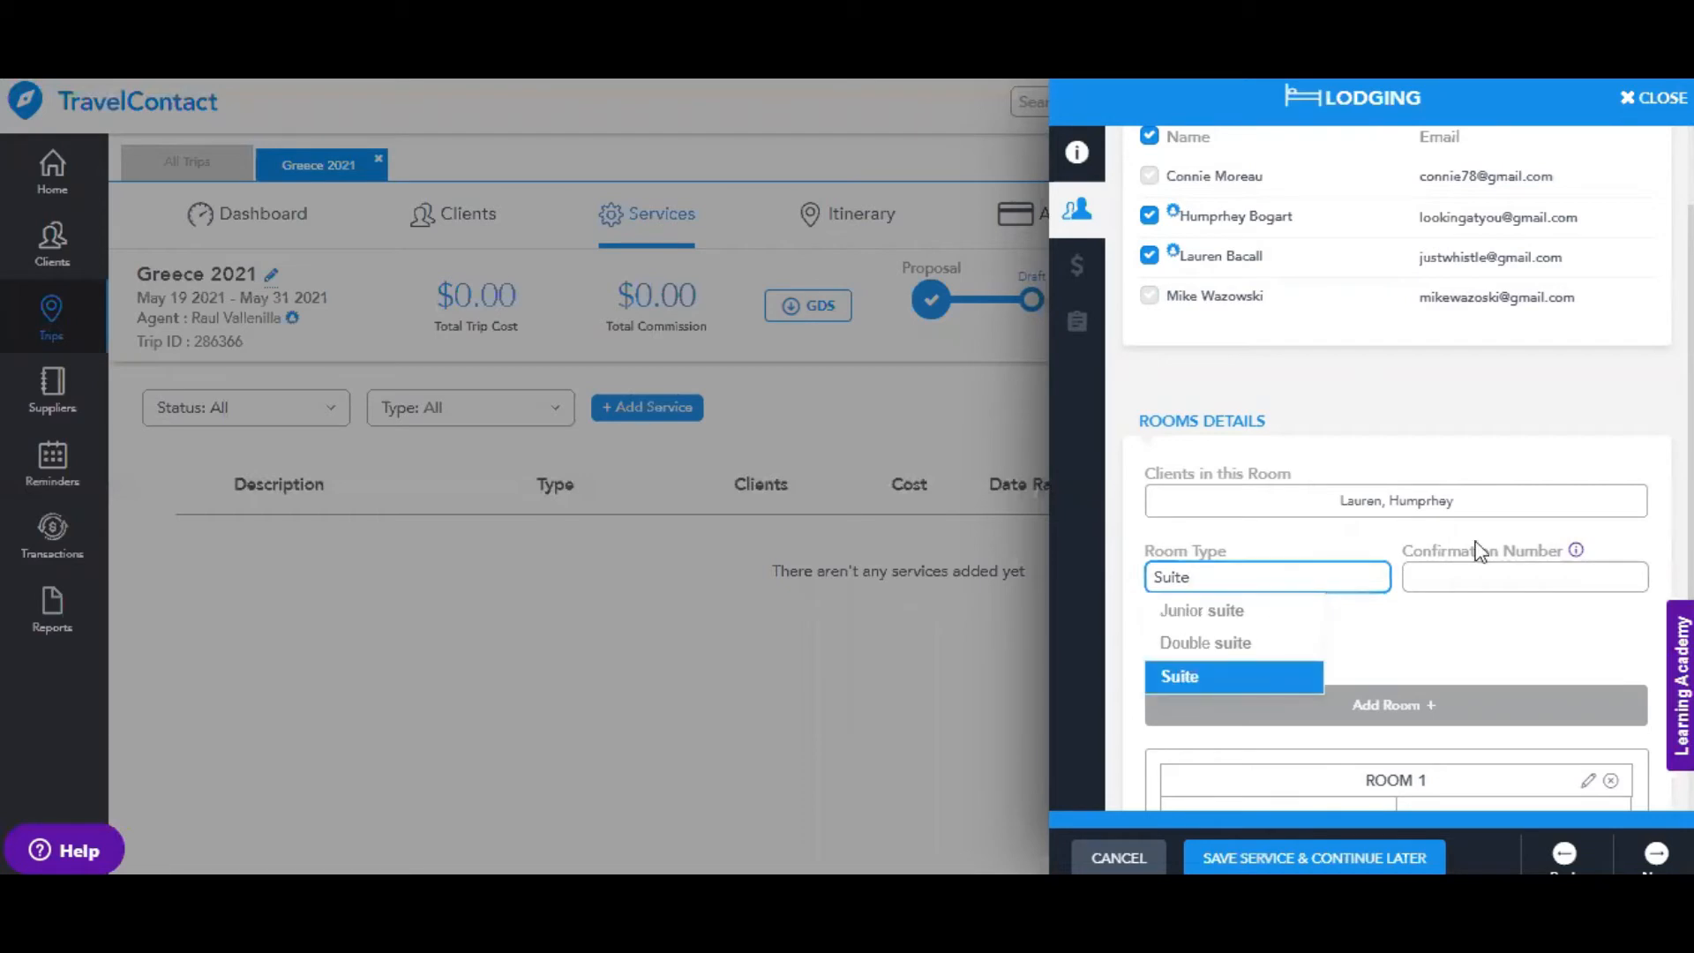
click(1468, 572)
text(67890)
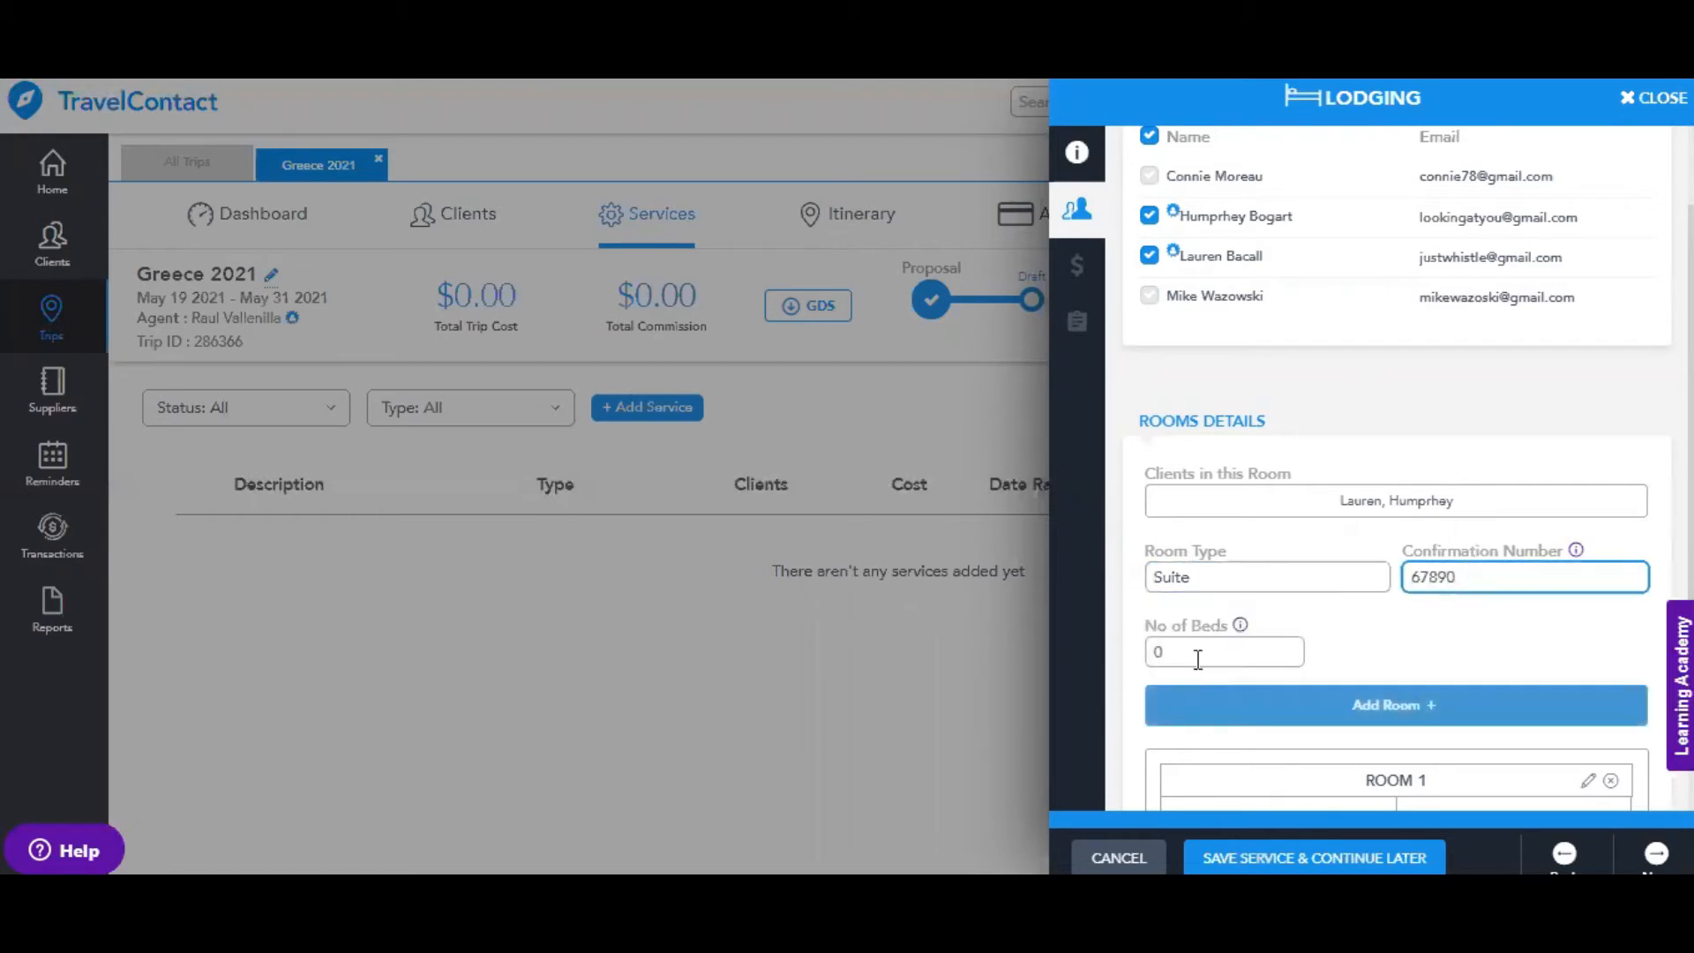
click(1289, 648)
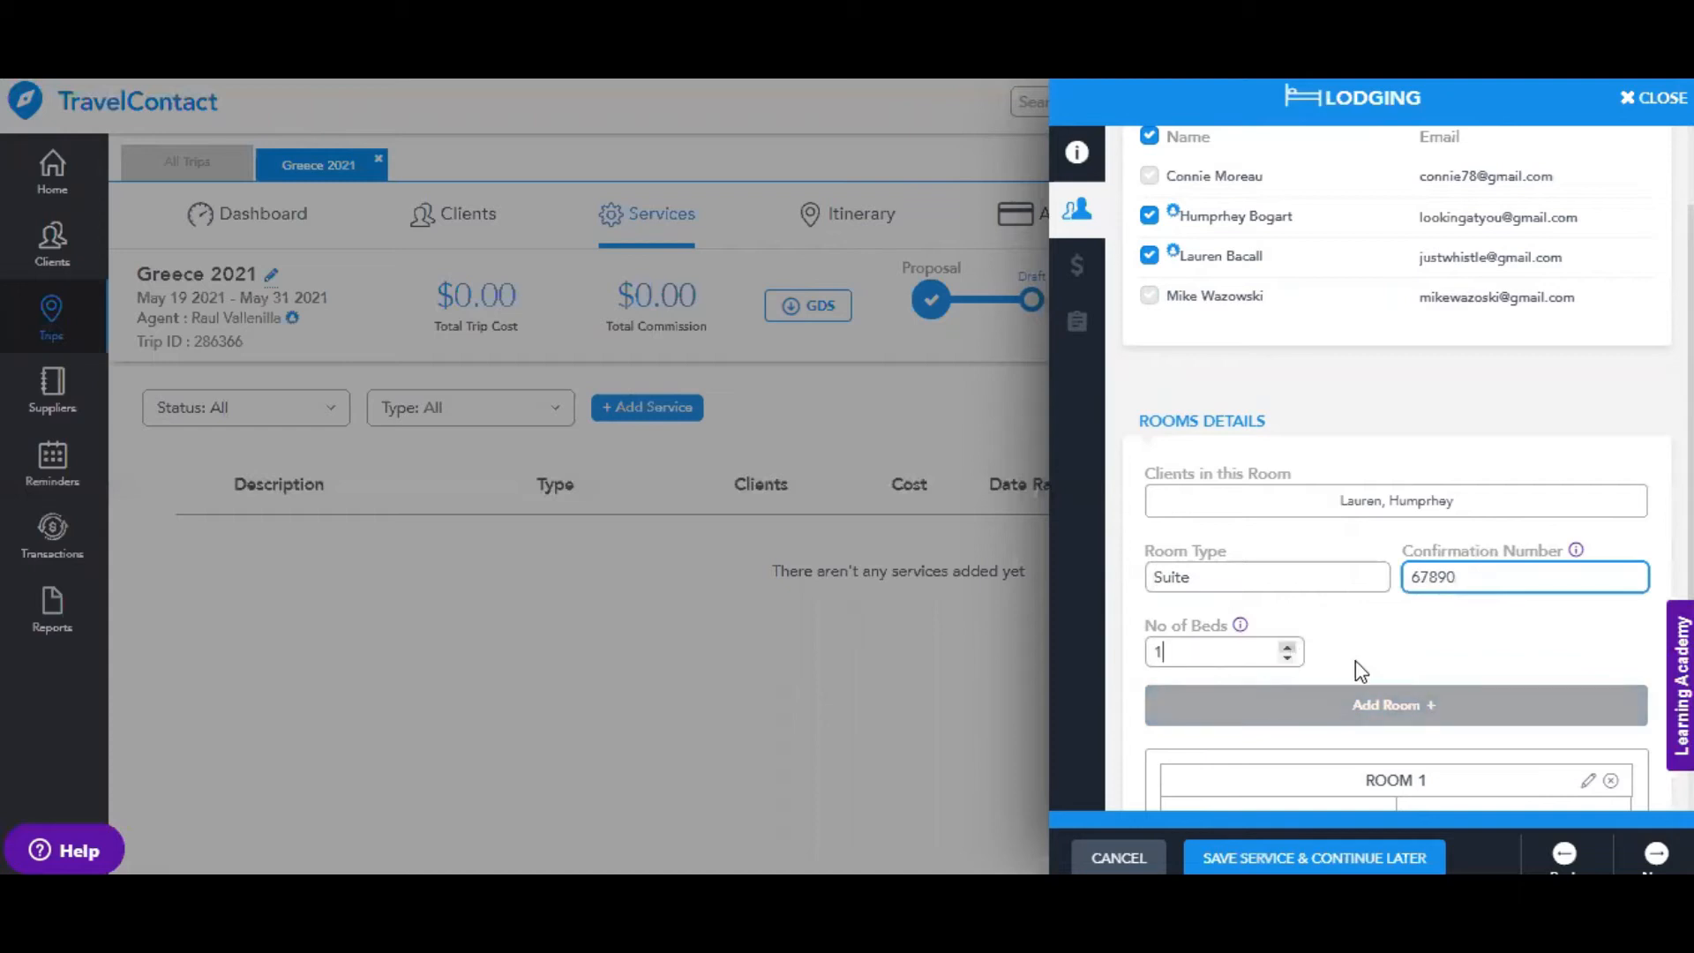
click(1385, 661)
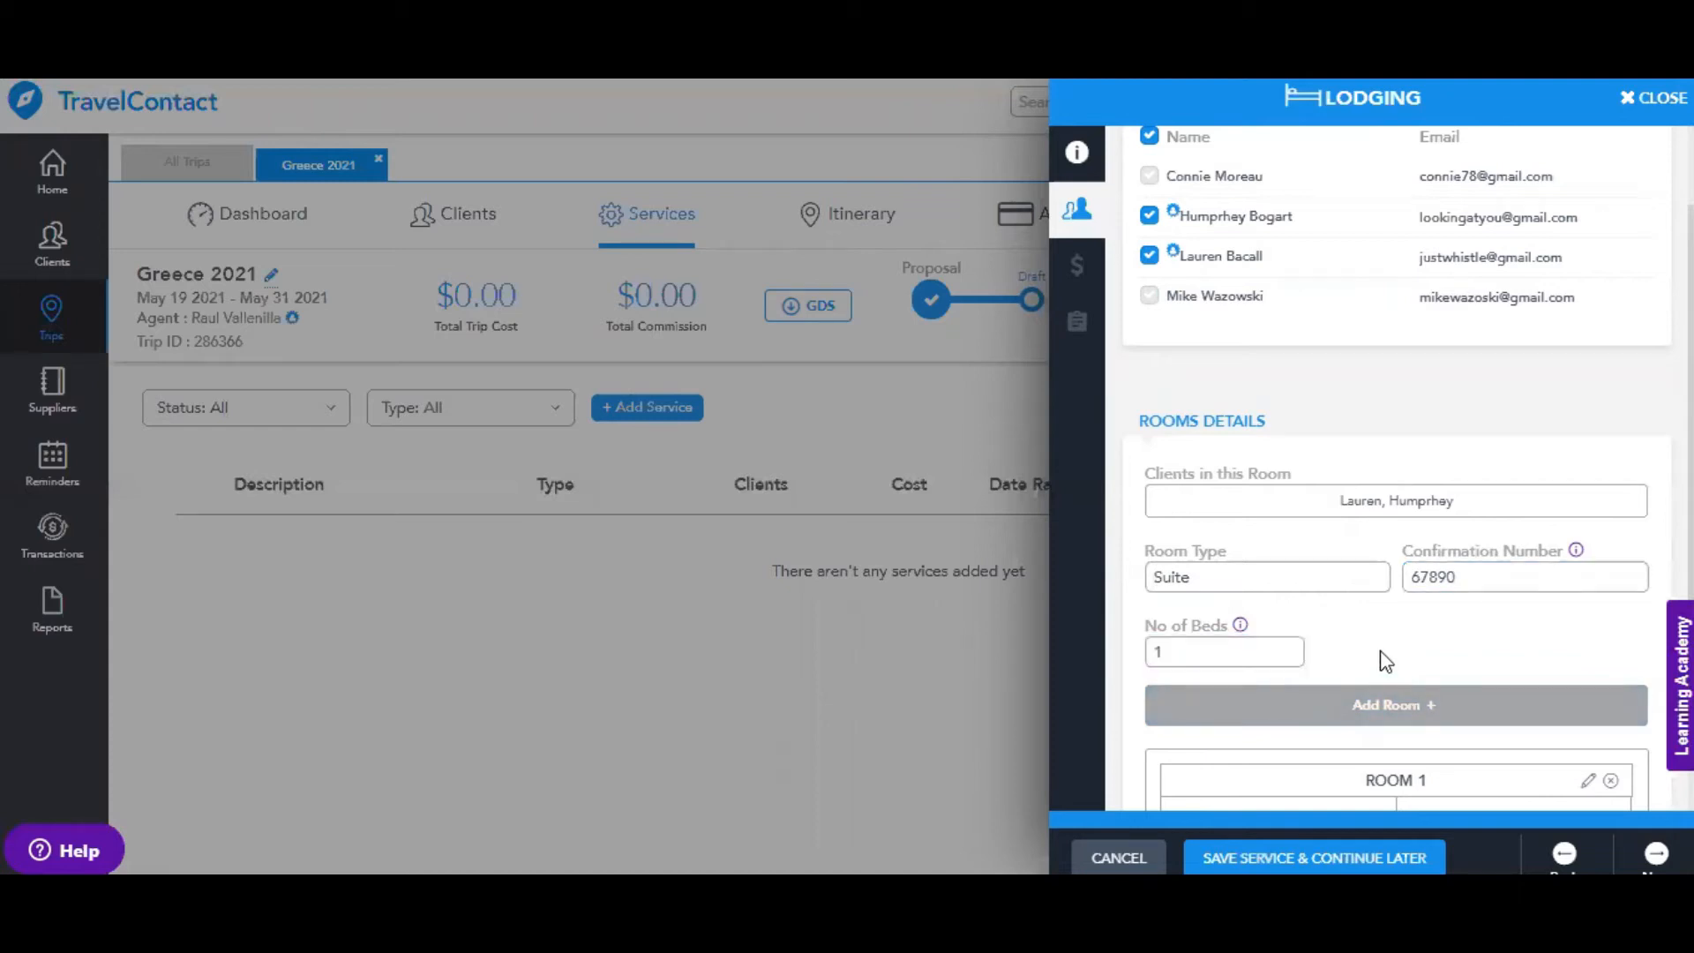
scroll(1386, 661, down, 3)
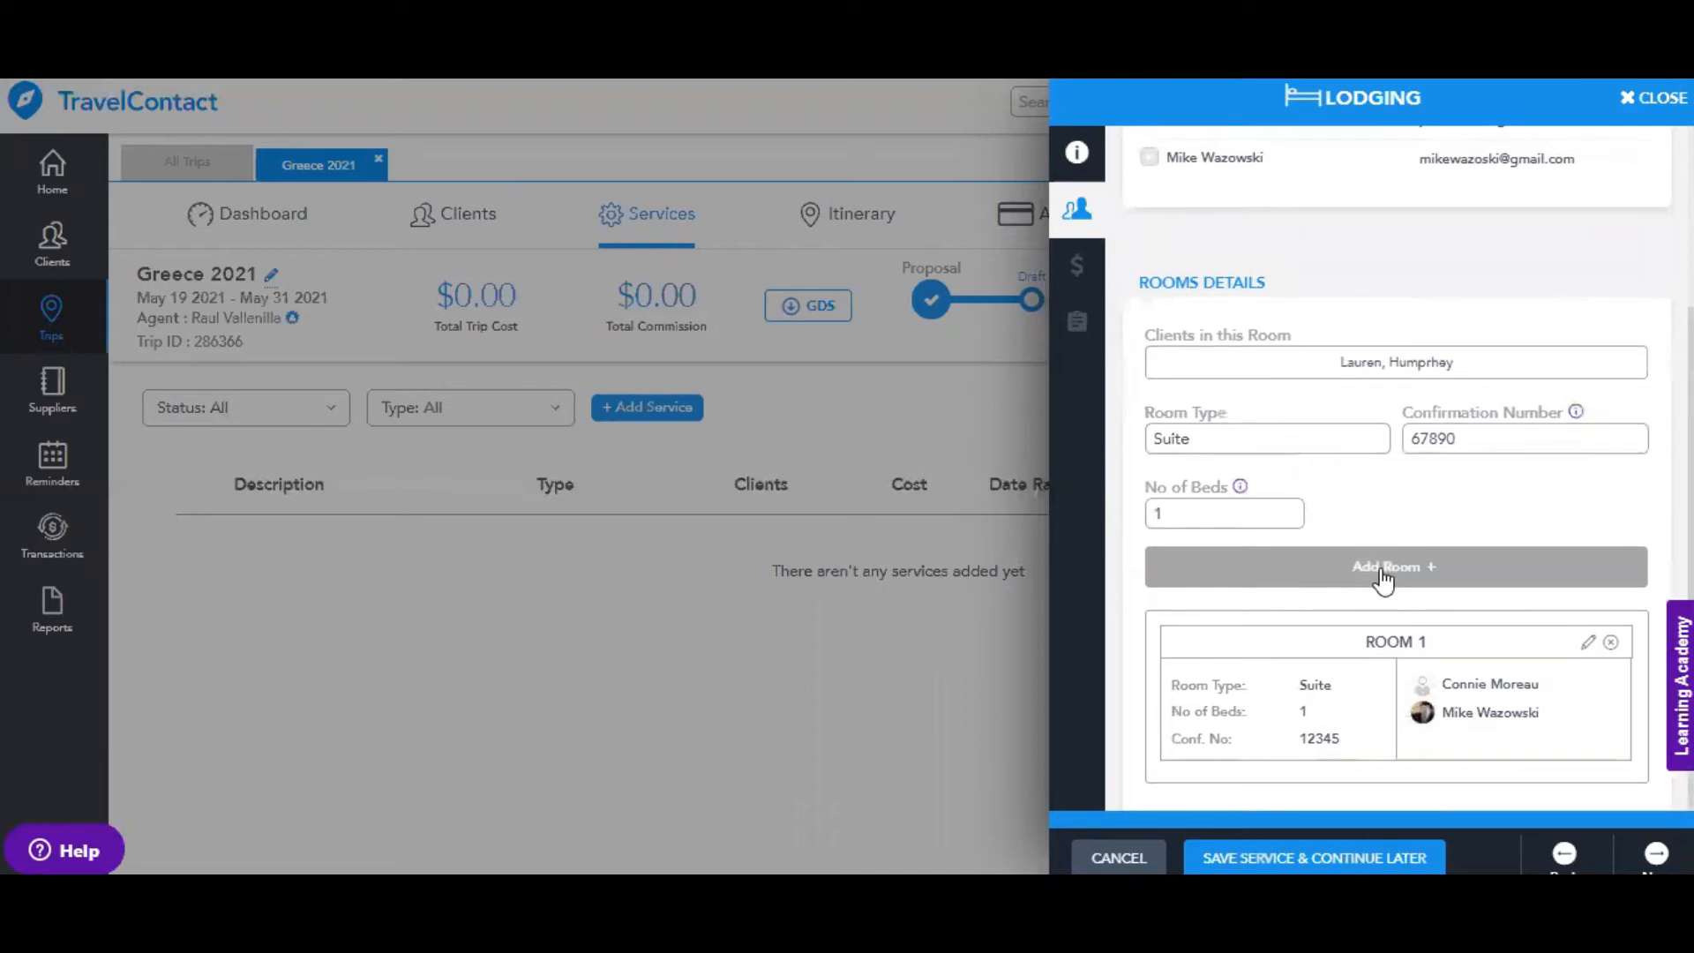
click(1383, 575)
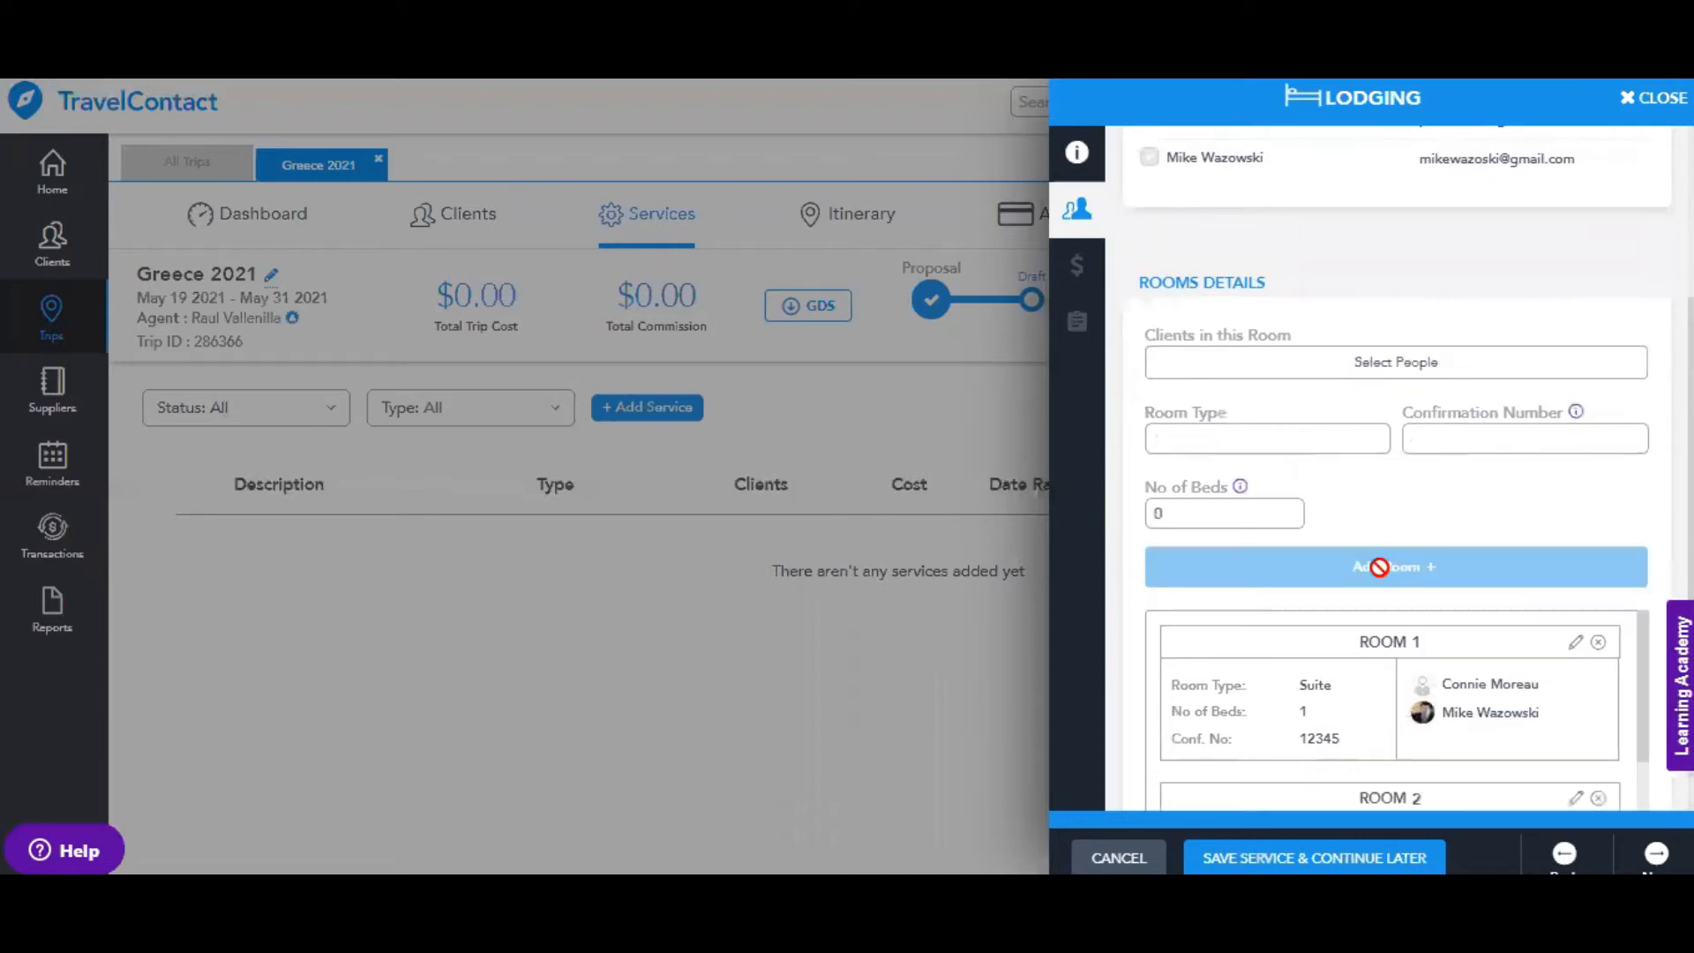
scroll(1469, 502, down, 1)
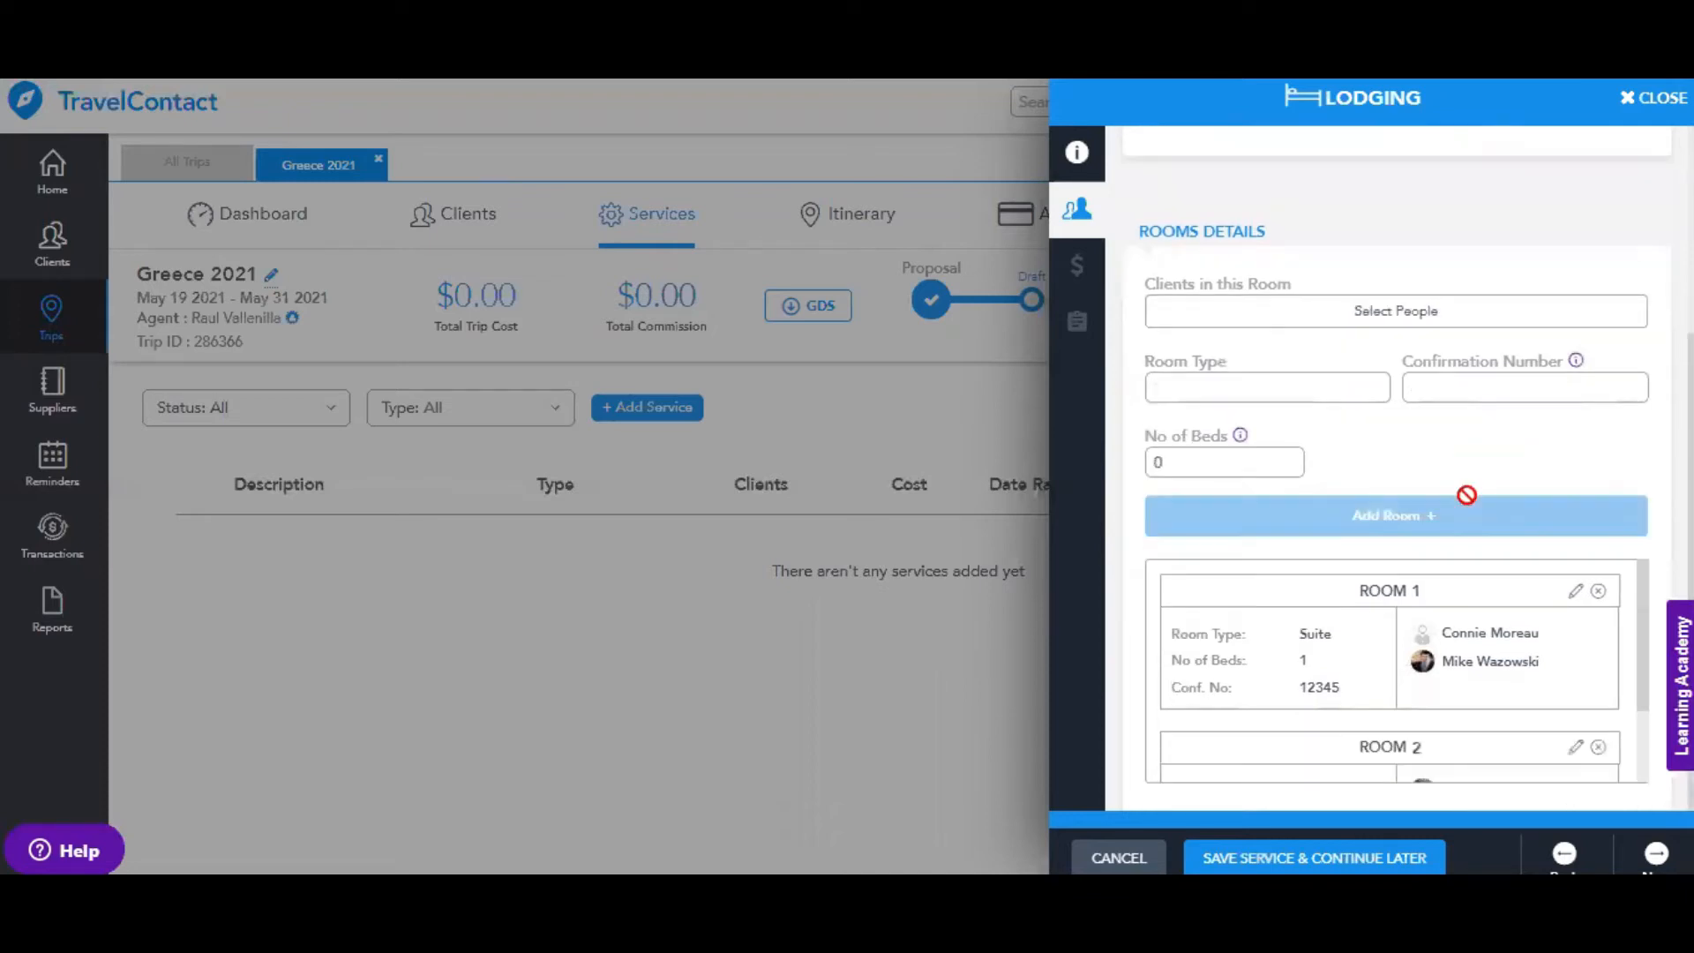
scroll(1457, 658, down, 2)
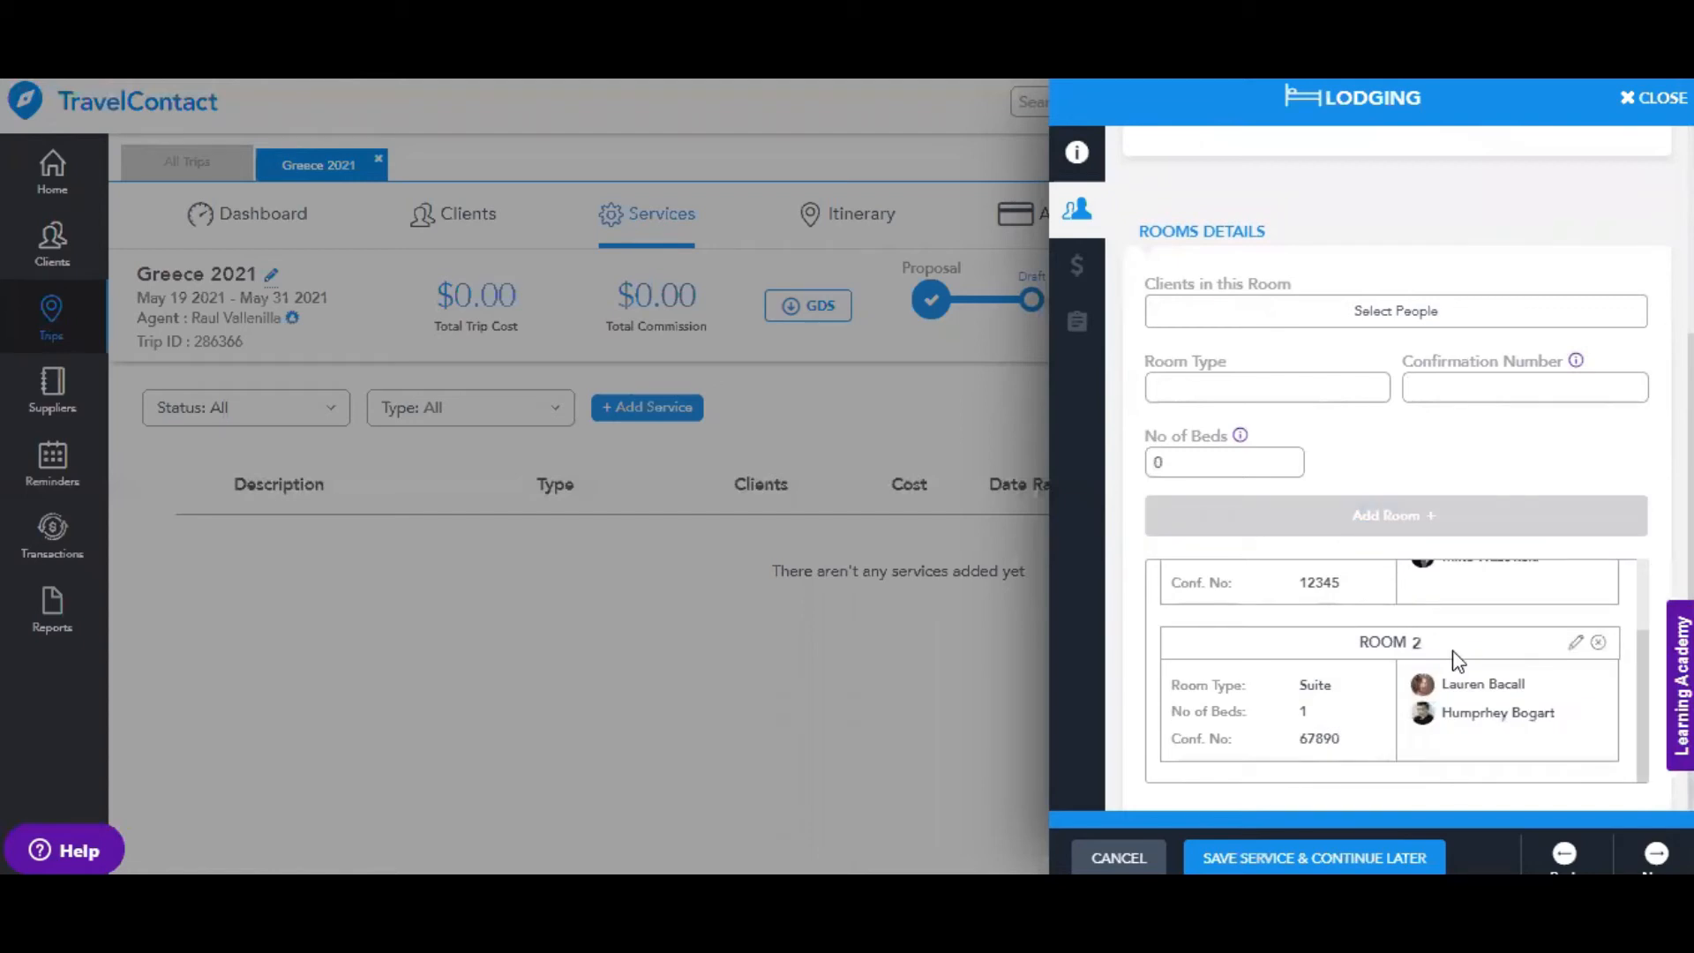
scroll(1457, 658, up, 2)
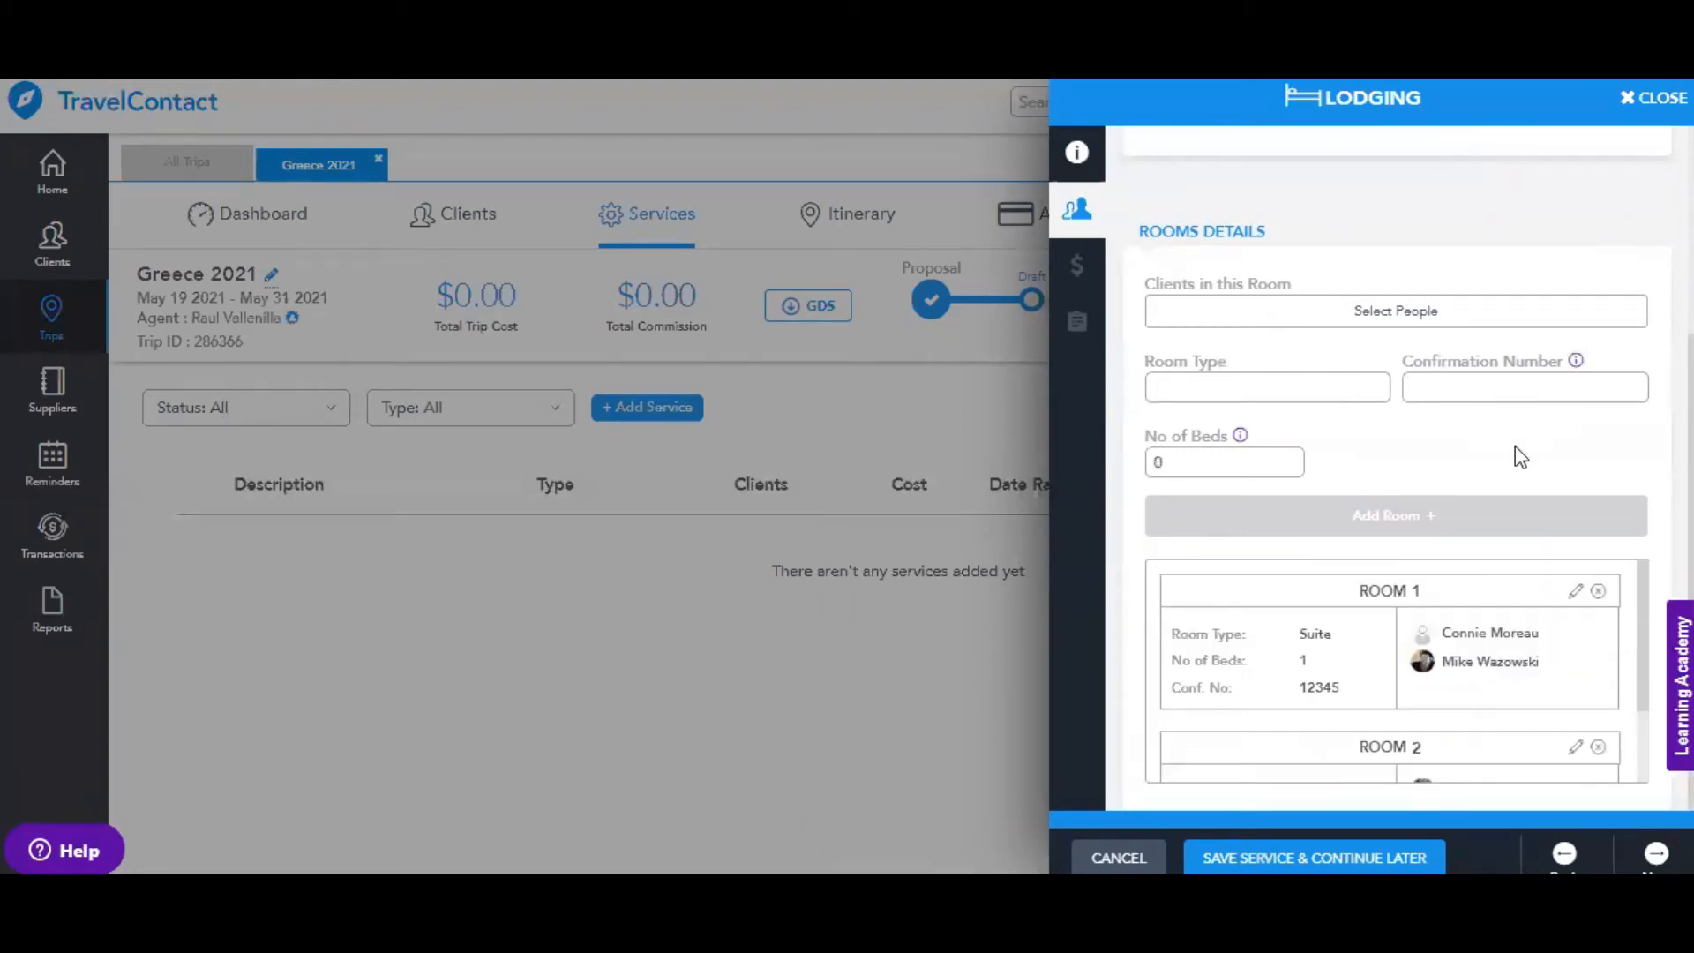
Save the lodging service and continue to its payment and cost details
scroll(1521, 456, up, 4)
scroll(1412, 776, up, 2)
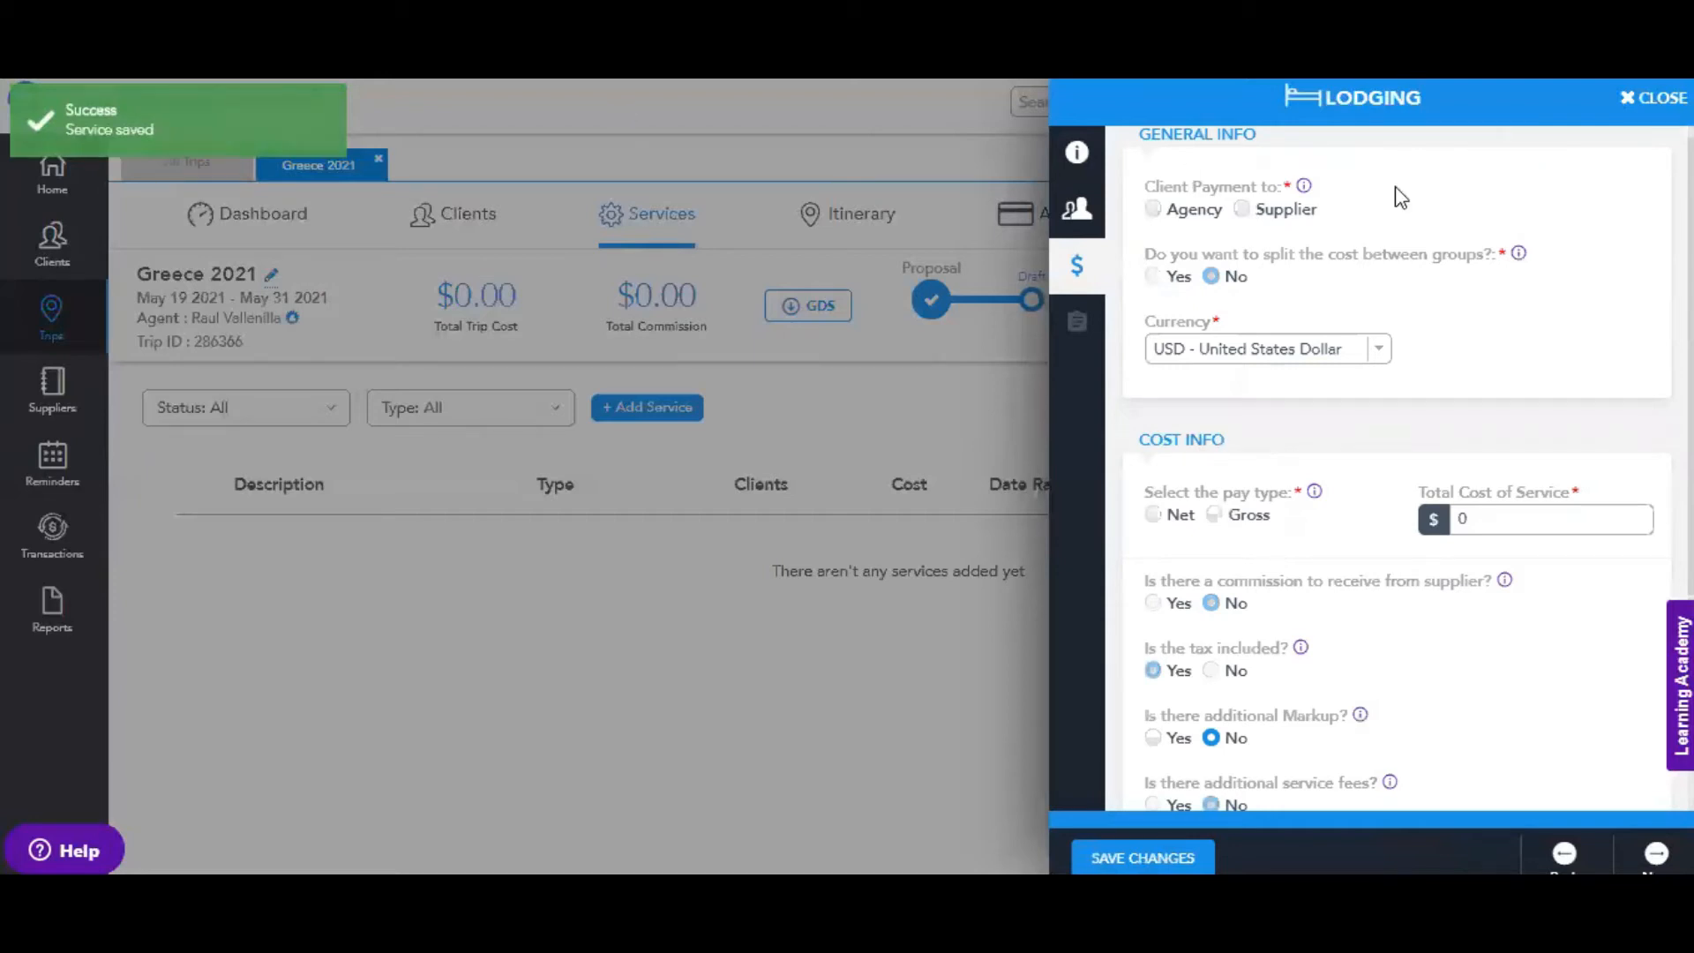
scroll(1401, 199, down, 1)
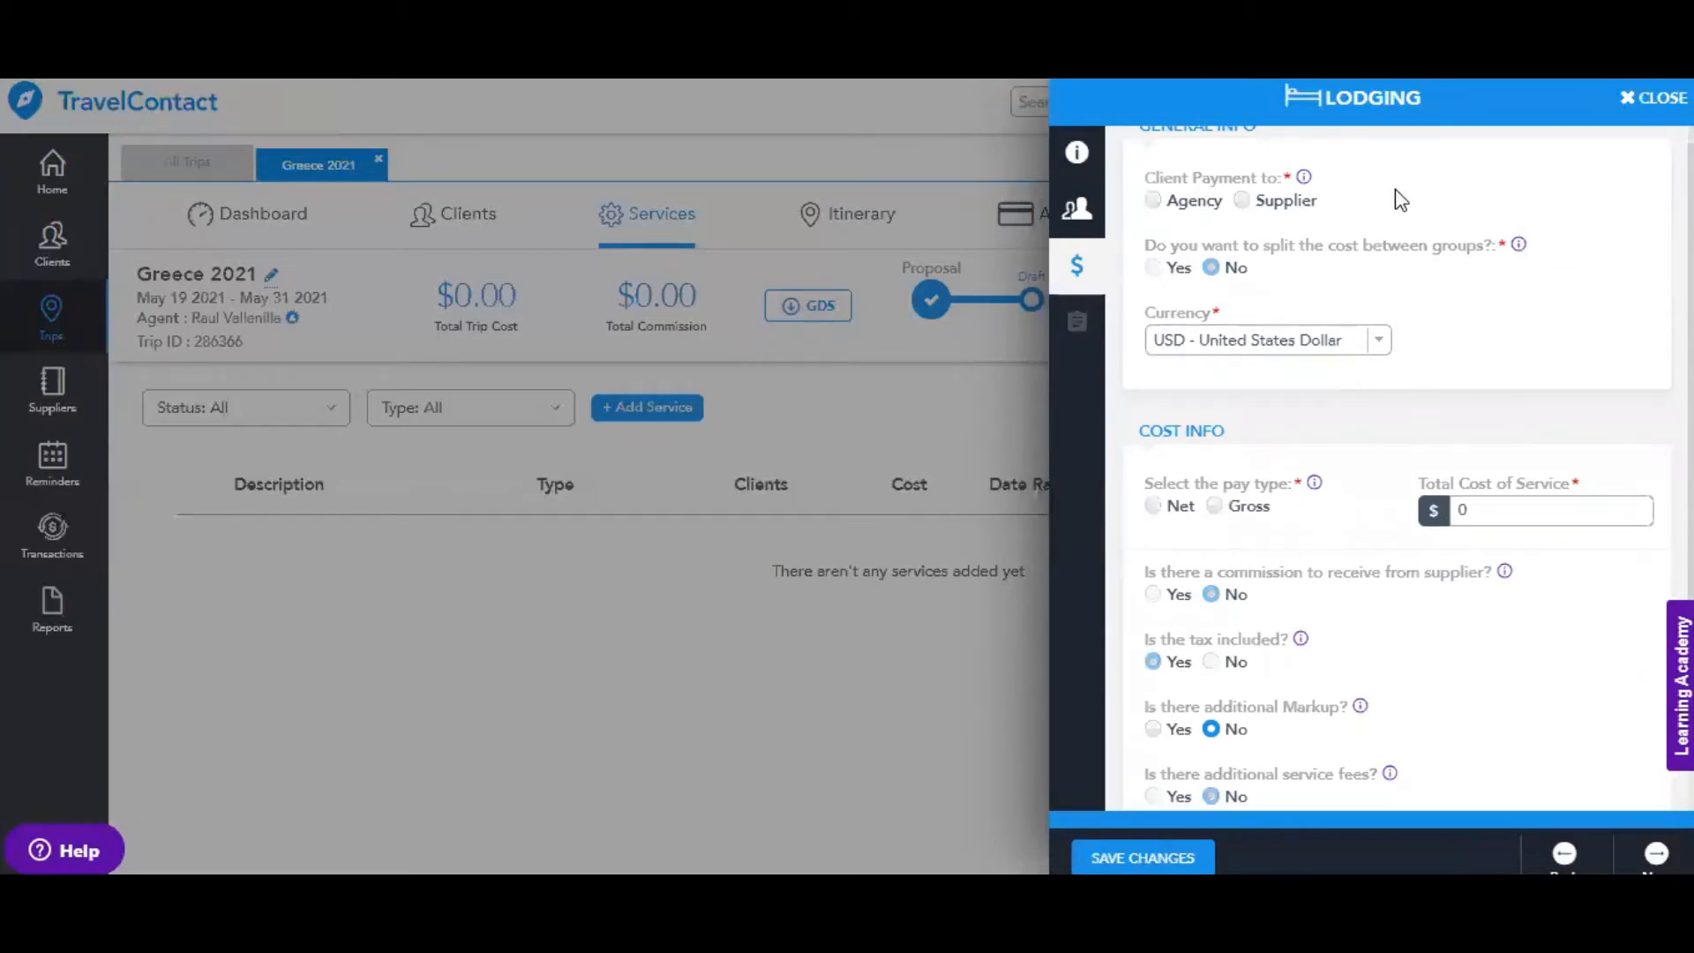
scroll(1402, 200, up, 1)
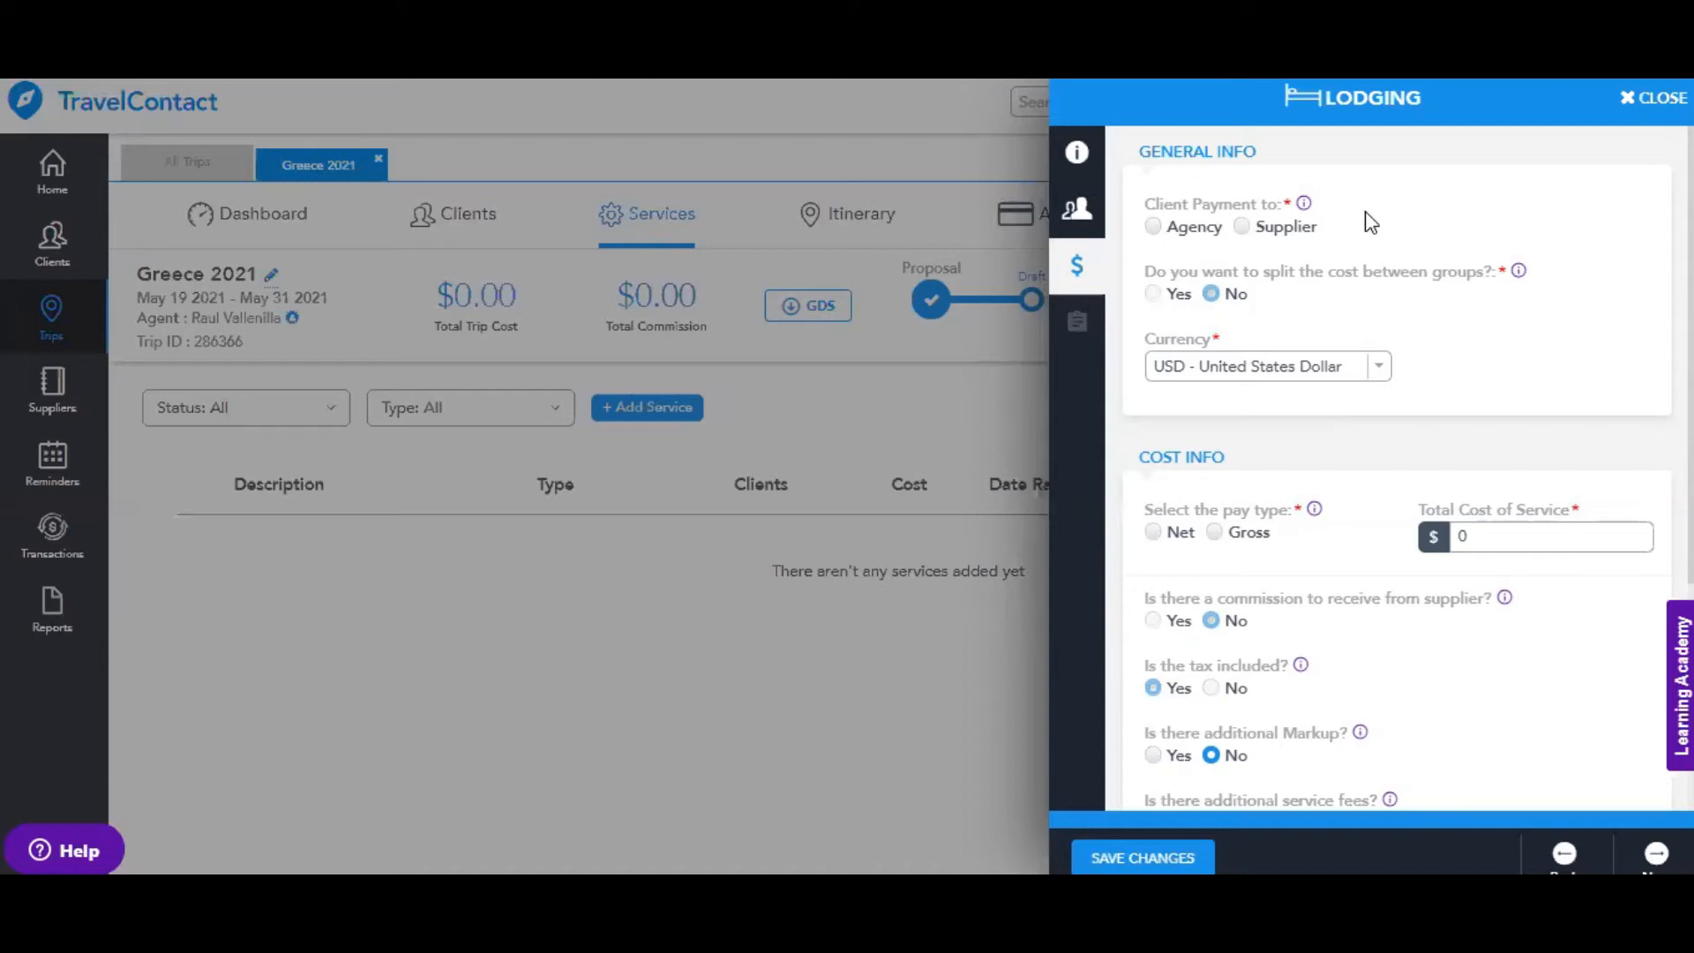
Set client payment to Agency and split the lodging cost evenly between both listed client groups
click(1155, 228)
click(1153, 294)
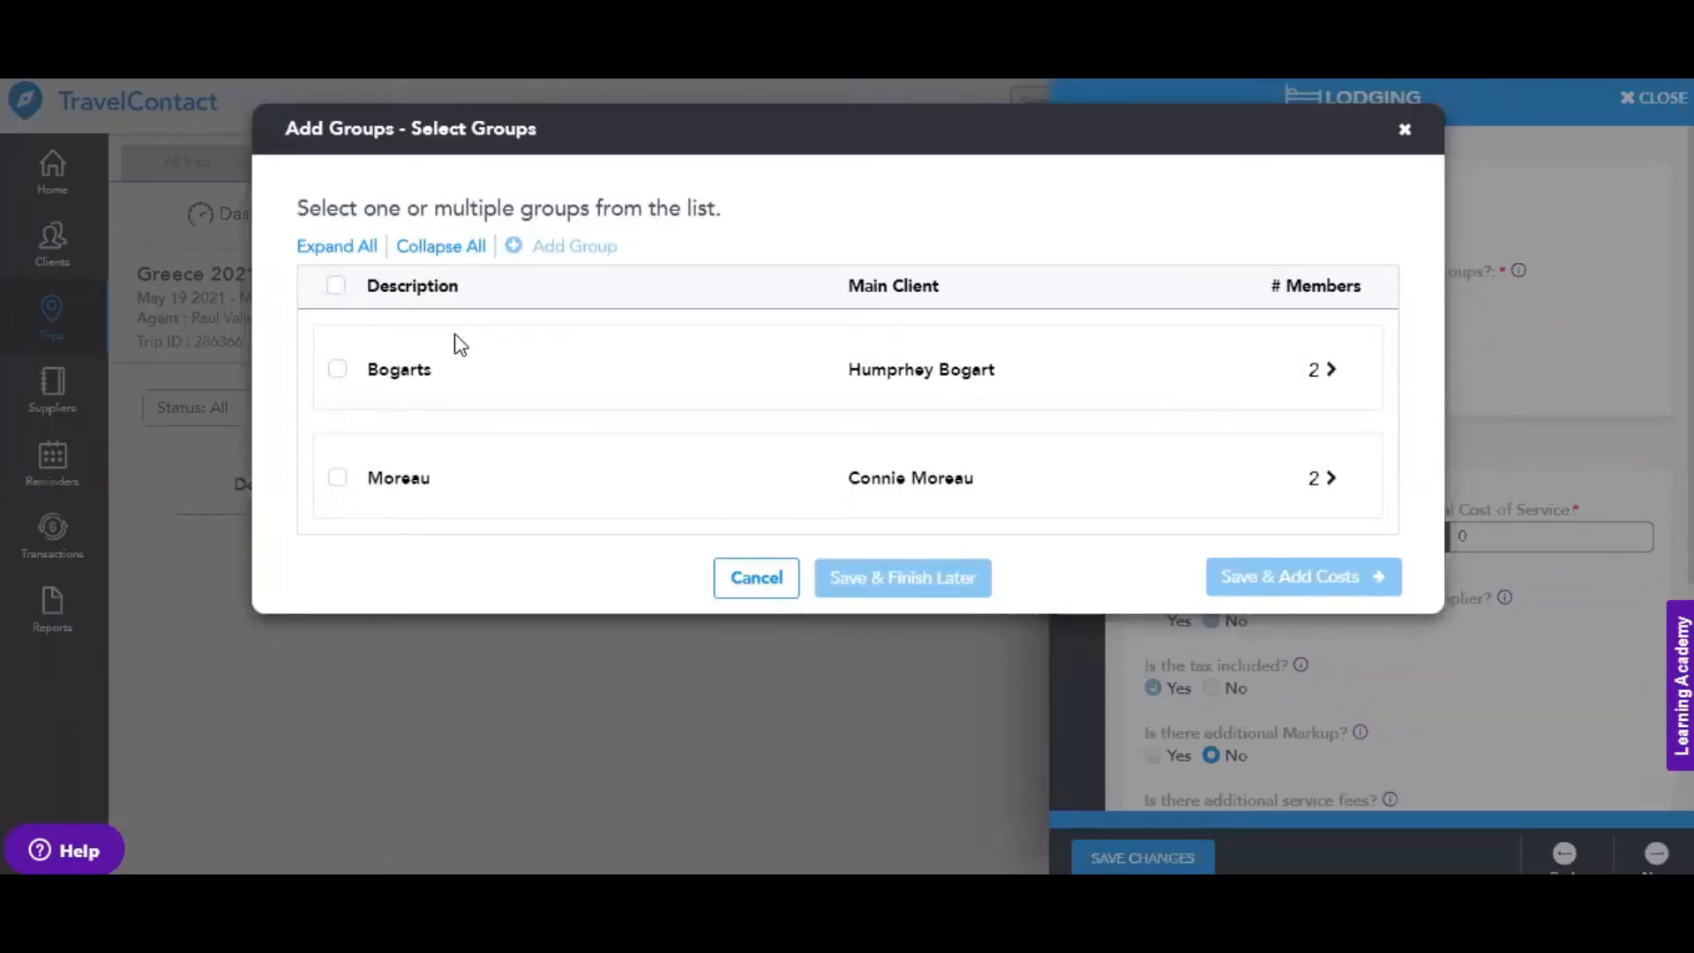
click(337, 369)
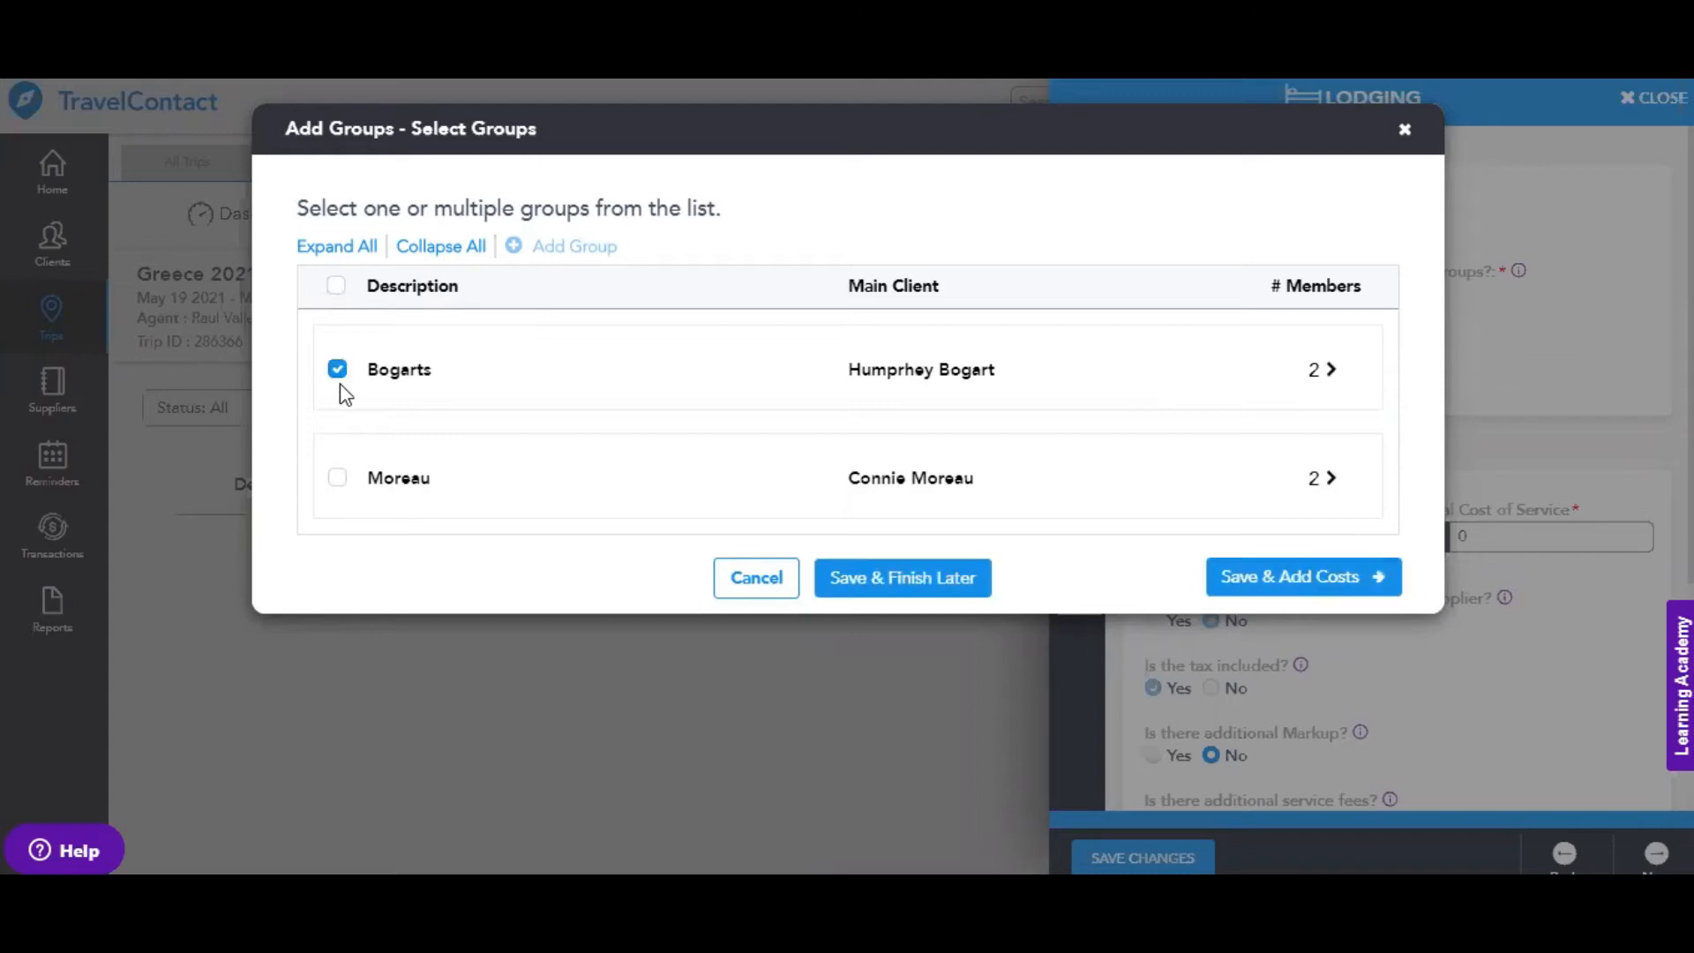
click(337, 478)
click(1240, 582)
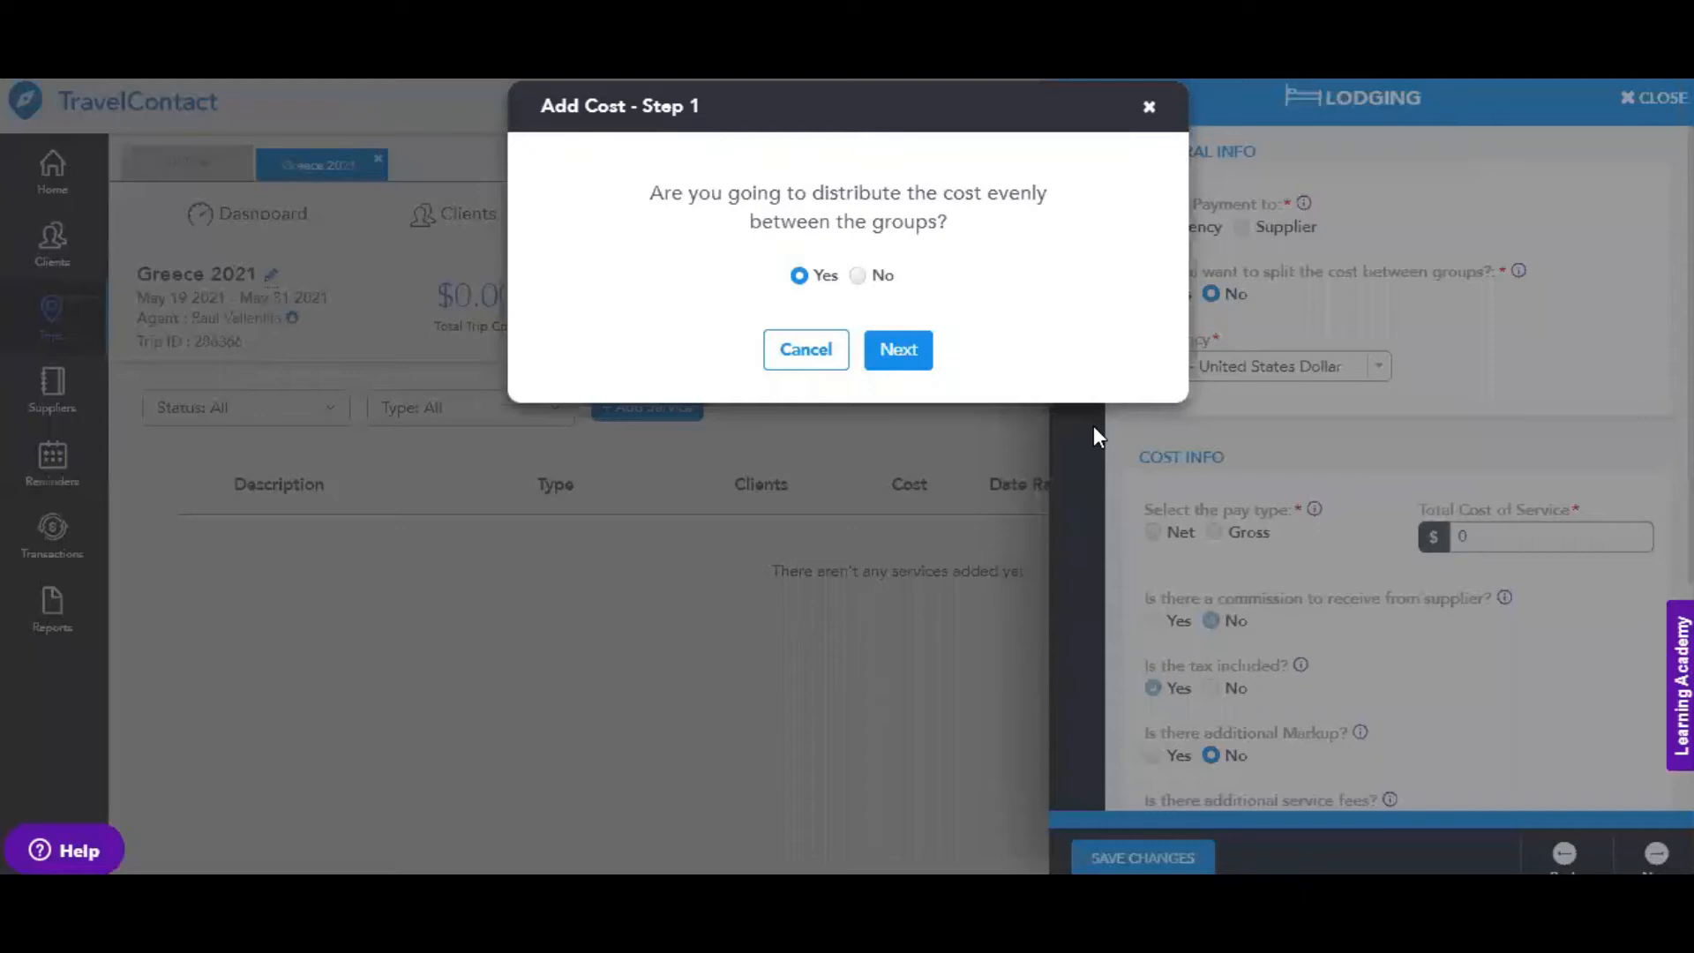
click(918, 359)
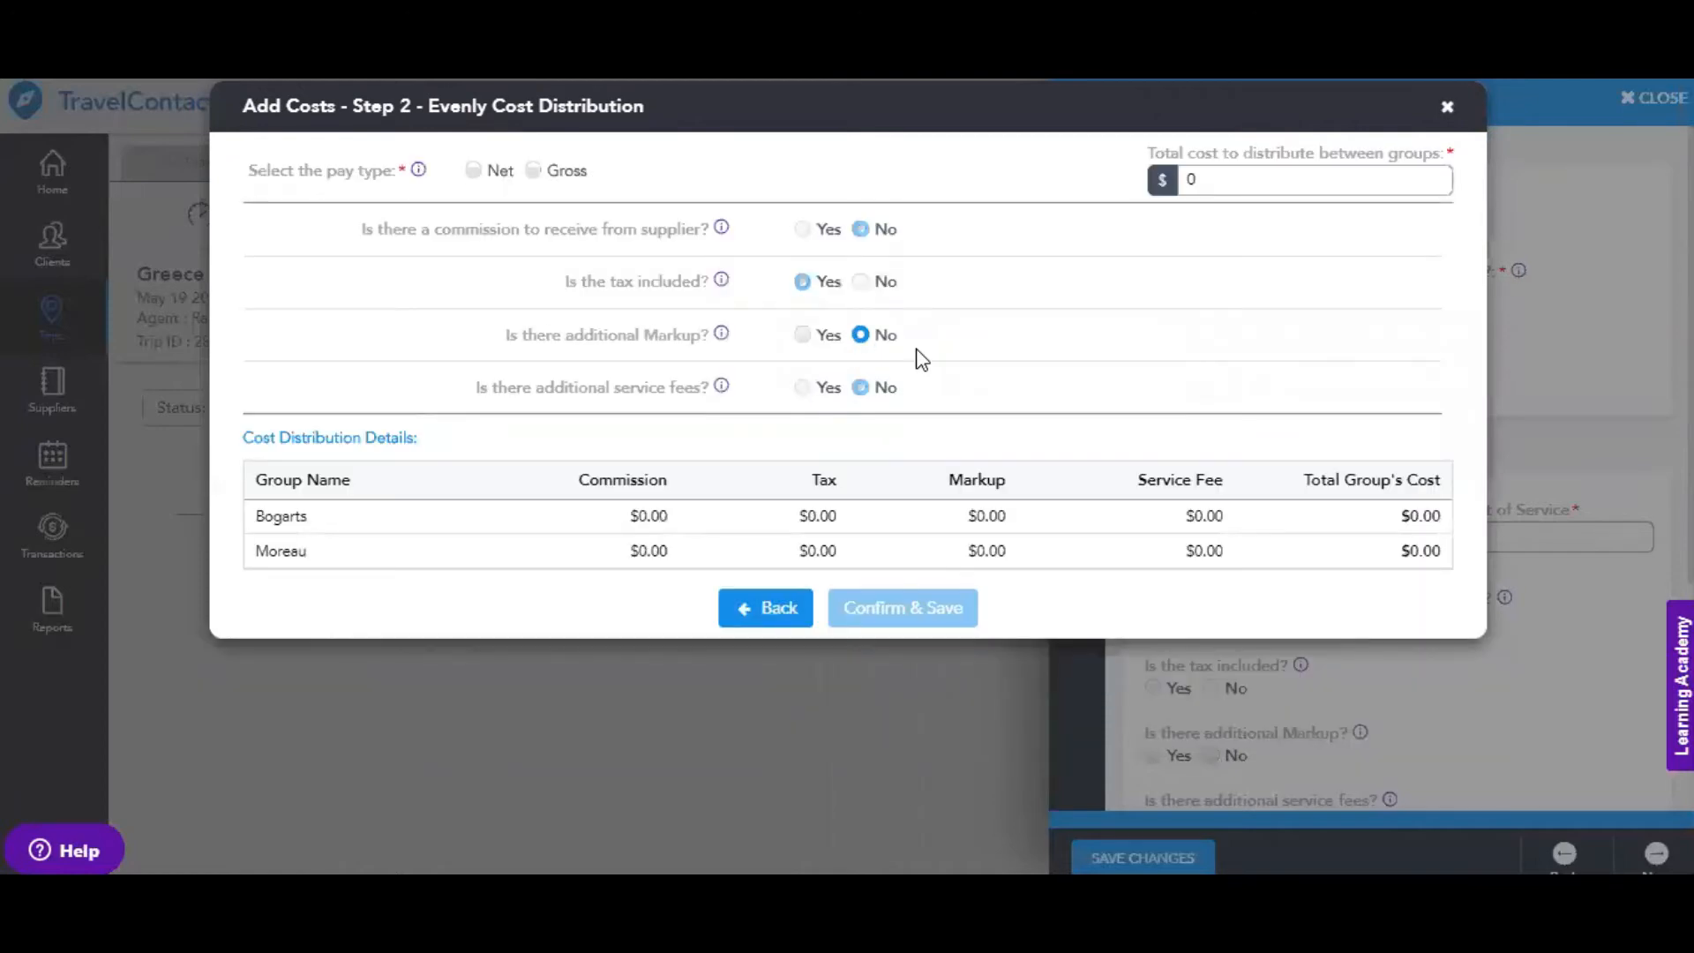
Set the pay type to Gross with commission by percentage, and the total cost to distribute to $12000
click(535, 172)
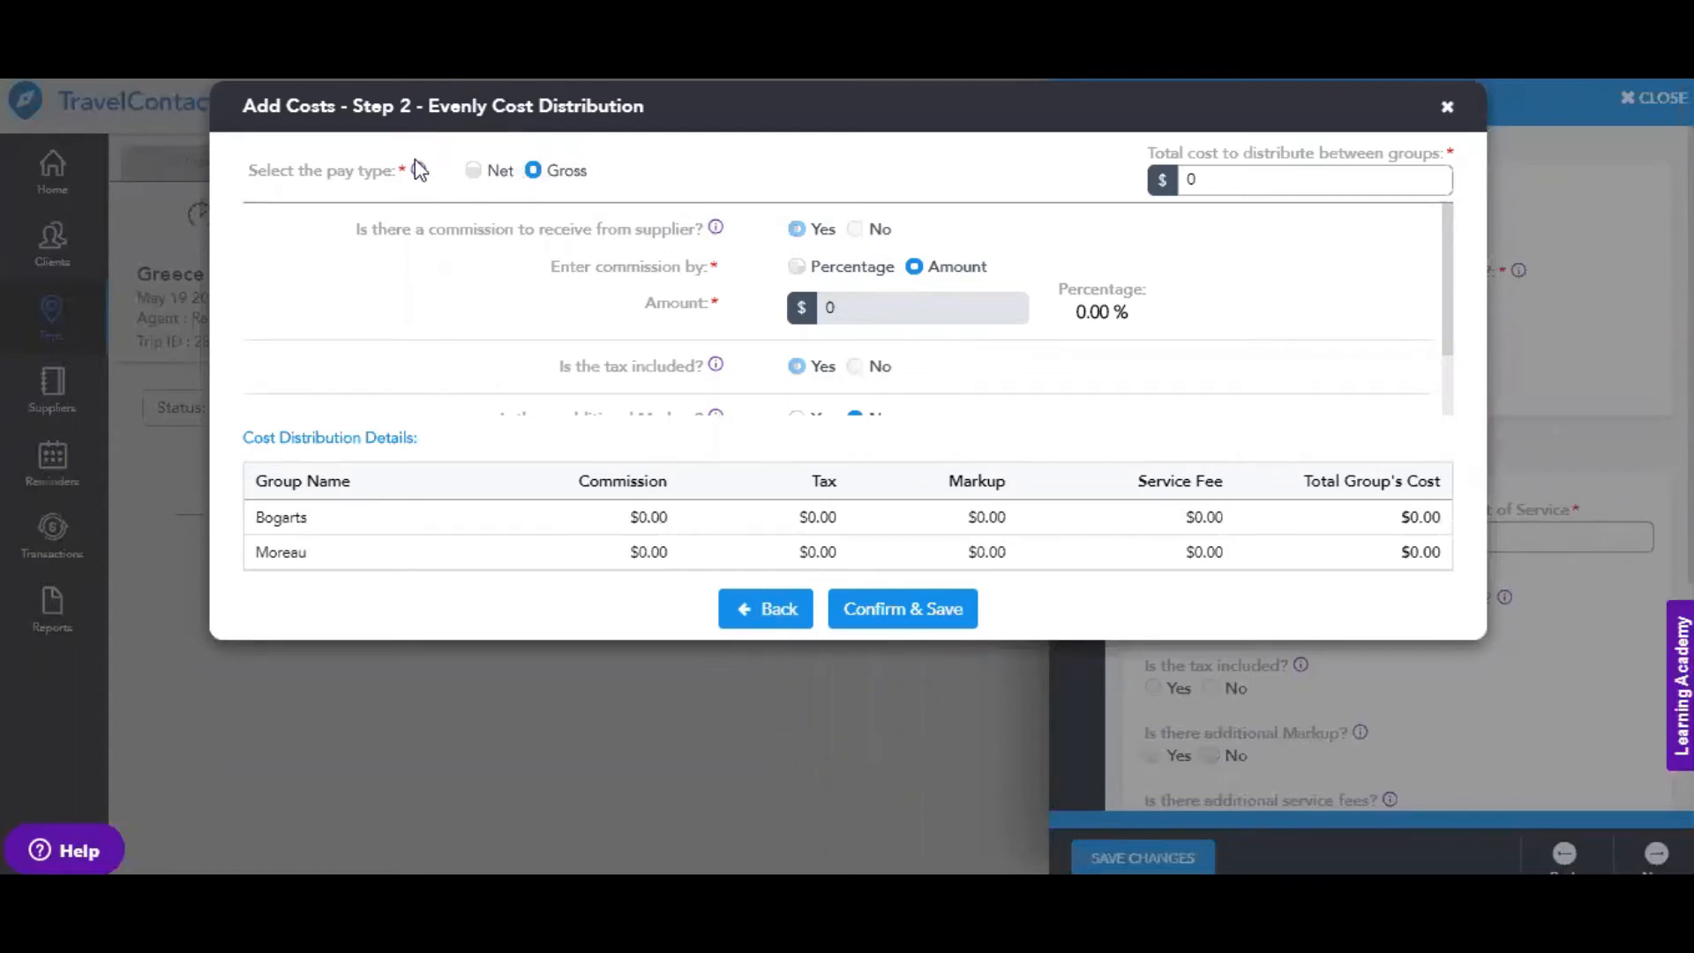
mouse_move(416, 174)
click(799, 268)
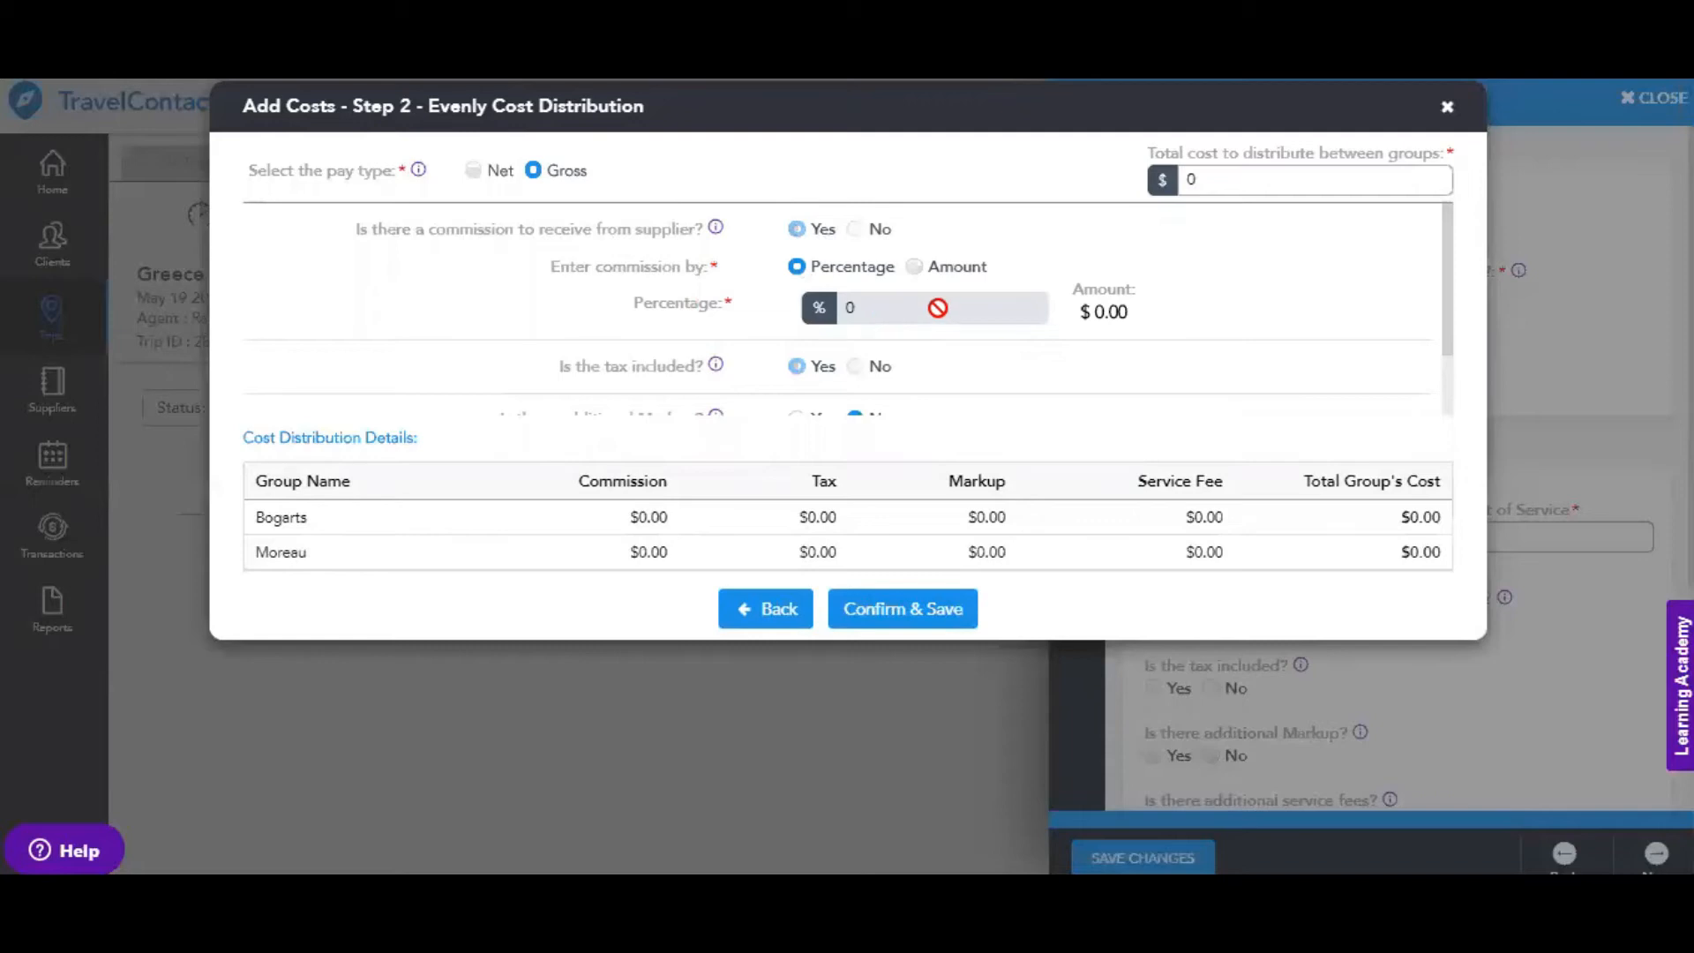
click(1281, 175)
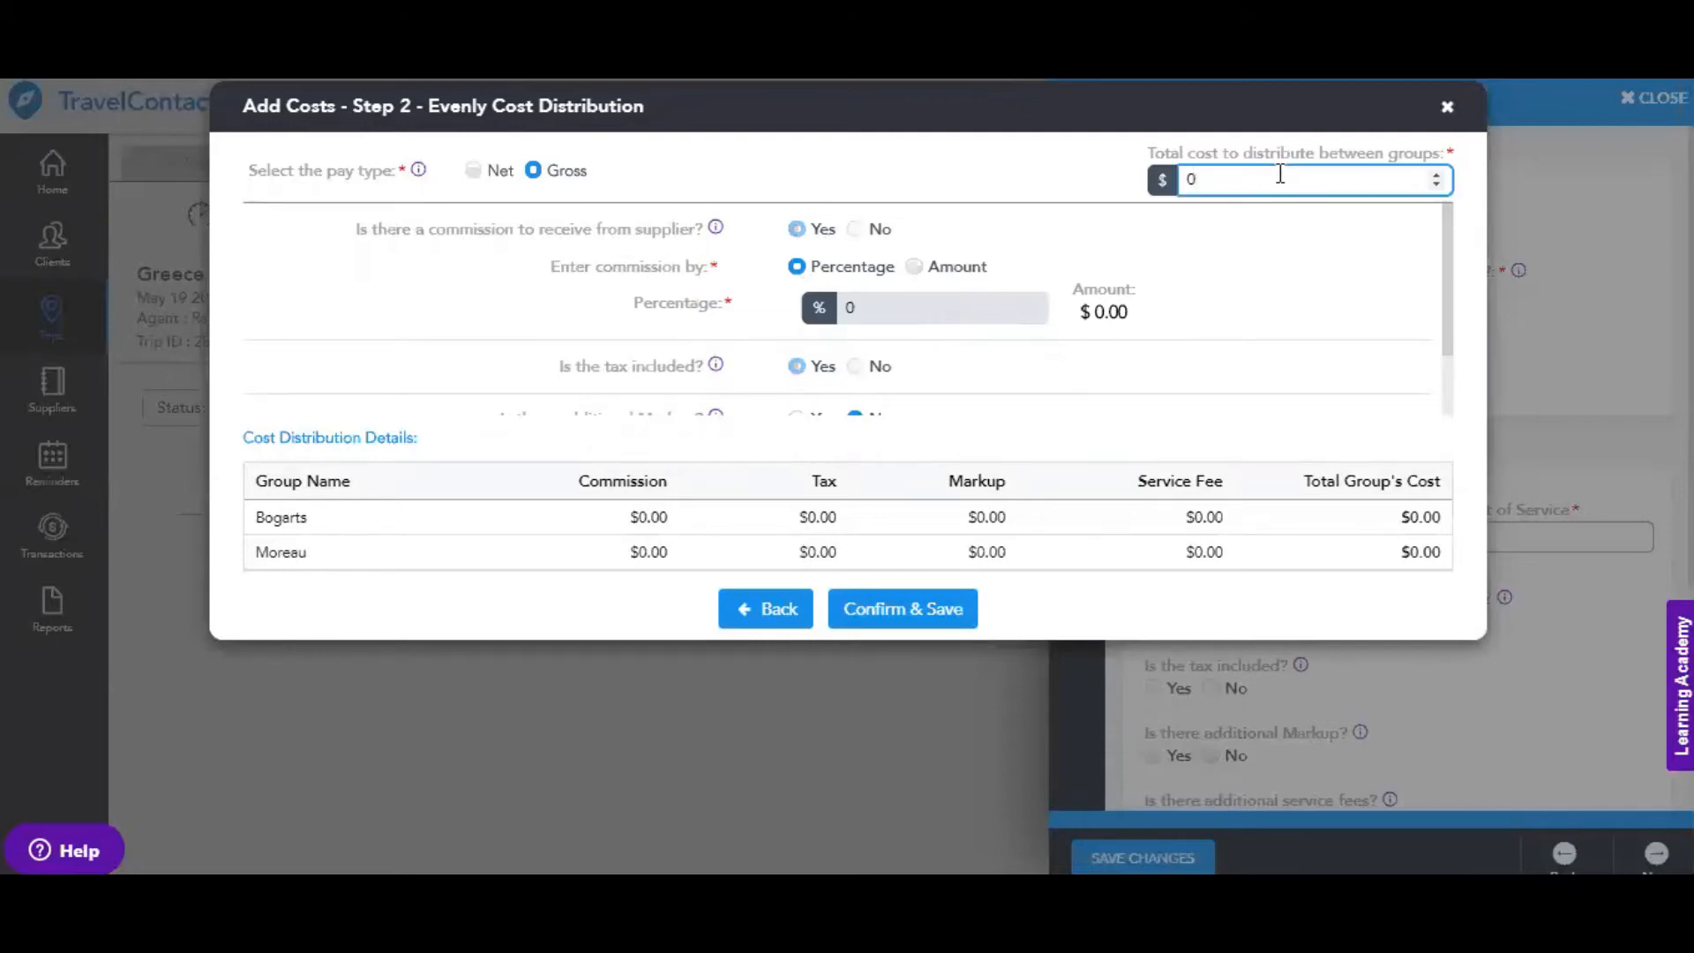
key(BackSpace)
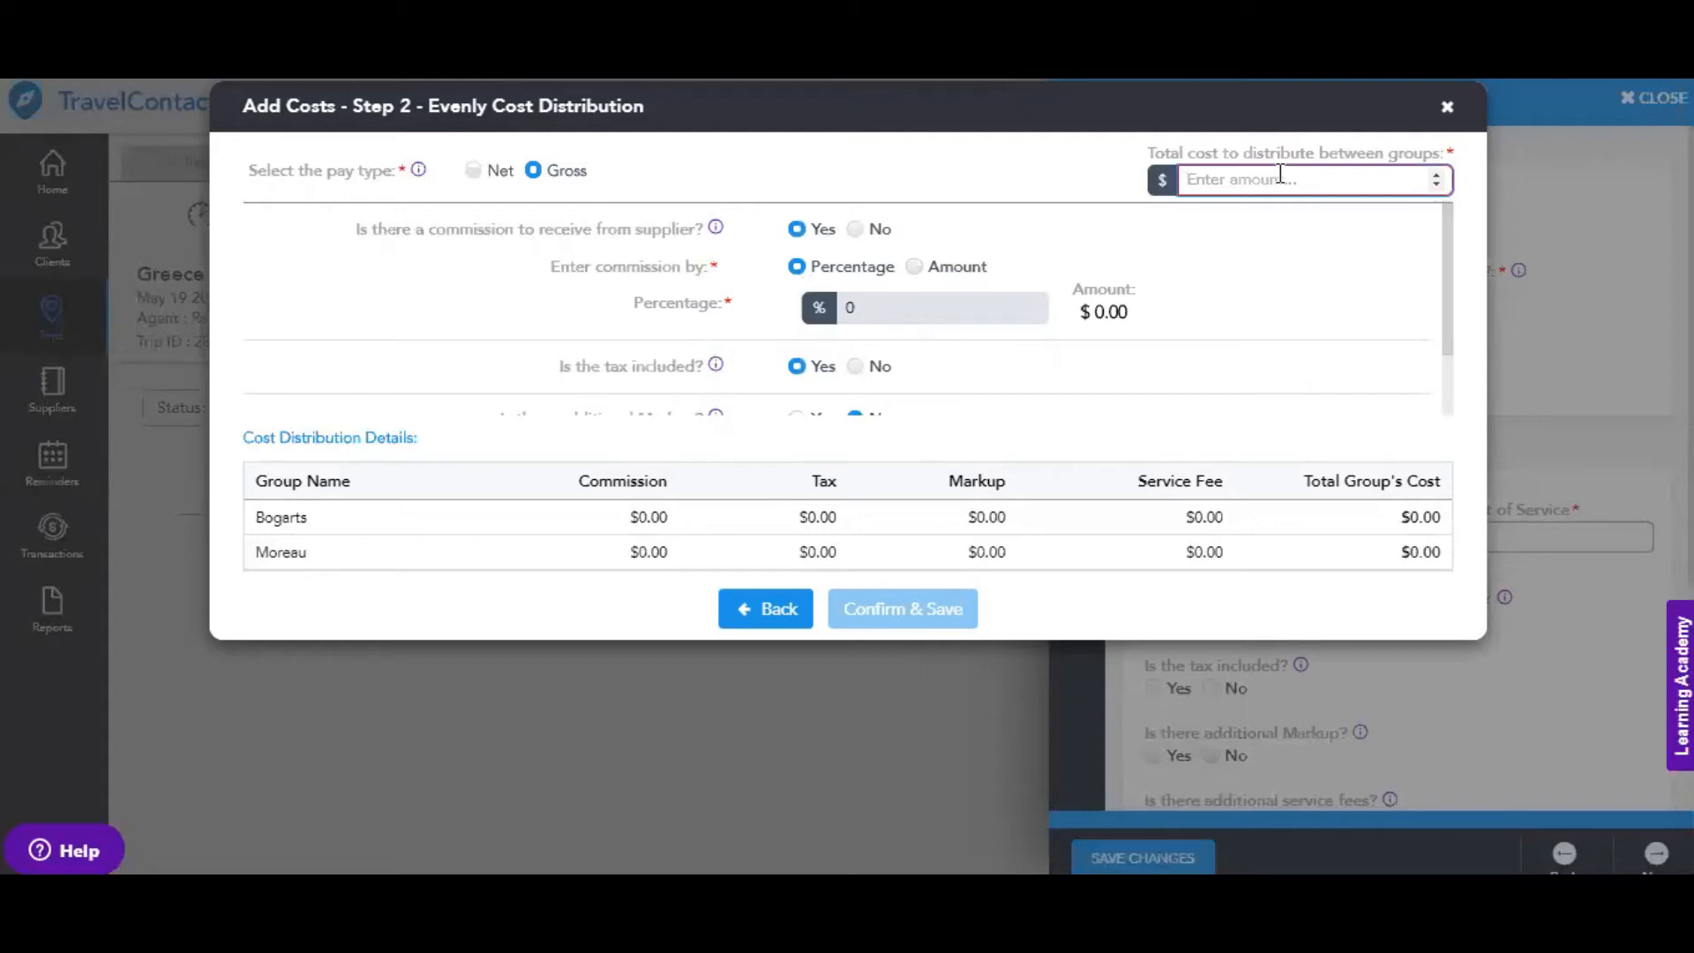
text(12000)
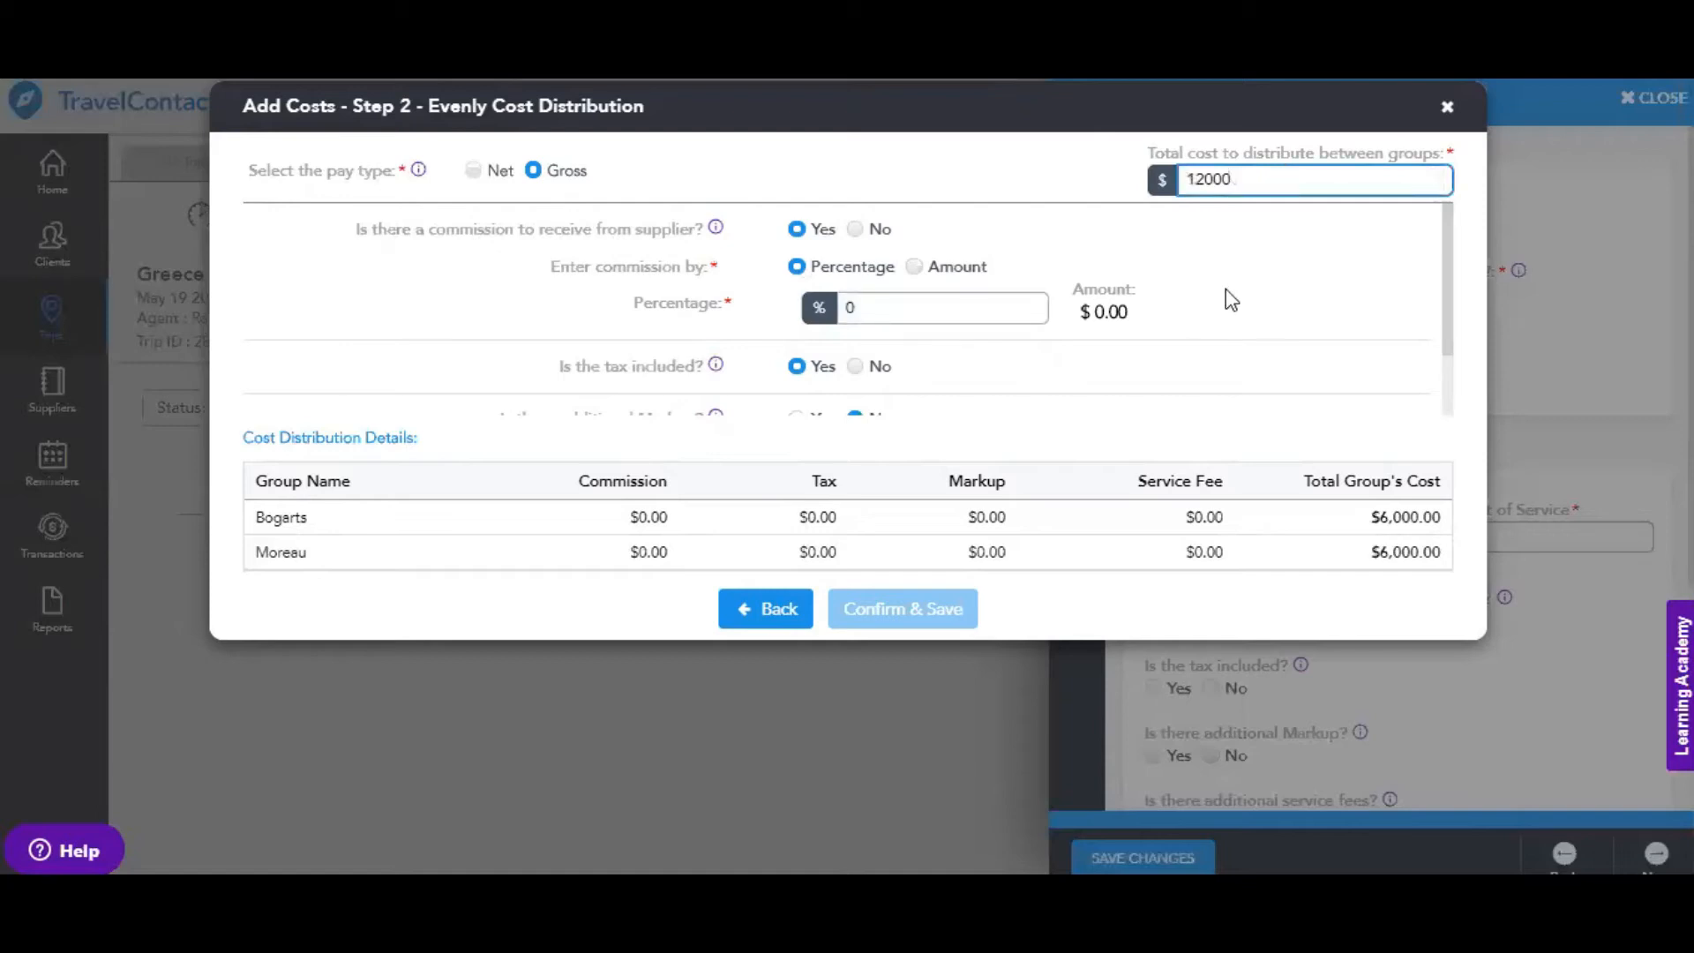
Set the supplier commission to 20 percent for the evenly distributed cost
click(874, 311)
key(BackSpace)
text(20)
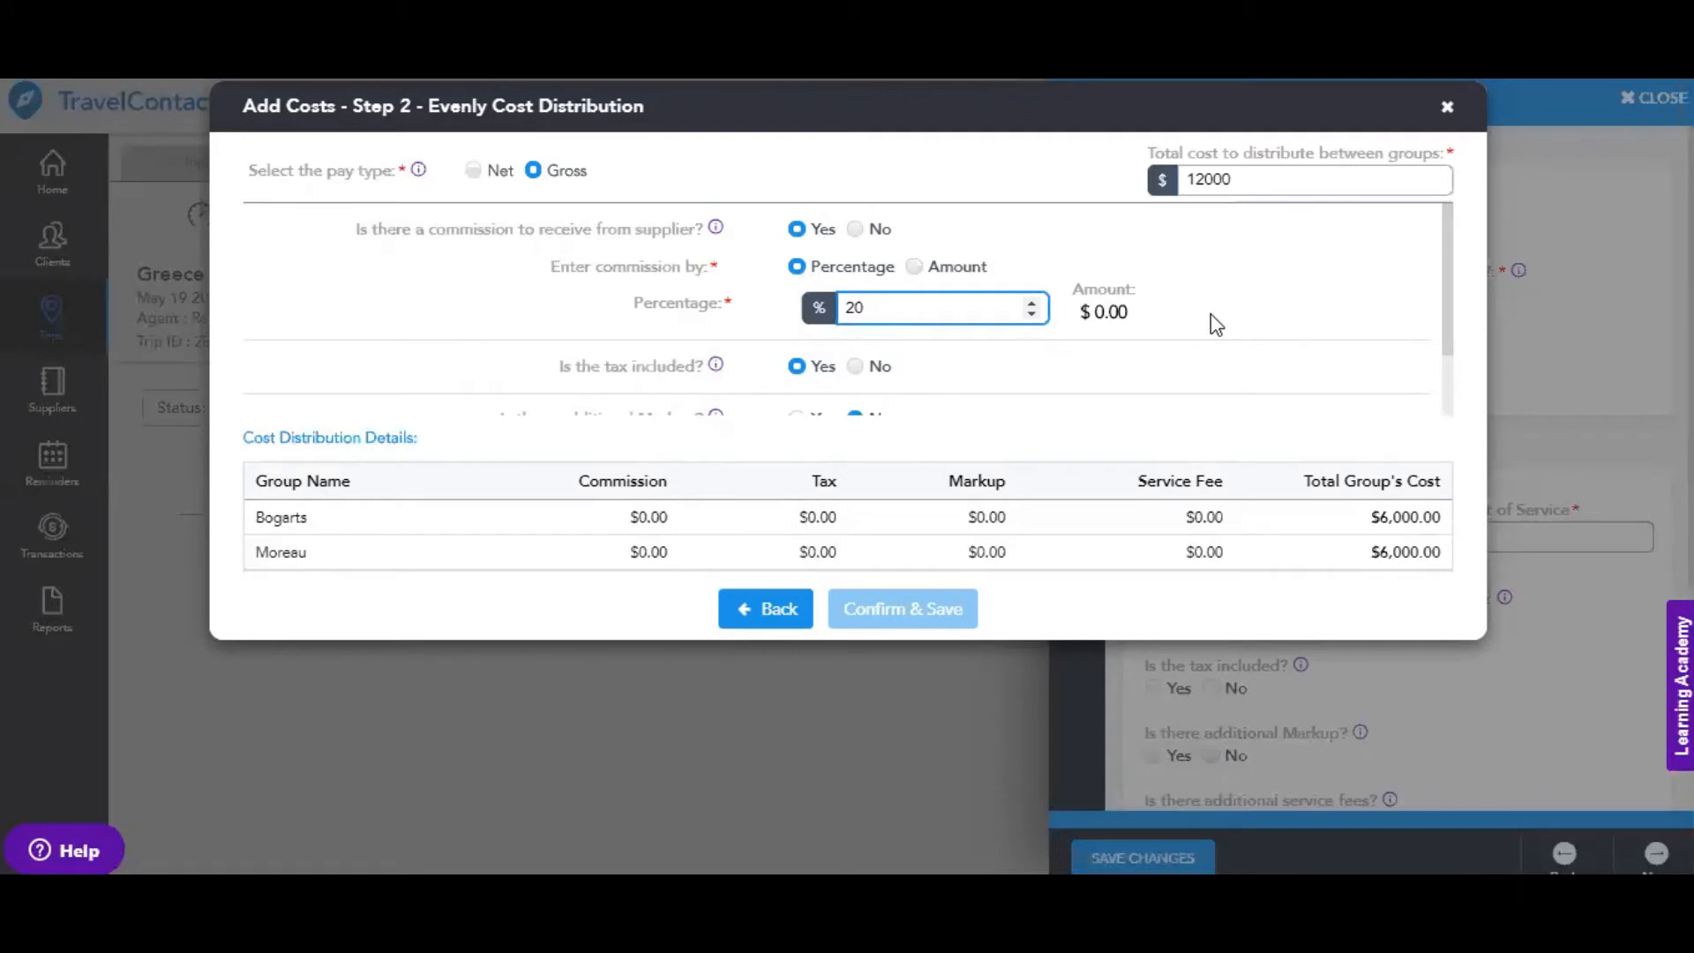
click(1216, 325)
scroll(1216, 325, down, 2)
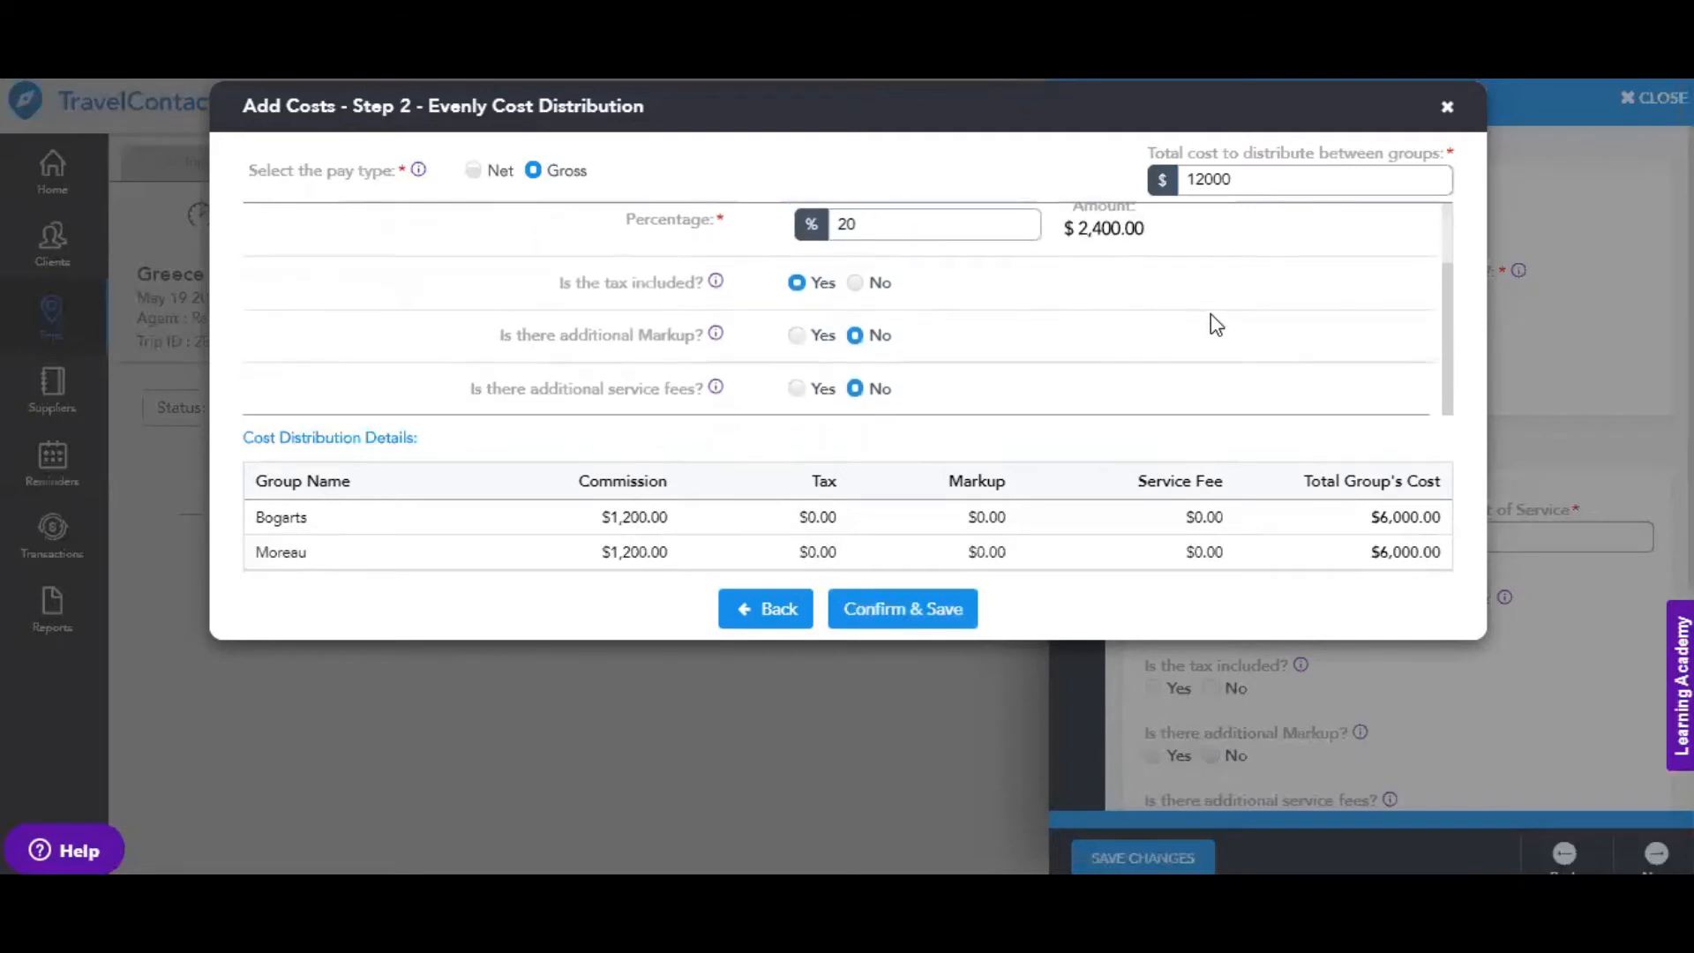
Enable additional markup for the evenly distributed lodging cost and set its amount to $1000
click(799, 334)
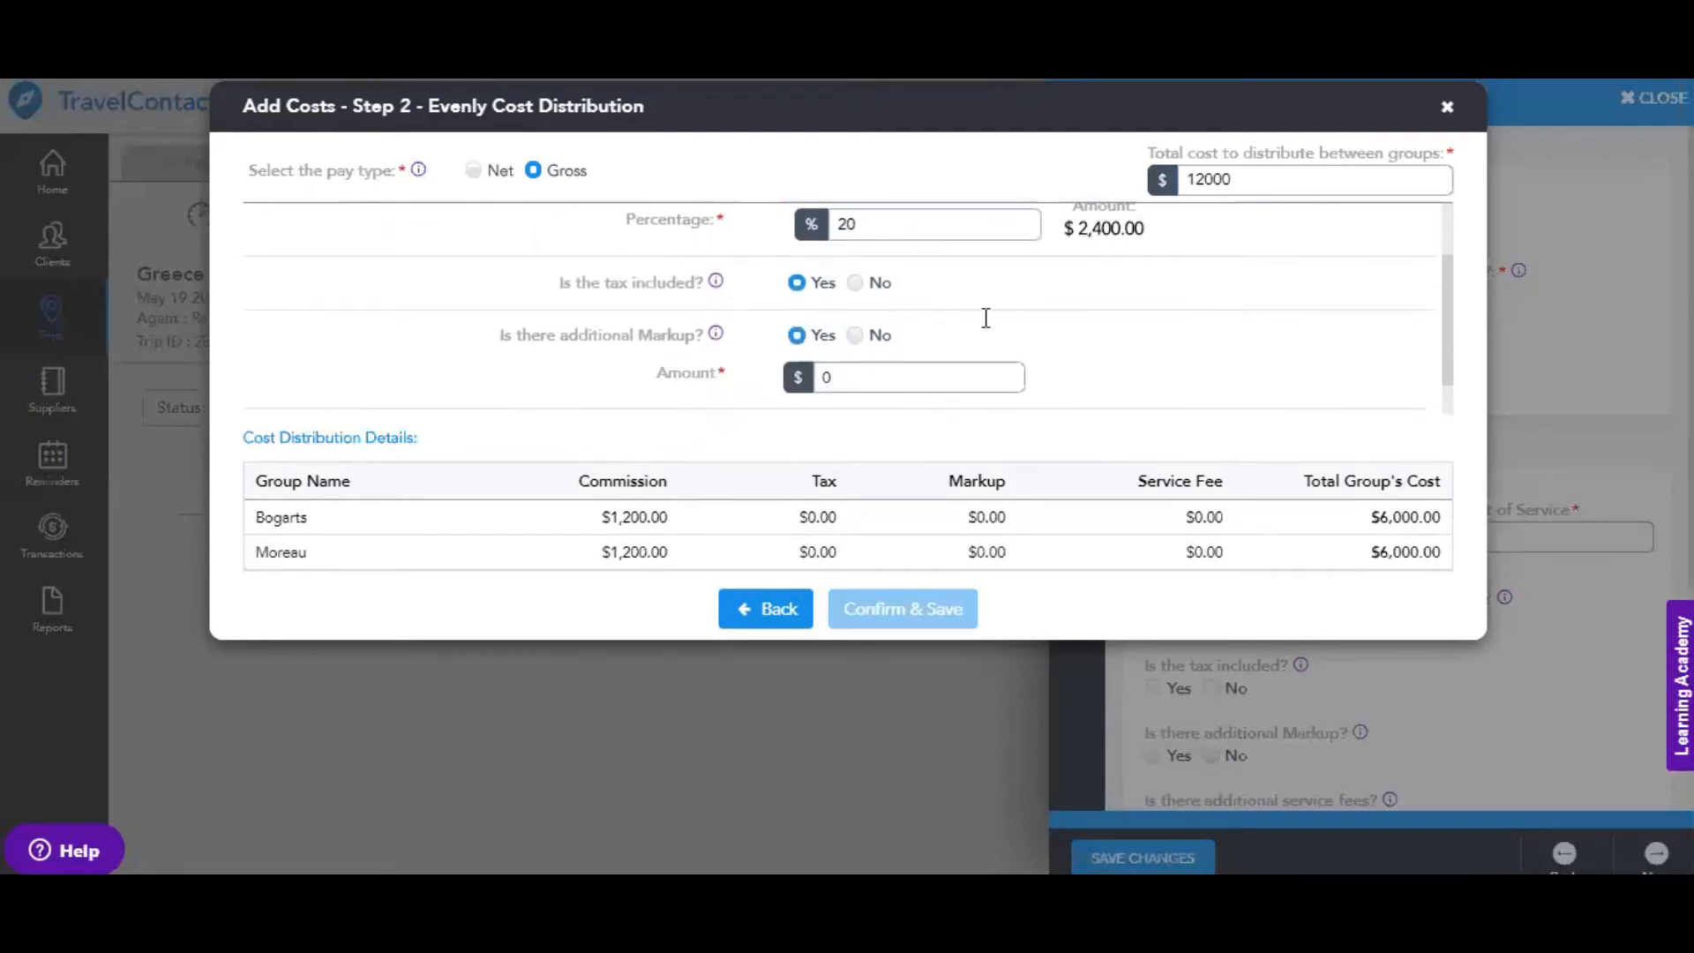
scroll(1066, 316, down, 1)
click(956, 320)
key(BackSpace)
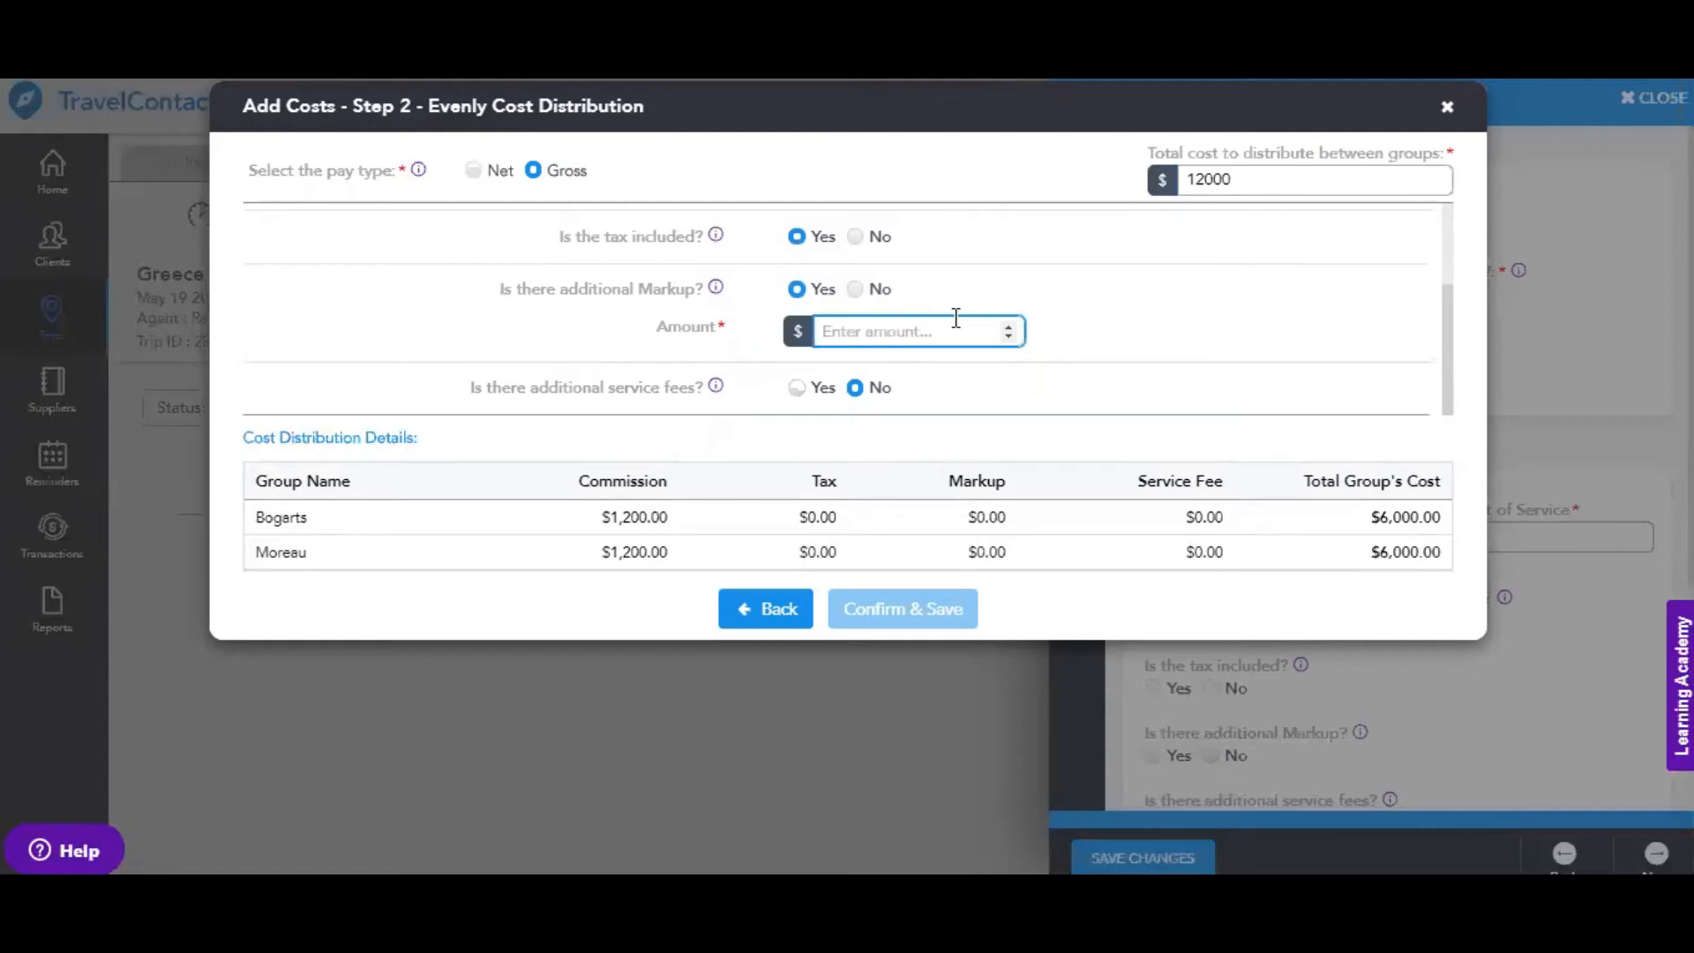
text(1000)
click(1161, 379)
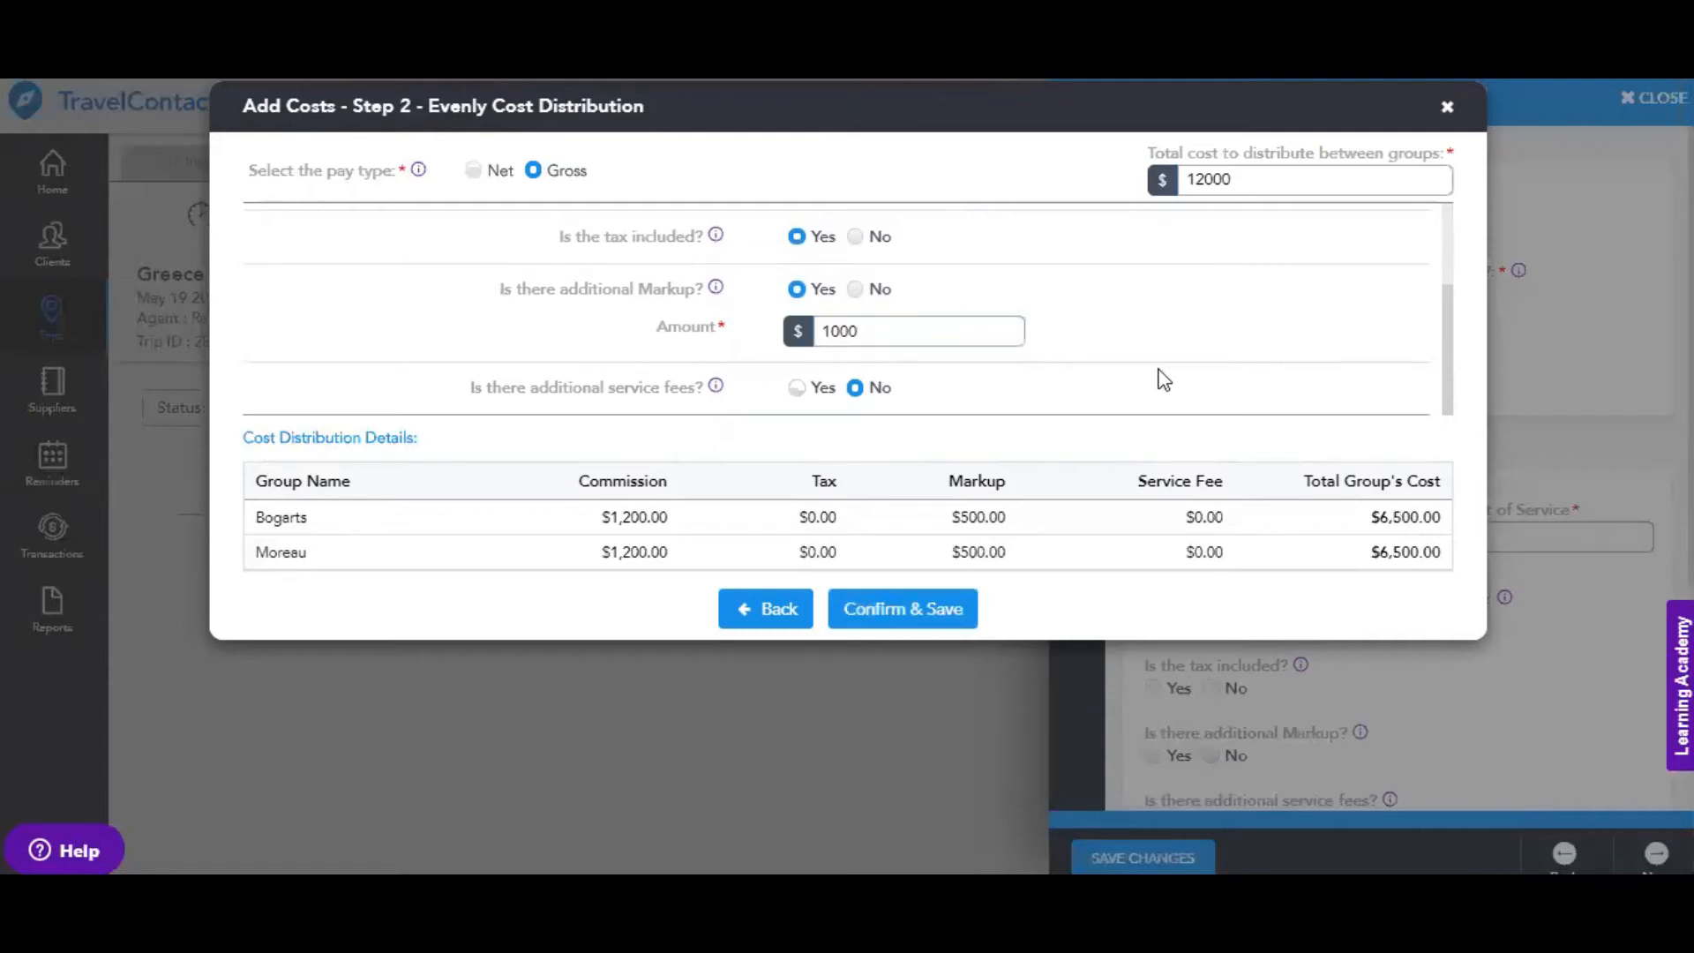
Add a service fee of 7 percent paid to Agency, and confirm and save the evenly distributed costs
click(799, 389)
scroll(1183, 314, down, 2)
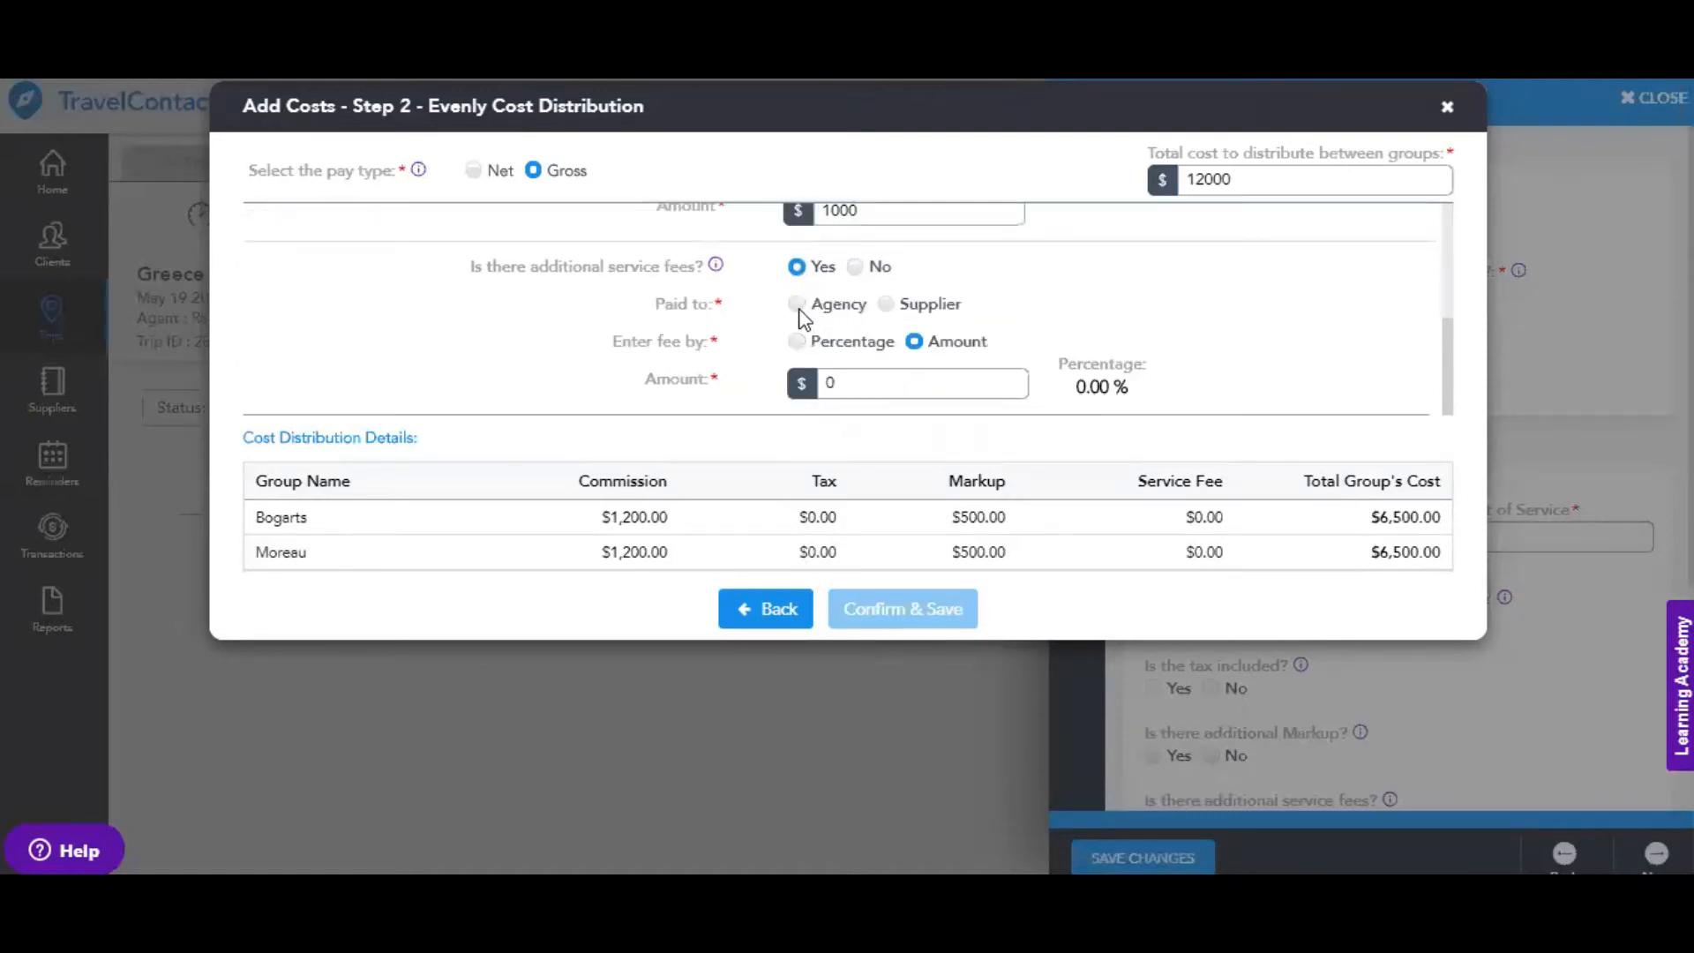
click(799, 305)
click(798, 341)
click(866, 383)
key(BackSpace)
text(87)
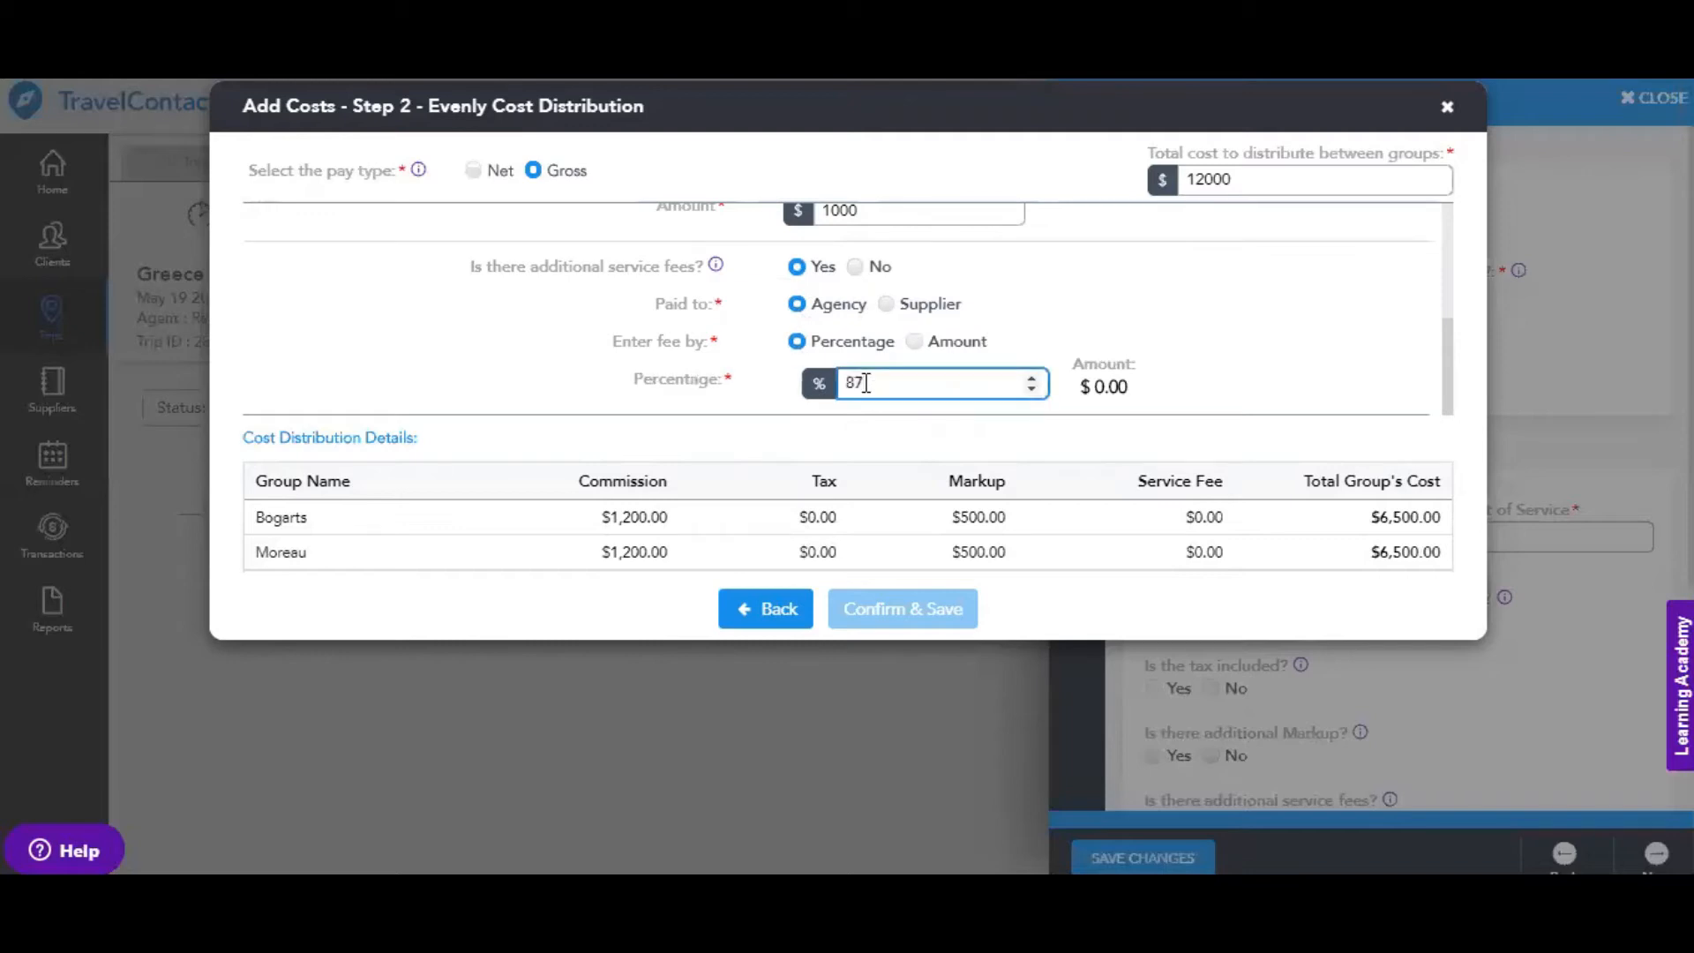
key(BackSpace)
key(BackSpace)
text(7)
click(1254, 383)
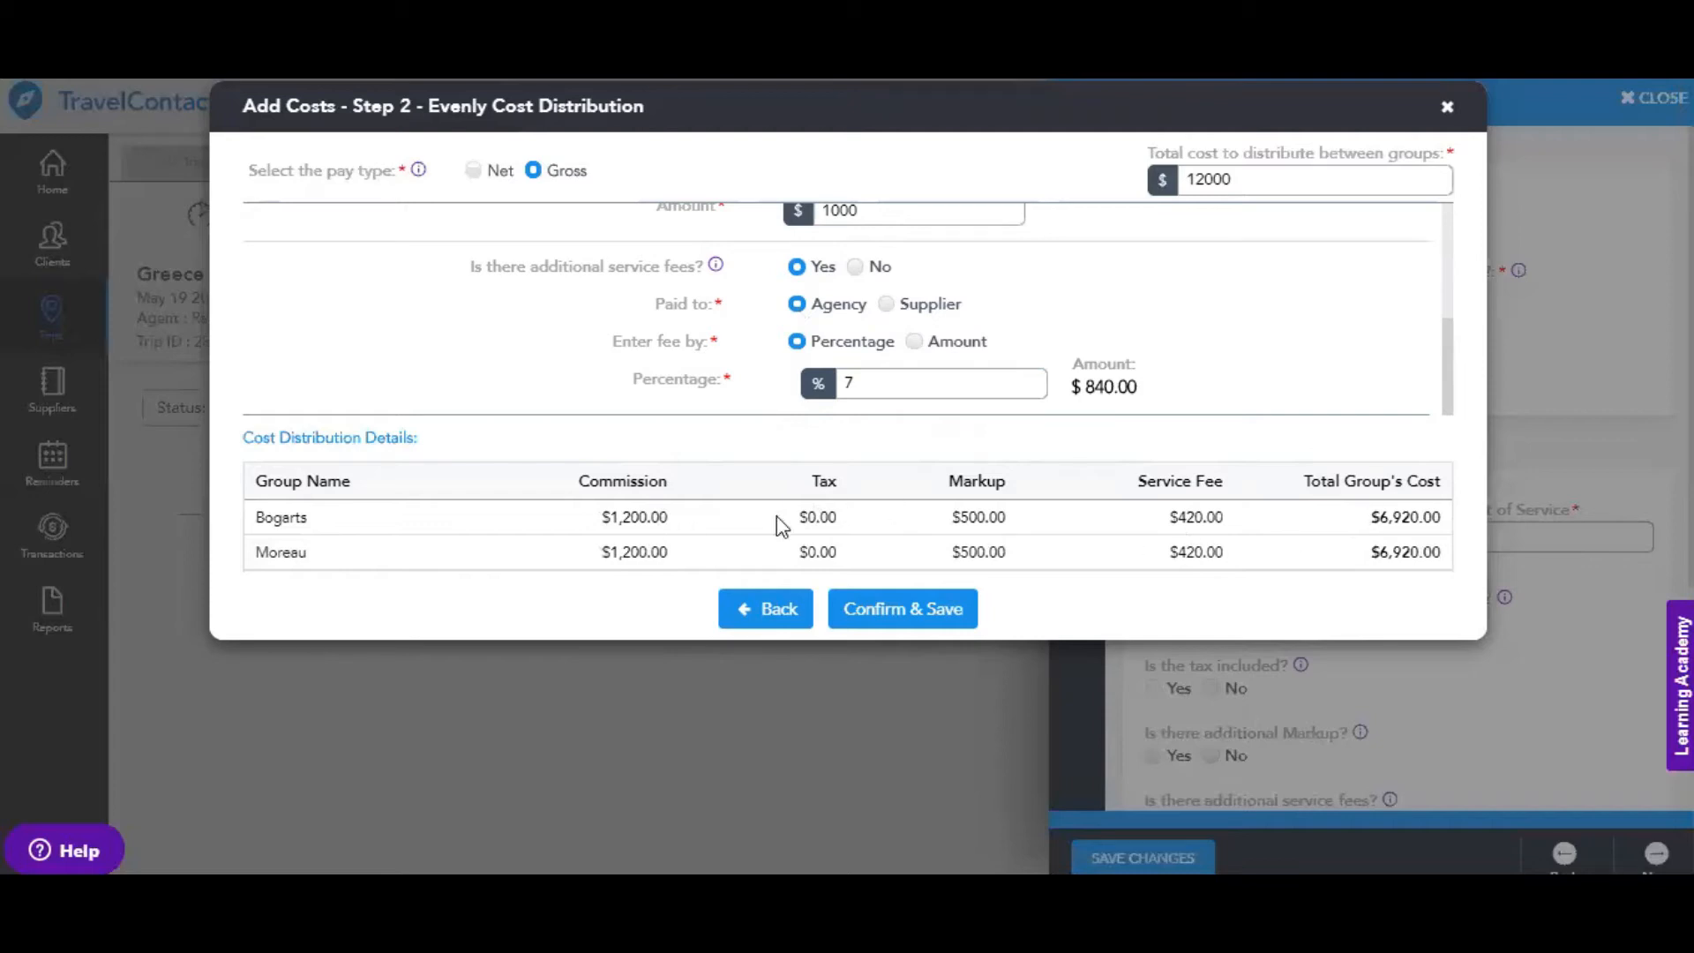
click(893, 616)
click(914, 616)
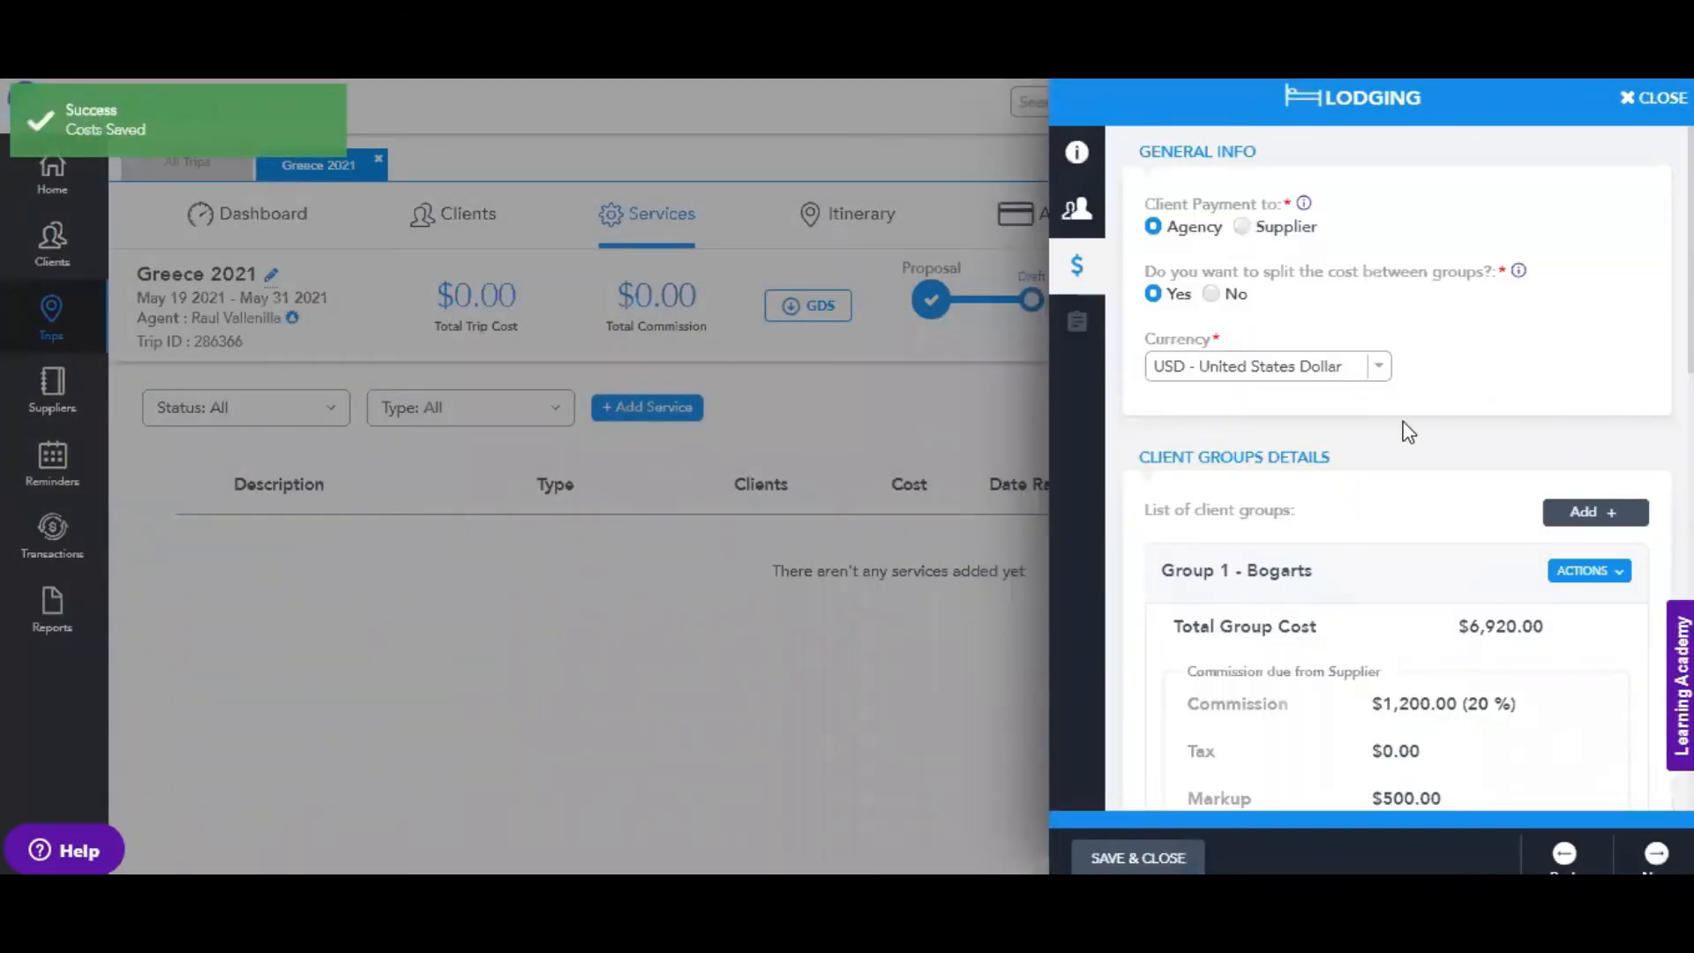
Review the saved cost and commission breakdown of each client group and the lodging totals
scroll(1408, 431, down, 2)
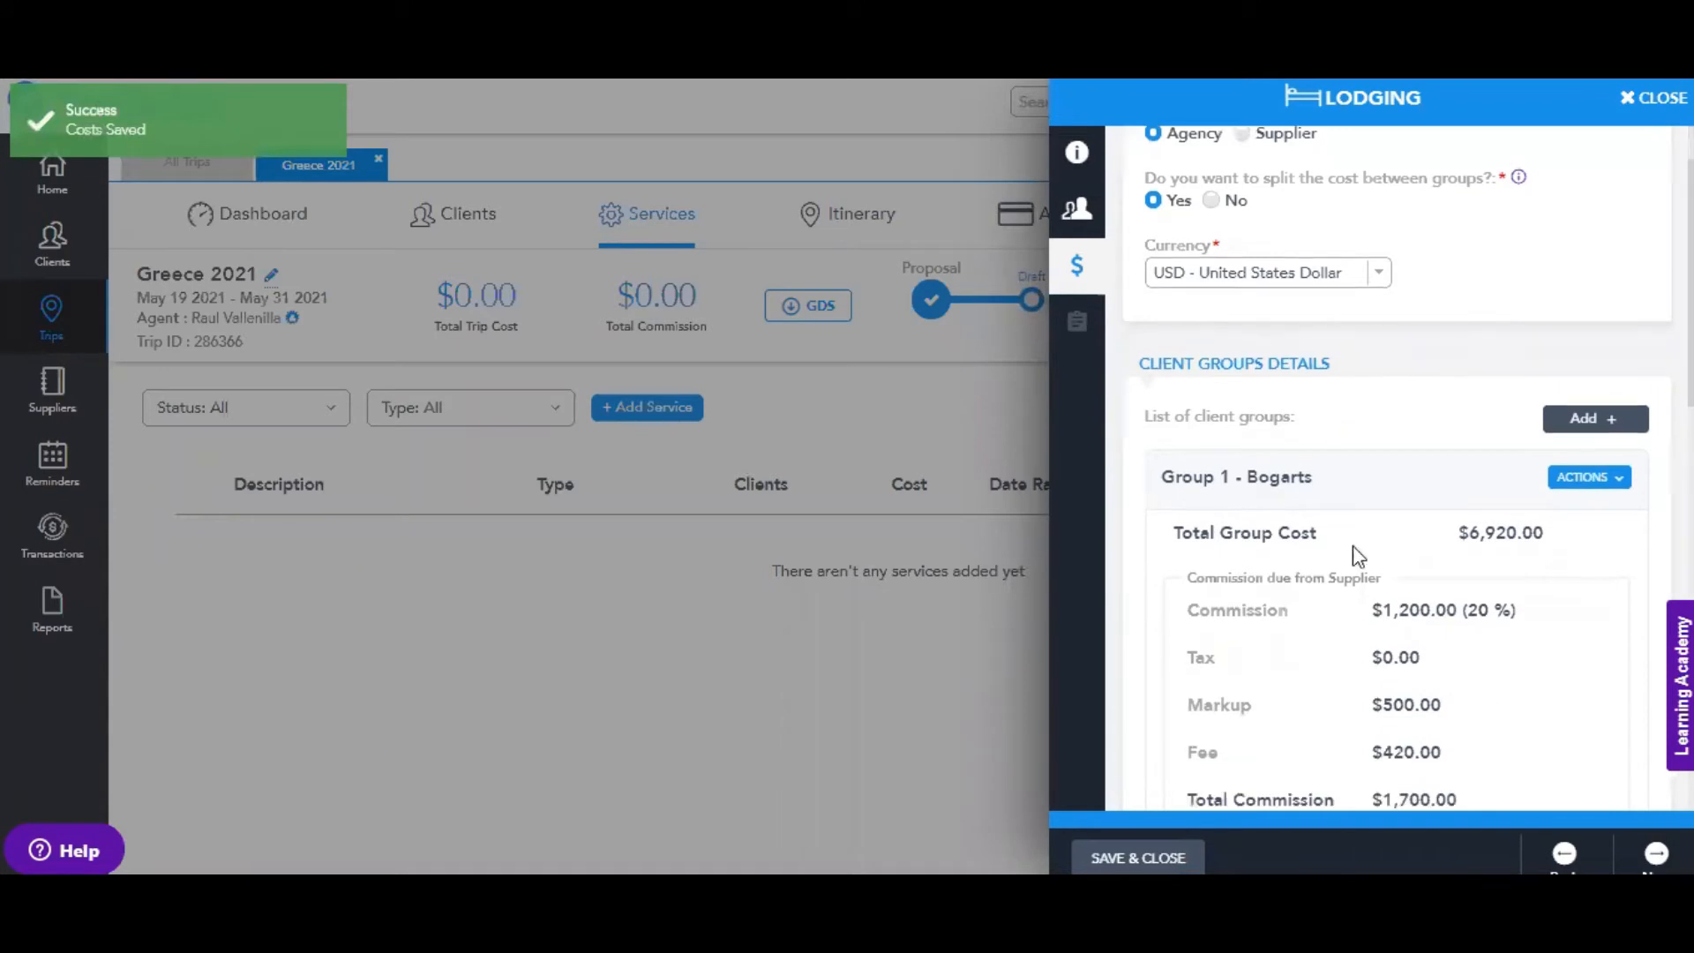
scroll(1423, 593, down, 5)
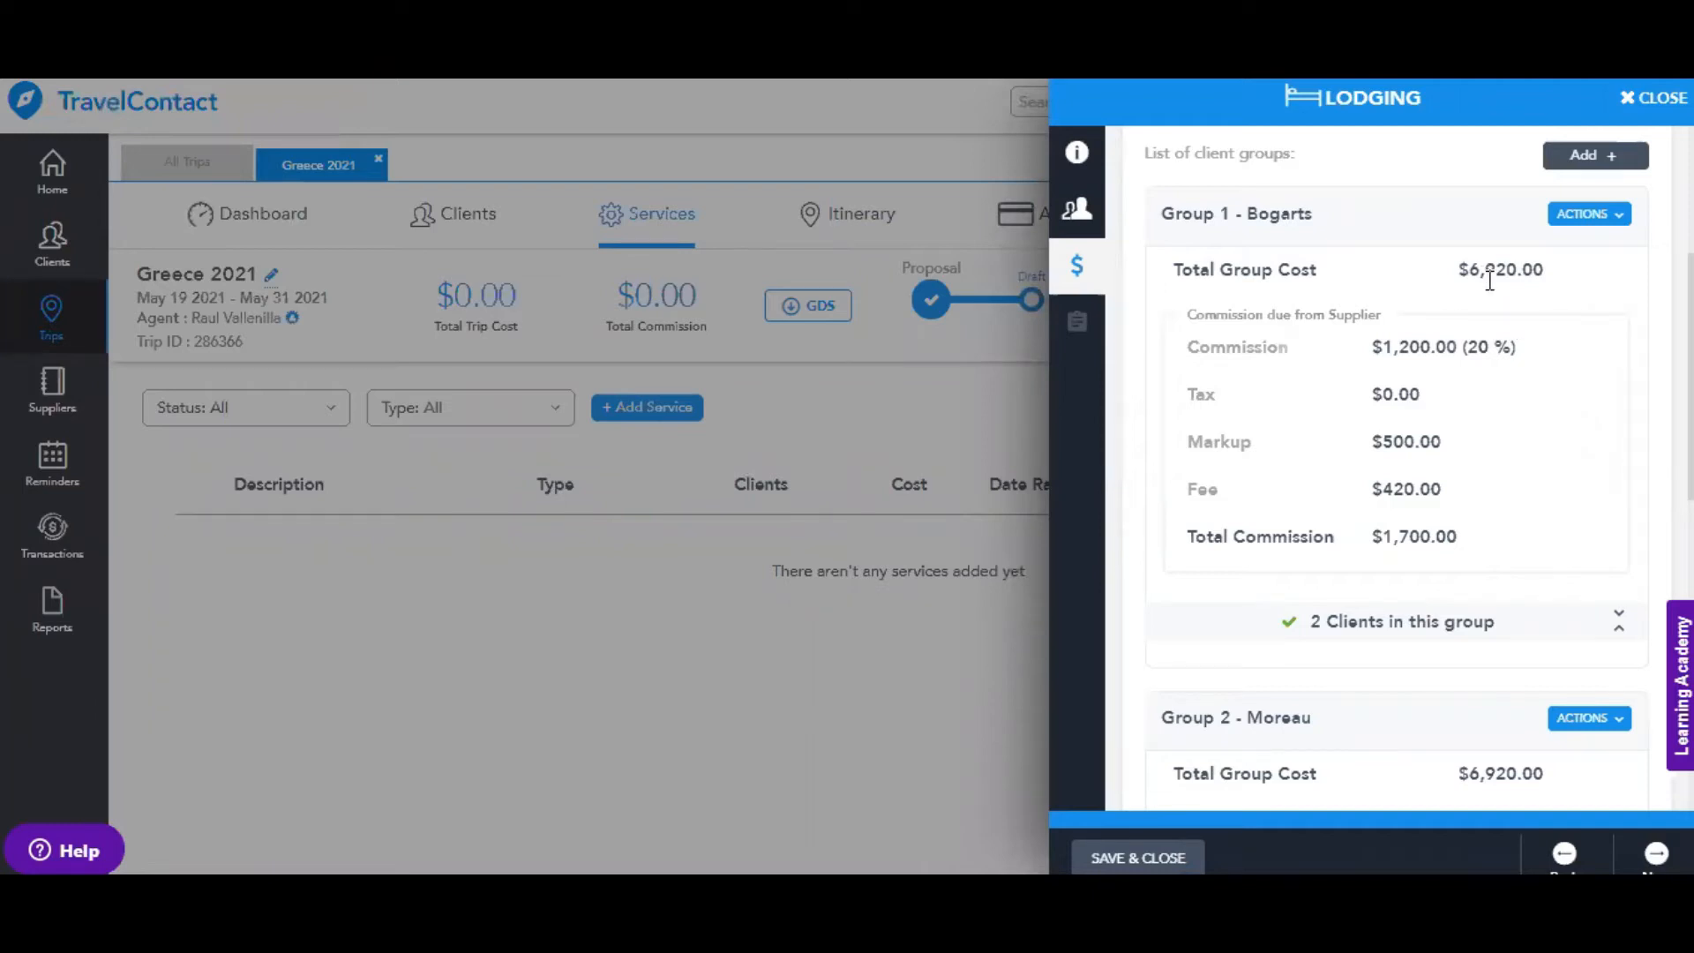
scroll(1497, 468, down, 8)
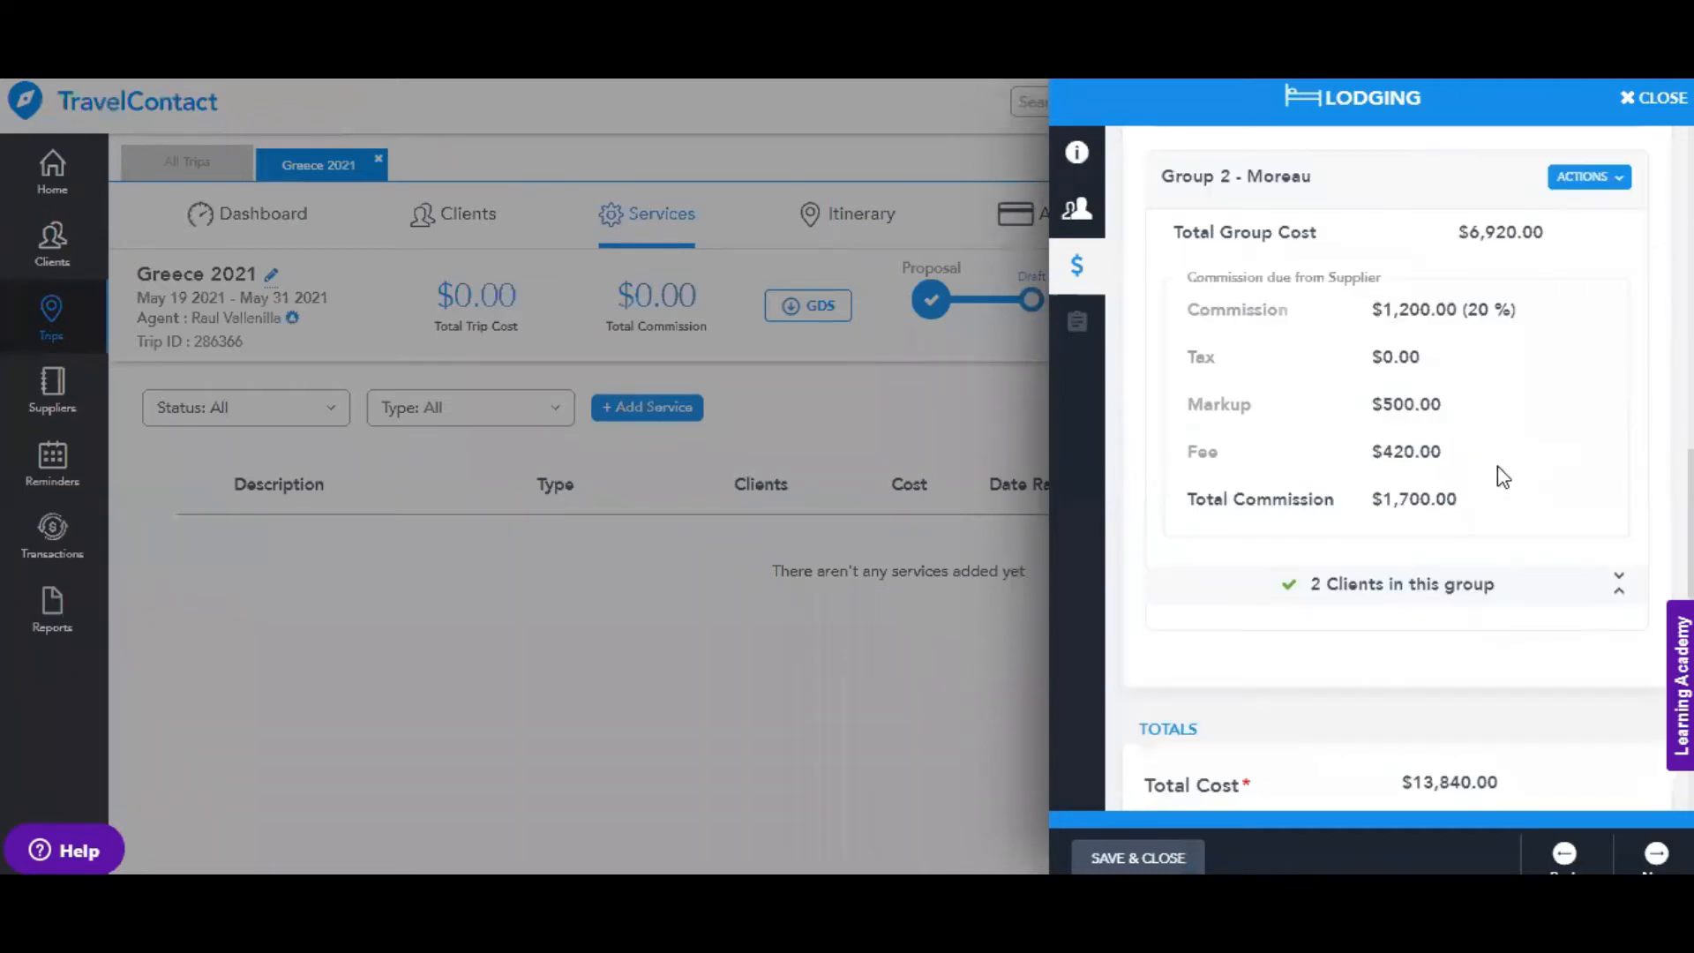
scroll(1497, 467, down, 1)
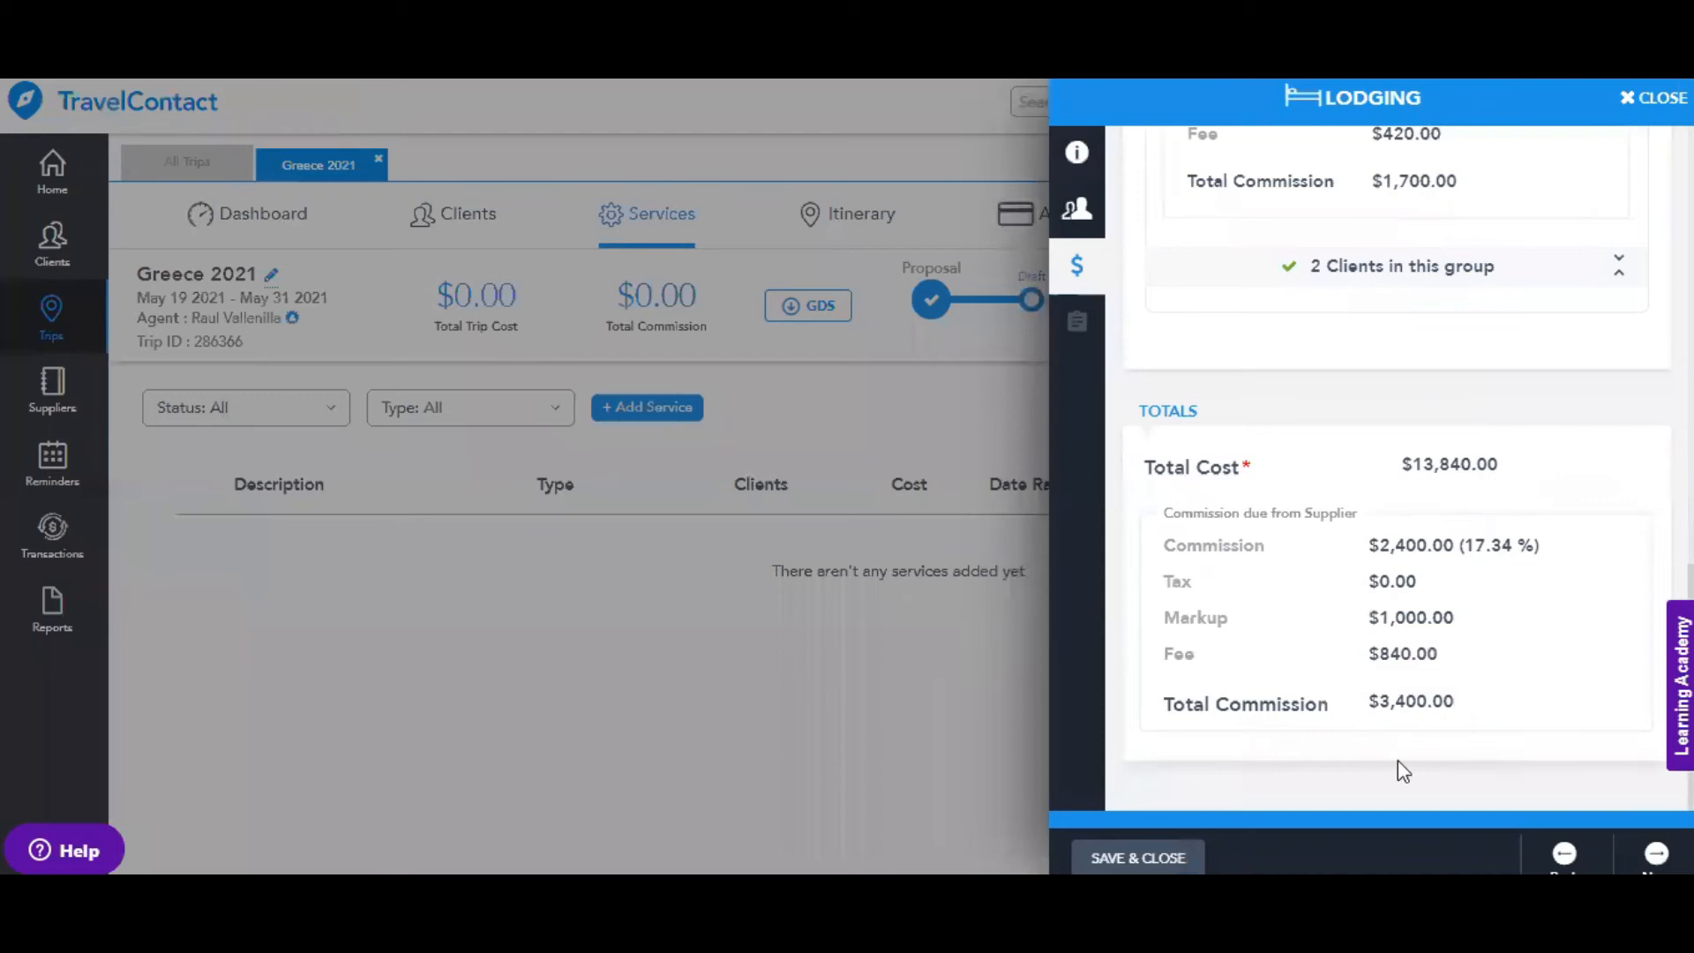
scroll(1348, 607, up, 8)
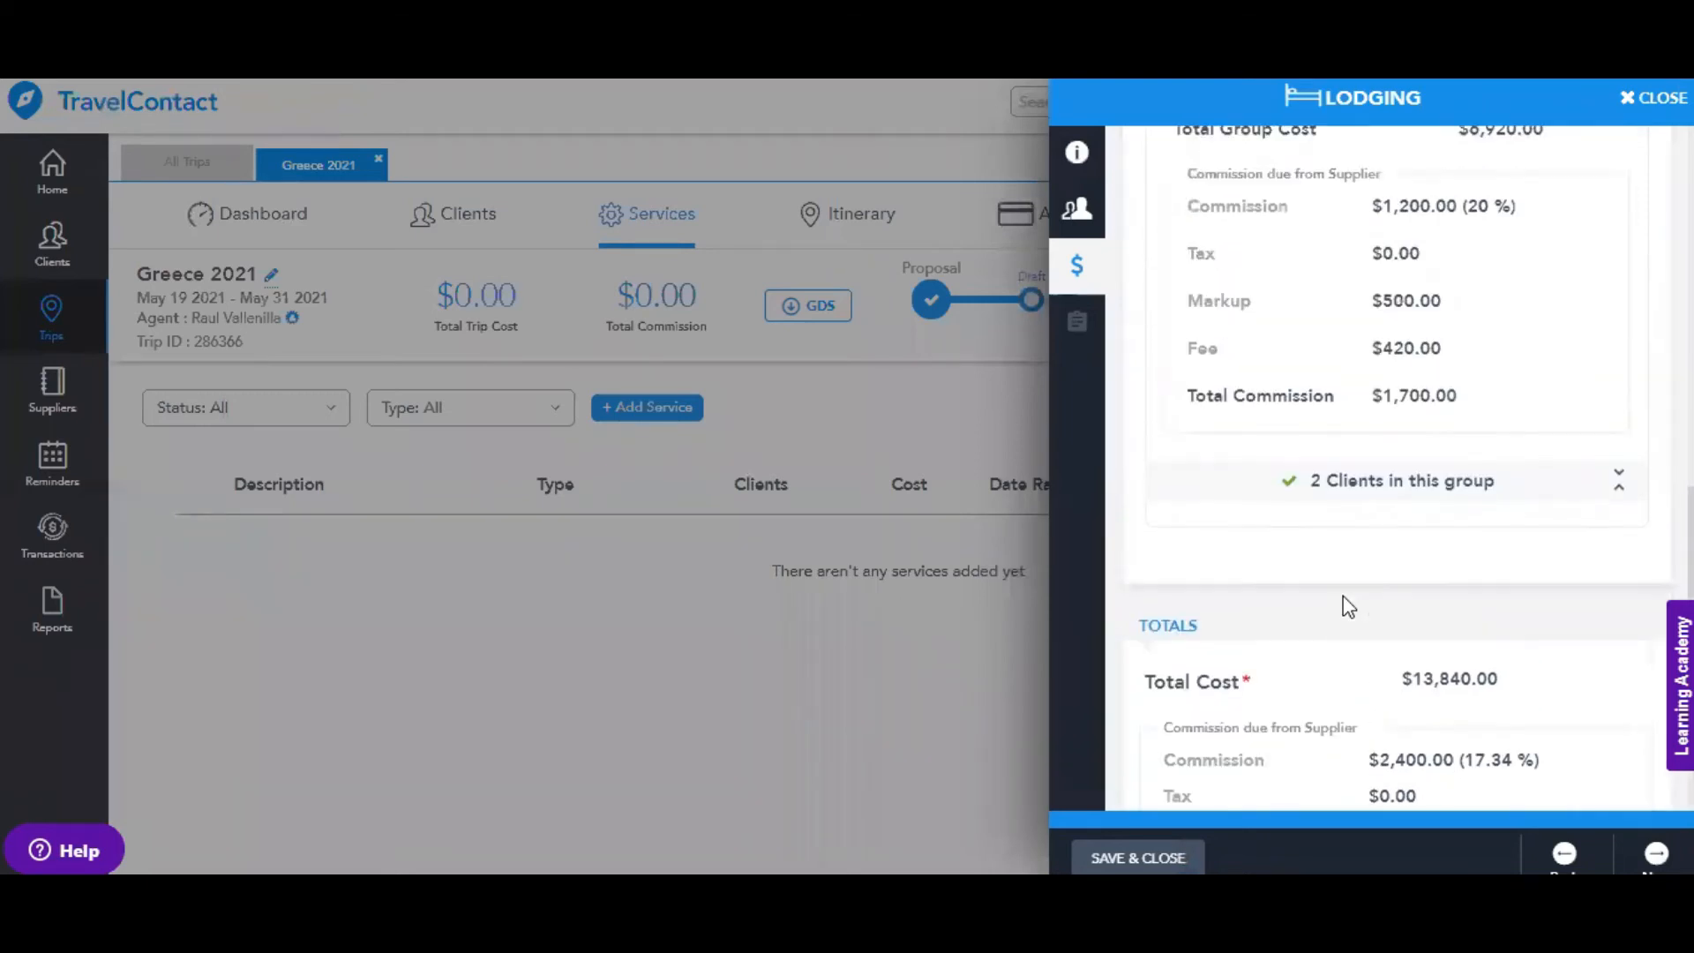
scroll(1348, 608, up, 5)
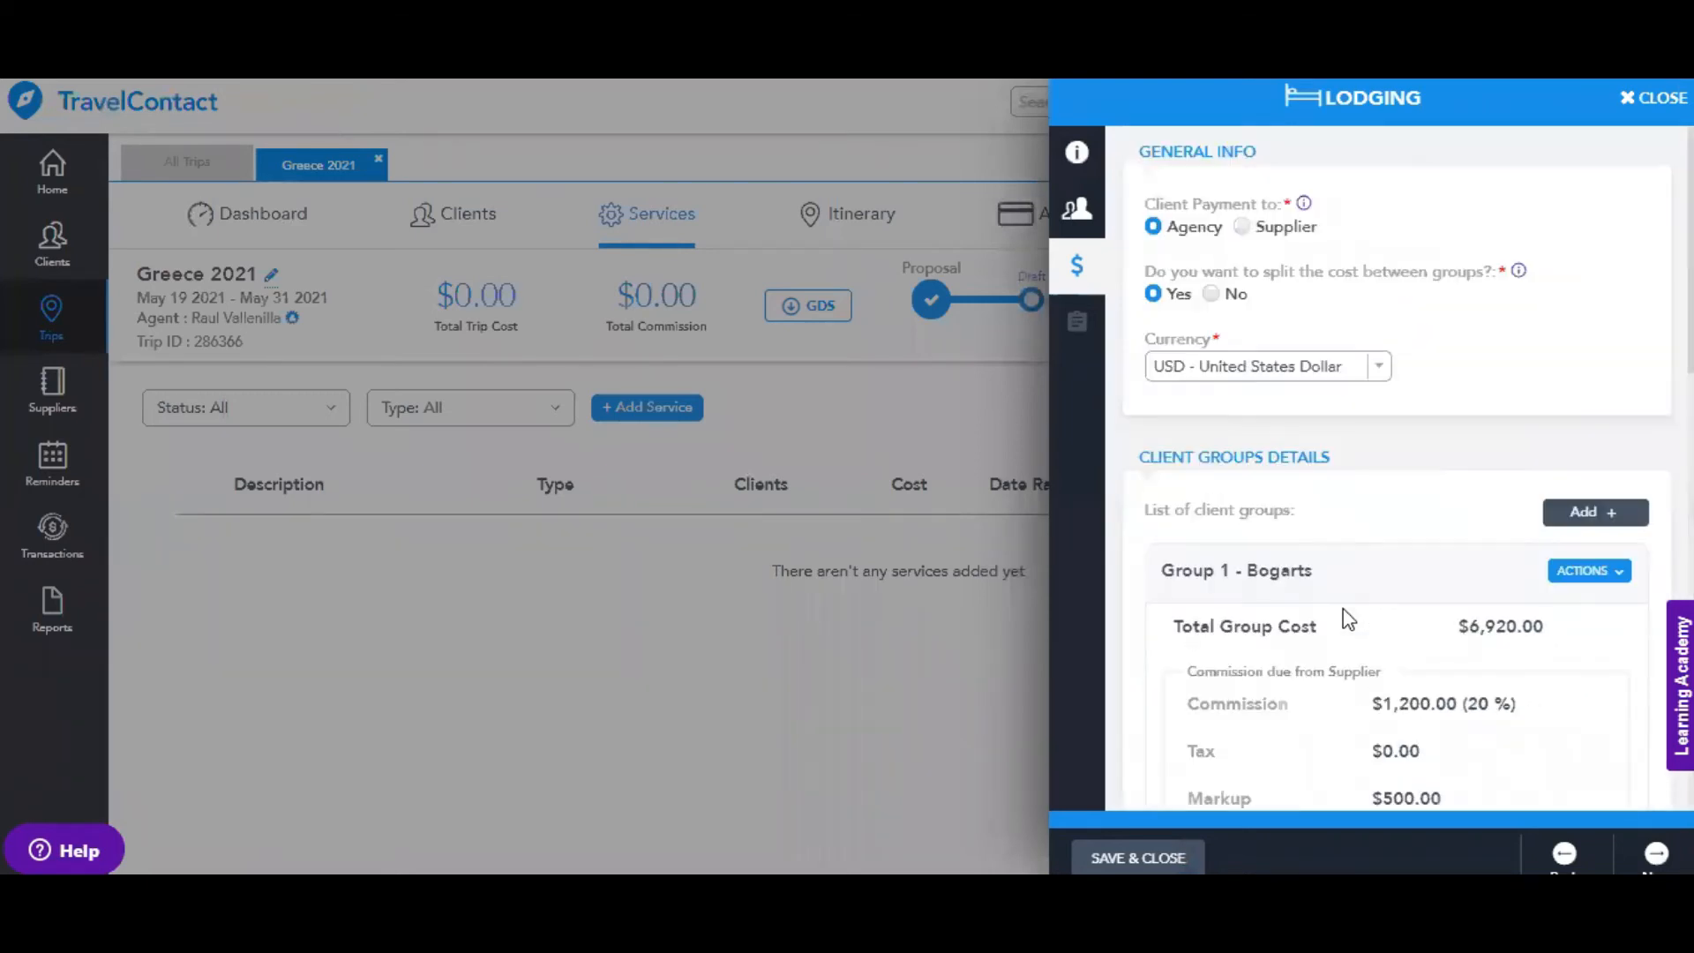
Change the lodging currency to SHP - Saint Helena Pound, accept the change and go to the custom exchange rate entry
click(1378, 368)
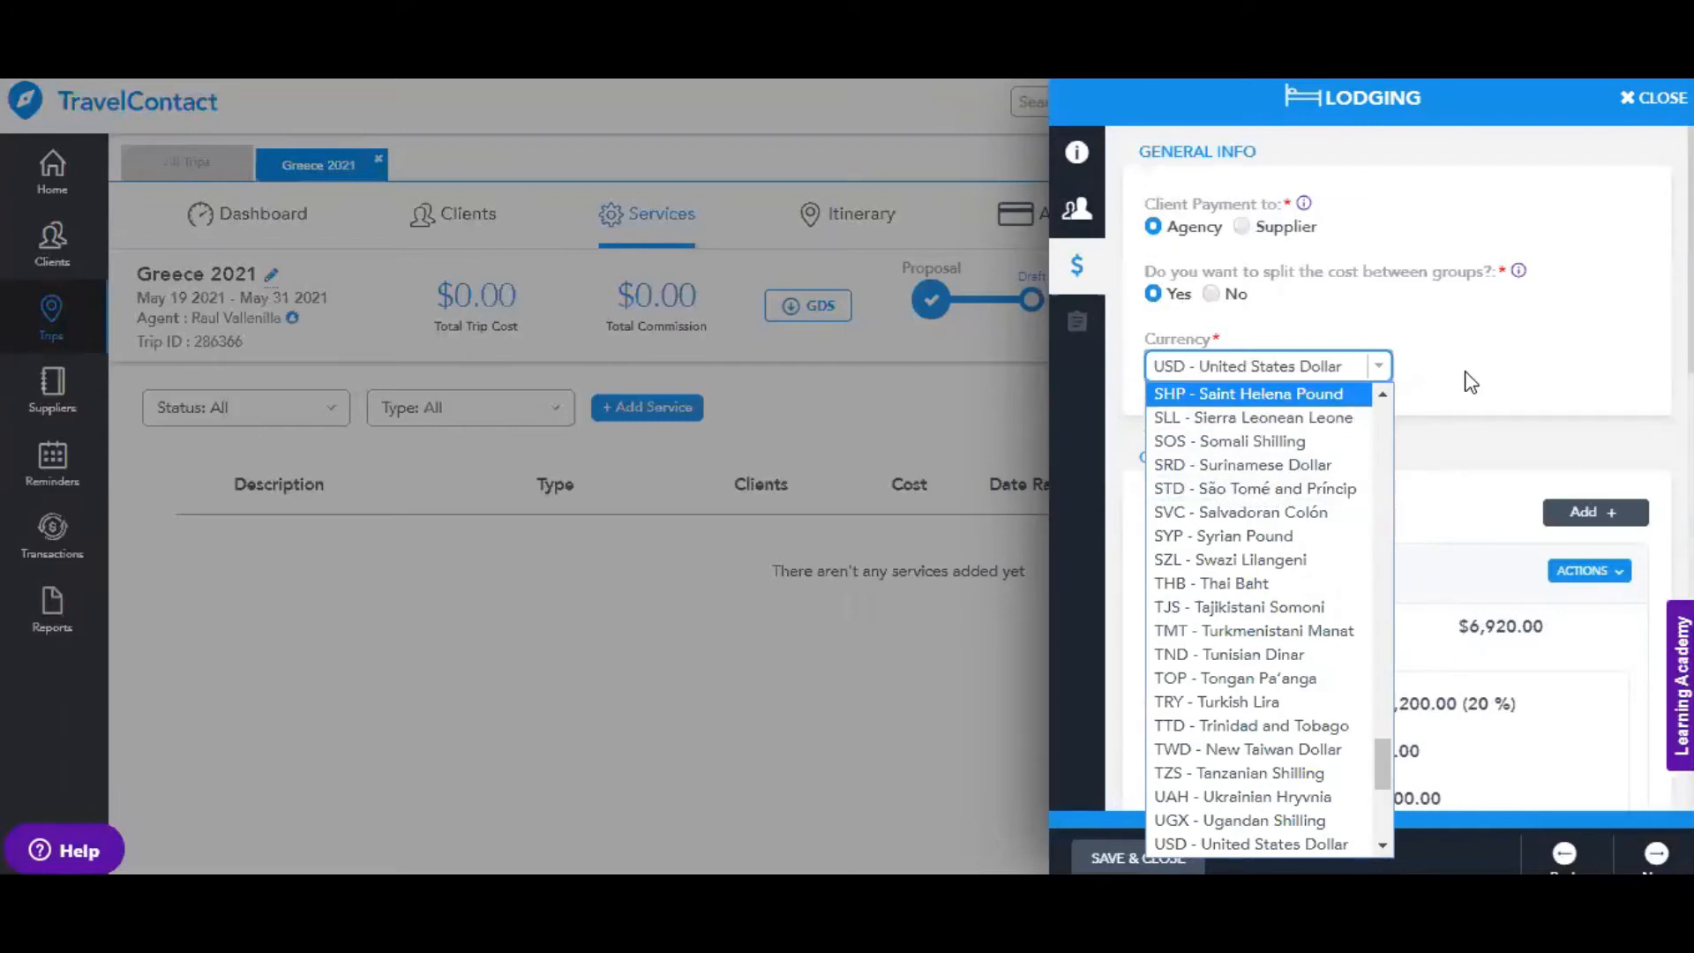
key(Return)
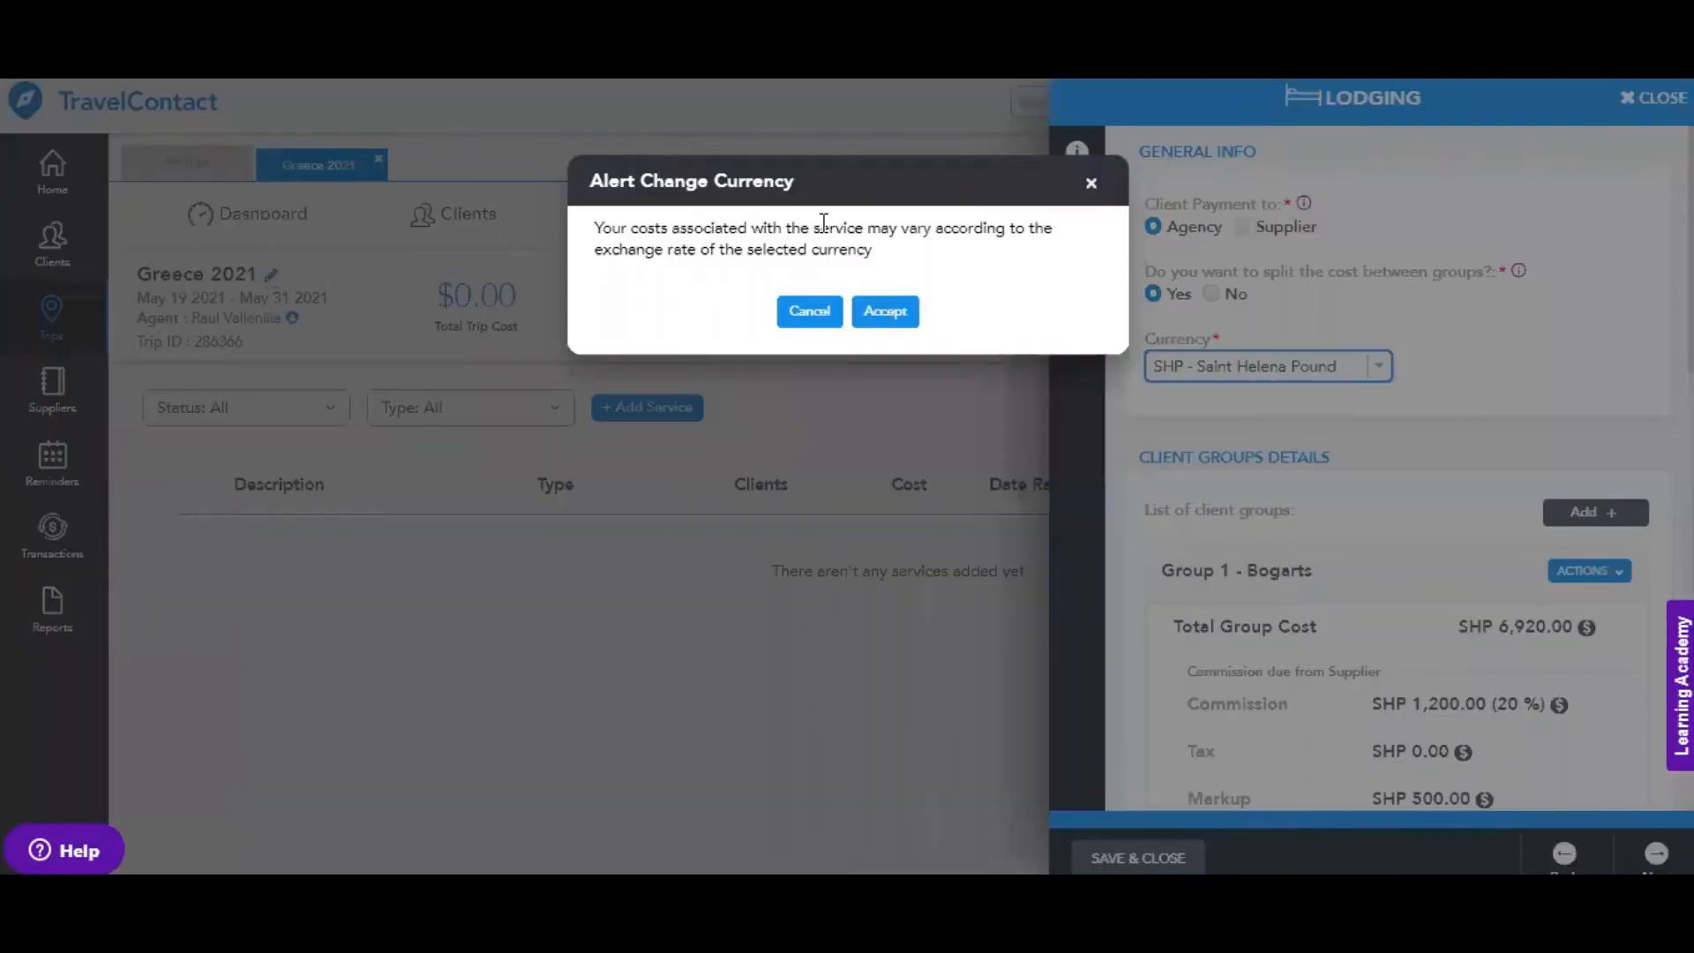
click(885, 312)
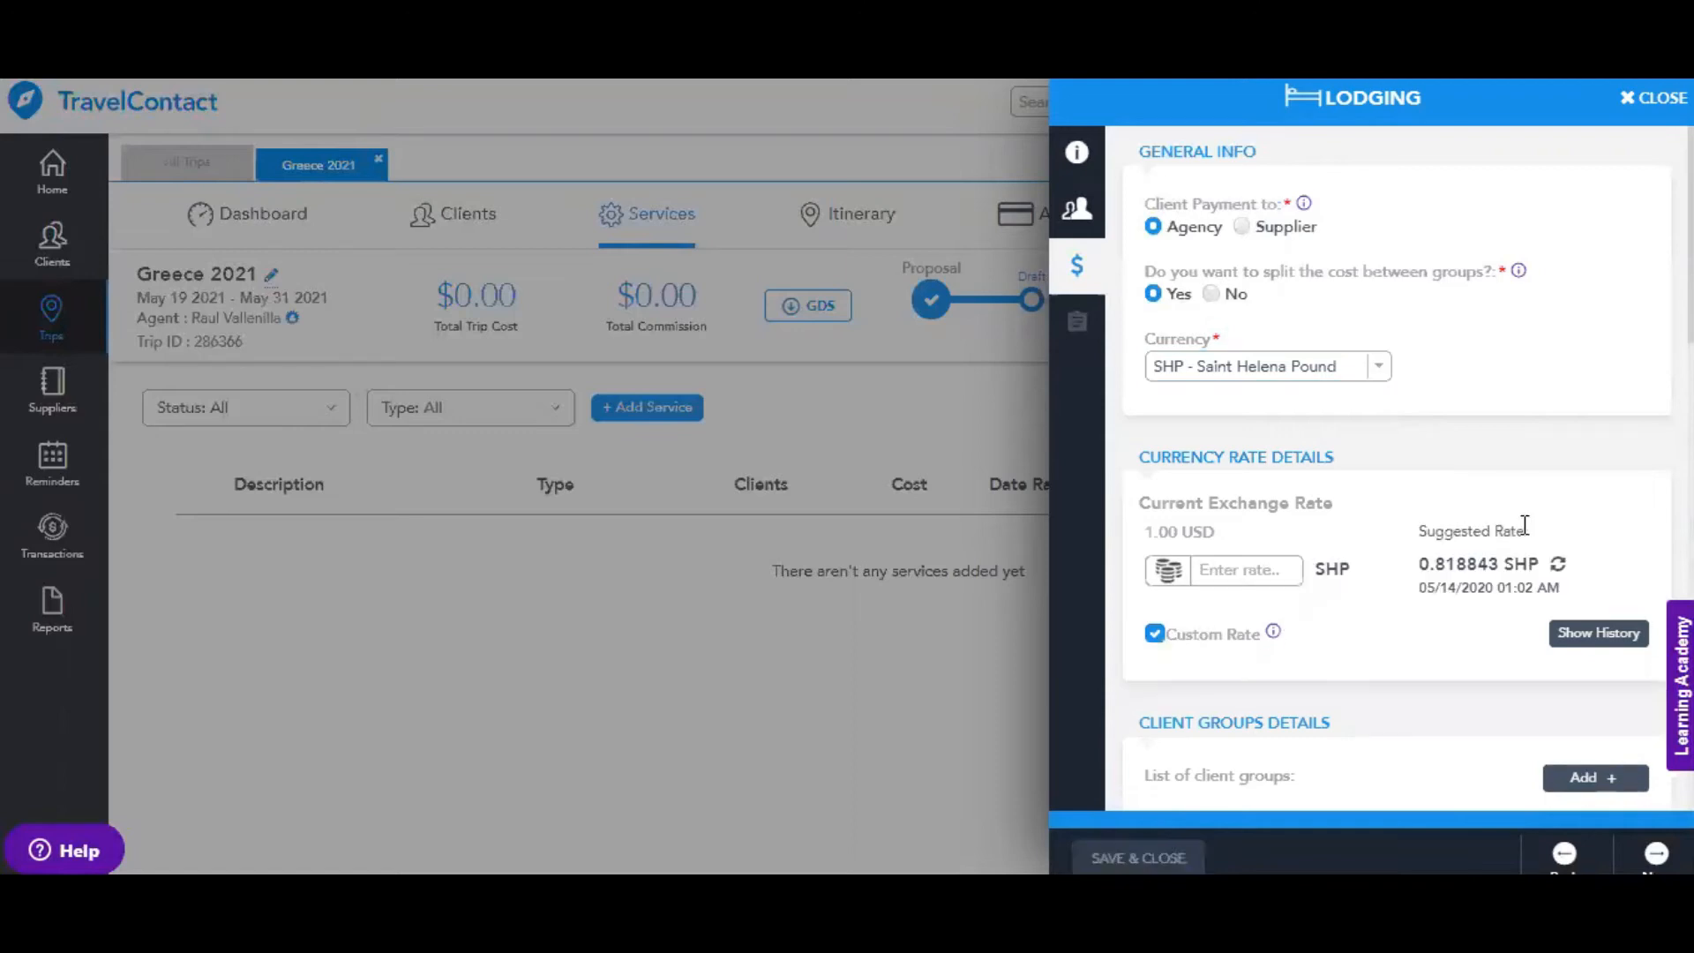
scroll(1525, 525, down, 1)
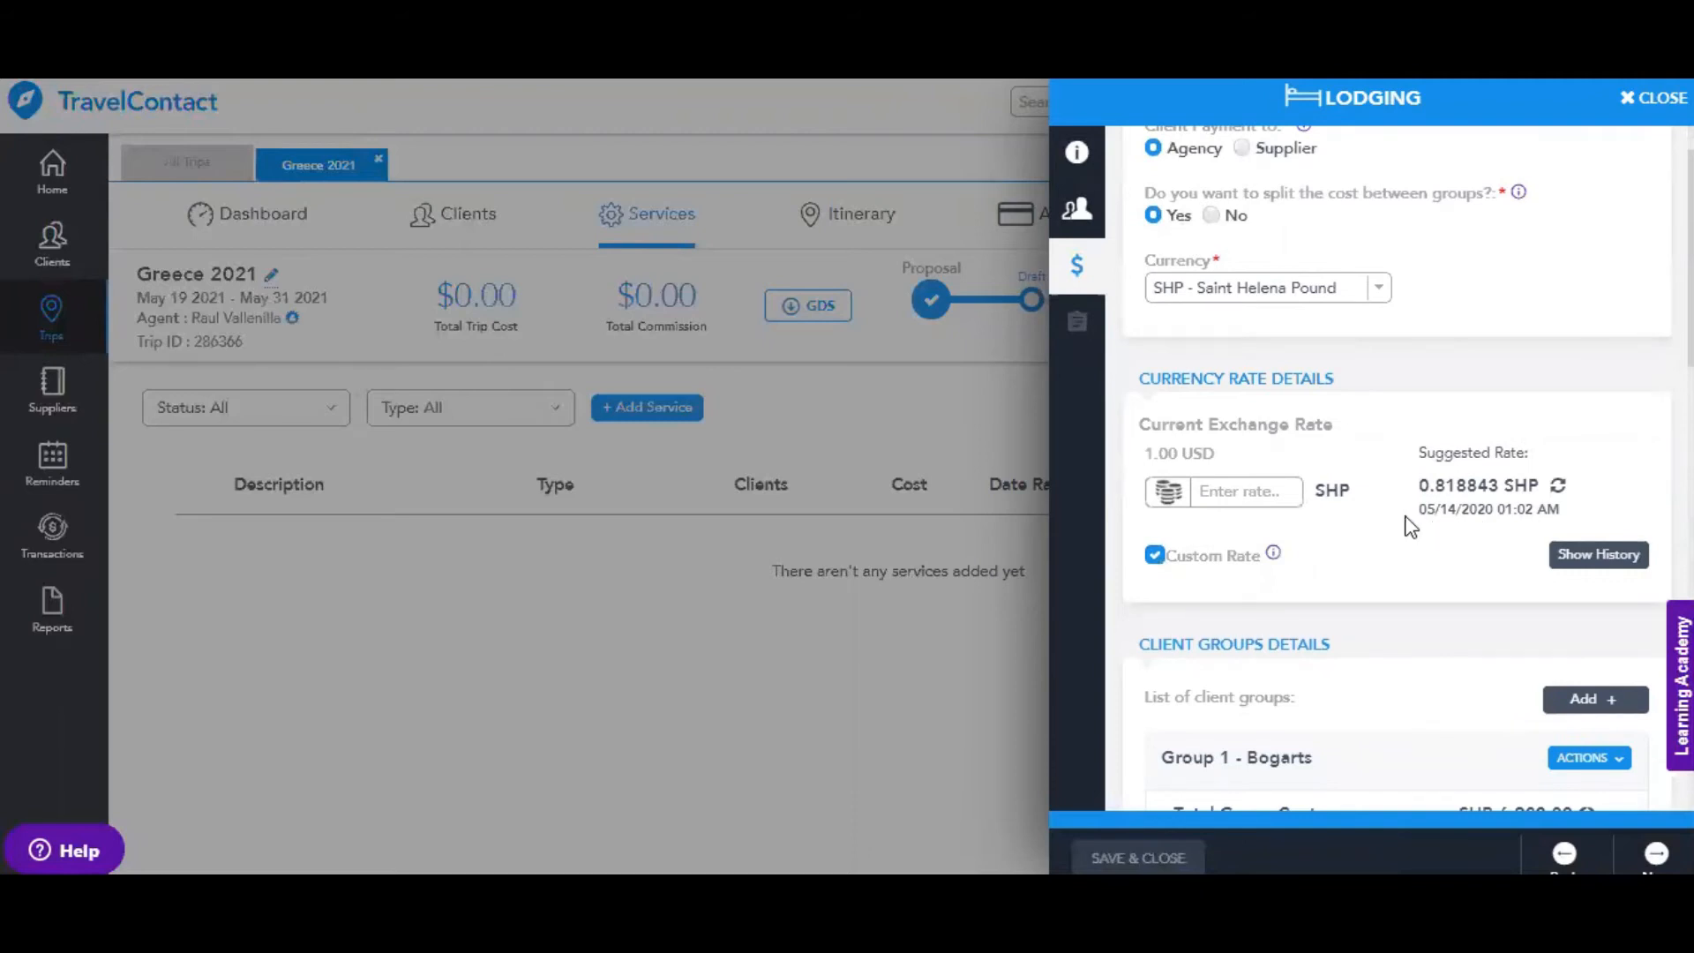
click(1260, 486)
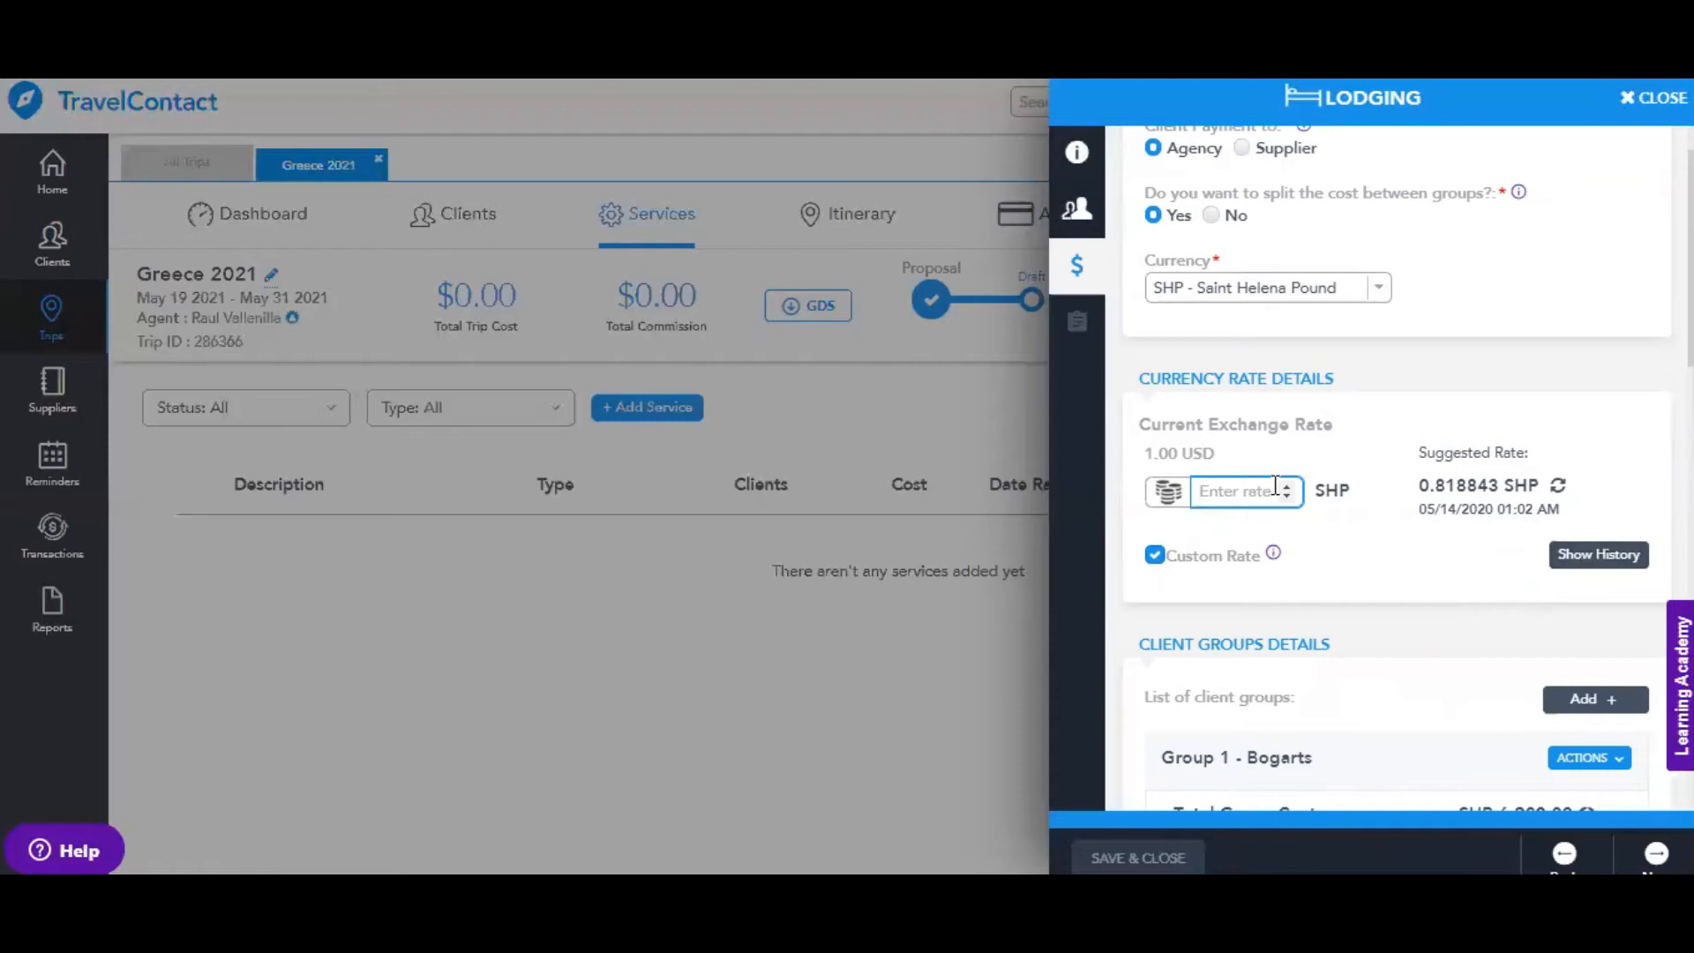
Switch the lodging currency back to USD - United States Dollar and accept the currency change
click(1376, 300)
scroll(1271, 495, down, 10)
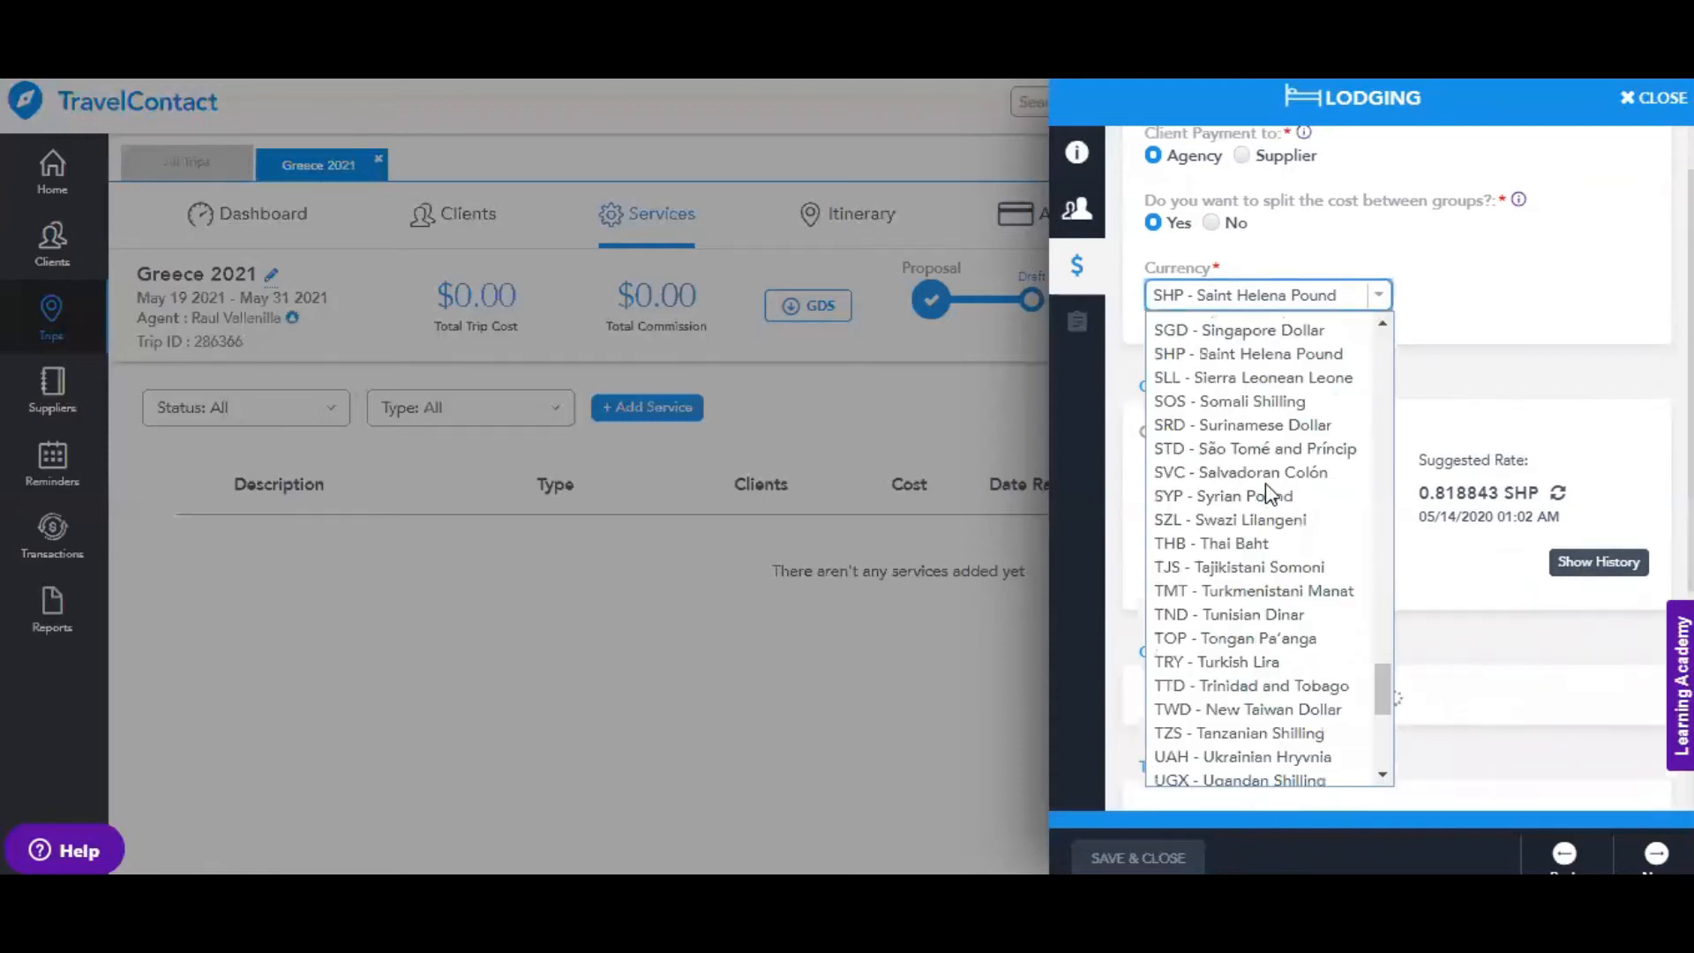
scroll(1288, 628, down, 3)
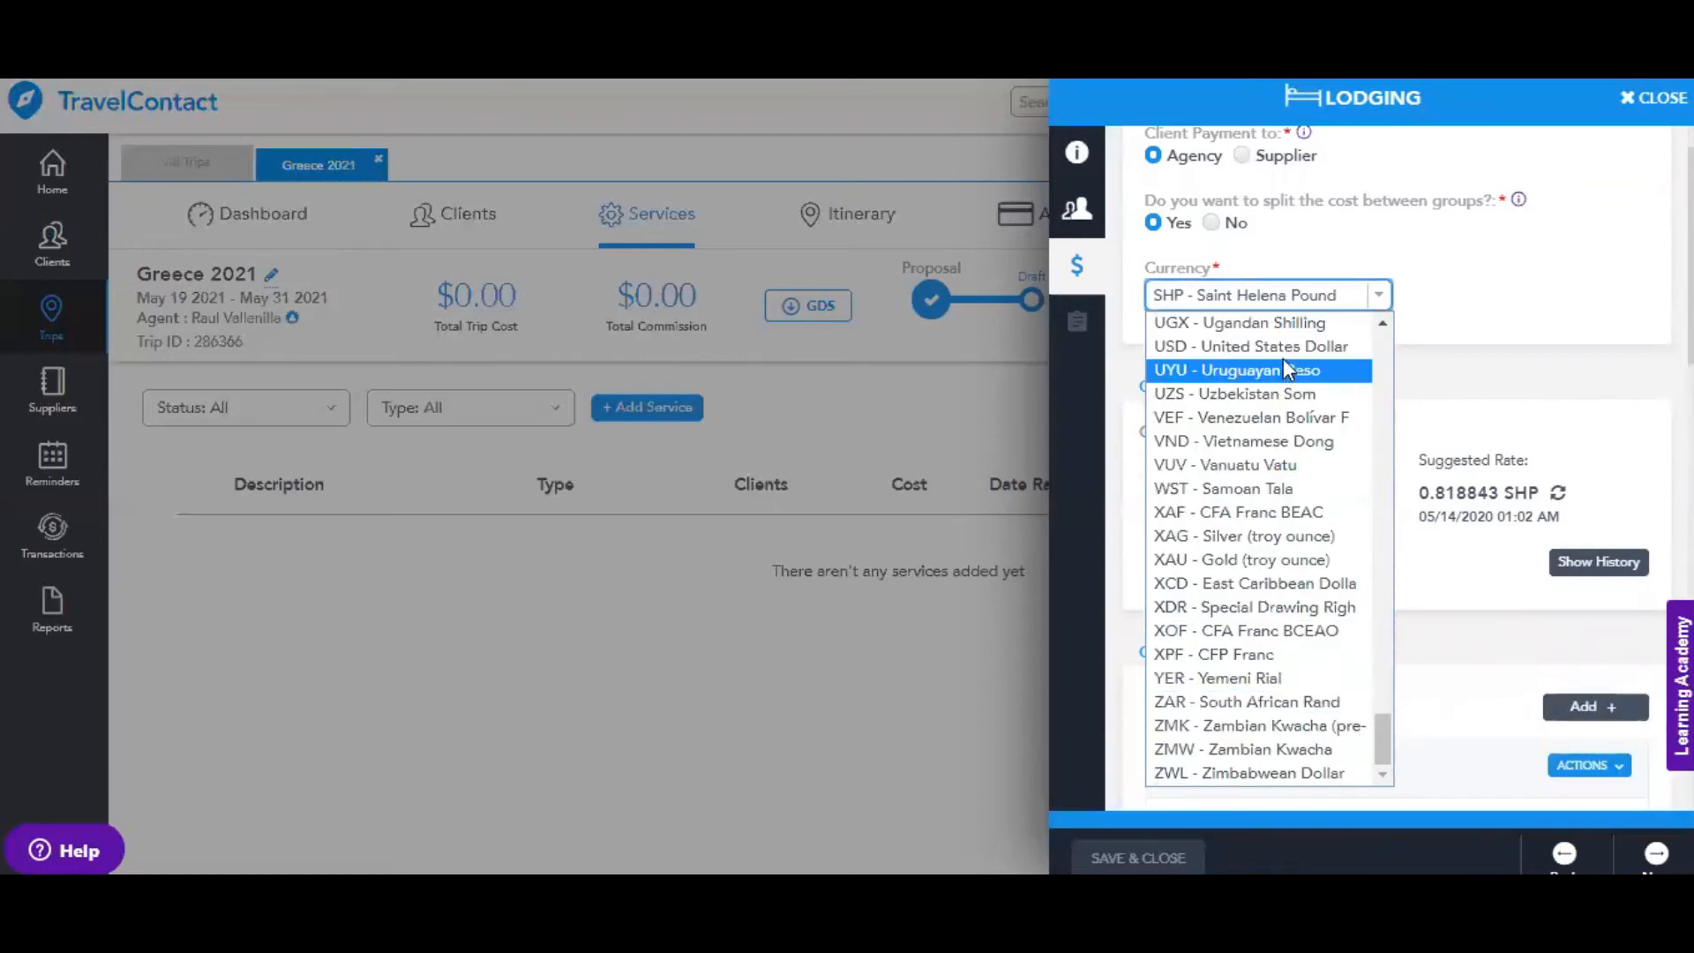
key(Return)
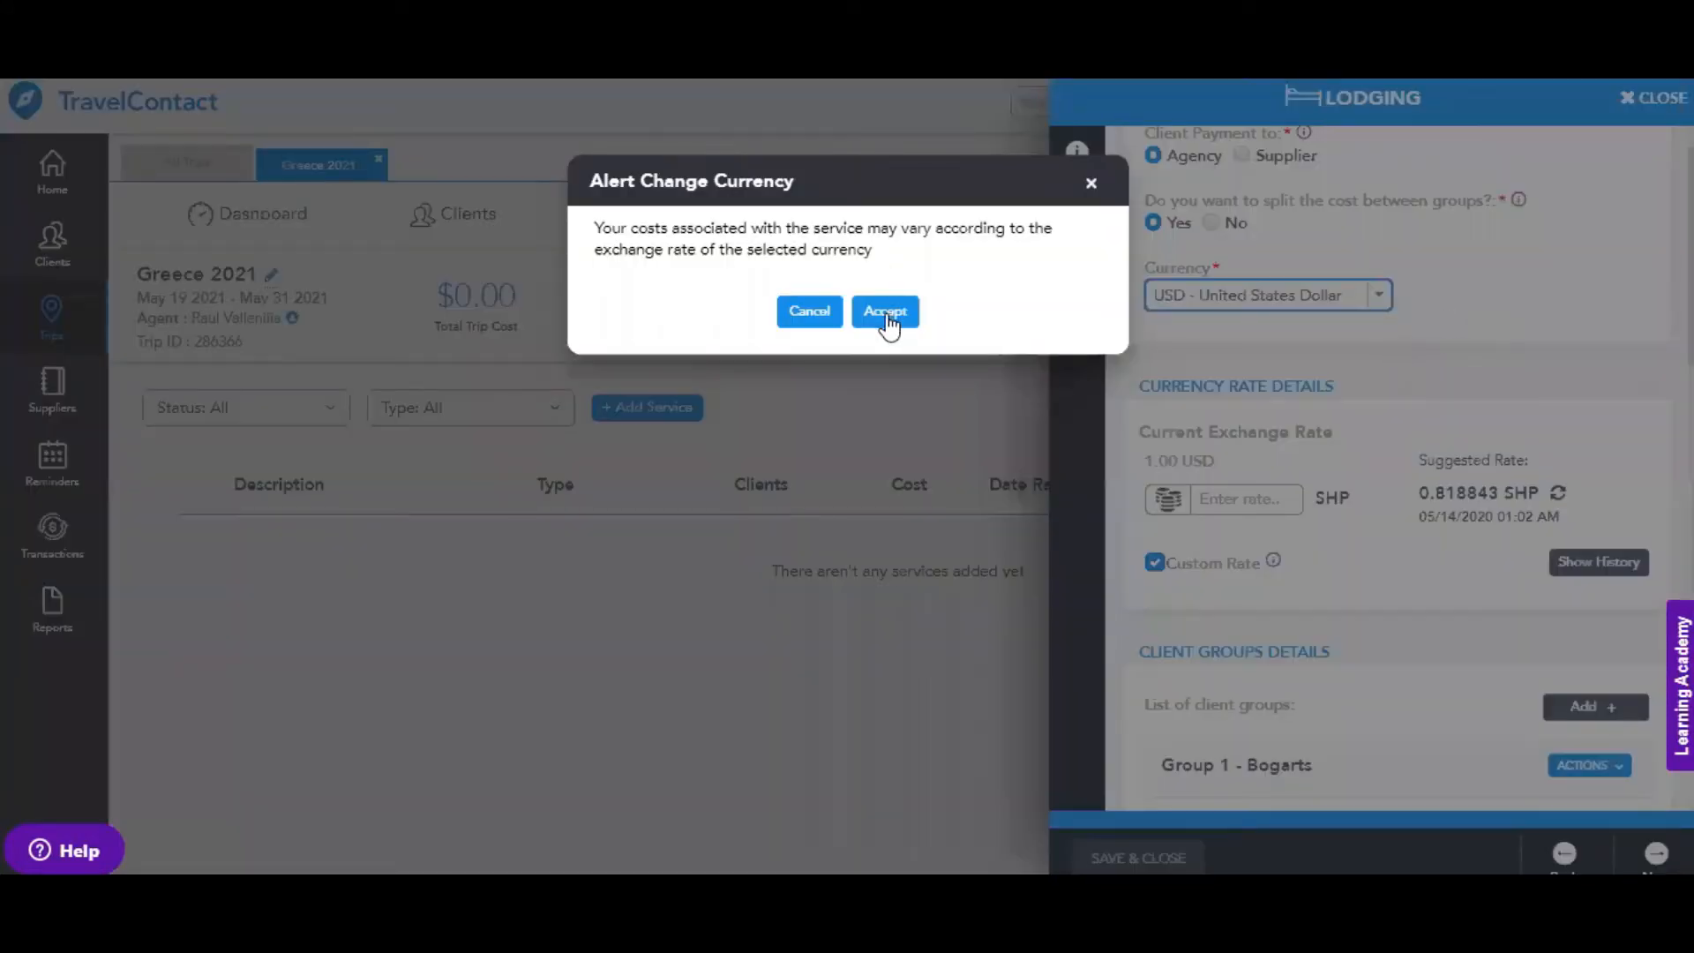
click(887, 314)
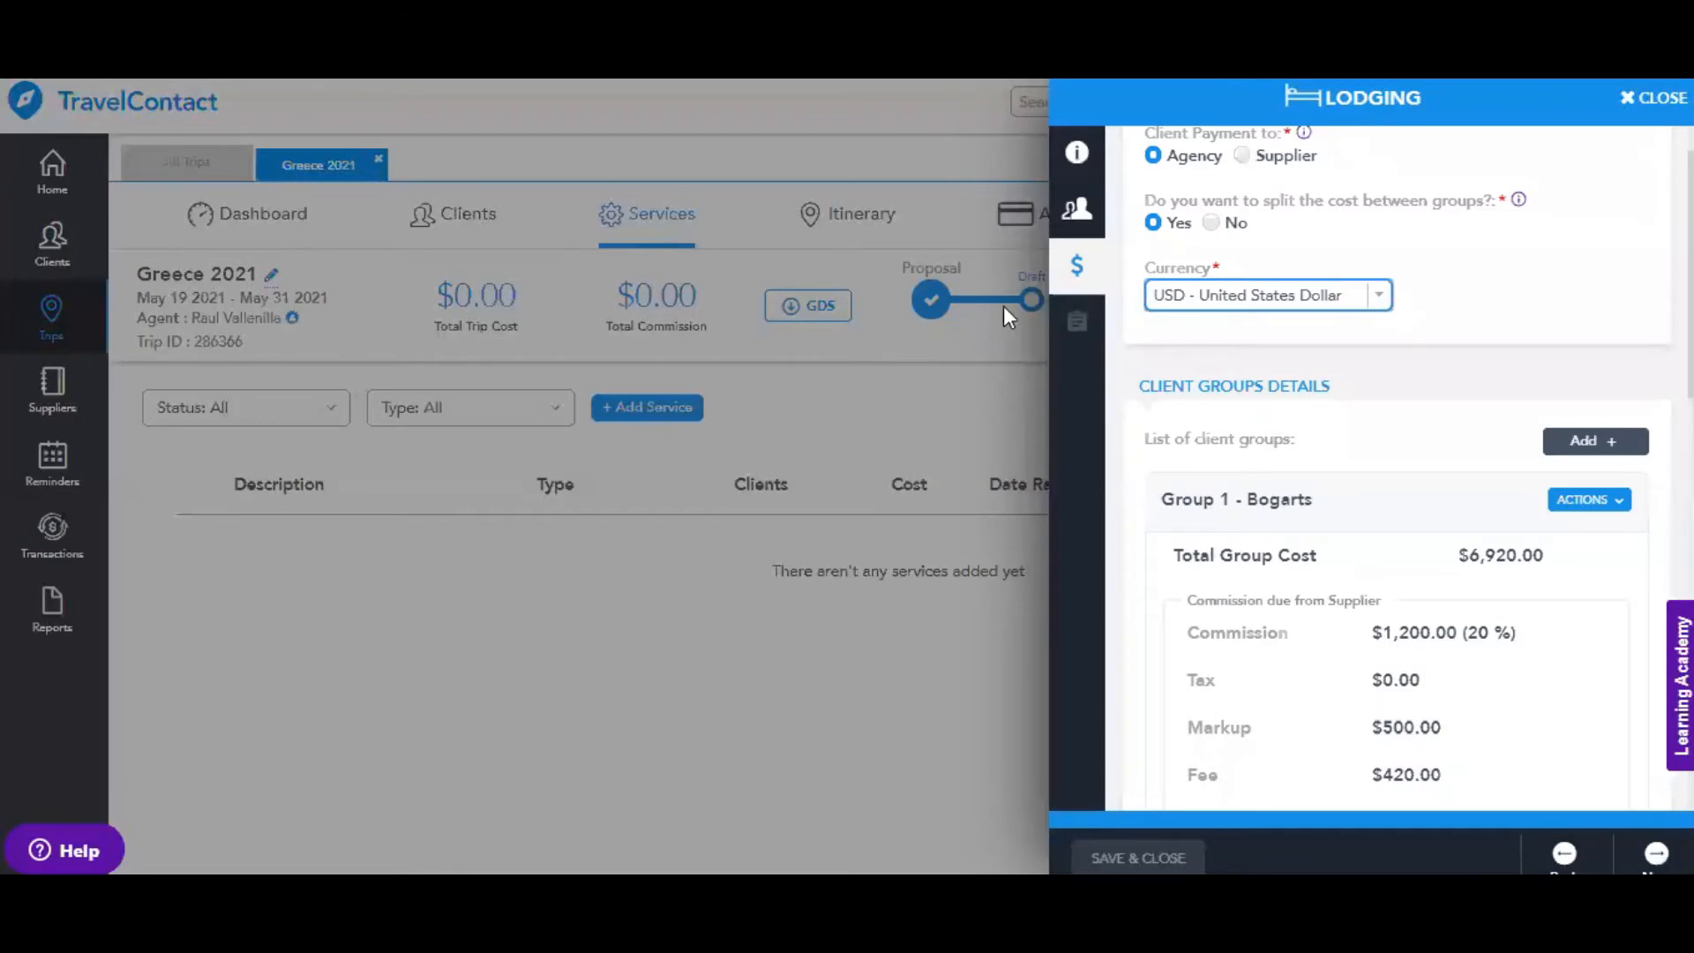
click(1439, 333)
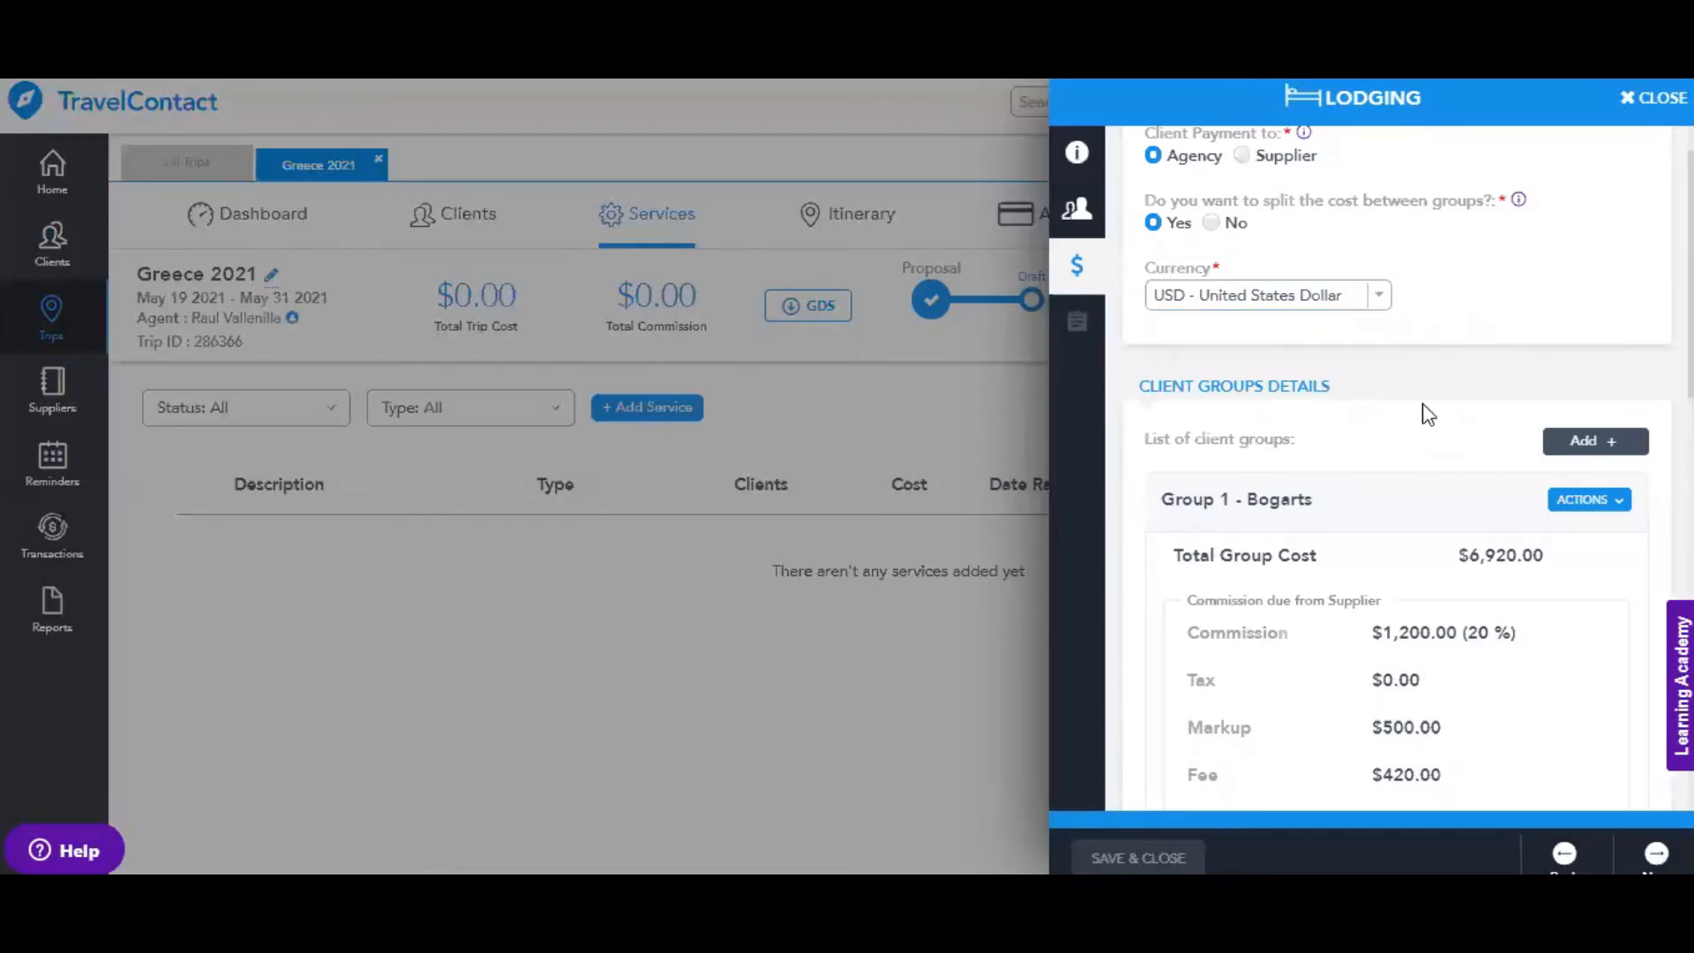
Check the general info, both client groups' costs and the lodging totals once more in US dollars
scroll(1428, 414, down, 7)
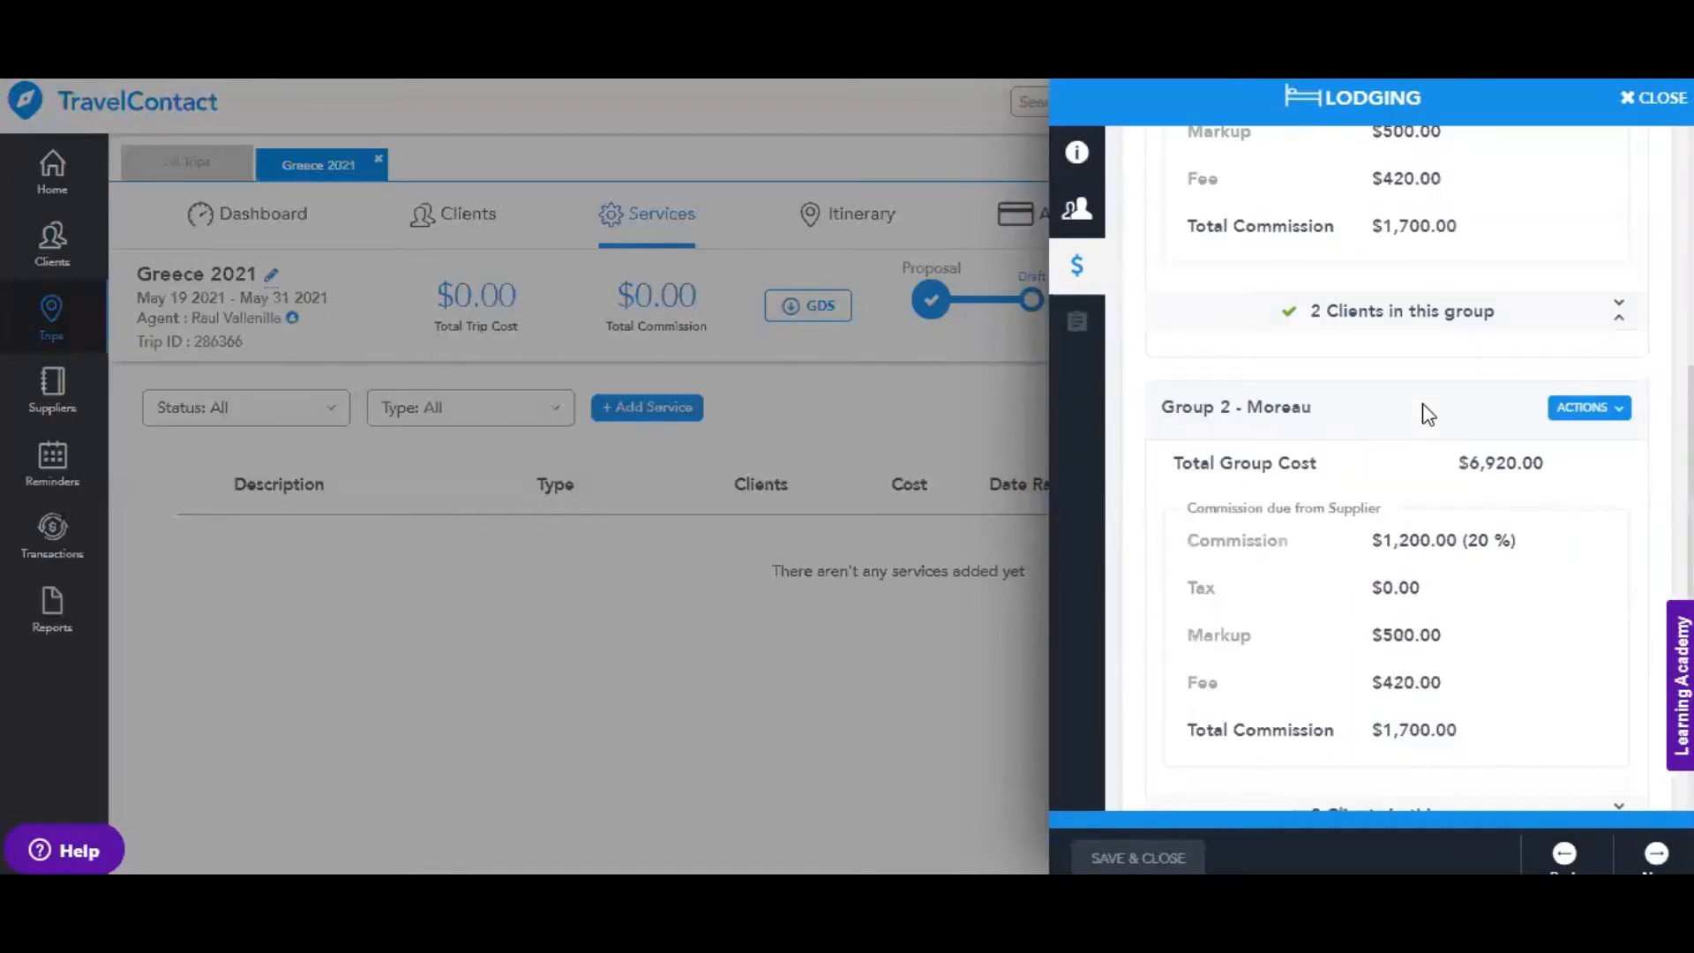
scroll(1428, 414, down, 4)
scroll(1512, 618, down, 3)
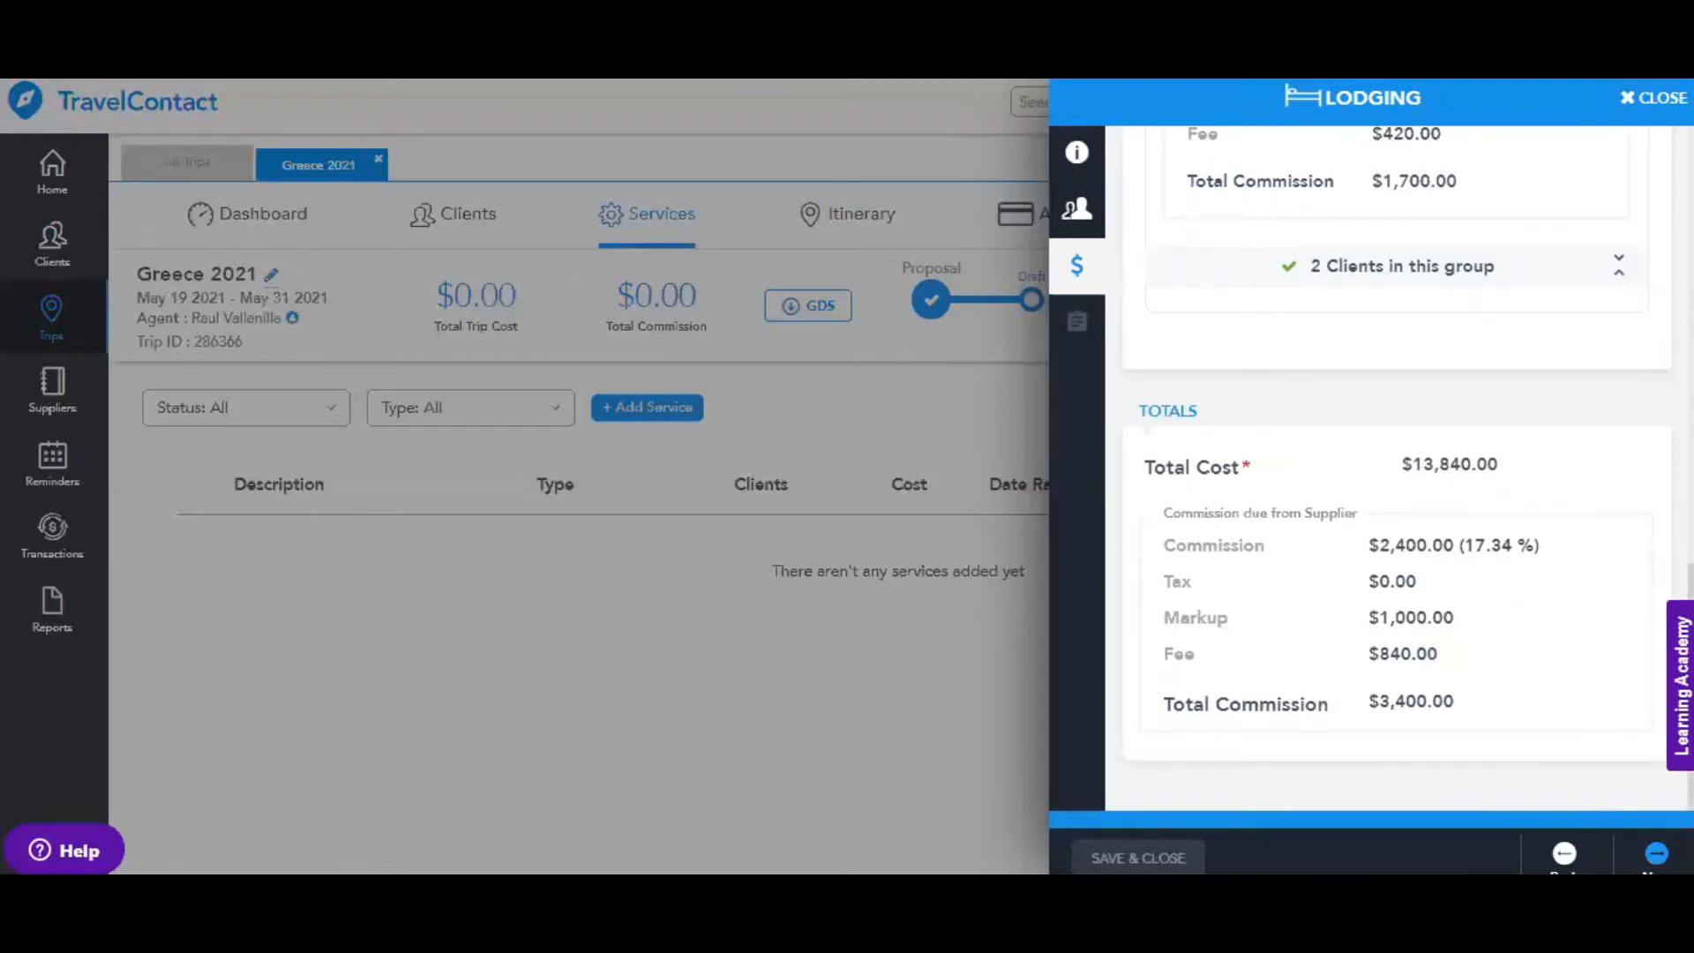
scroll(1408, 458, up, 7)
scroll(1558, 340, up, 7)
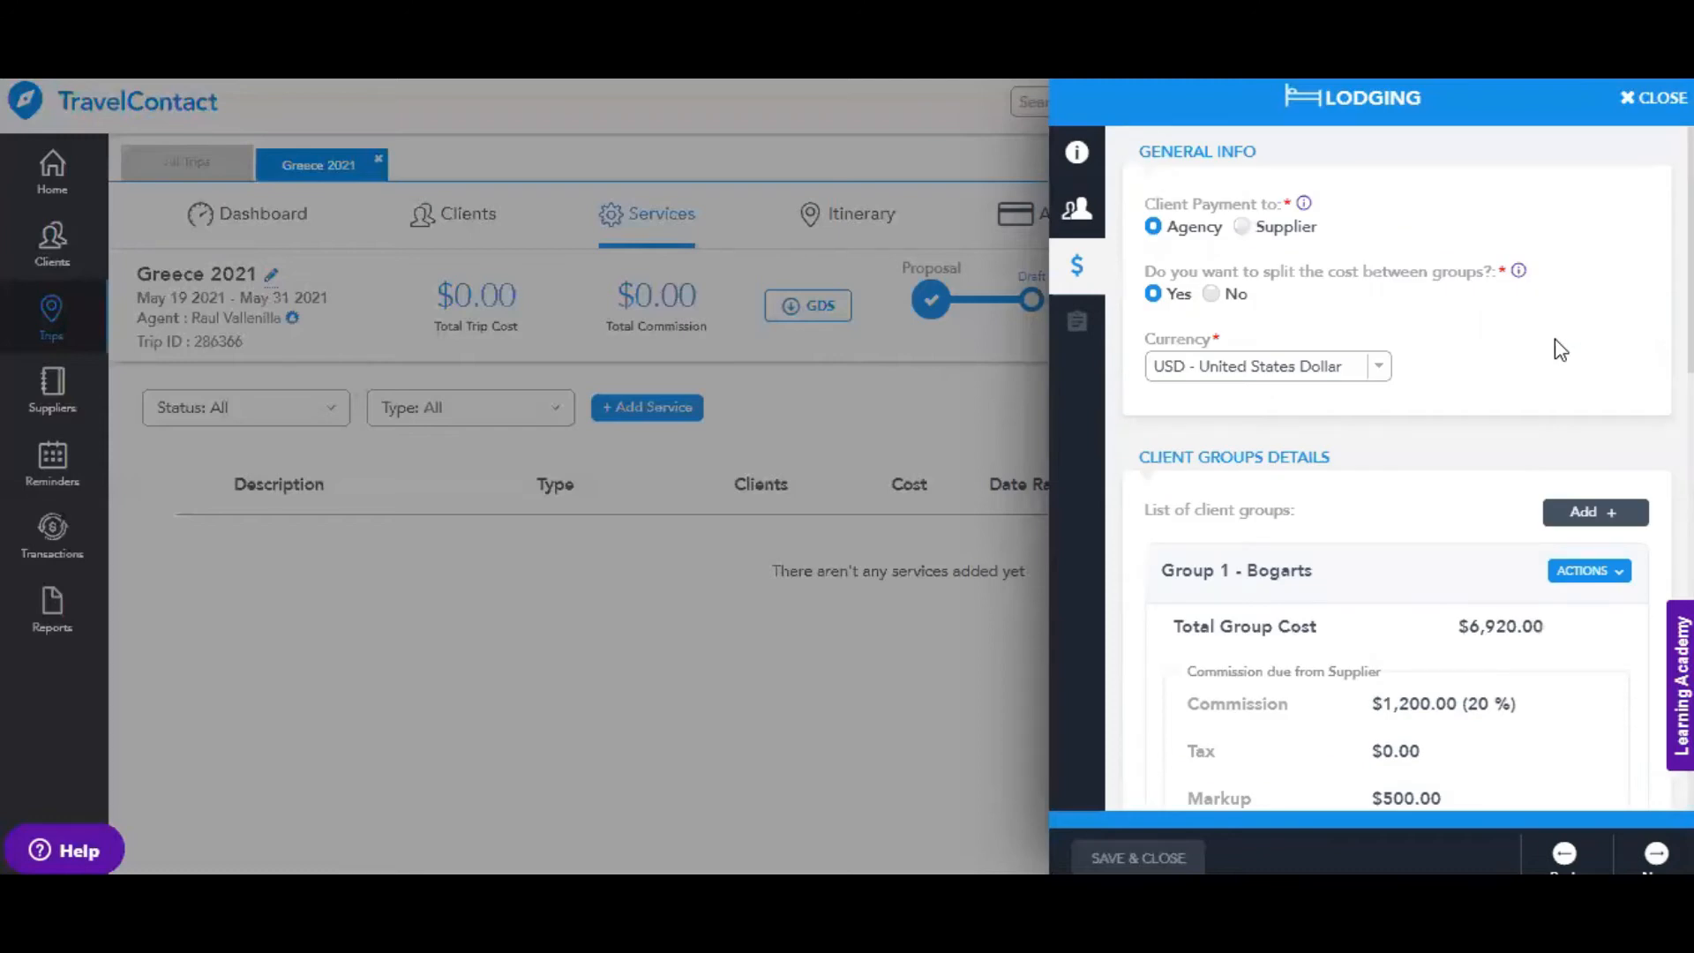
scroll(1560, 349, down, 1)
scroll(1560, 350, down, 1)
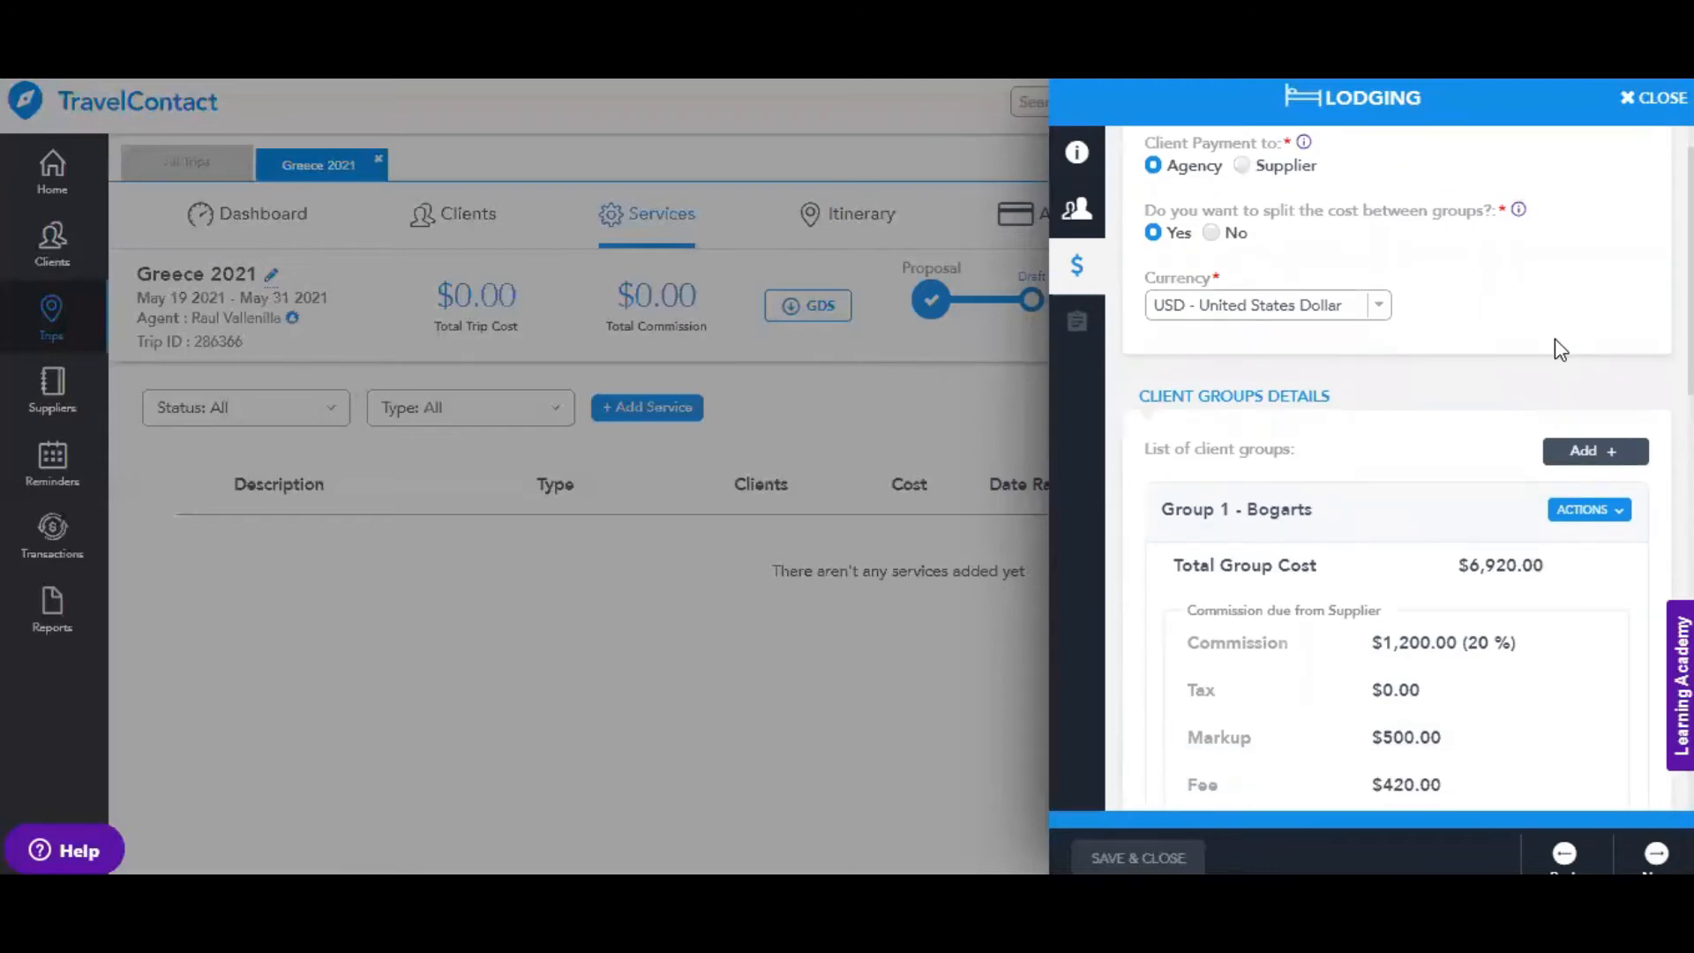
scroll(1557, 348, down, 6)
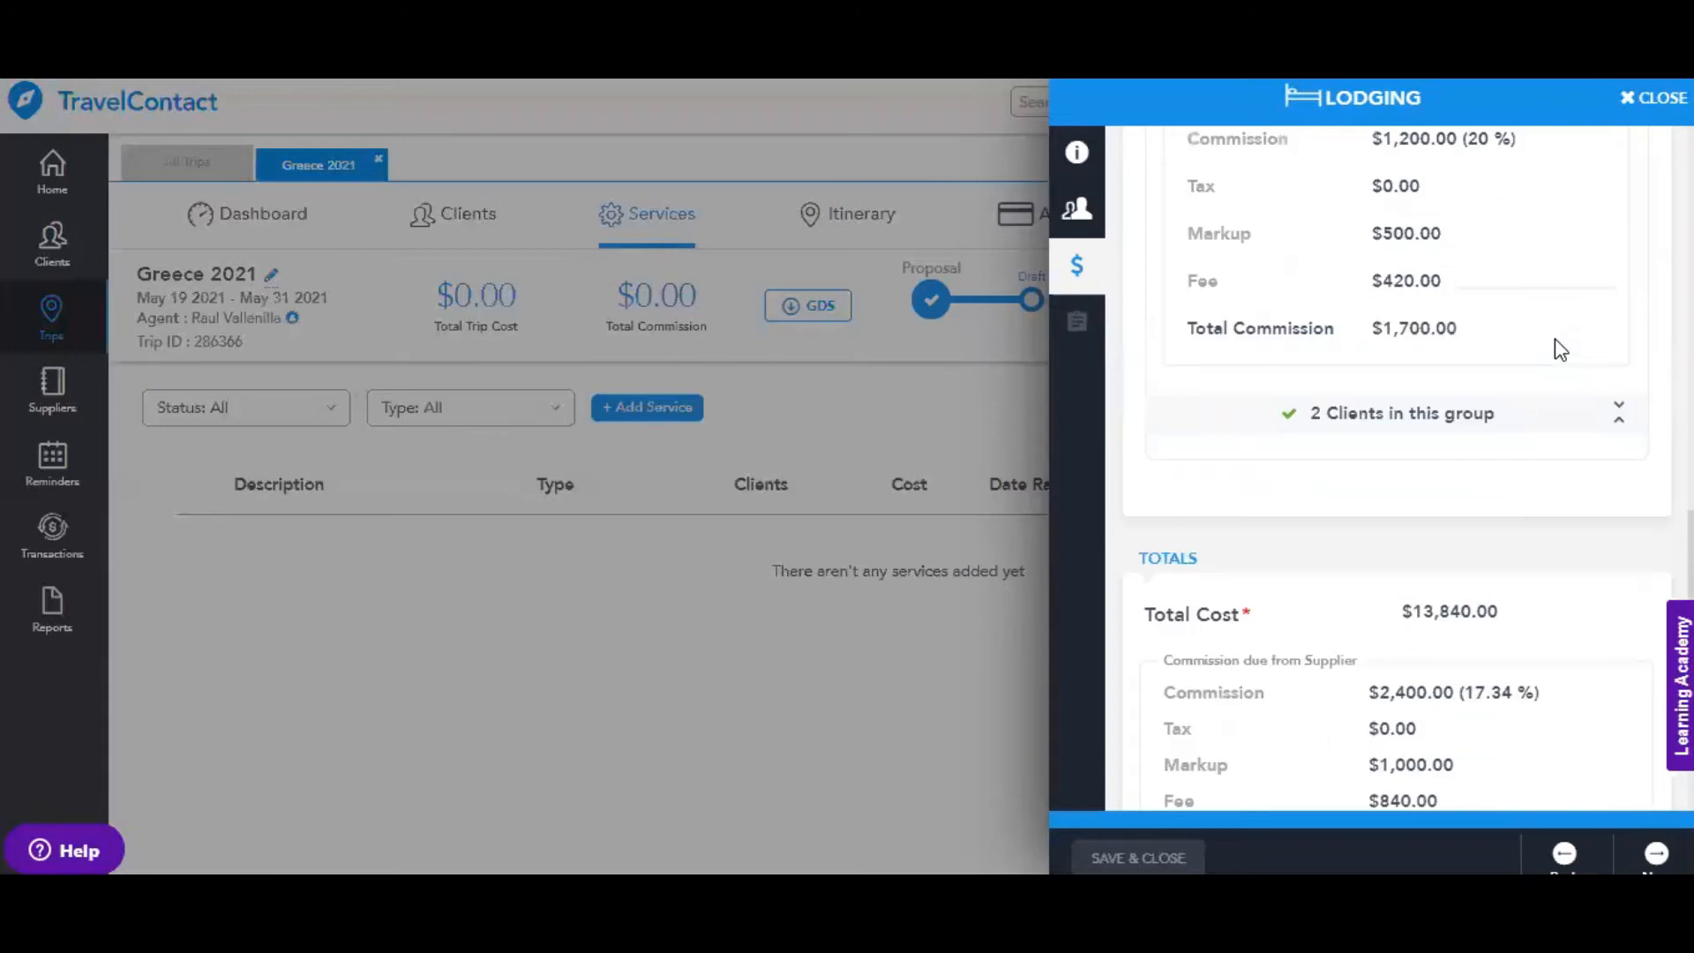
scroll(1505, 518, down, 2)
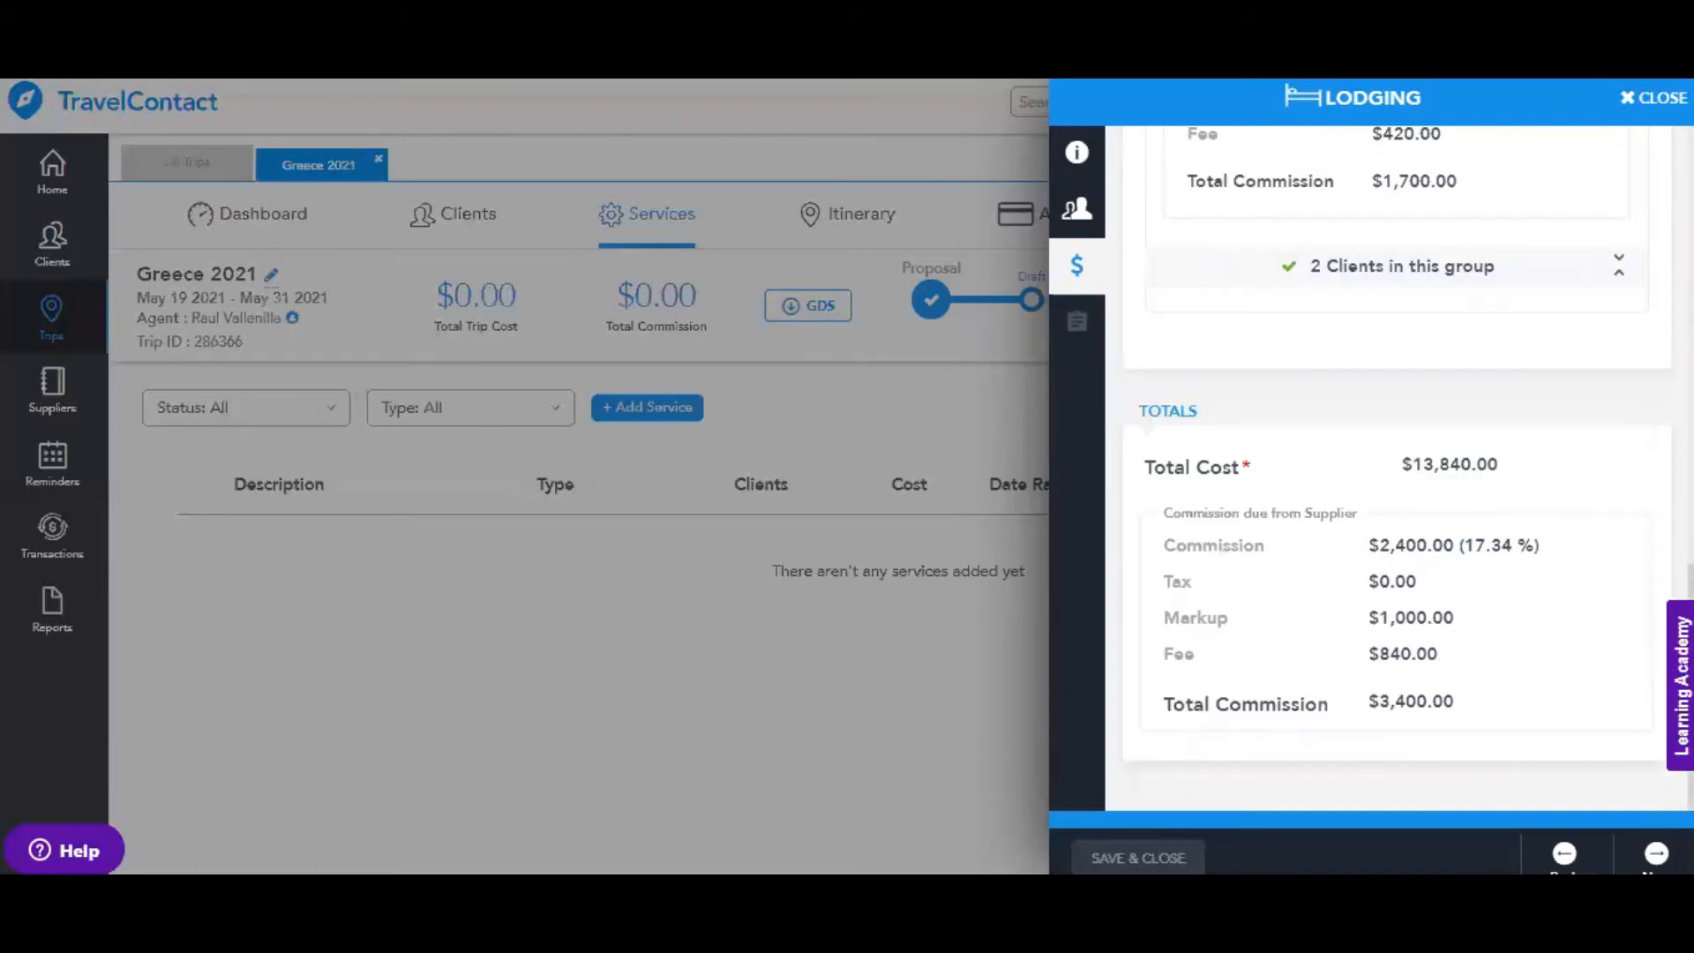
scroll(1288, 406, up, 5)
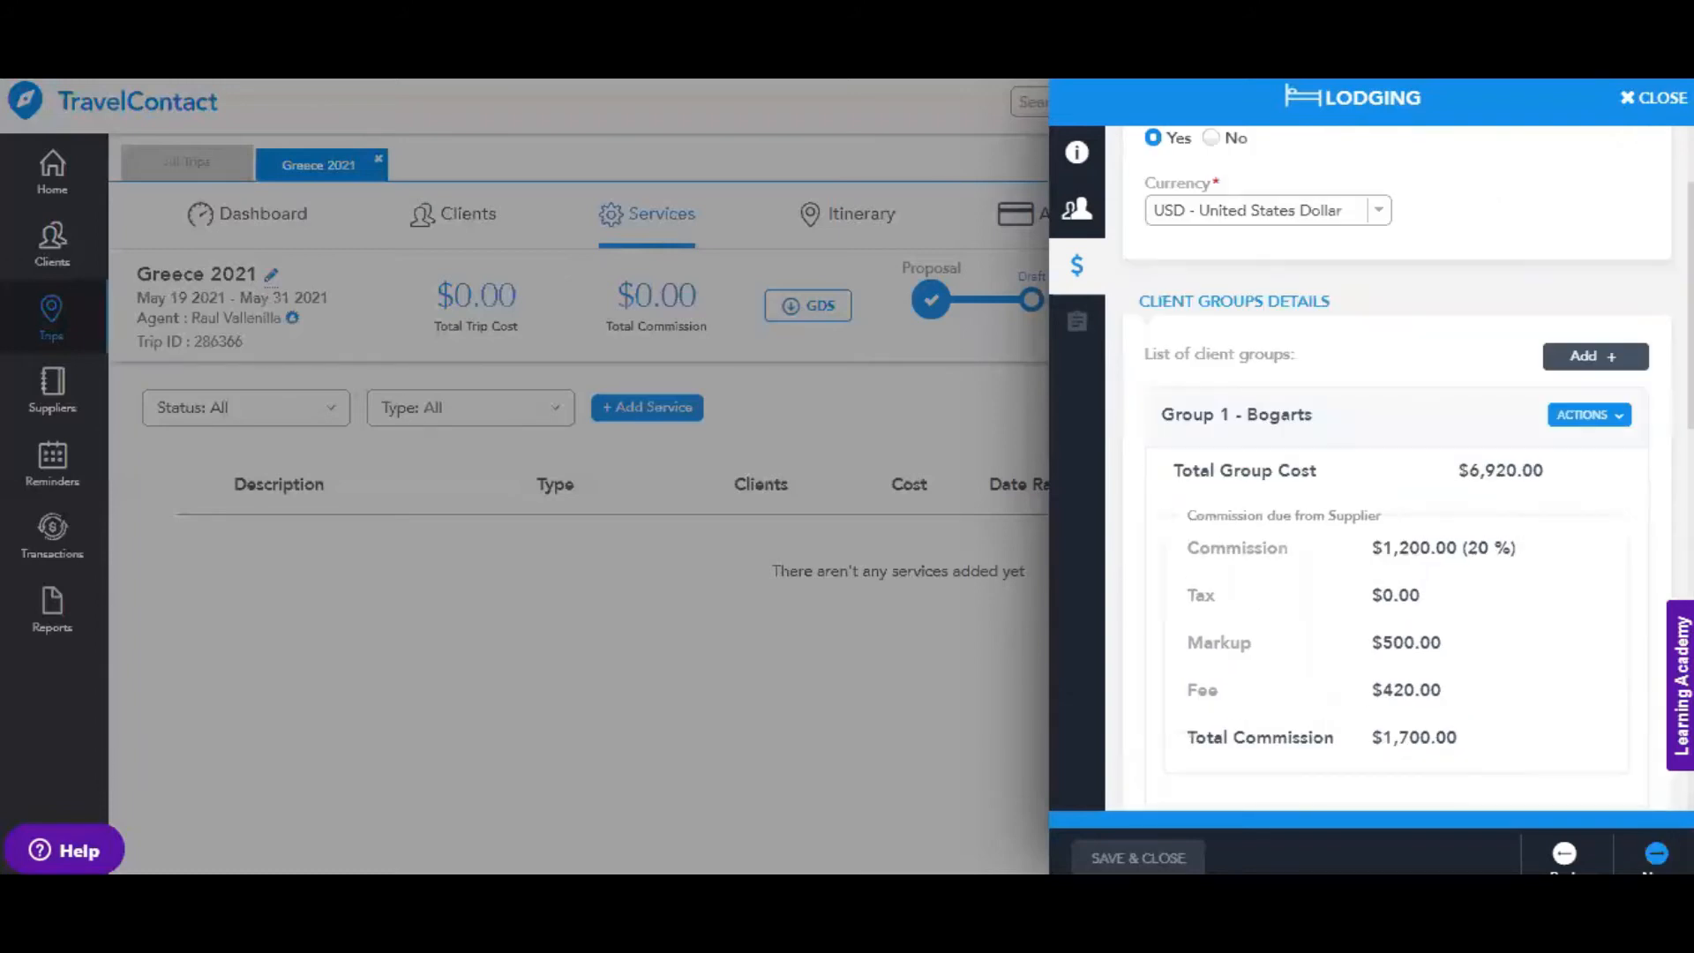
scroll(1285, 404, up, 2)
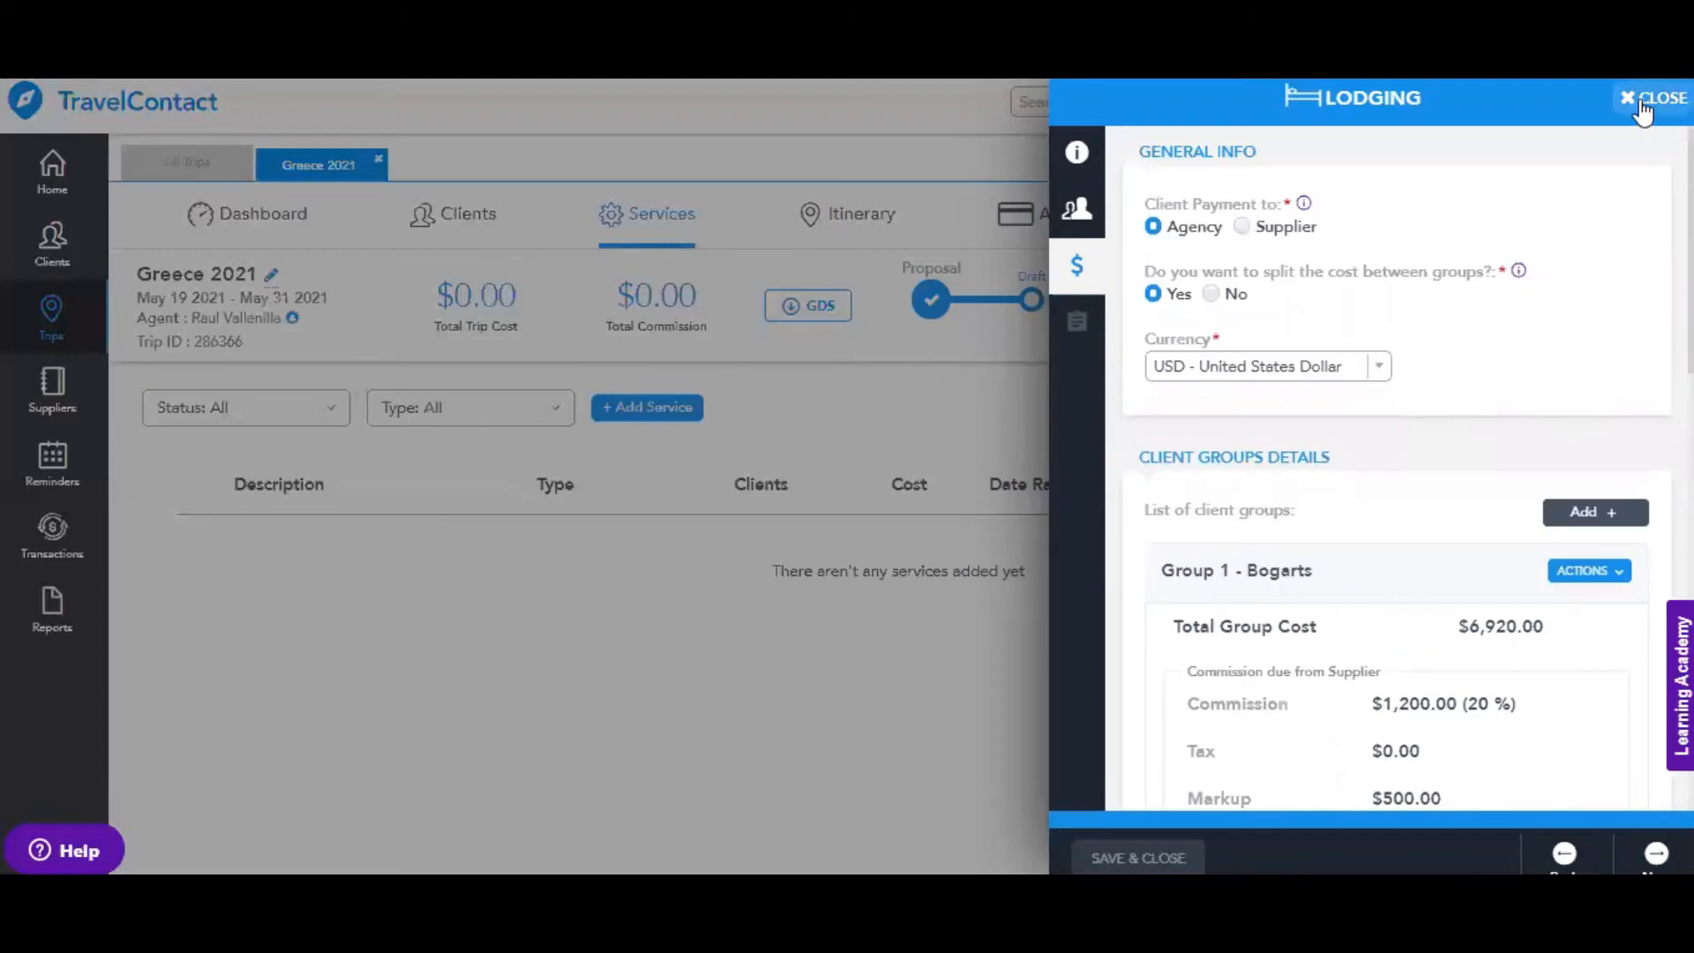
scroll(1528, 441, down, 2)
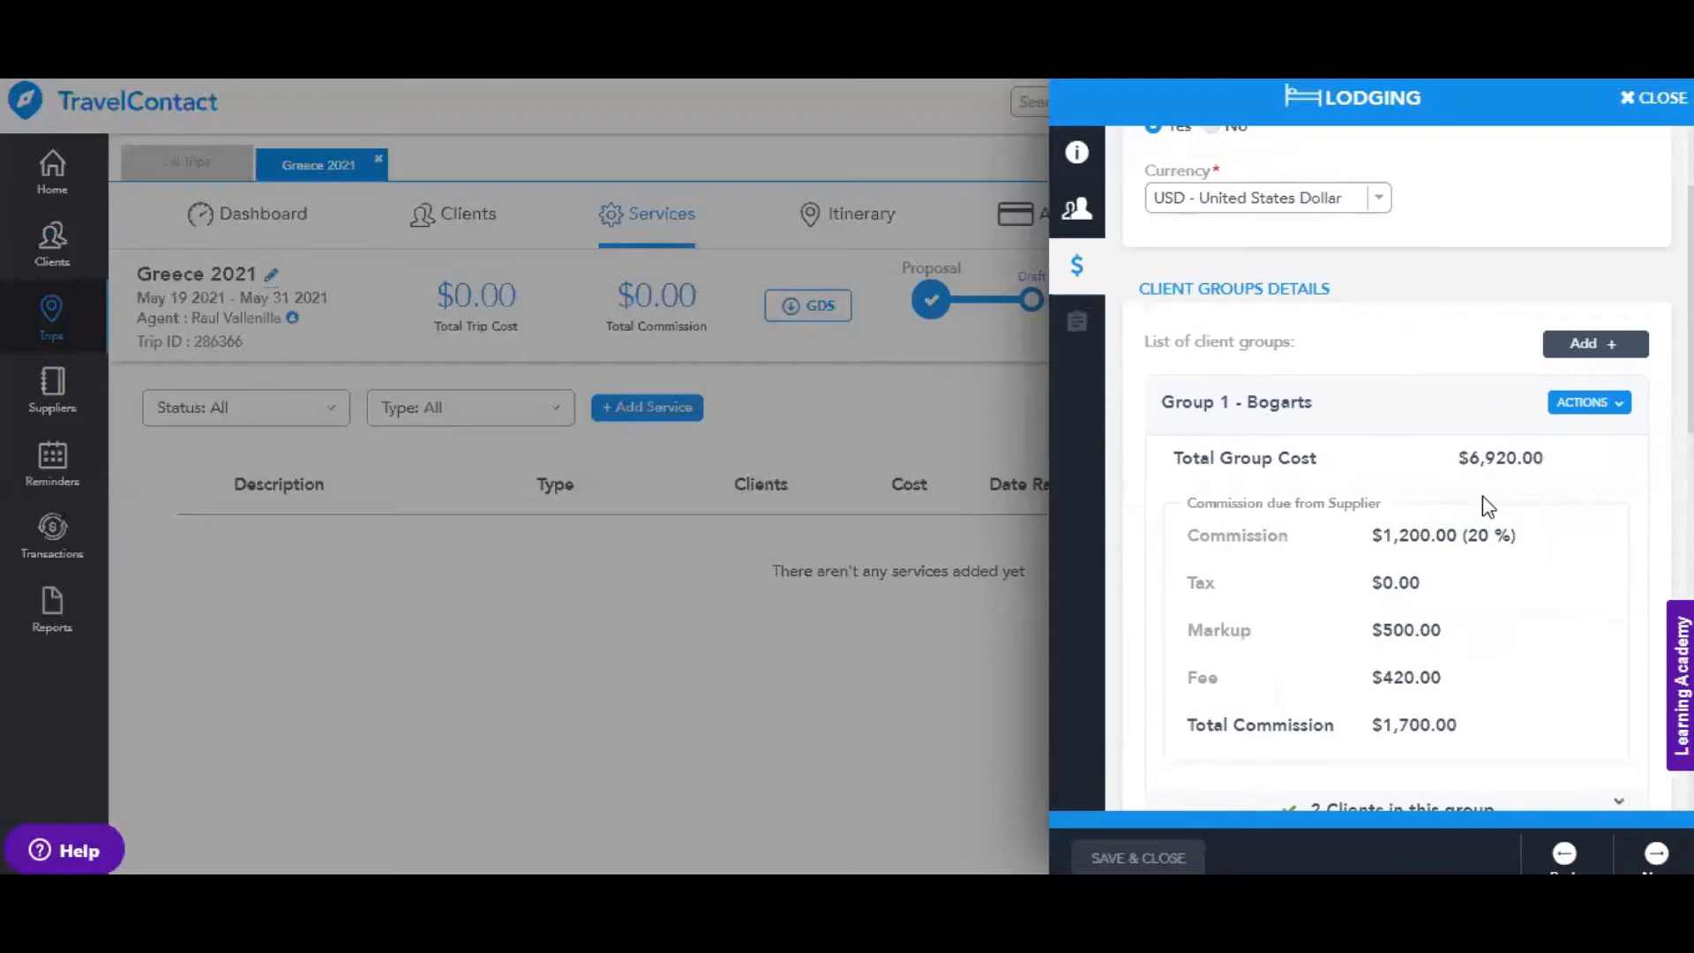
scroll(1481, 518, up, 1)
scroll(1491, 494, up, 2)
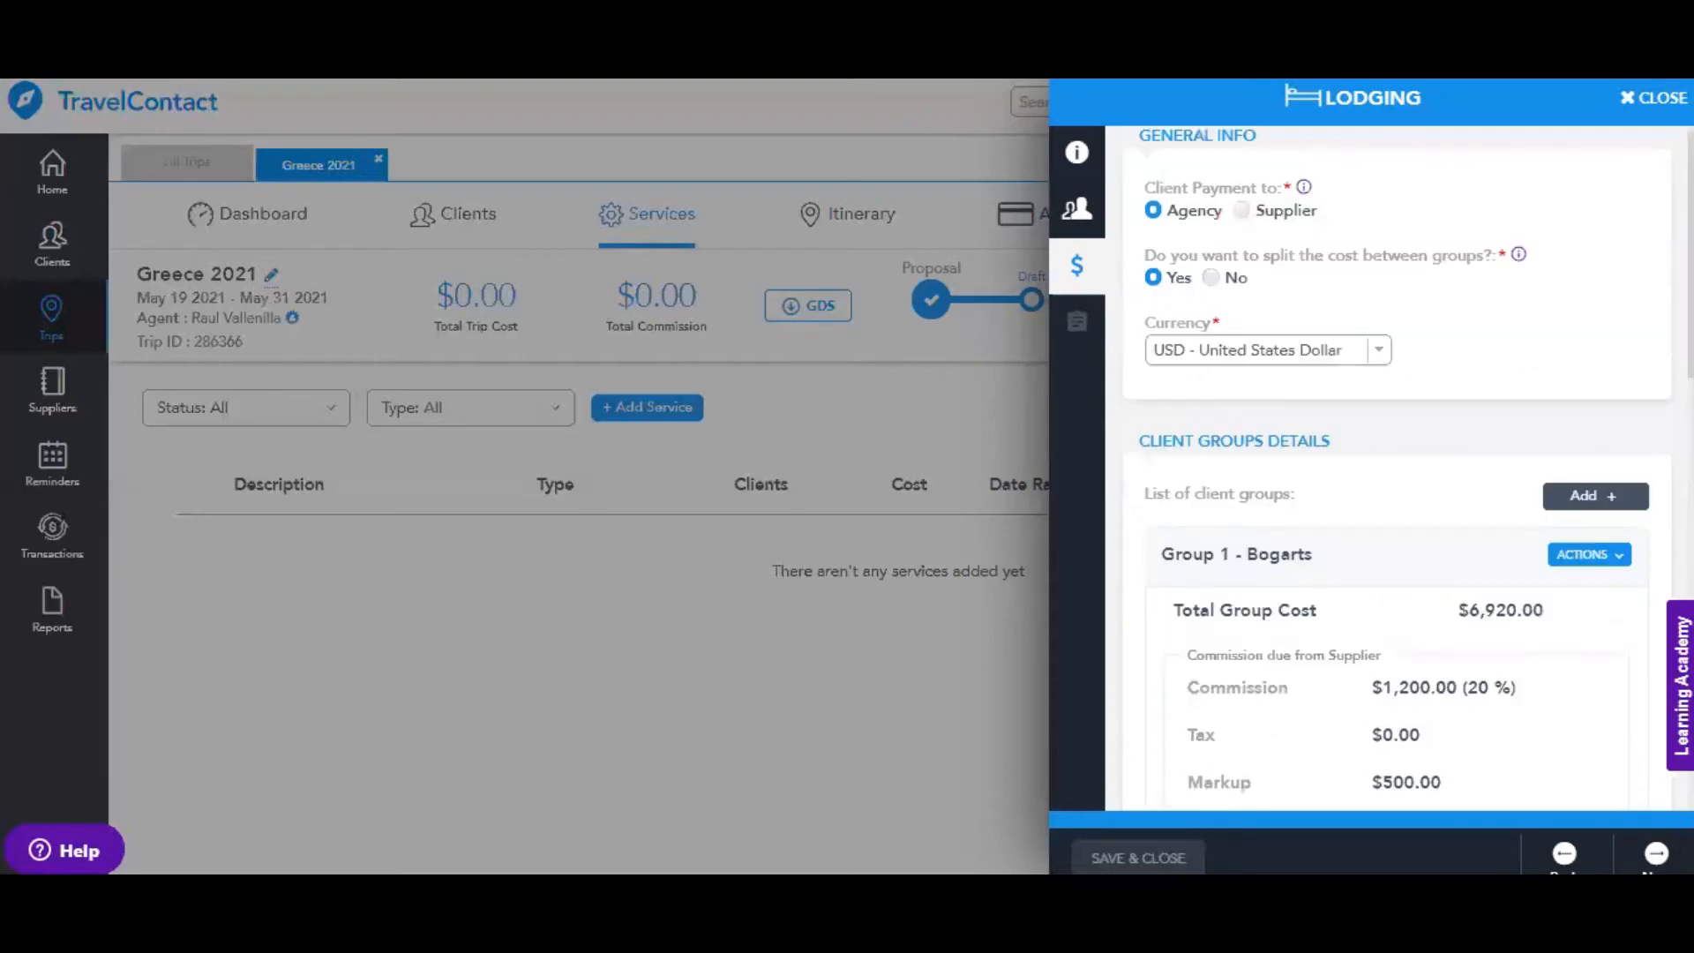
Save and close the Four Seasons lodging service and check the actions offered for it in the services list
click(1138, 858)
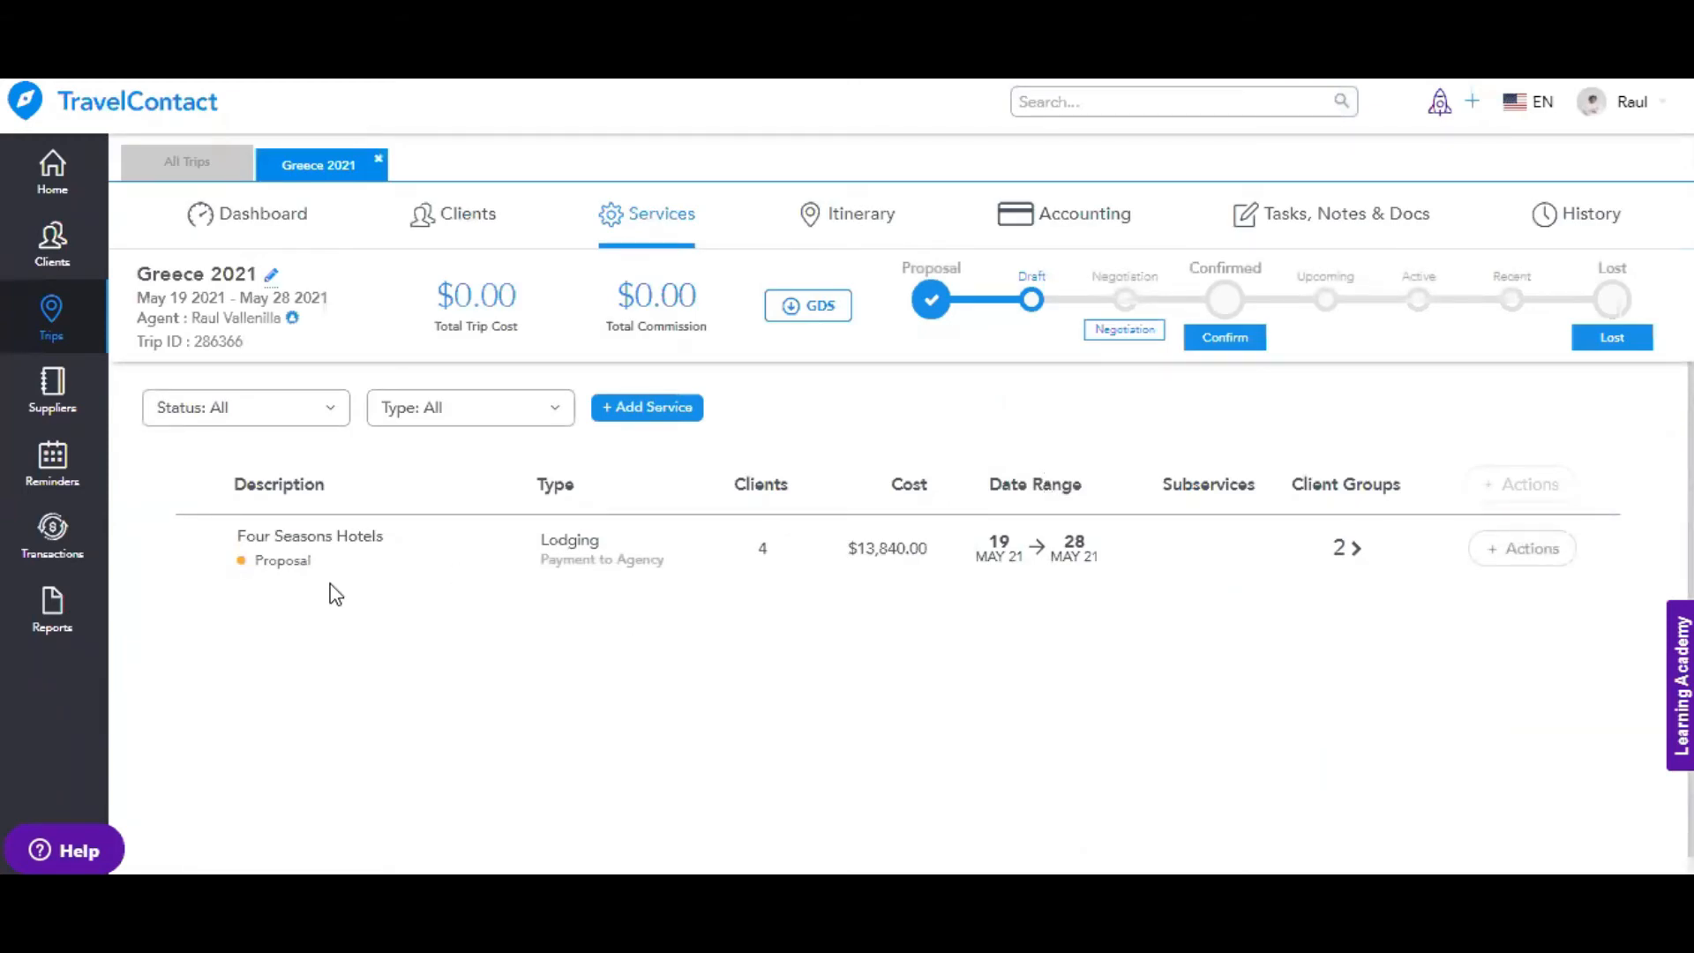
click(1565, 554)
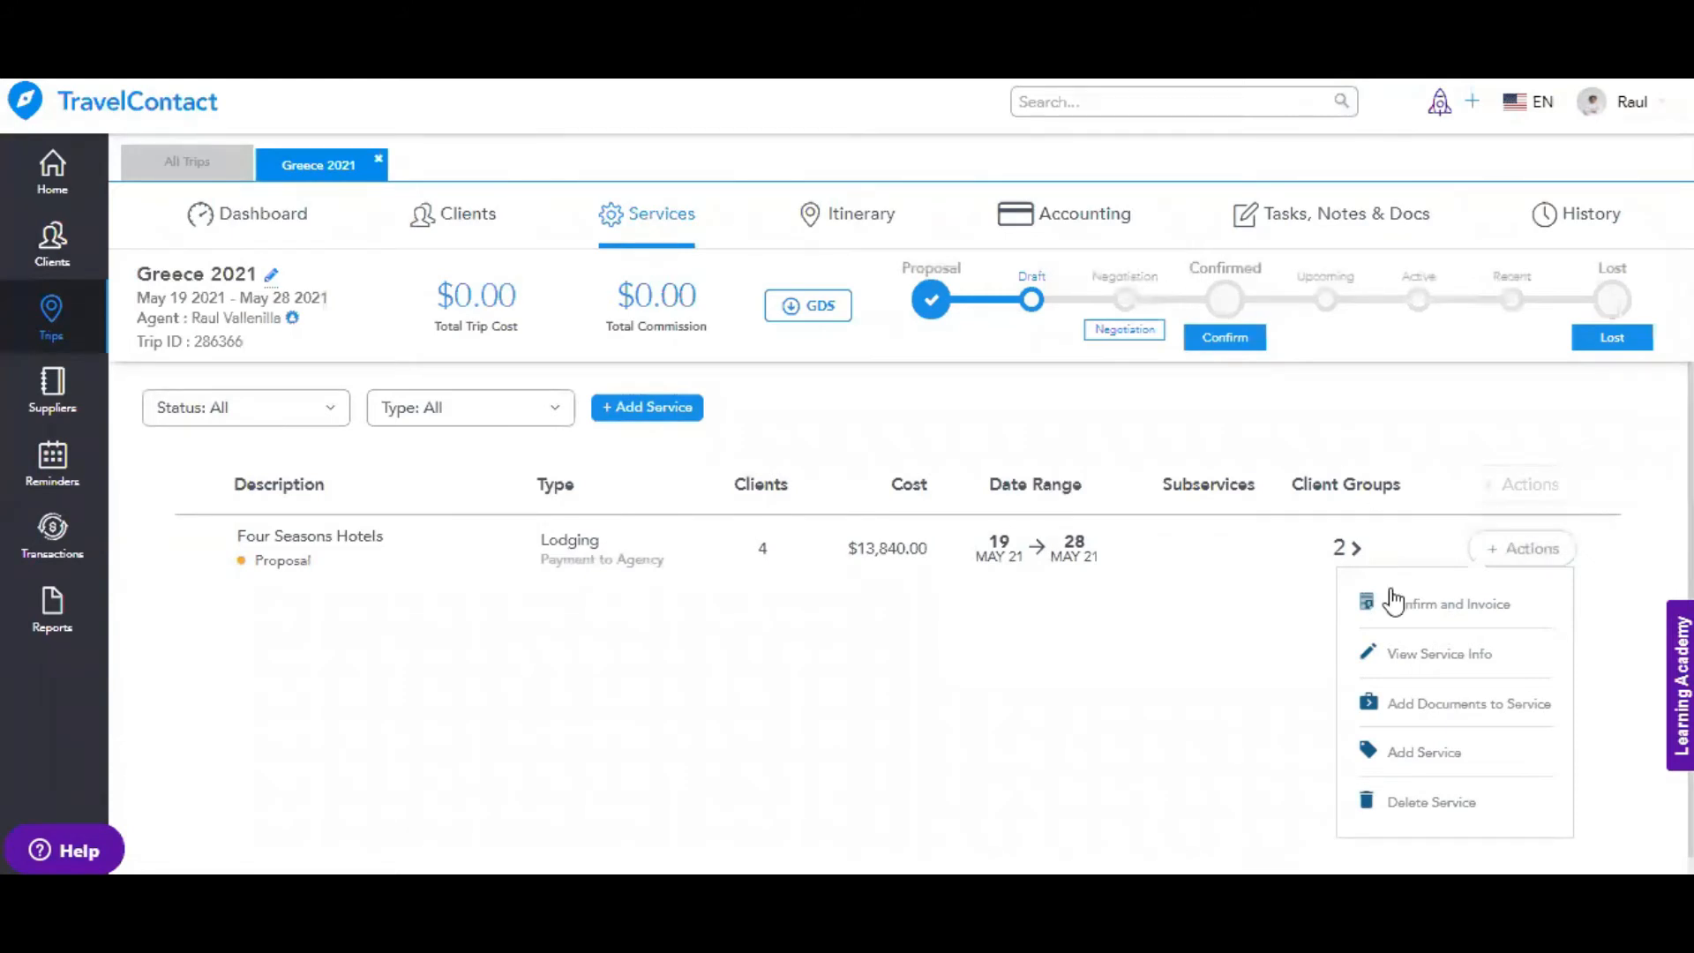
click(1211, 661)
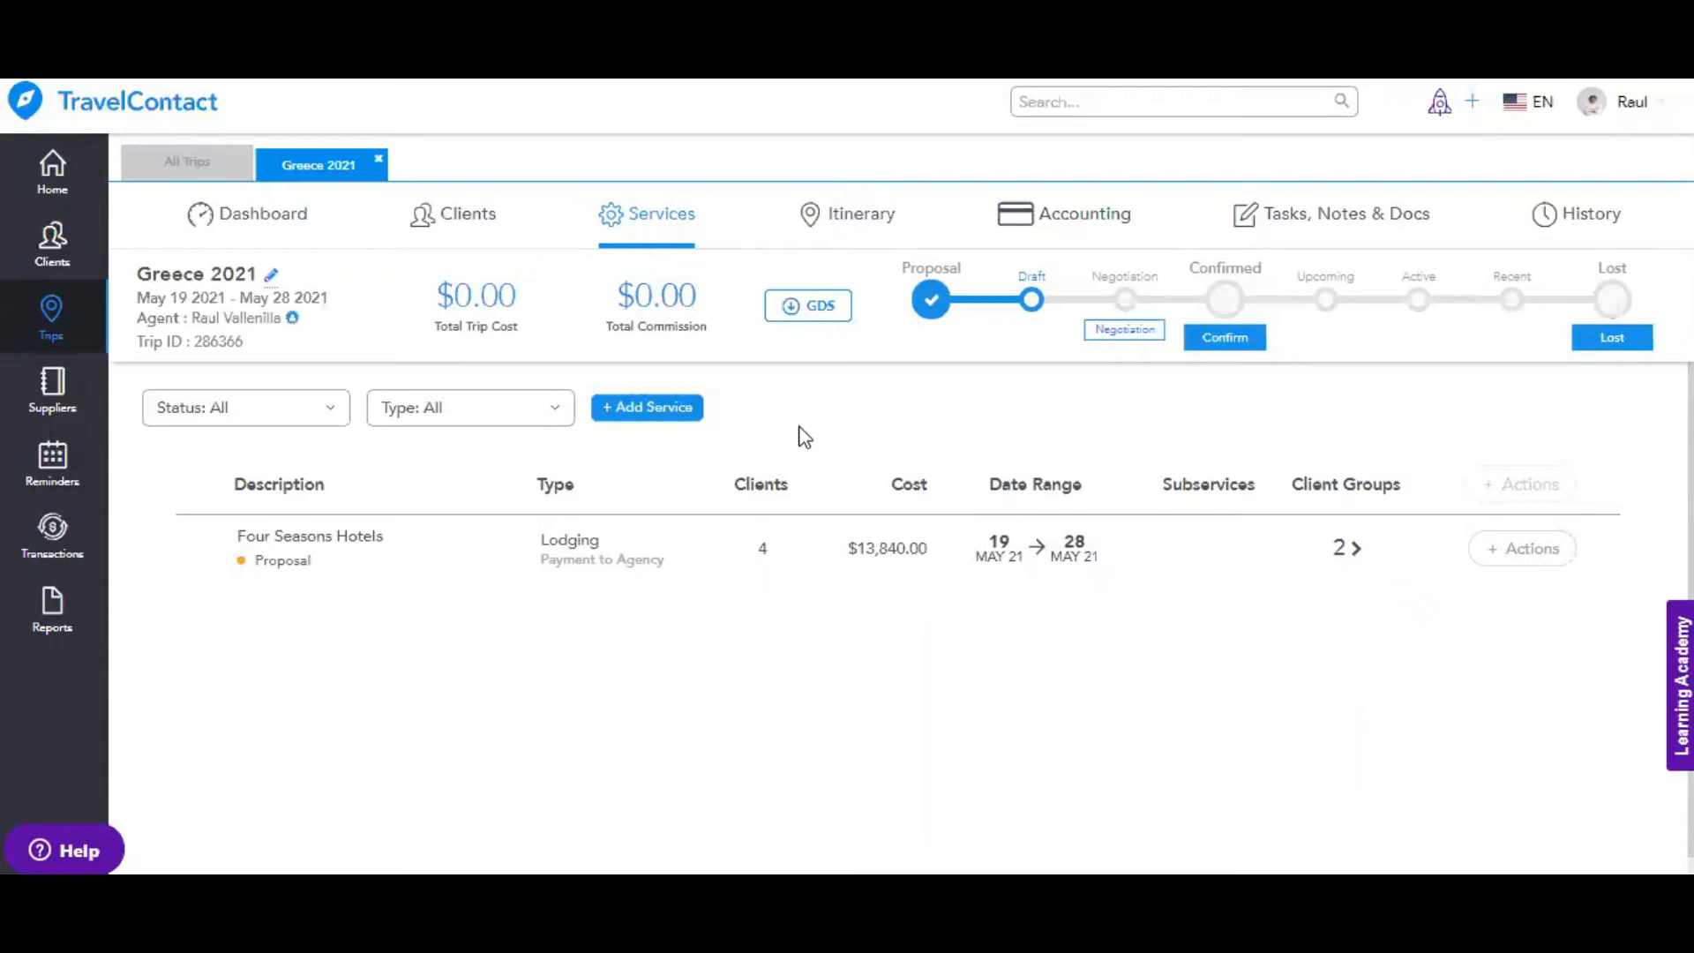
Start a Quick Add of services with a Flight entry and choose AA American Airlines as its supplier
click(694, 414)
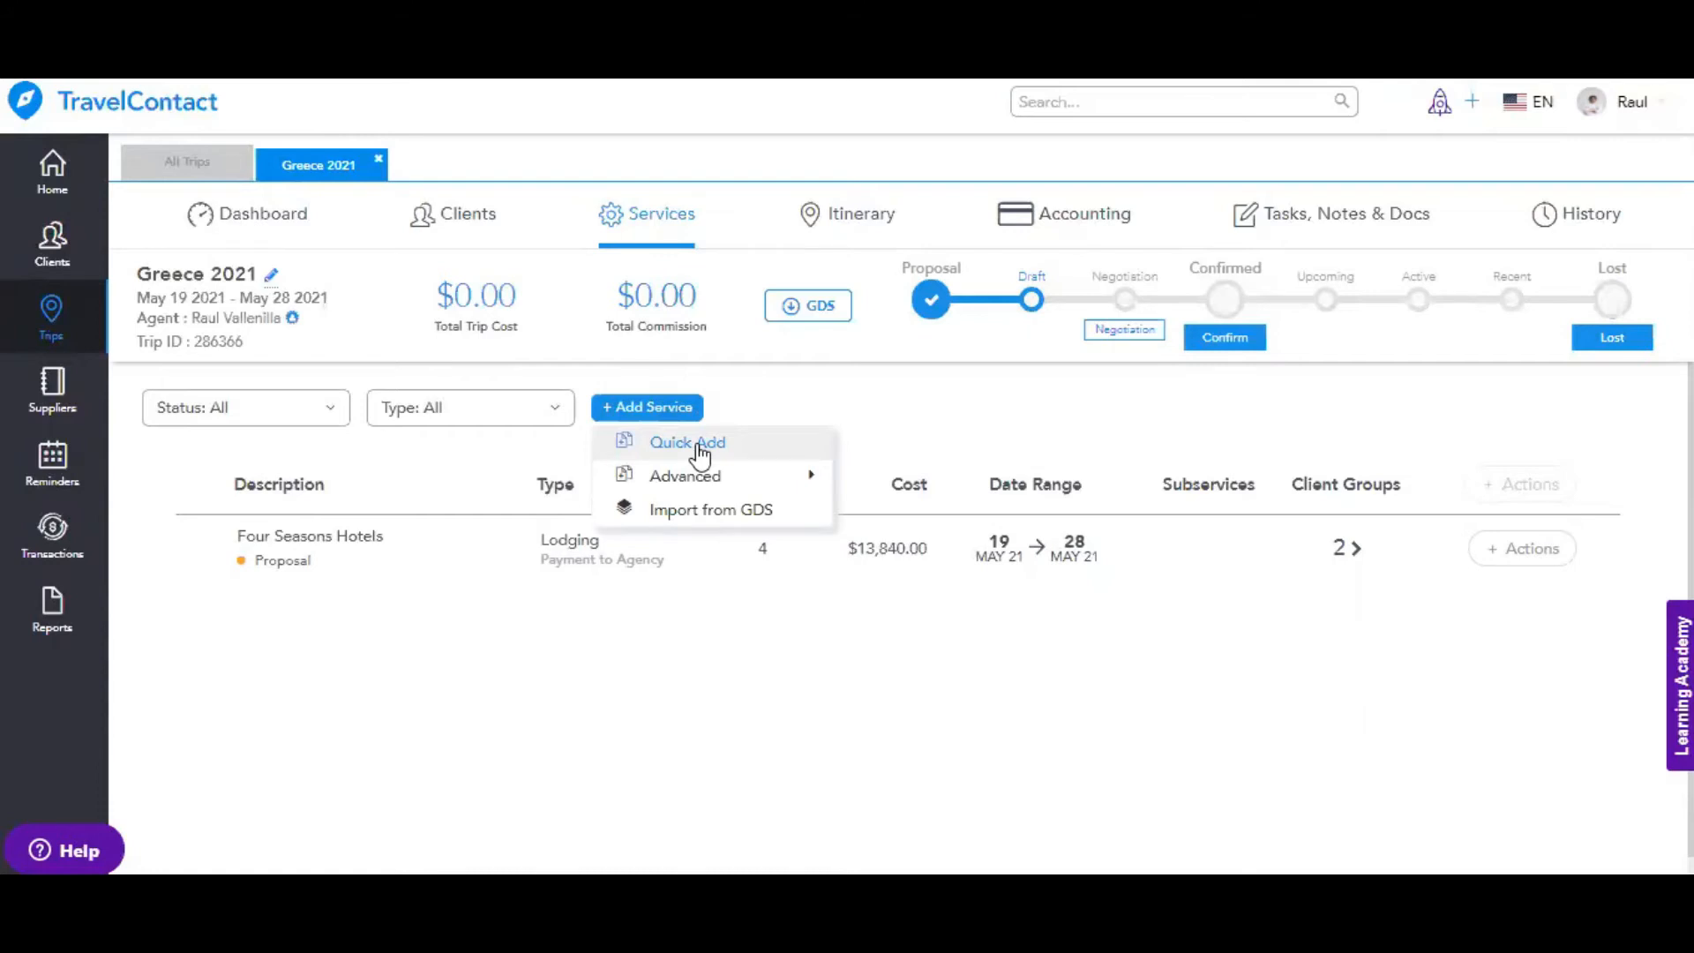
click(702, 453)
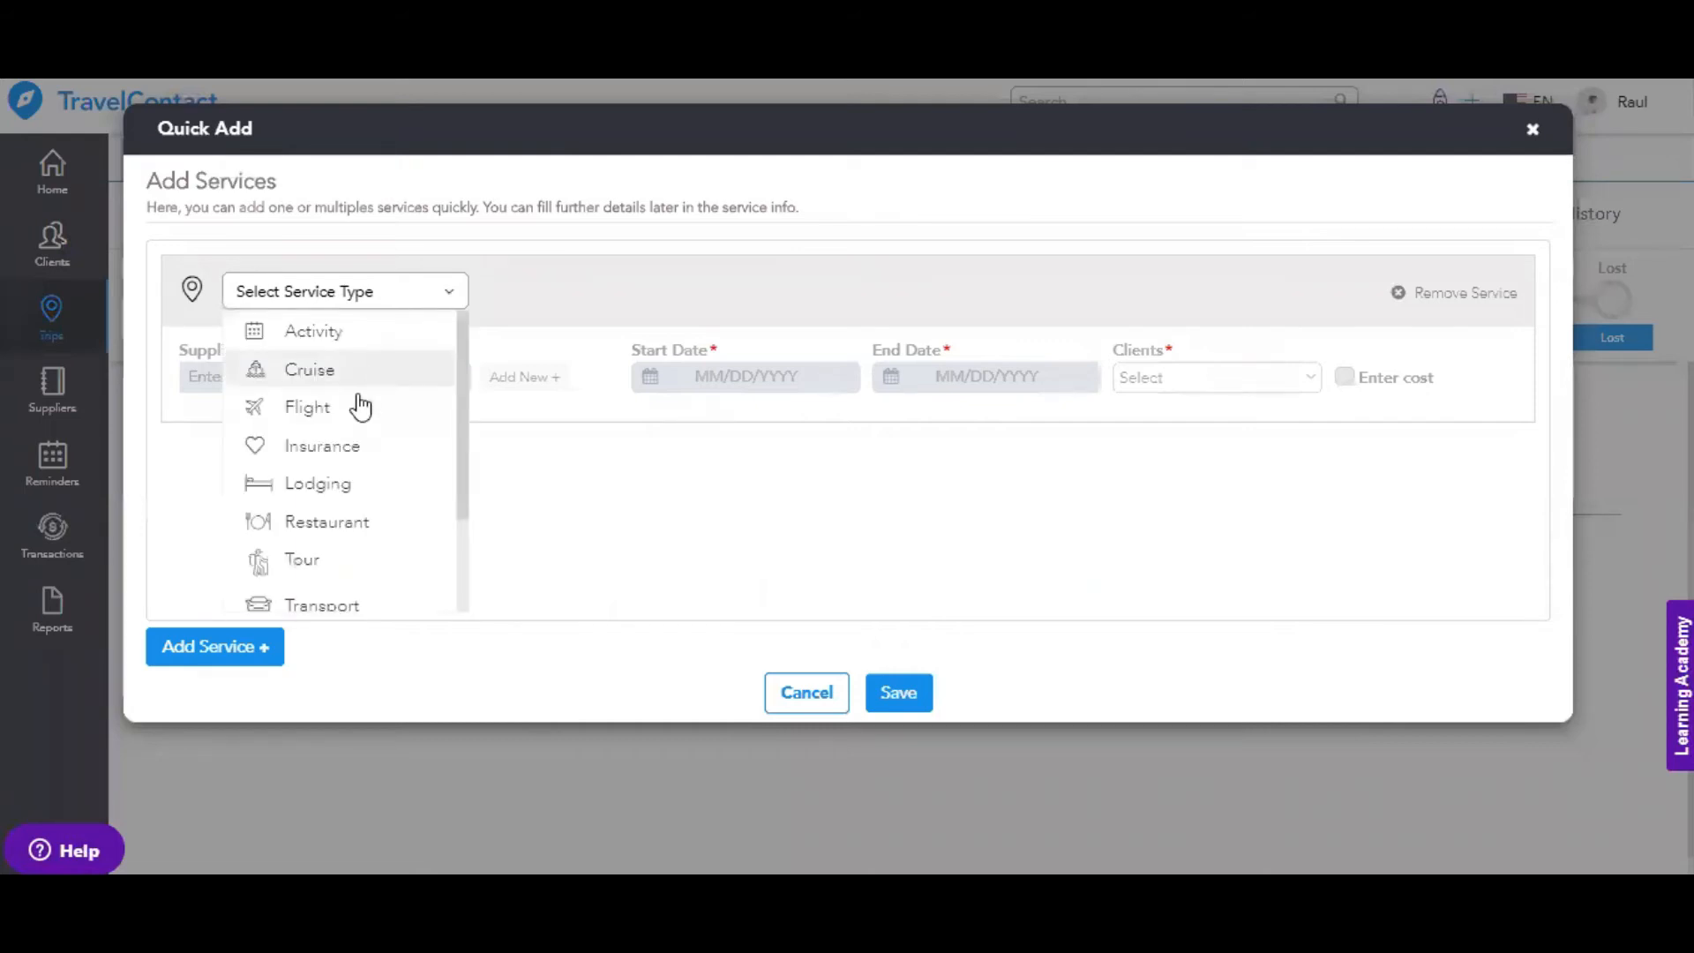
click(311, 394)
click(310, 378)
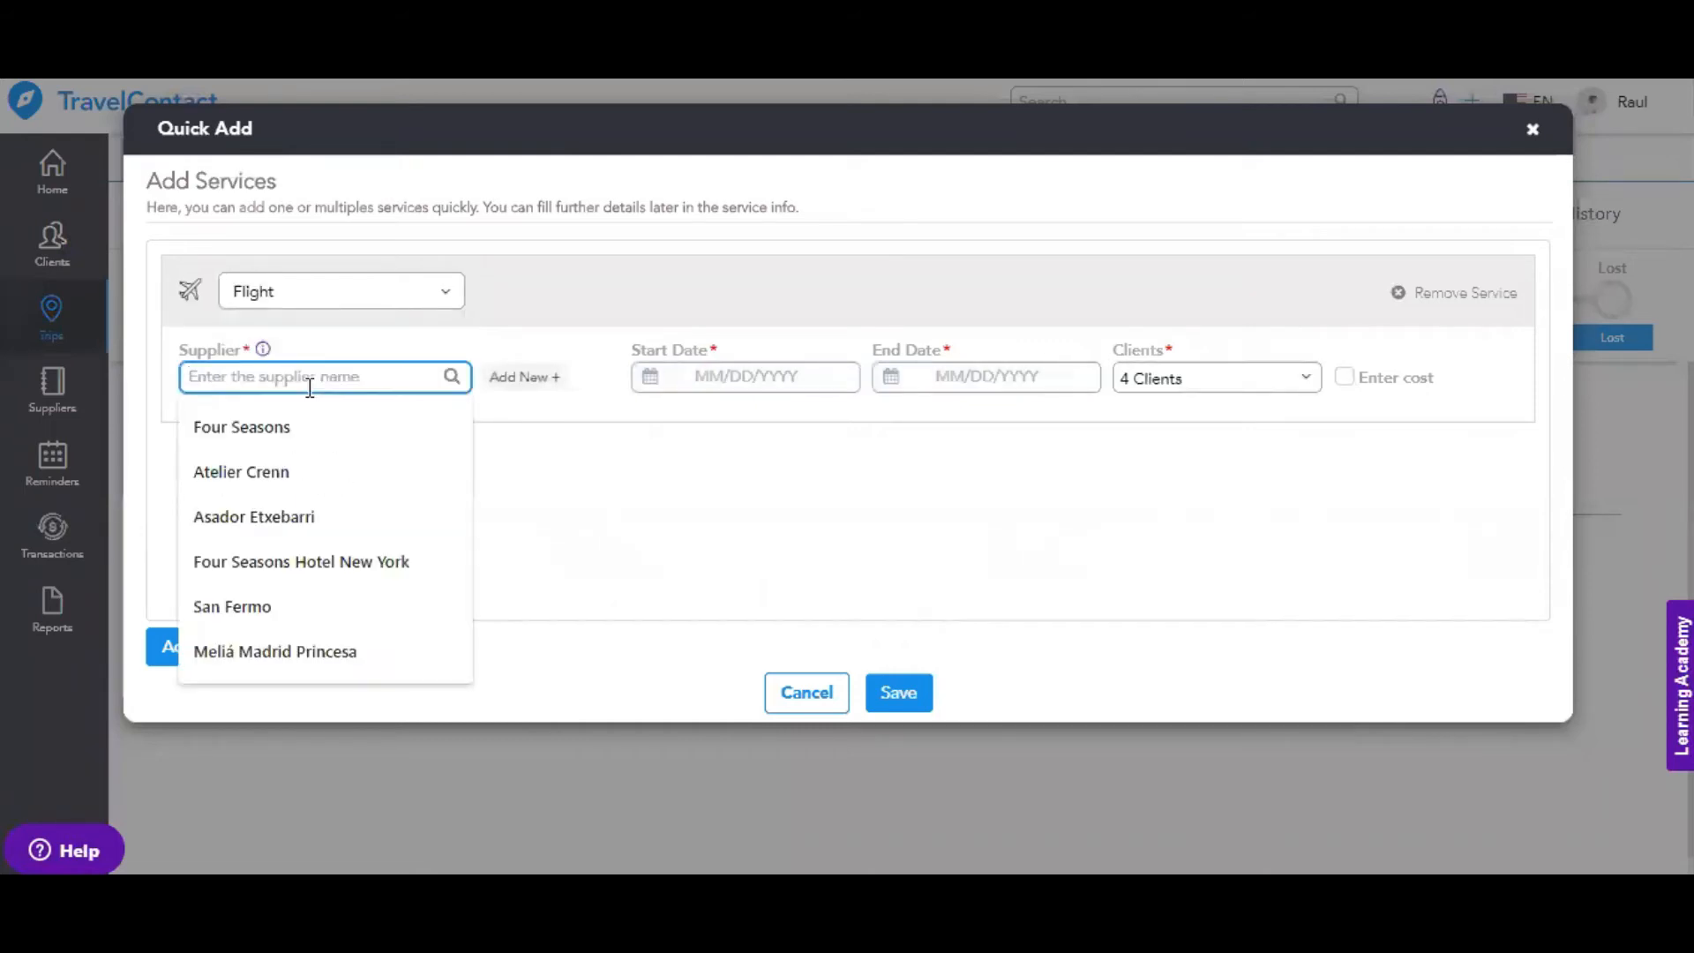
text(American)
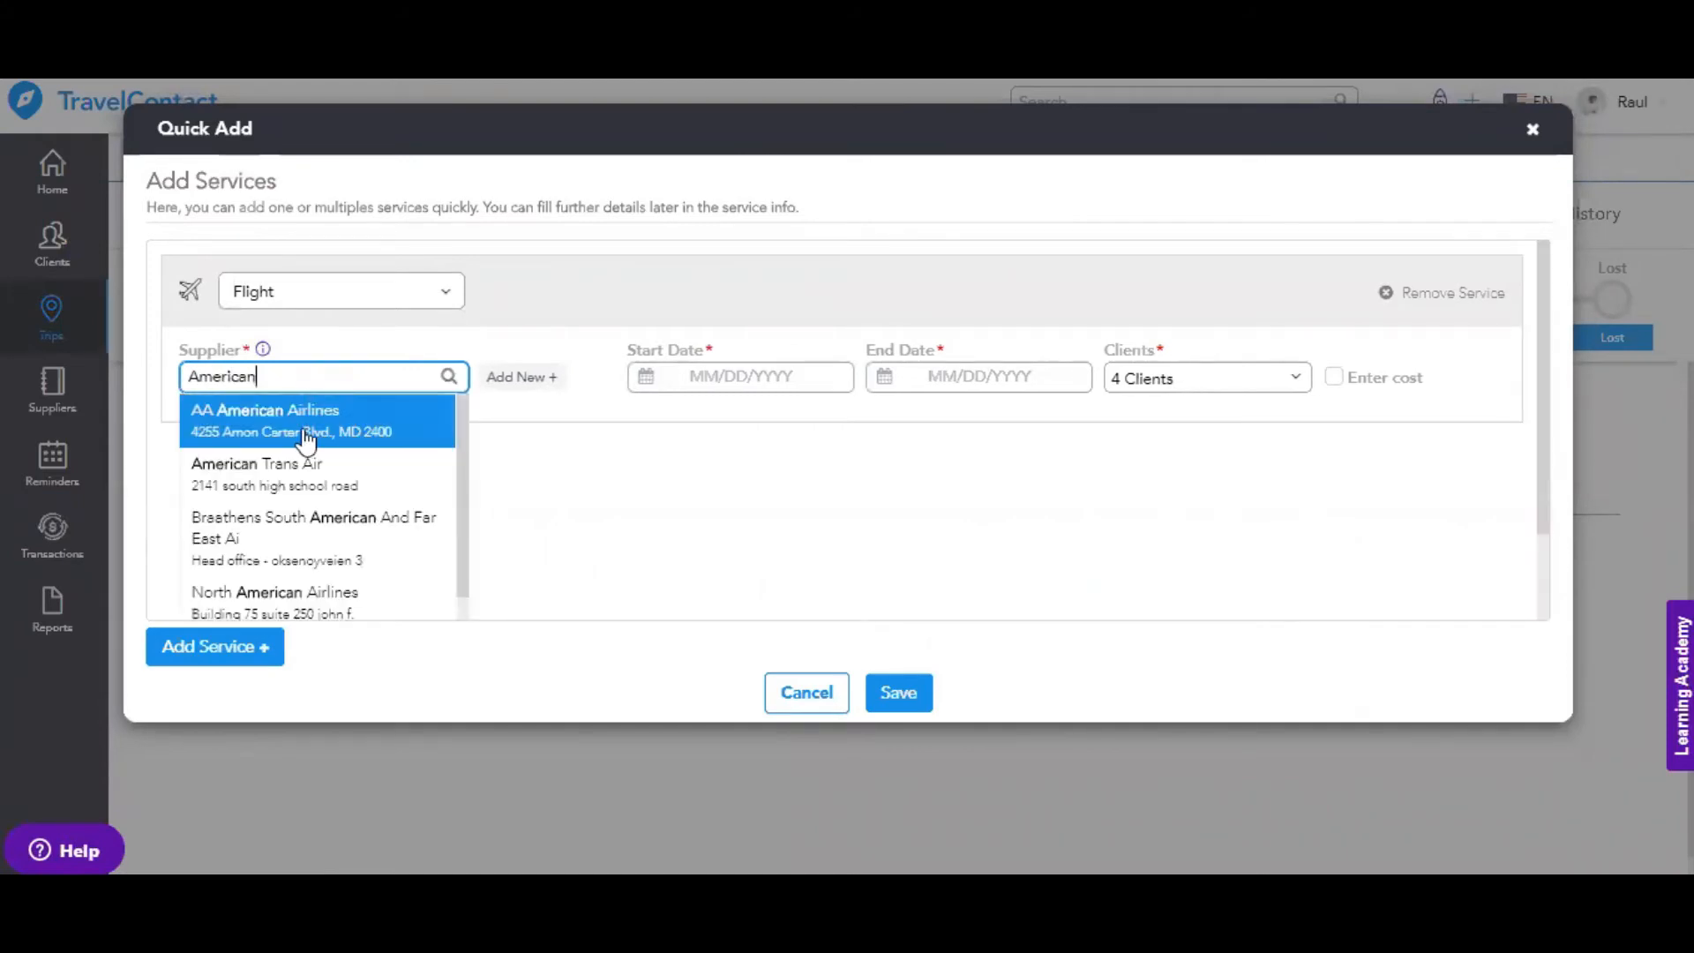
click(308, 436)
Set both the start date and the end date of the first flight to 05/19/2021
click(788, 374)
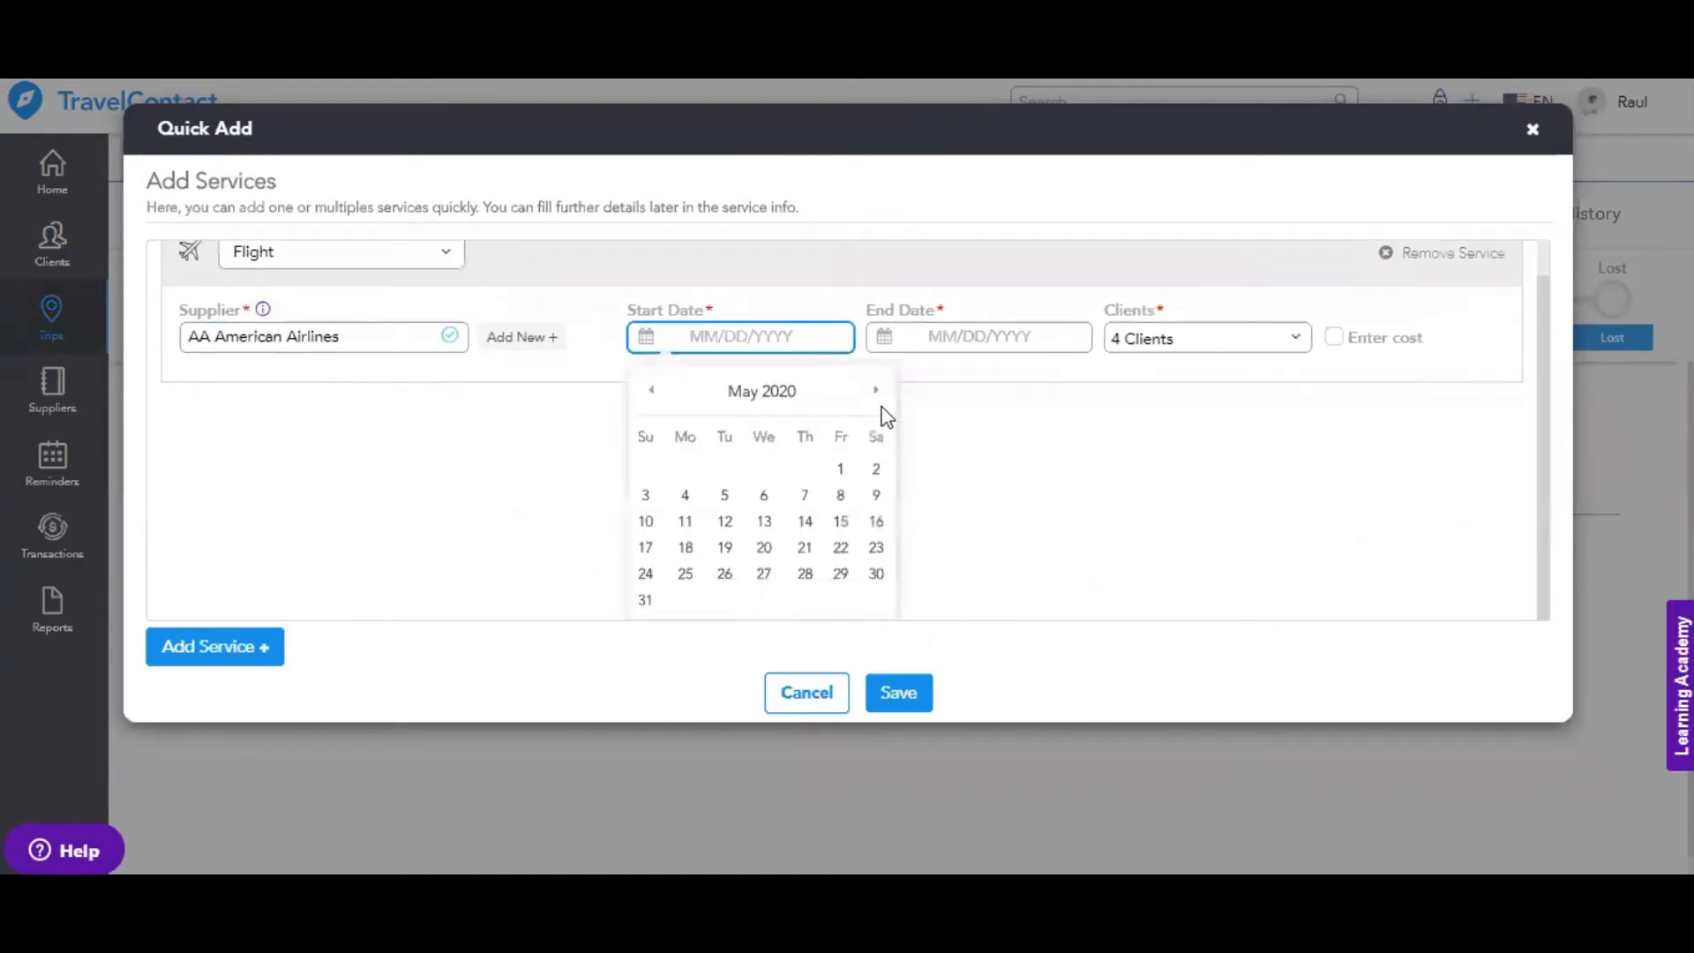
click(880, 394)
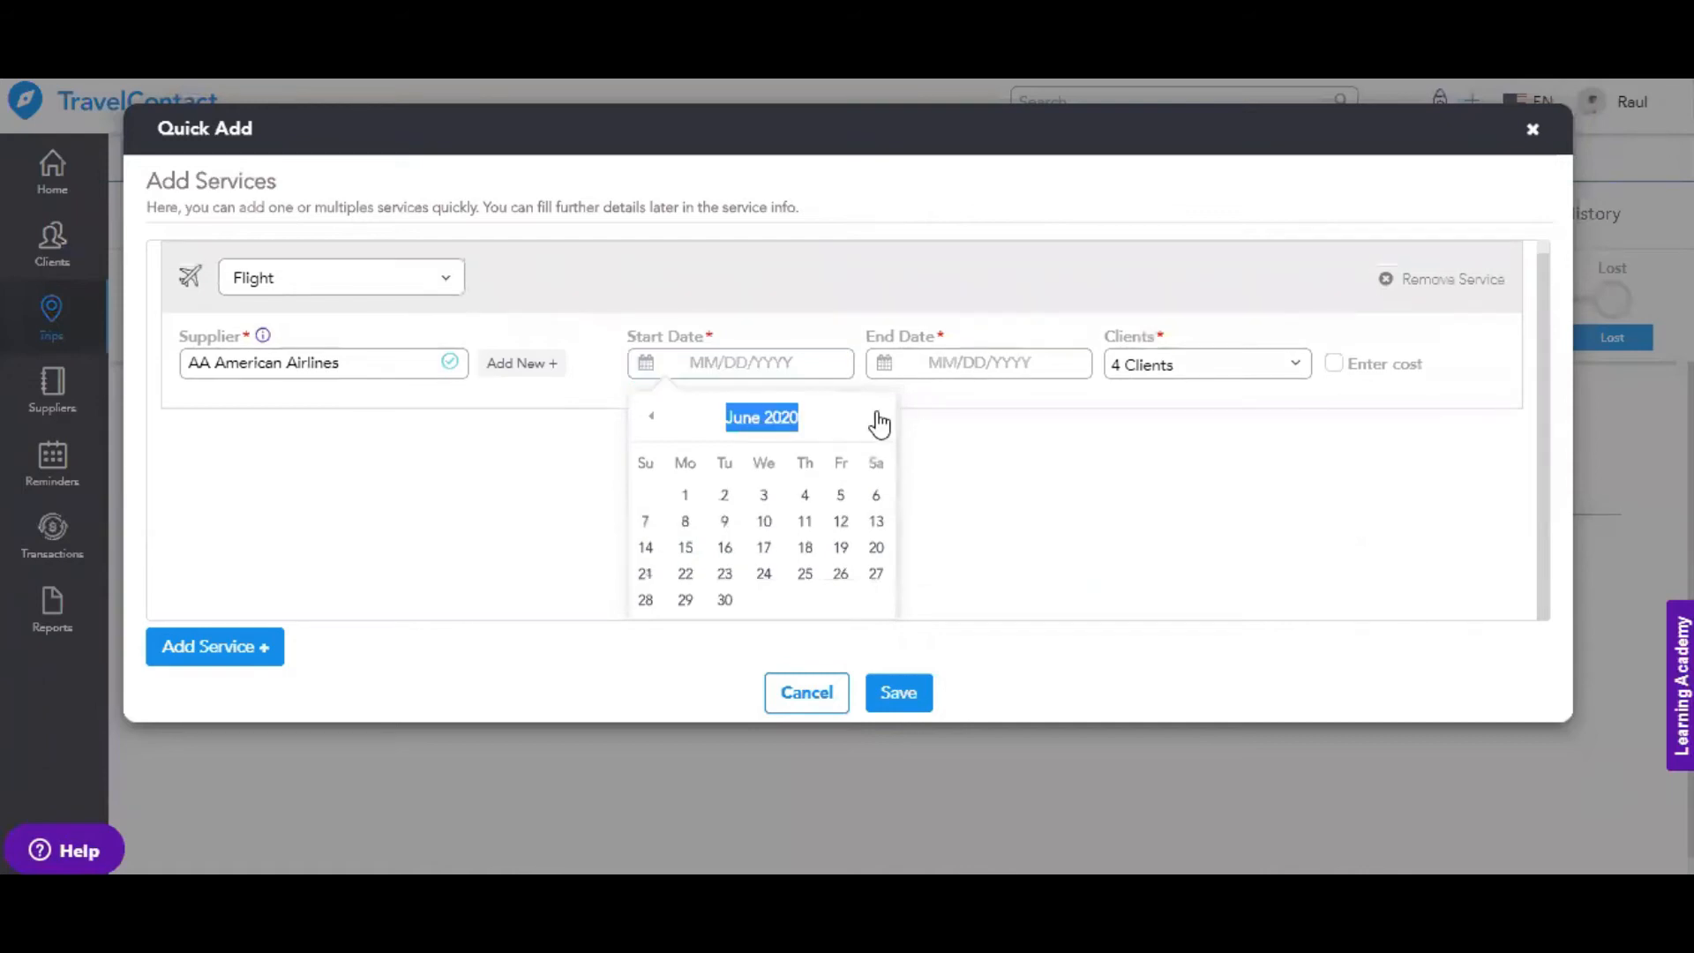
double_click(875, 414)
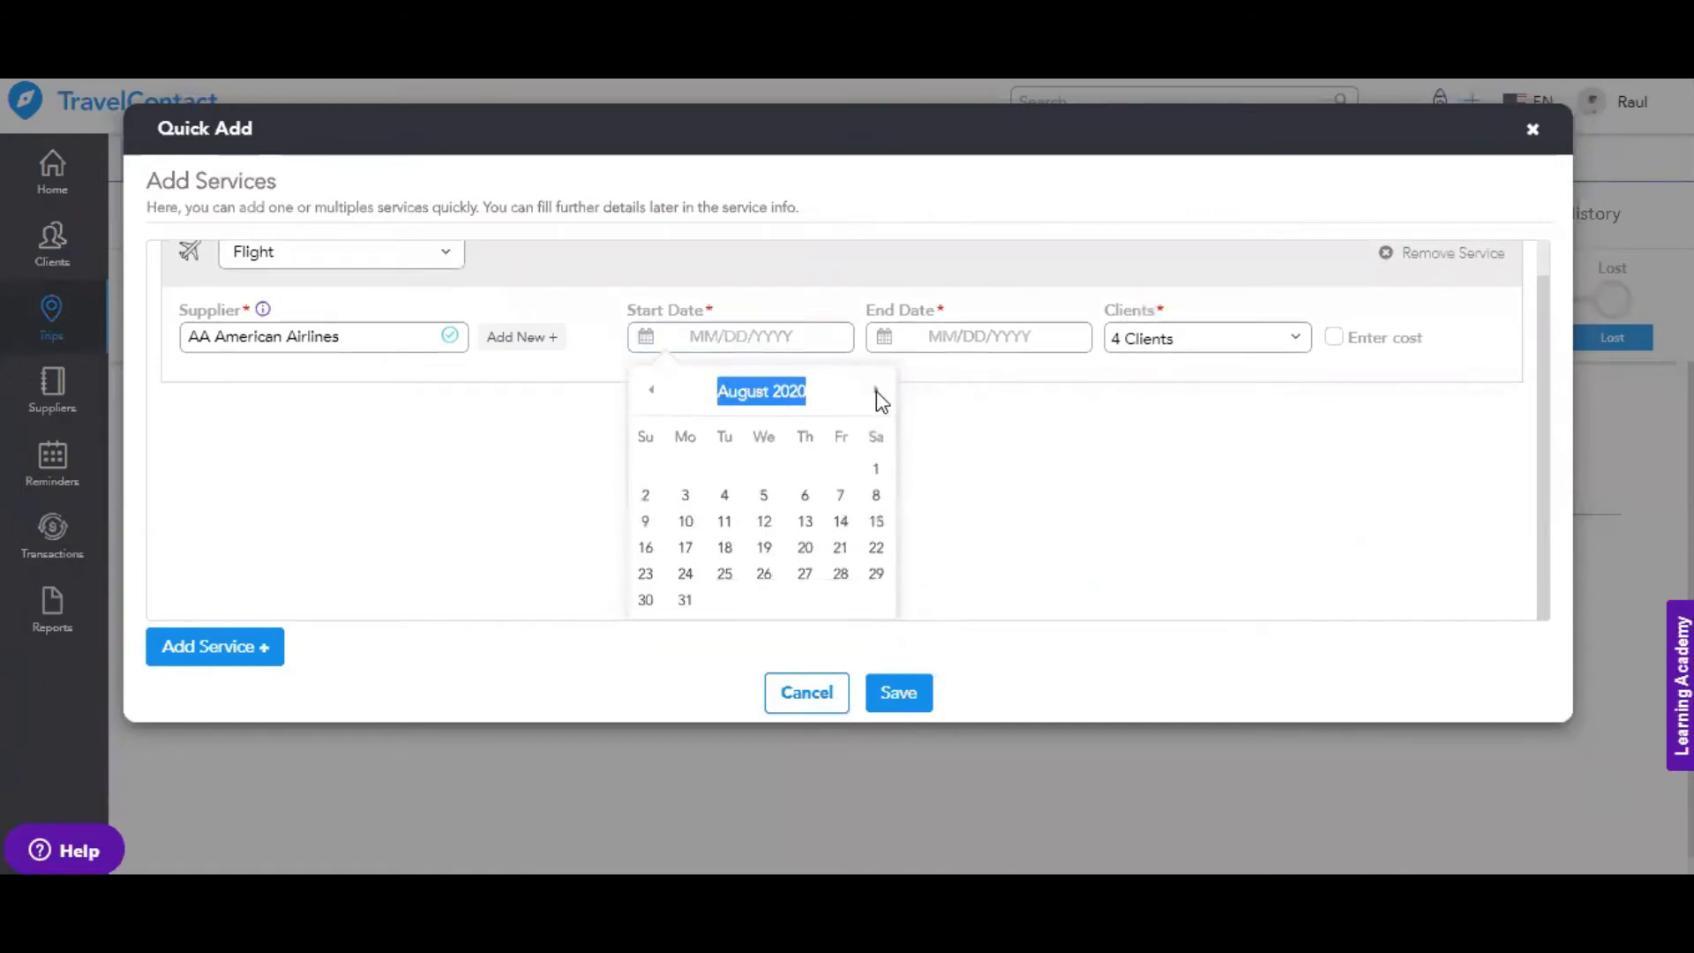
click(875, 415)
triple_click(875, 416)
click(876, 413)
click(876, 395)
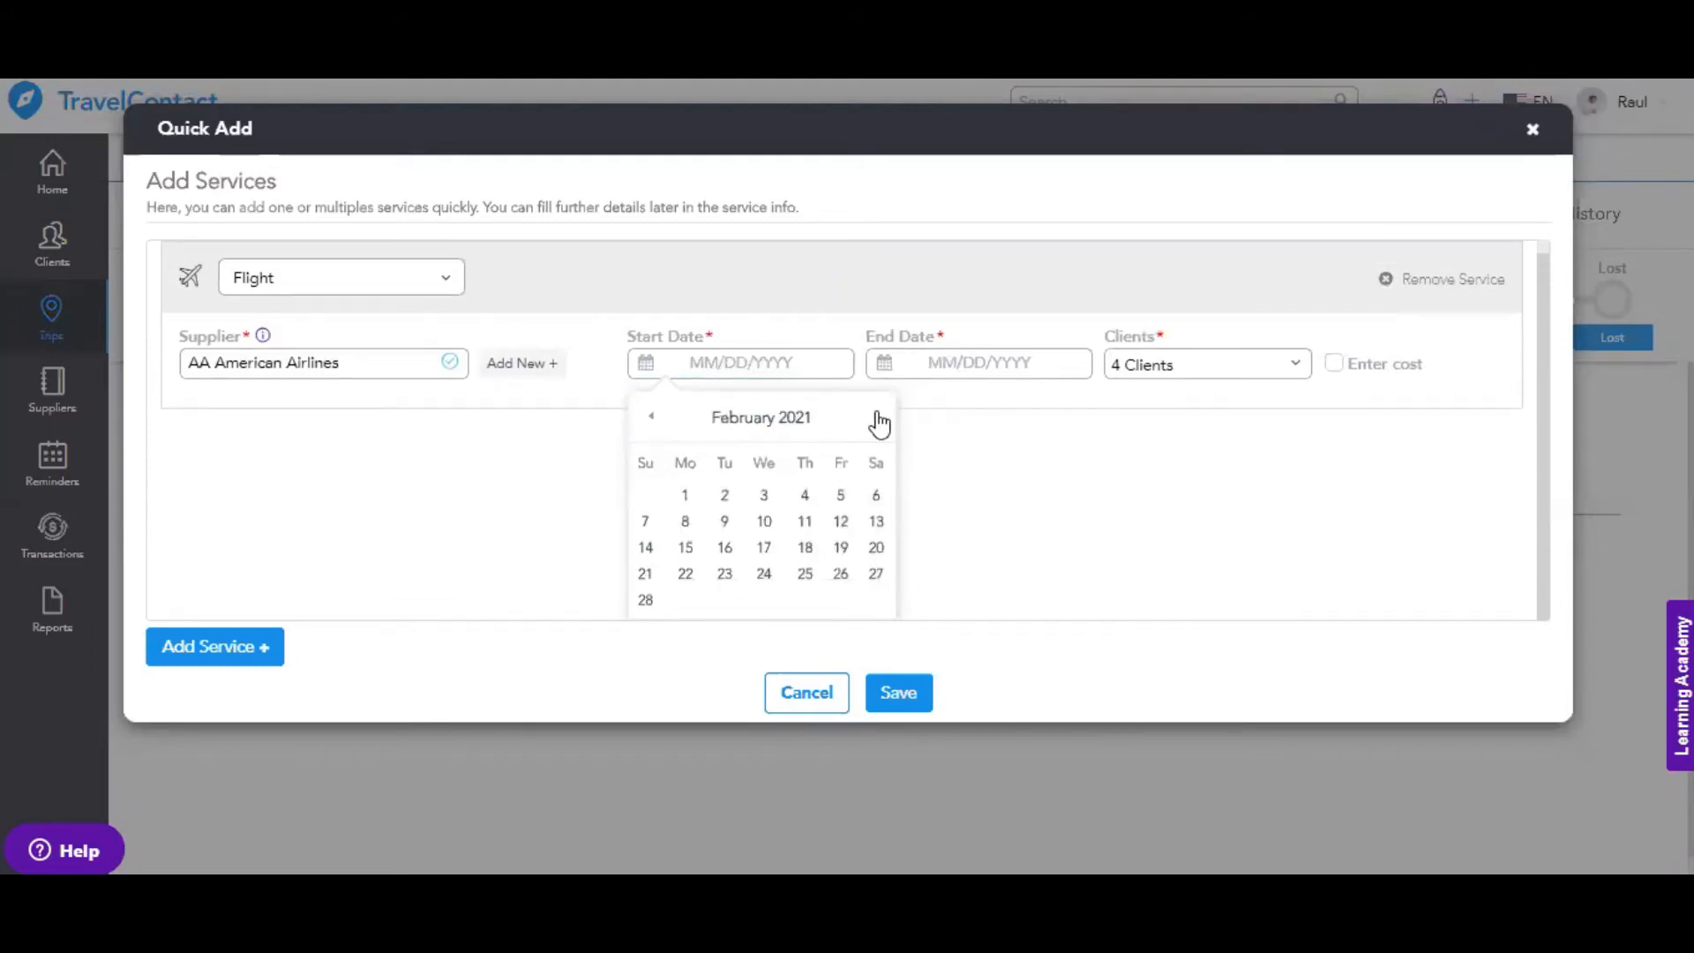
double_click(877, 420)
click(877, 420)
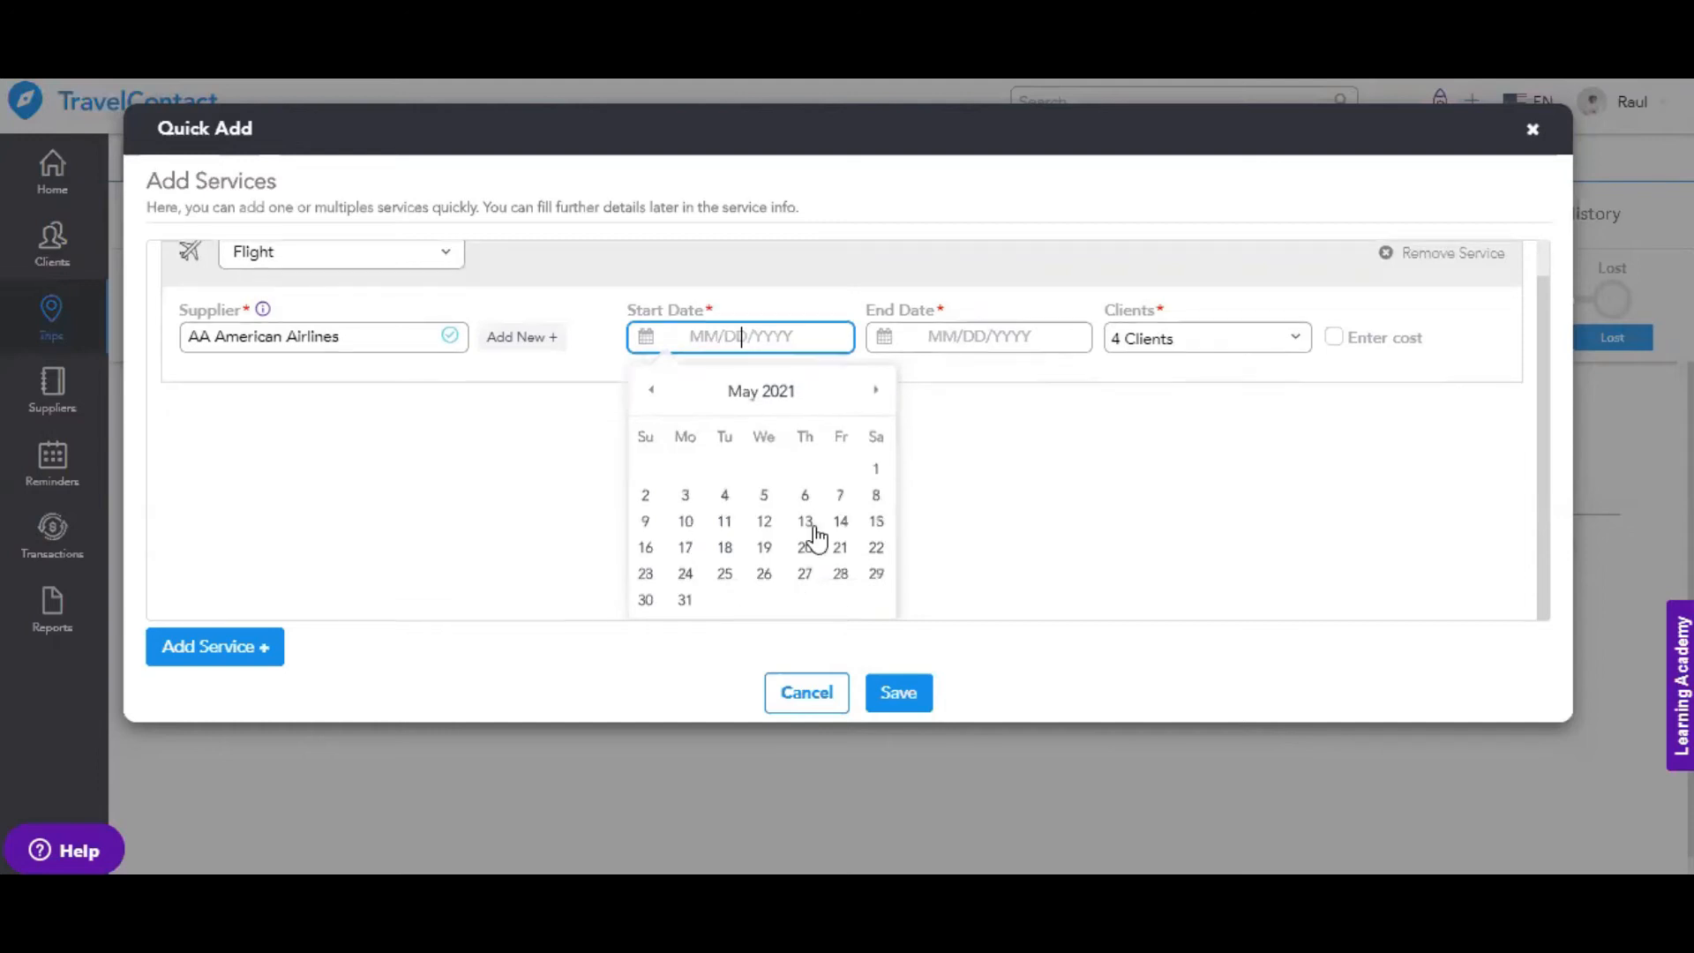
click(765, 551)
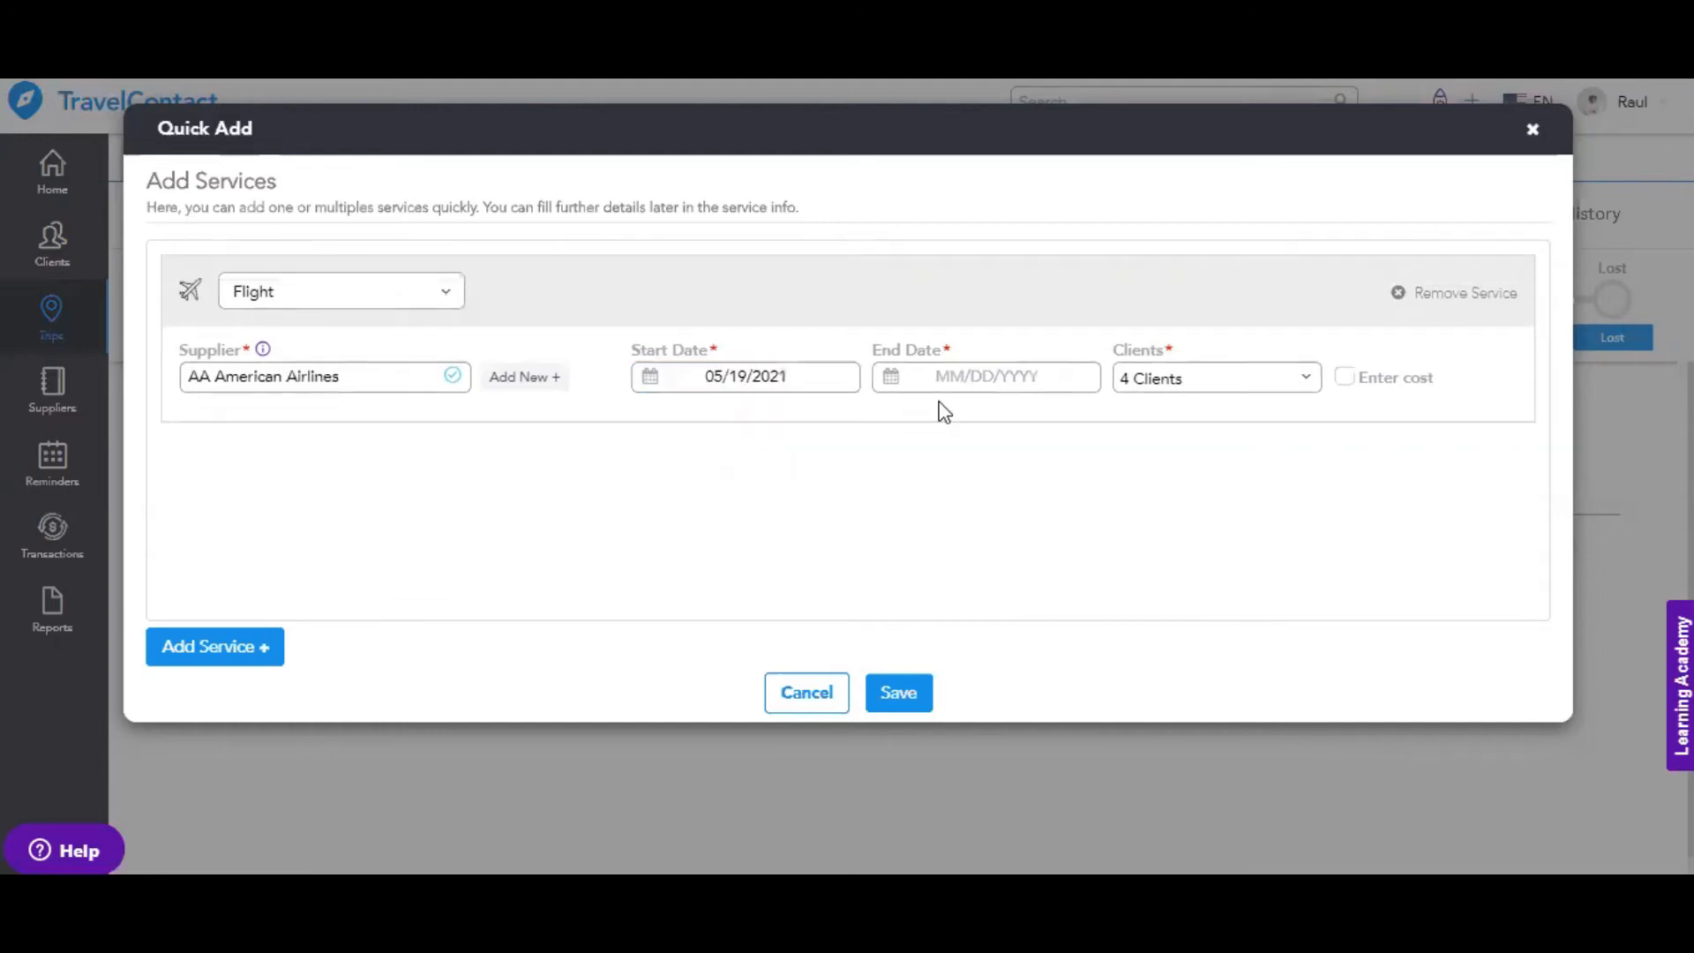
click(986, 379)
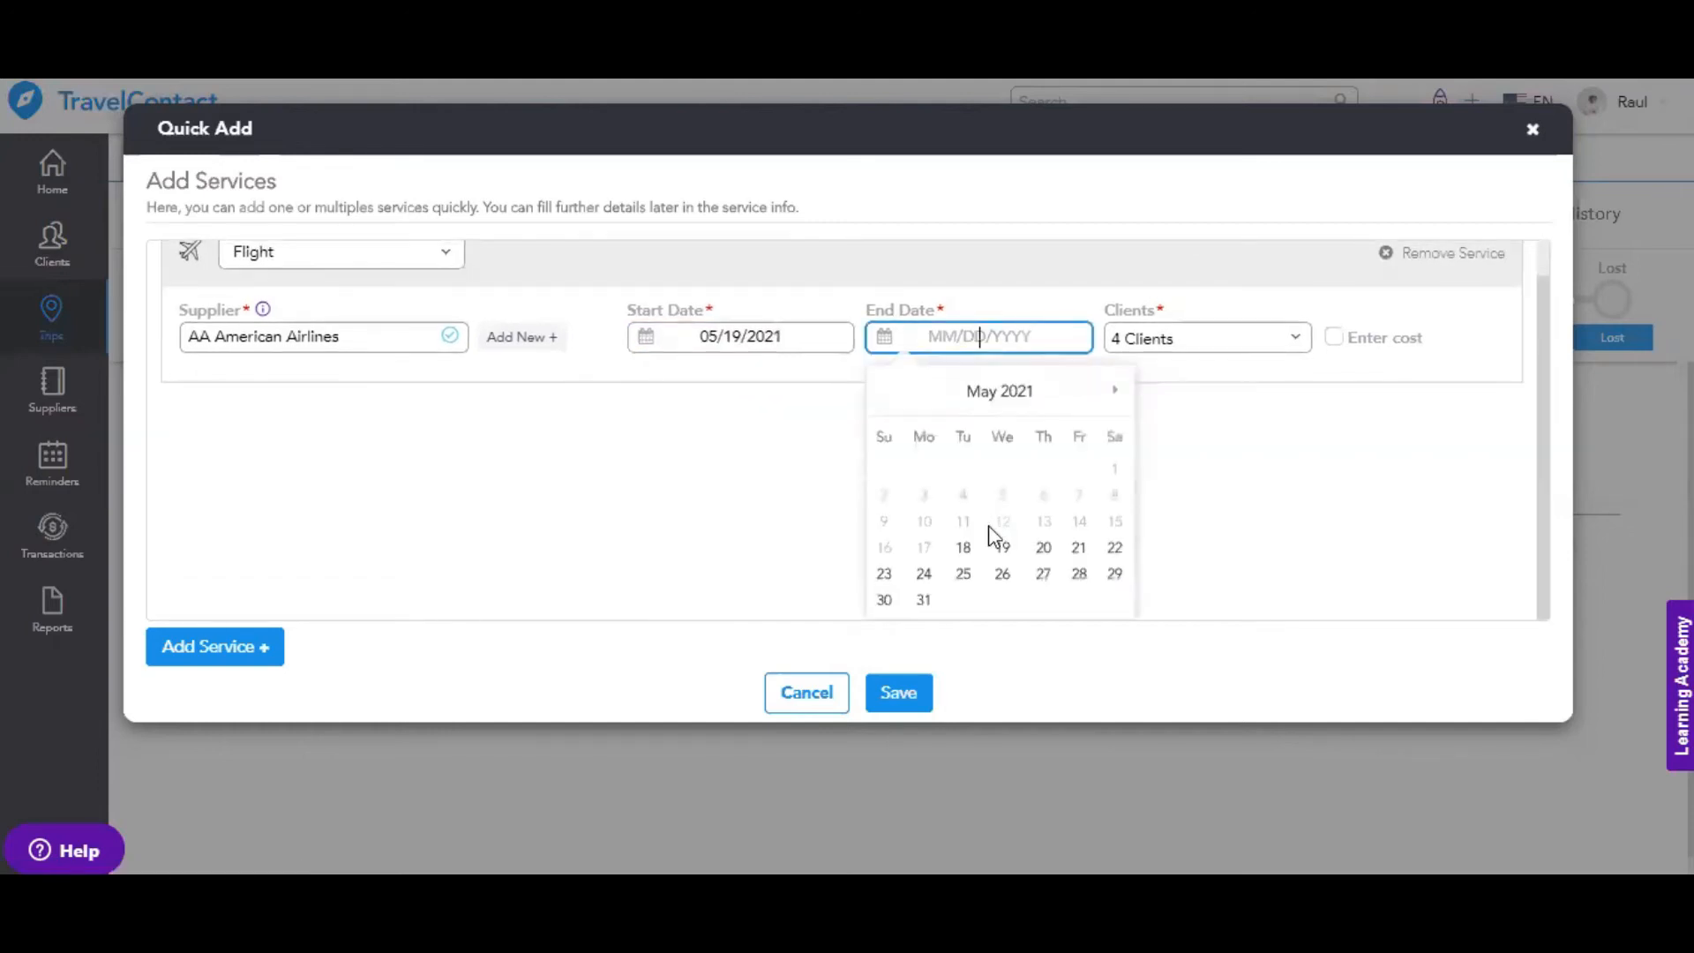
click(1002, 548)
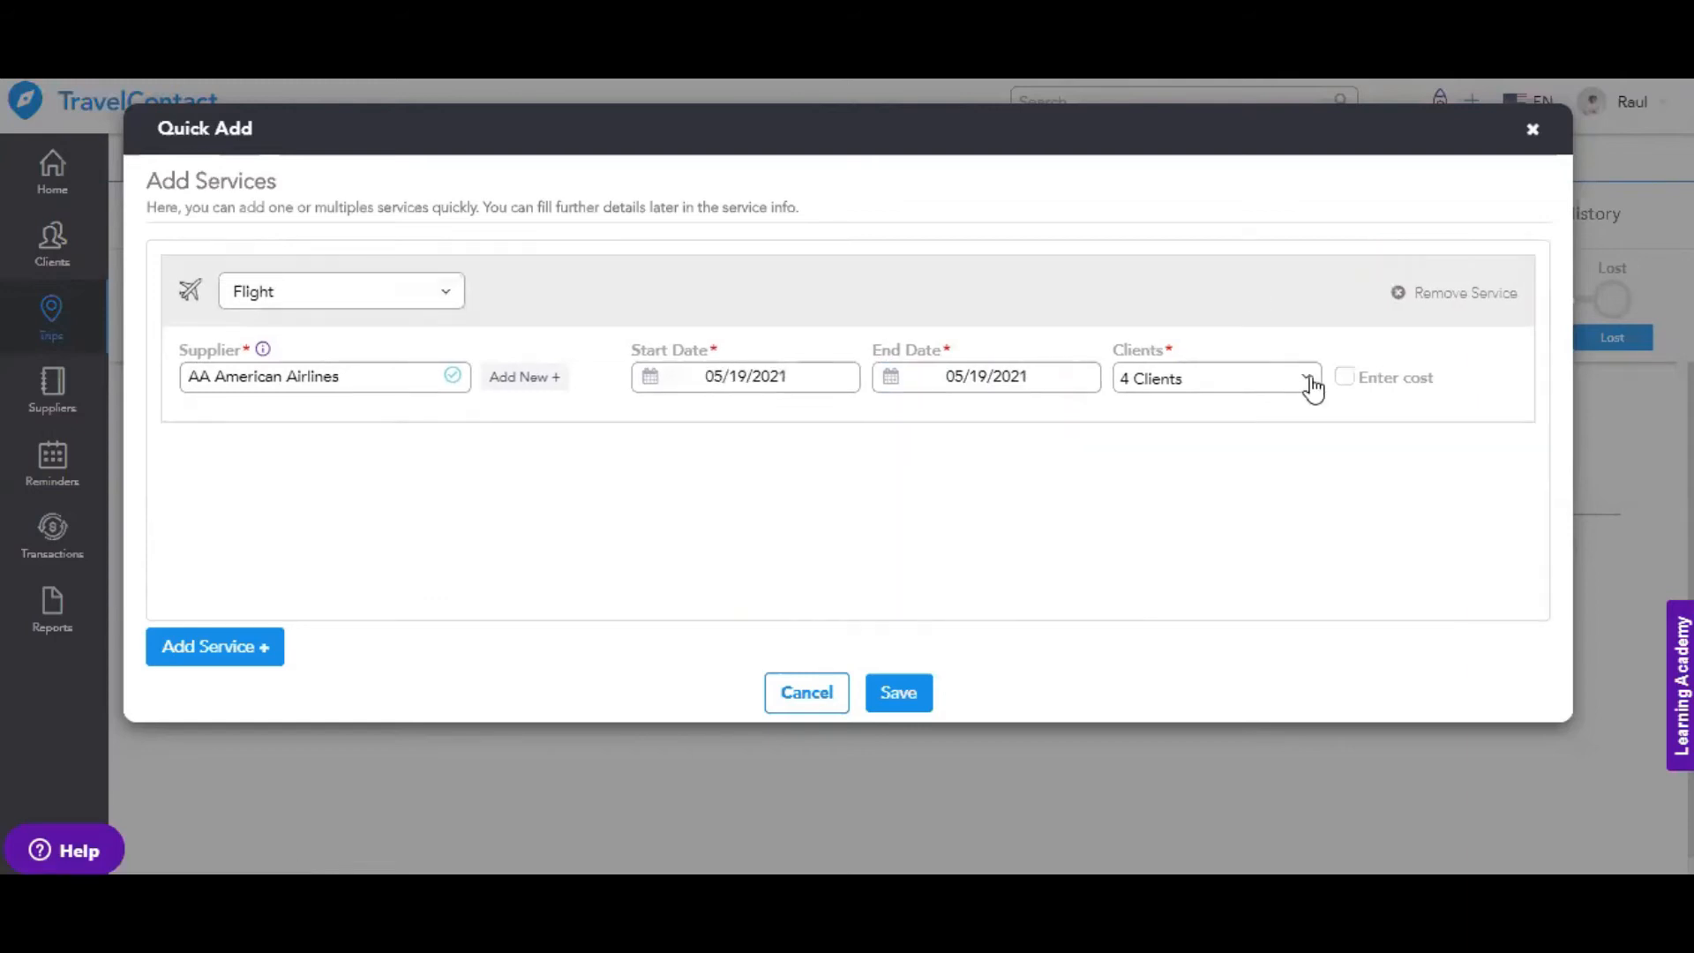
Enable cost entry for the first flight with a total cost of $5000, Gross pay type and a 30% commission
click(1343, 379)
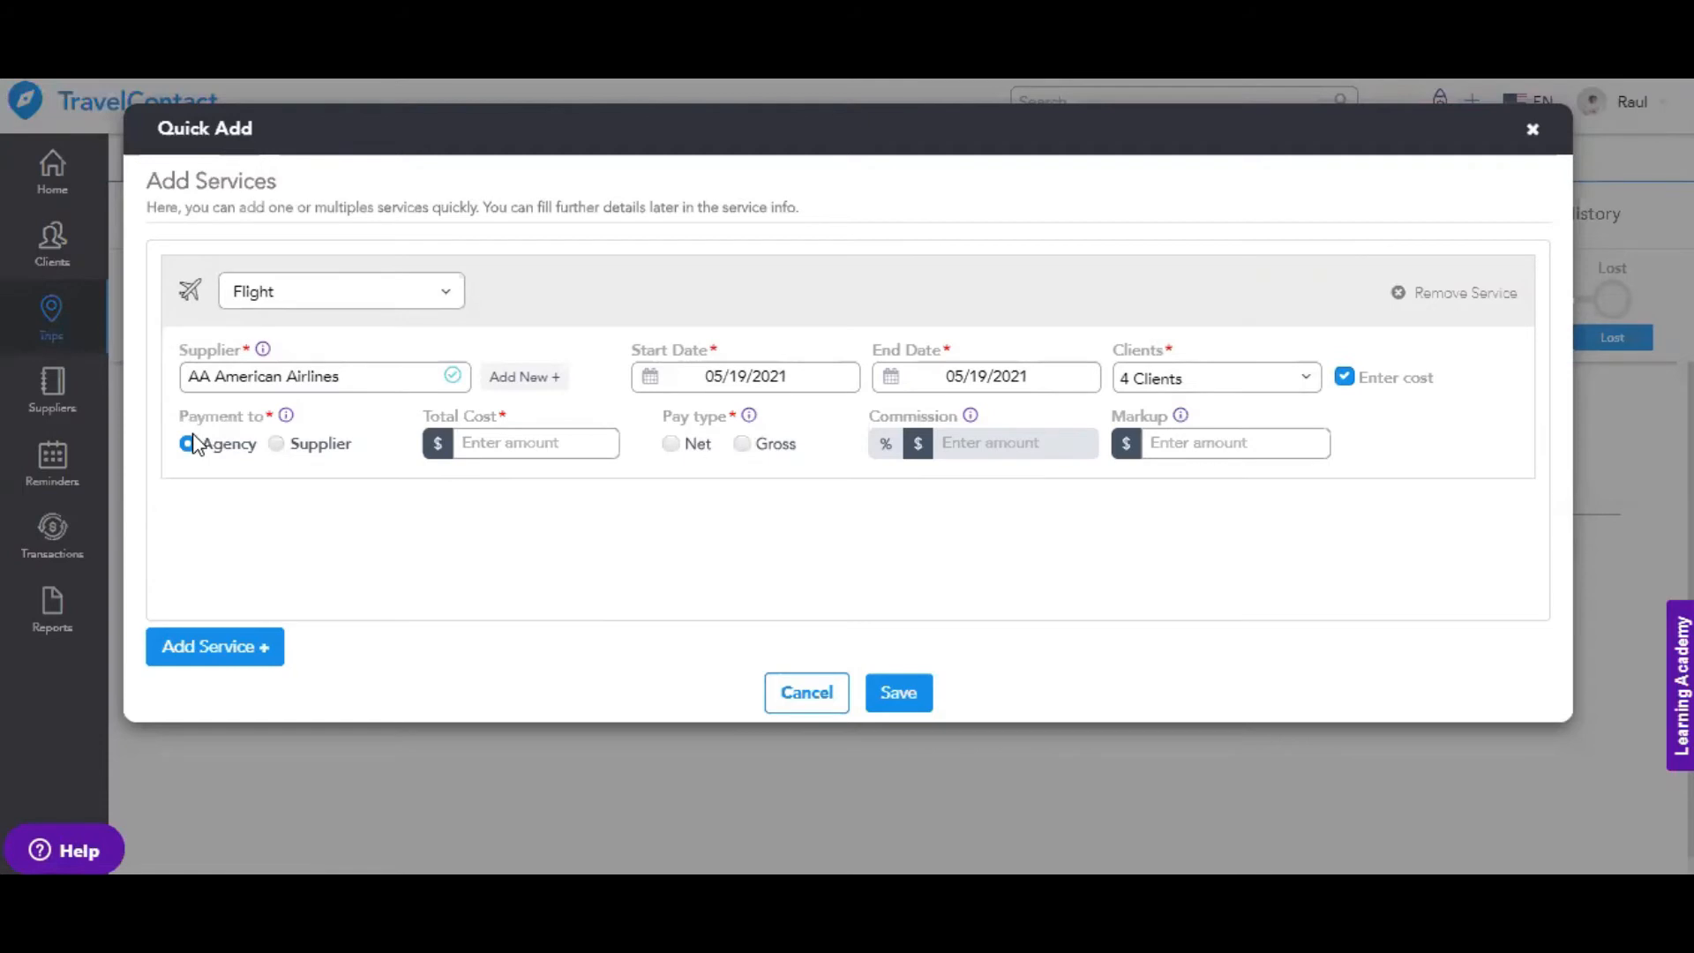
click(526, 447)
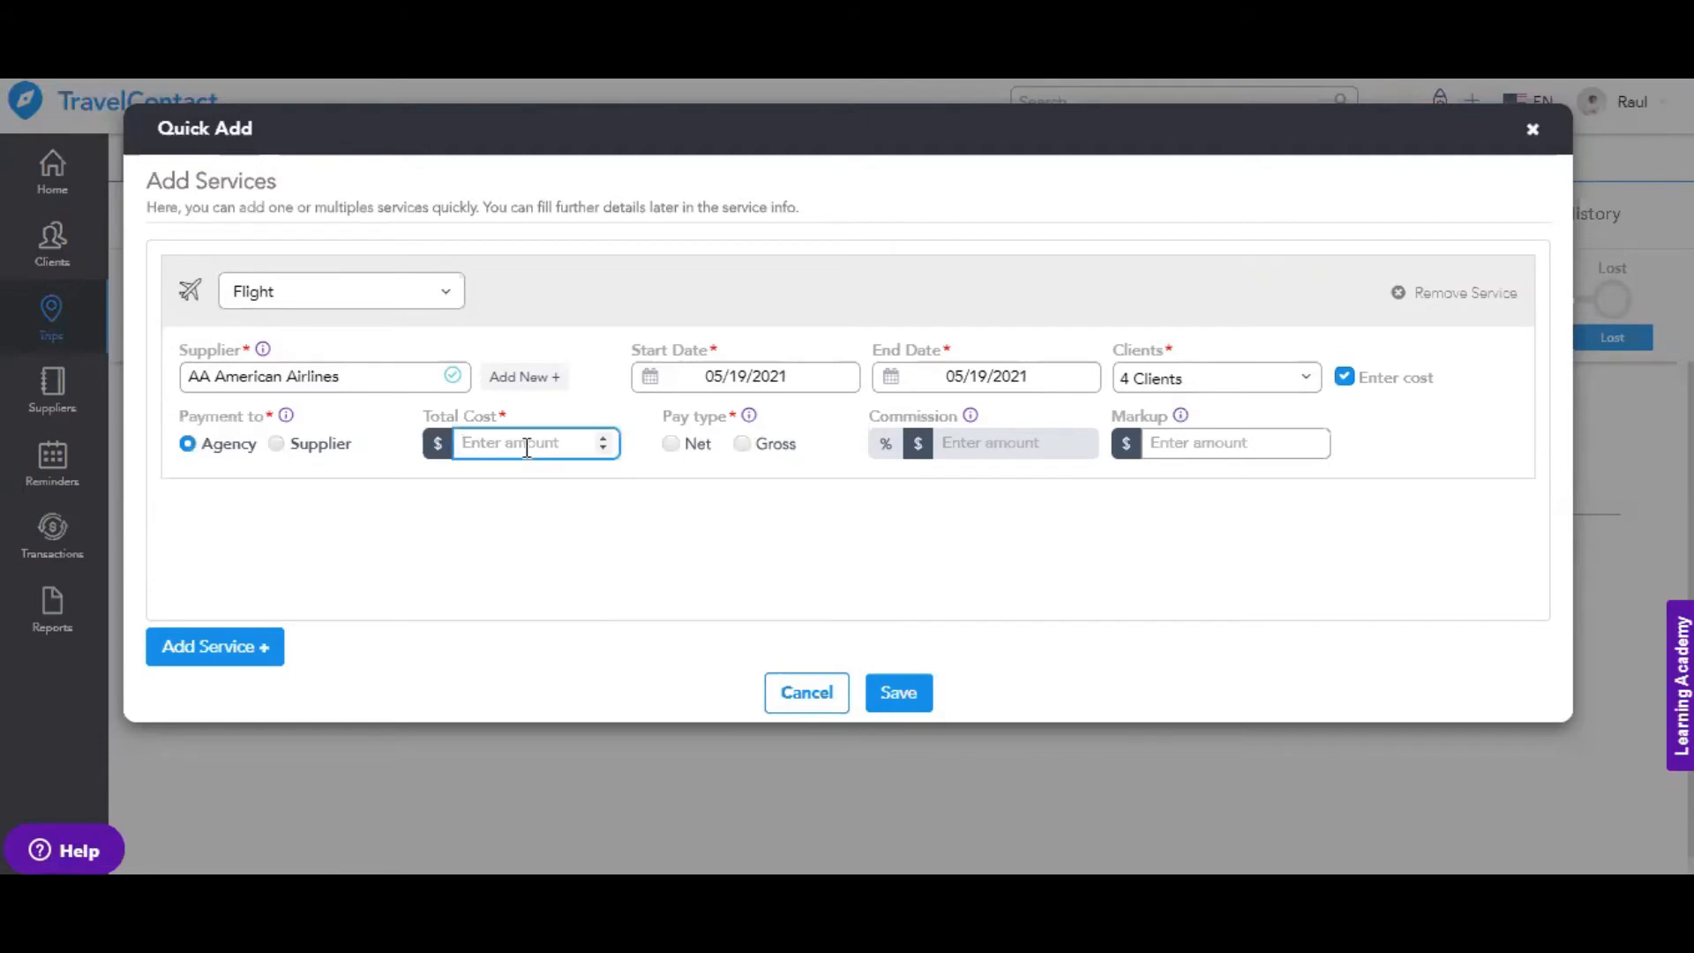
text(5000)
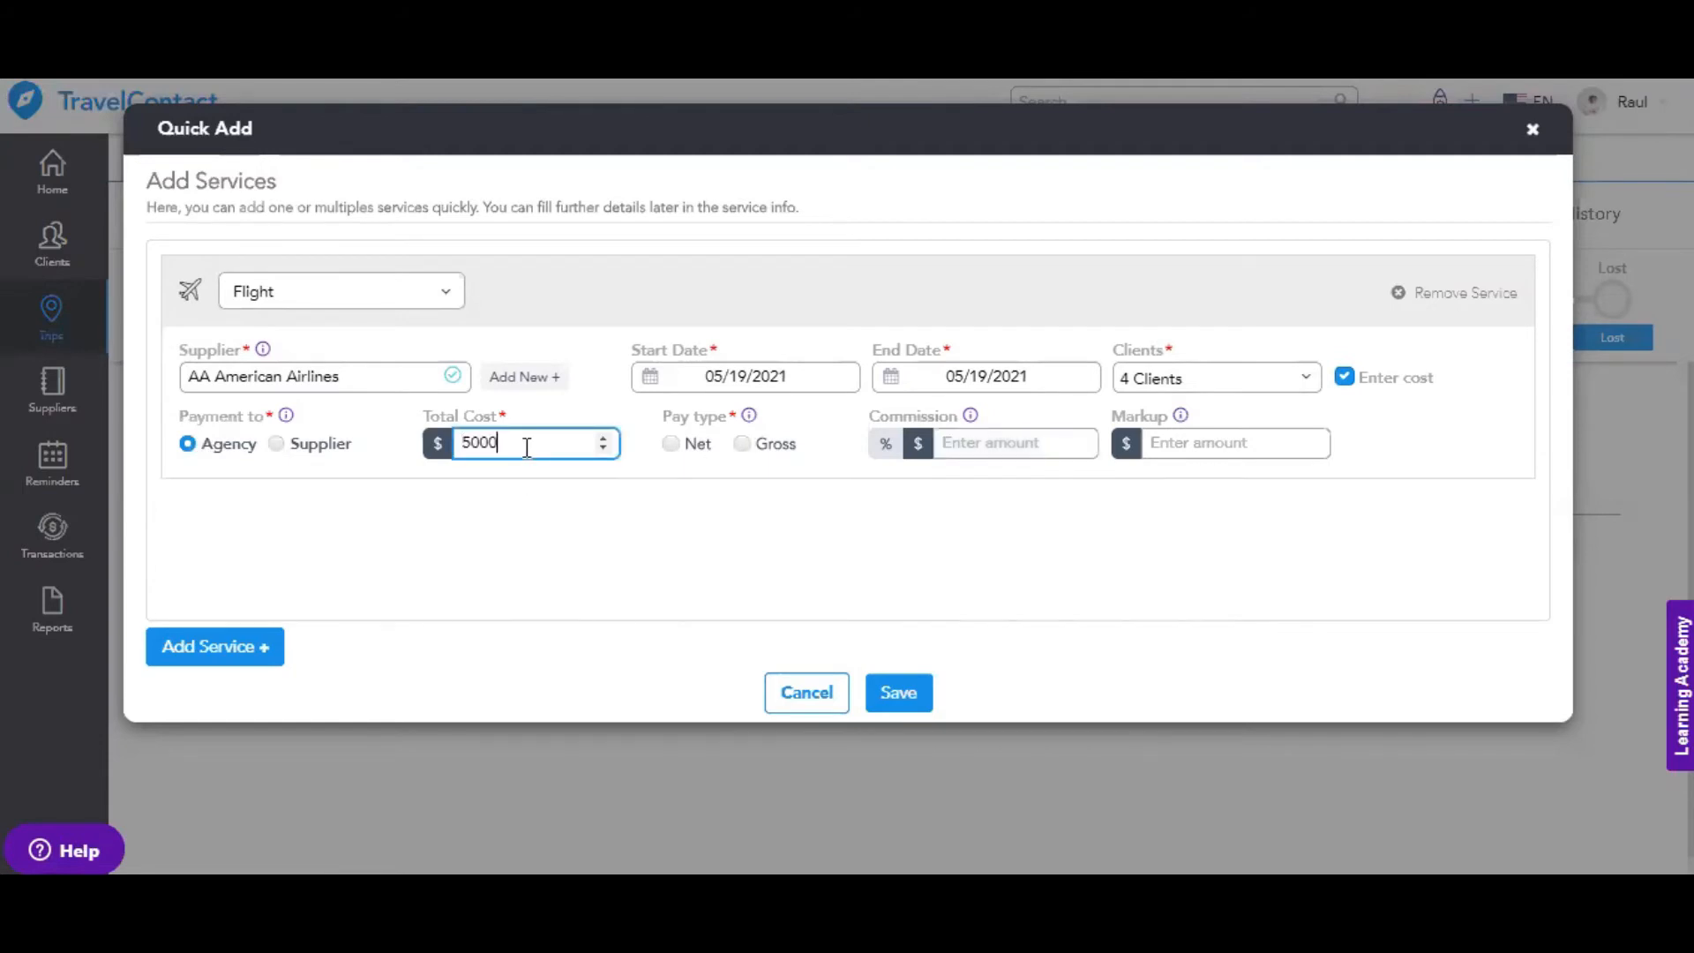
click(644, 536)
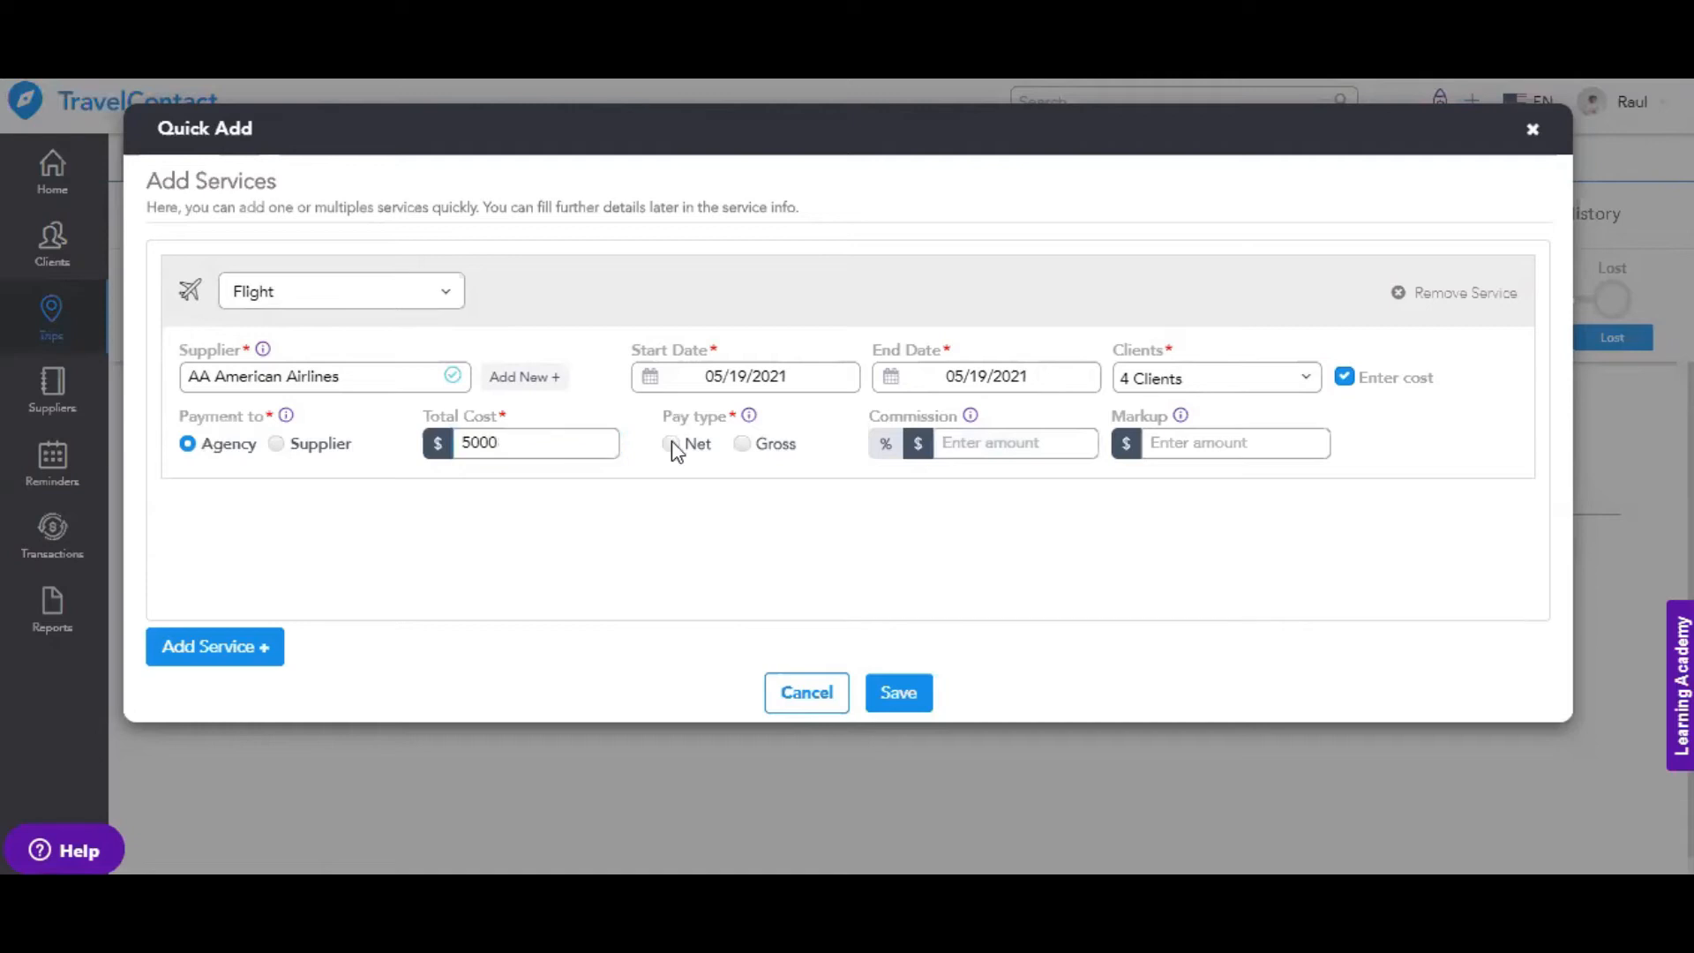
click(744, 445)
click(971, 446)
click(973, 448)
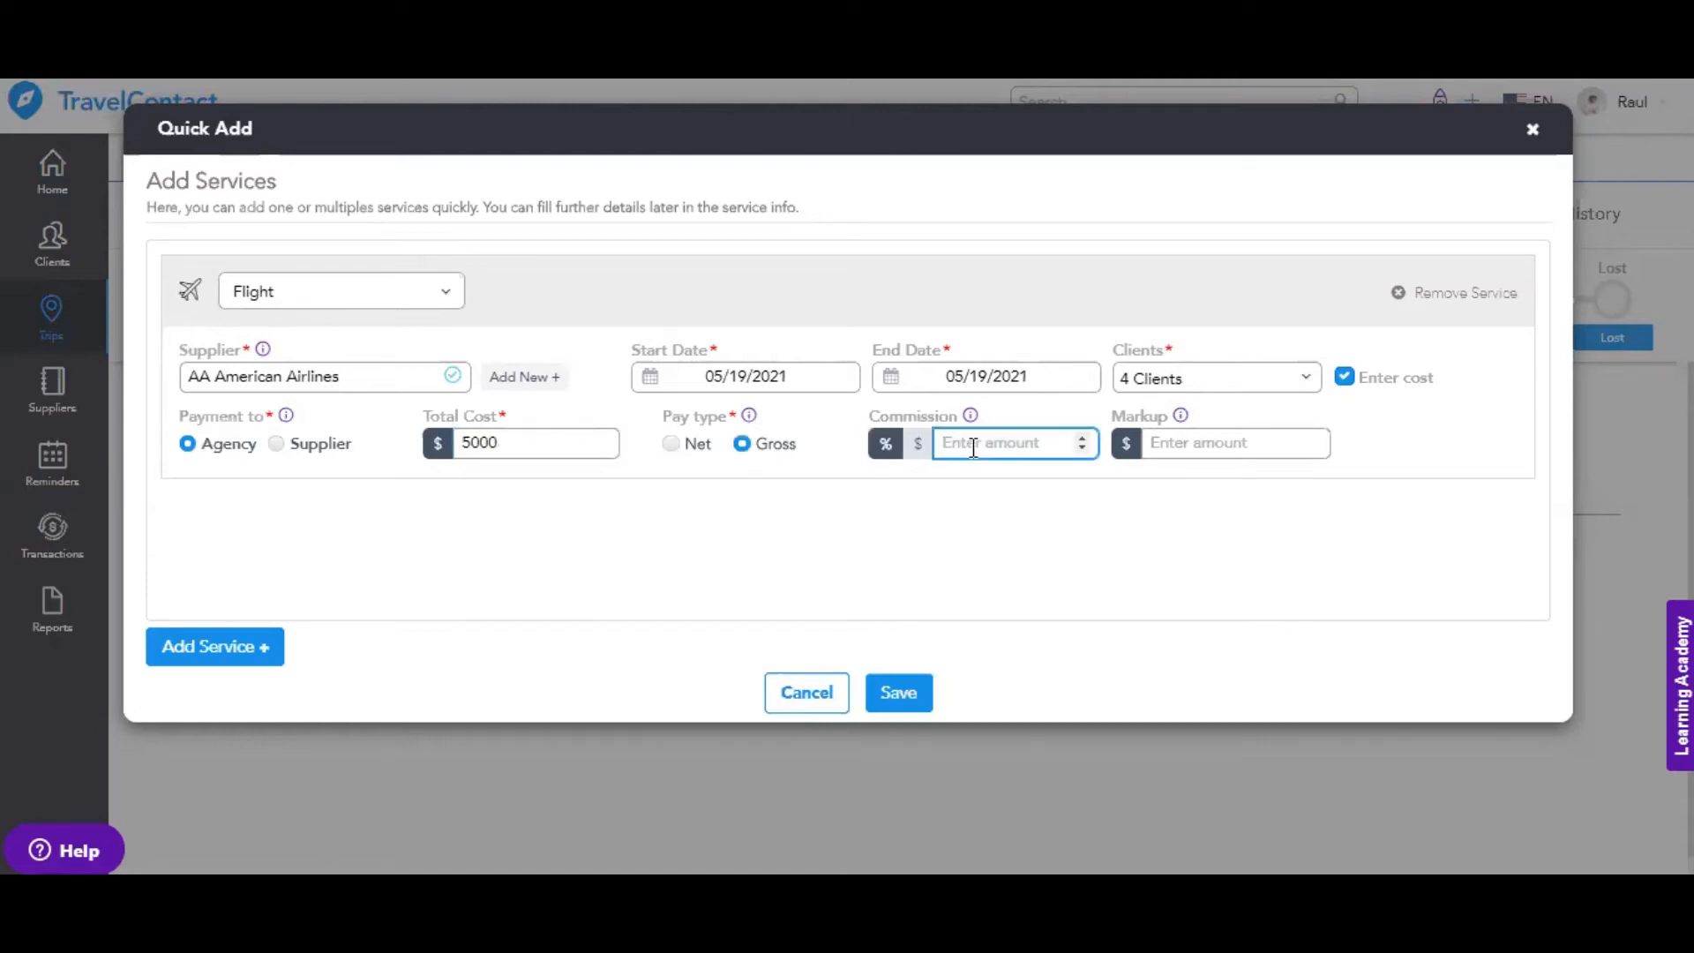
text(30)
click(557, 585)
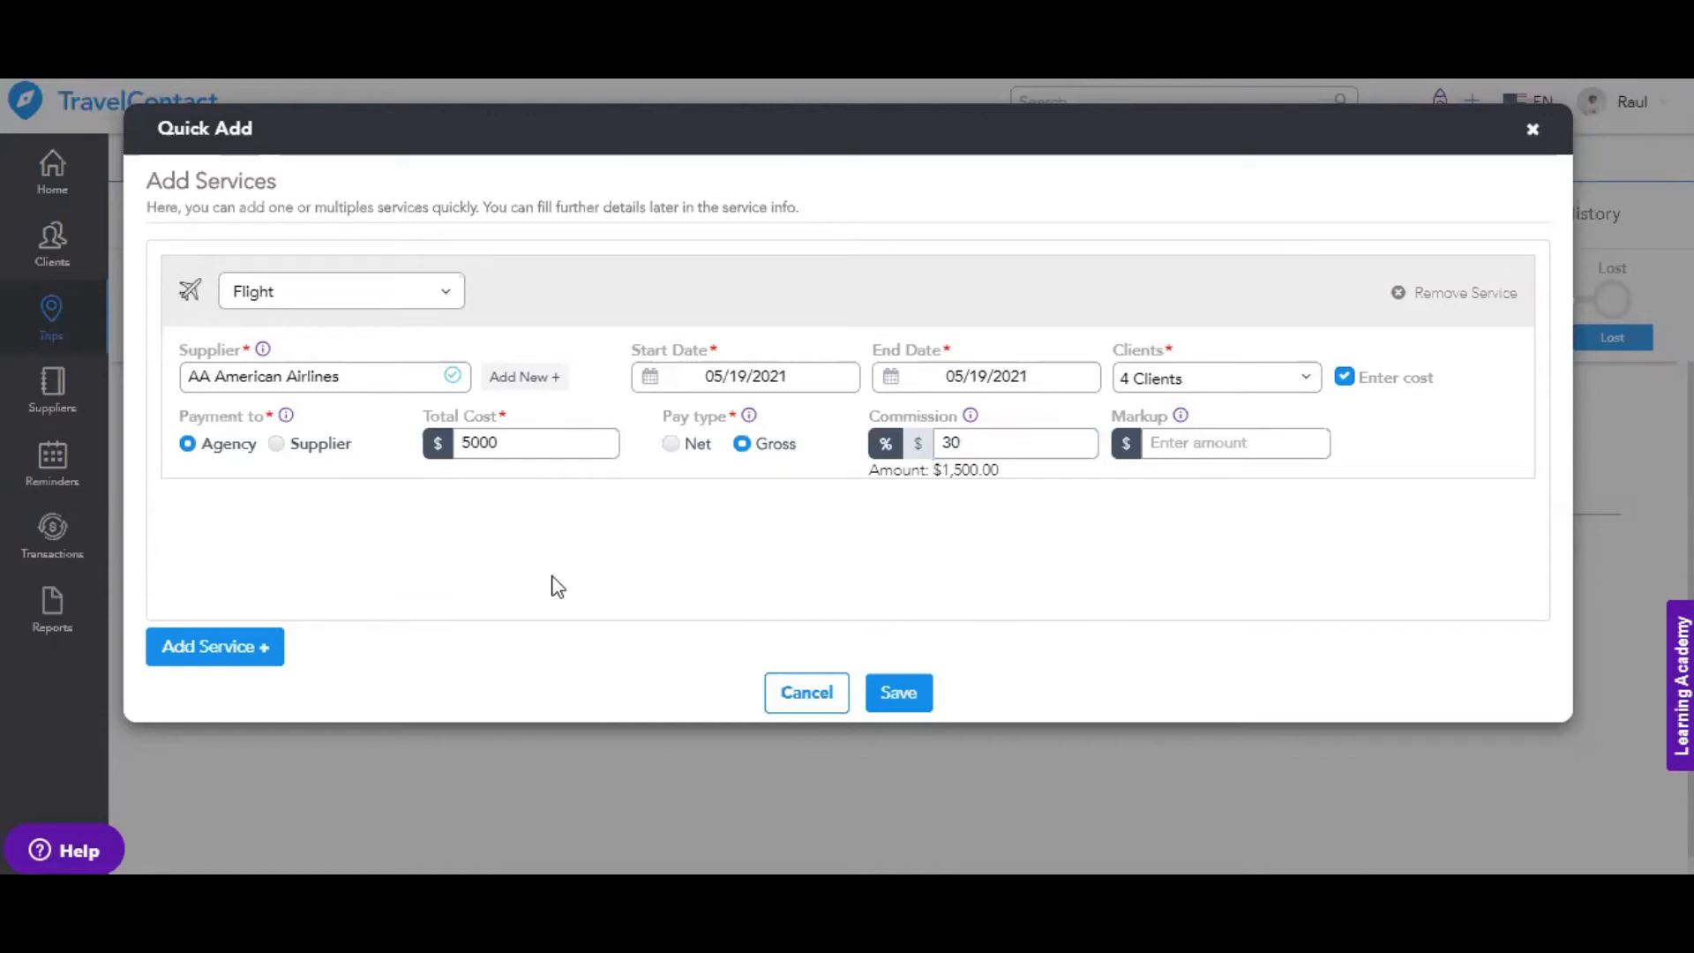
Add a second service of type Flight and choose AA American Airlines as its supplier
click(240, 650)
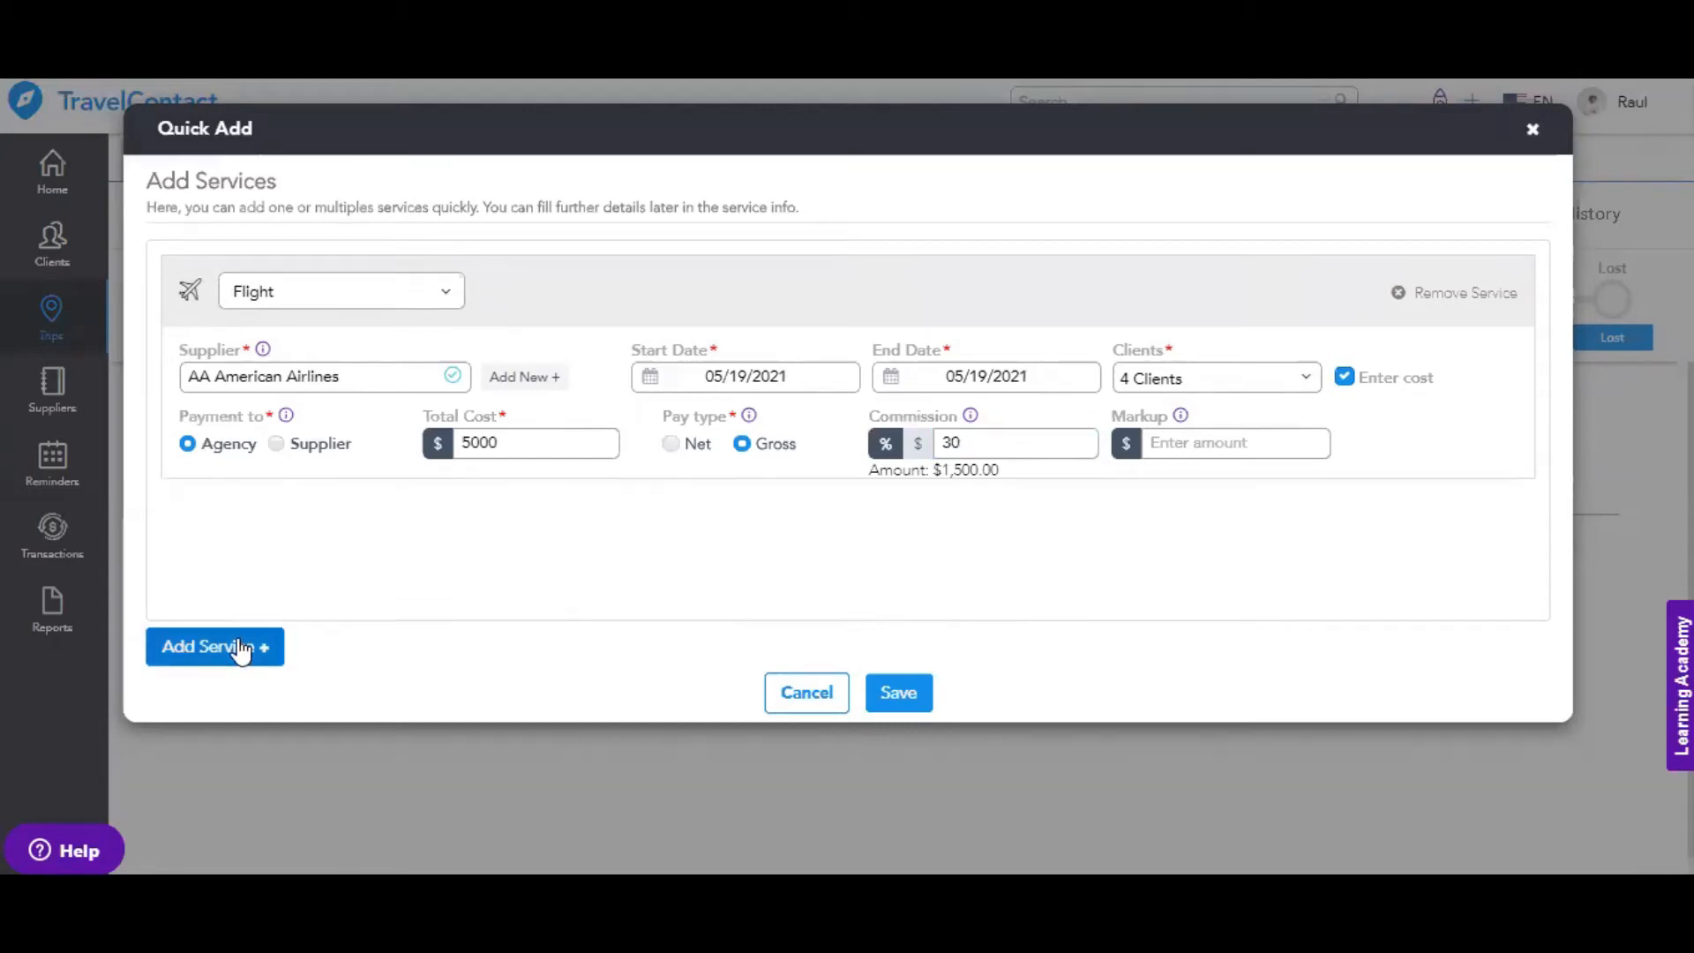
scroll(529, 491, down, 1)
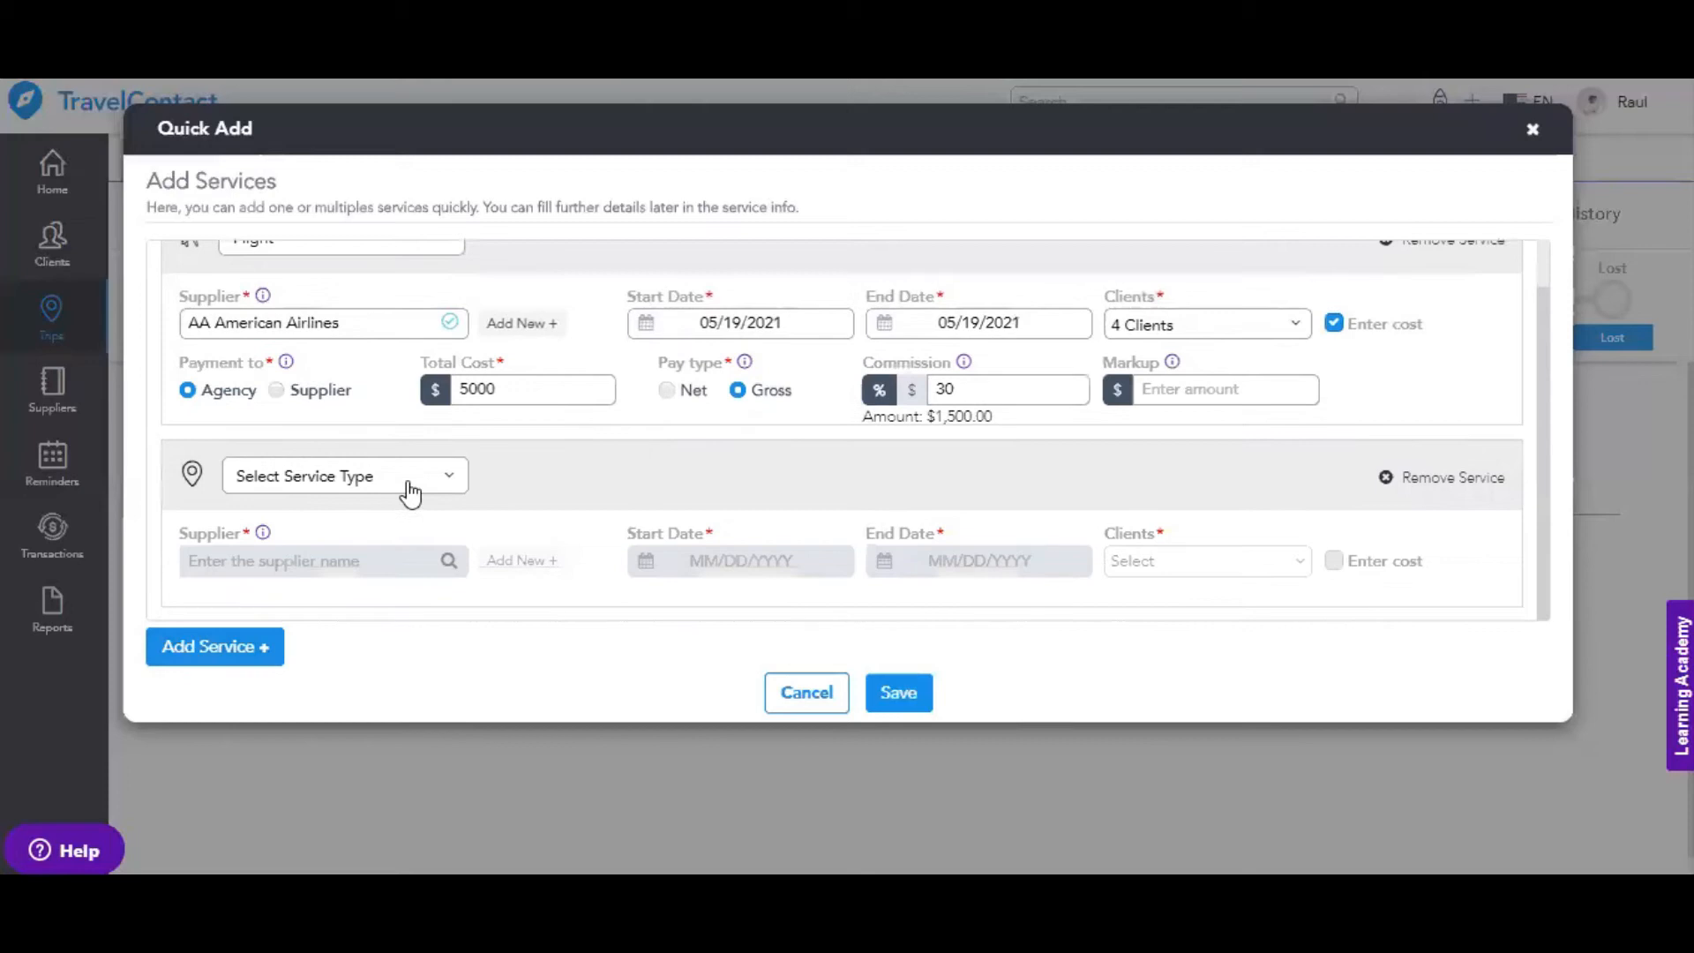
click(408, 492)
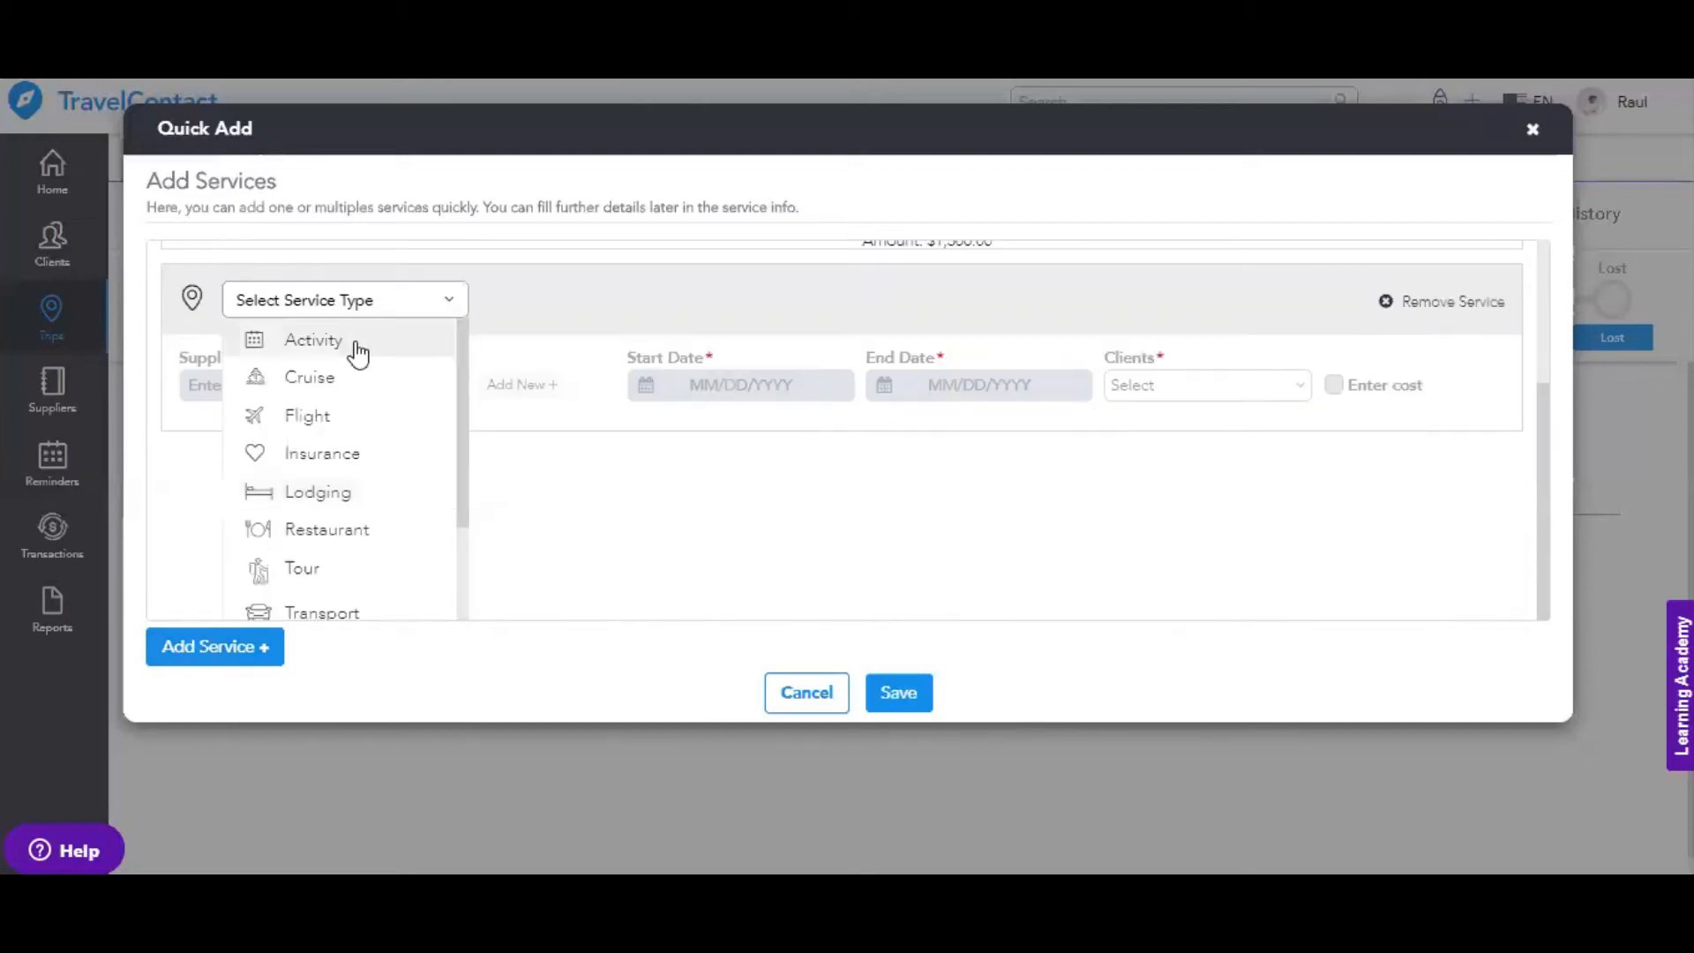
click(345, 416)
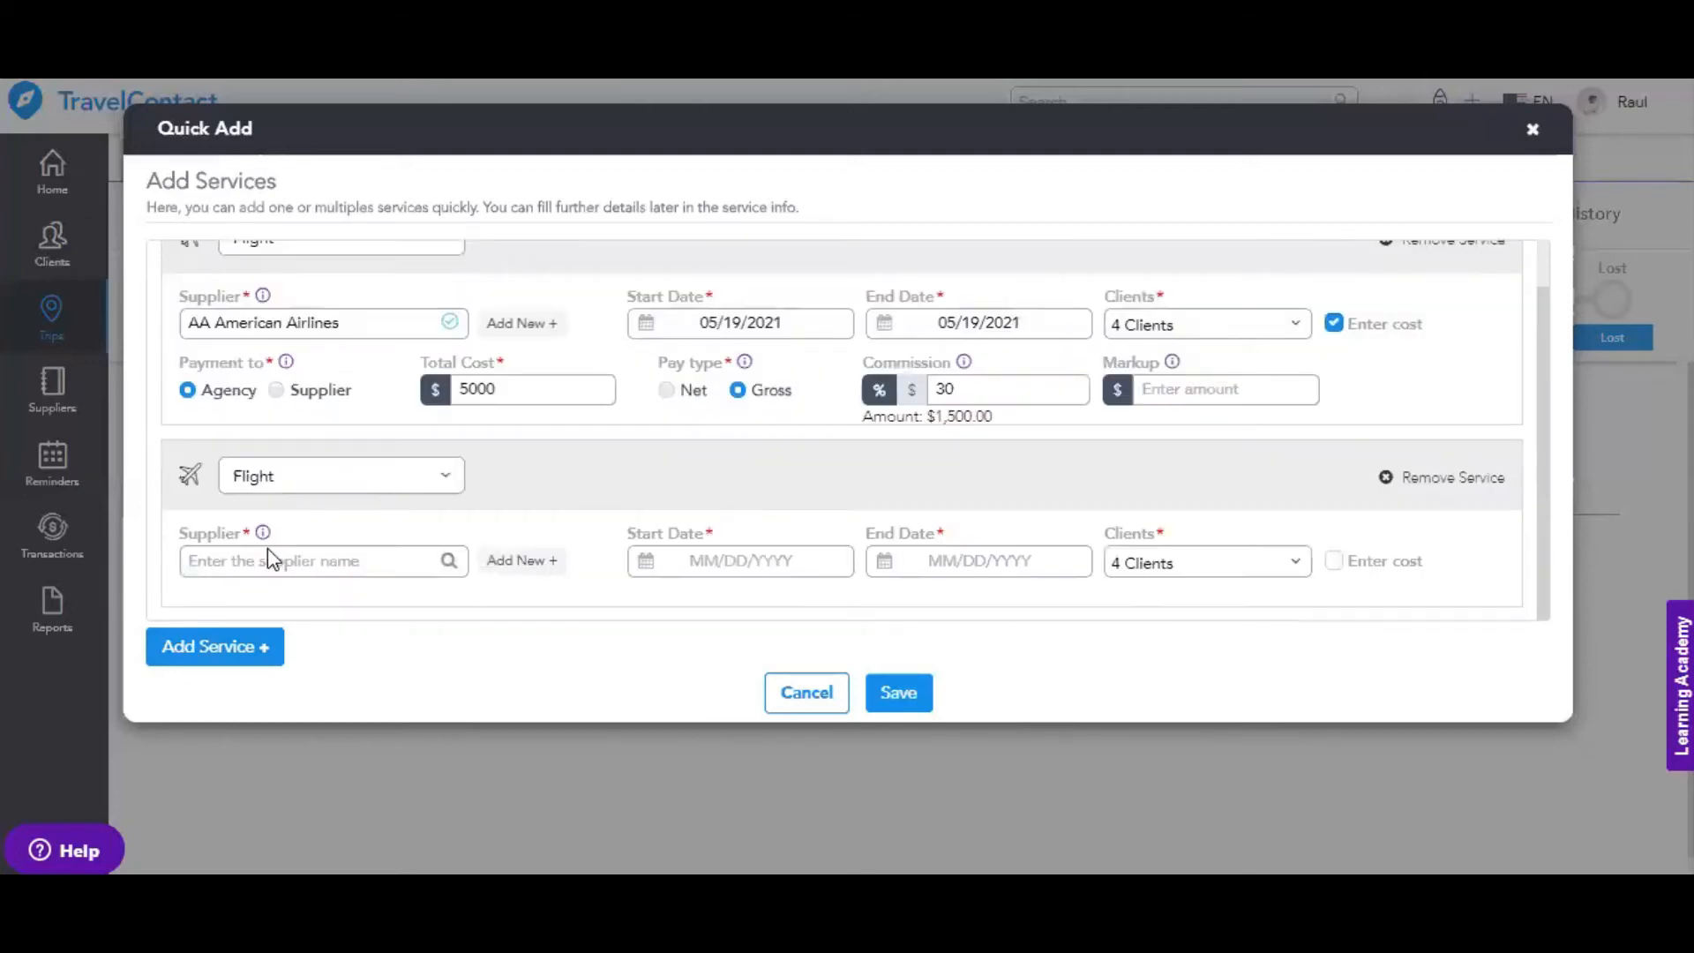
click(268, 558)
text(Amer)
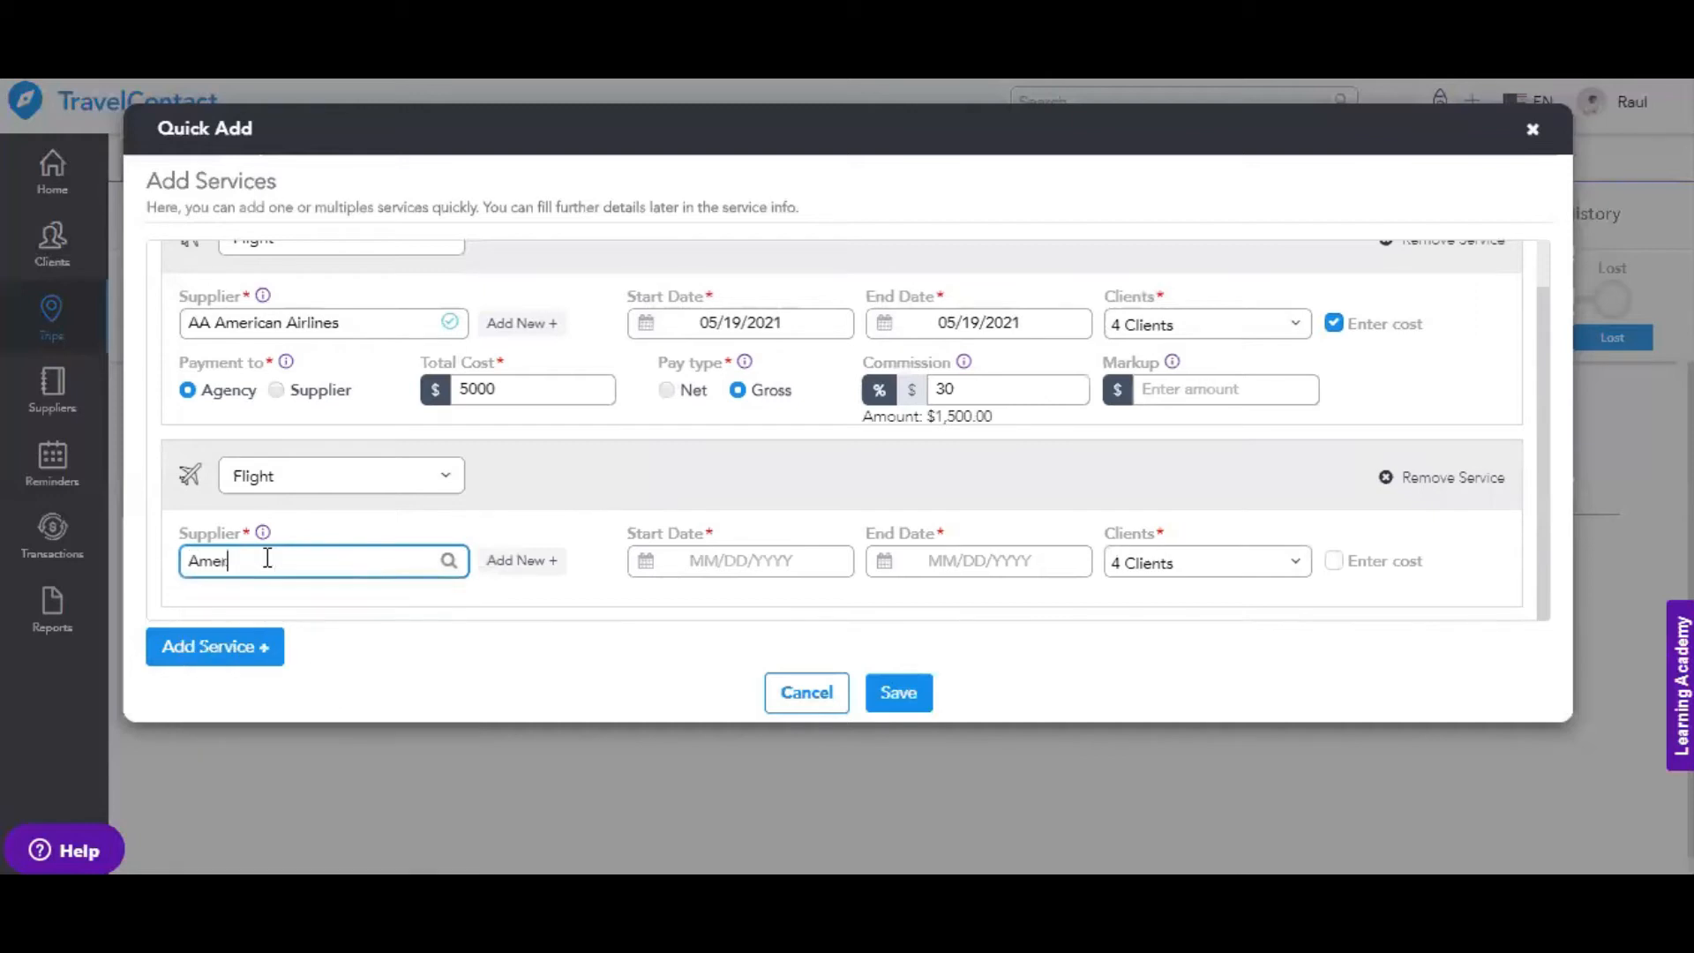
text(ican)
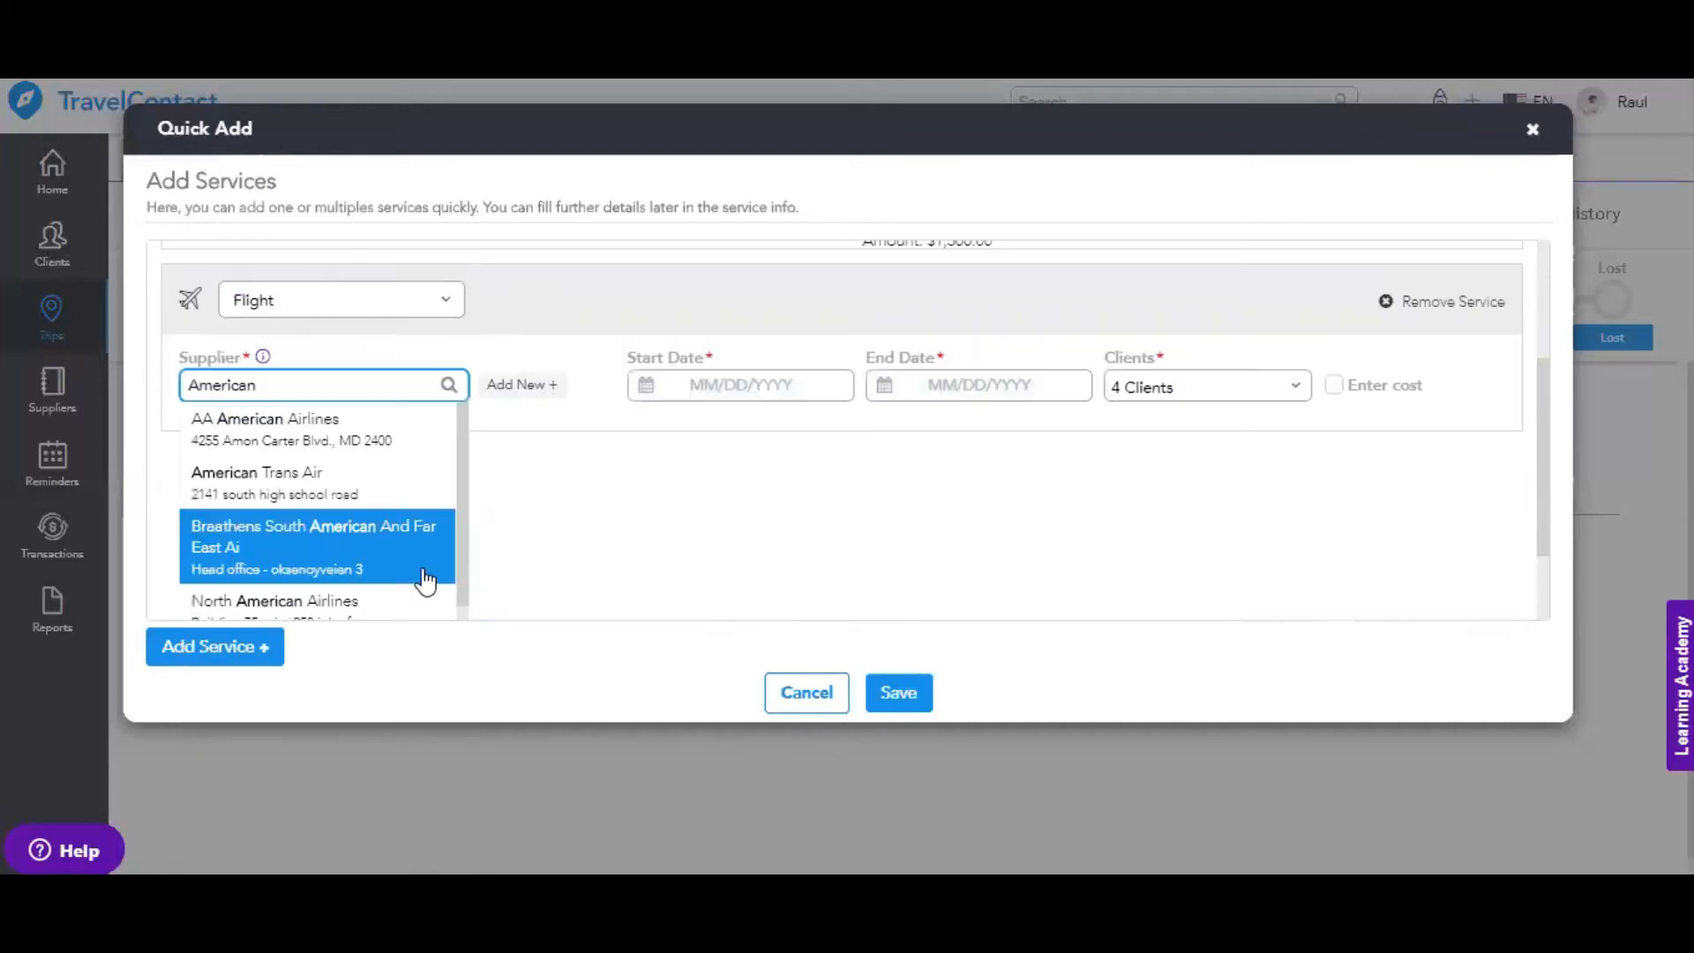
click(363, 441)
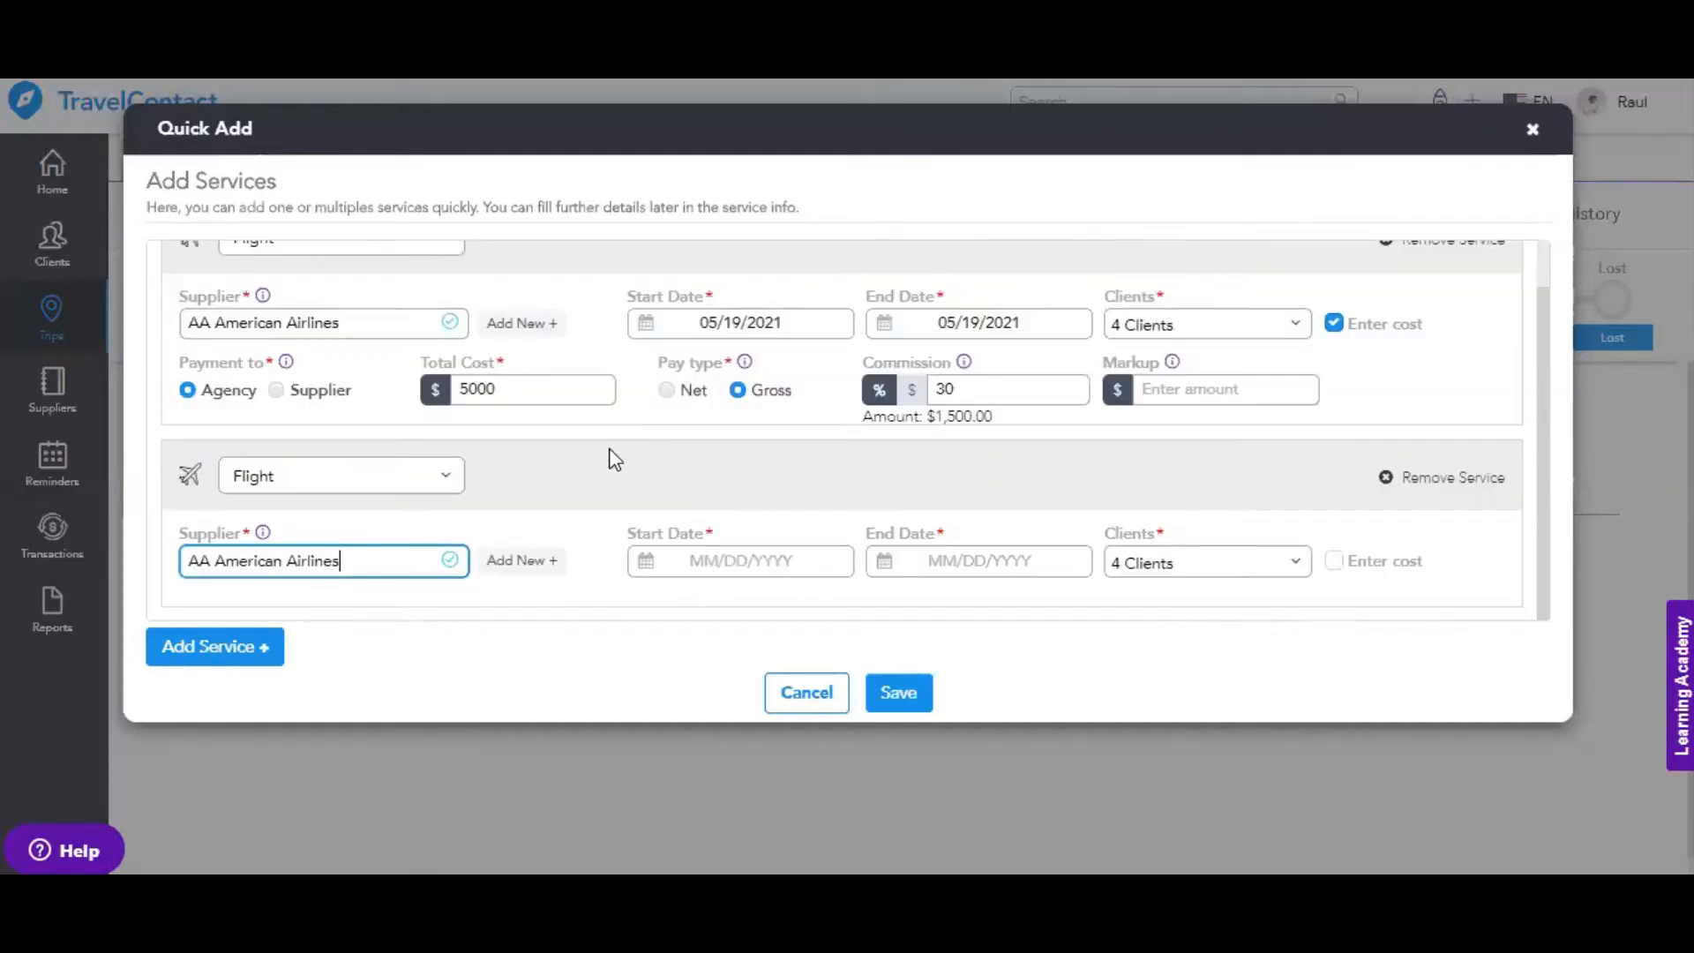
Set both the start date and the end date of the second flight to 05/28/2021
click(713, 560)
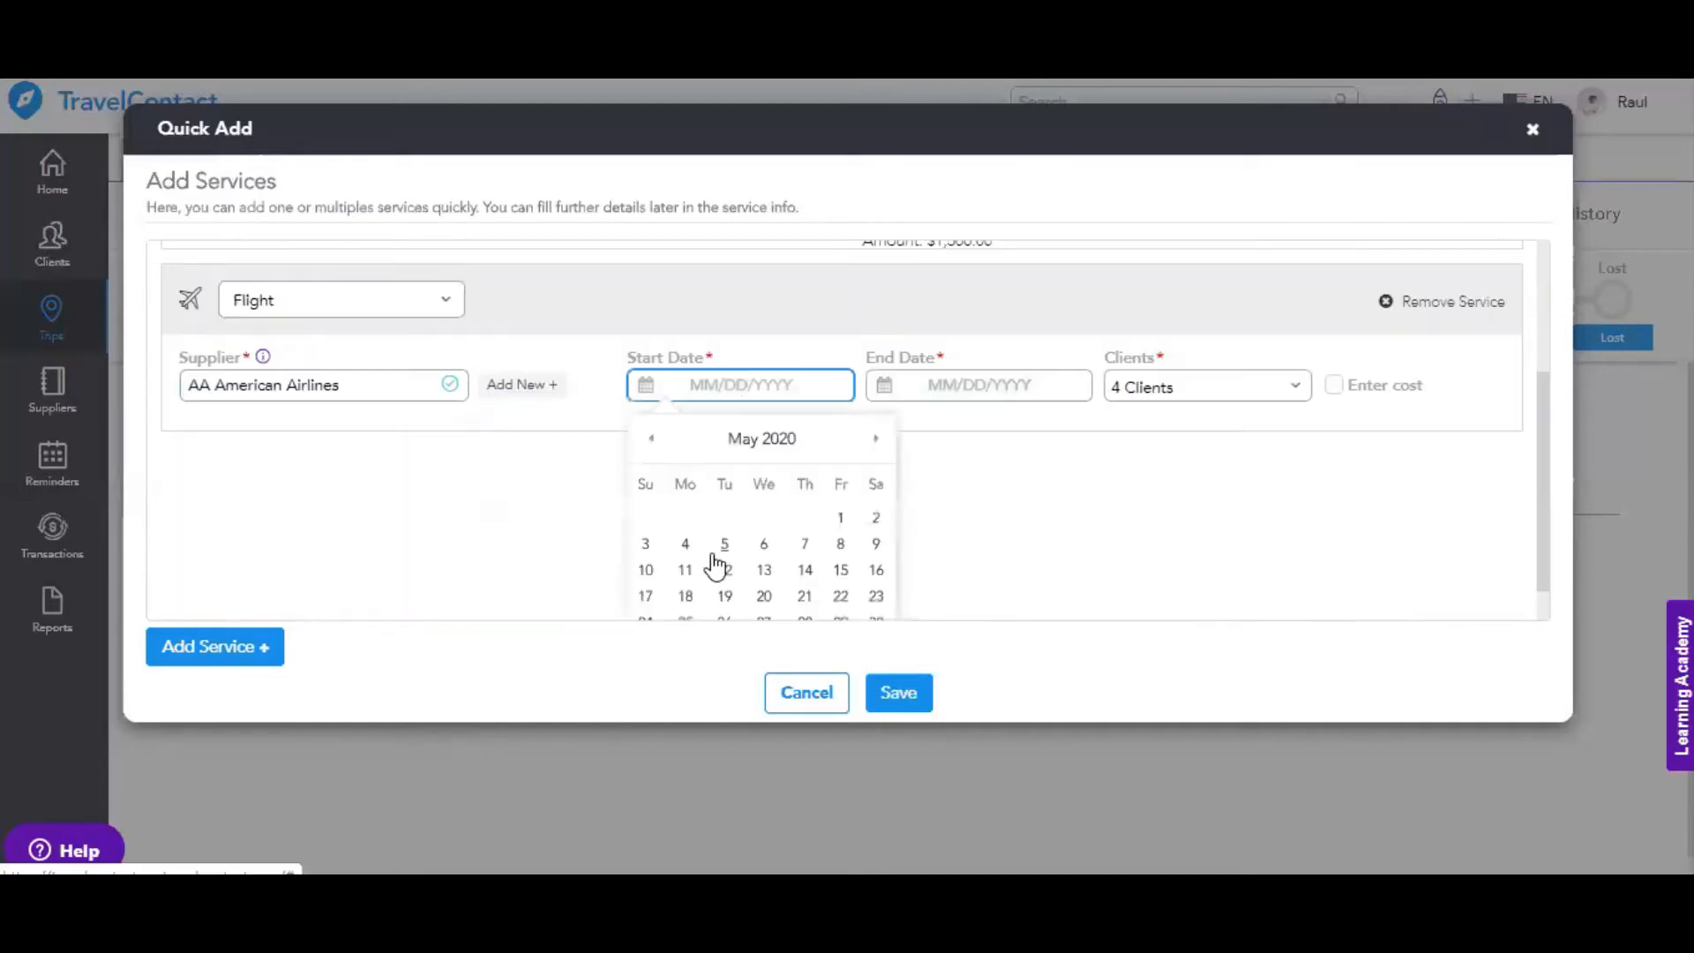
click(874, 438)
click(873, 439)
click(873, 439)
click(873, 439)
click(873, 438)
click(873, 438)
click(874, 439)
click(873, 439)
click(873, 438)
click(873, 439)
click(873, 438)
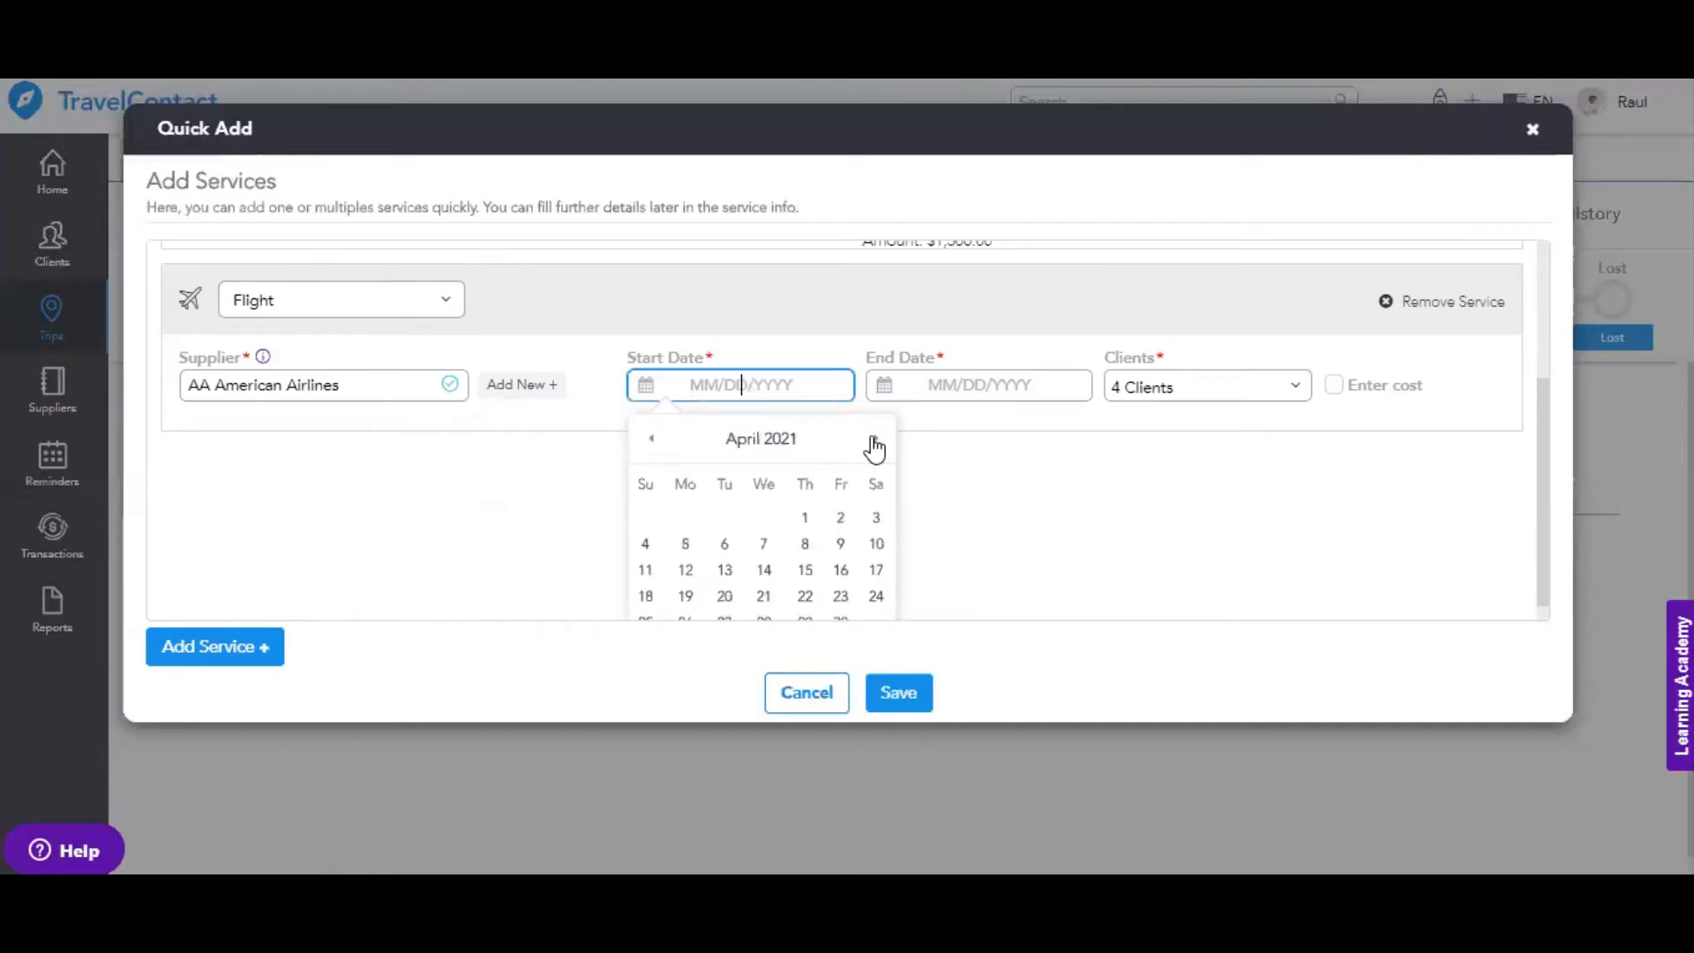
click(873, 439)
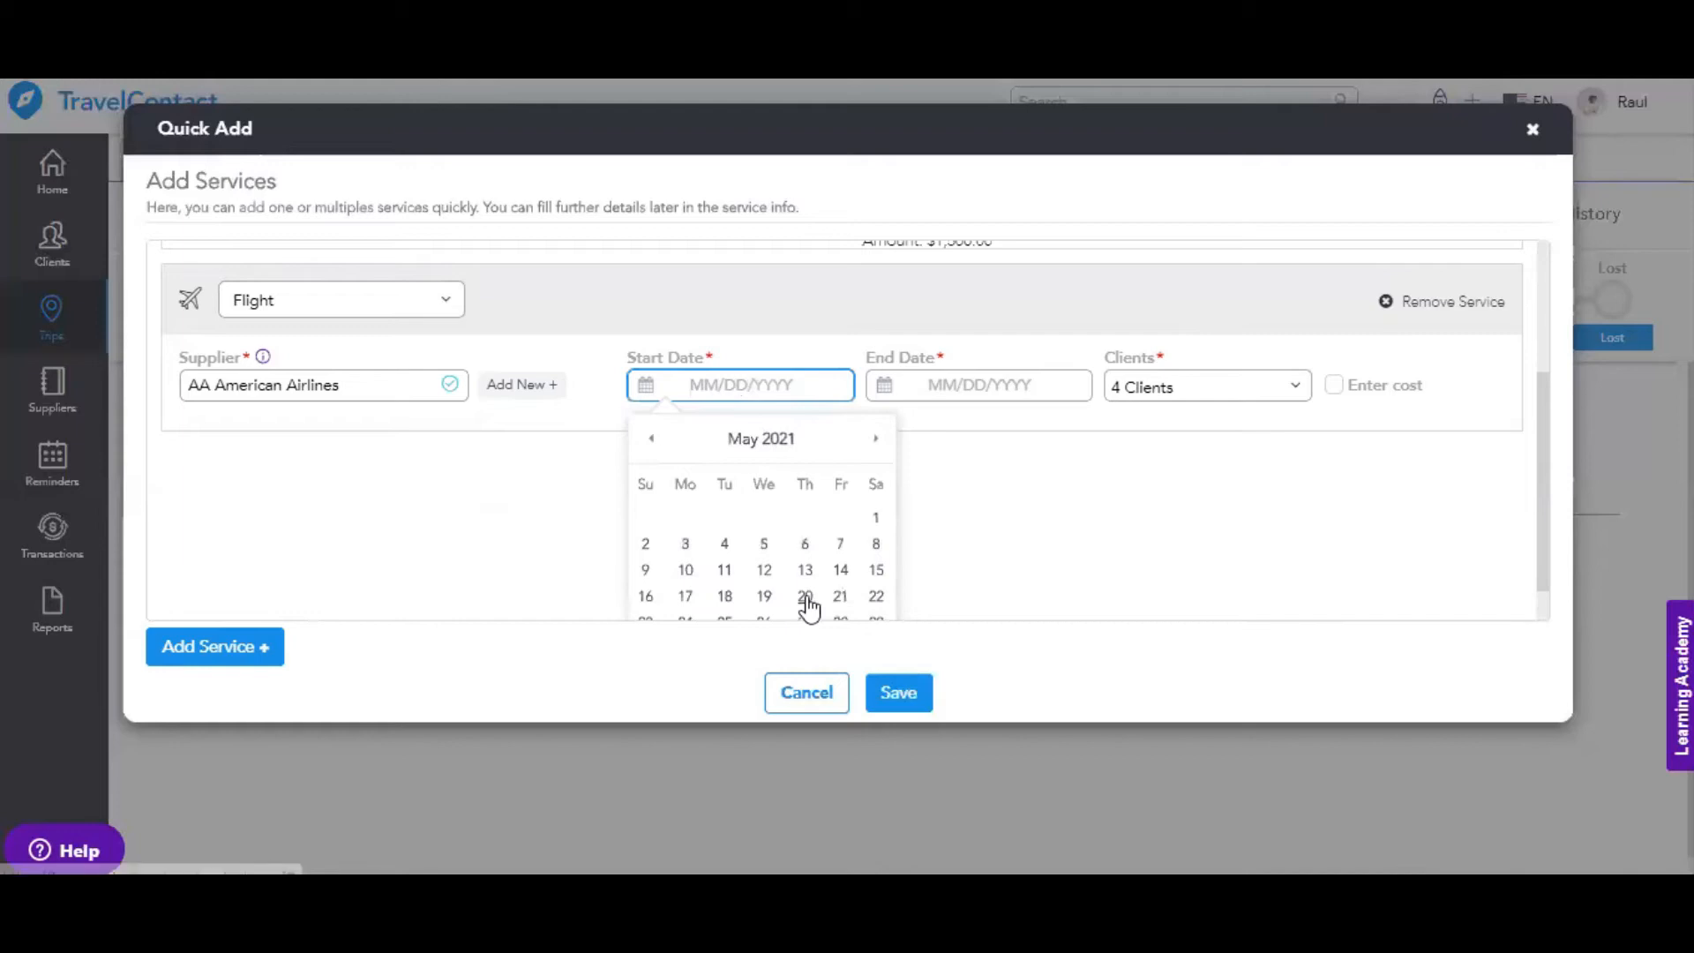
scroll(809, 600, down, 1)
click(840, 575)
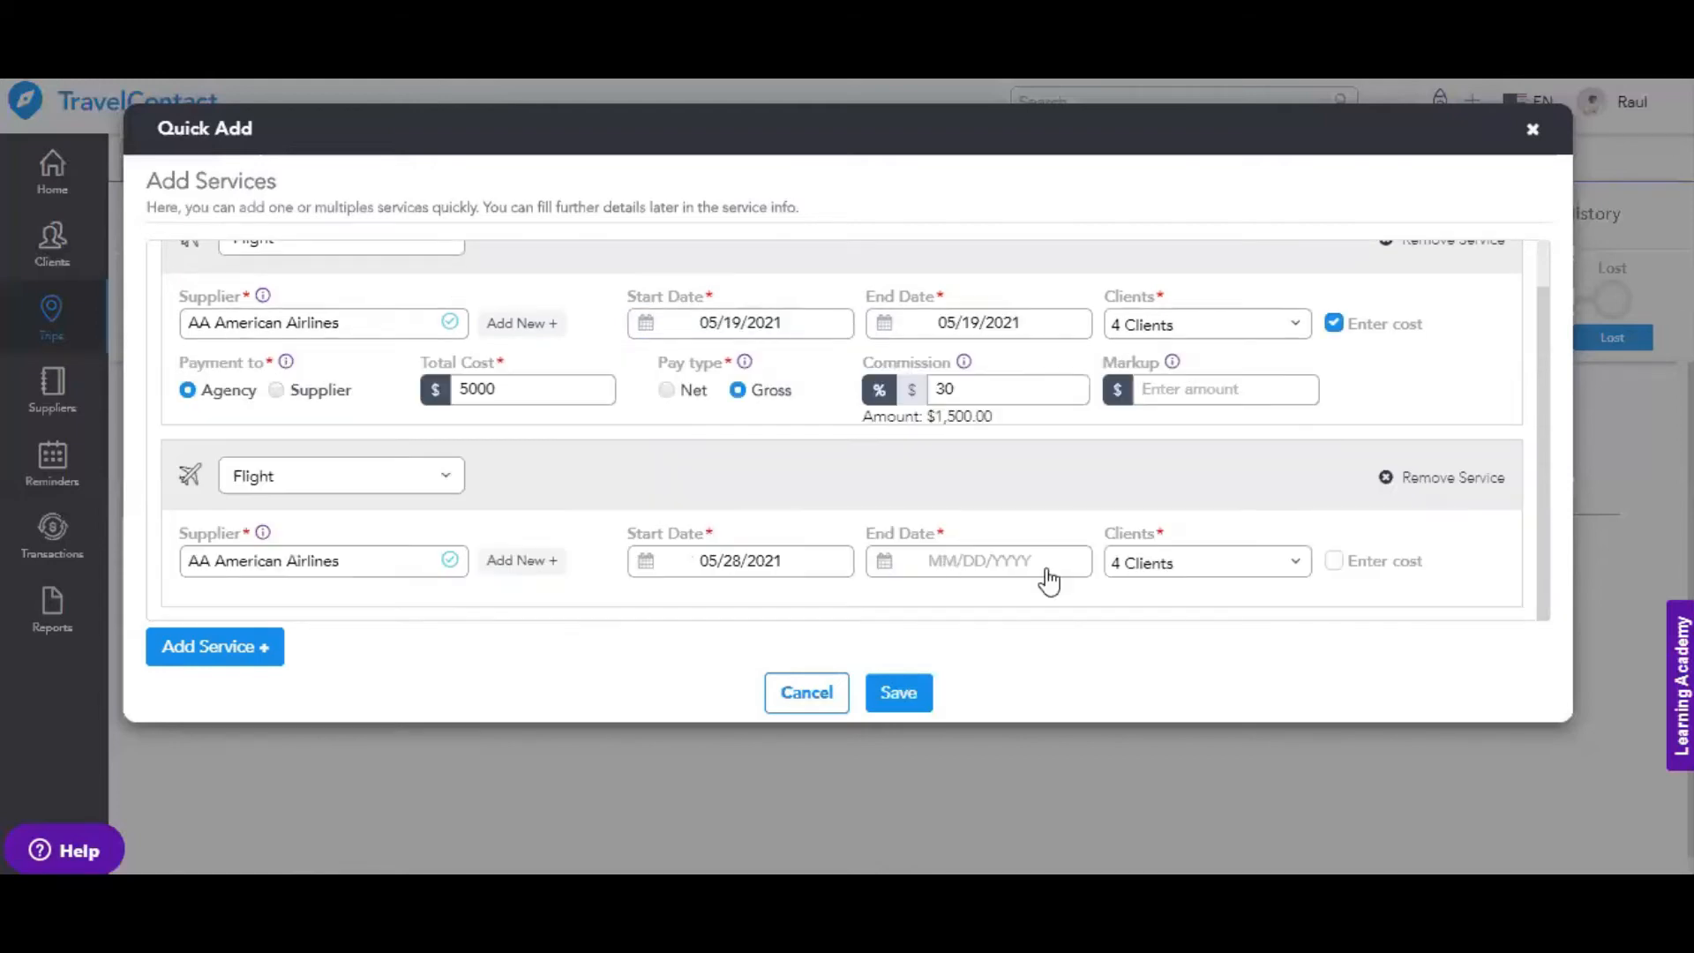
click(1075, 573)
click(1077, 575)
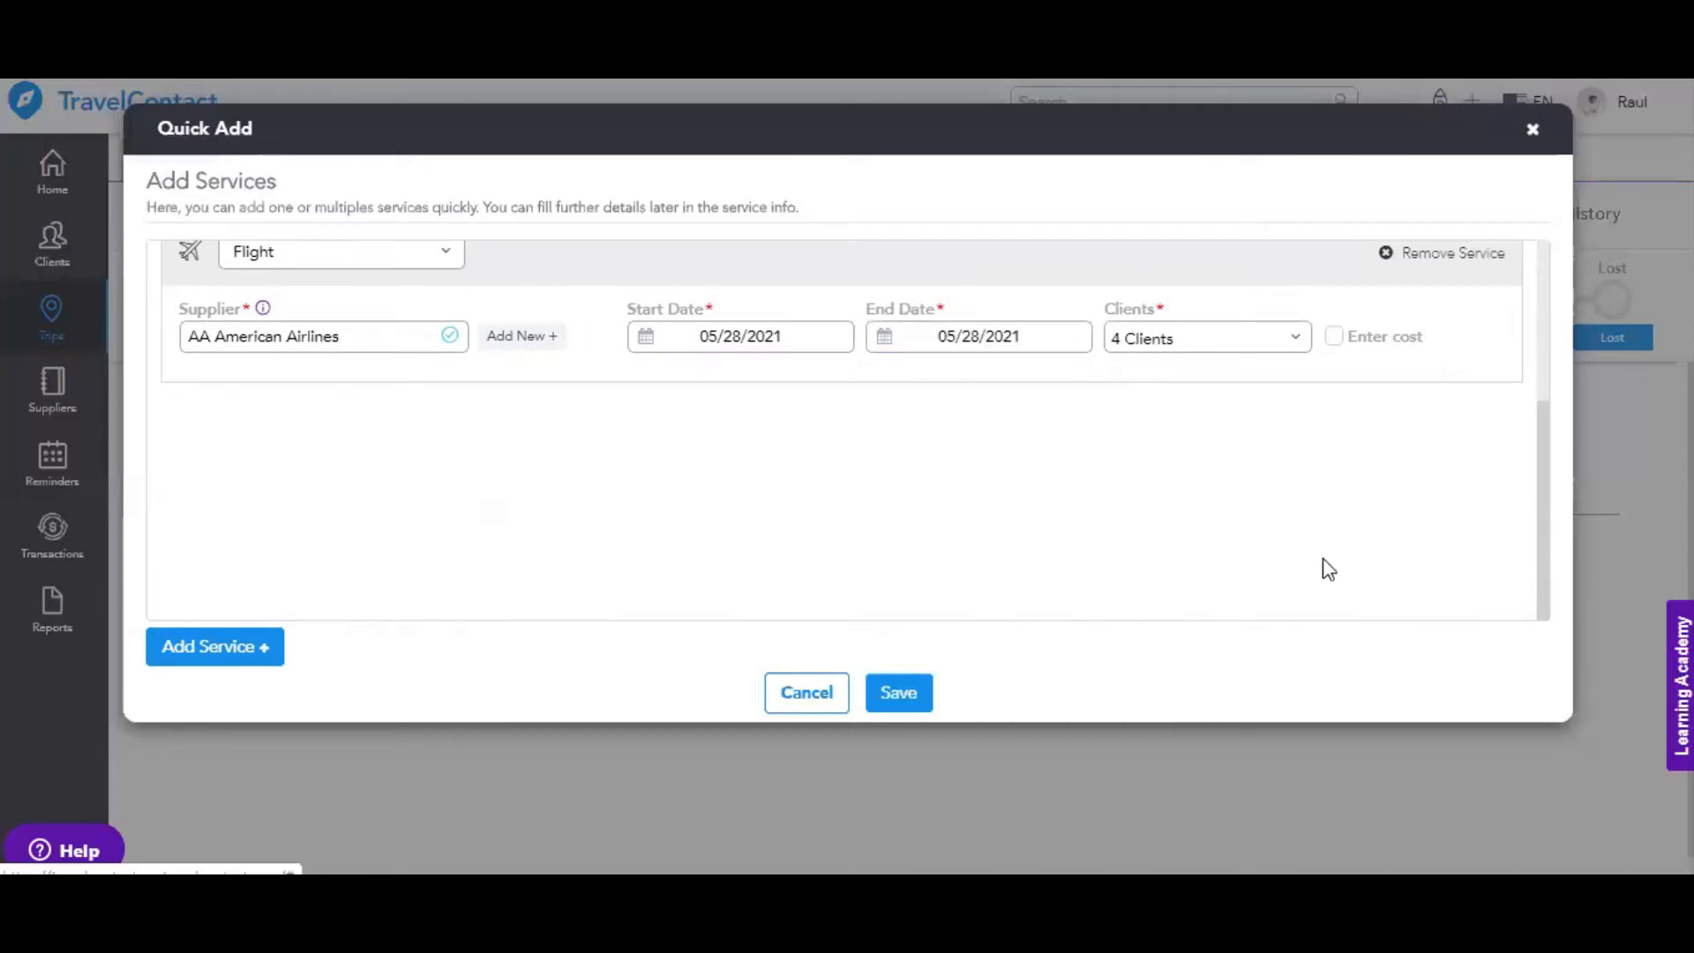
Enable cost entry for the second flight with payment to Supplier, total cost $5000, Gross pay type and 30% commission, and save both flights
click(1335, 567)
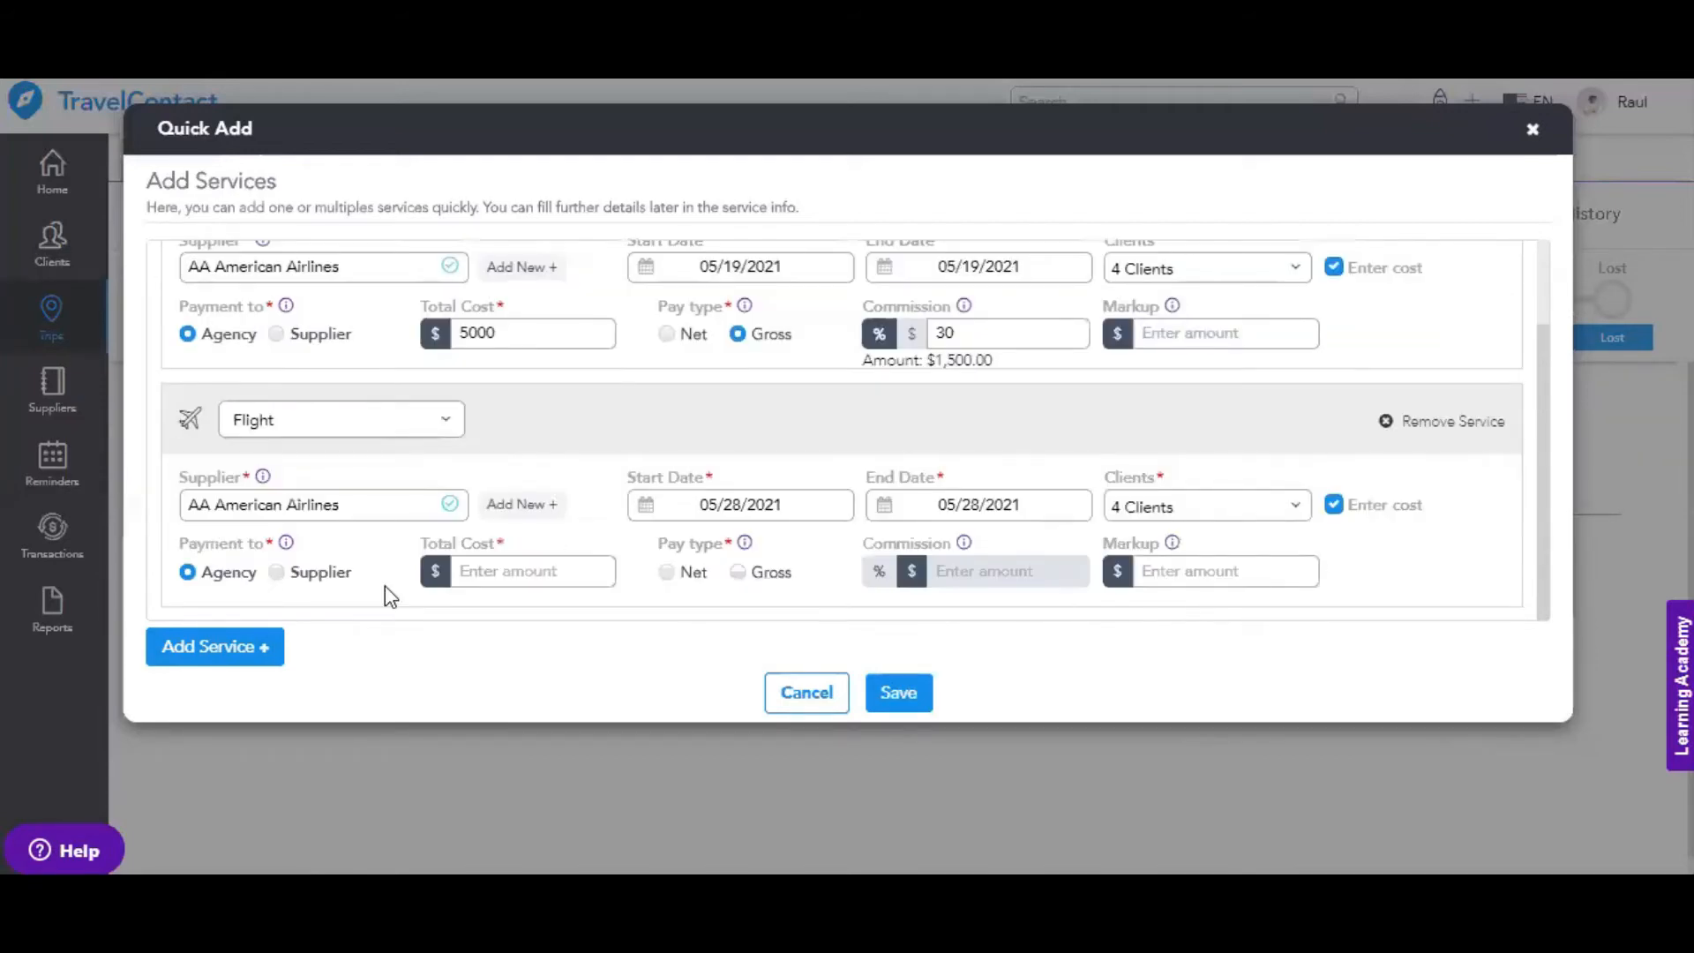
click(286, 573)
click(496, 576)
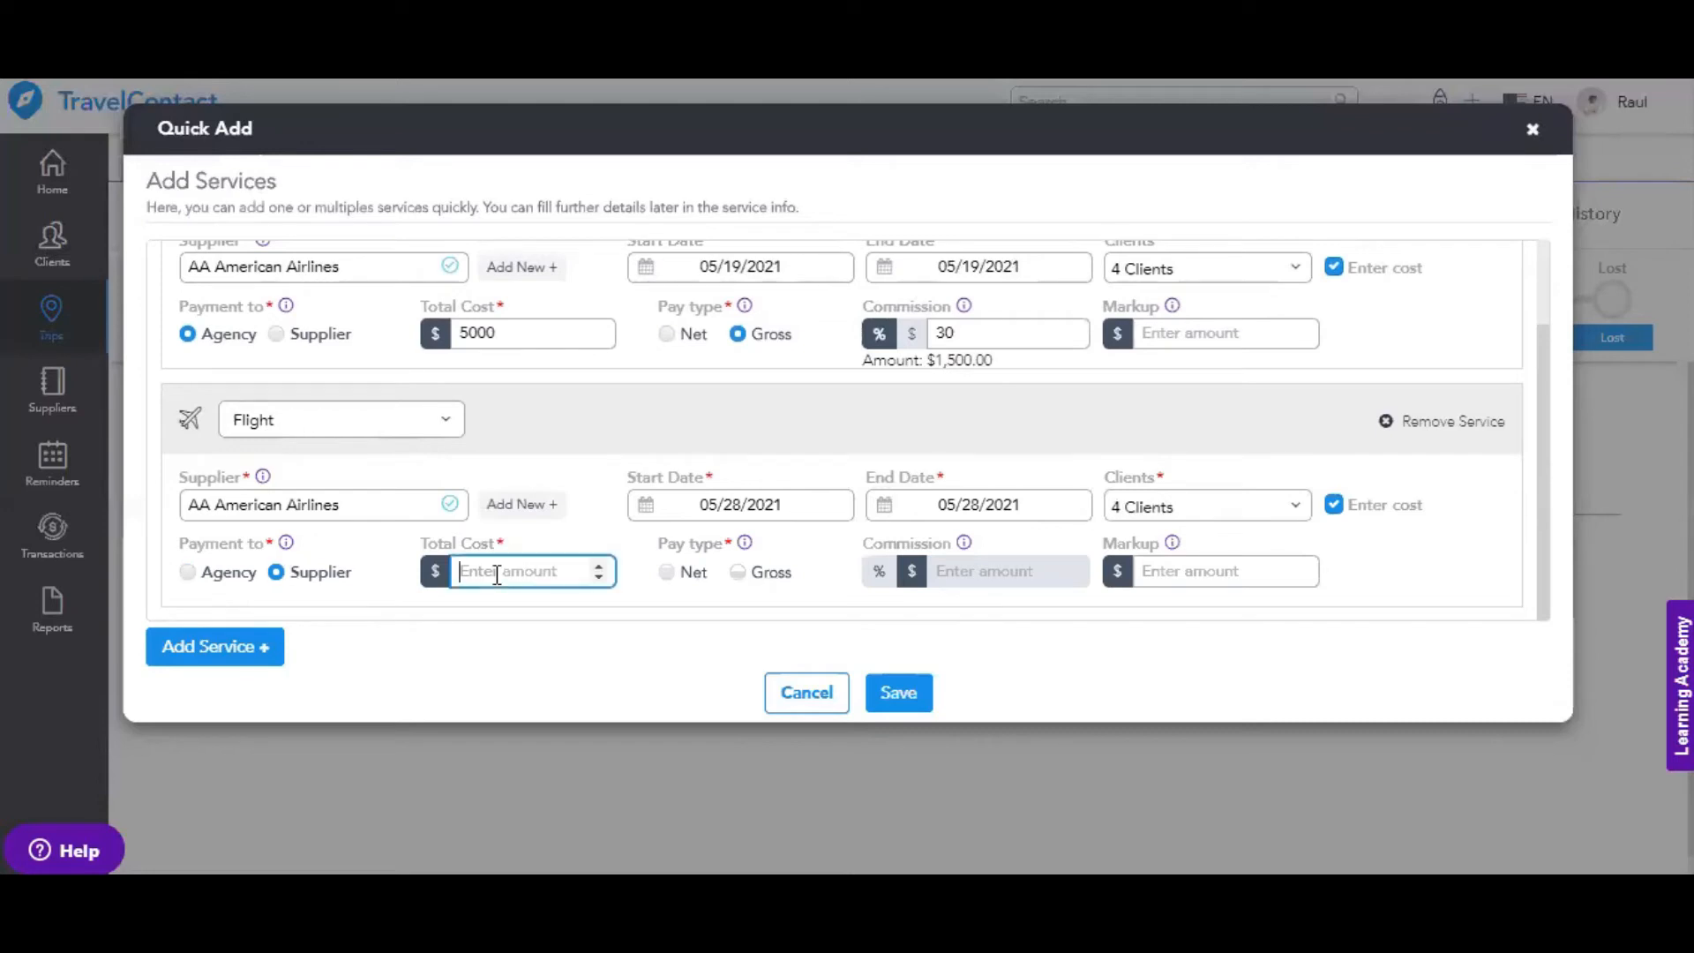
text(5000)
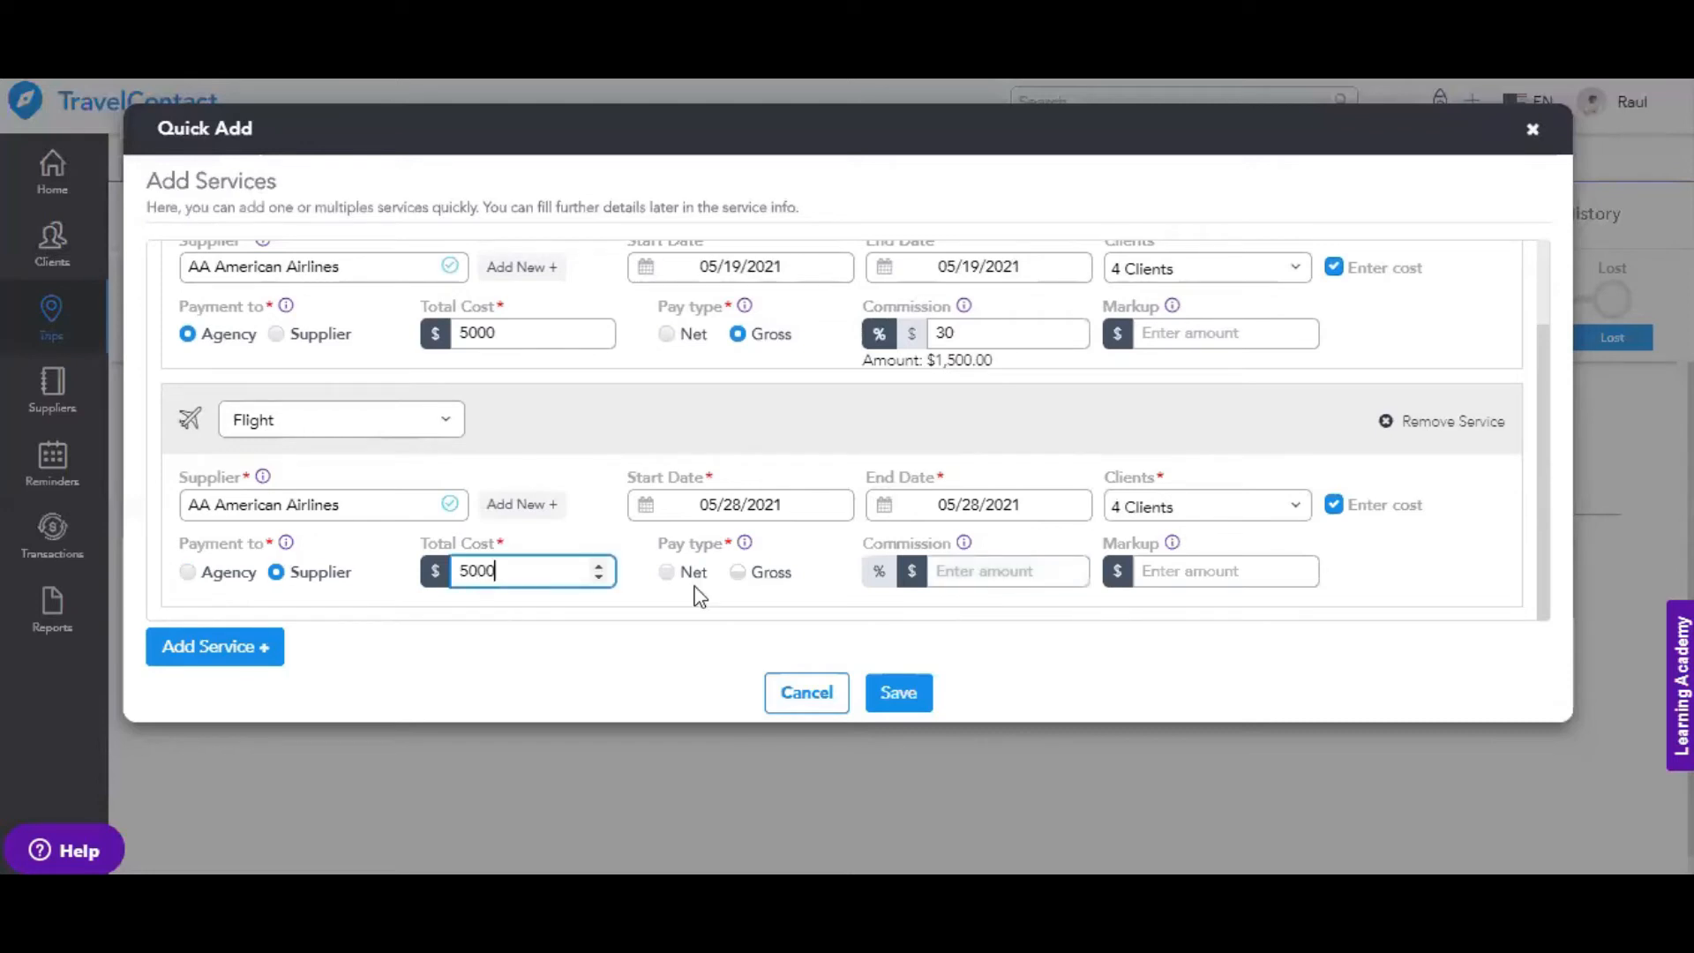
click(739, 573)
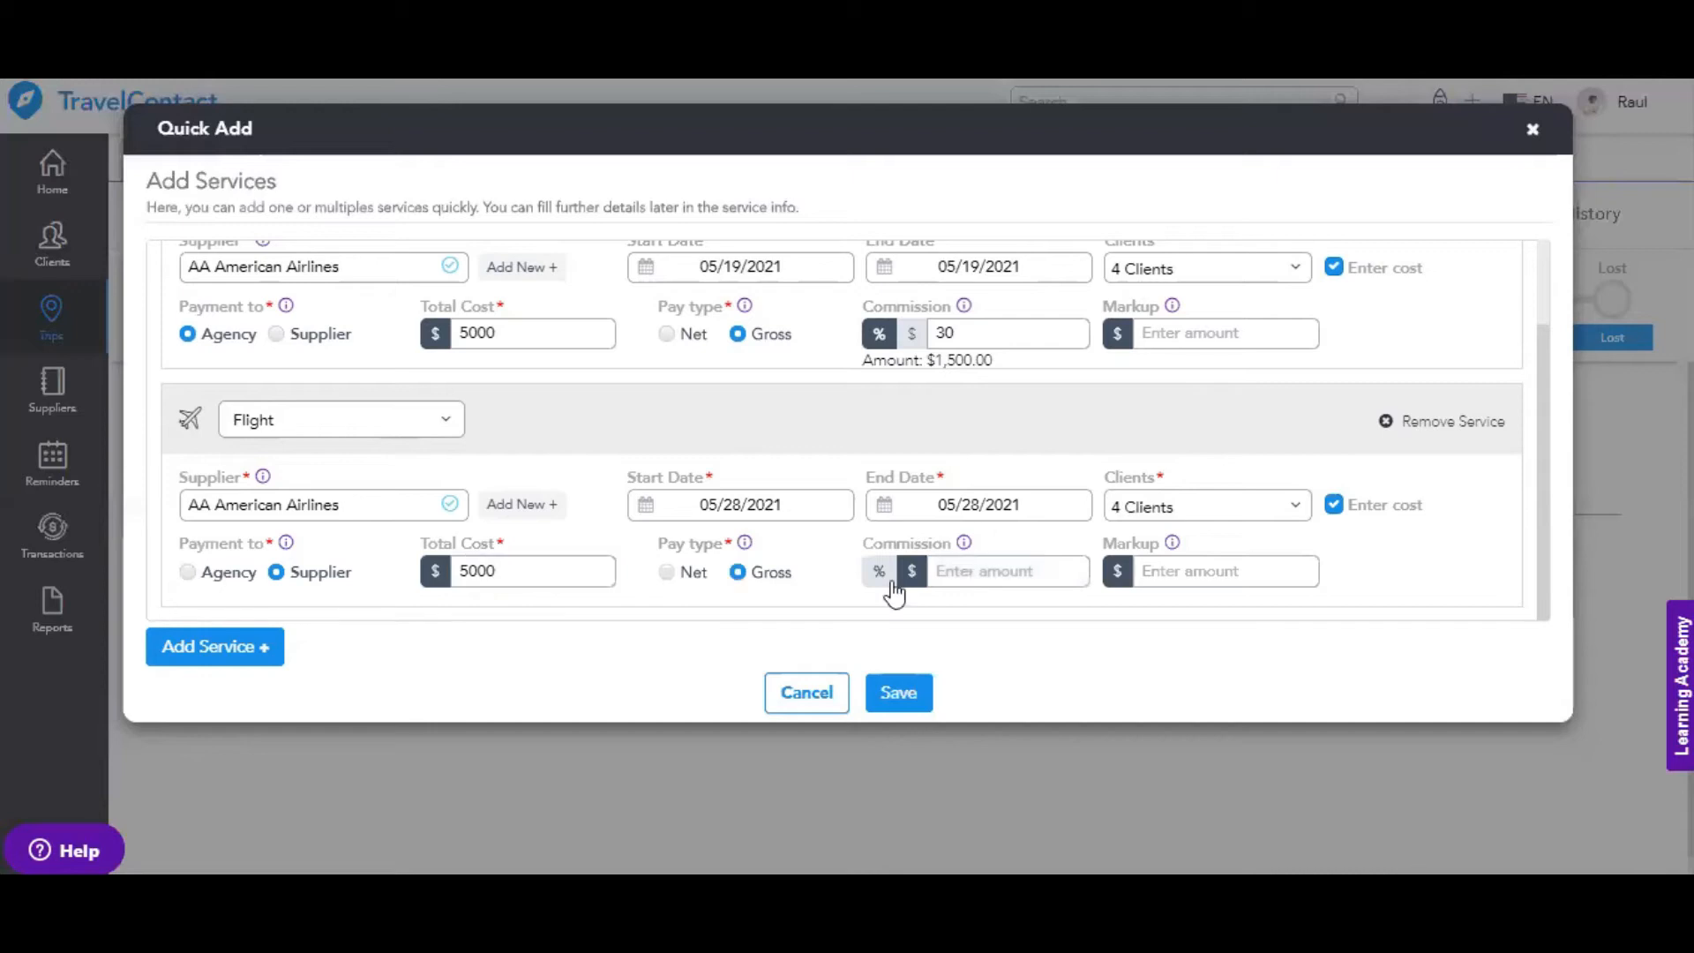
click(892, 584)
click(956, 569)
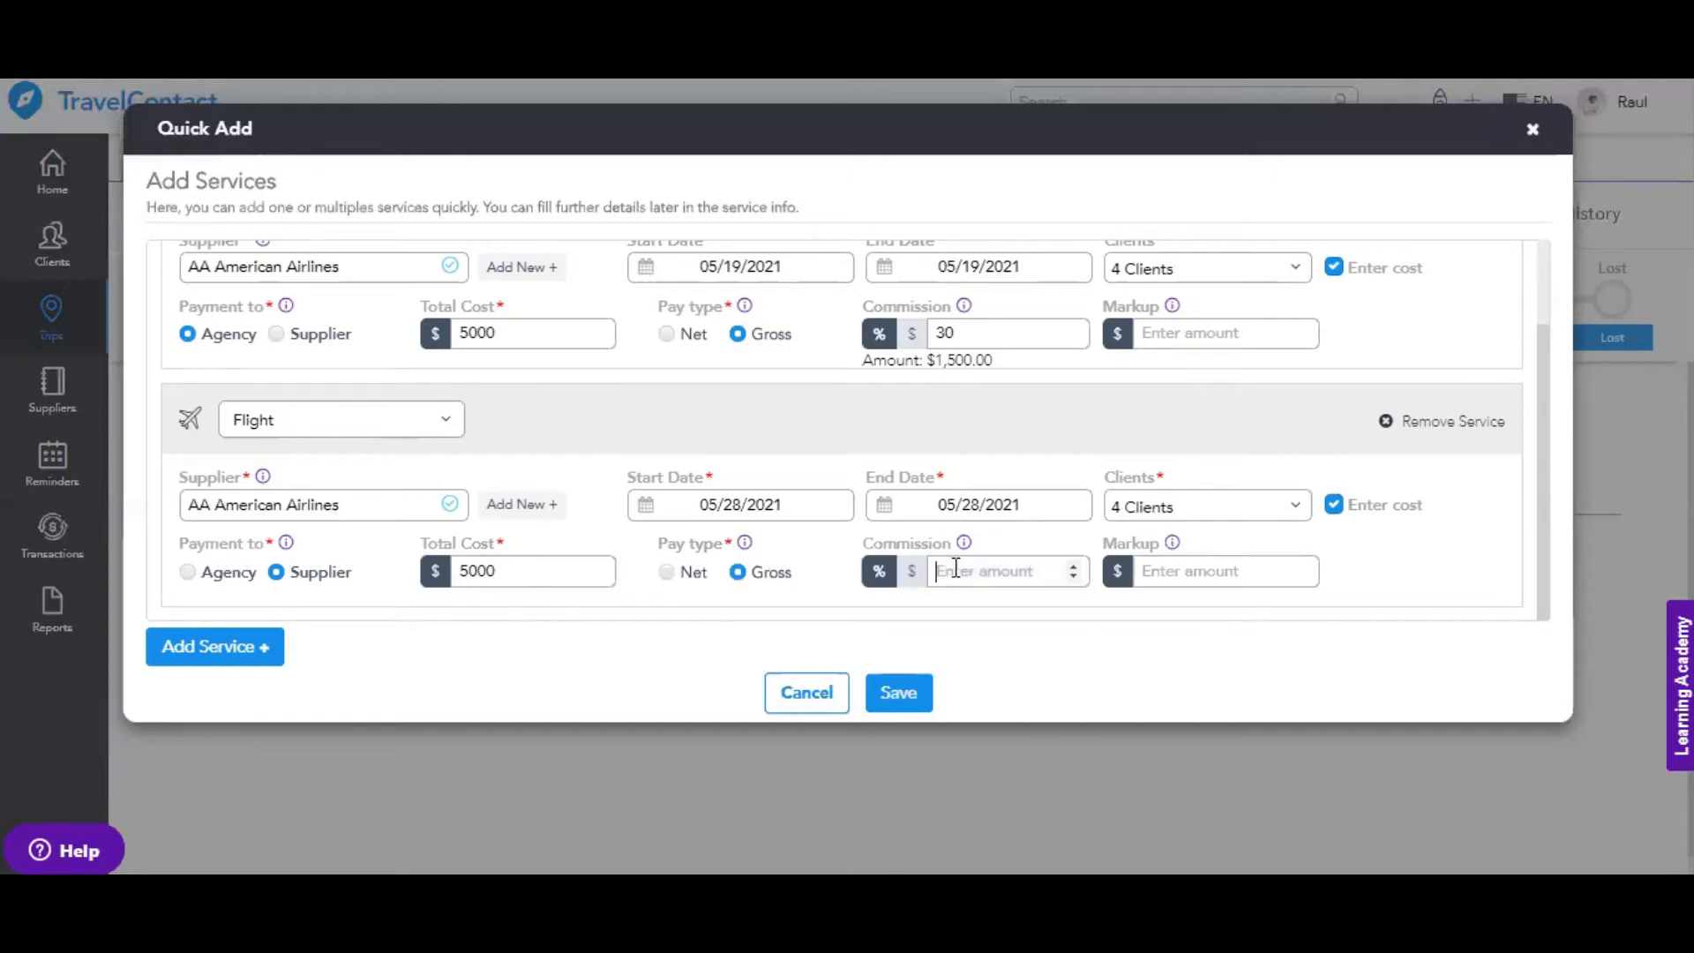
text(30)
click(1054, 647)
click(898, 697)
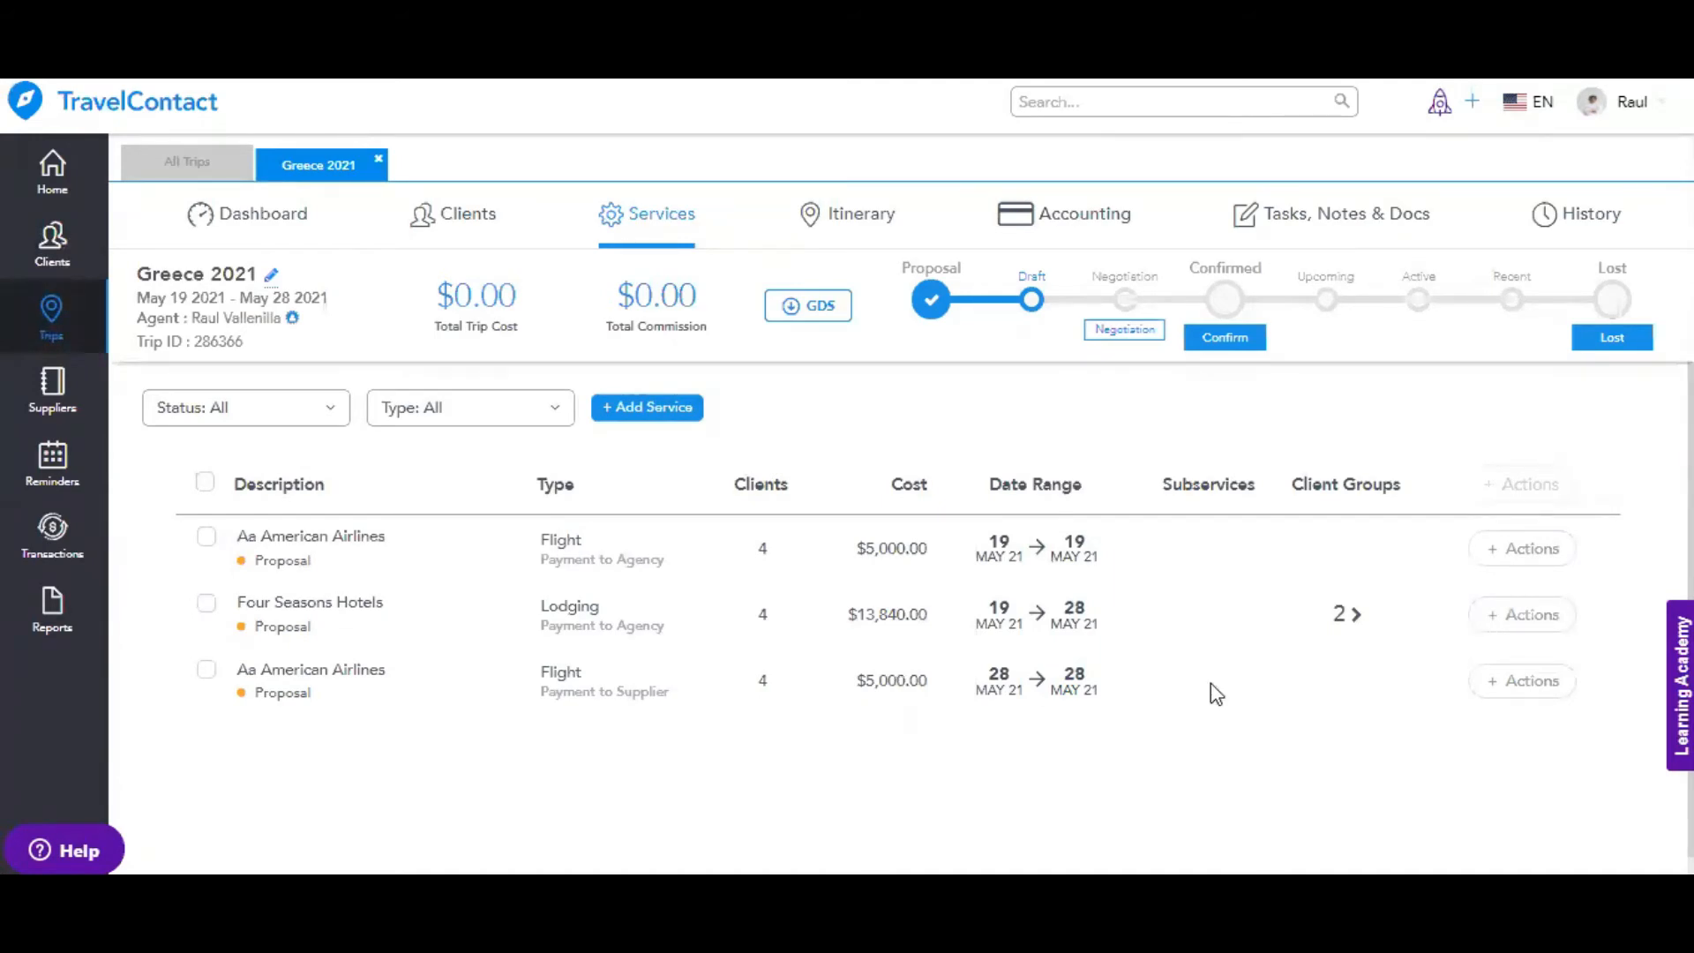
Examine the actions available for the outbound flight alone and for the outbound flight and Four Seasons lodging selected together
click(1535, 551)
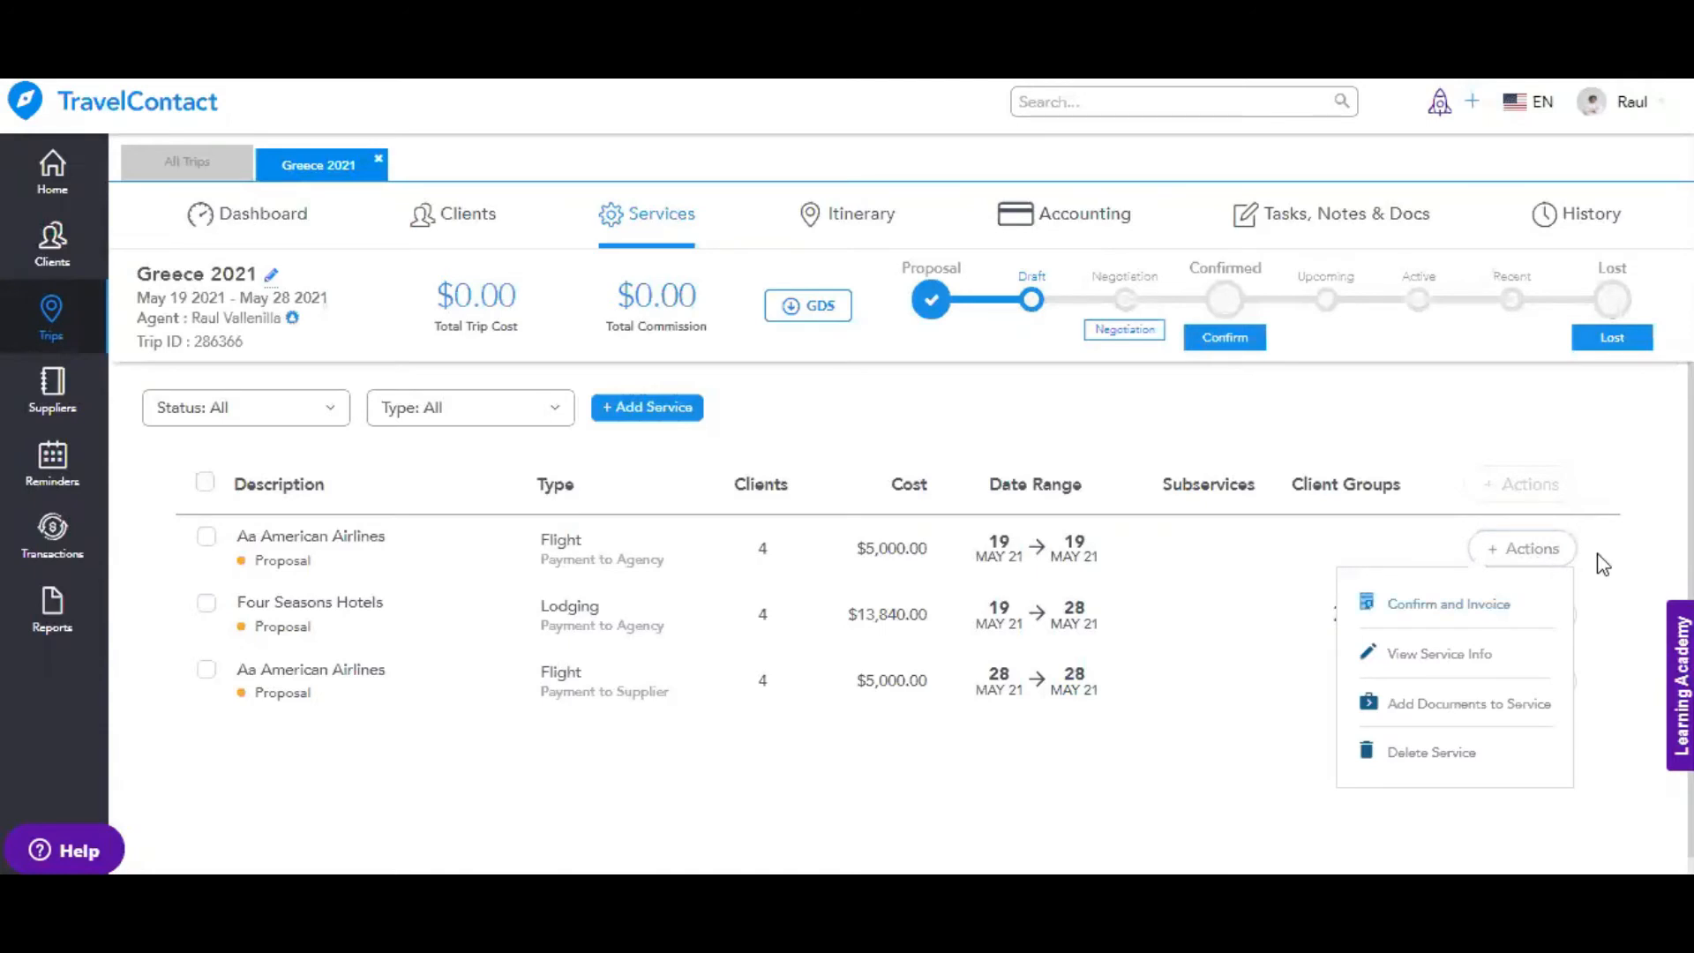
click(1634, 548)
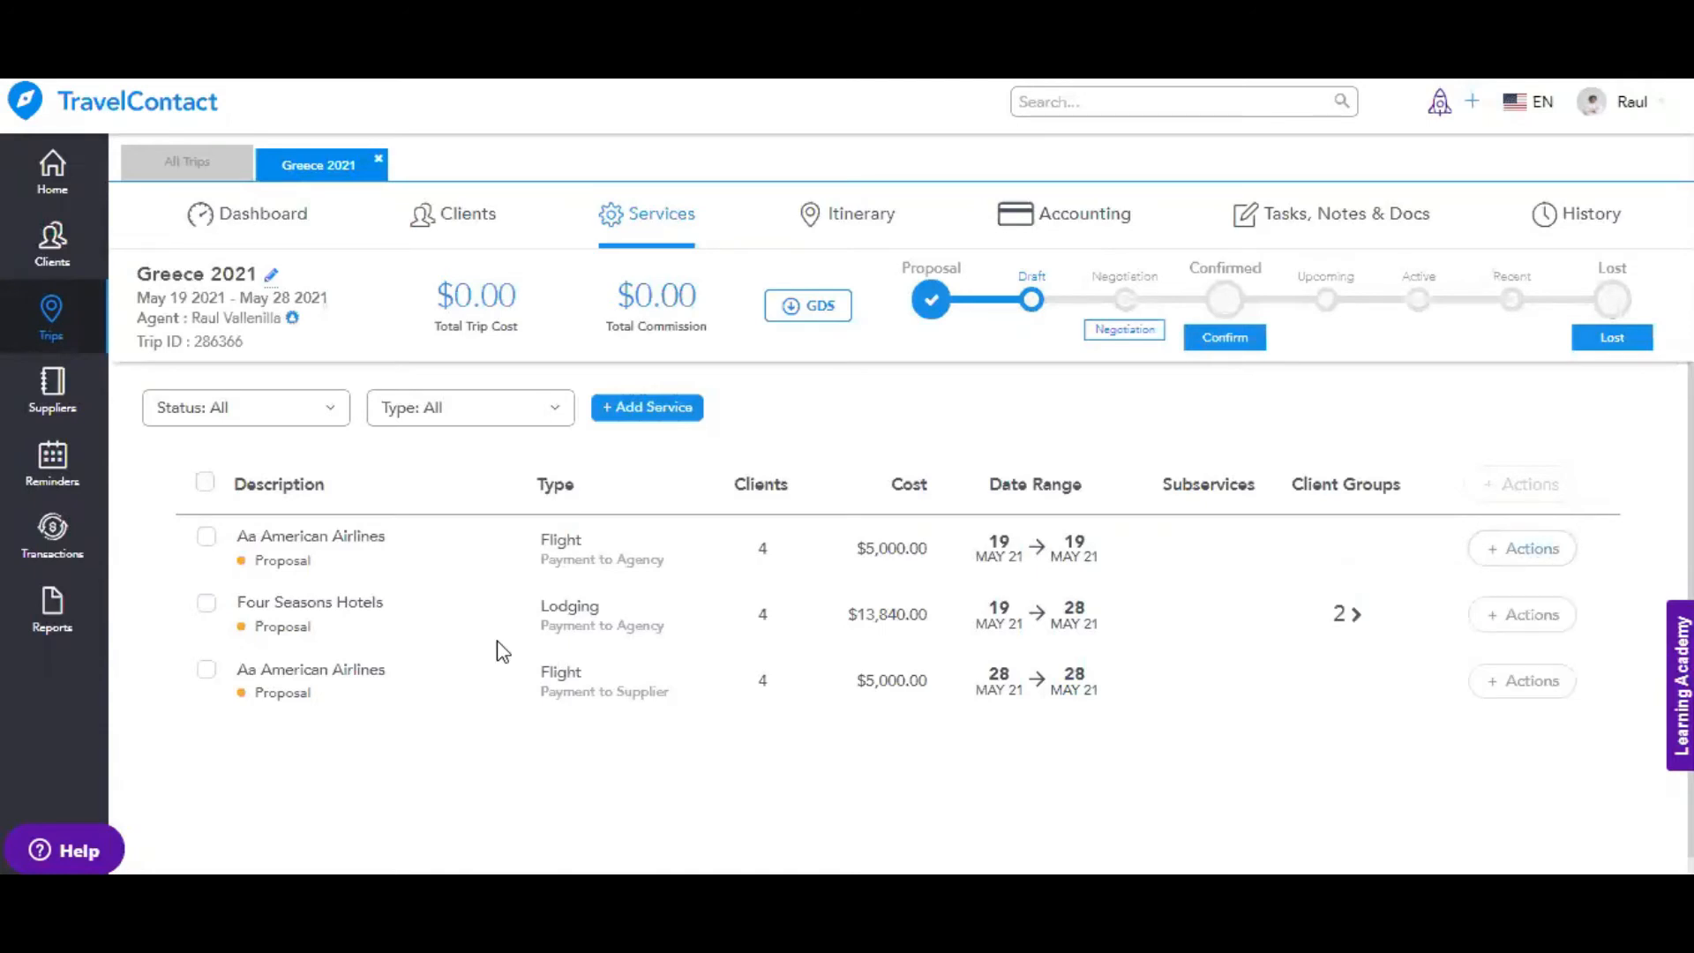
click(208, 543)
click(210, 607)
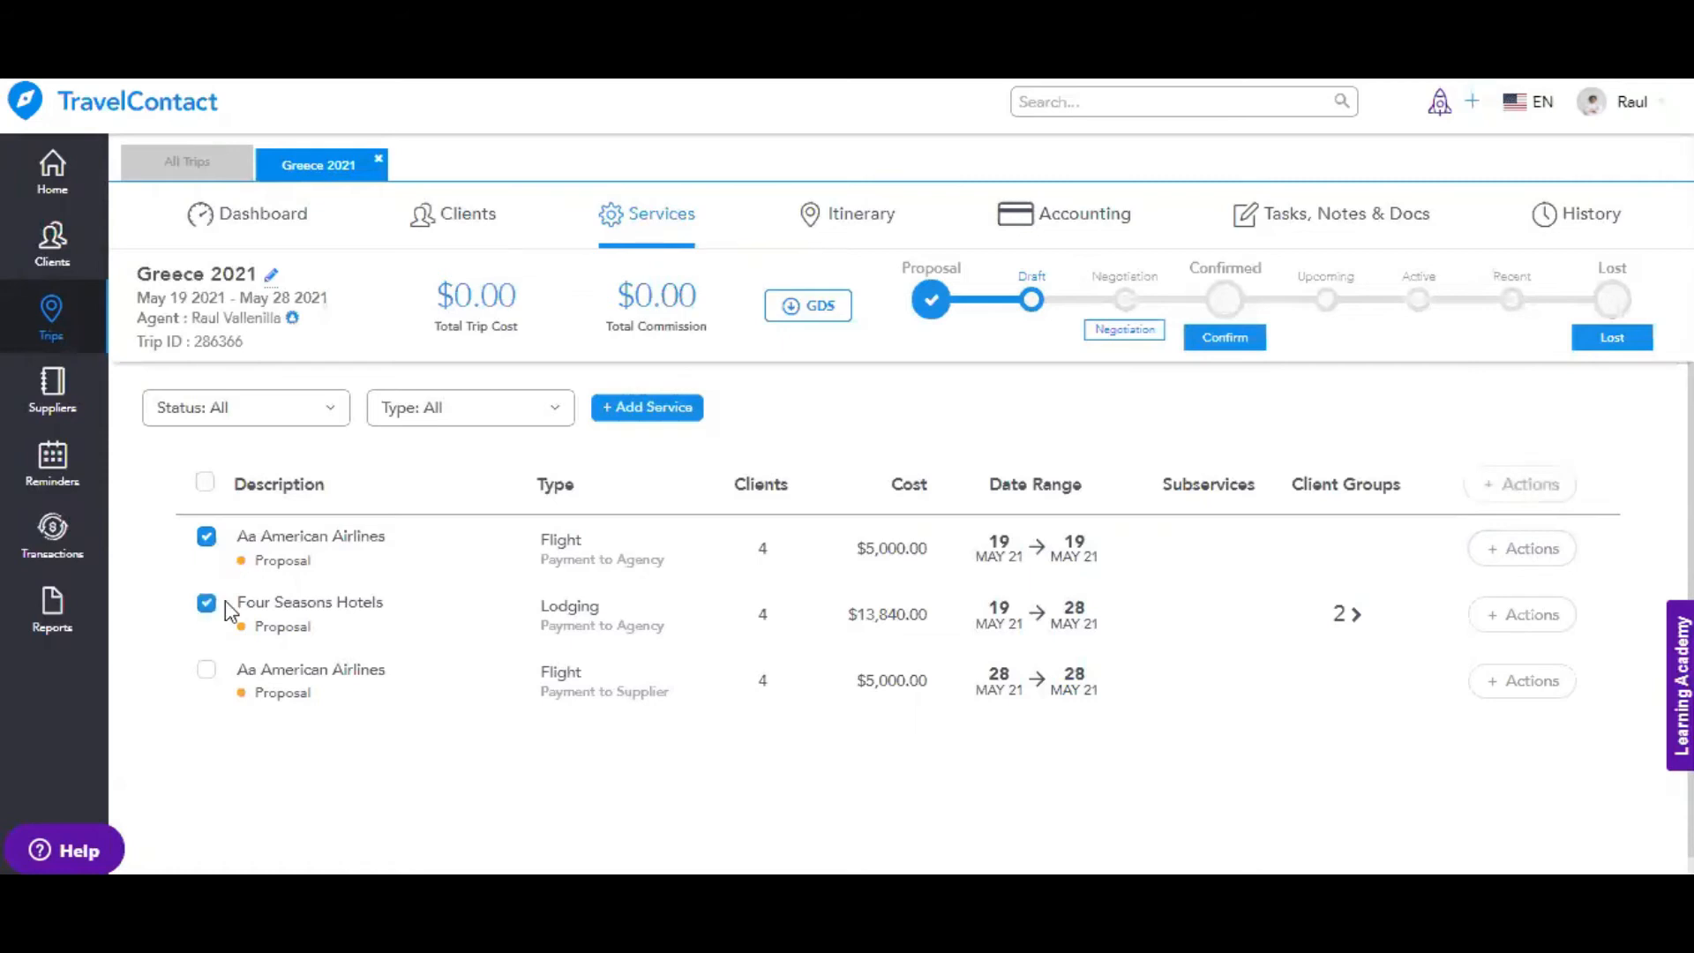
click(1533, 485)
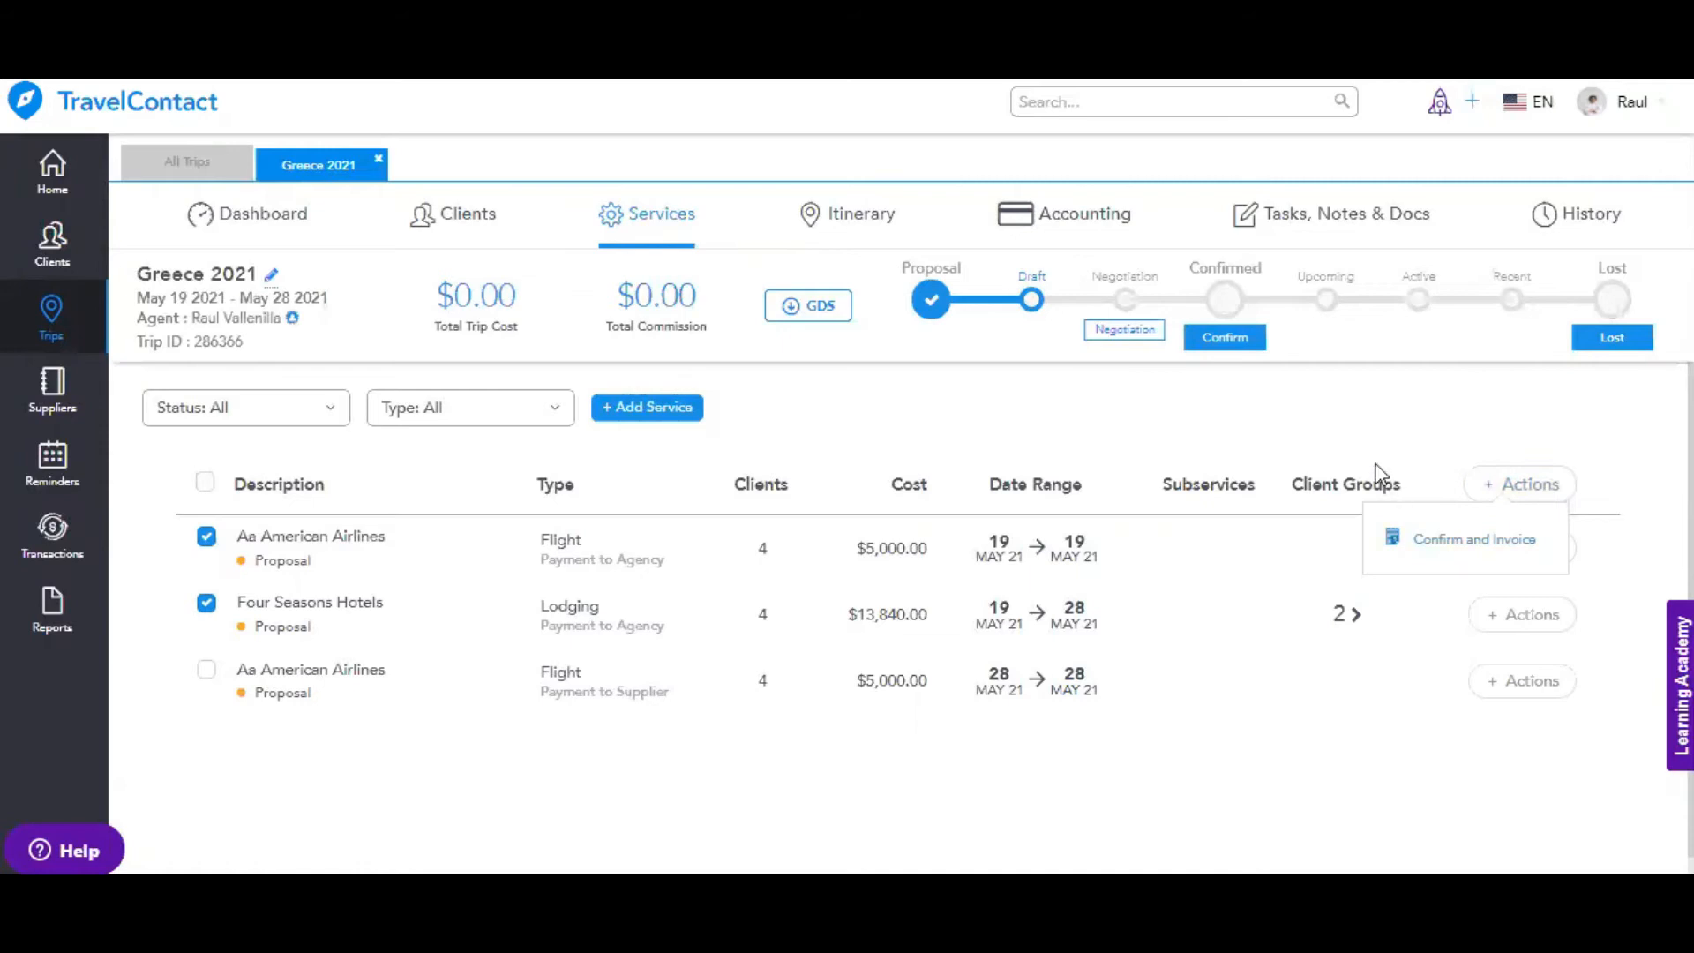
click(1378, 474)
click(207, 537)
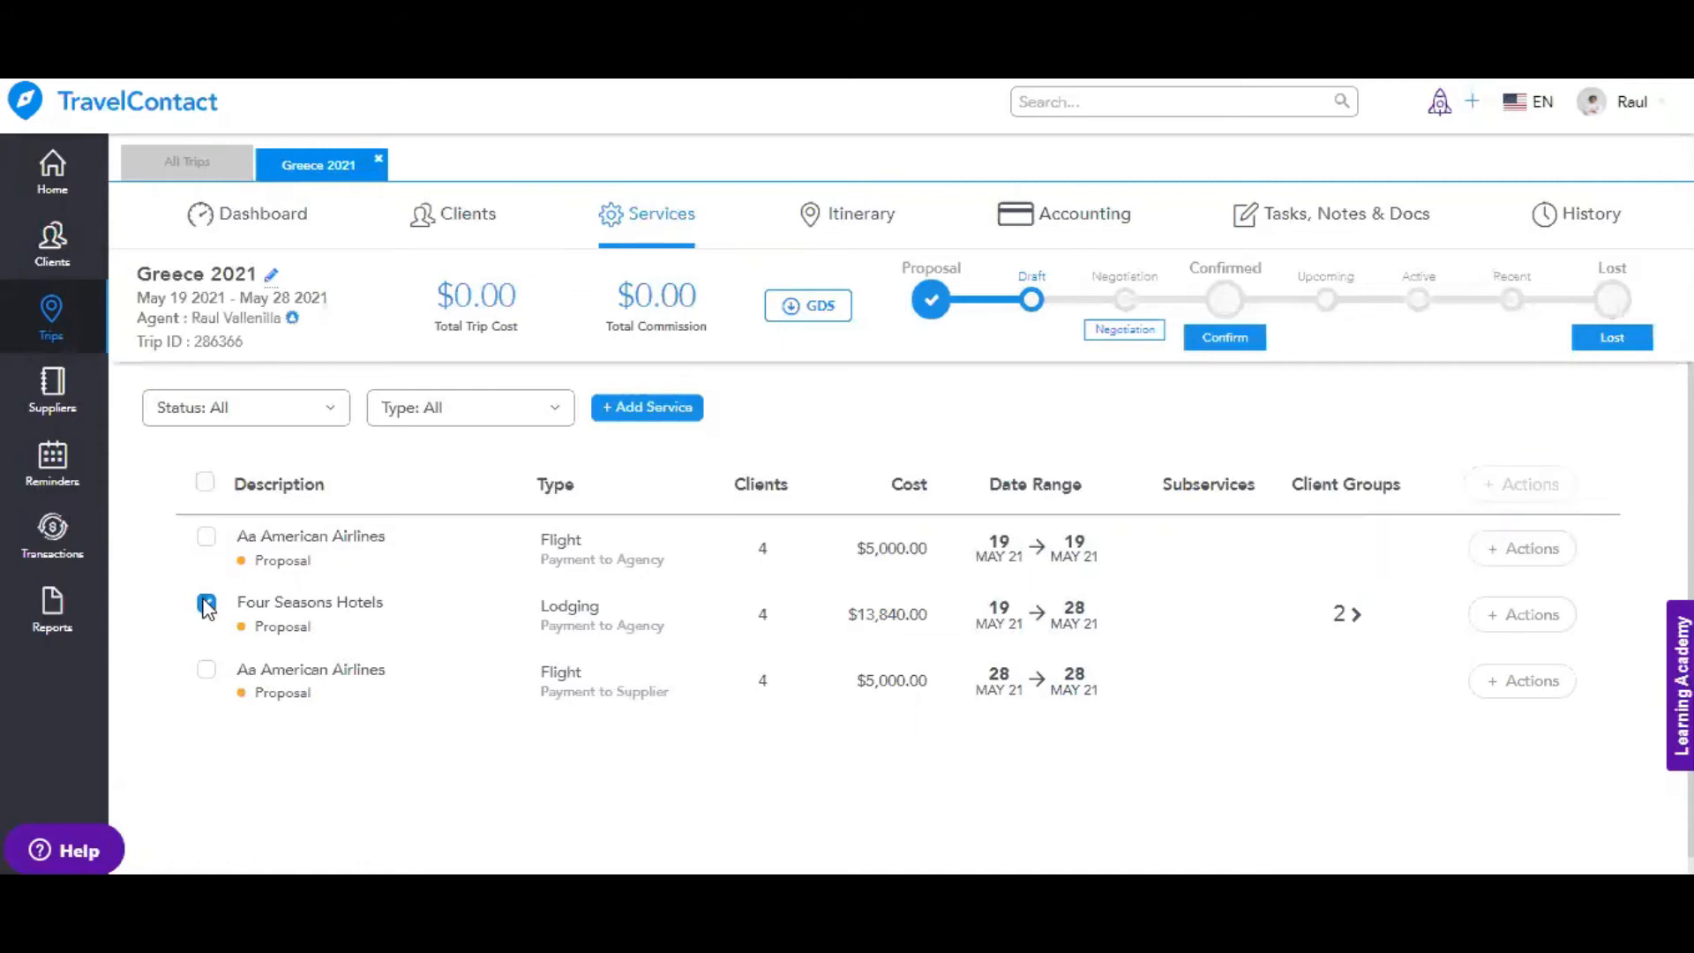
Confirm the whole trip and create the invoice for the agency-paid services, keeping the preset main client and due date
click(1216, 342)
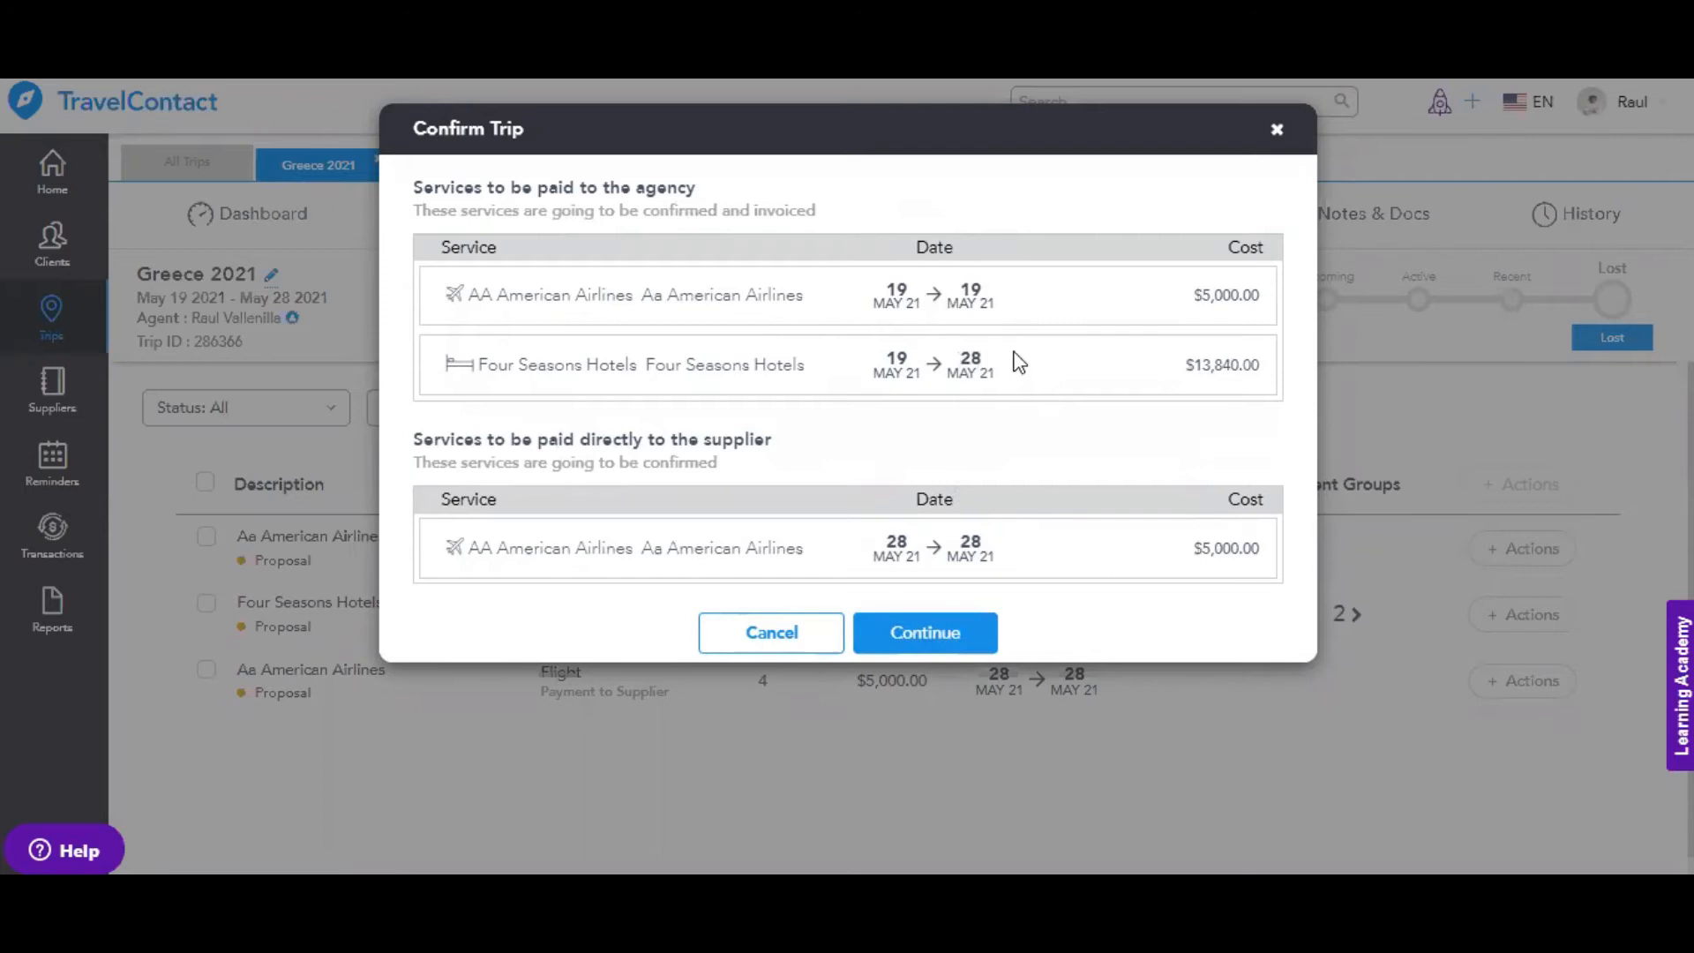
click(947, 633)
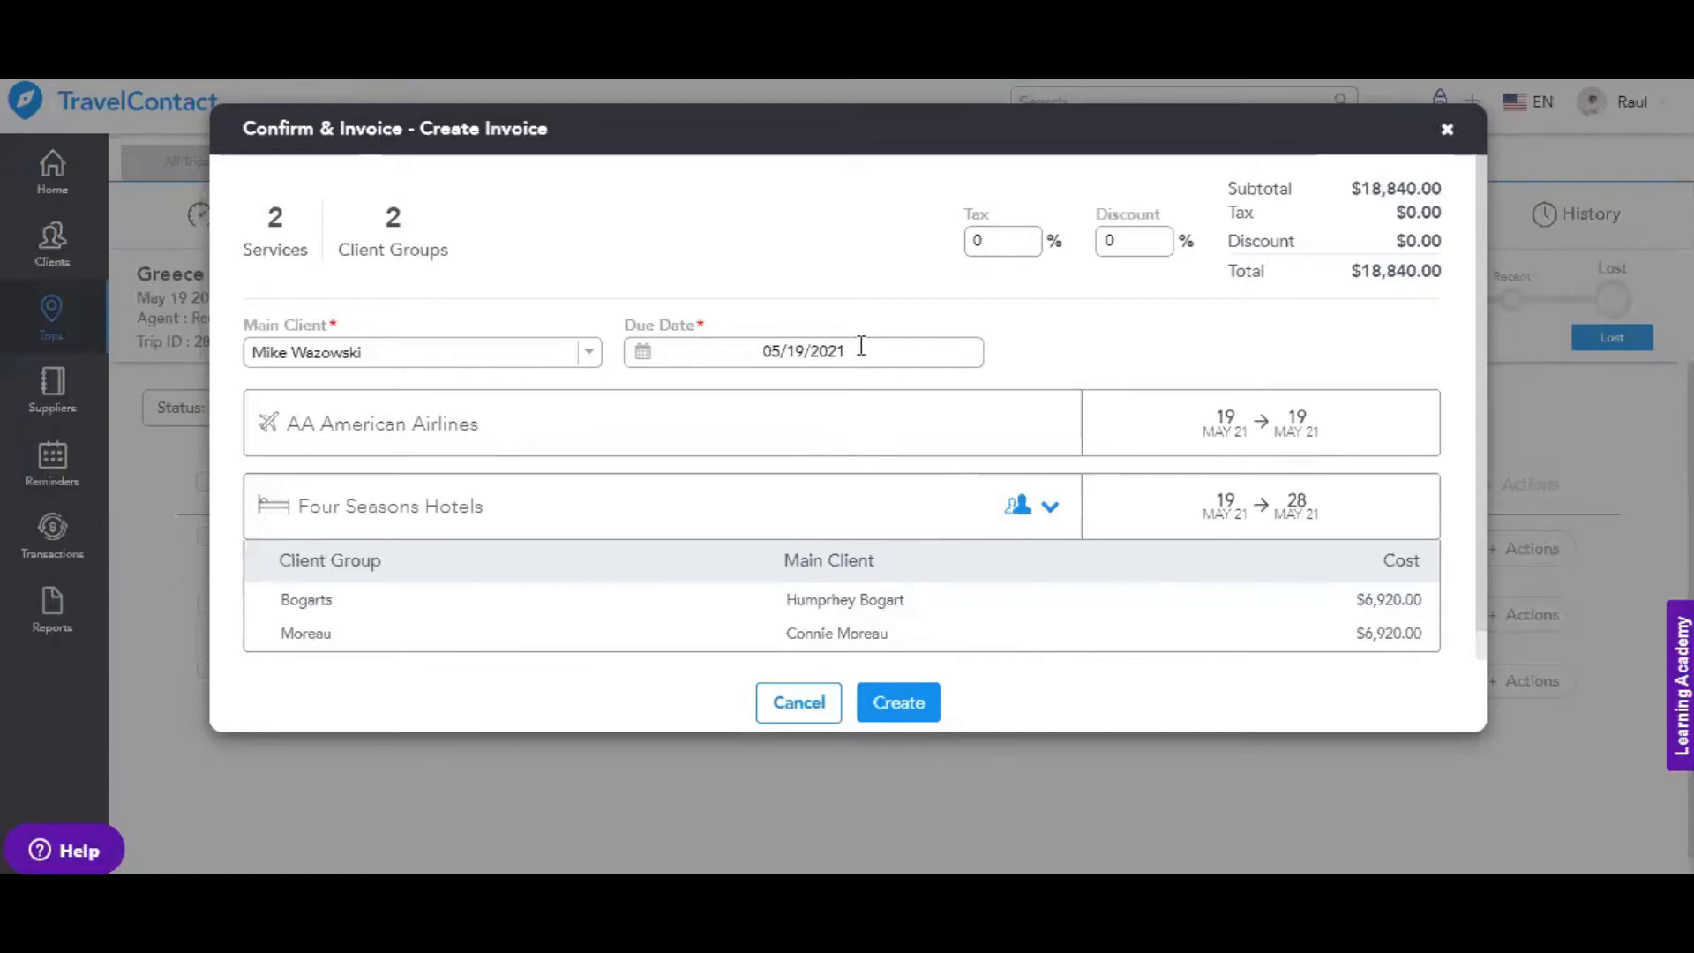
click(588, 352)
click(588, 352)
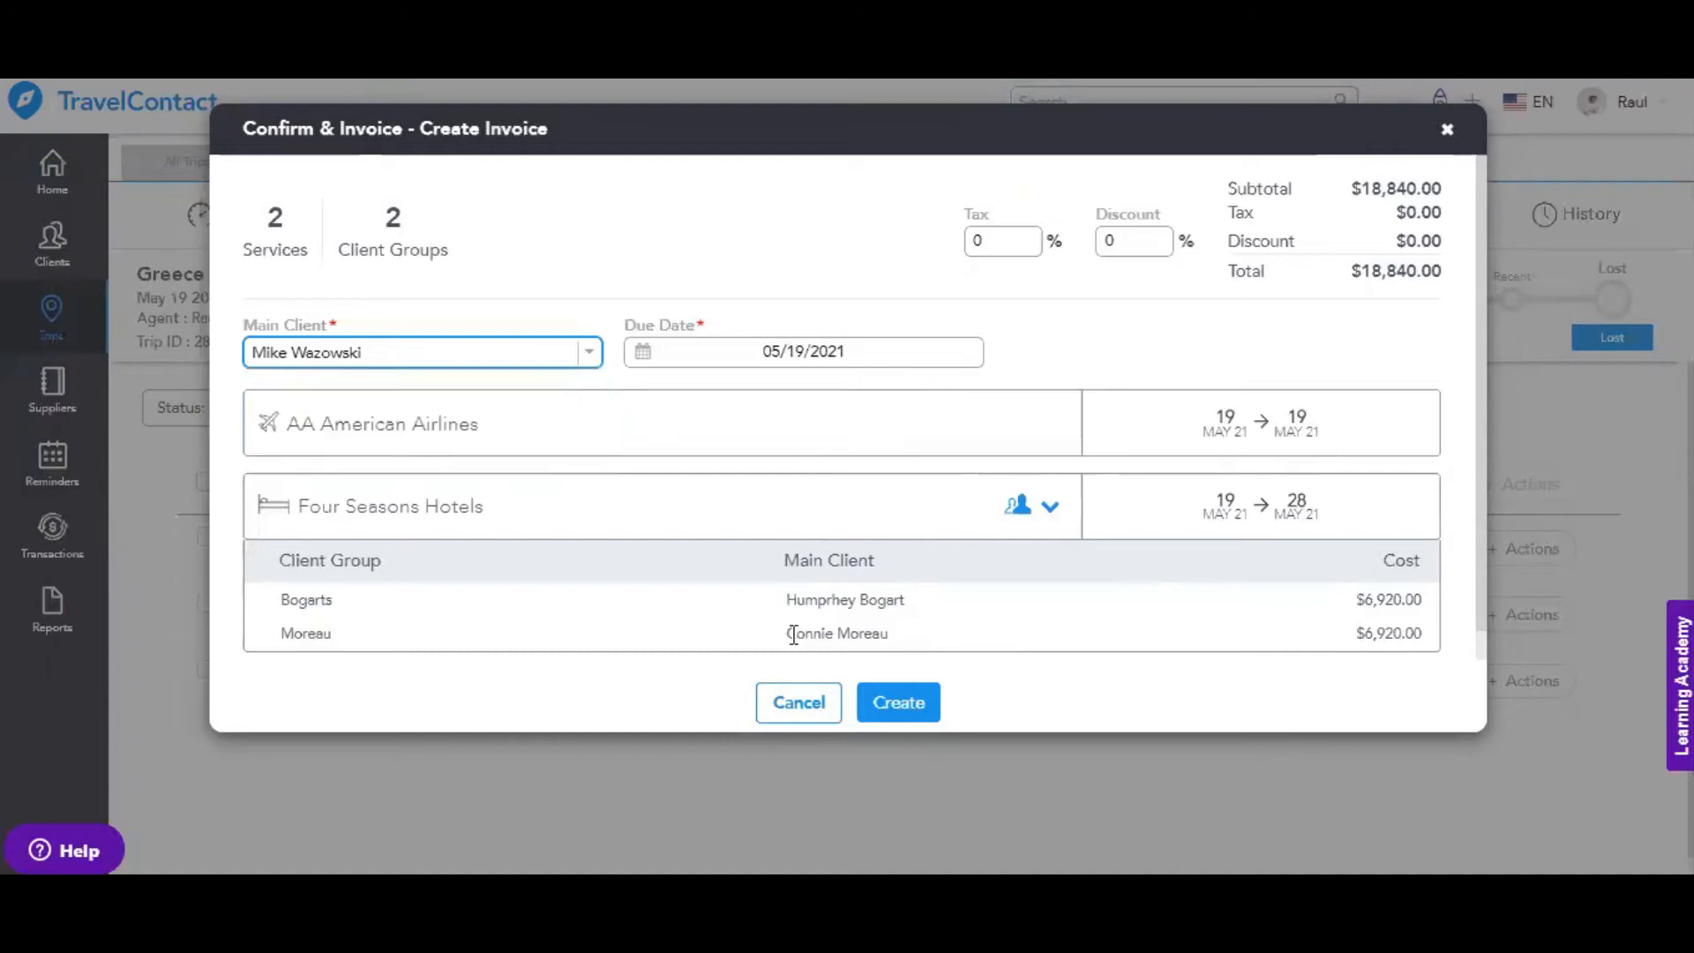
click(927, 706)
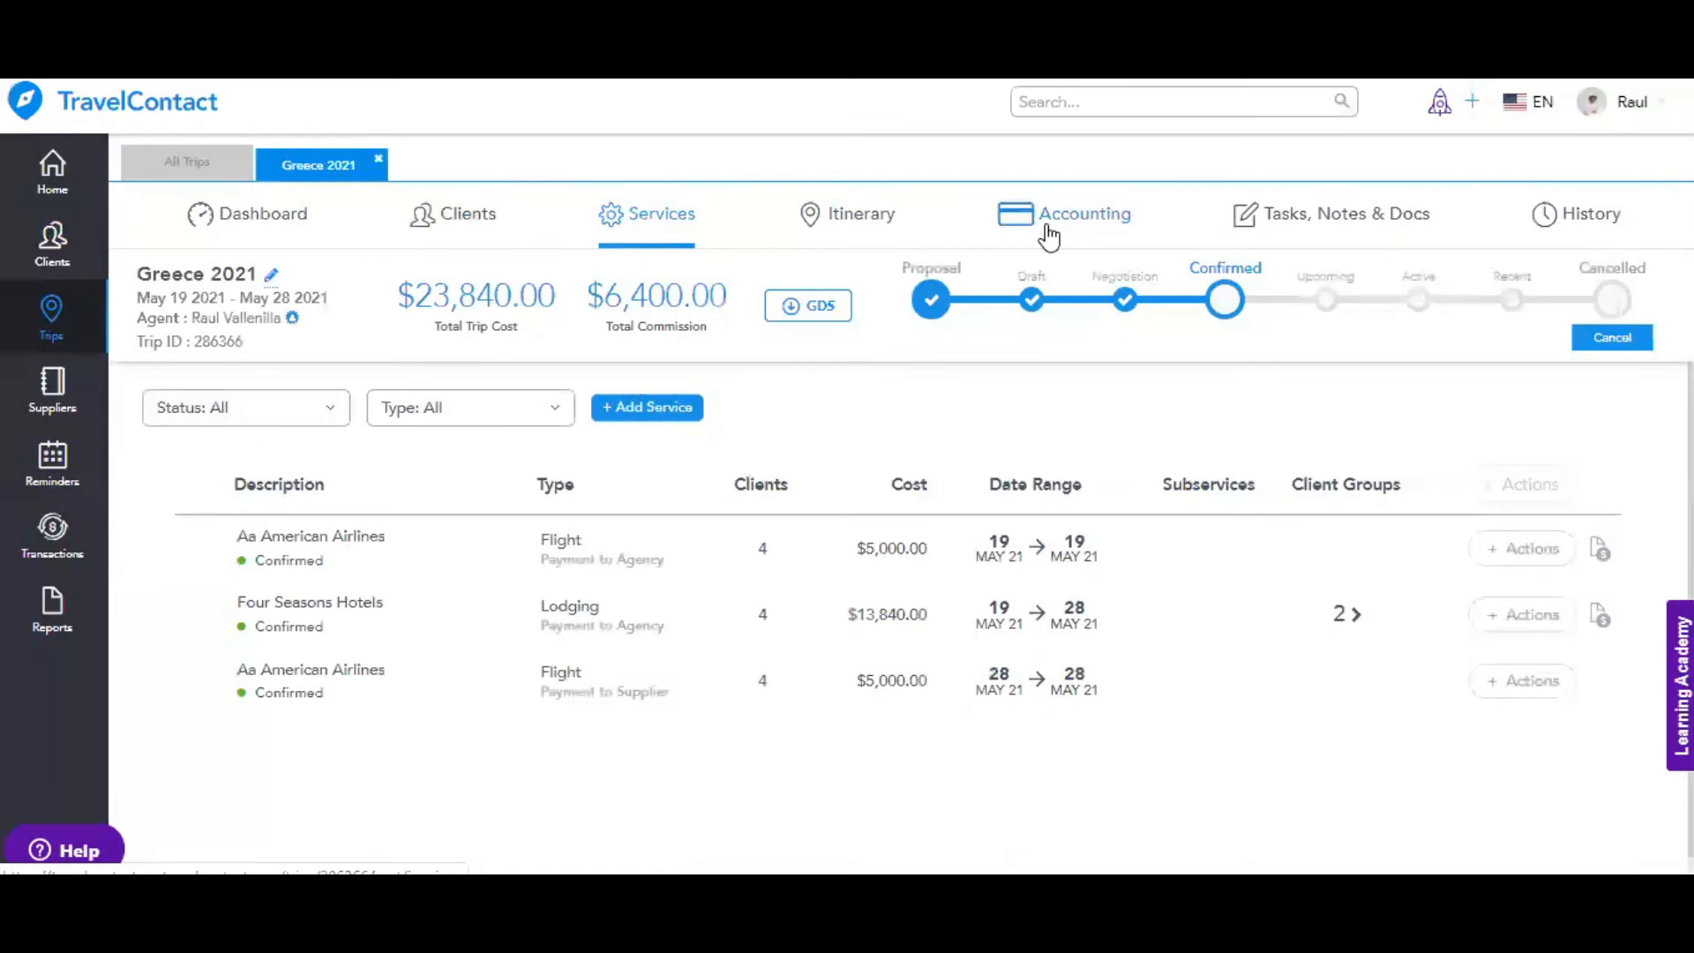
Open the trip's itinerary and review the flight and lodging services for all clients
click(850, 219)
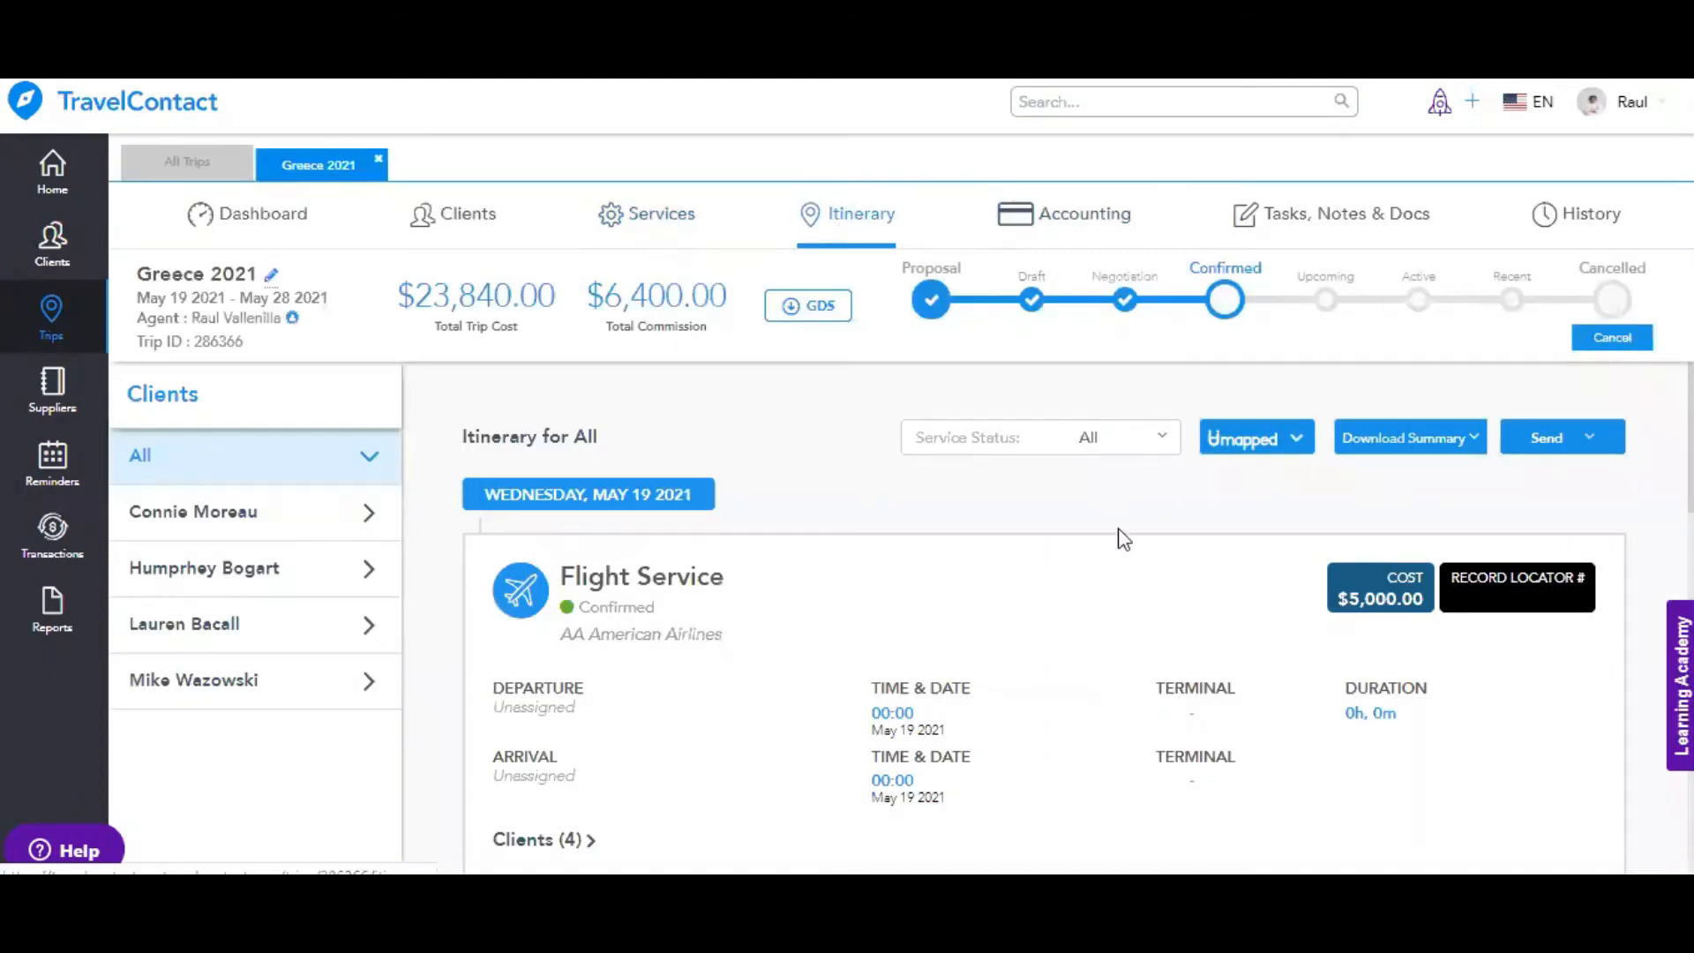
scroll(1110, 586, down, 4)
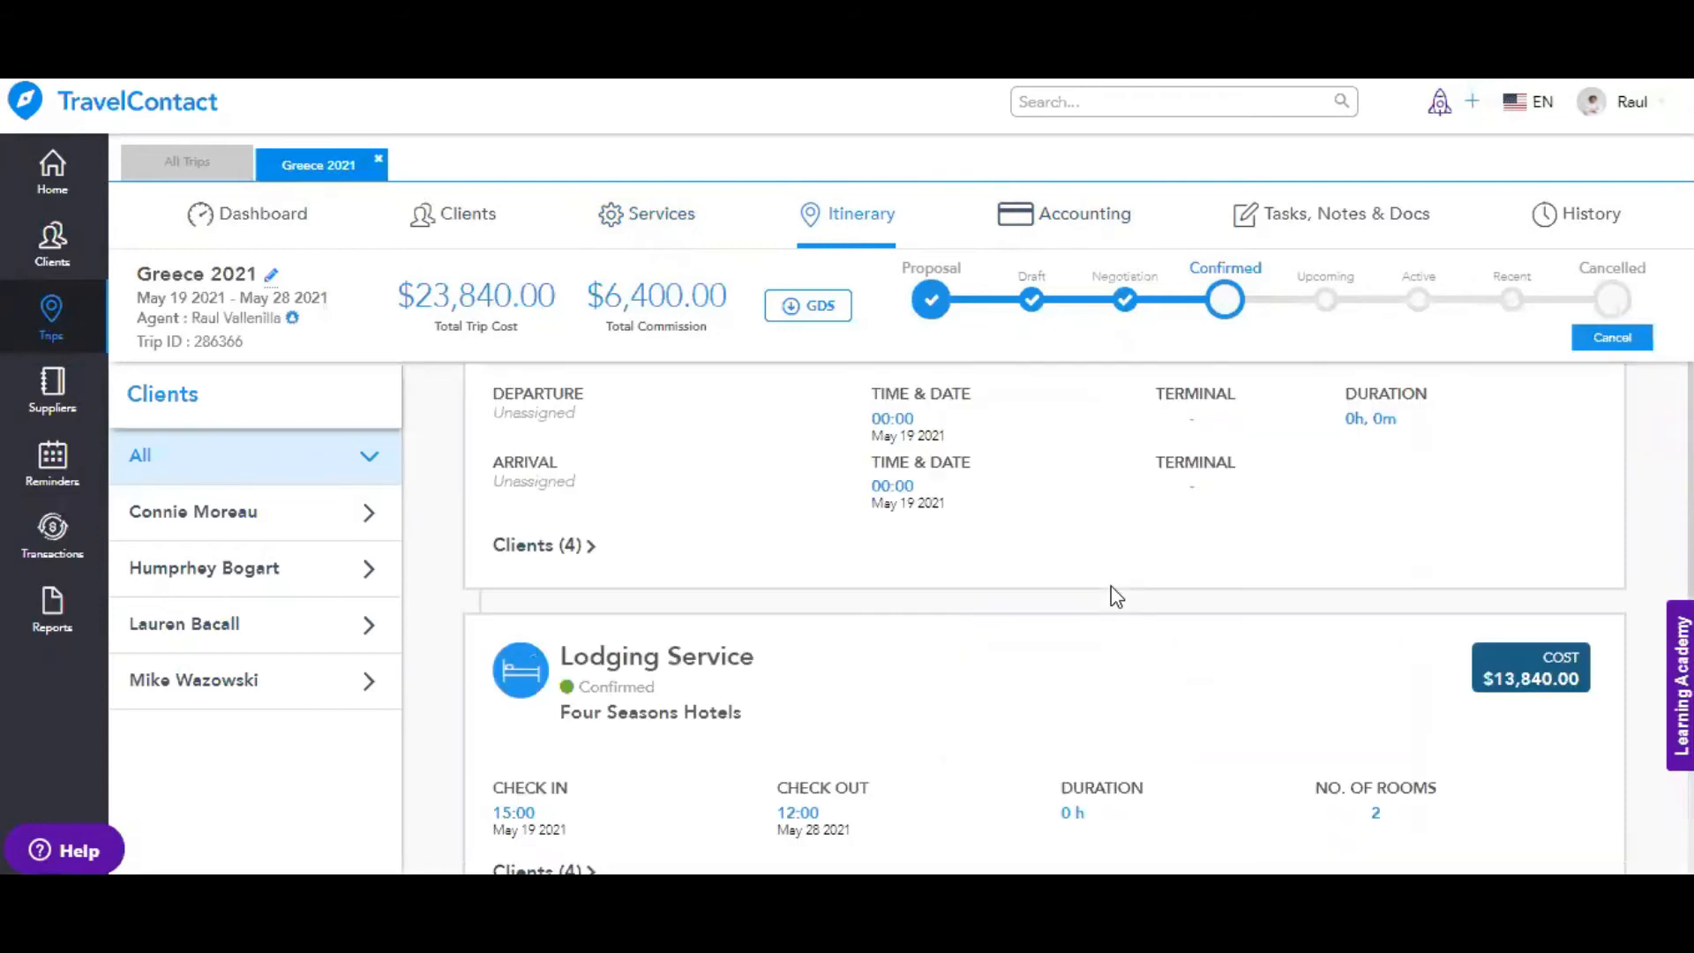
scroll(1110, 586, down, 3)
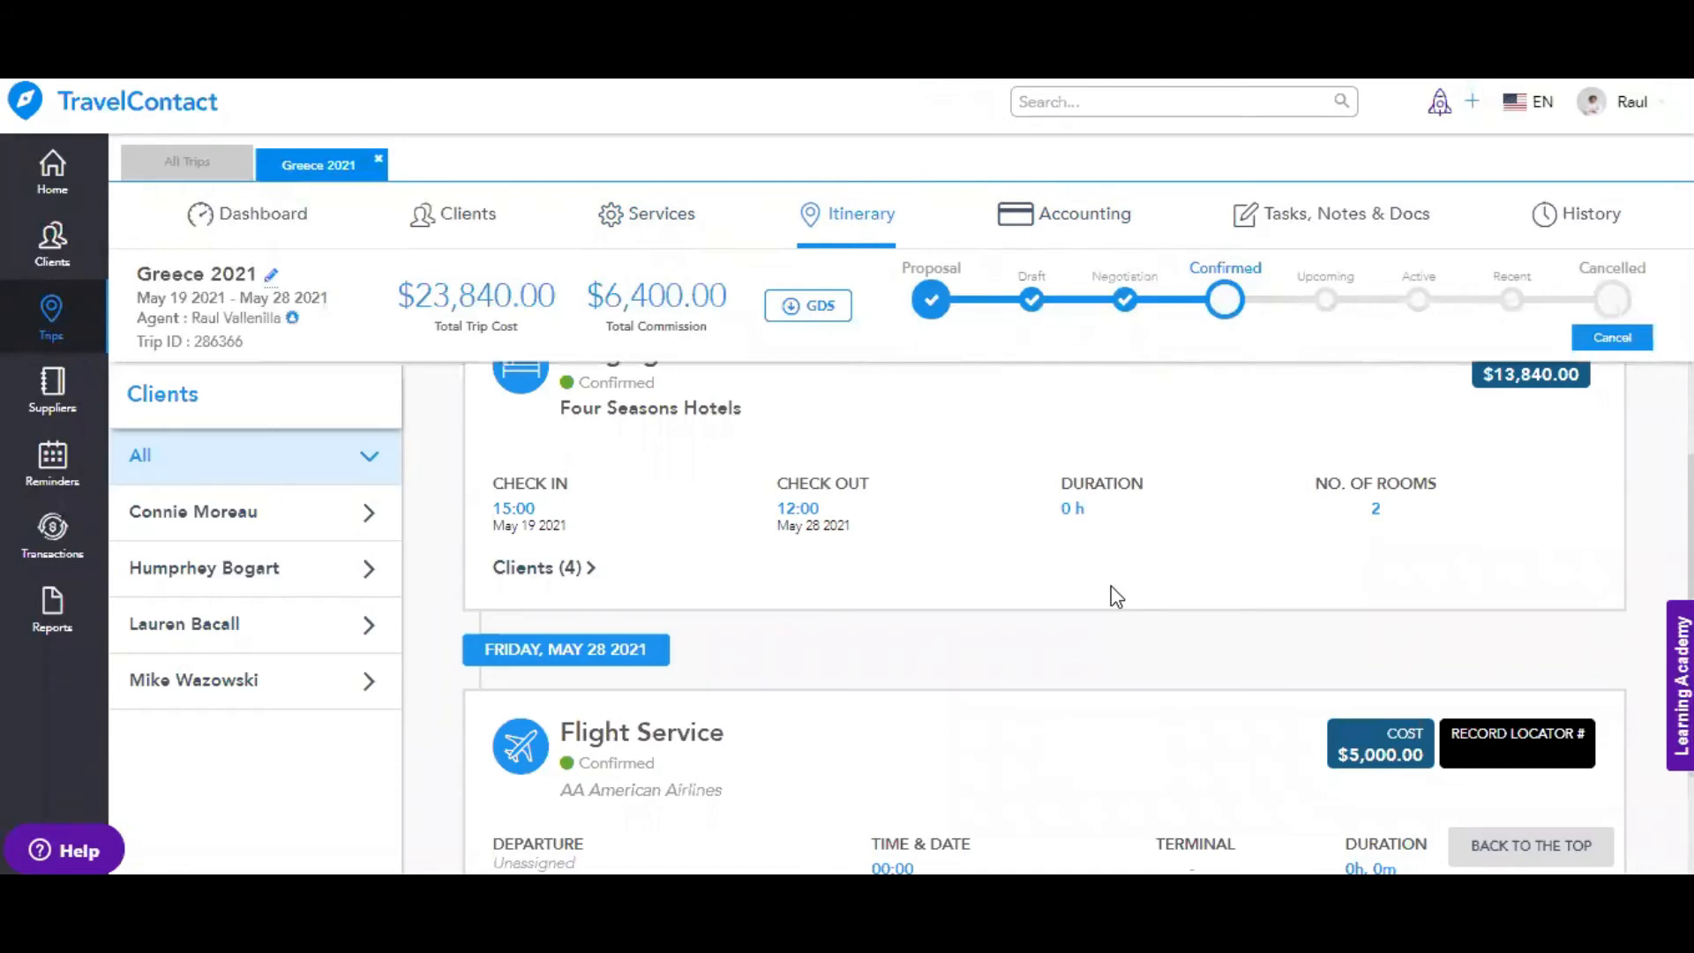
scroll(1110, 586, down, 1)
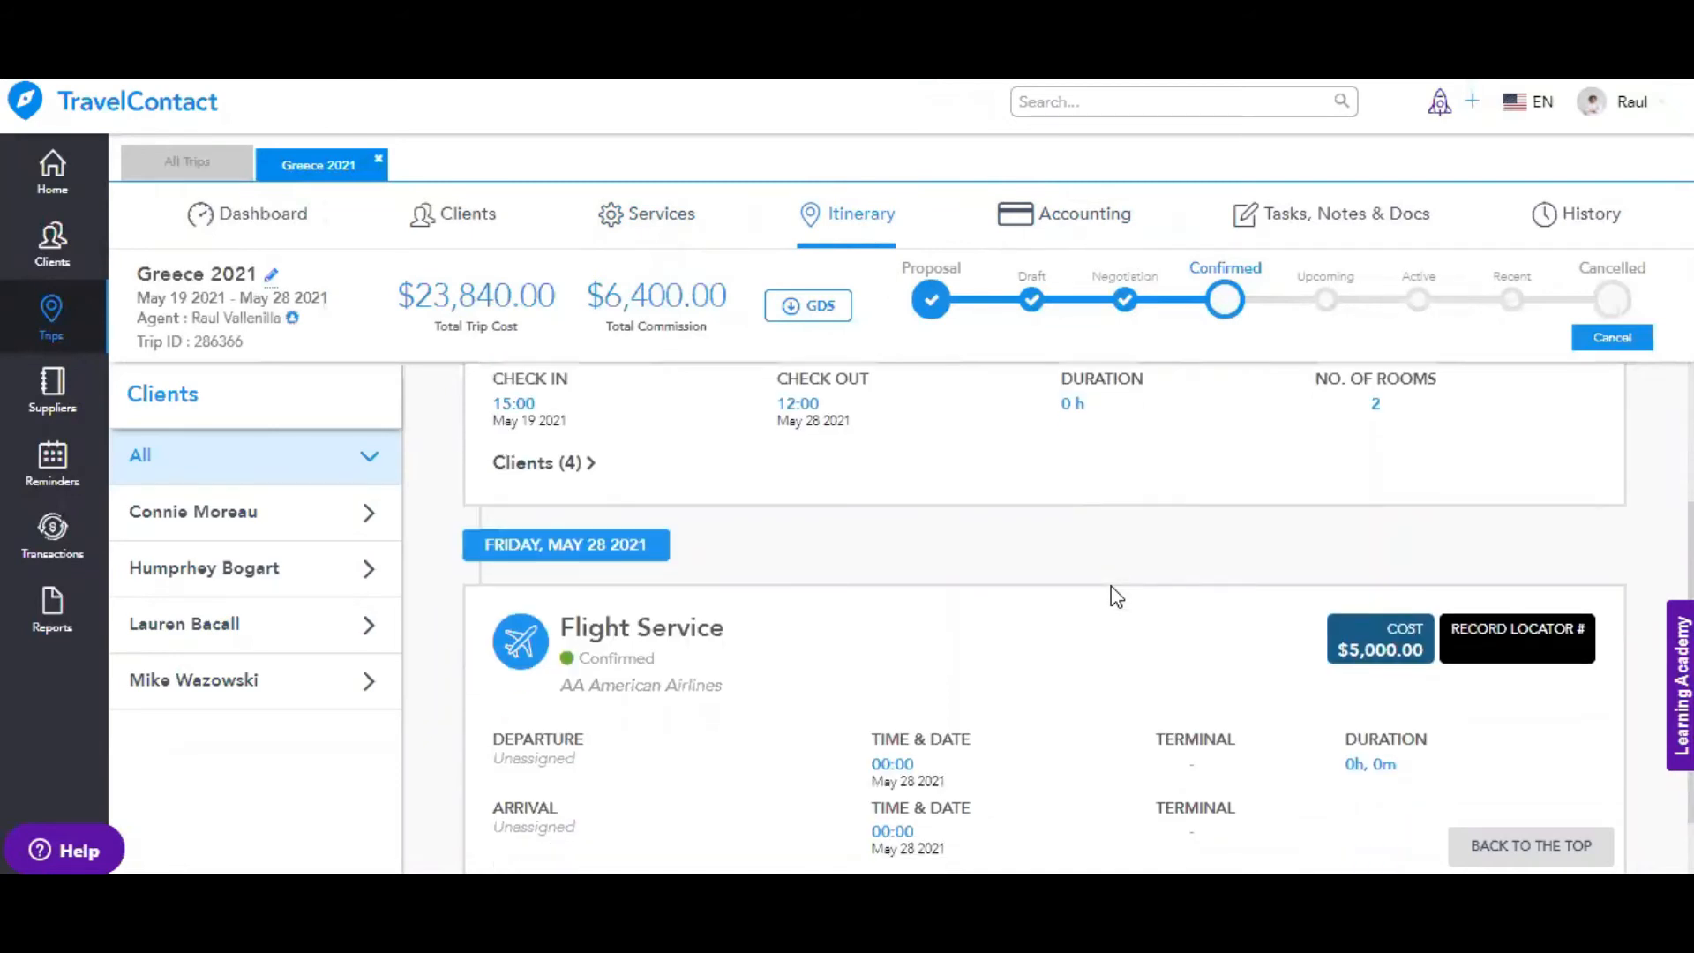
scroll(1110, 586, up, 7)
scroll(1110, 586, up, 1)
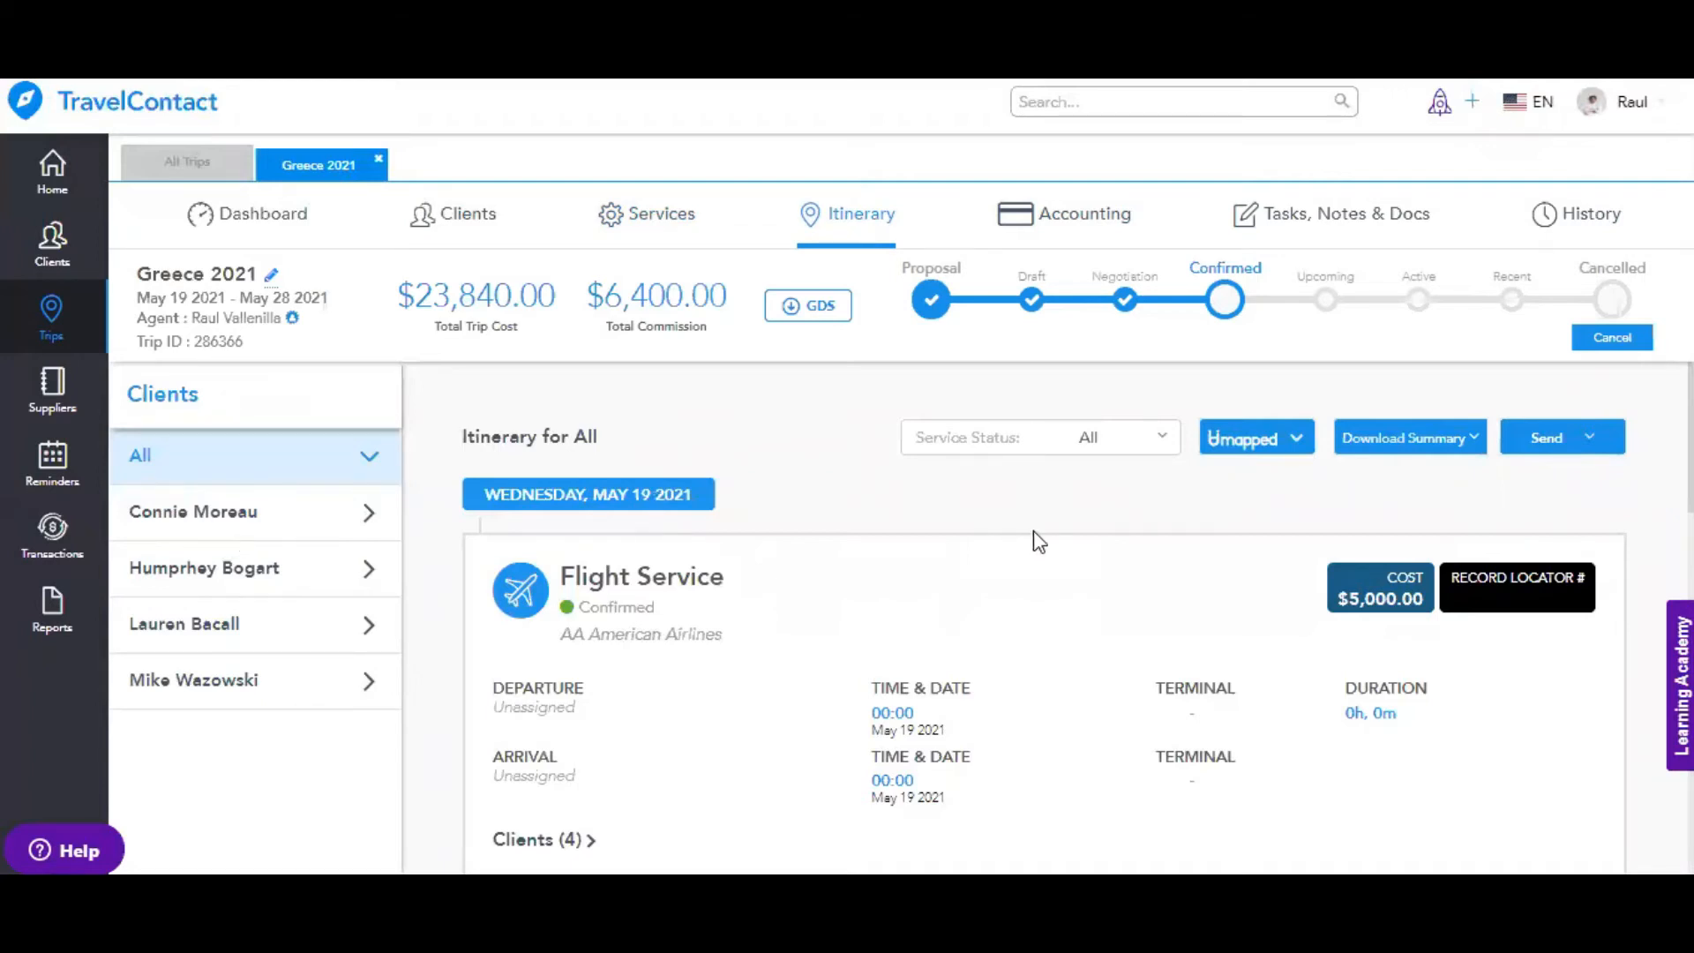
Examine the itinerary's options for downloading a summary, sending it and creating it in Umapped
click(1476, 450)
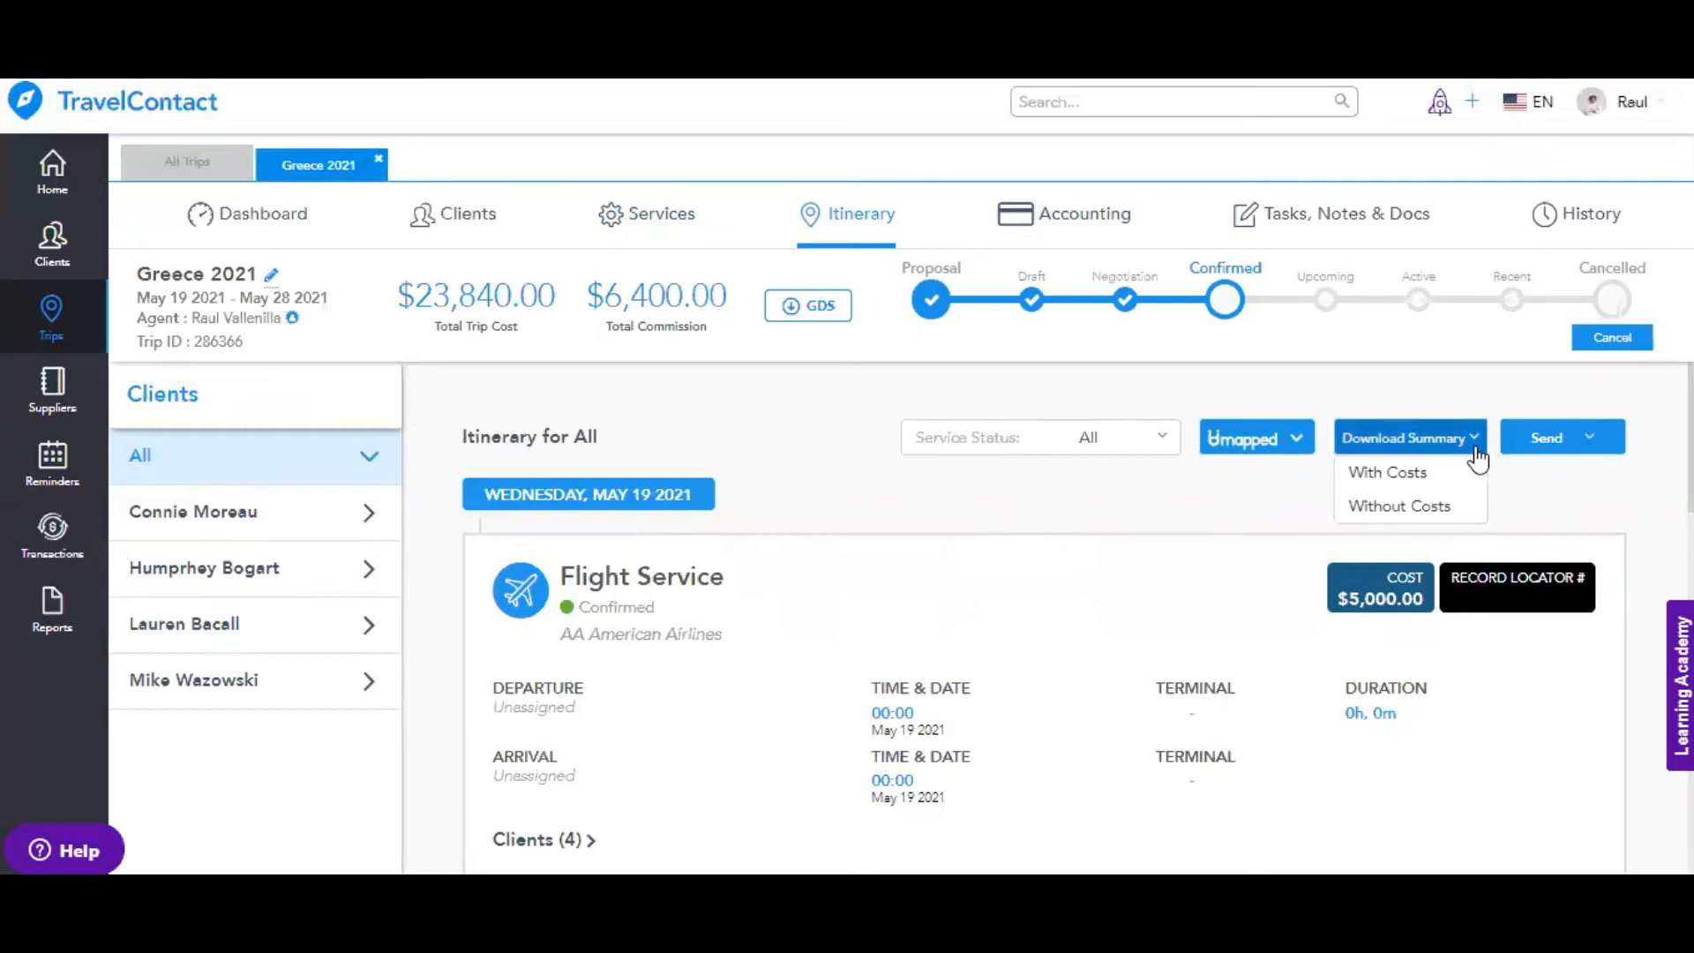
click(1526, 494)
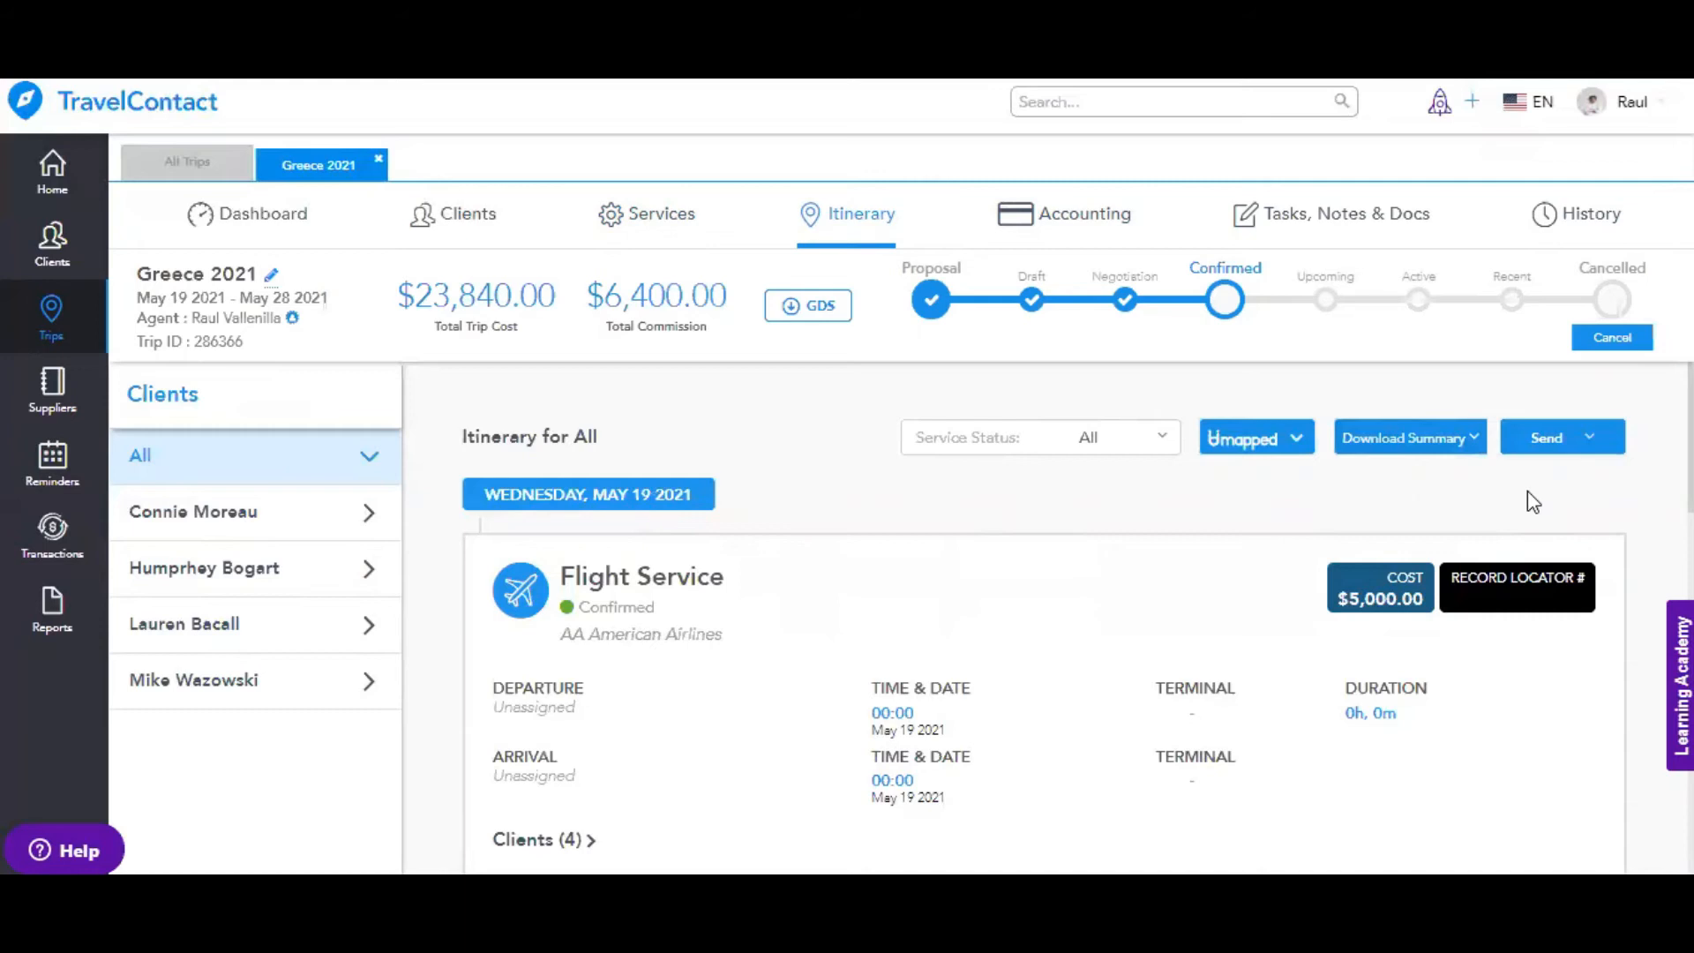
click(1592, 439)
click(1410, 505)
click(1305, 453)
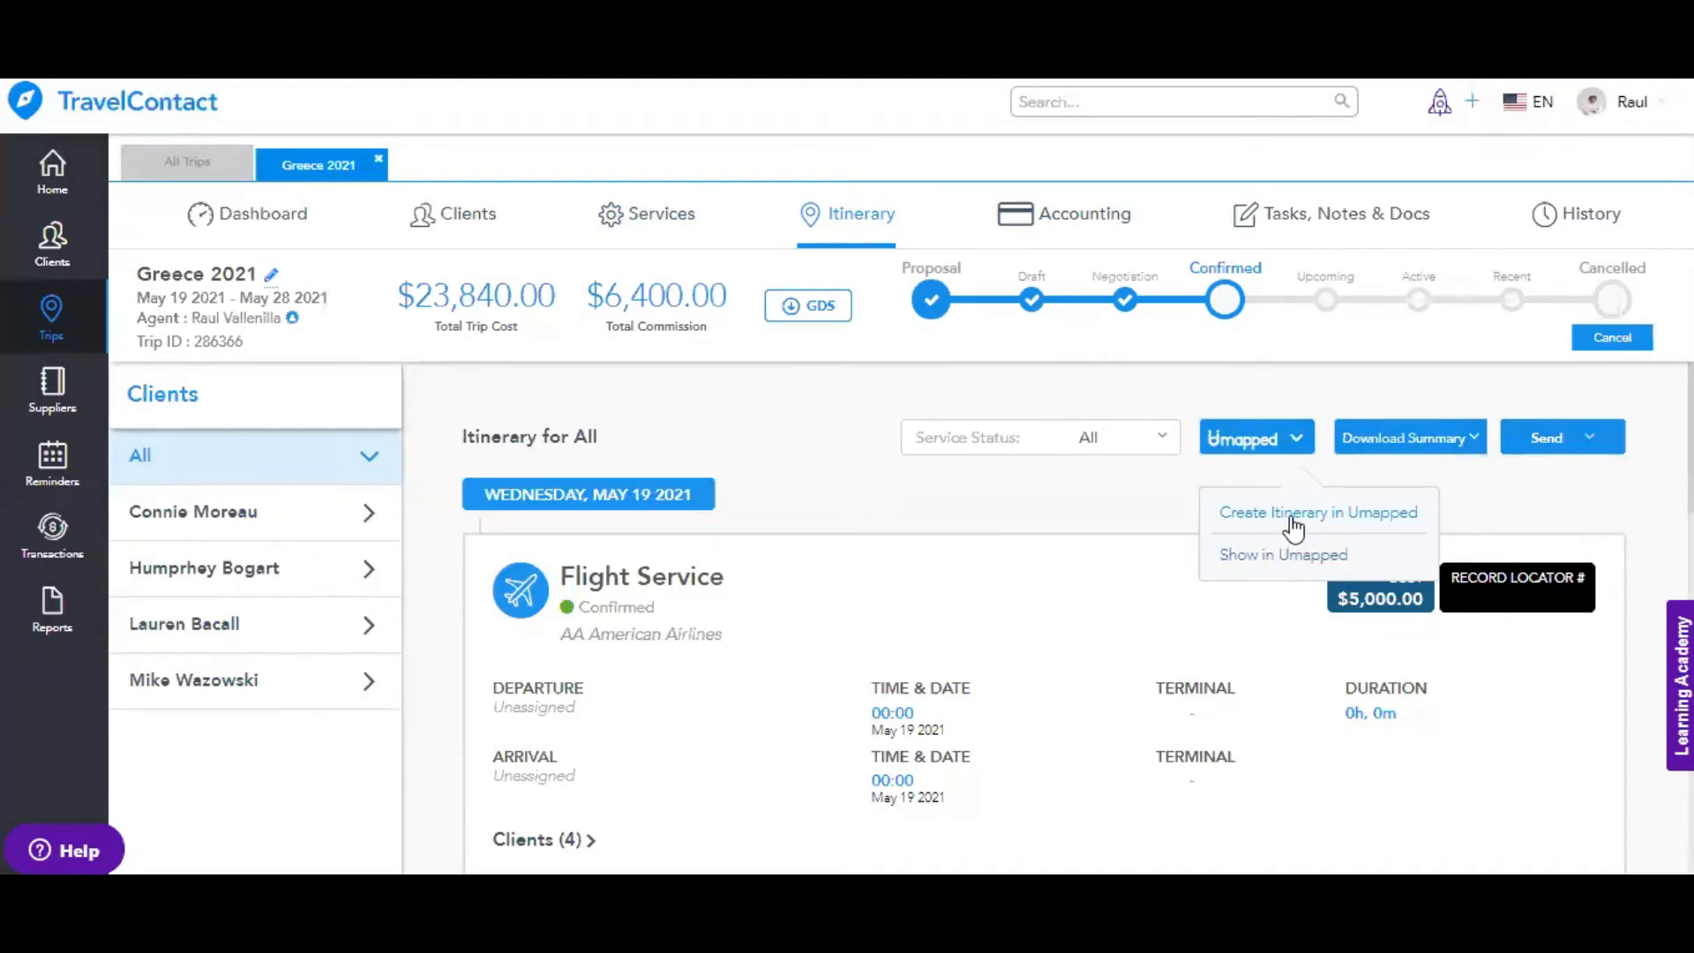
click(1128, 516)
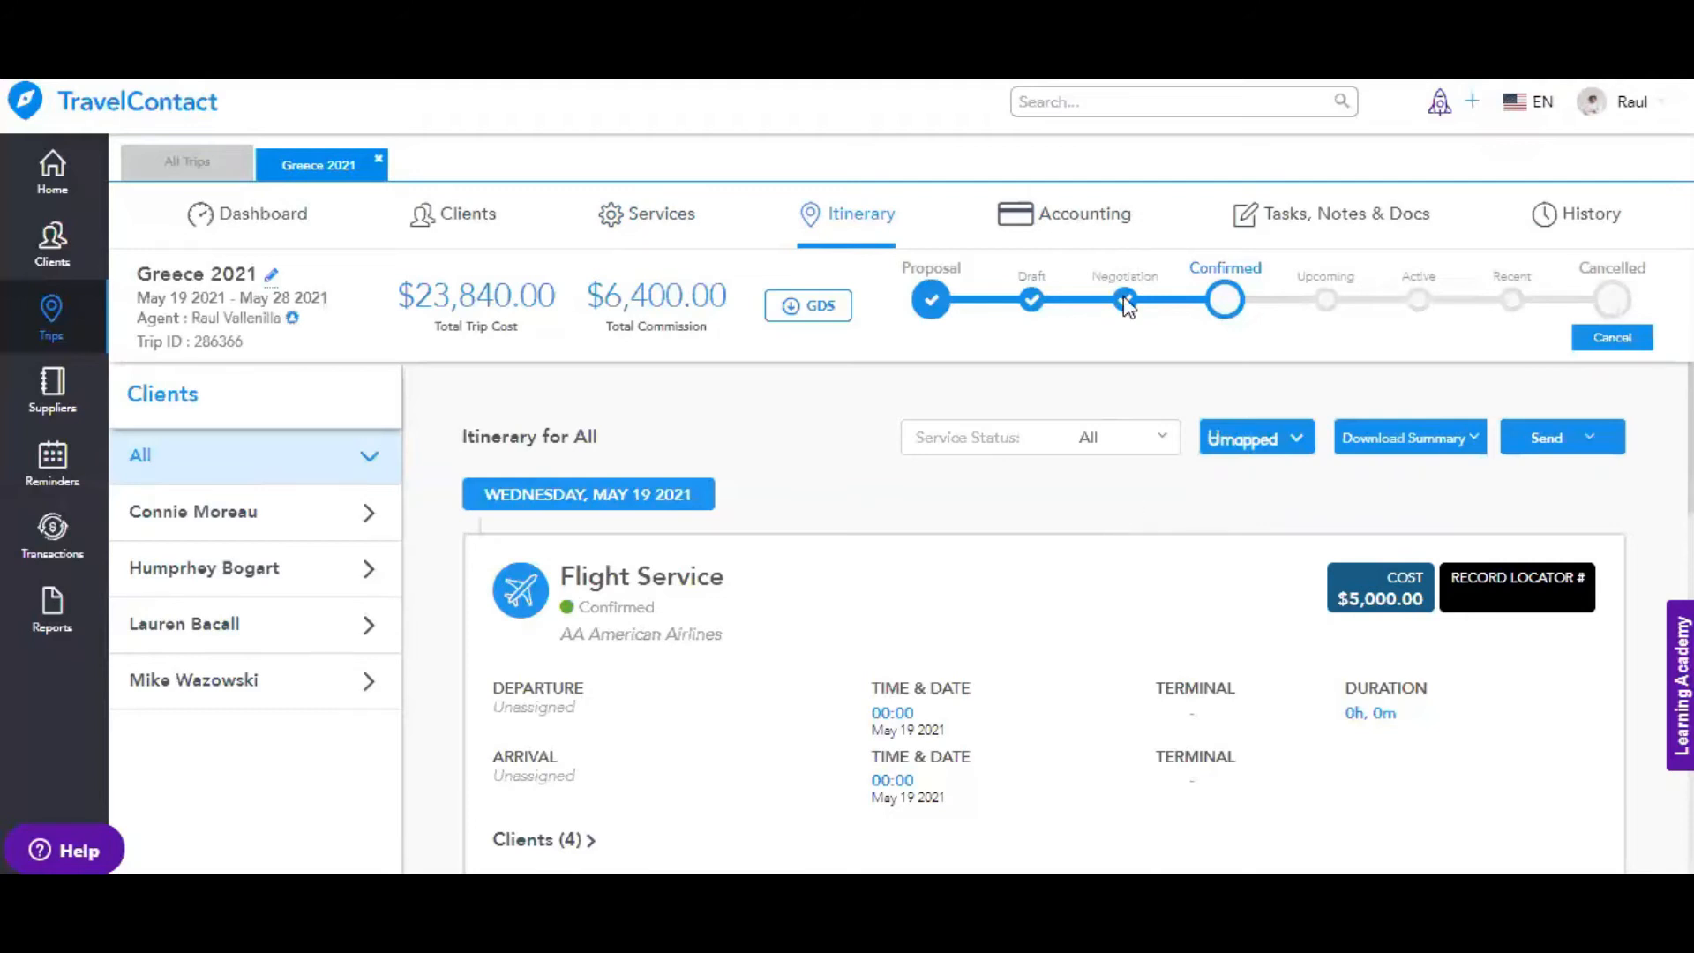
Check which services the trip's invoice covers in the accounting section and open the invoice for viewing
click(1109, 232)
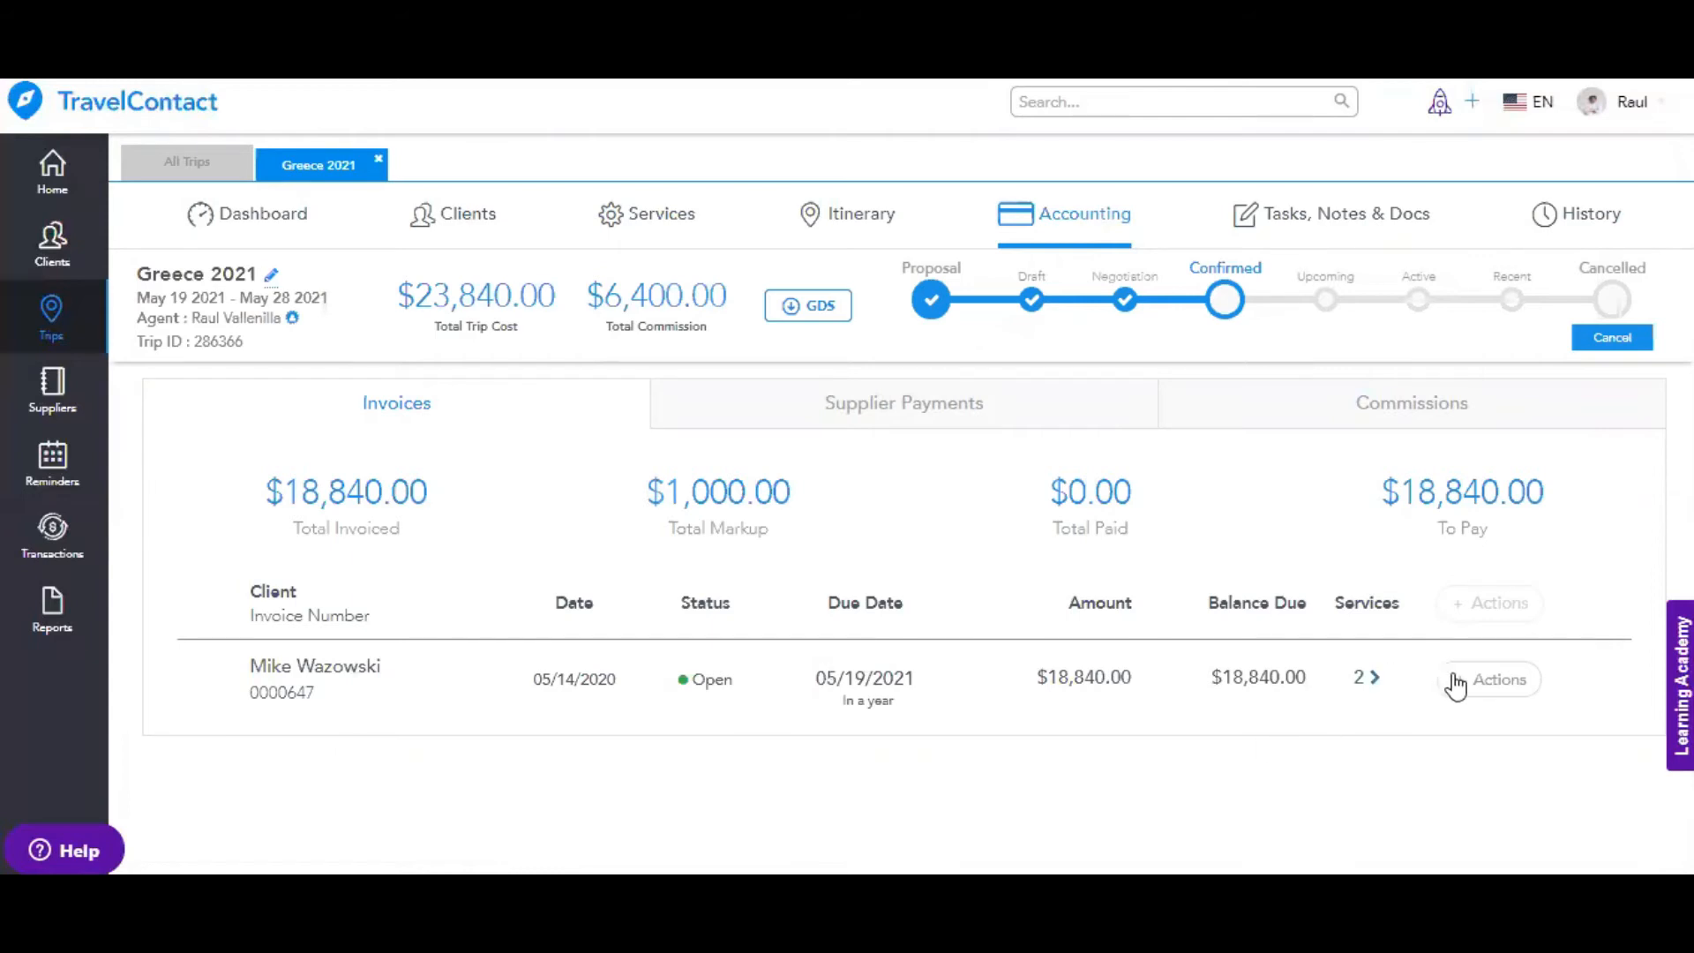
click(1375, 682)
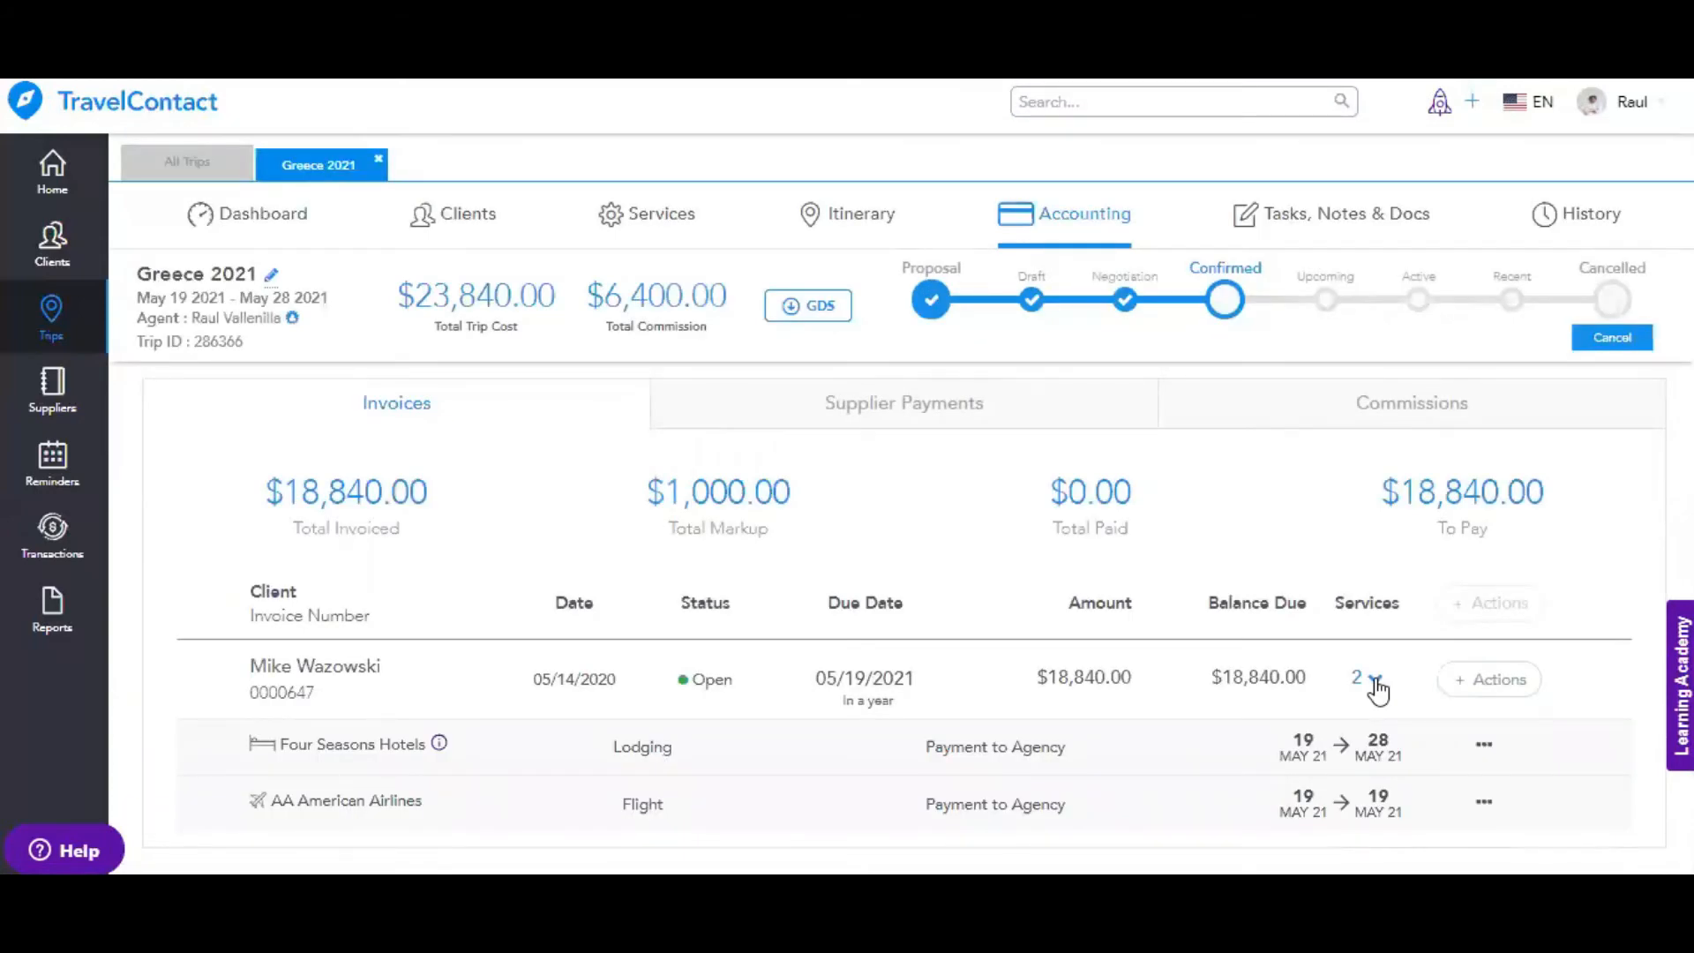
click(1374, 691)
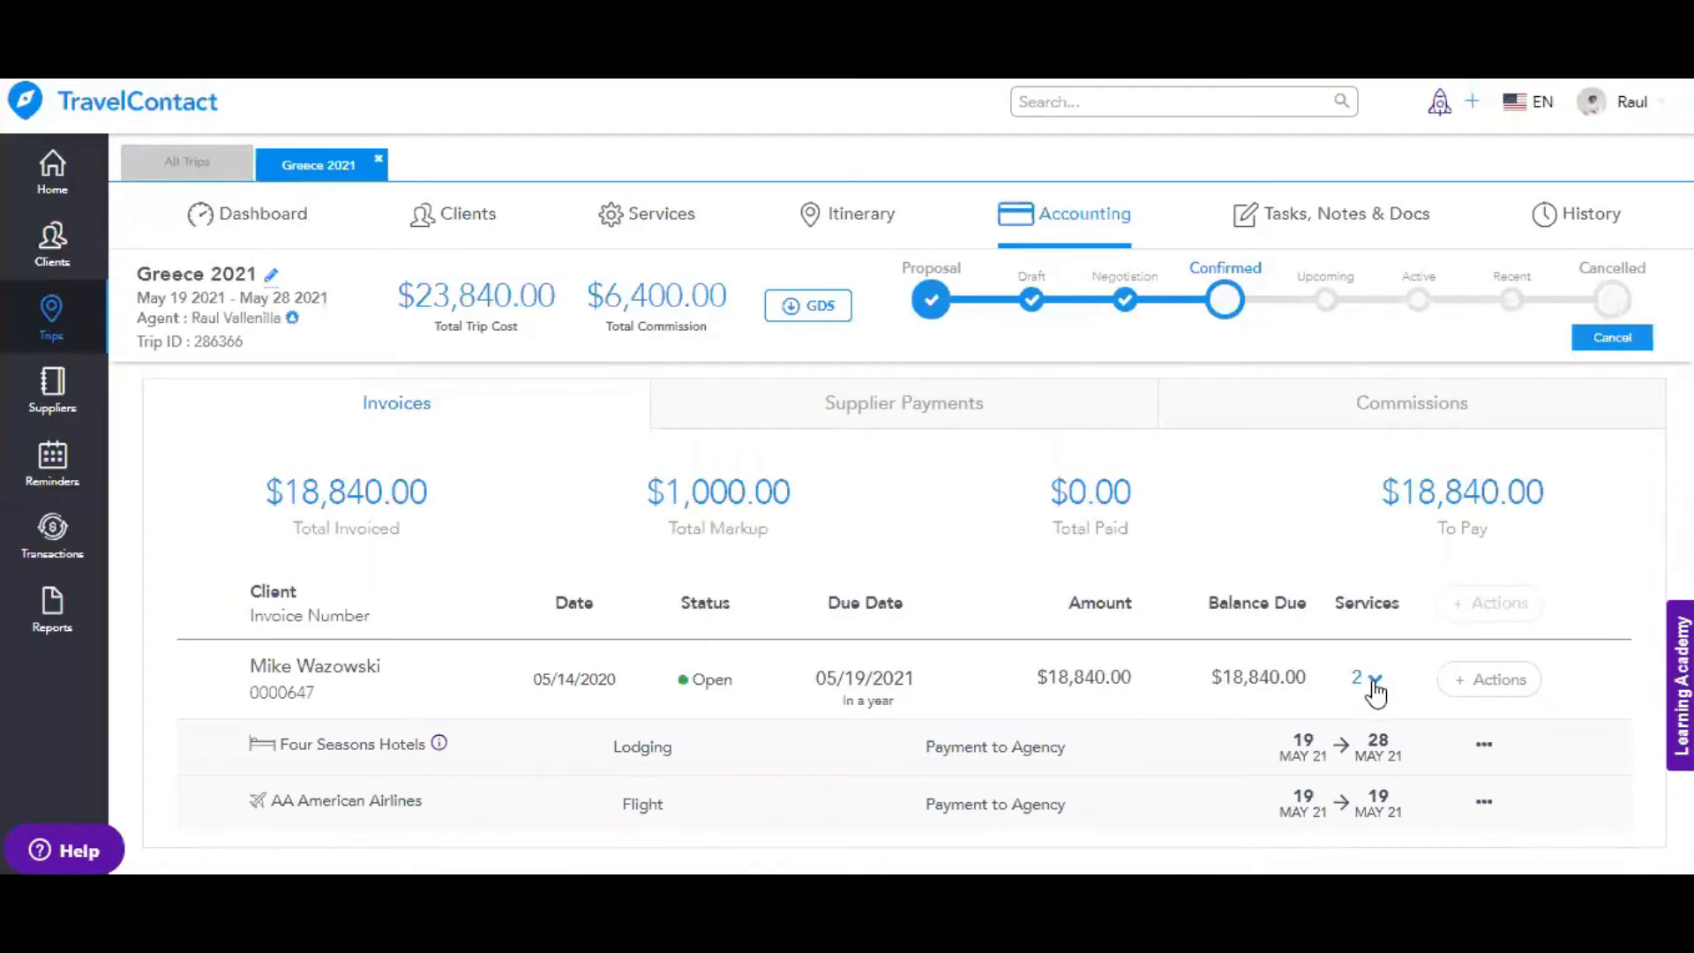
click(1500, 693)
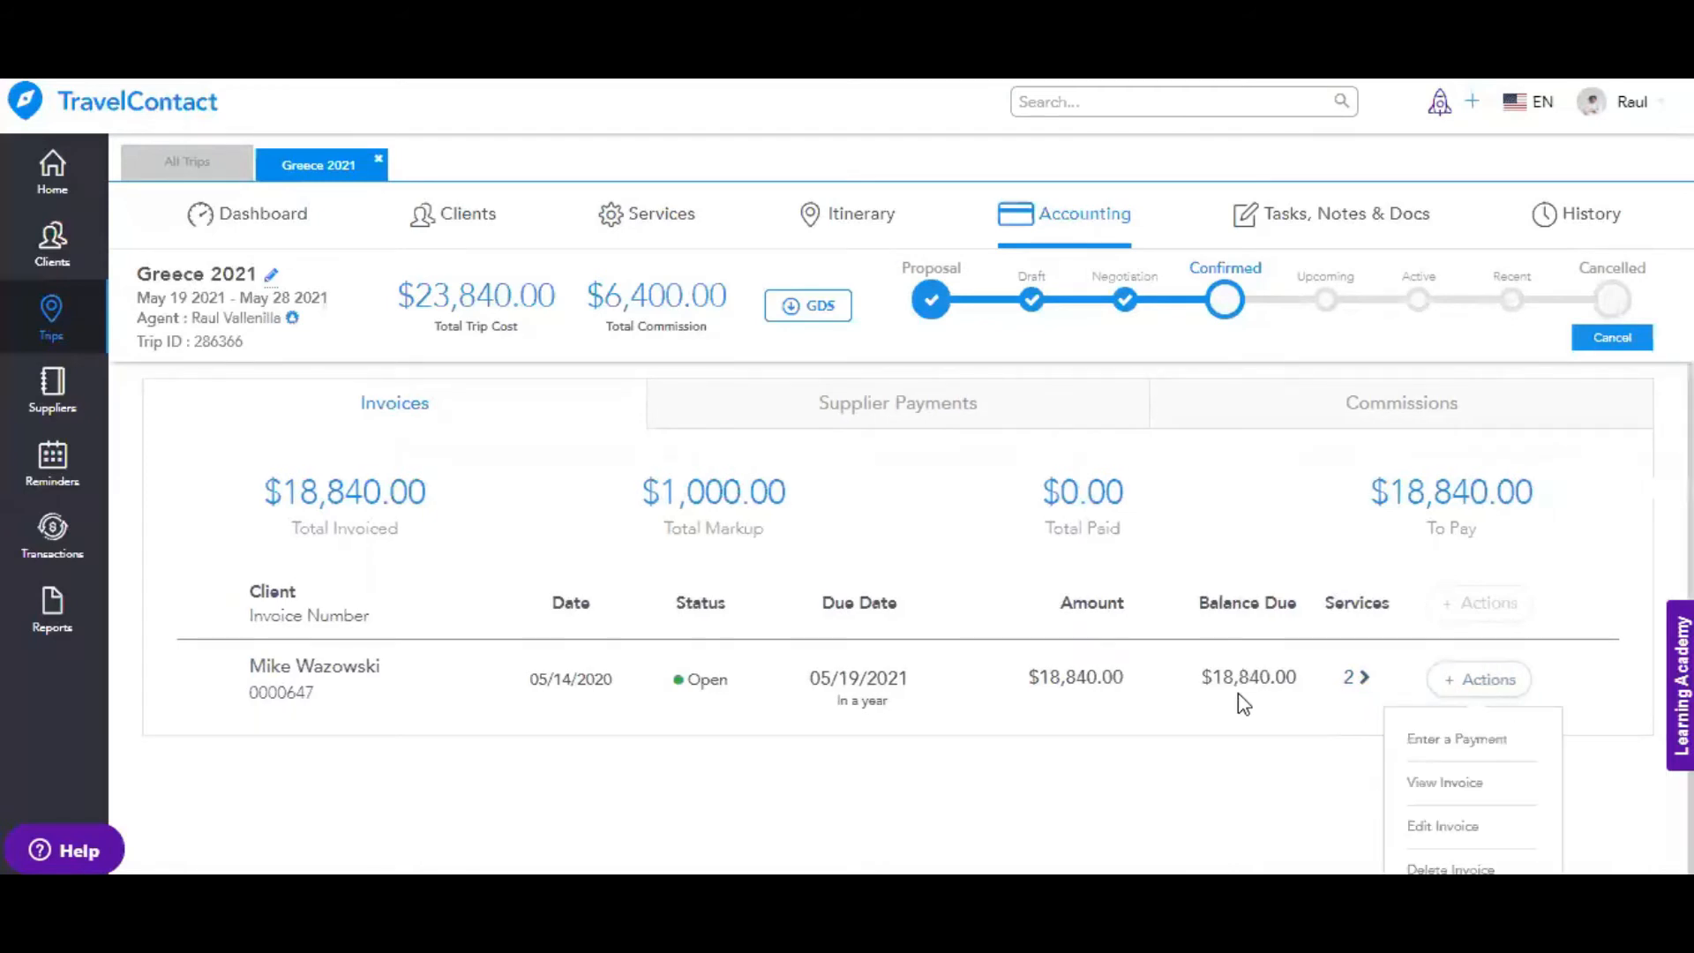
scroll(1240, 701, down, 1)
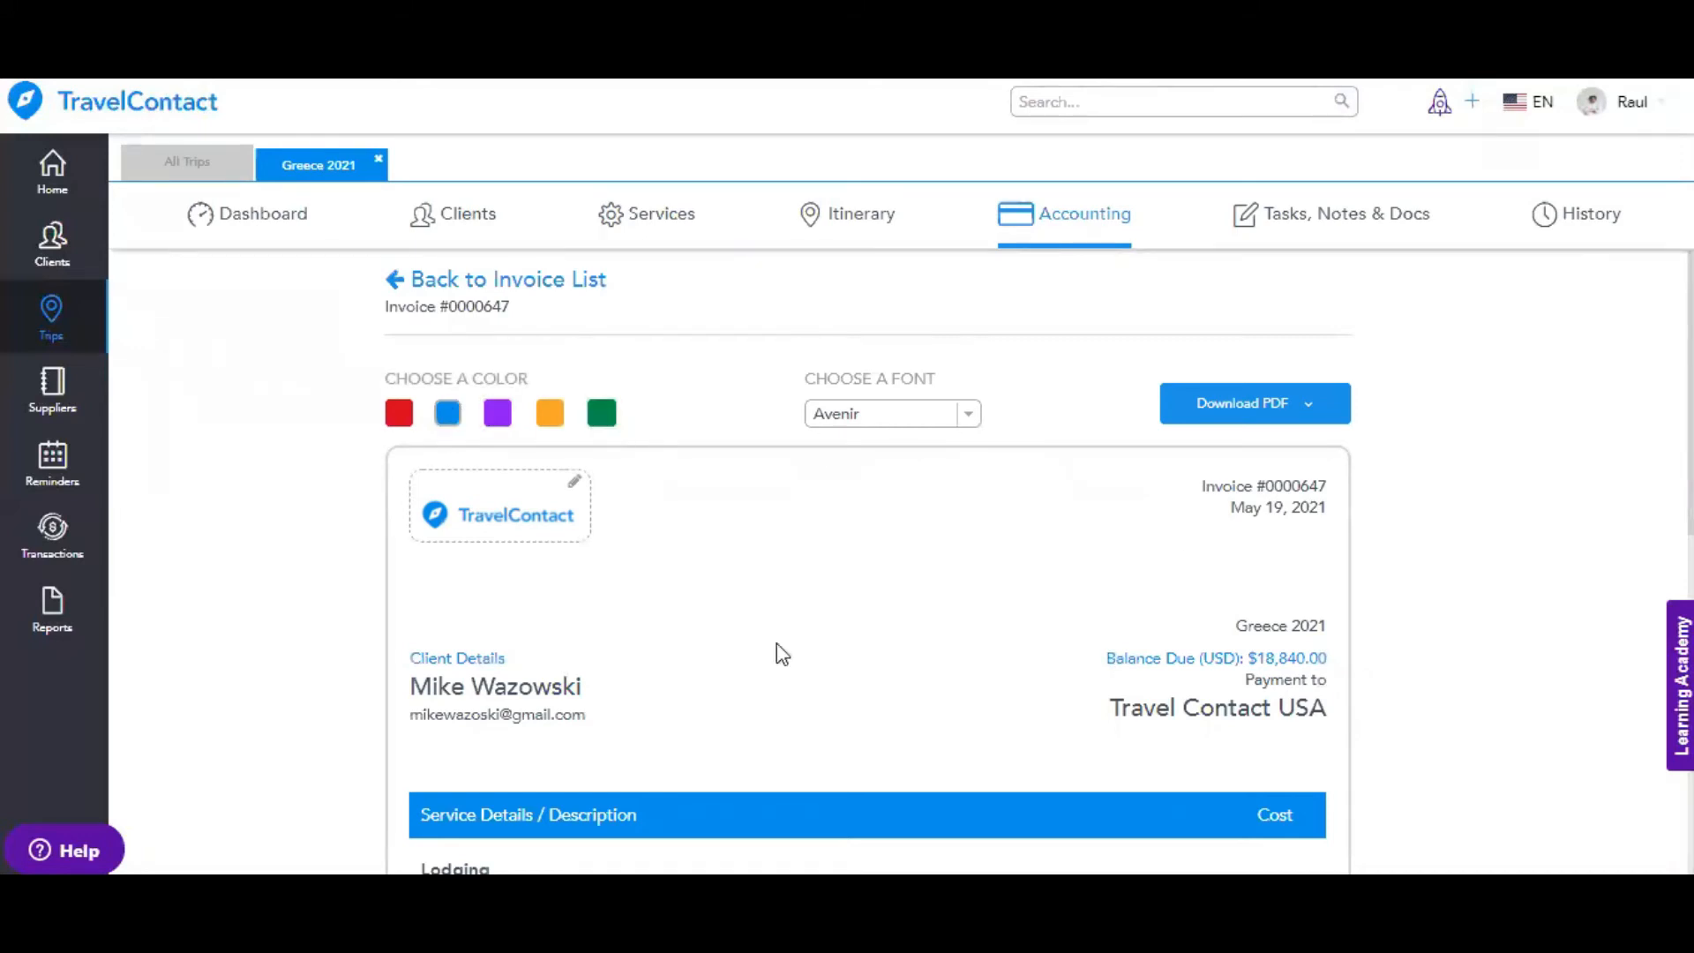
Review the full invoice, including its service costs, the terms preset choices and the payments section
scroll(1015, 433, down, 1)
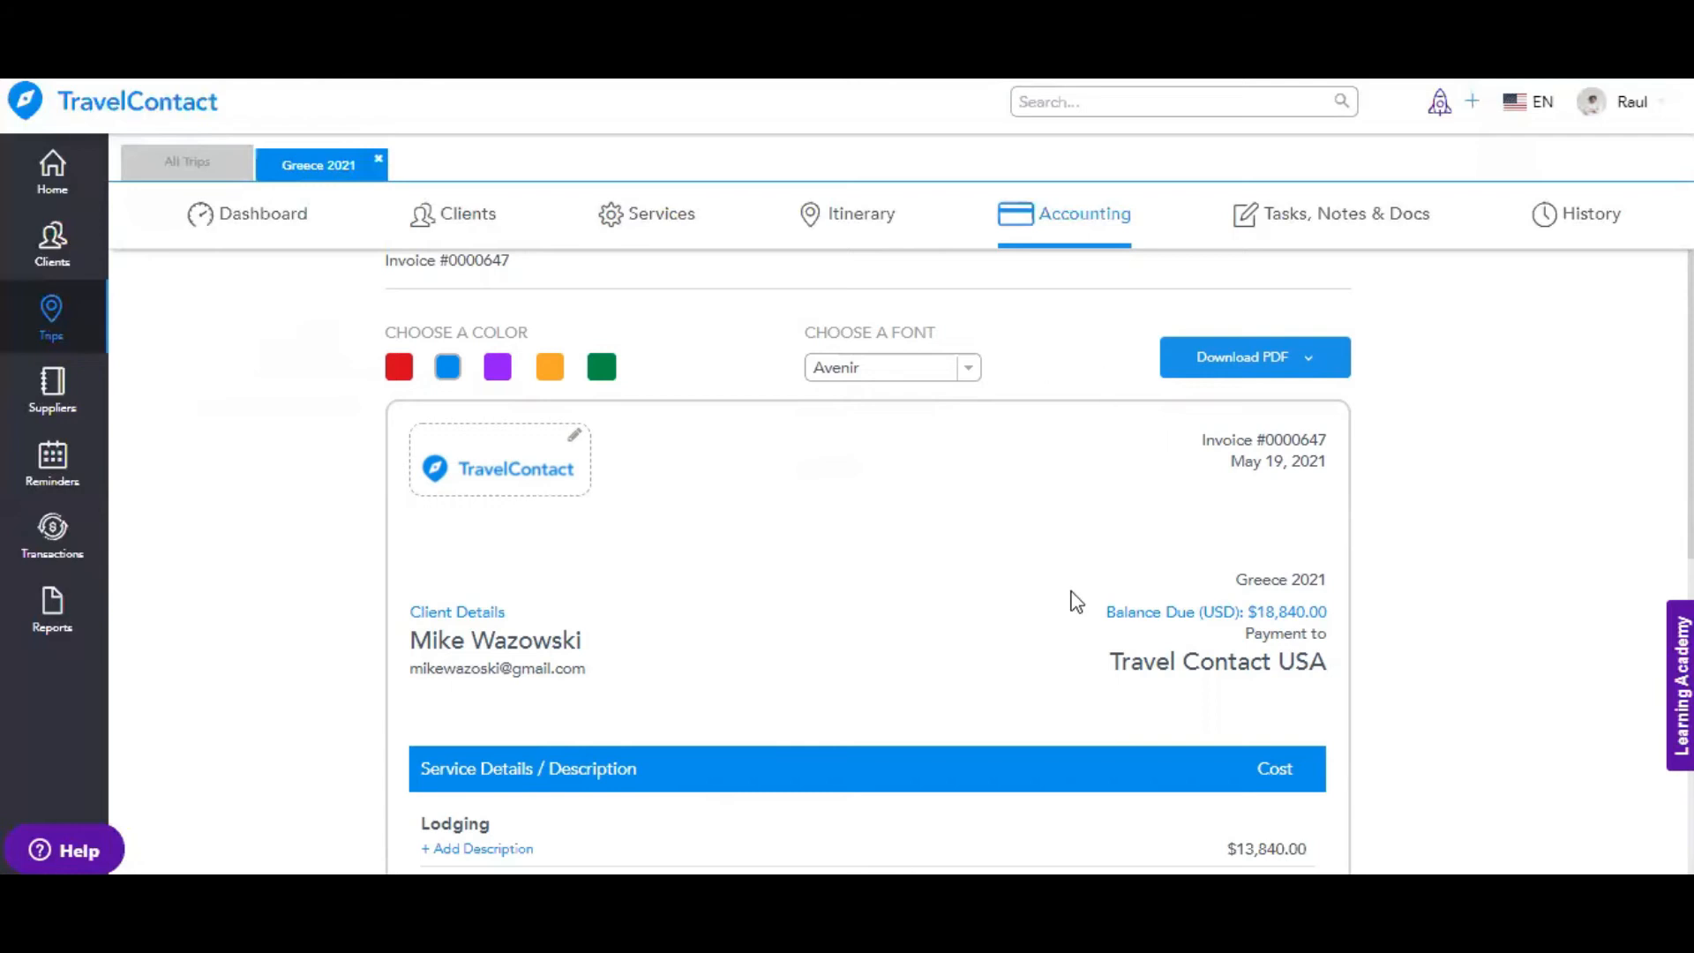
scroll(1074, 603, down, 1)
scroll(1075, 603, down, 7)
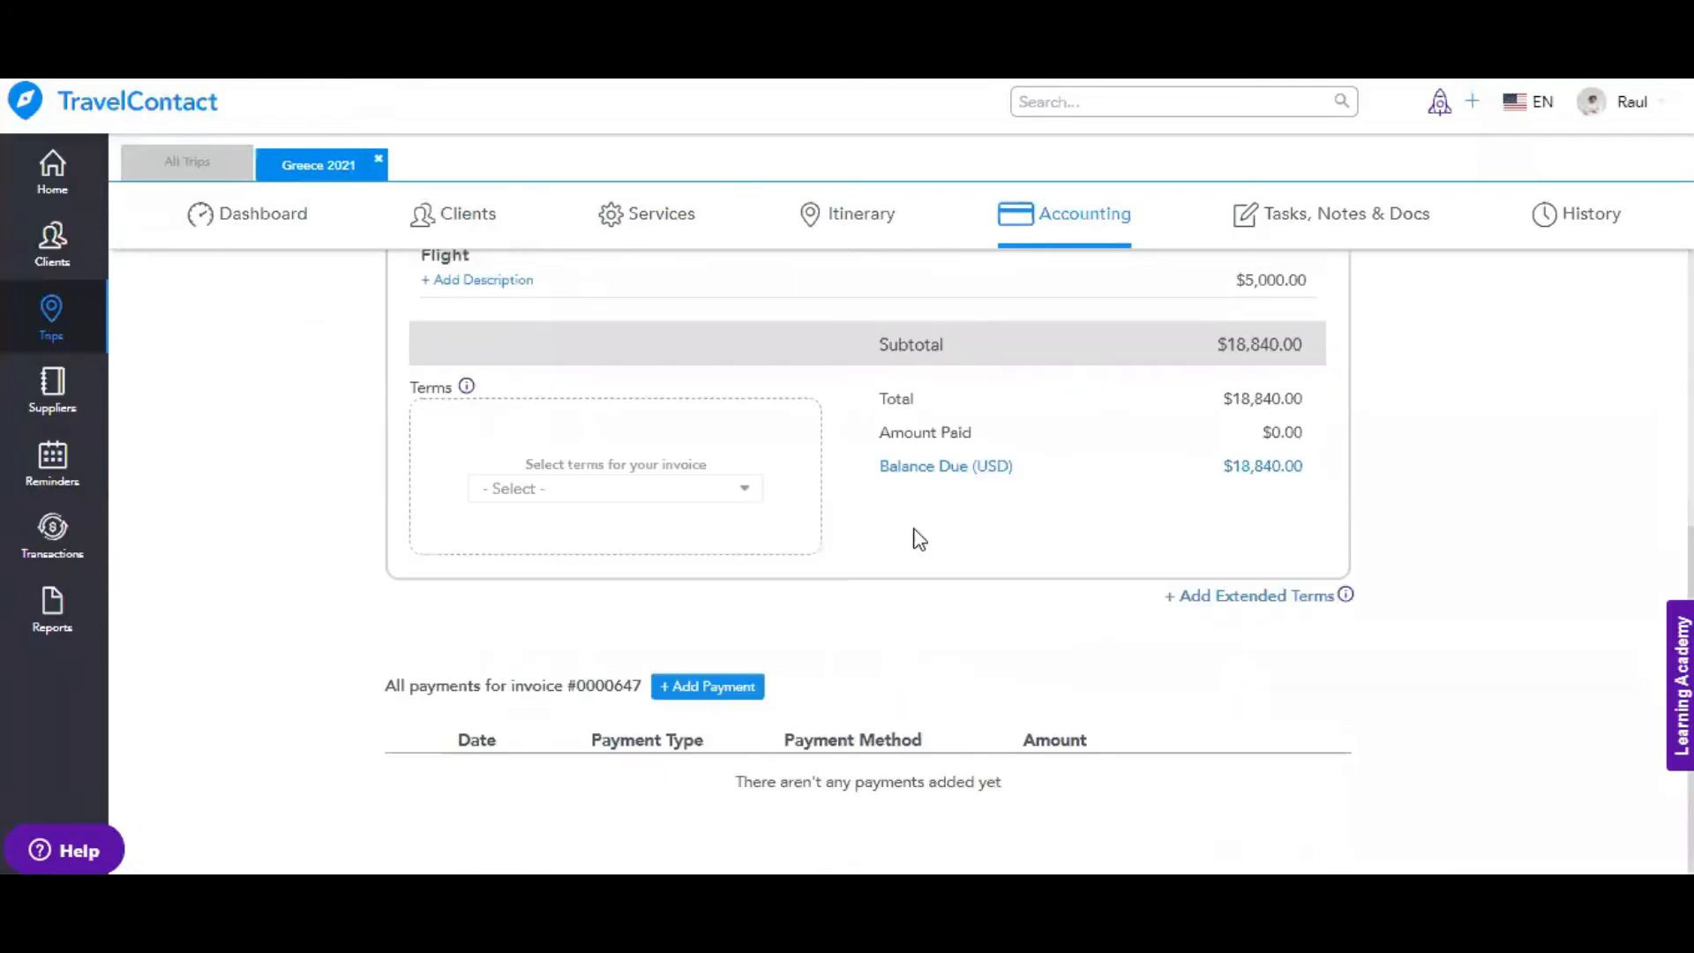
click(753, 490)
mouse_move(659, 528)
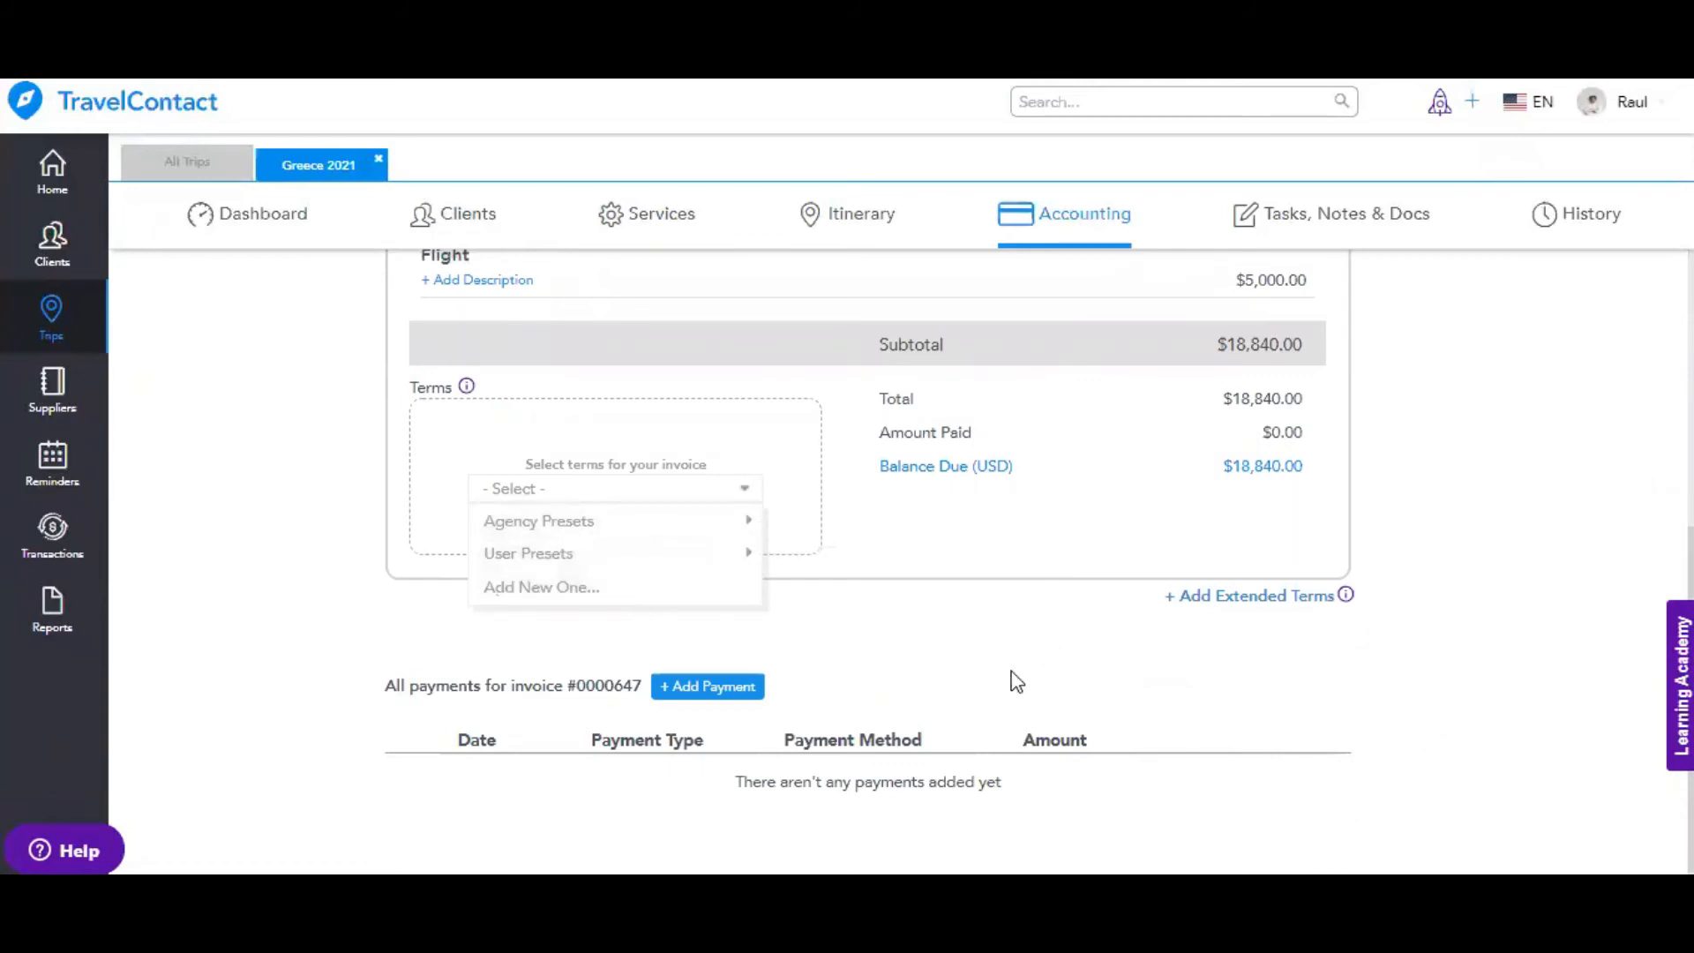
click(673, 560)
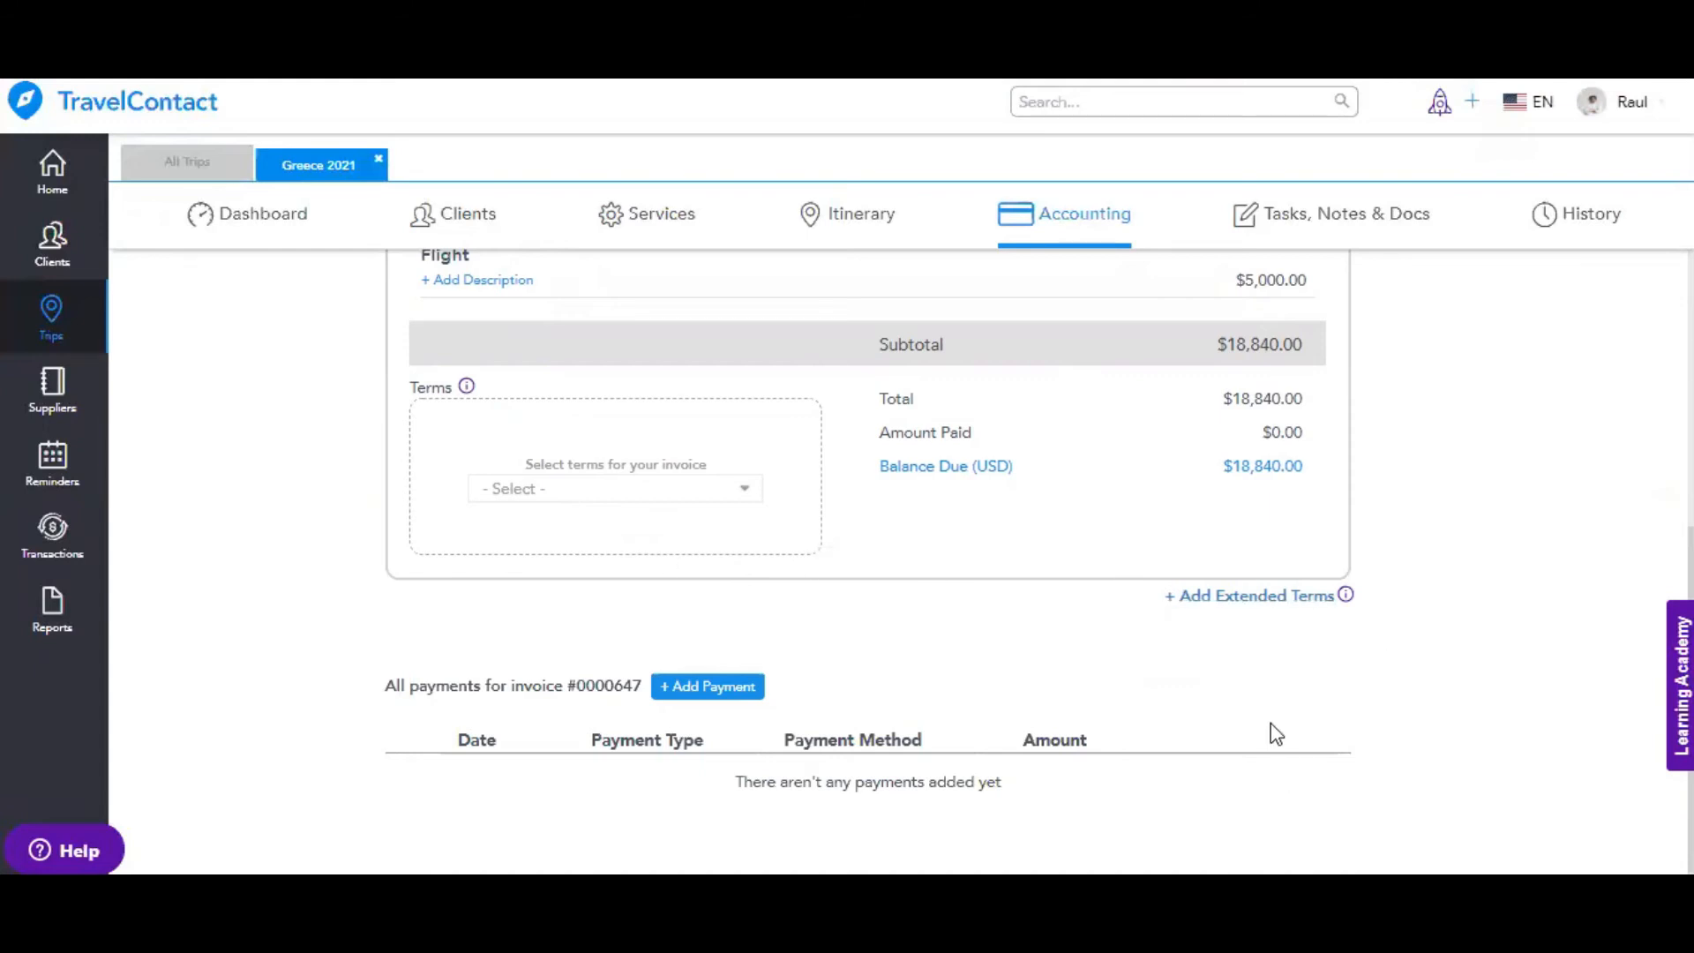
scroll(1274, 731, down, 1)
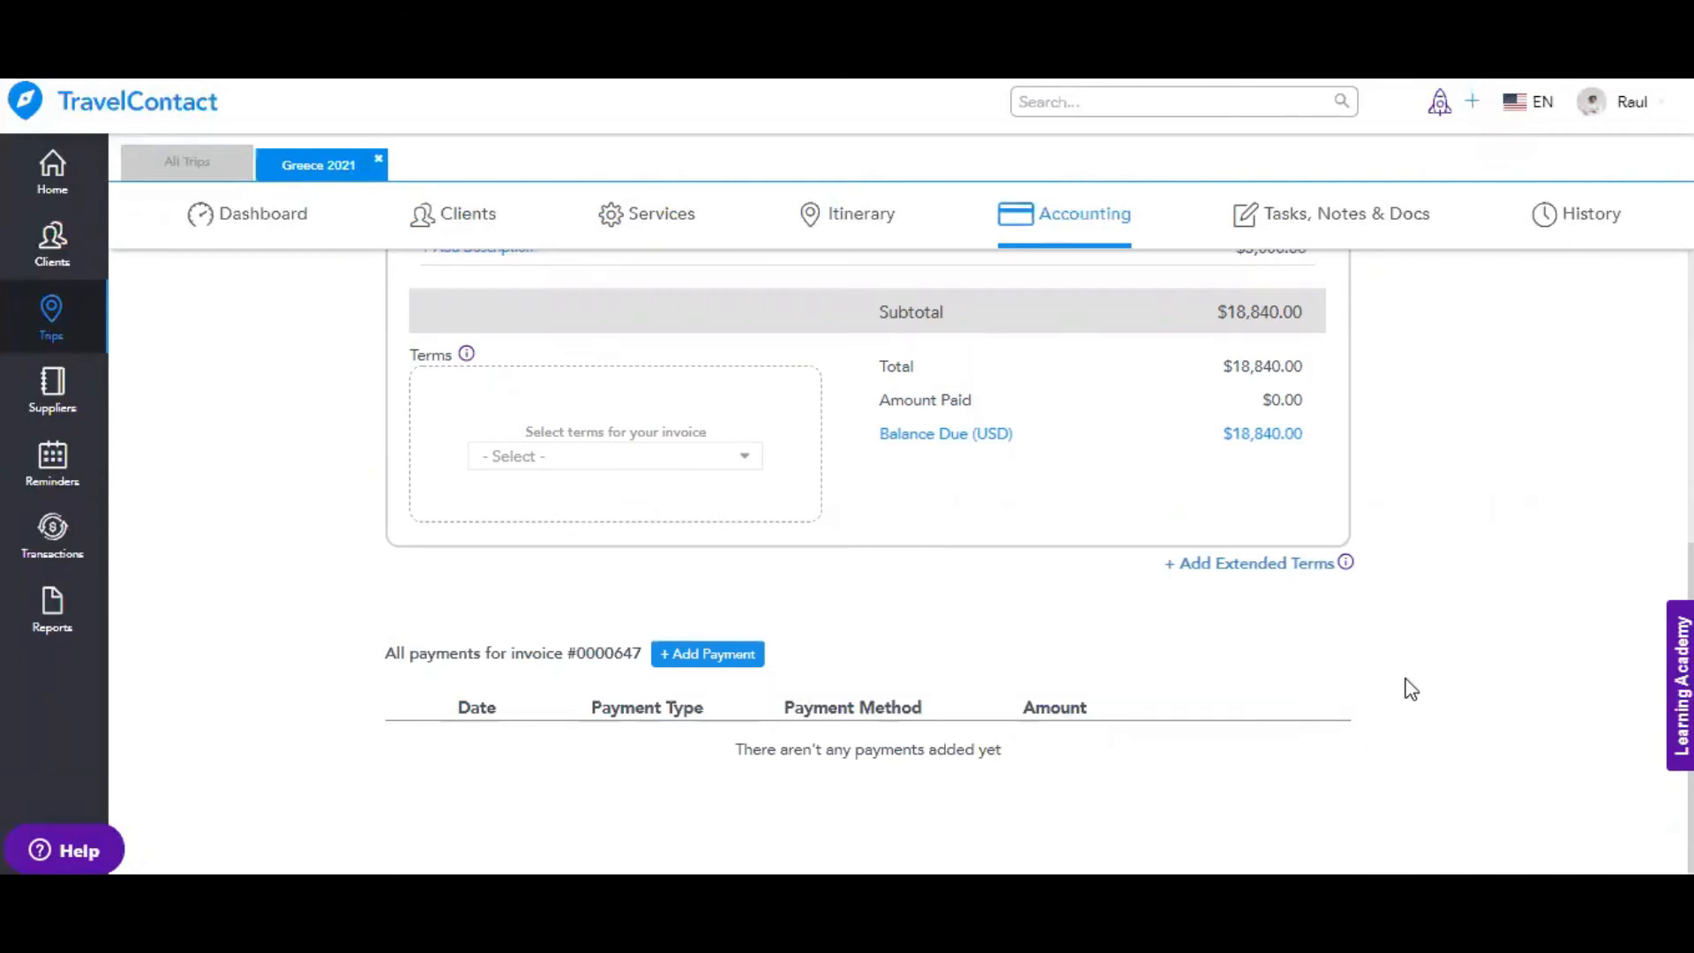
scroll(1414, 711, up, 9)
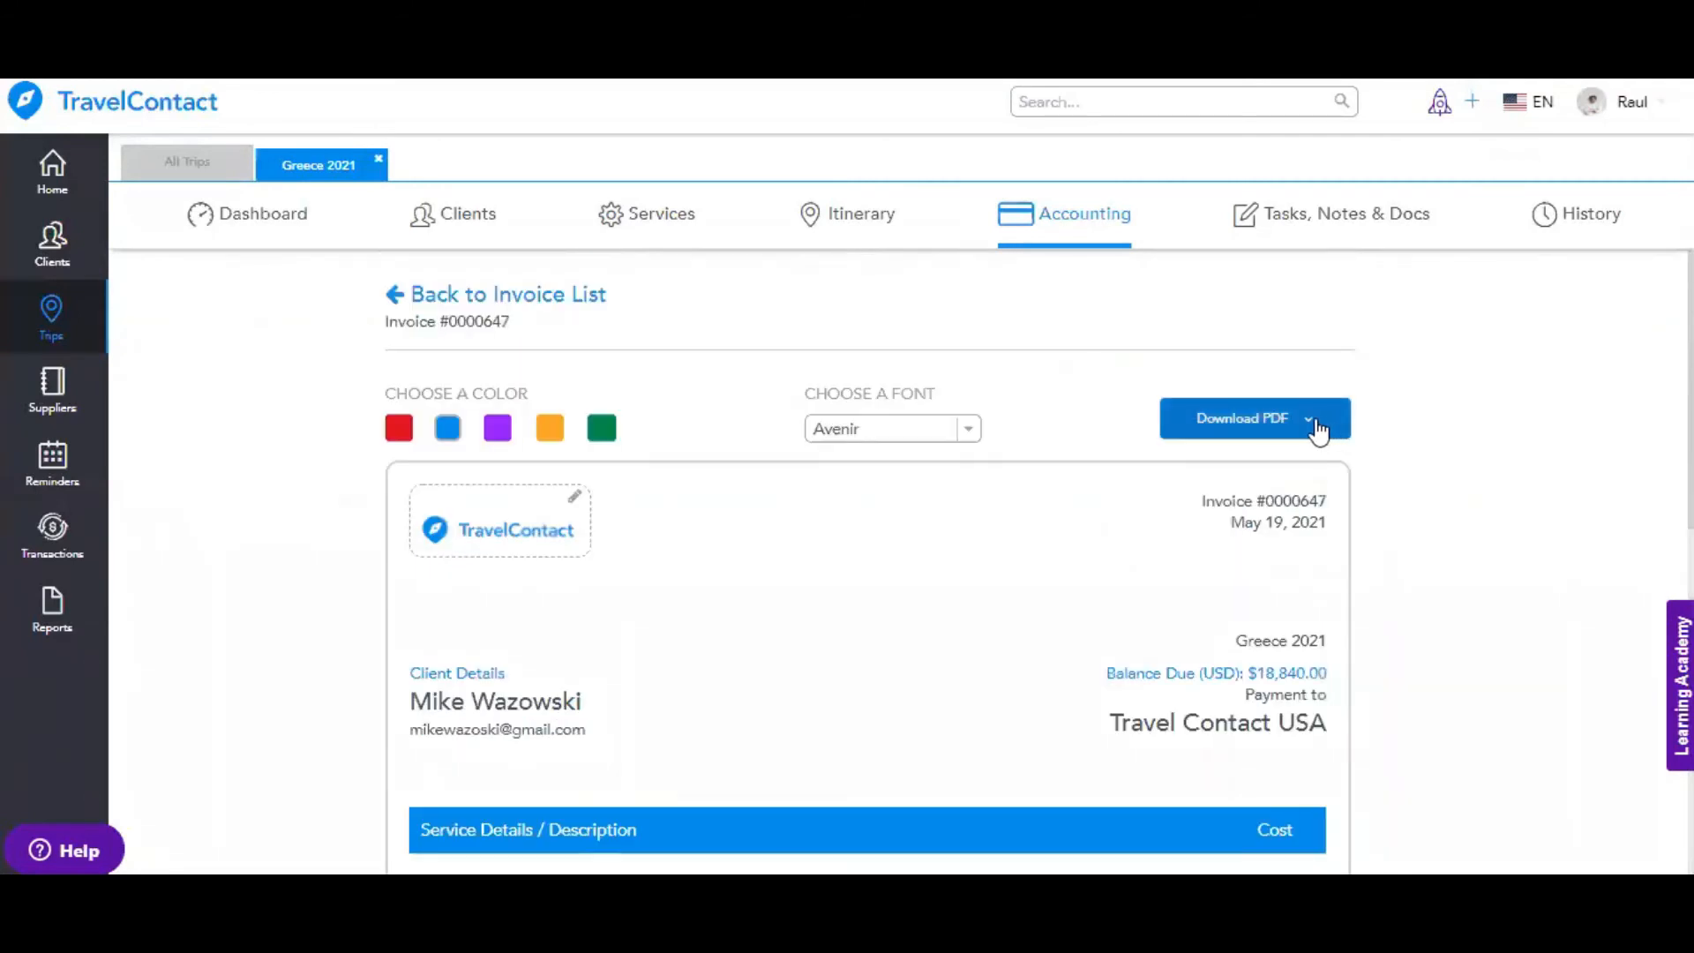
Check the invoice's PDF download options, itemized or not itemized, with or without payment details
click(1314, 426)
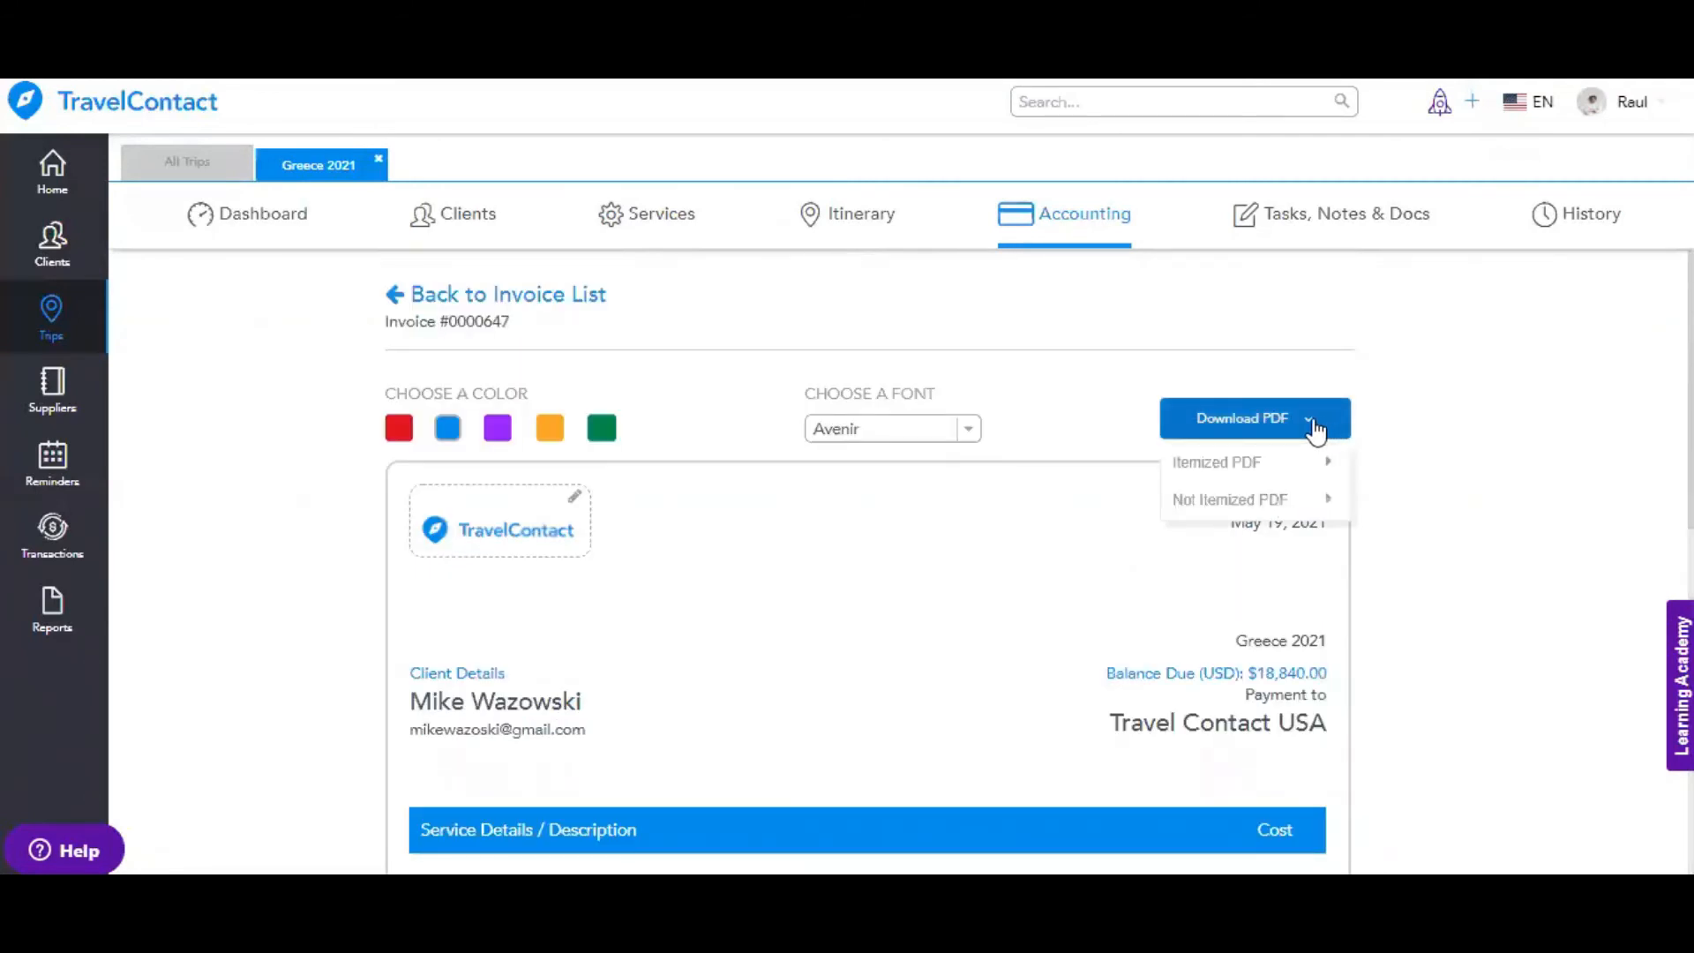
mouse_move(1300, 500)
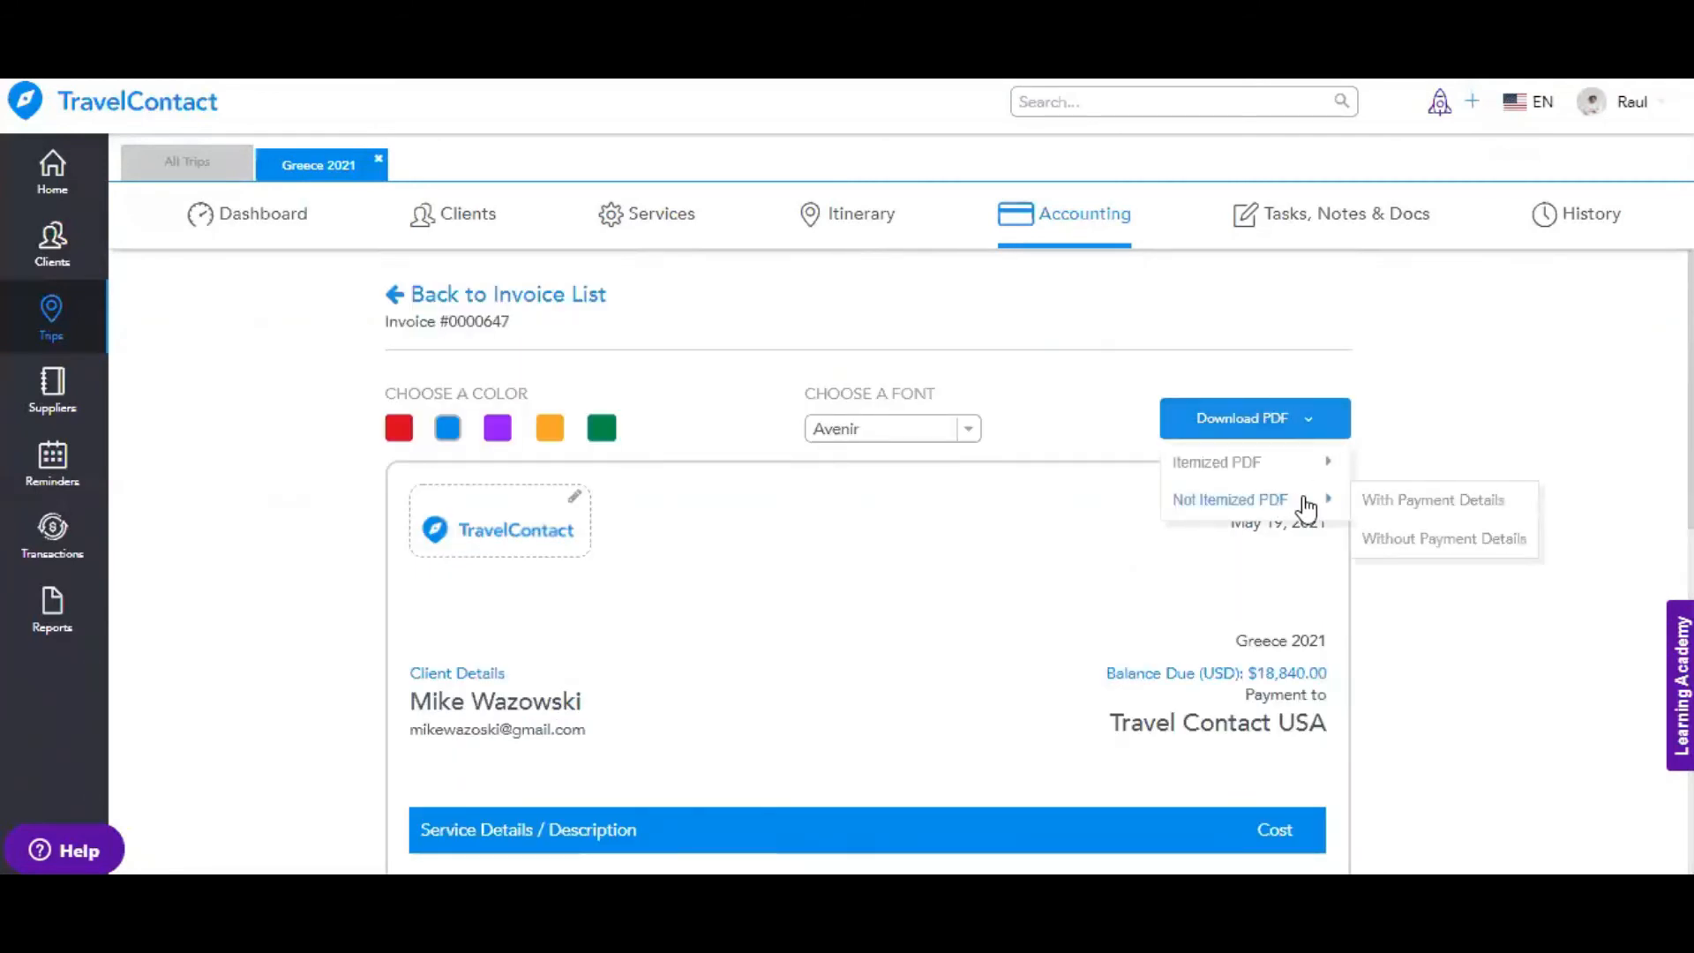
click(1426, 628)
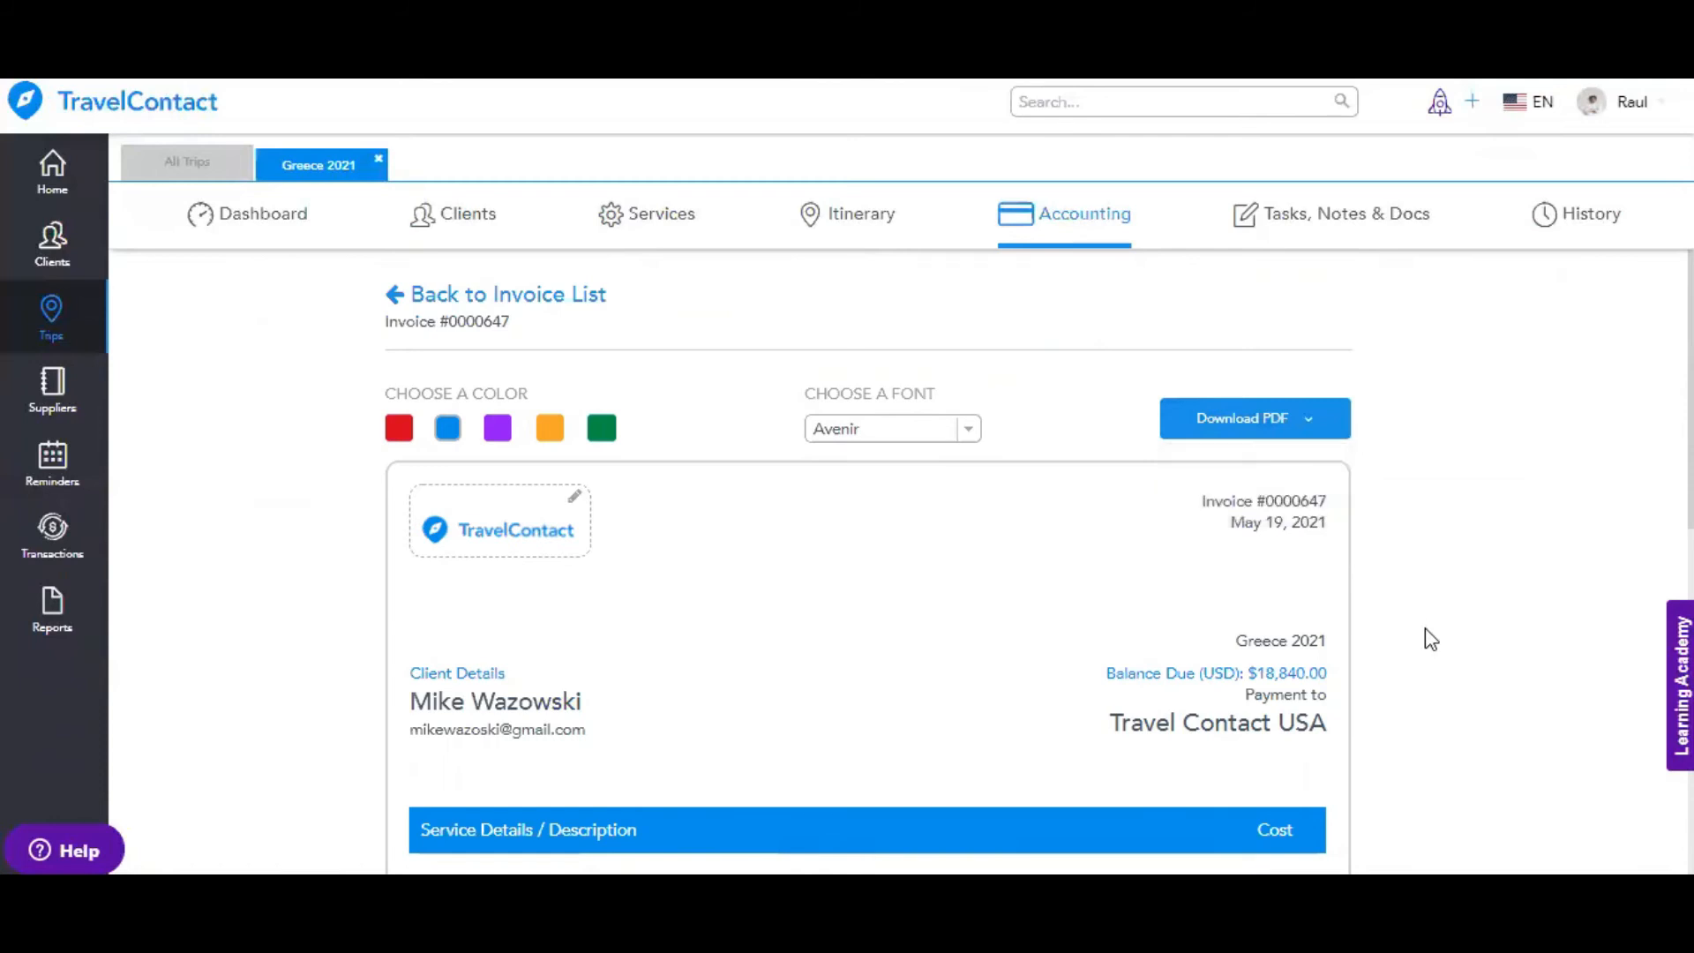
Start a new payment for the invoice, submitted on 05/14/2020 with an amount of $10000
scroll(1426, 629, down, 8)
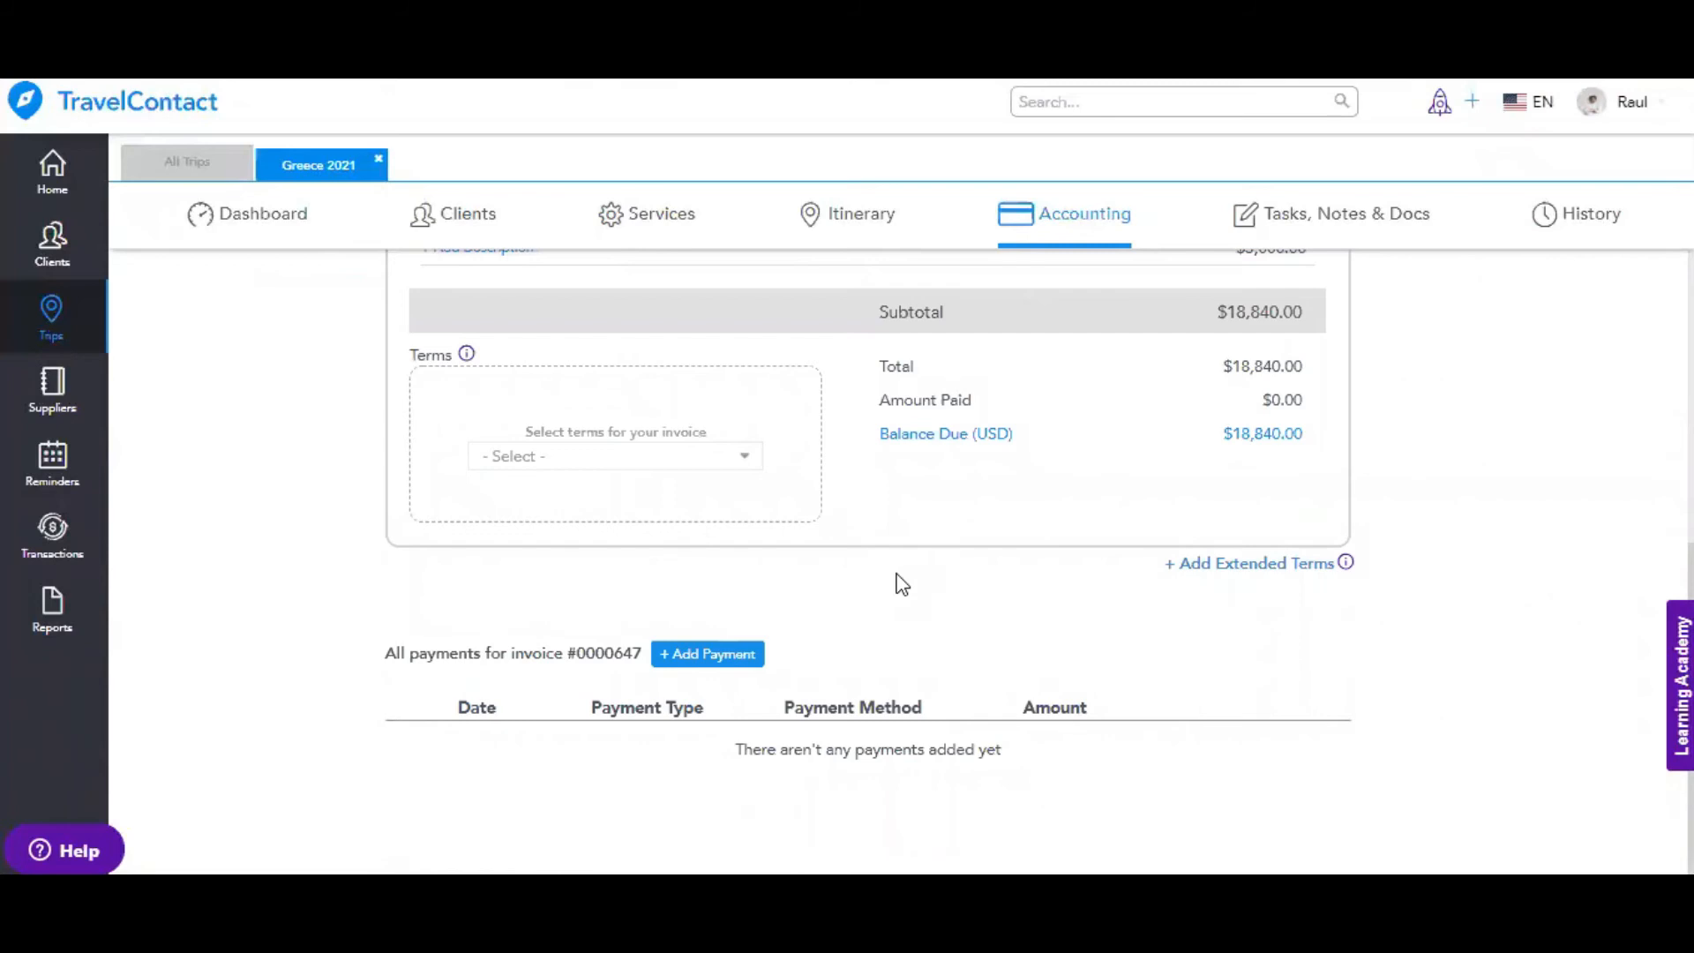
click(732, 661)
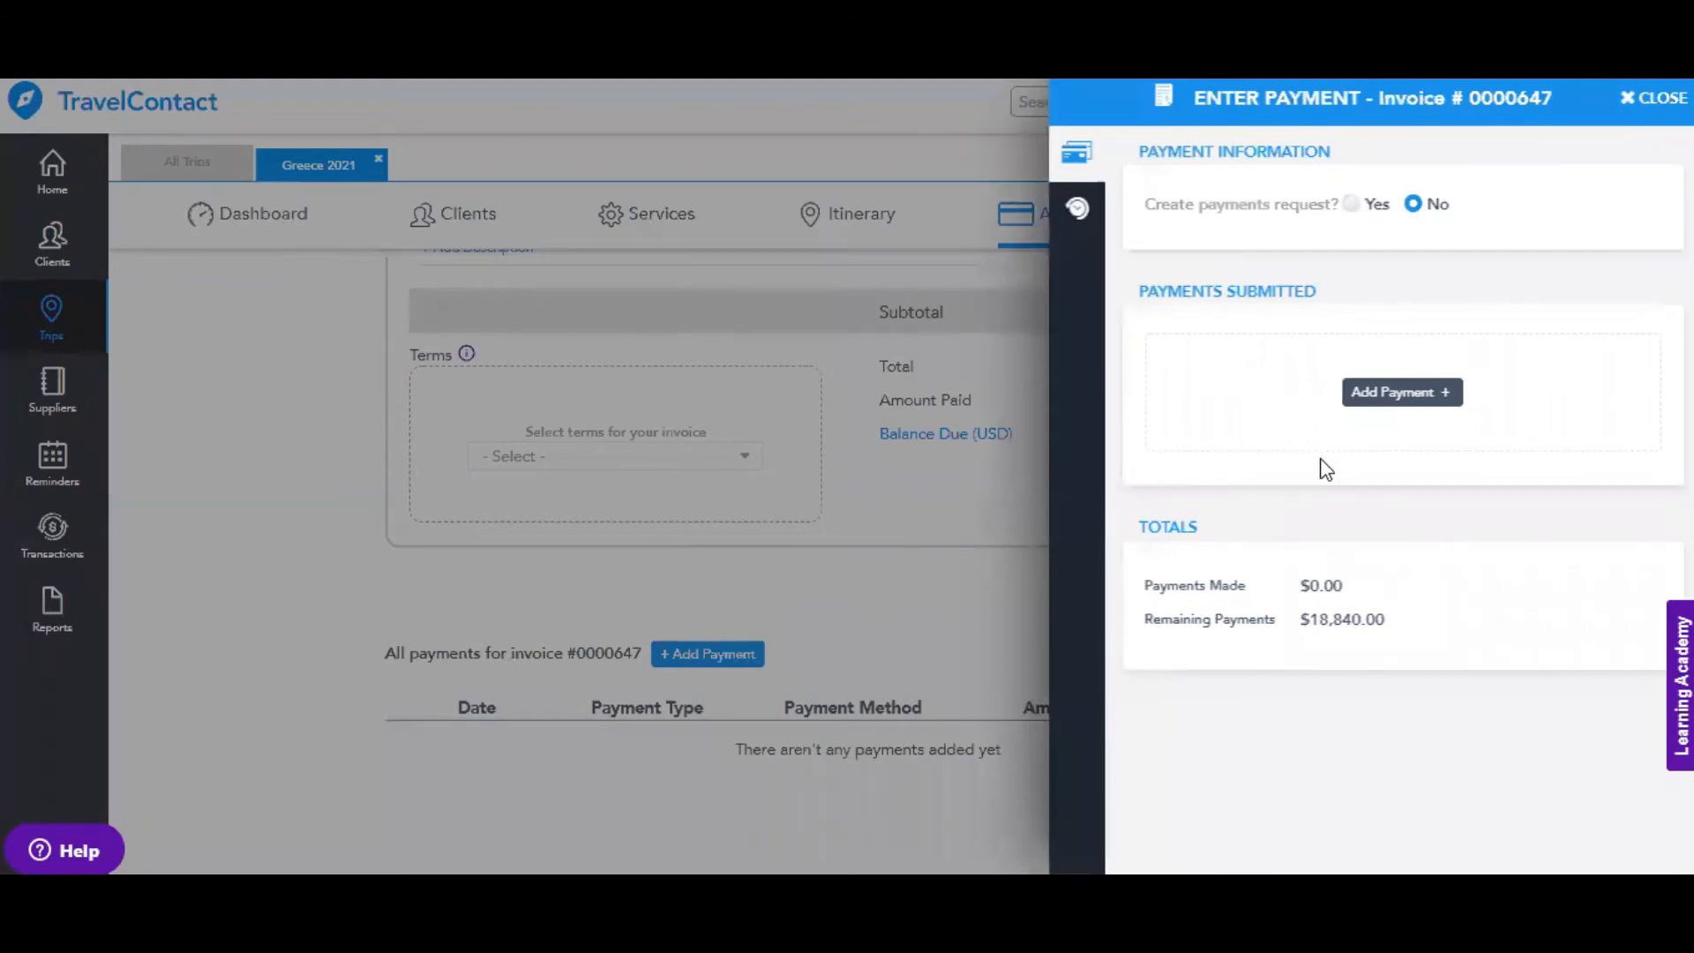
click(1396, 393)
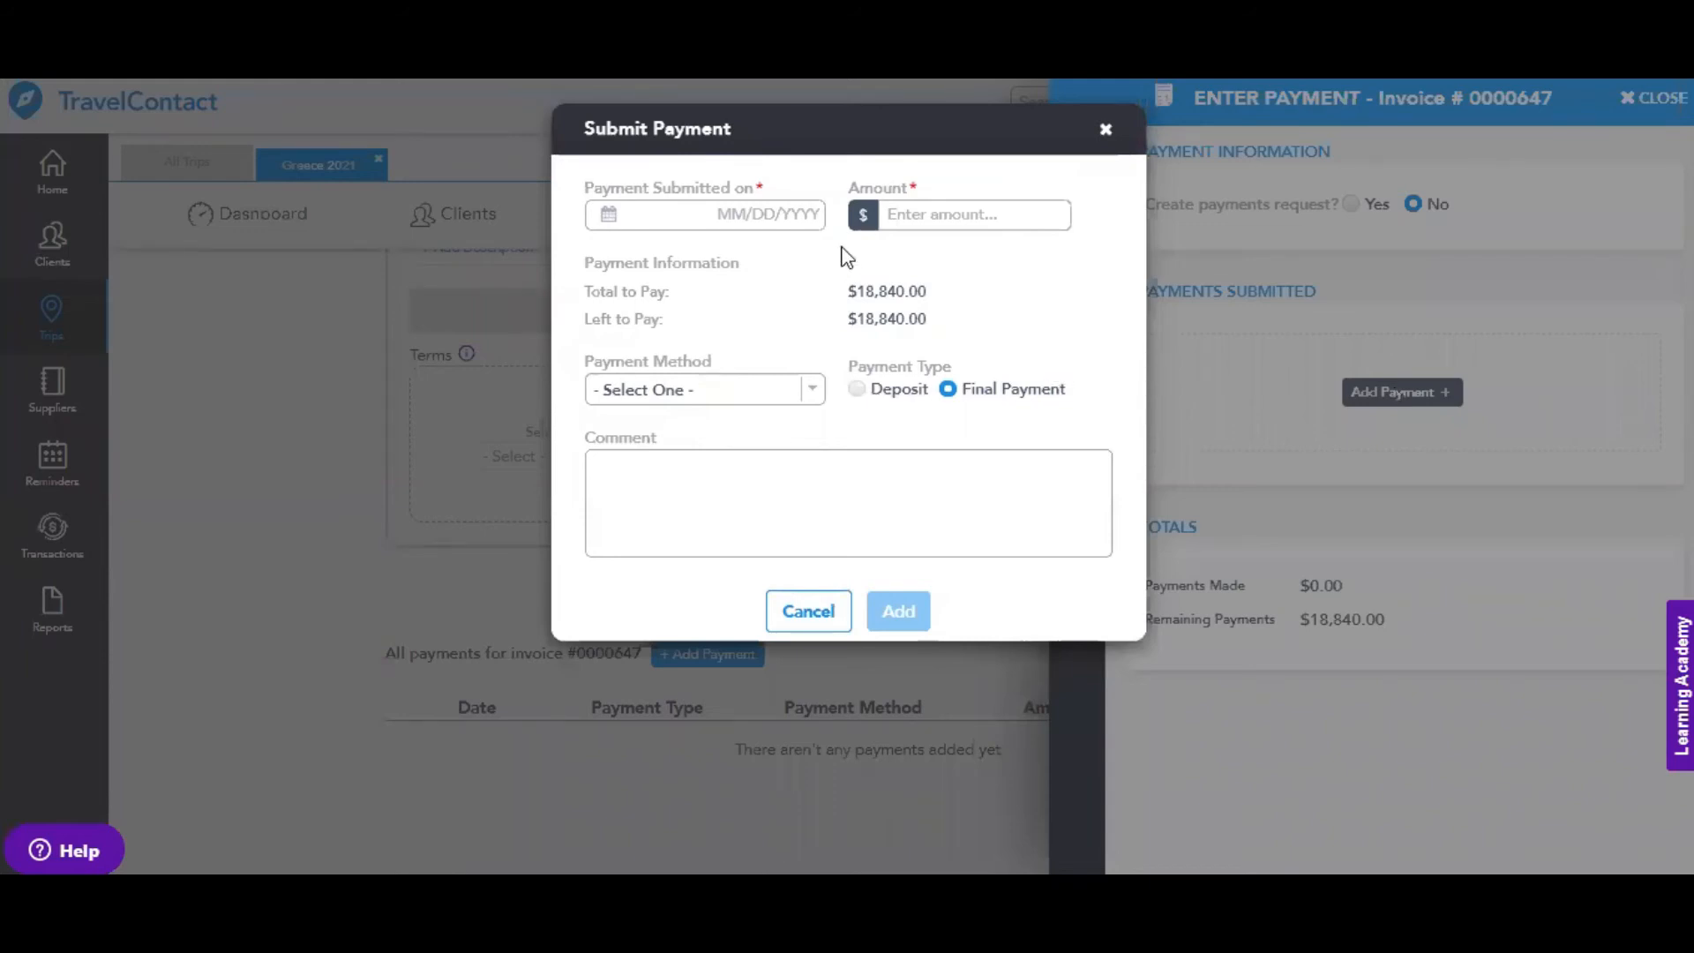
click(789, 215)
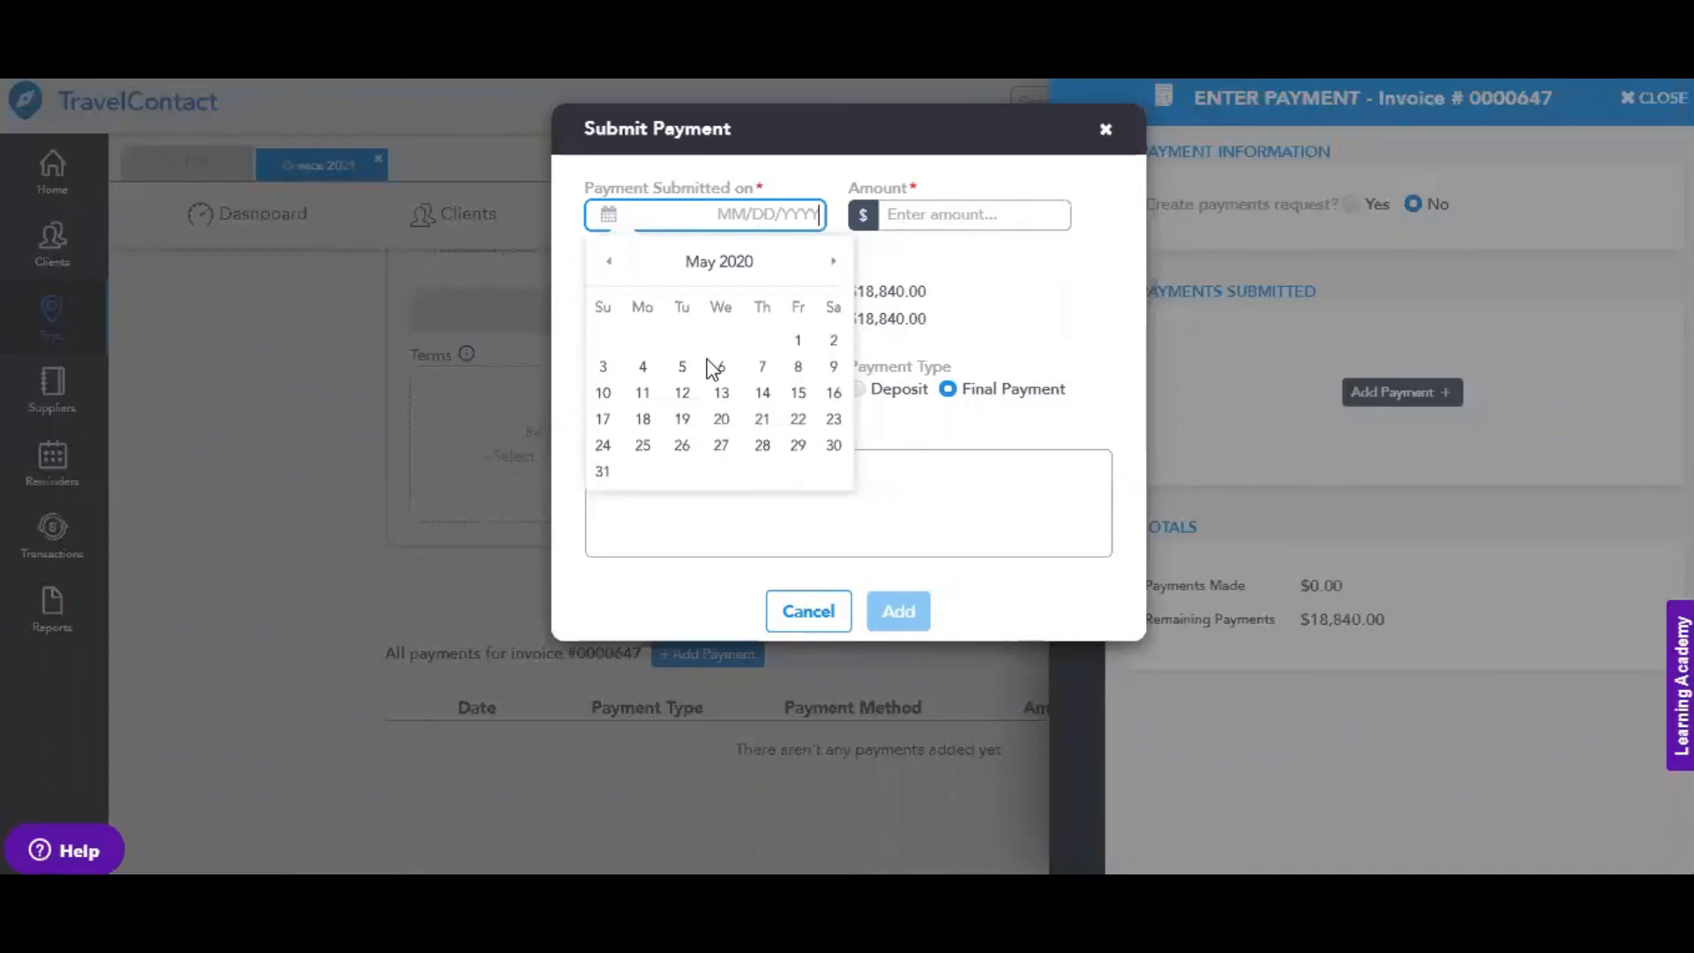
click(761, 397)
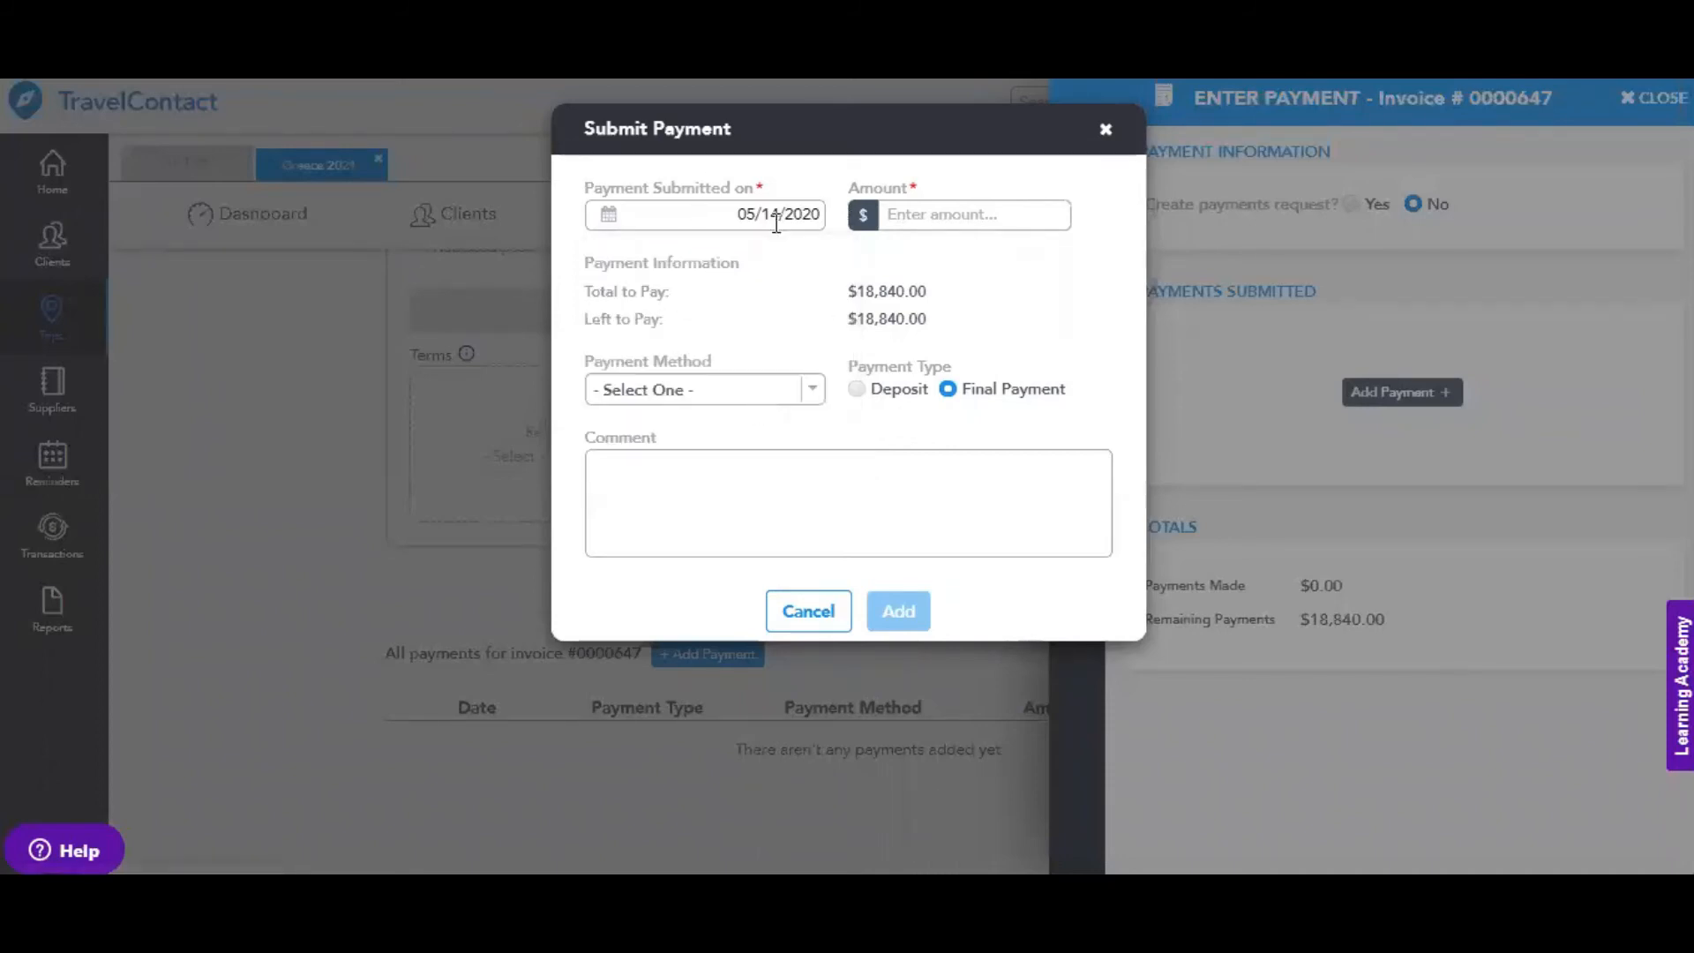
click(906, 220)
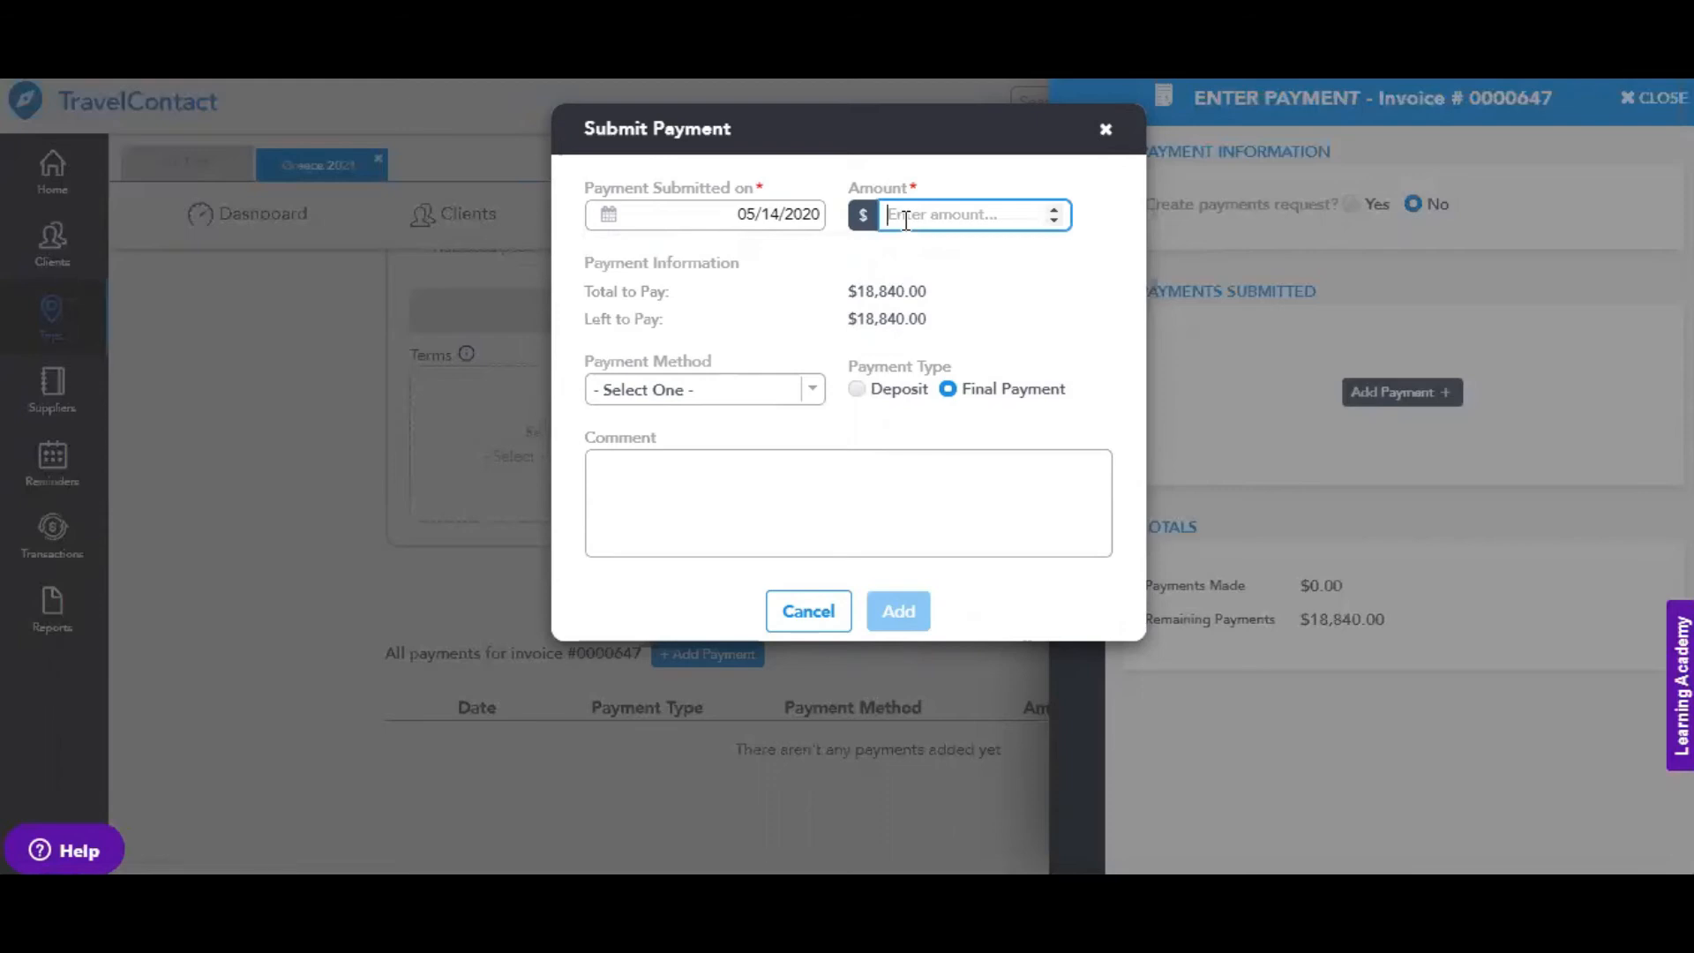
text(10000)
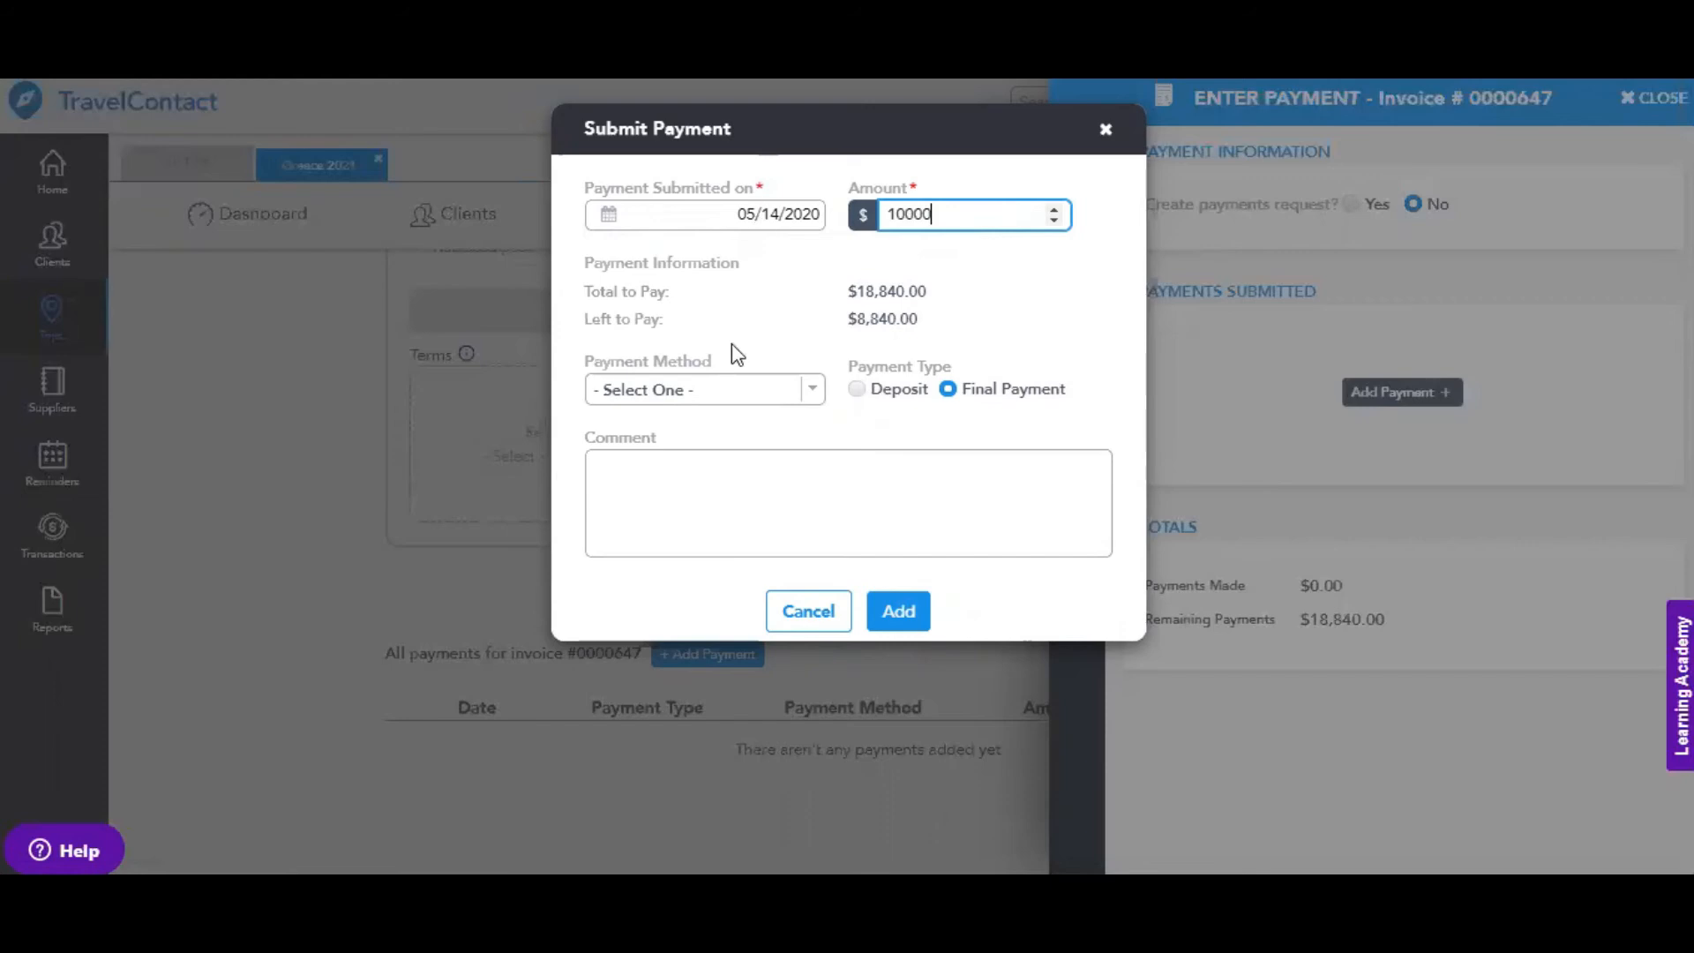
Set the payment method to Check and the type to Deposit, add the payment and return to the invoice
click(805, 390)
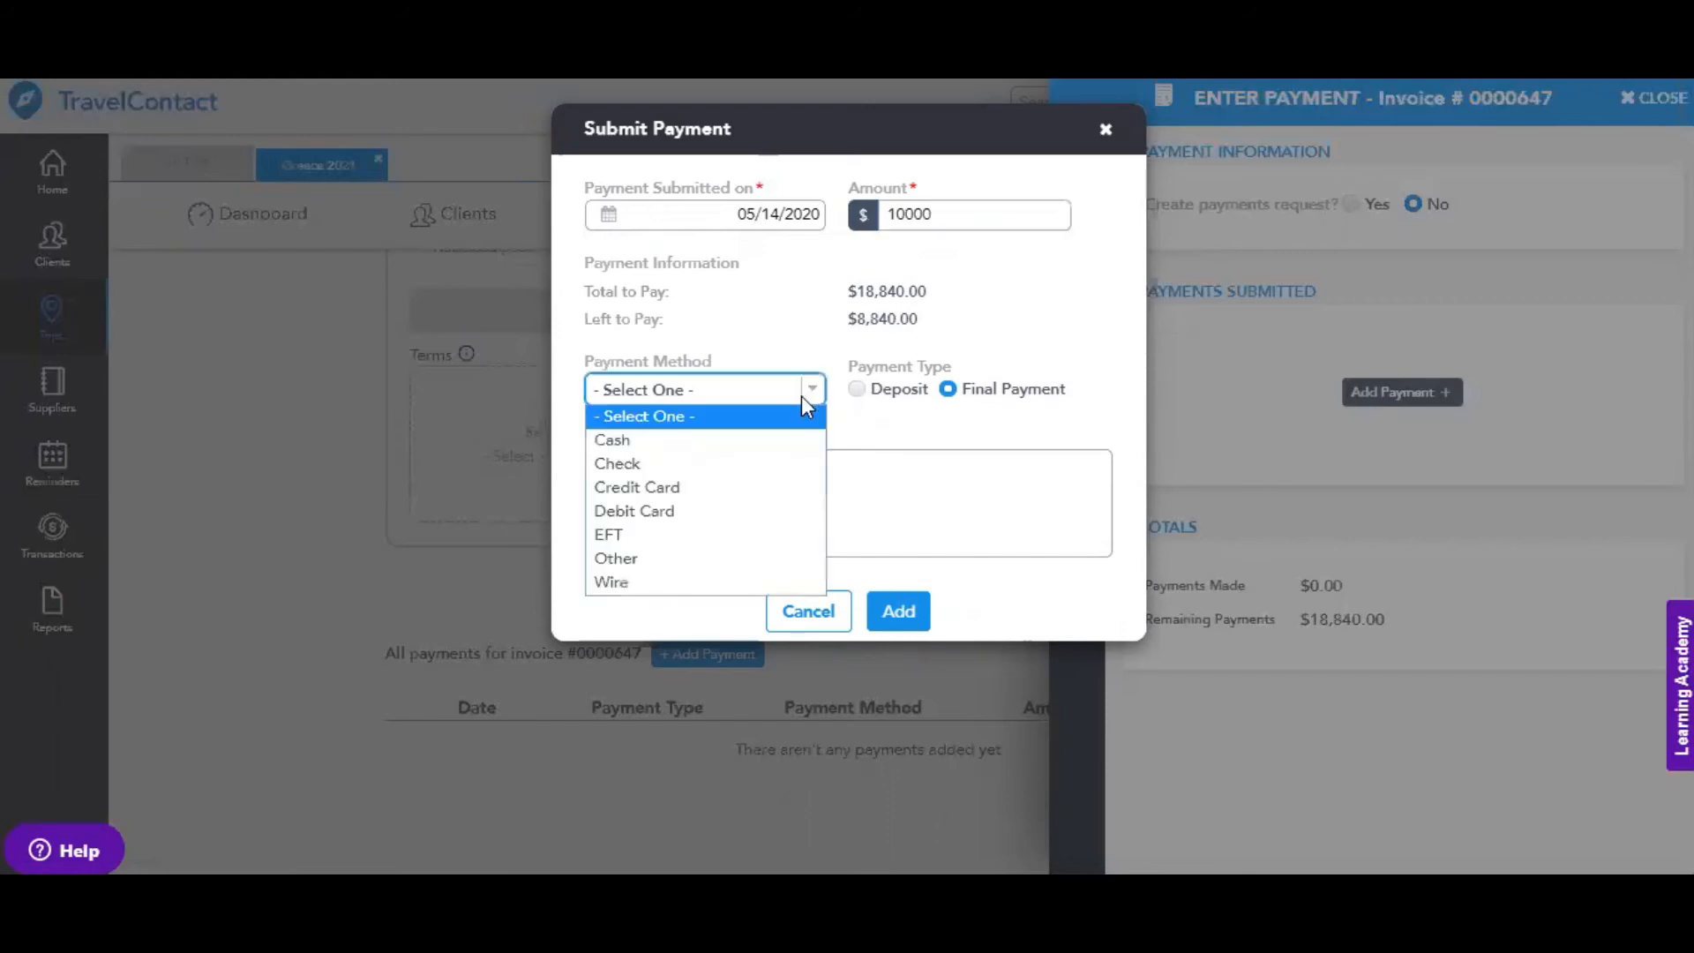
click(763, 465)
click(858, 393)
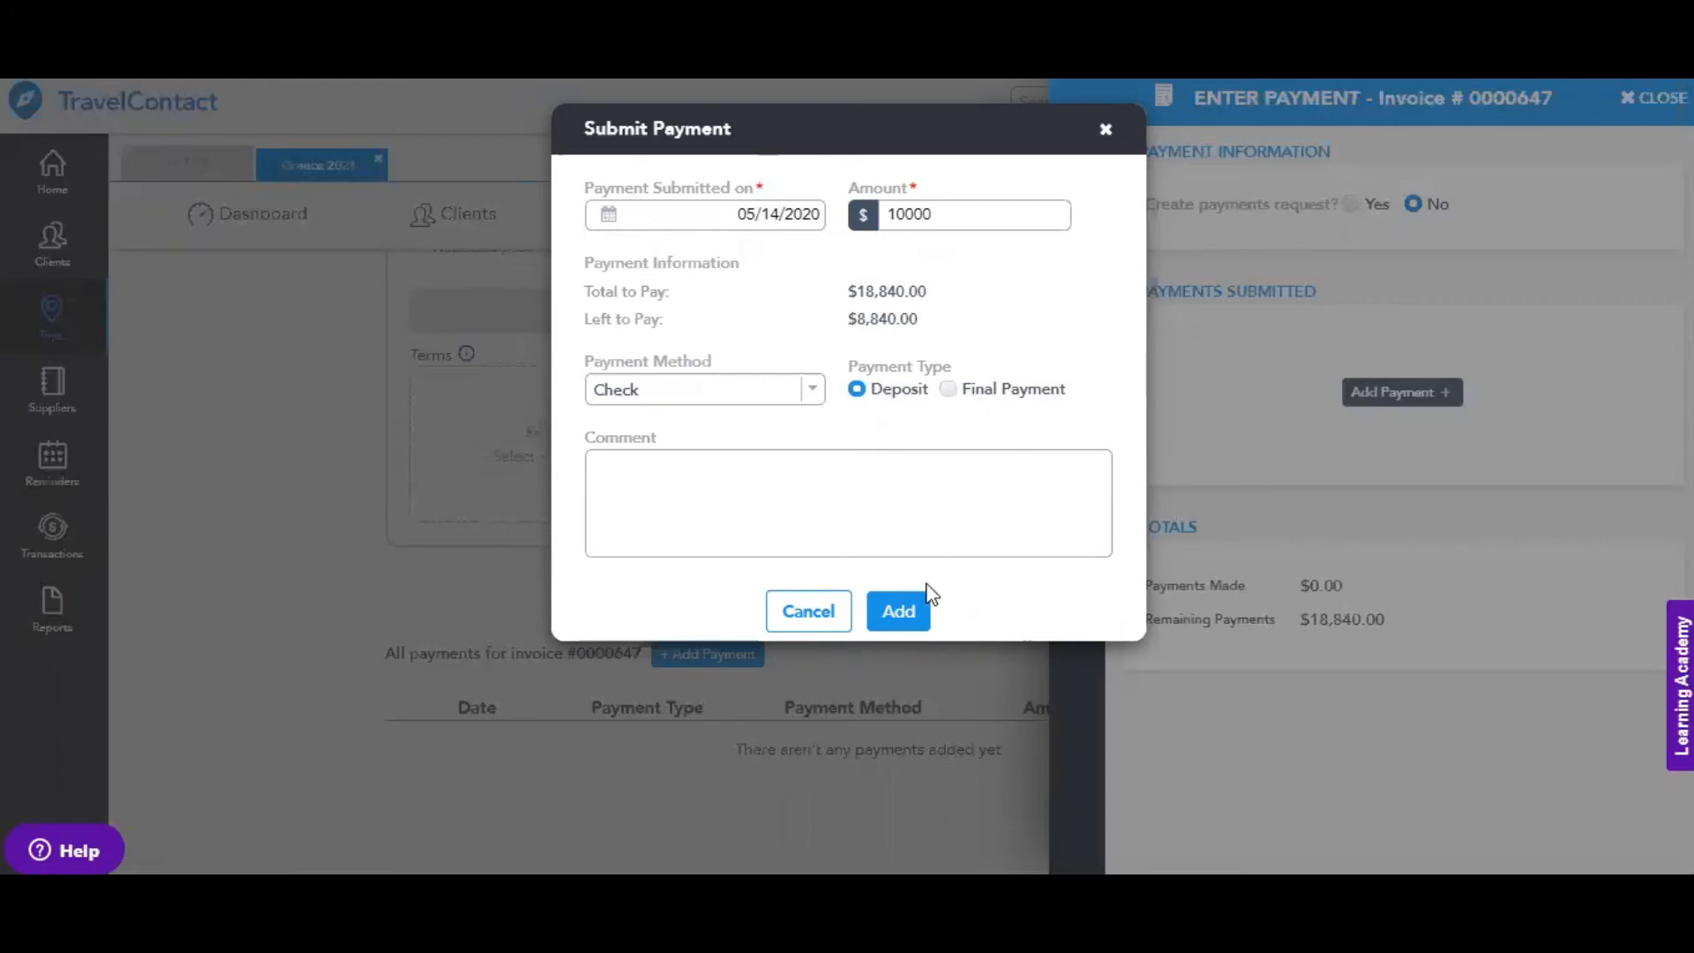
click(900, 610)
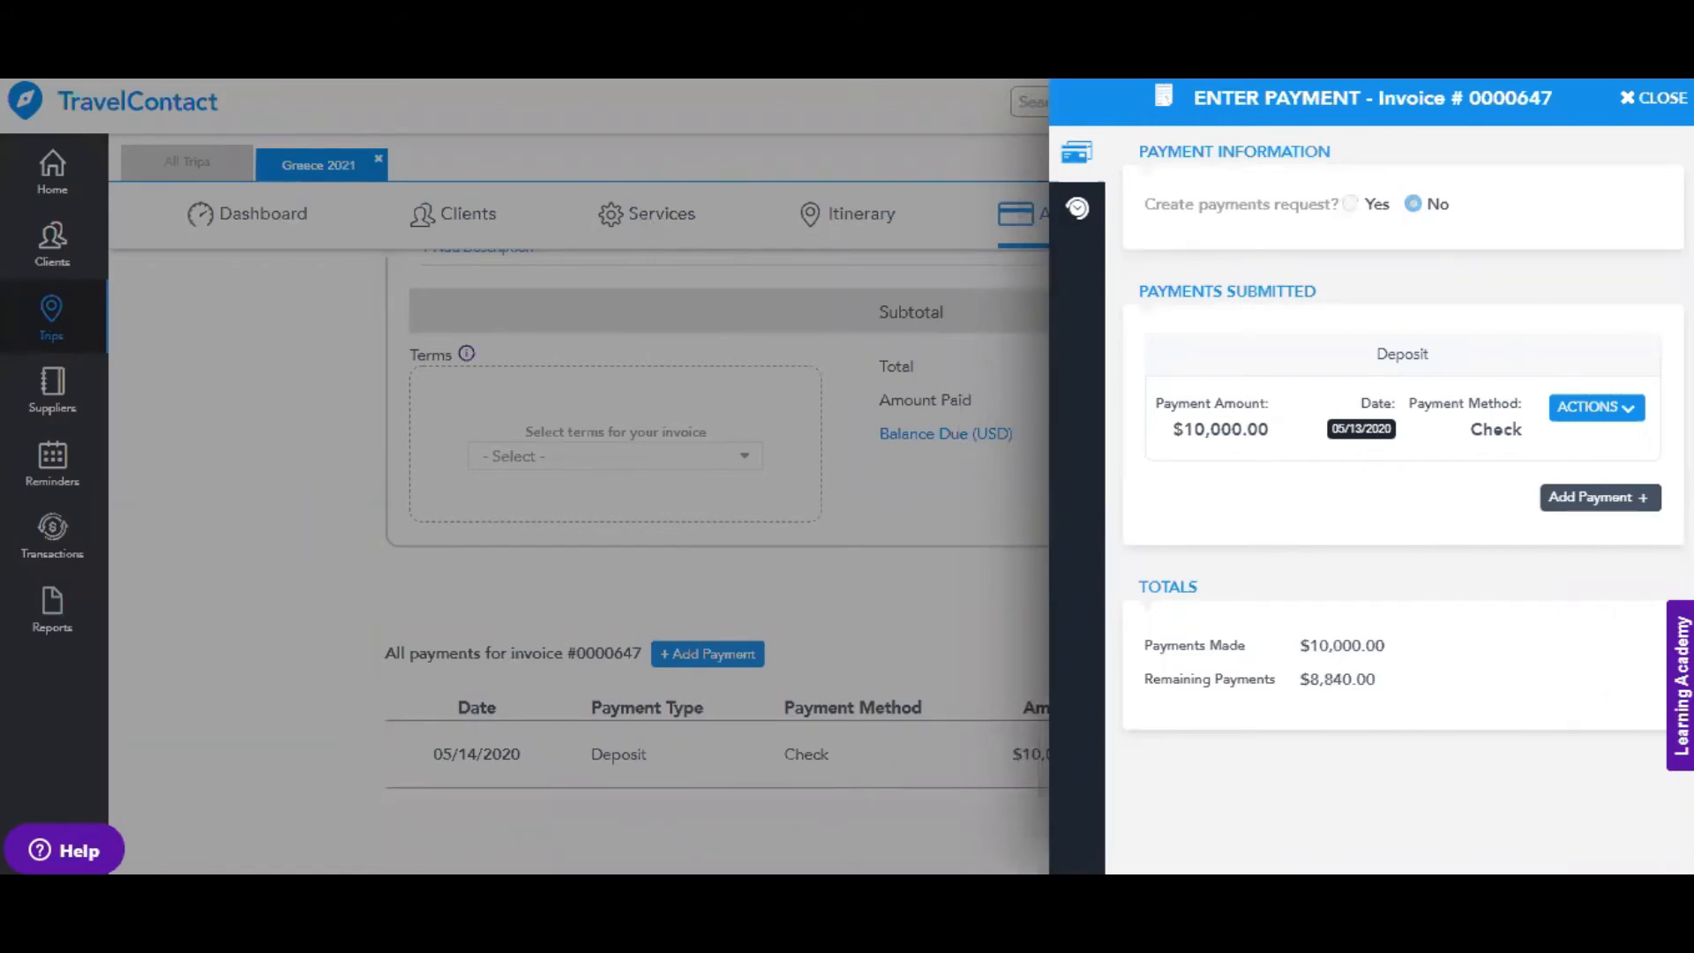
click(997, 666)
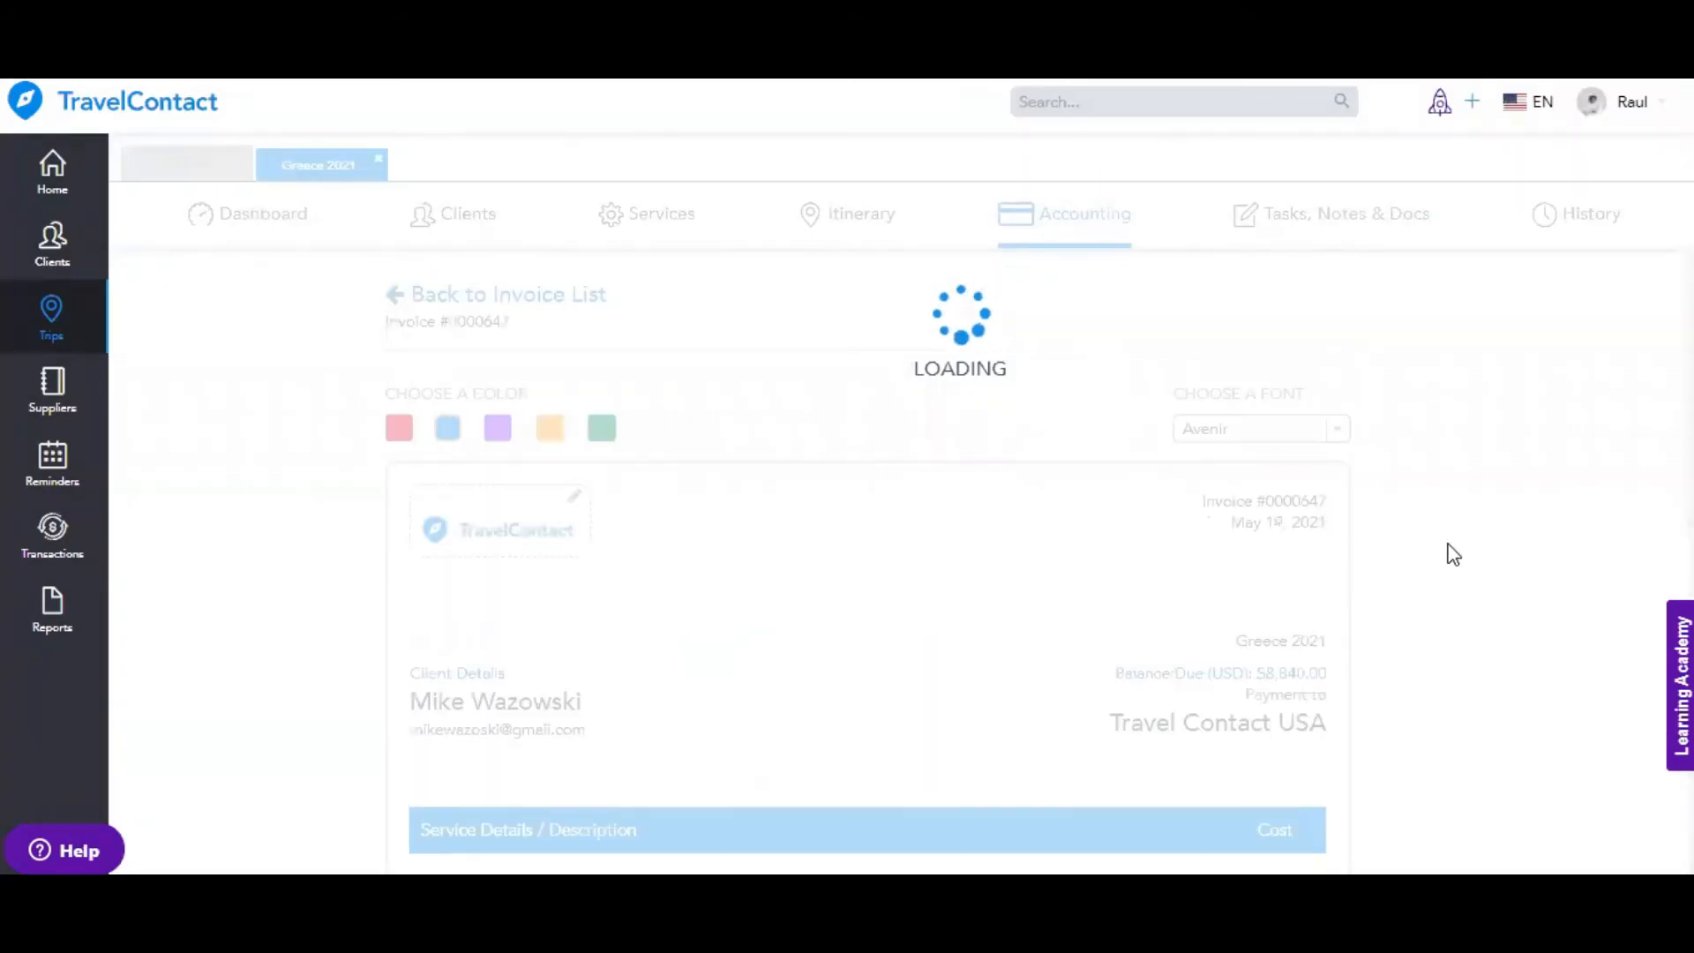
Review the invoice's amount paid, balance due and recorded payments, and return to the invoice list
scroll(1452, 553, down, 3)
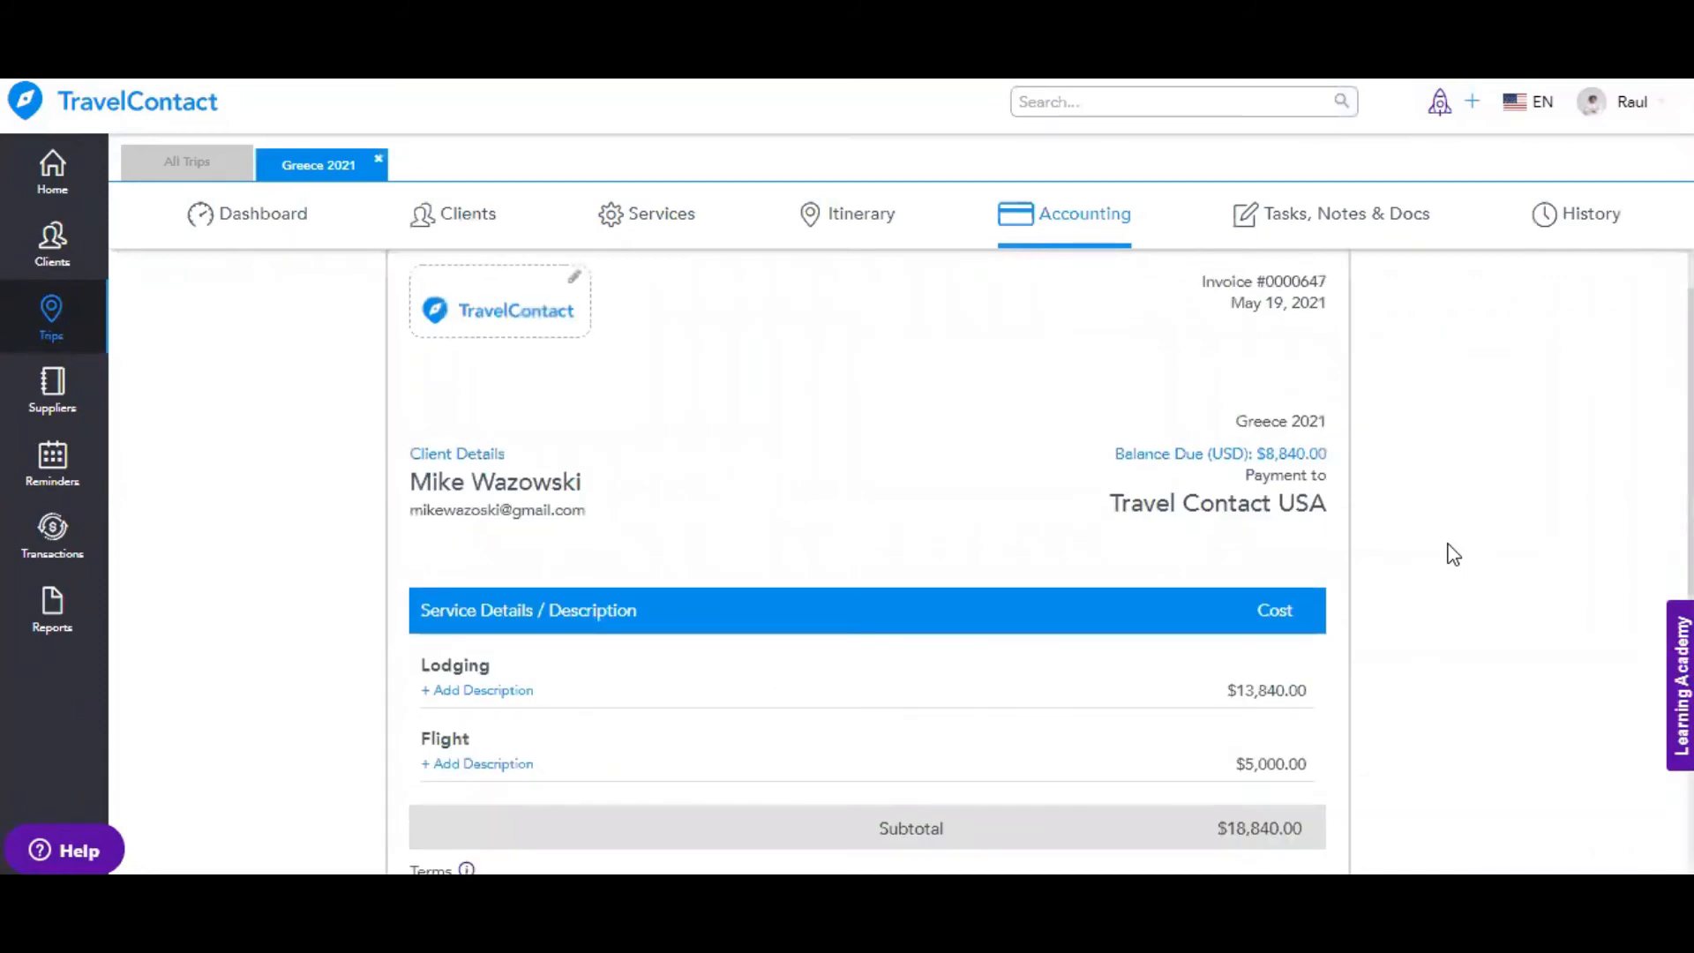
scroll(1150, 506, down, 2)
scroll(1373, 635, down, 3)
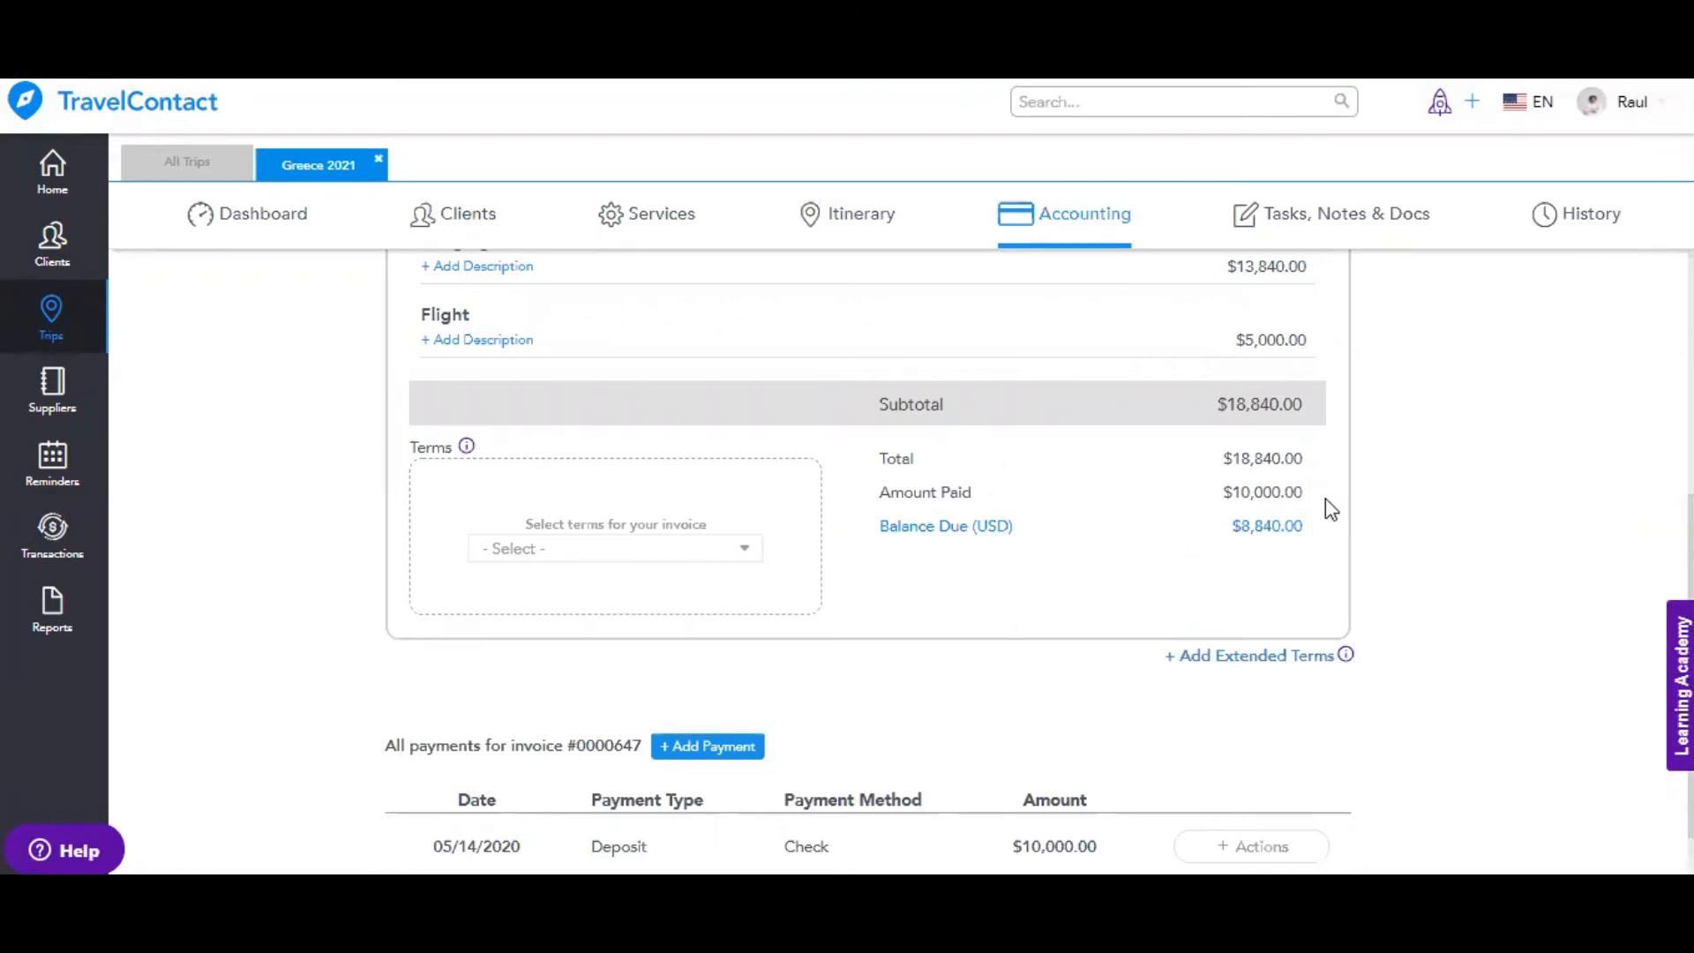
scroll(1420, 547, up, 1)
scroll(1421, 547, up, 6)
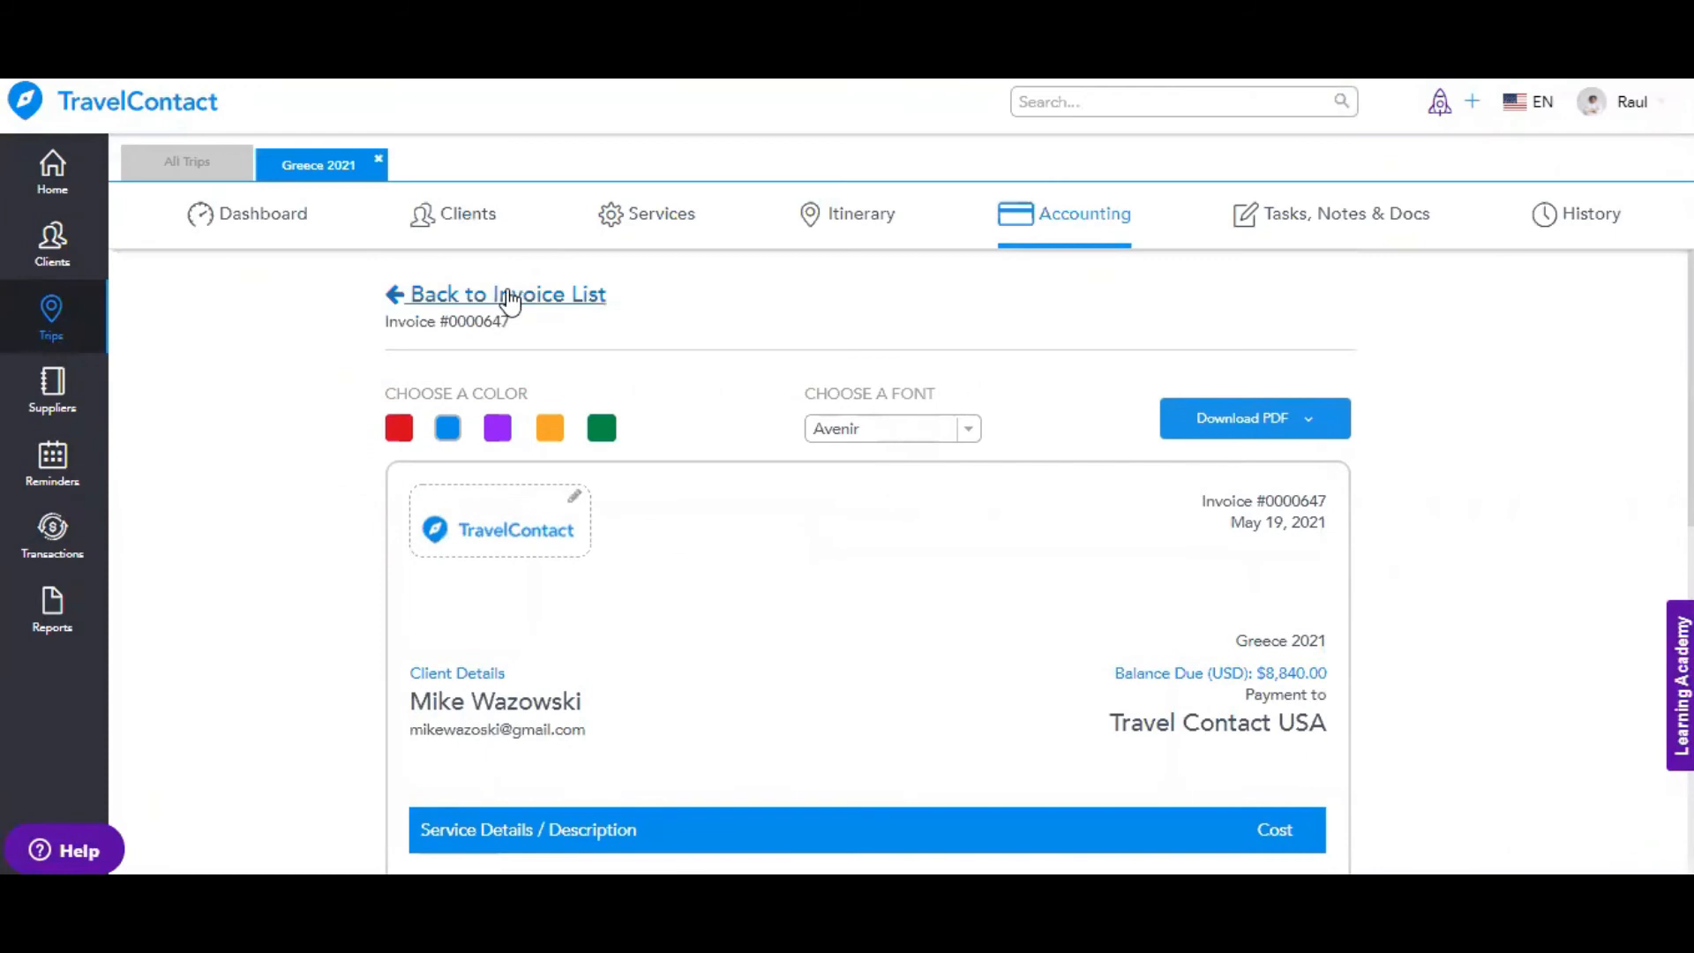
click(509, 296)
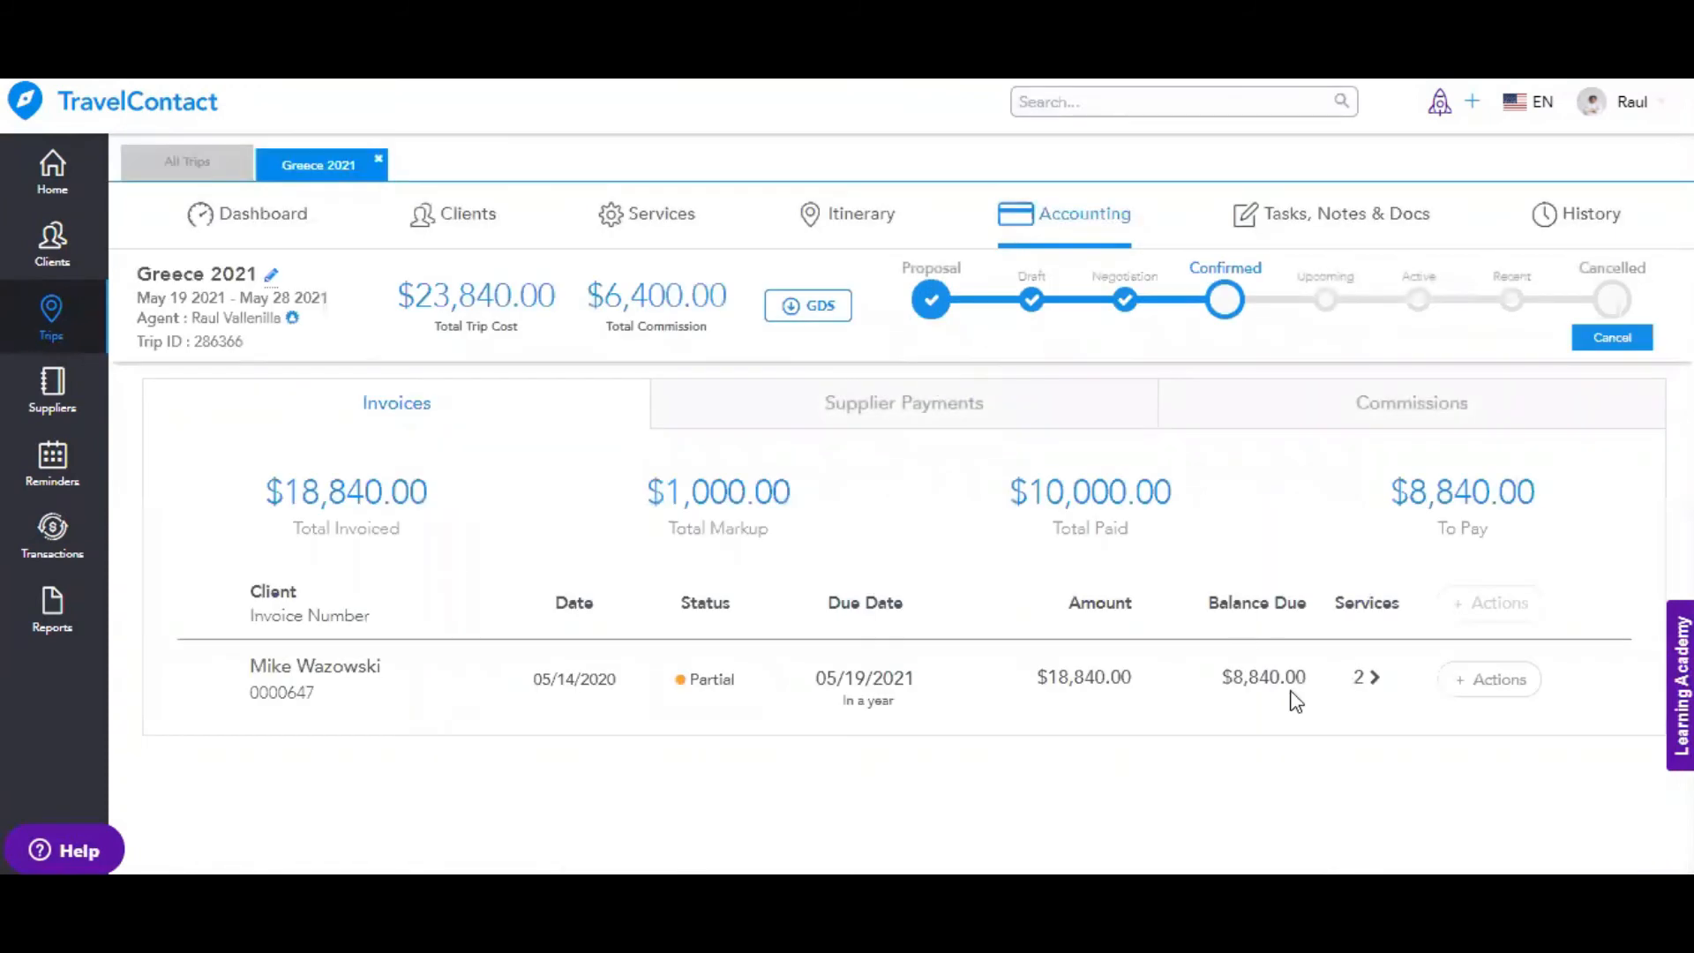
Examine the payment entry available from the invoice list, including the form for submitting another payment, and close it without adding one
click(1504, 683)
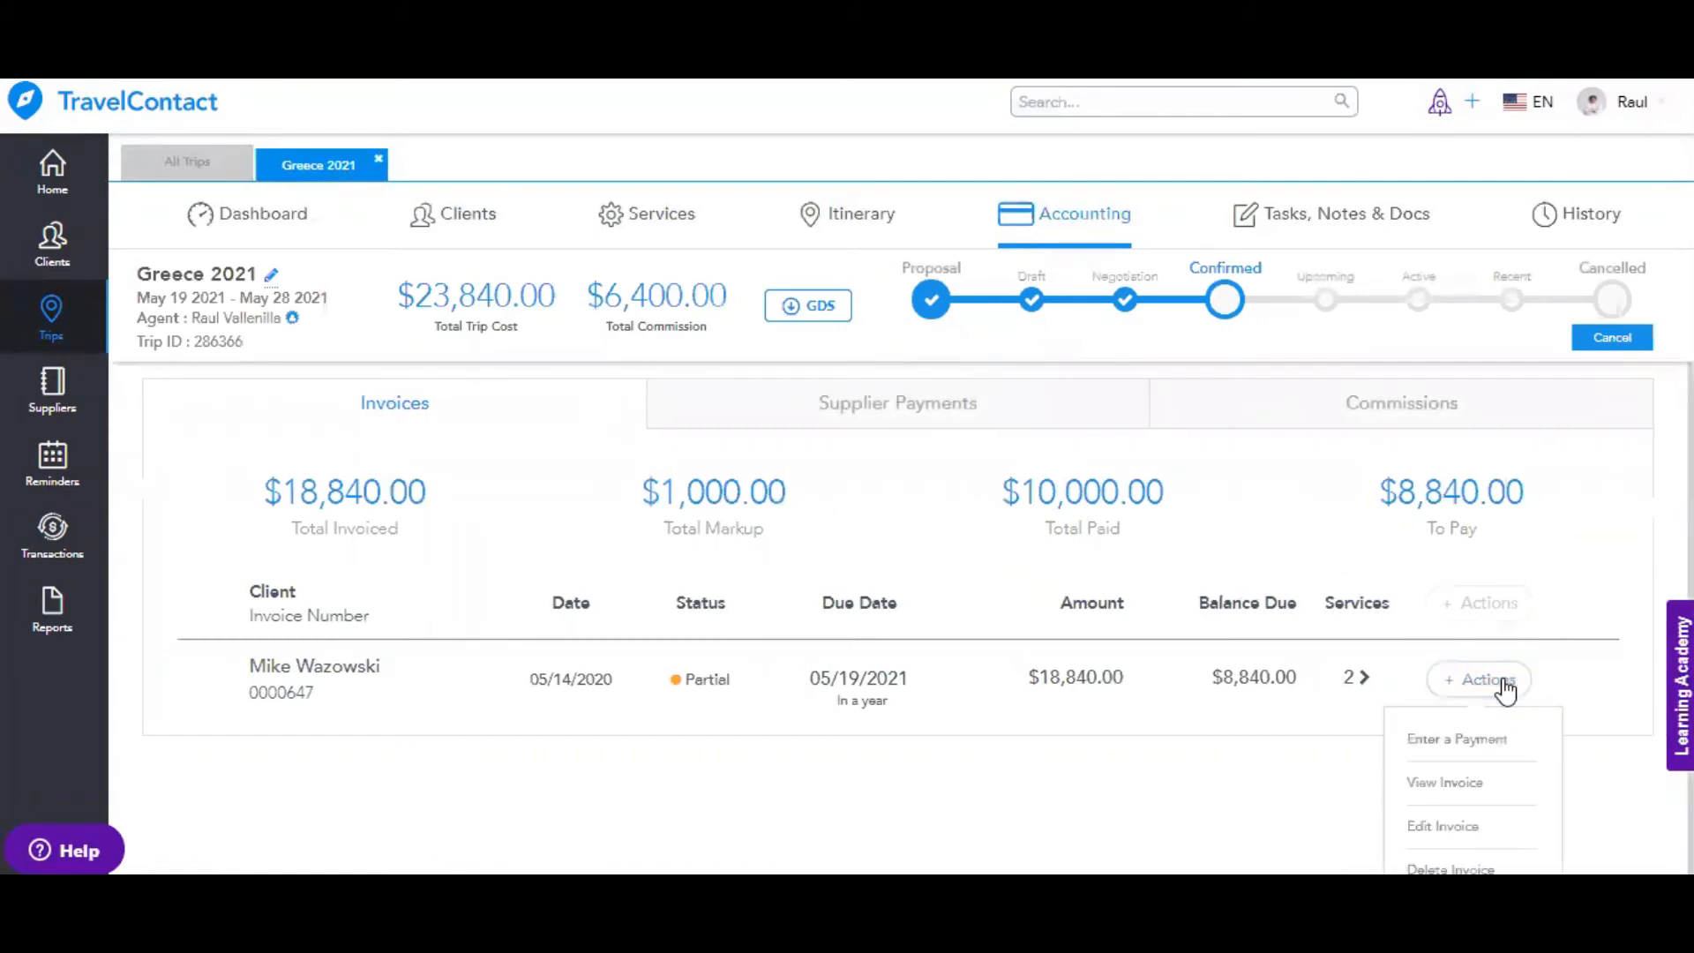
click(1467, 752)
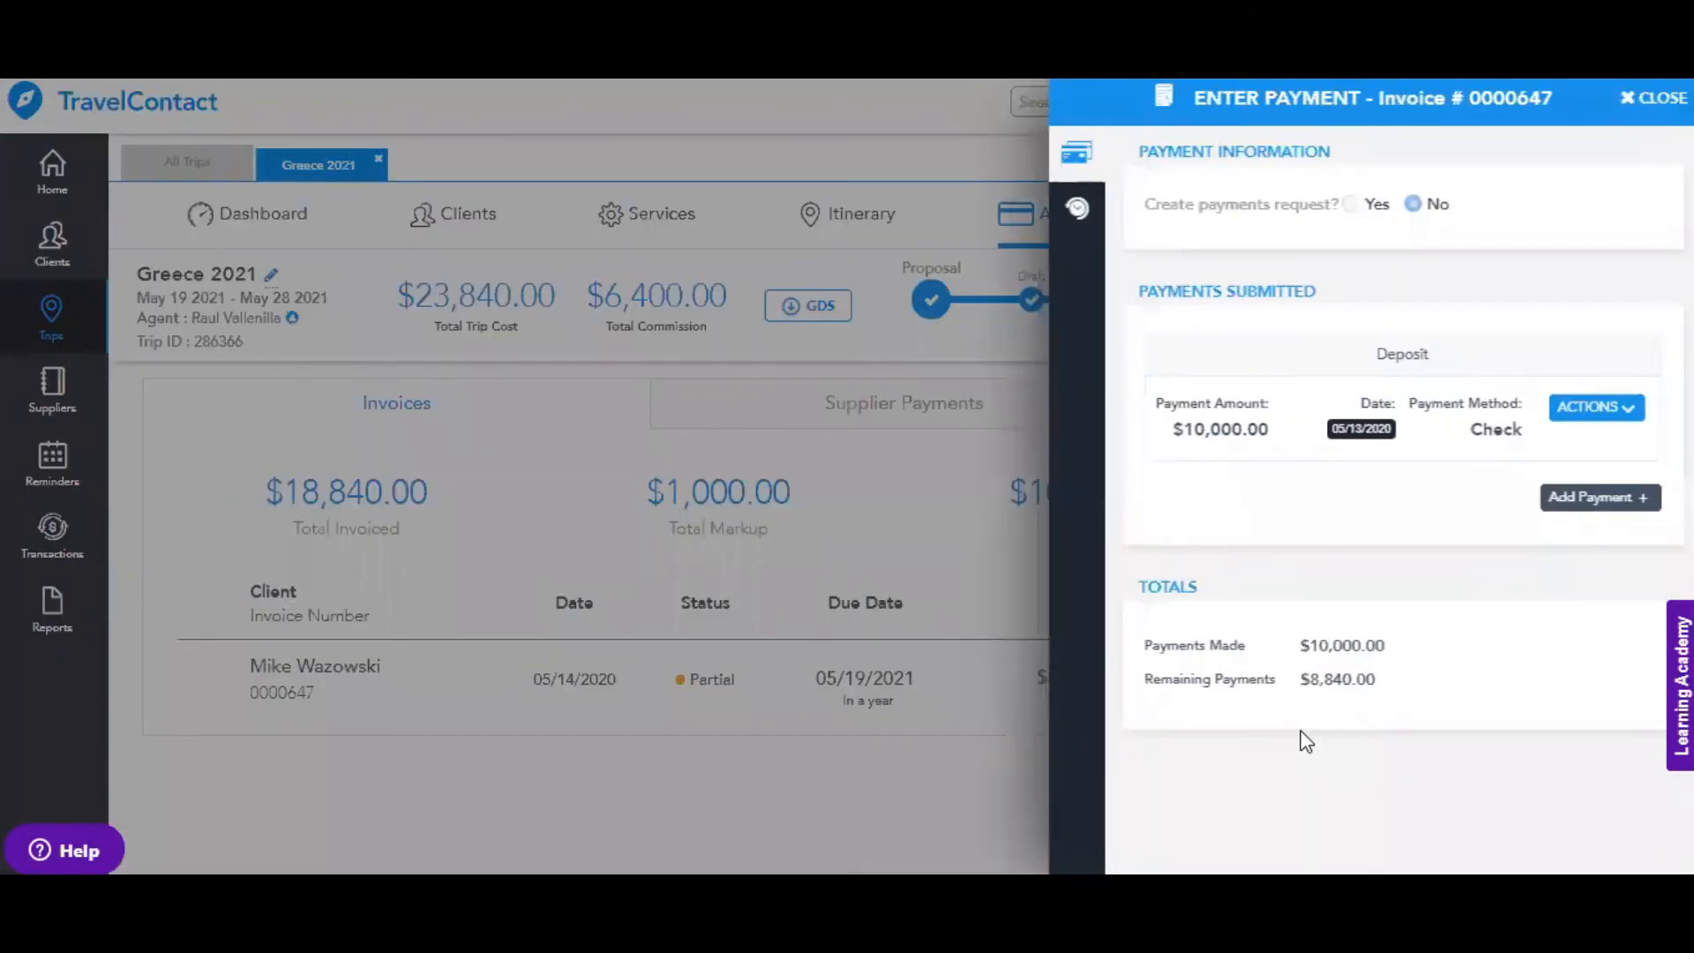
click(1572, 499)
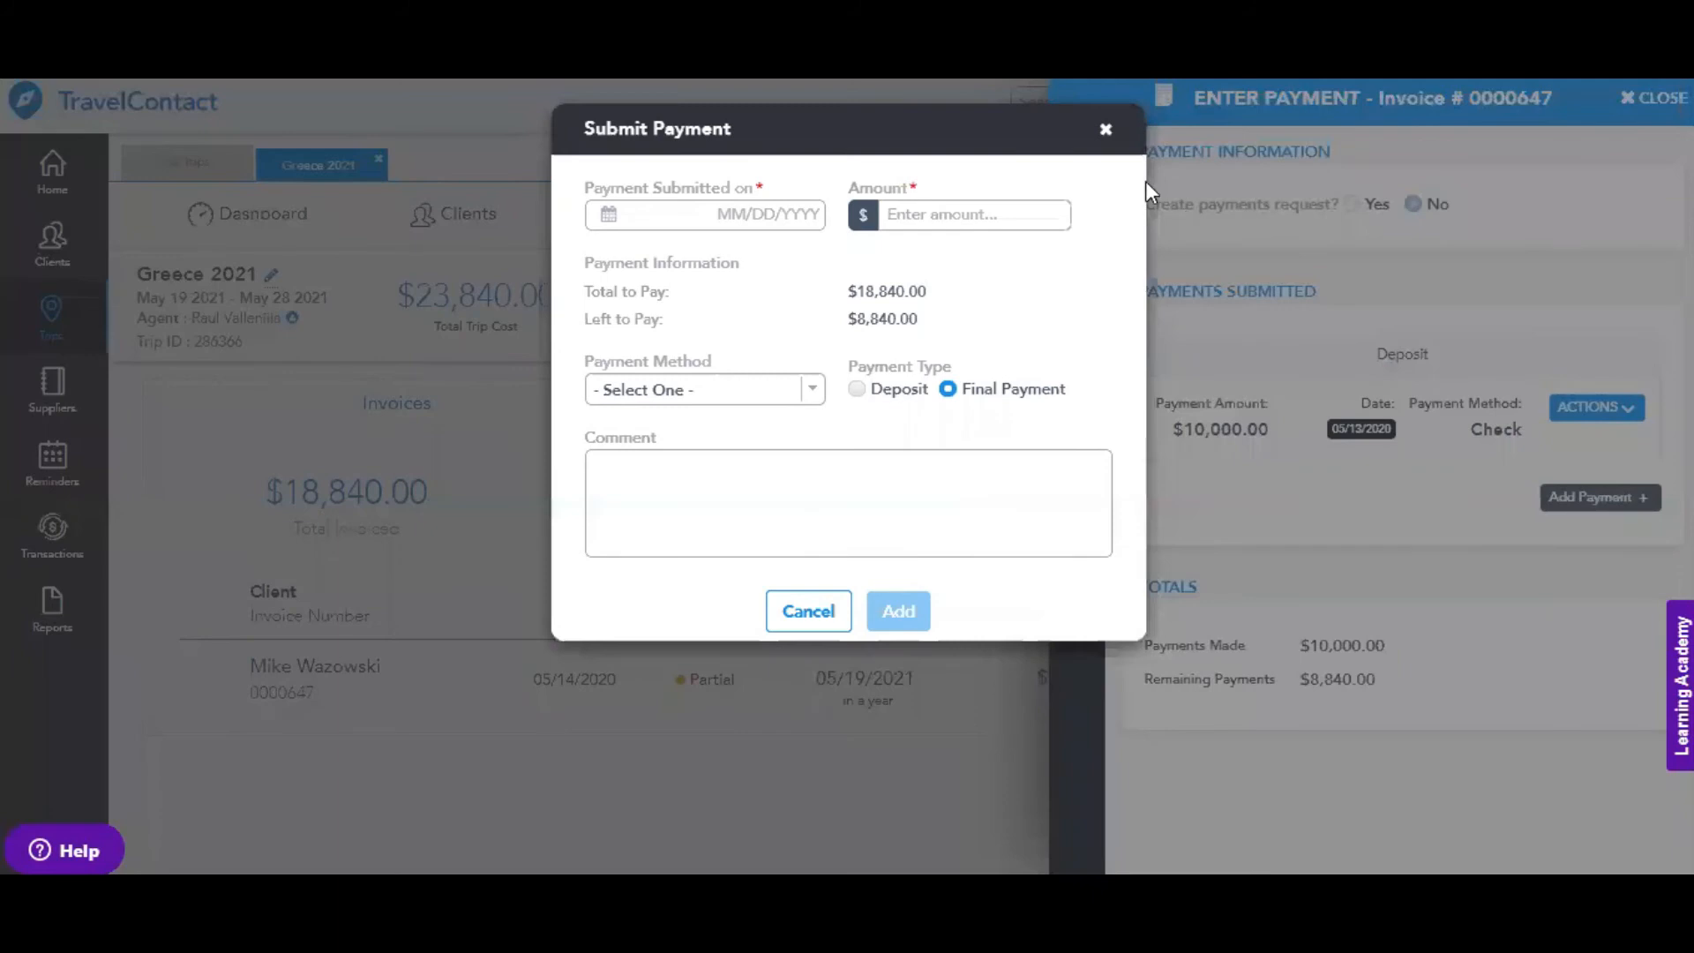
click(1106, 130)
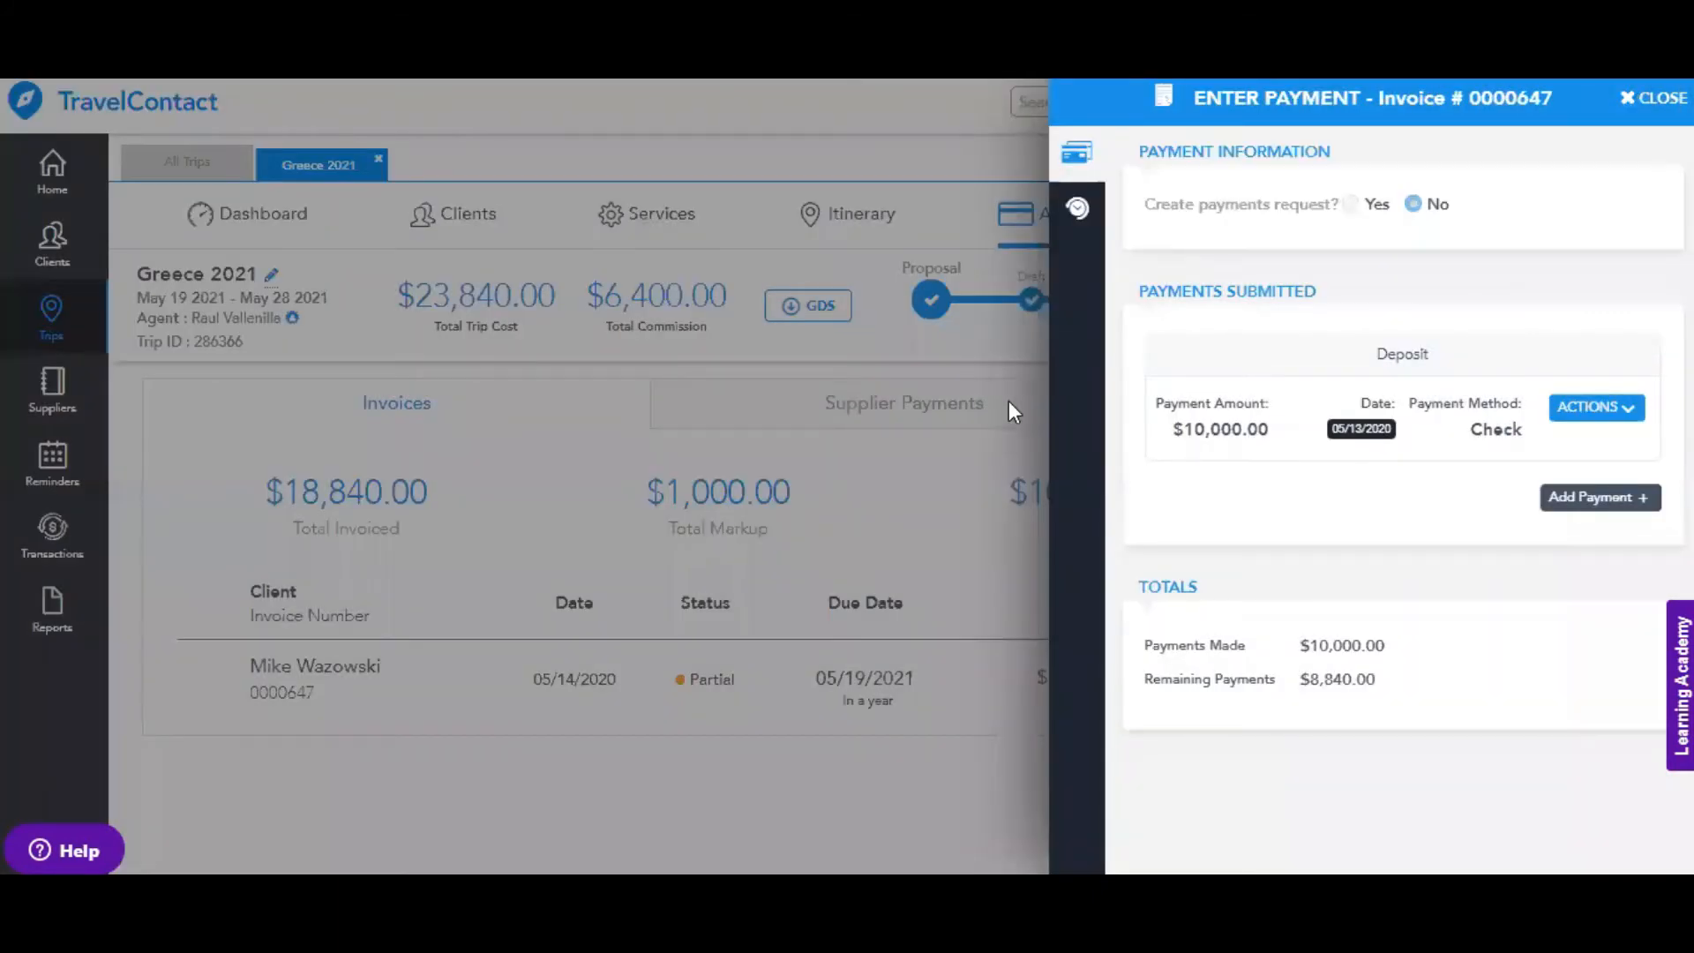
click(1009, 401)
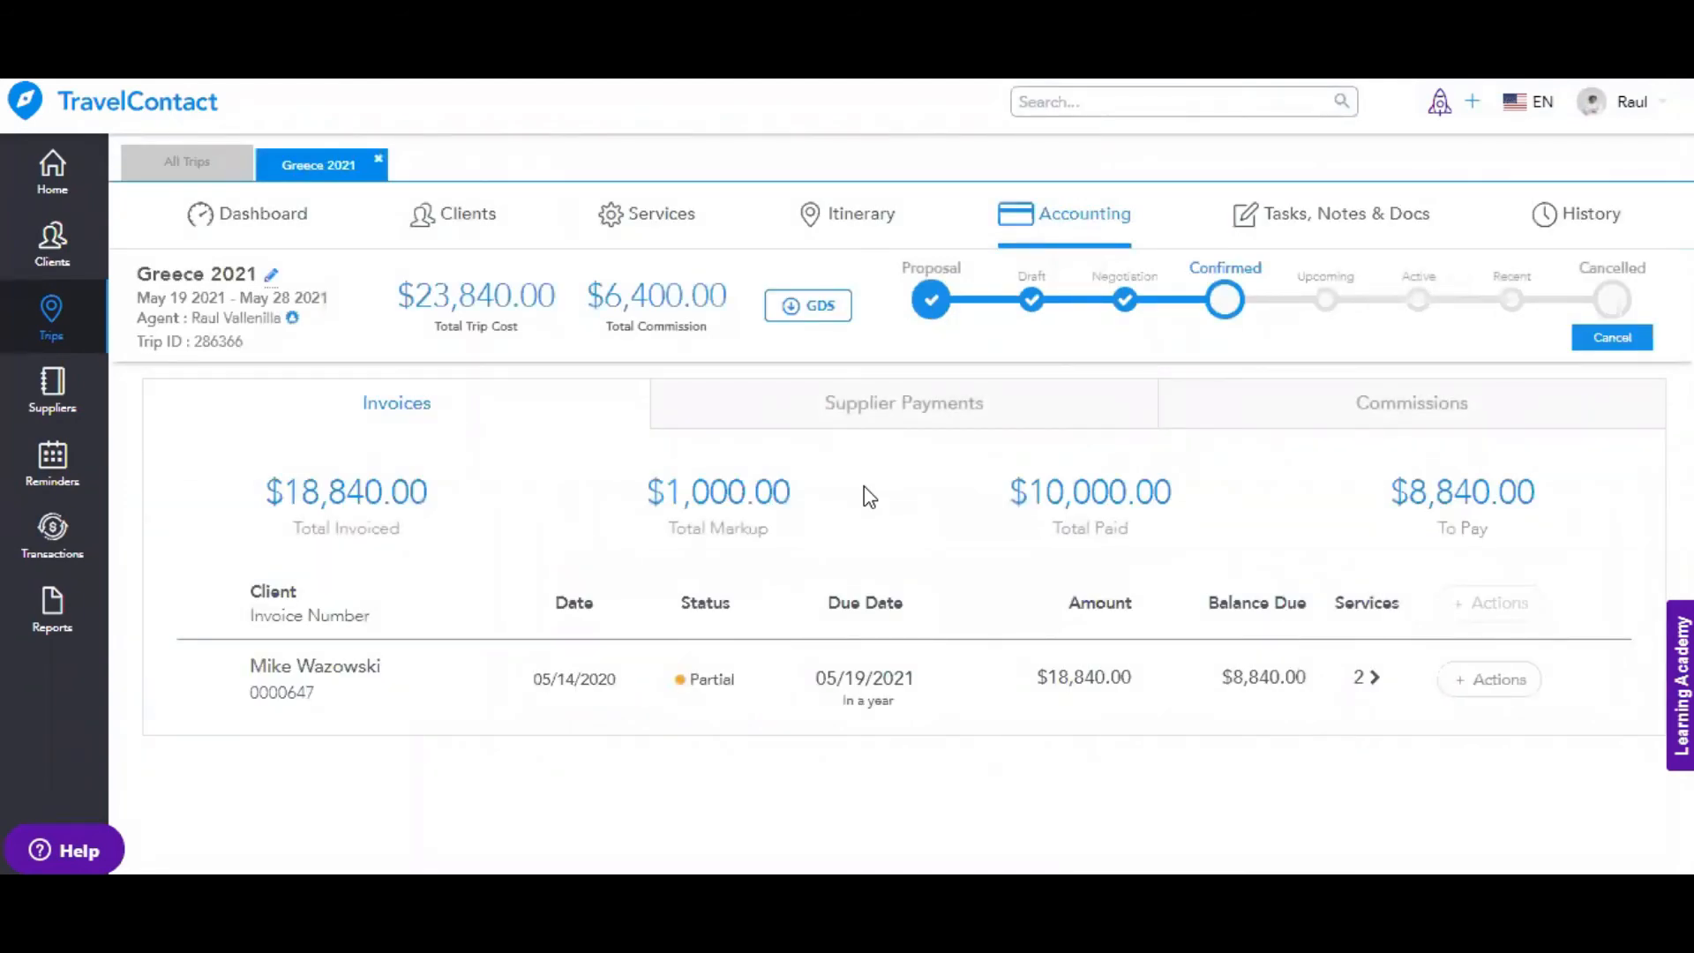
Open the direct-to-supplier payments and examine the AA American Airlines payment's invoice details, documents, reminders and due date fields
click(907, 404)
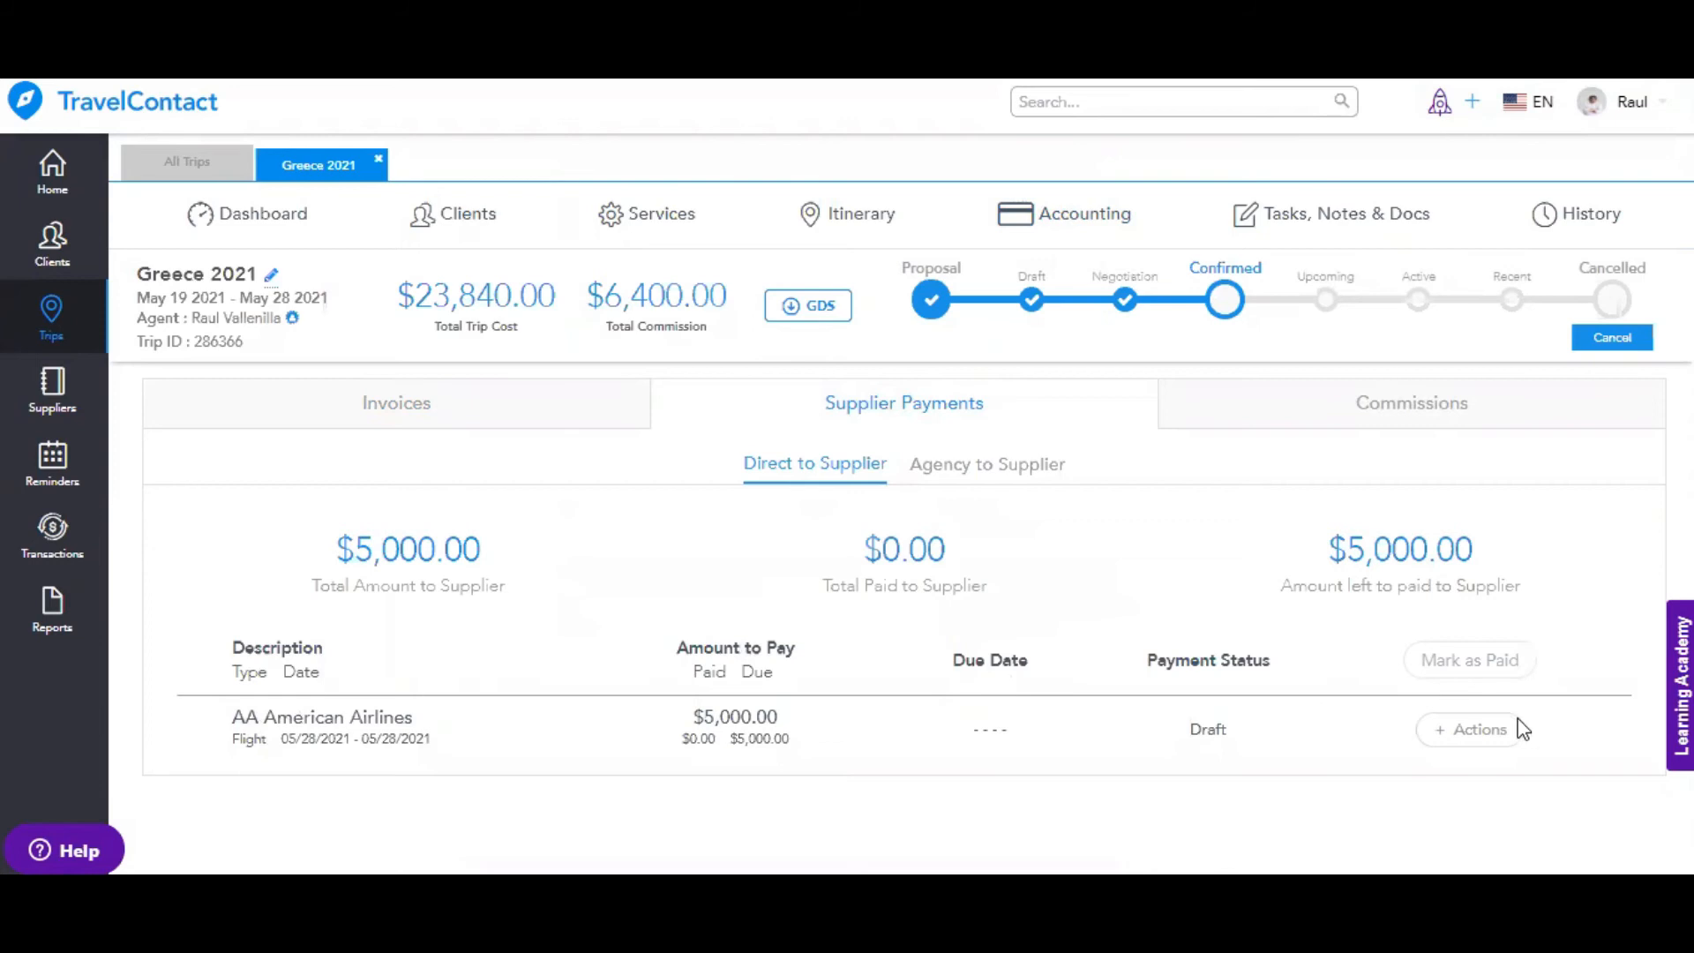
click(1498, 736)
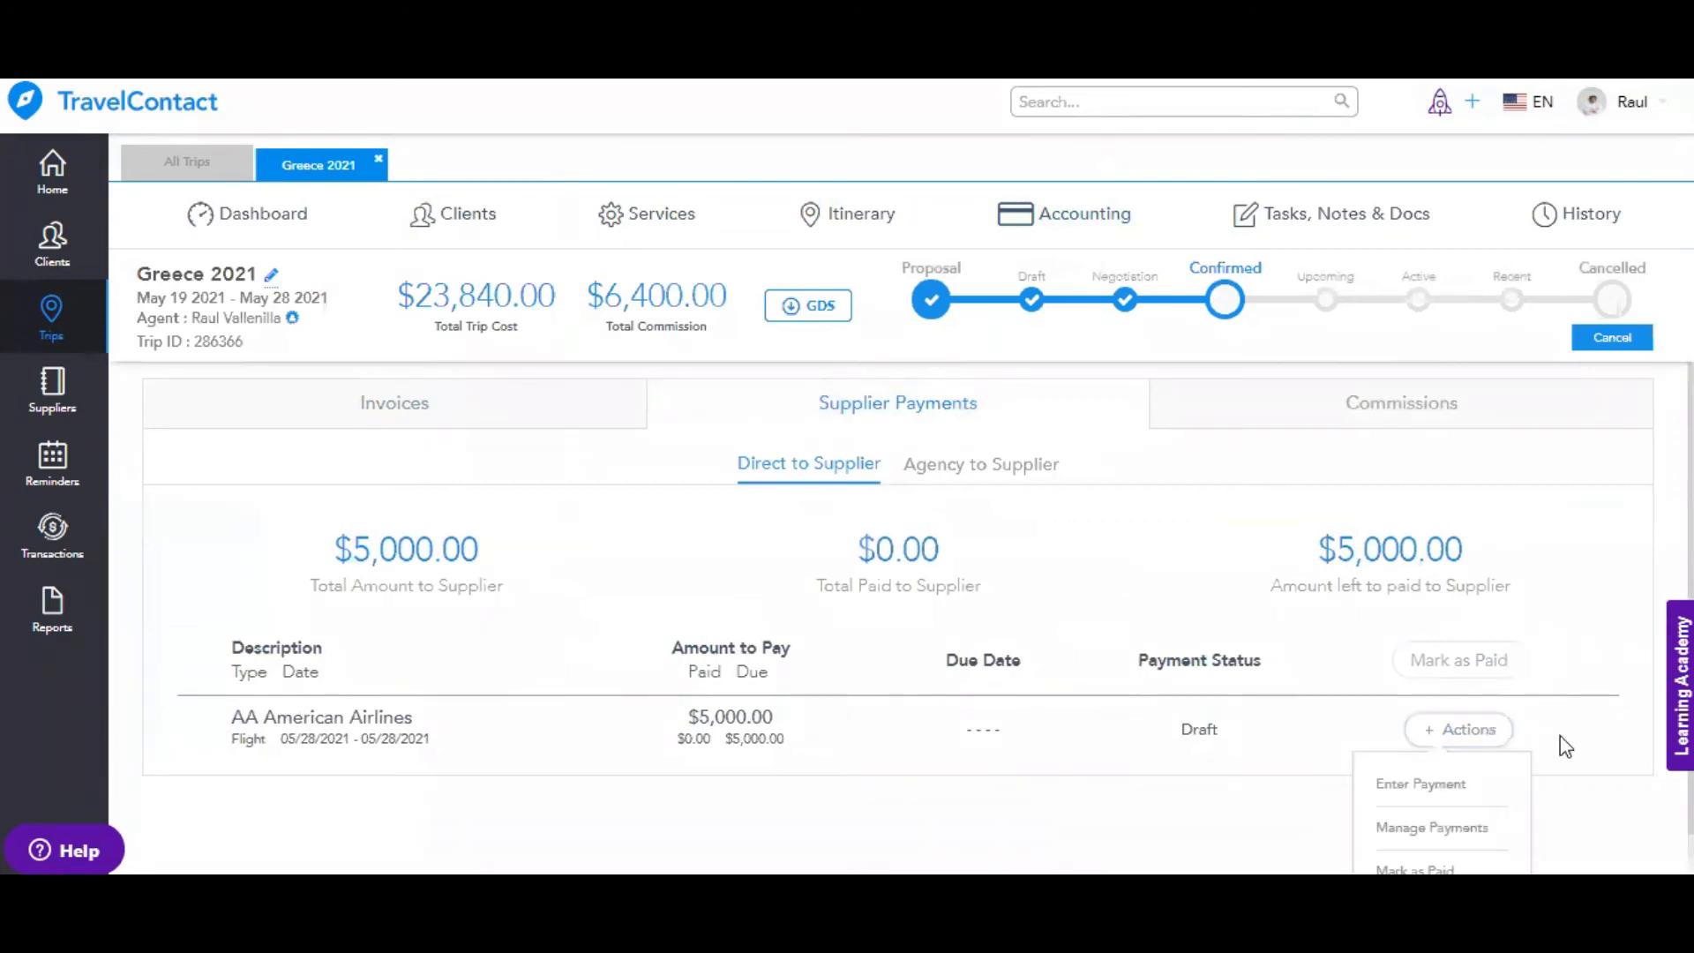
scroll(1562, 746, down, 1)
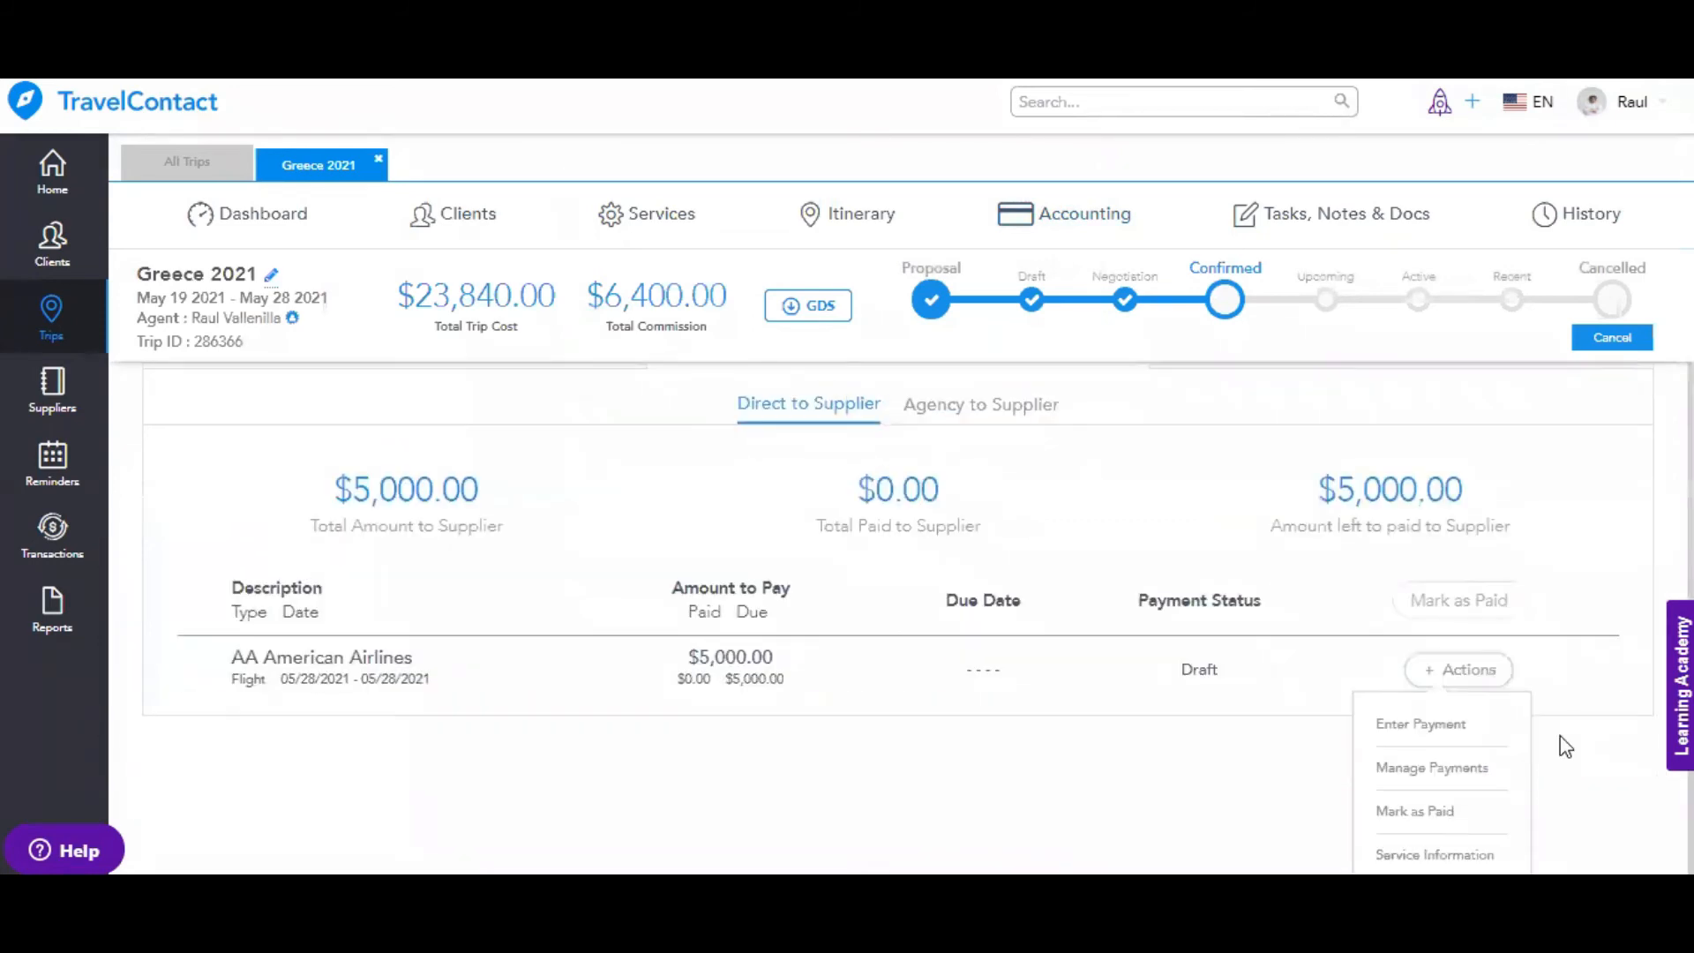
click(1426, 771)
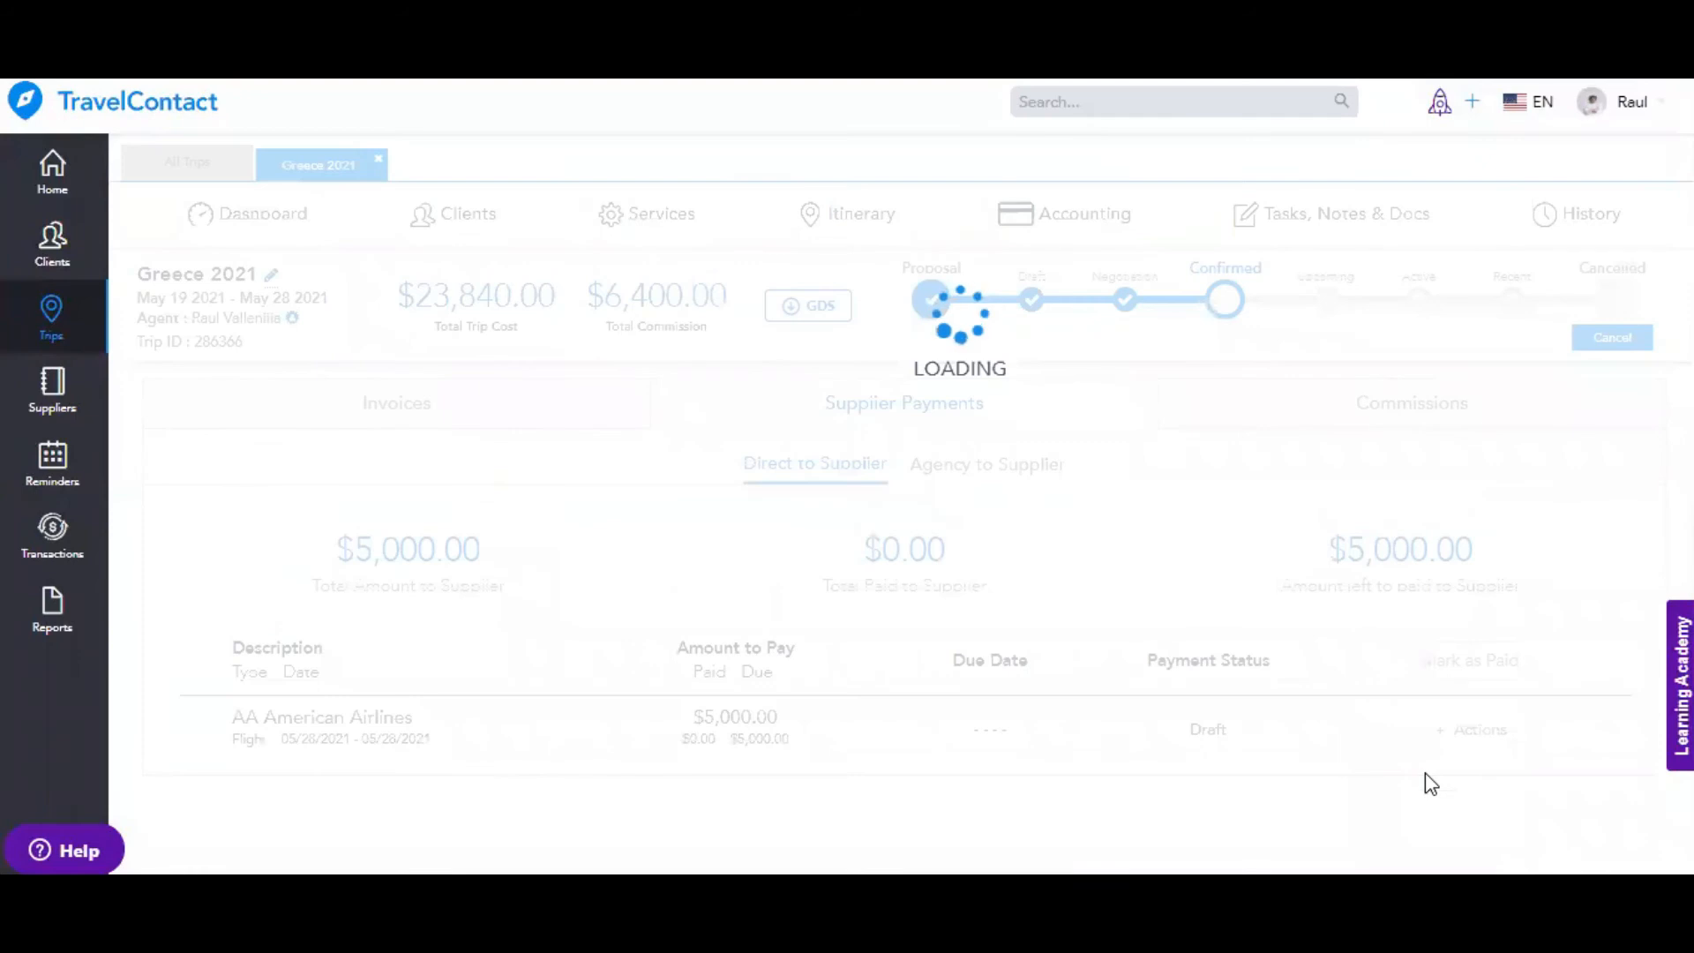
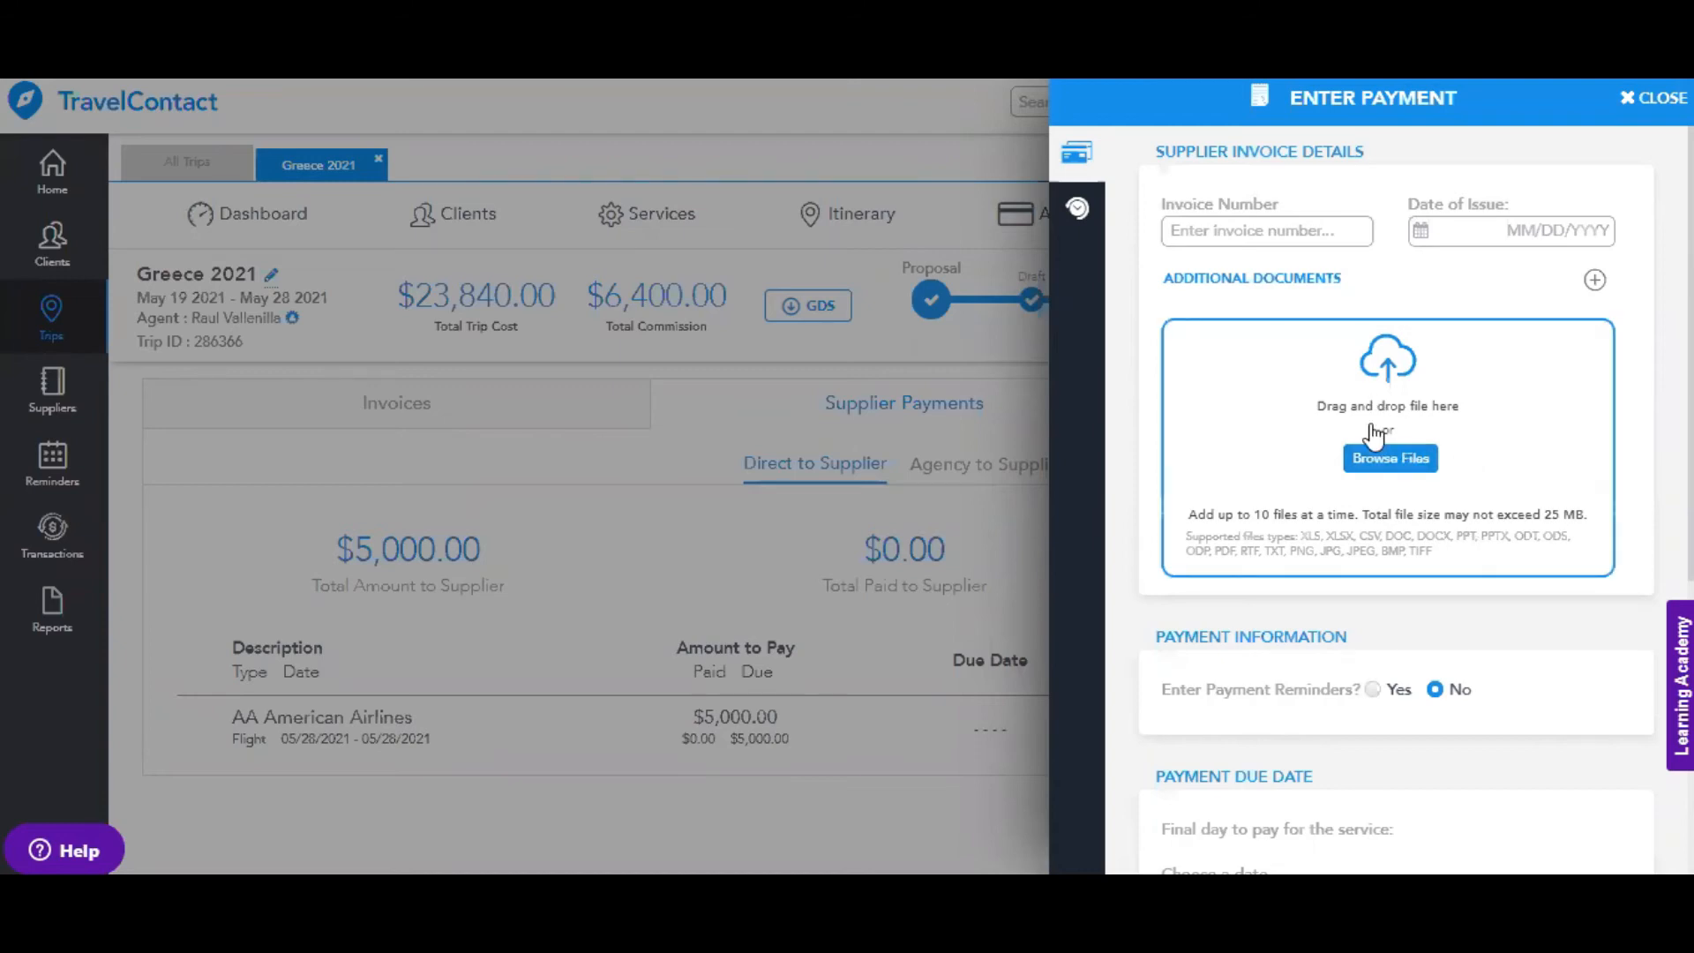
scroll(1403, 738, down, 3)
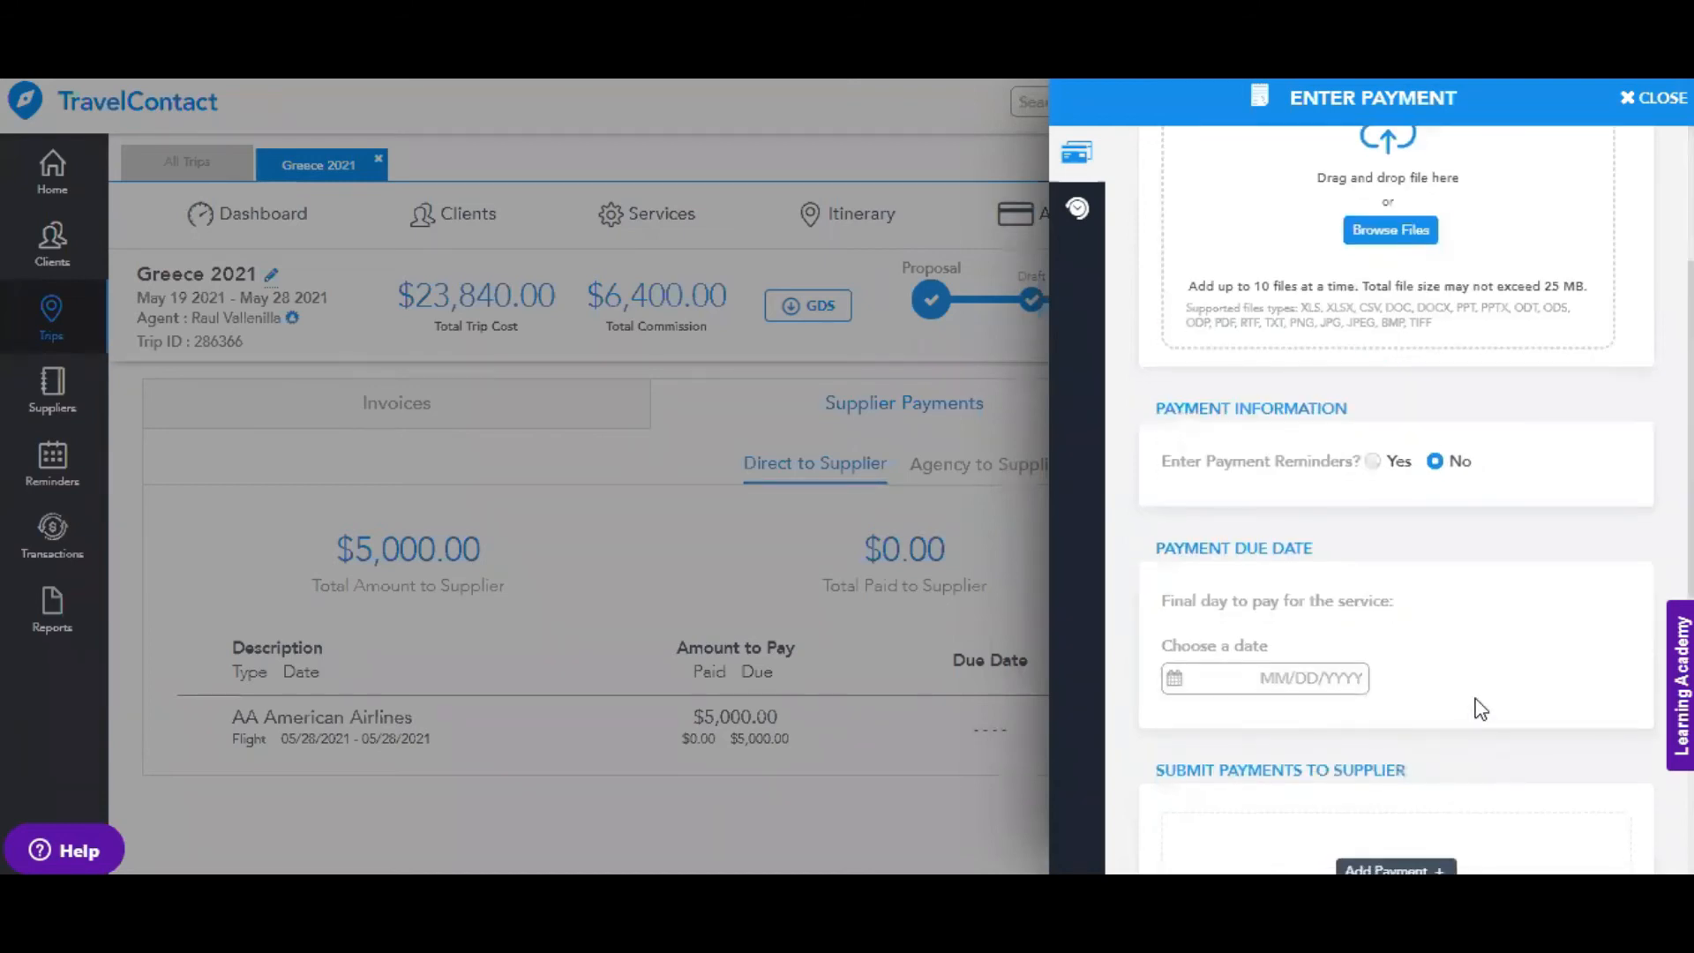
scroll(1480, 709, down, 4)
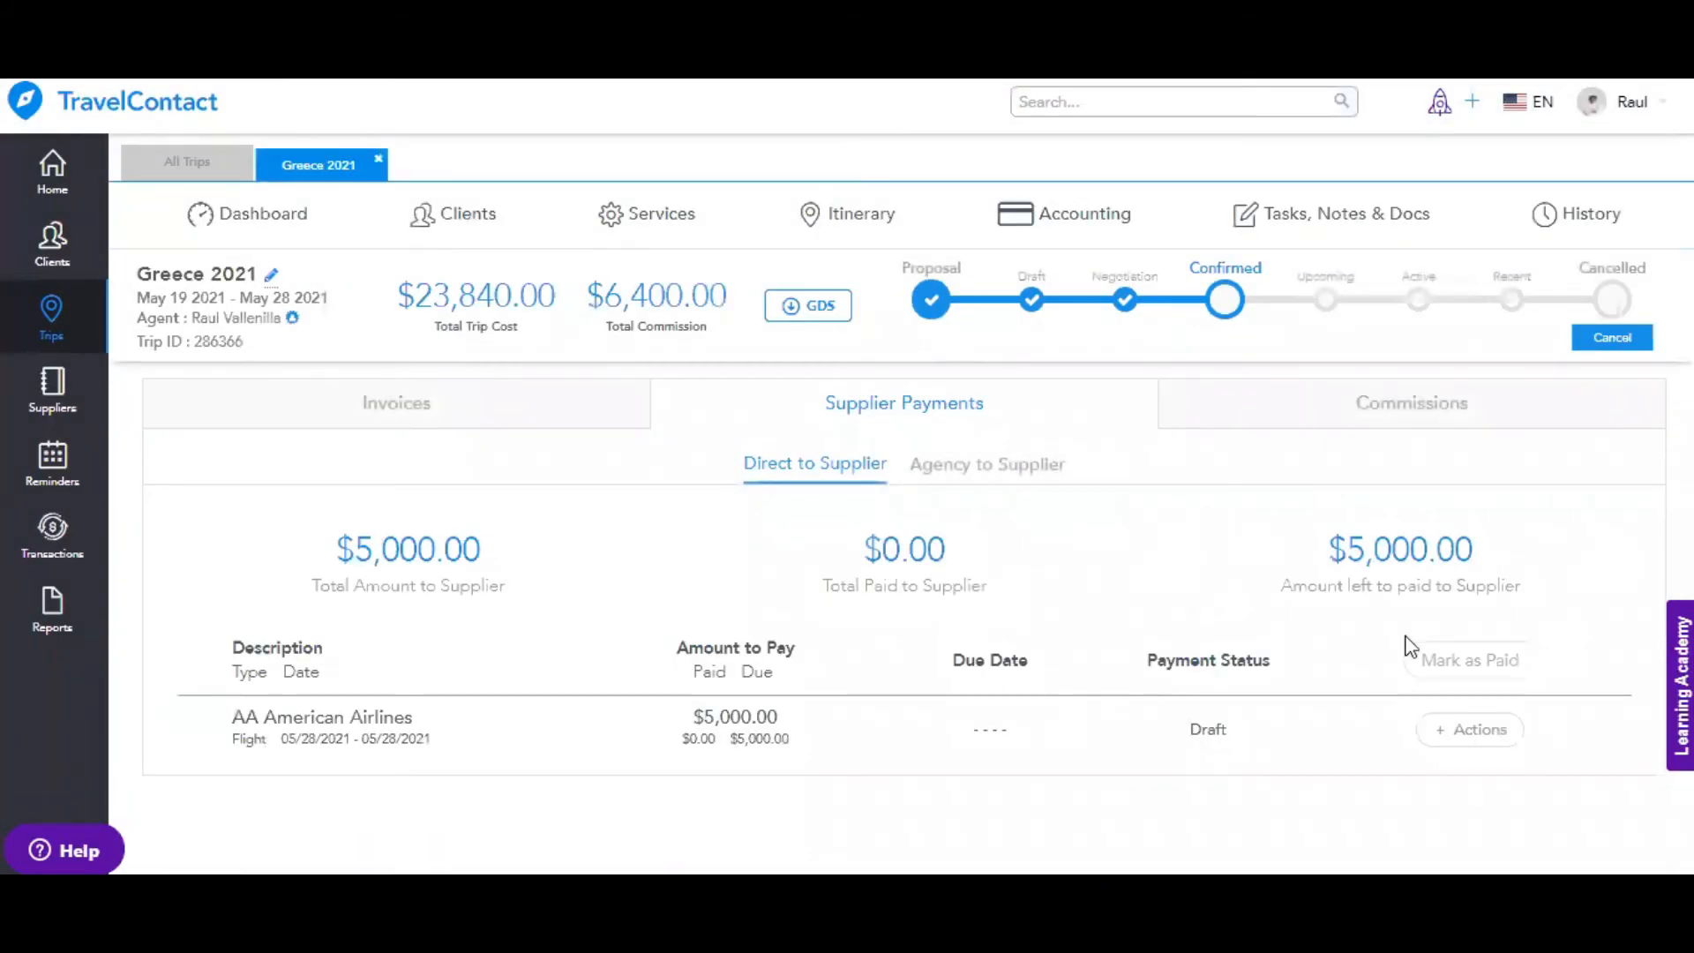
Mark the AA American Airlines flight's direct-to-supplier payment as paid
click(1467, 731)
scroll(1464, 777, down, 1)
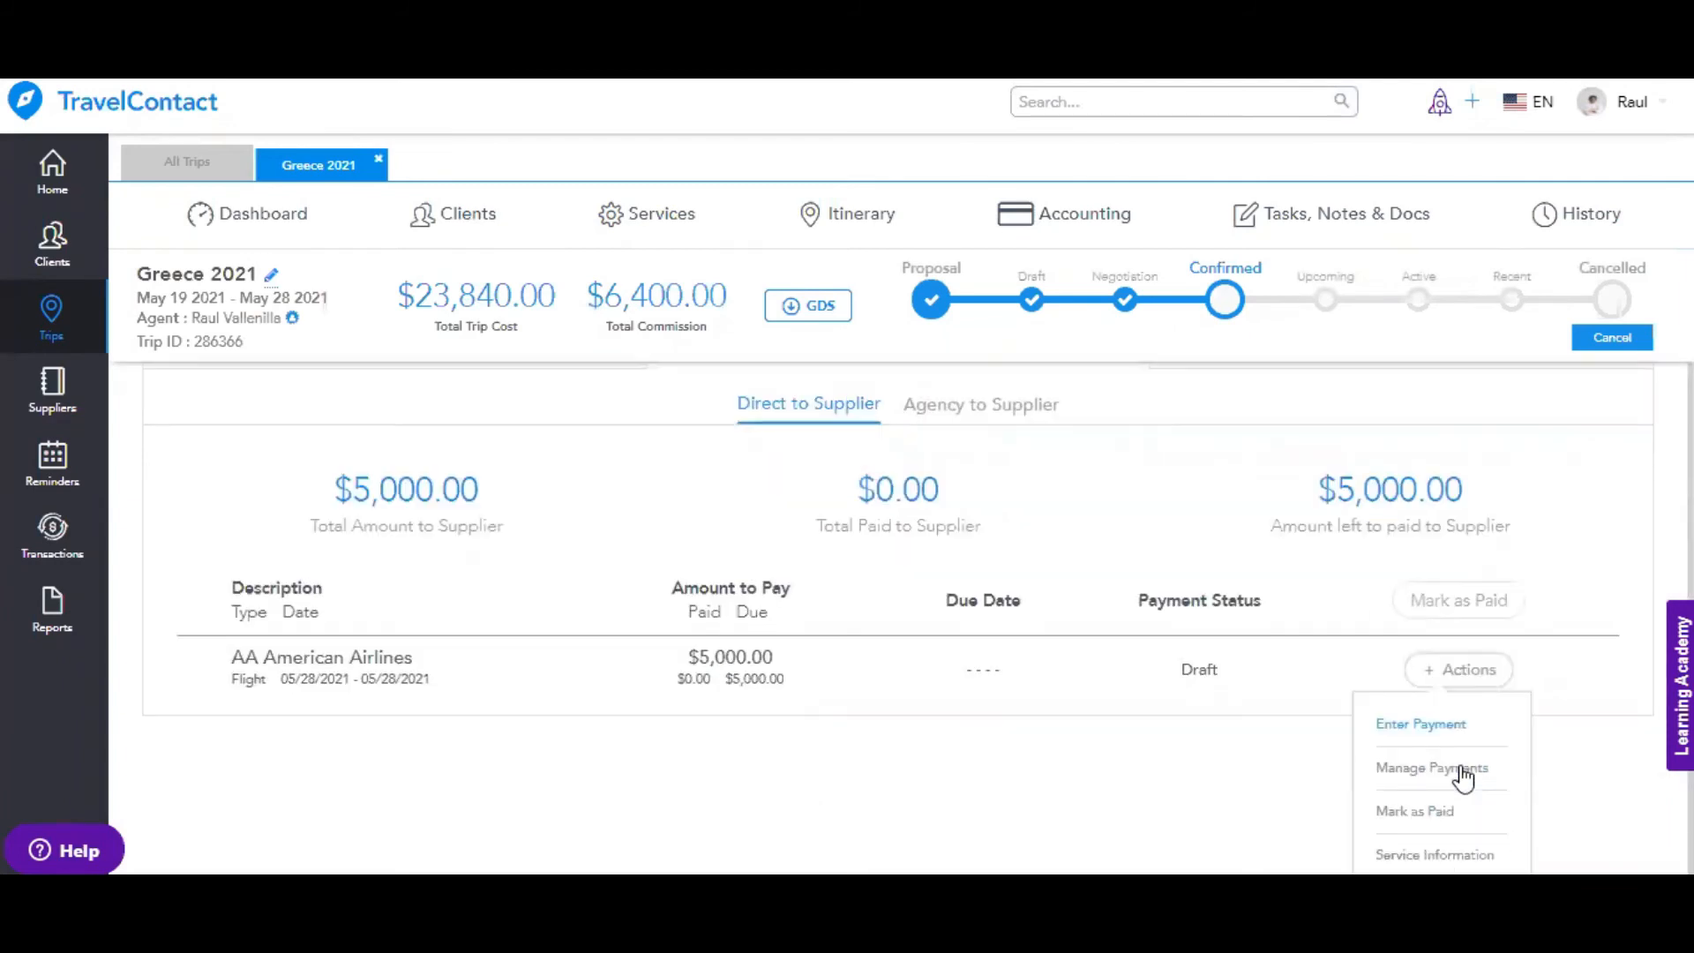
click(1416, 811)
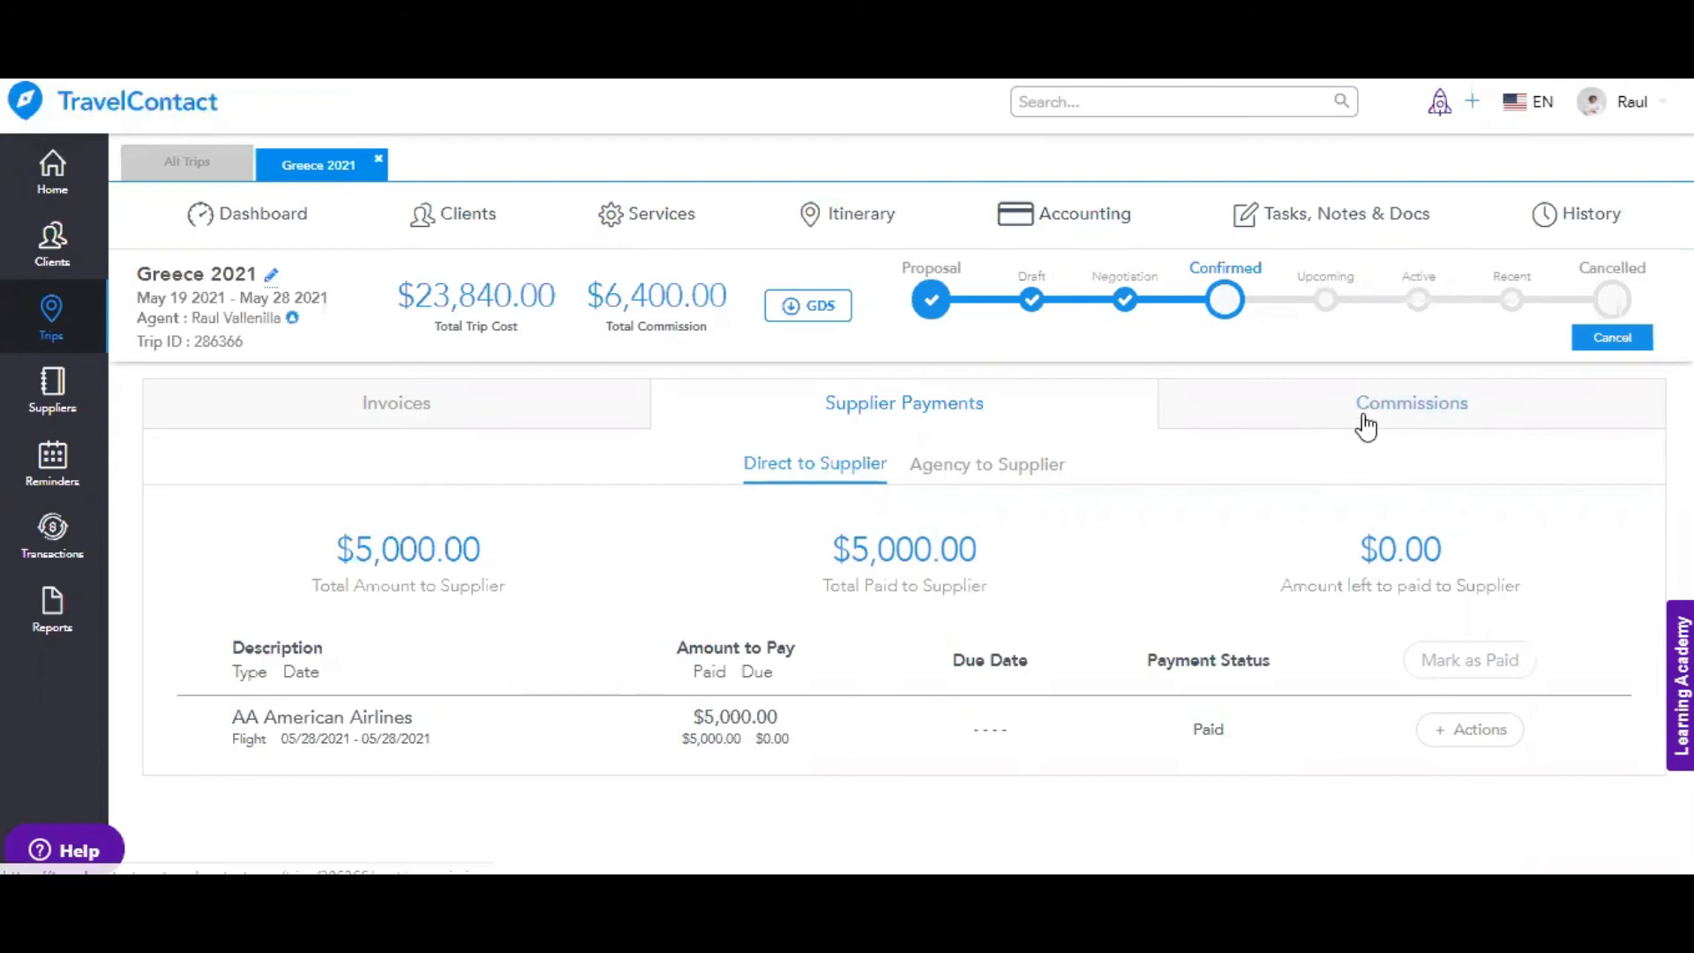
Review the trip's commissions for the flight and lodging services, including the received, due and agent commission amounts
click(1366, 423)
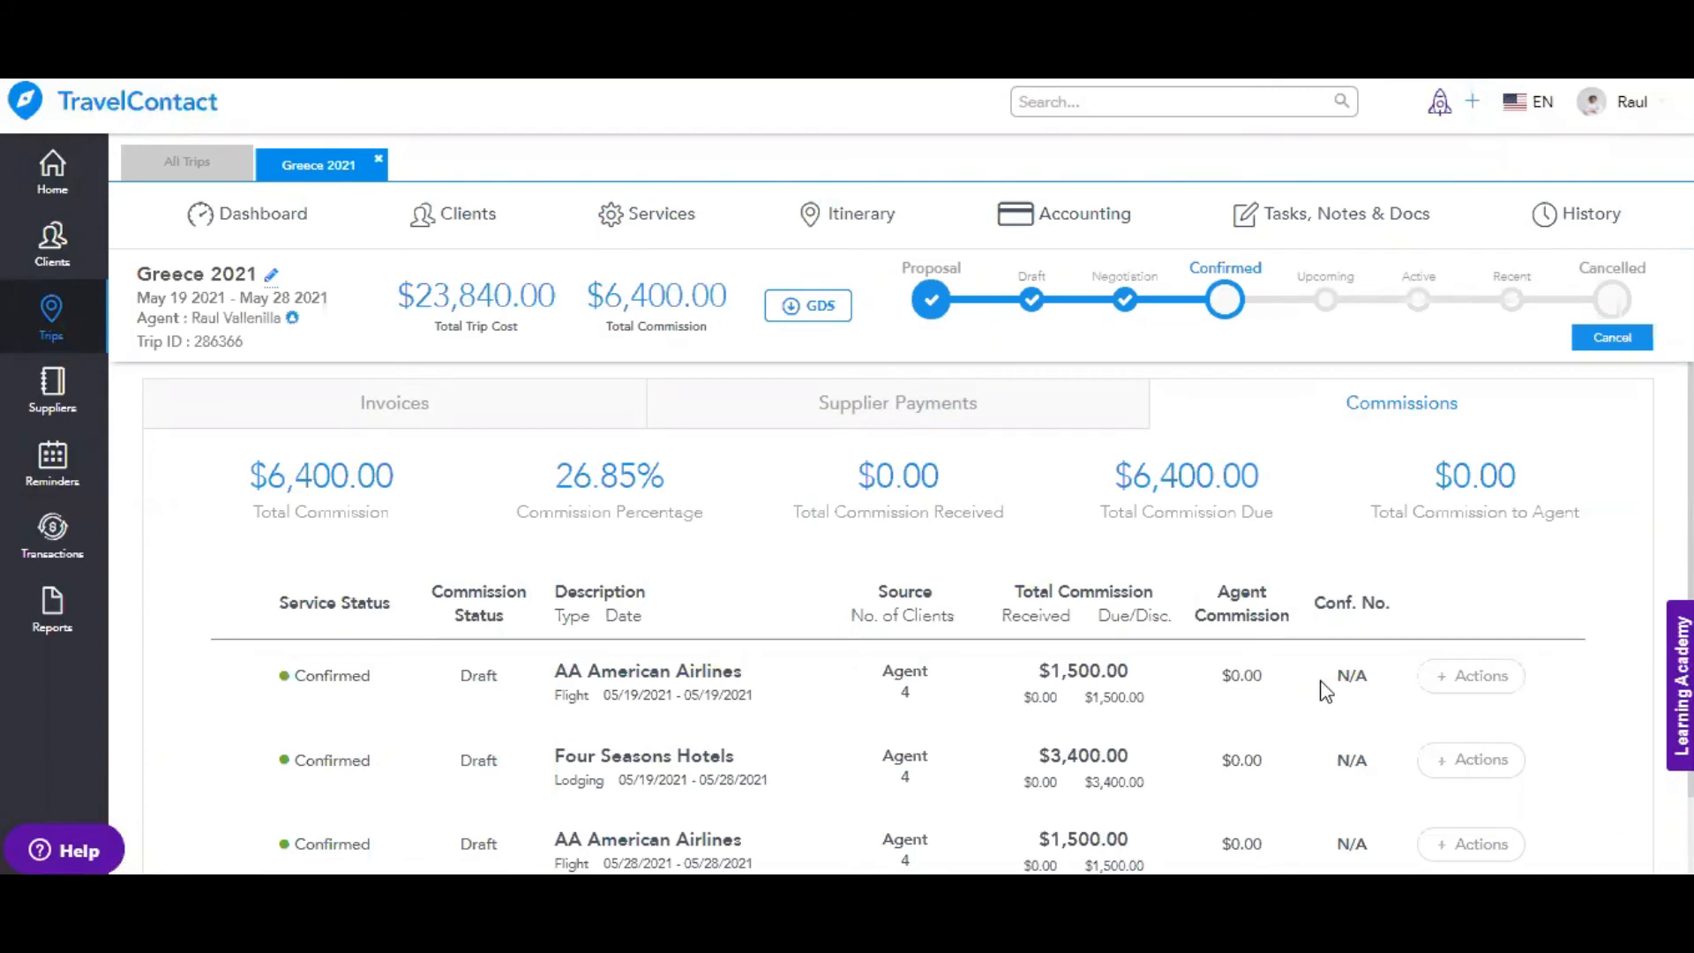
scroll(1326, 691, down, 1)
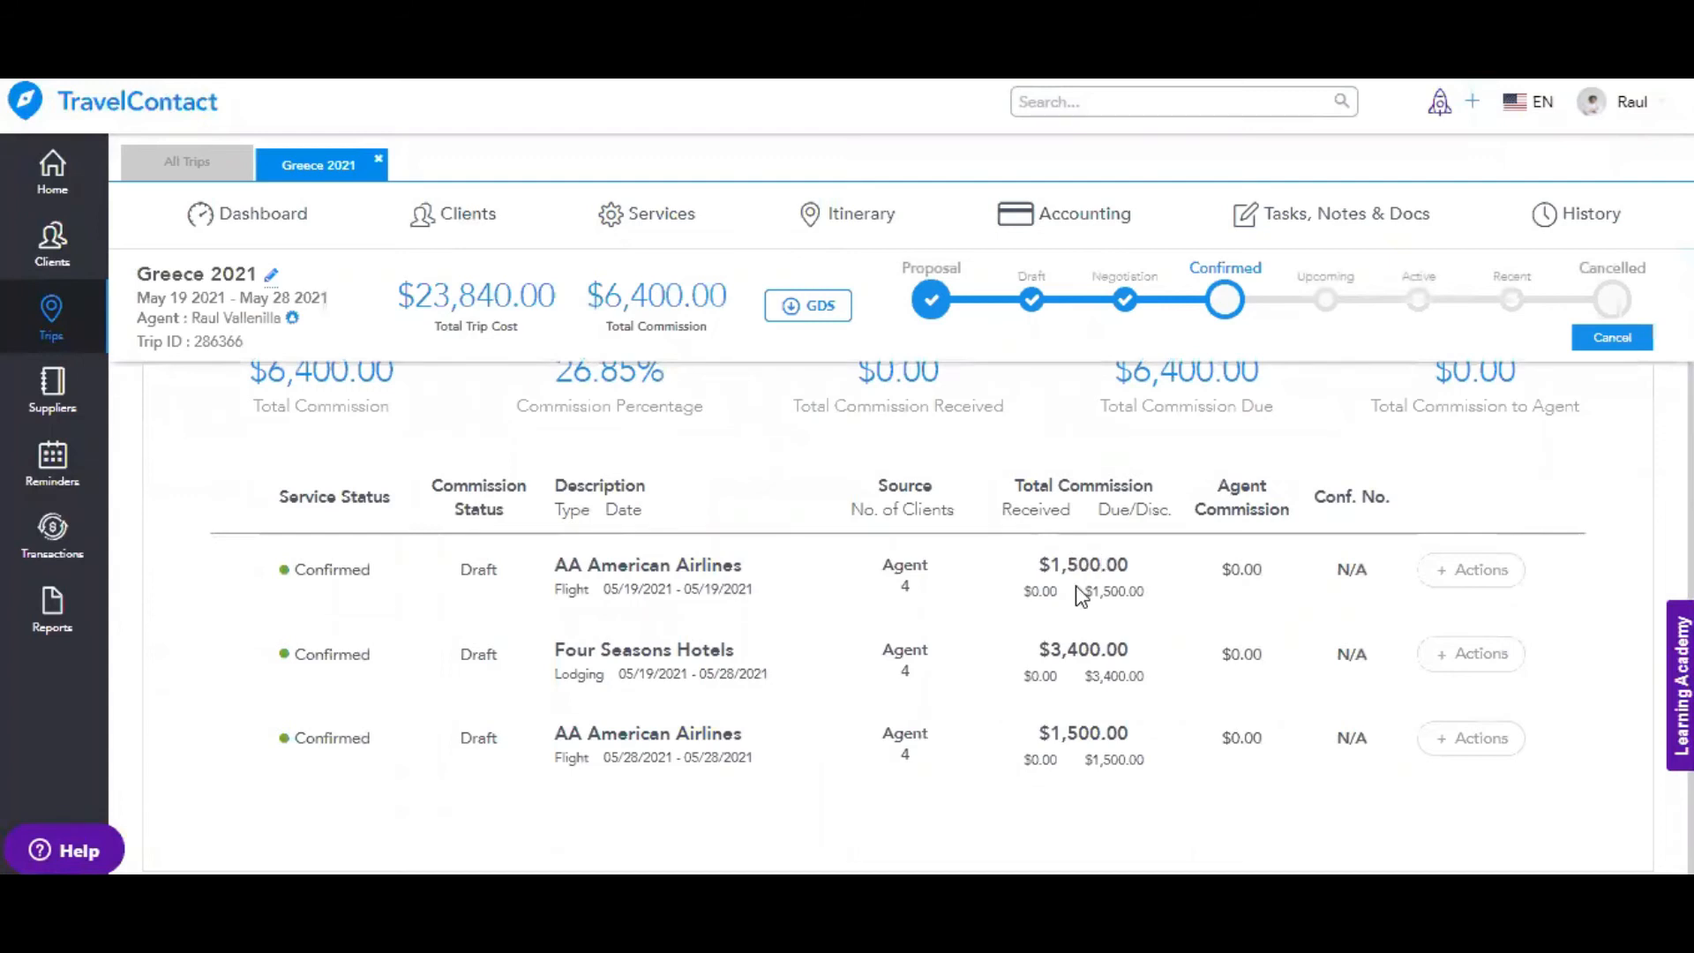
scroll(1081, 597, up, 1)
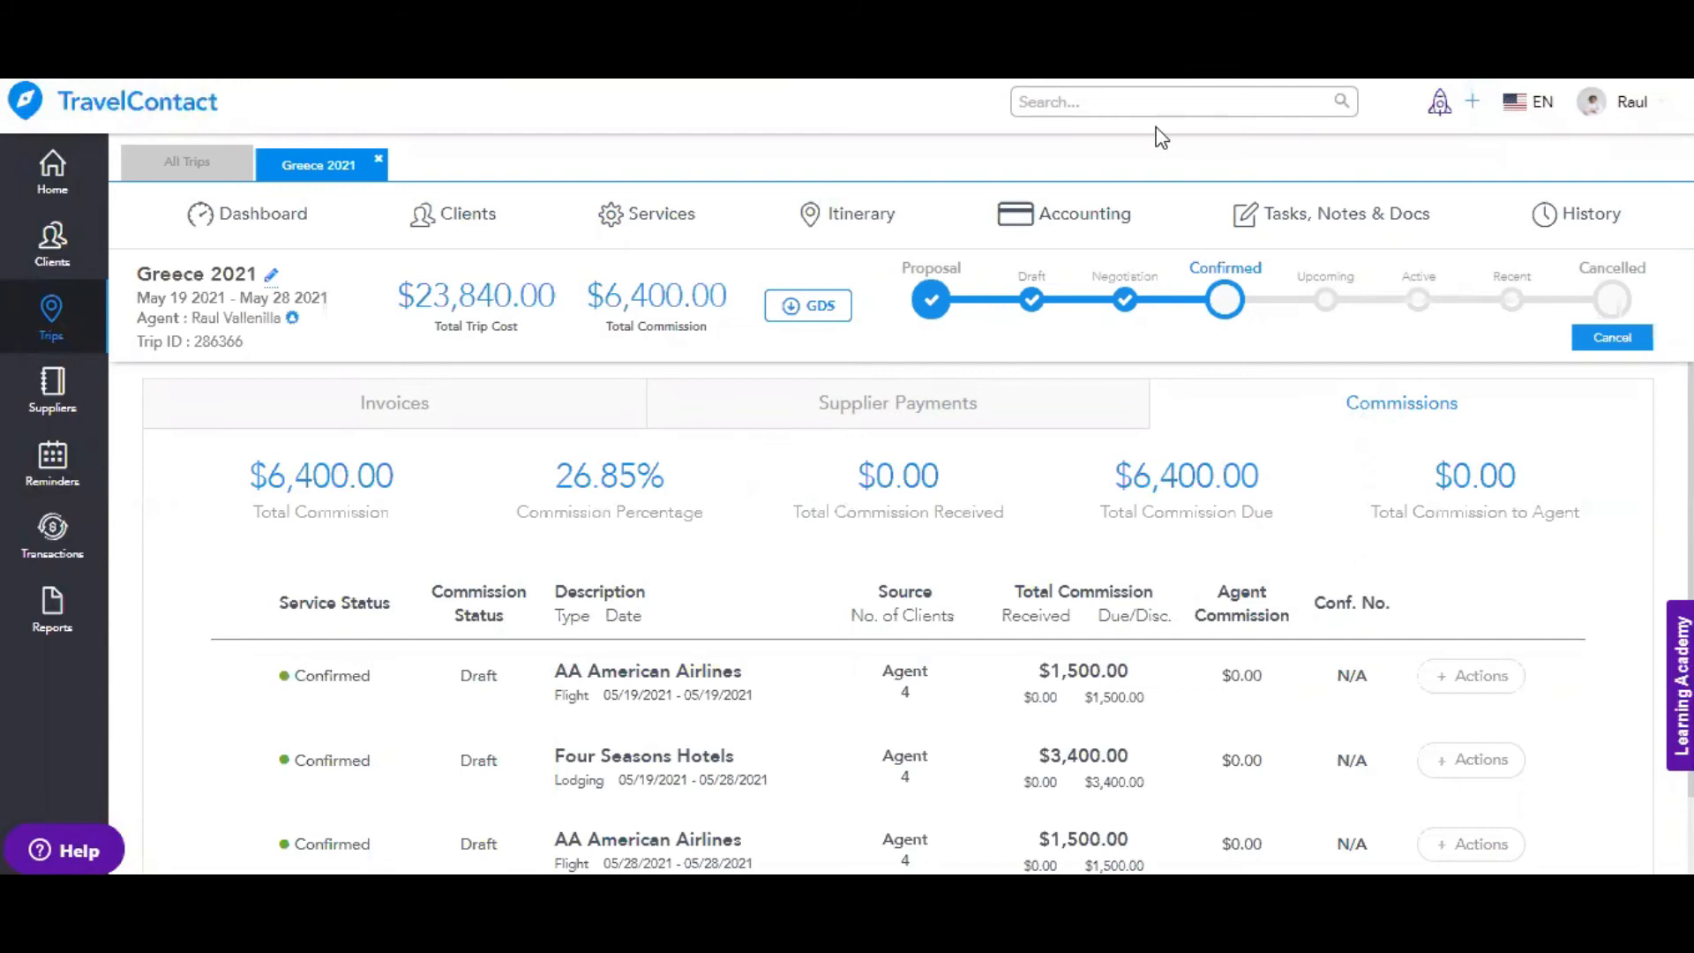
Review the Greece 2021 trip's tasks and notes area and its history of service and status changes
click(1299, 226)
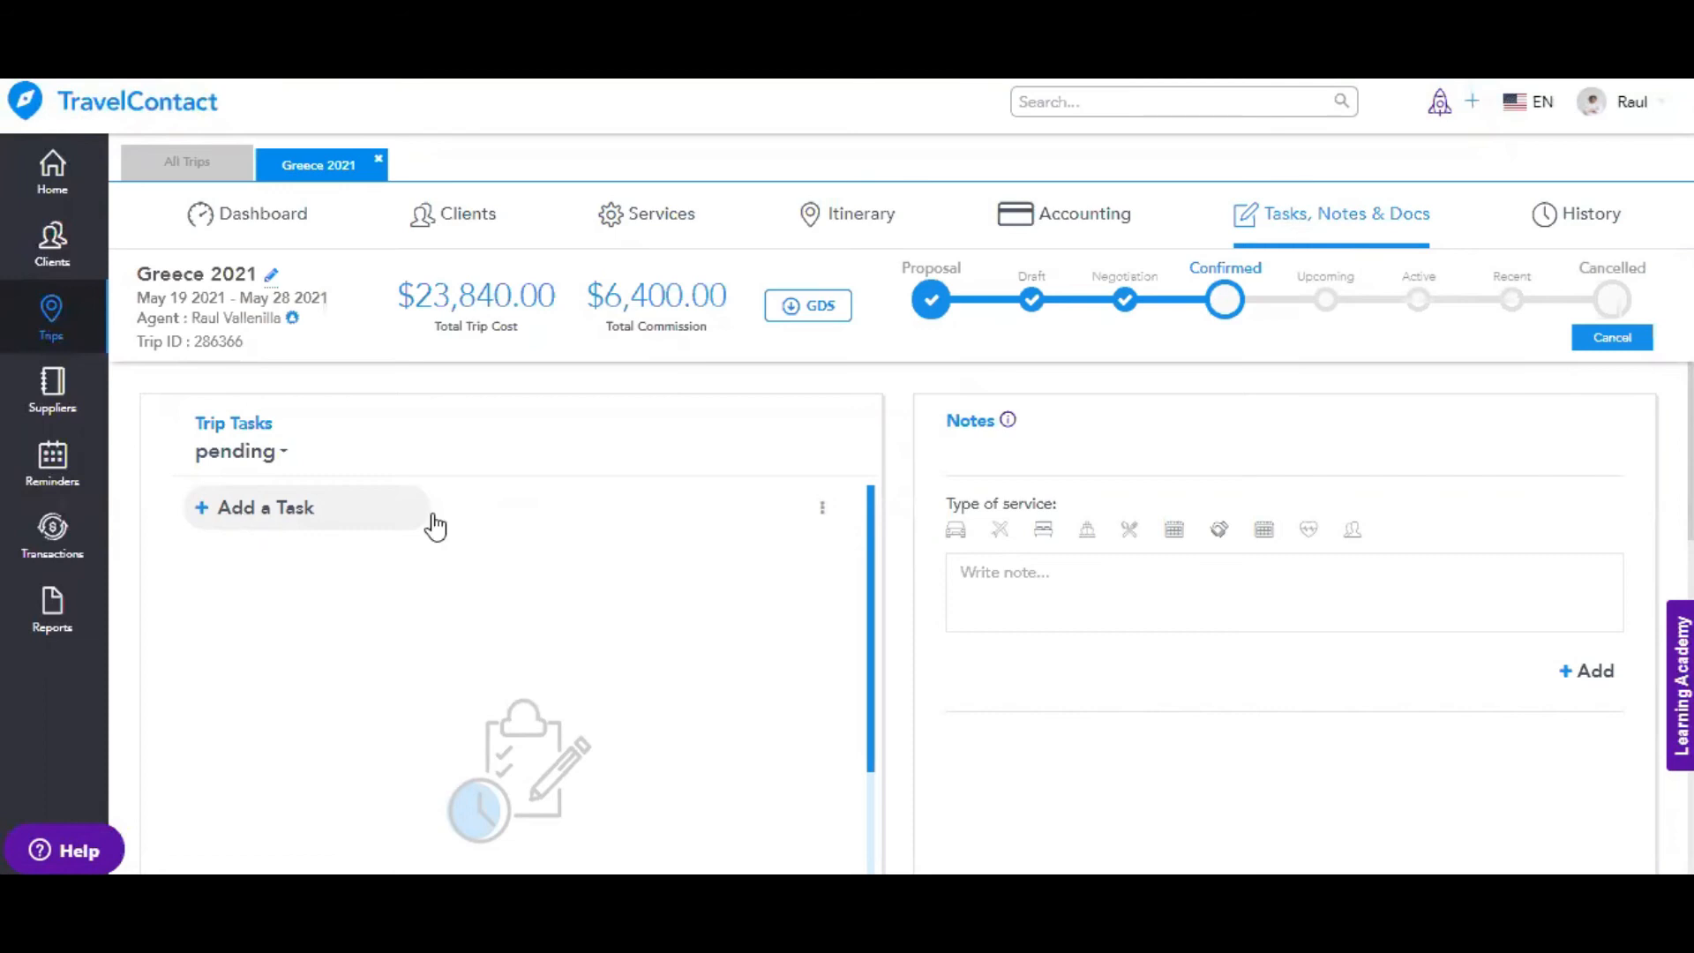
click(1070, 588)
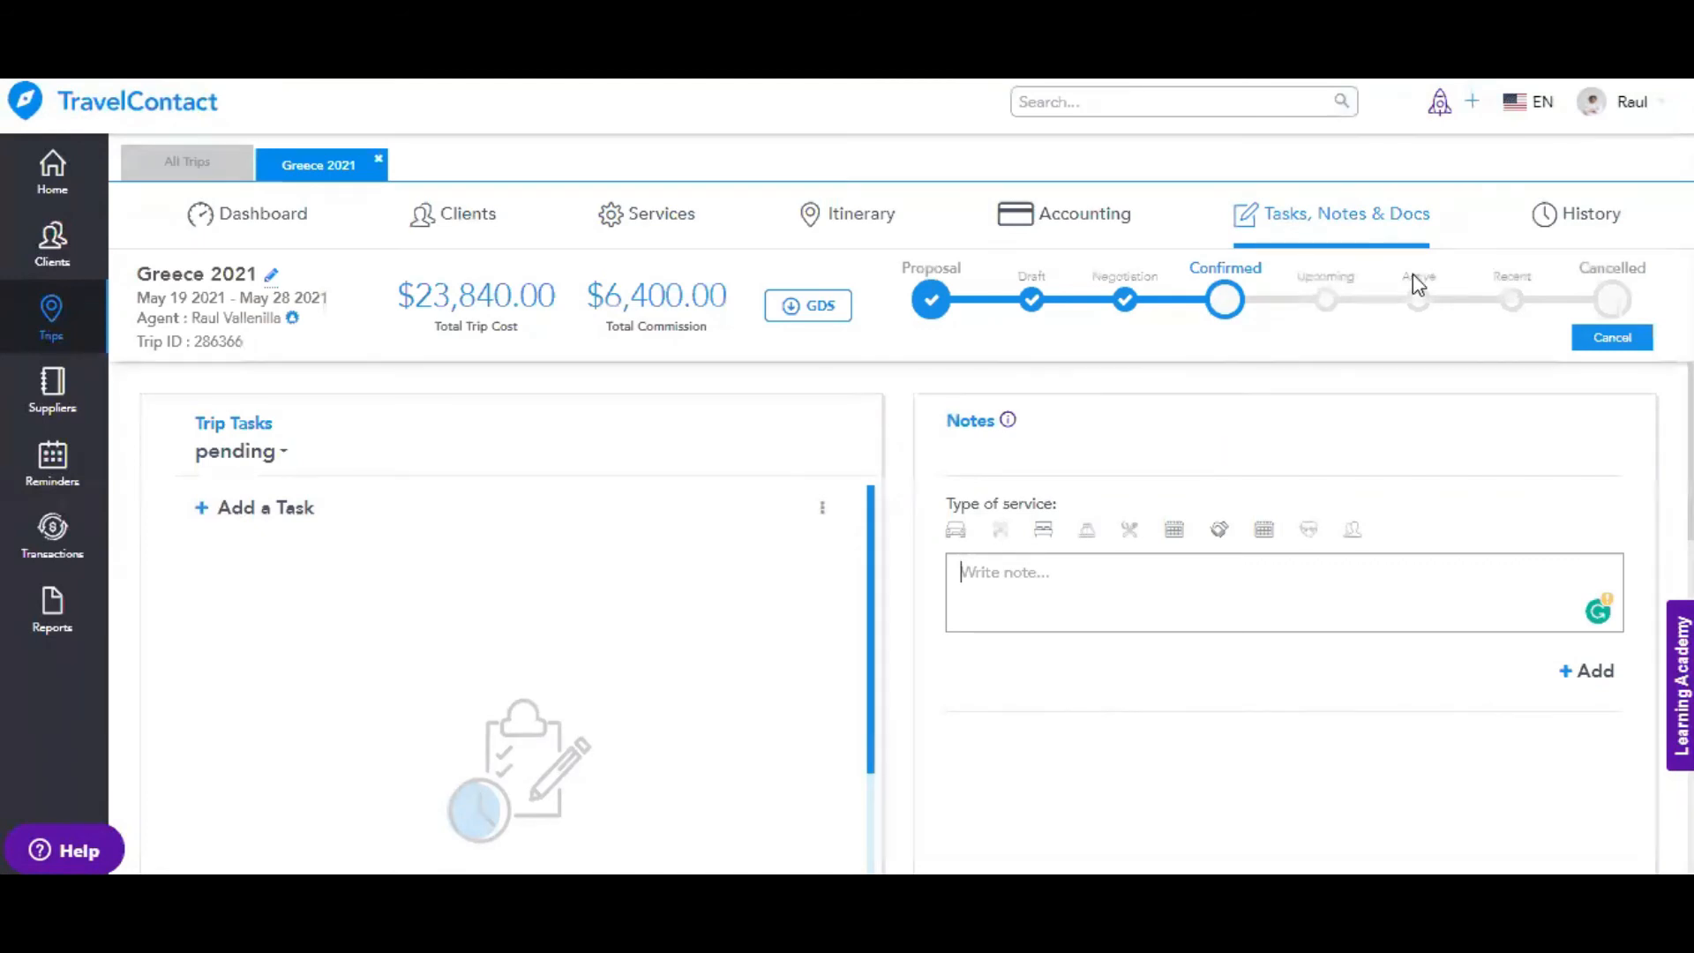
click(1580, 240)
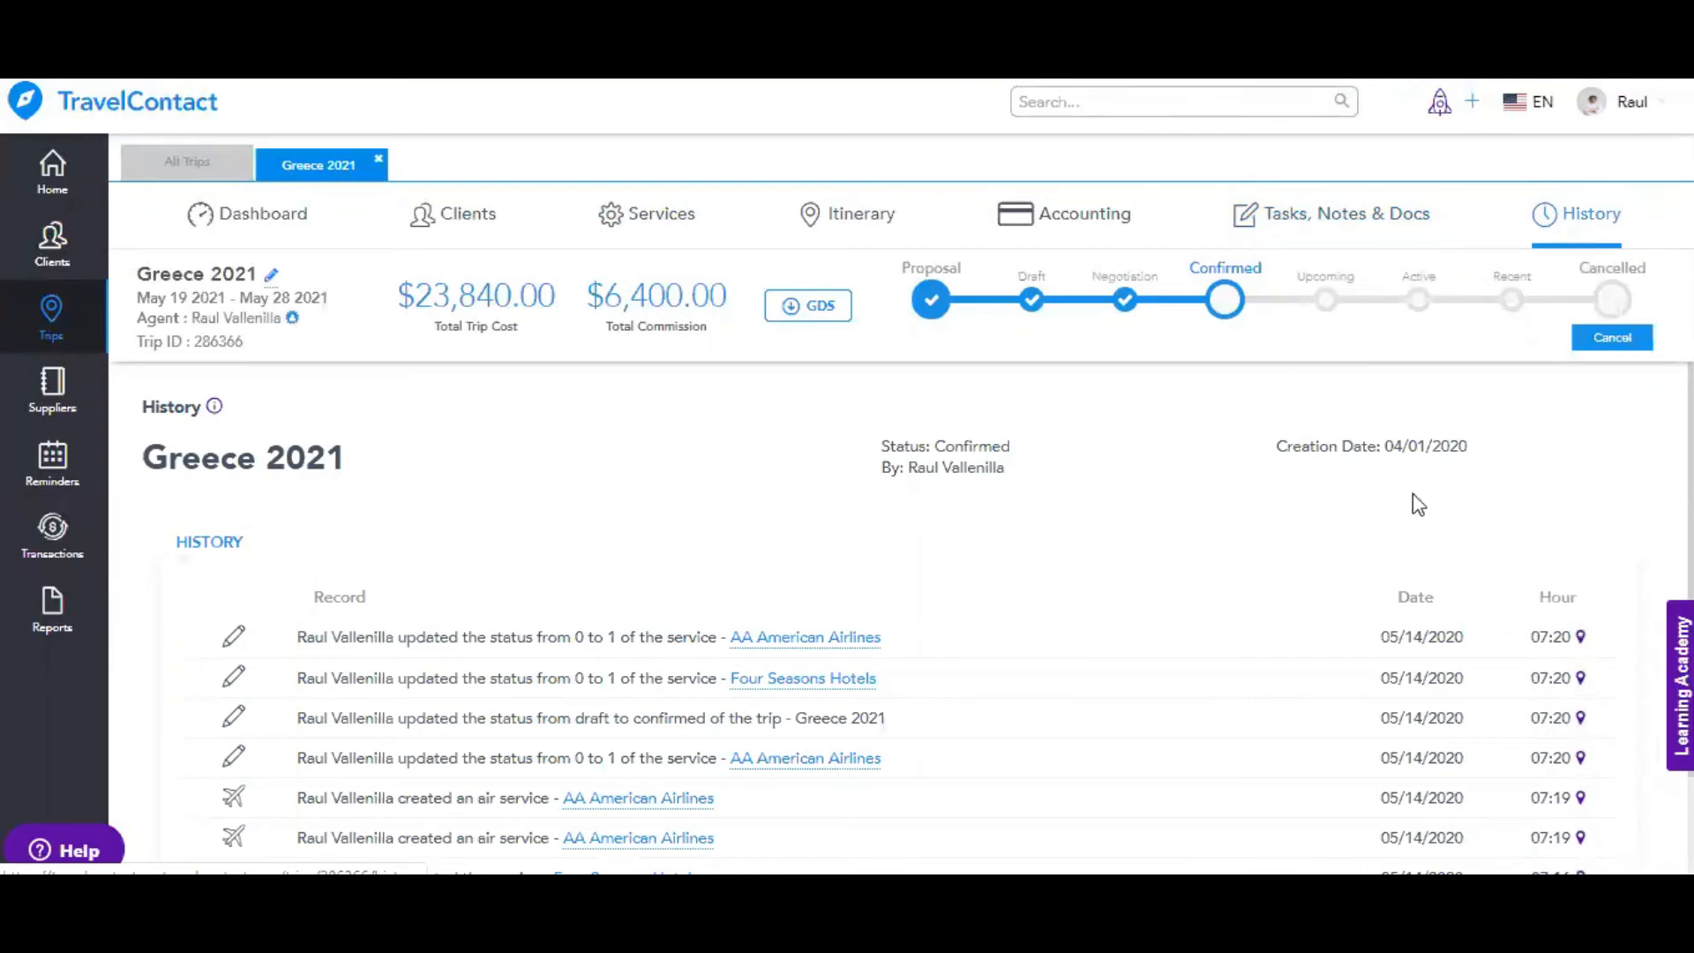
scroll(1123, 565, down, 1)
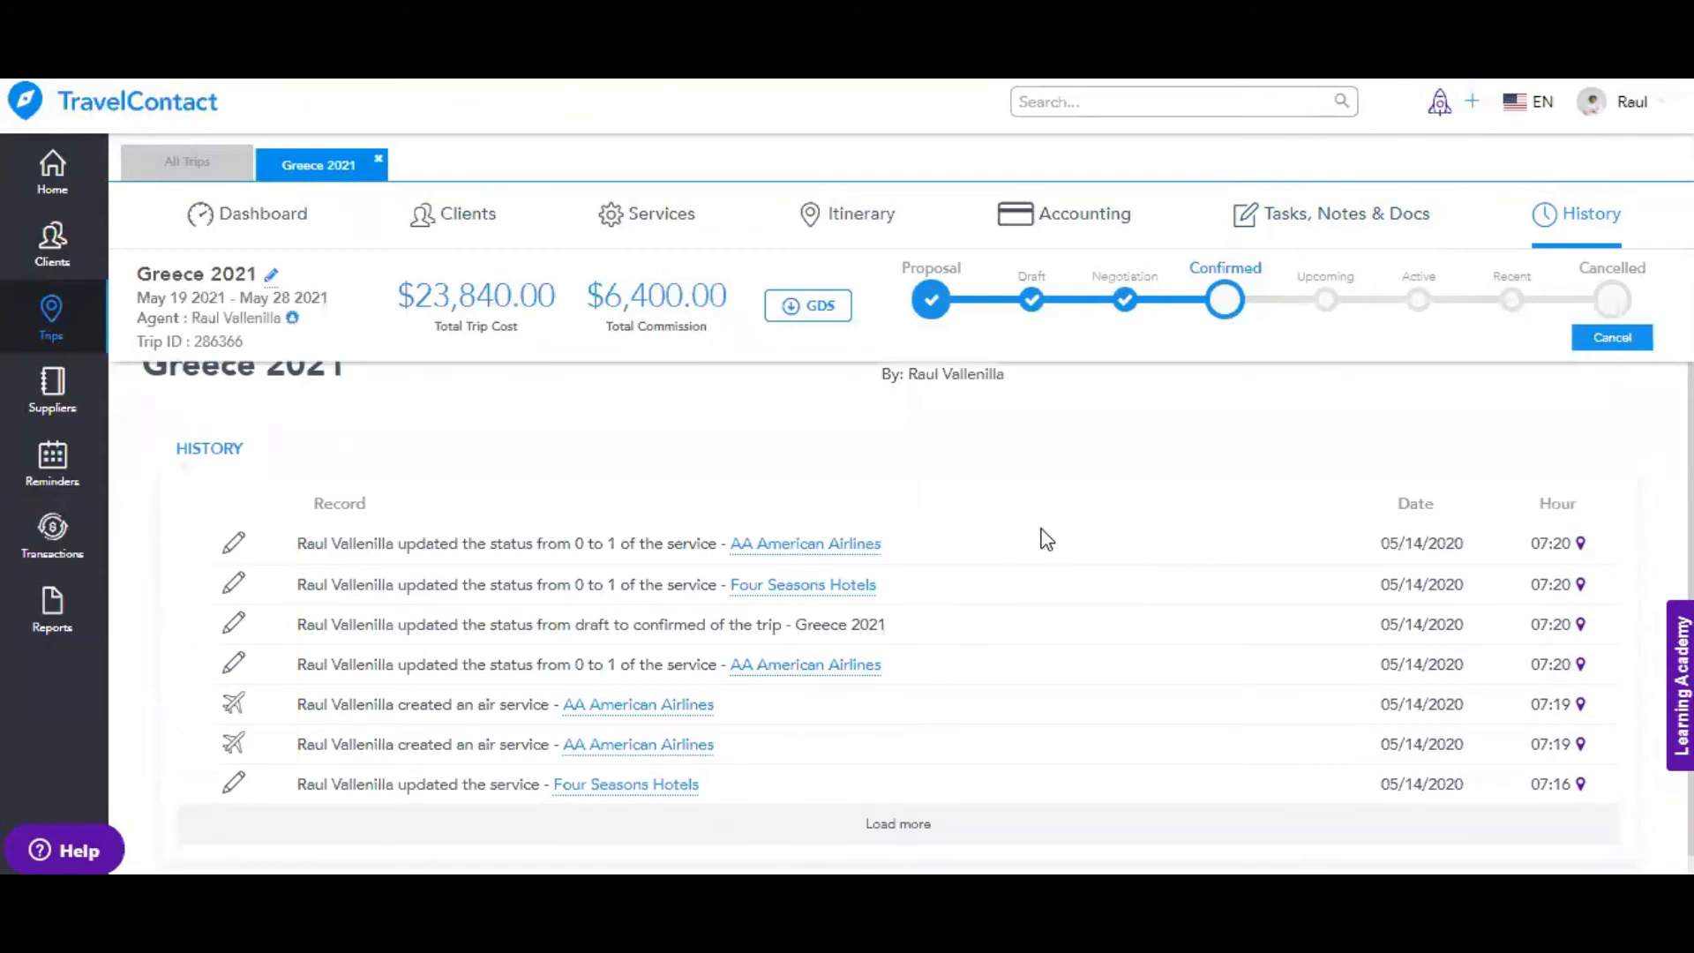
scroll(1225, 524, down, 1)
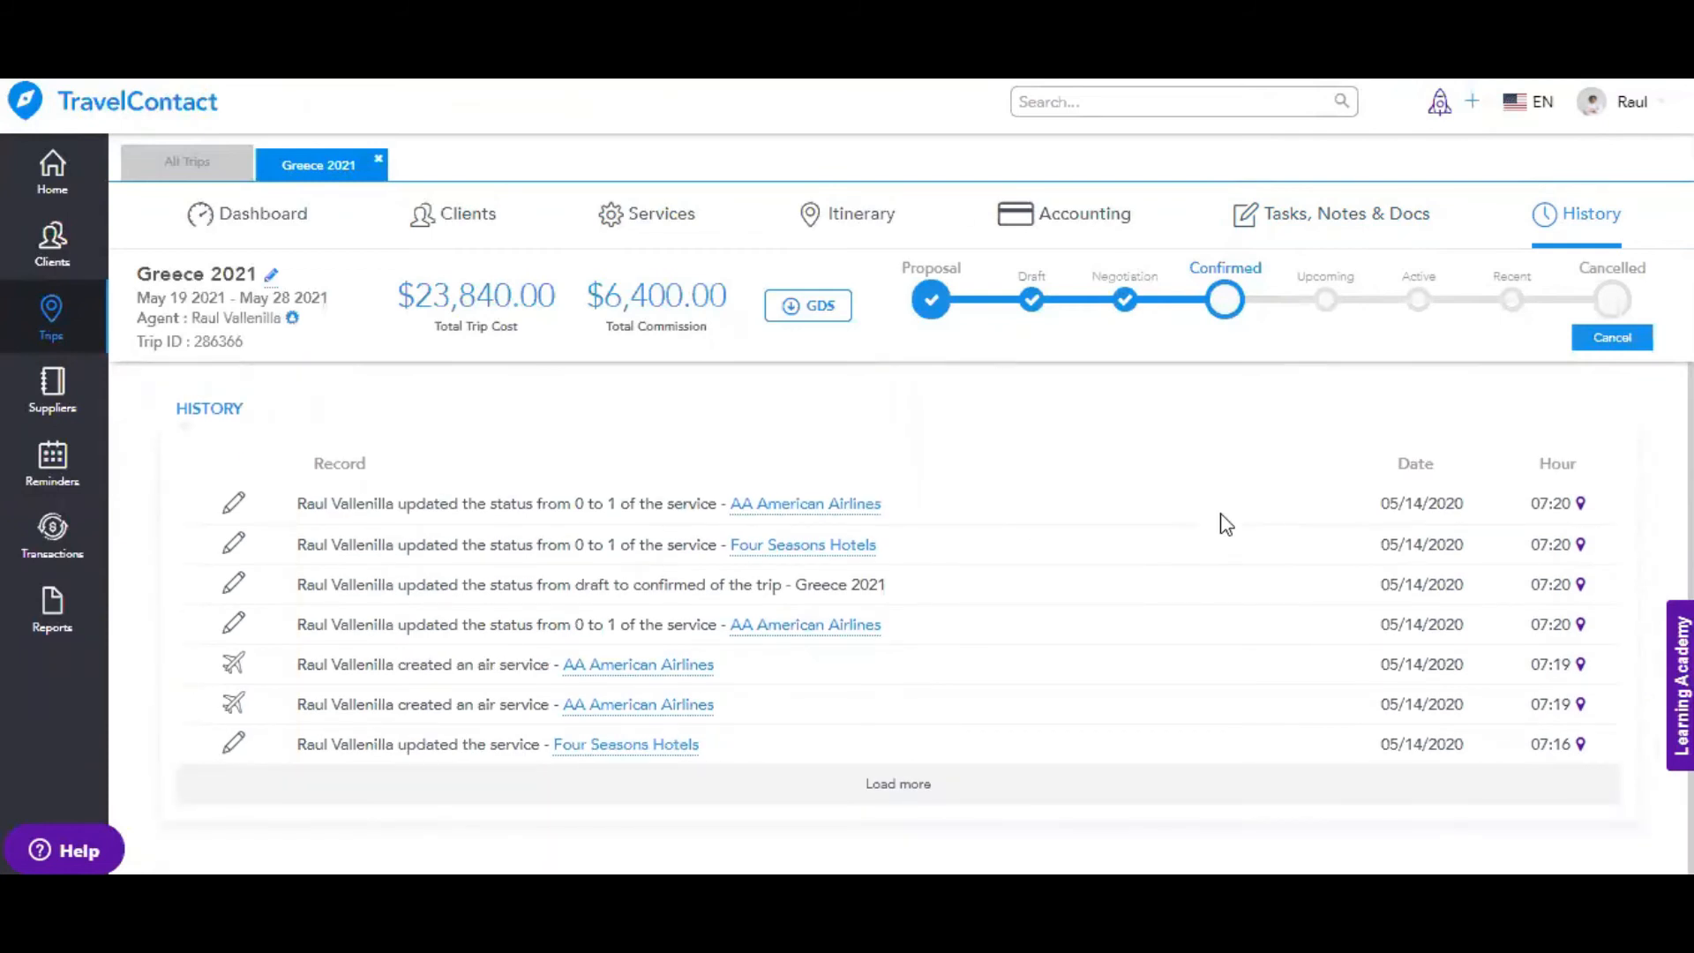
scroll(1226, 524, up, 2)
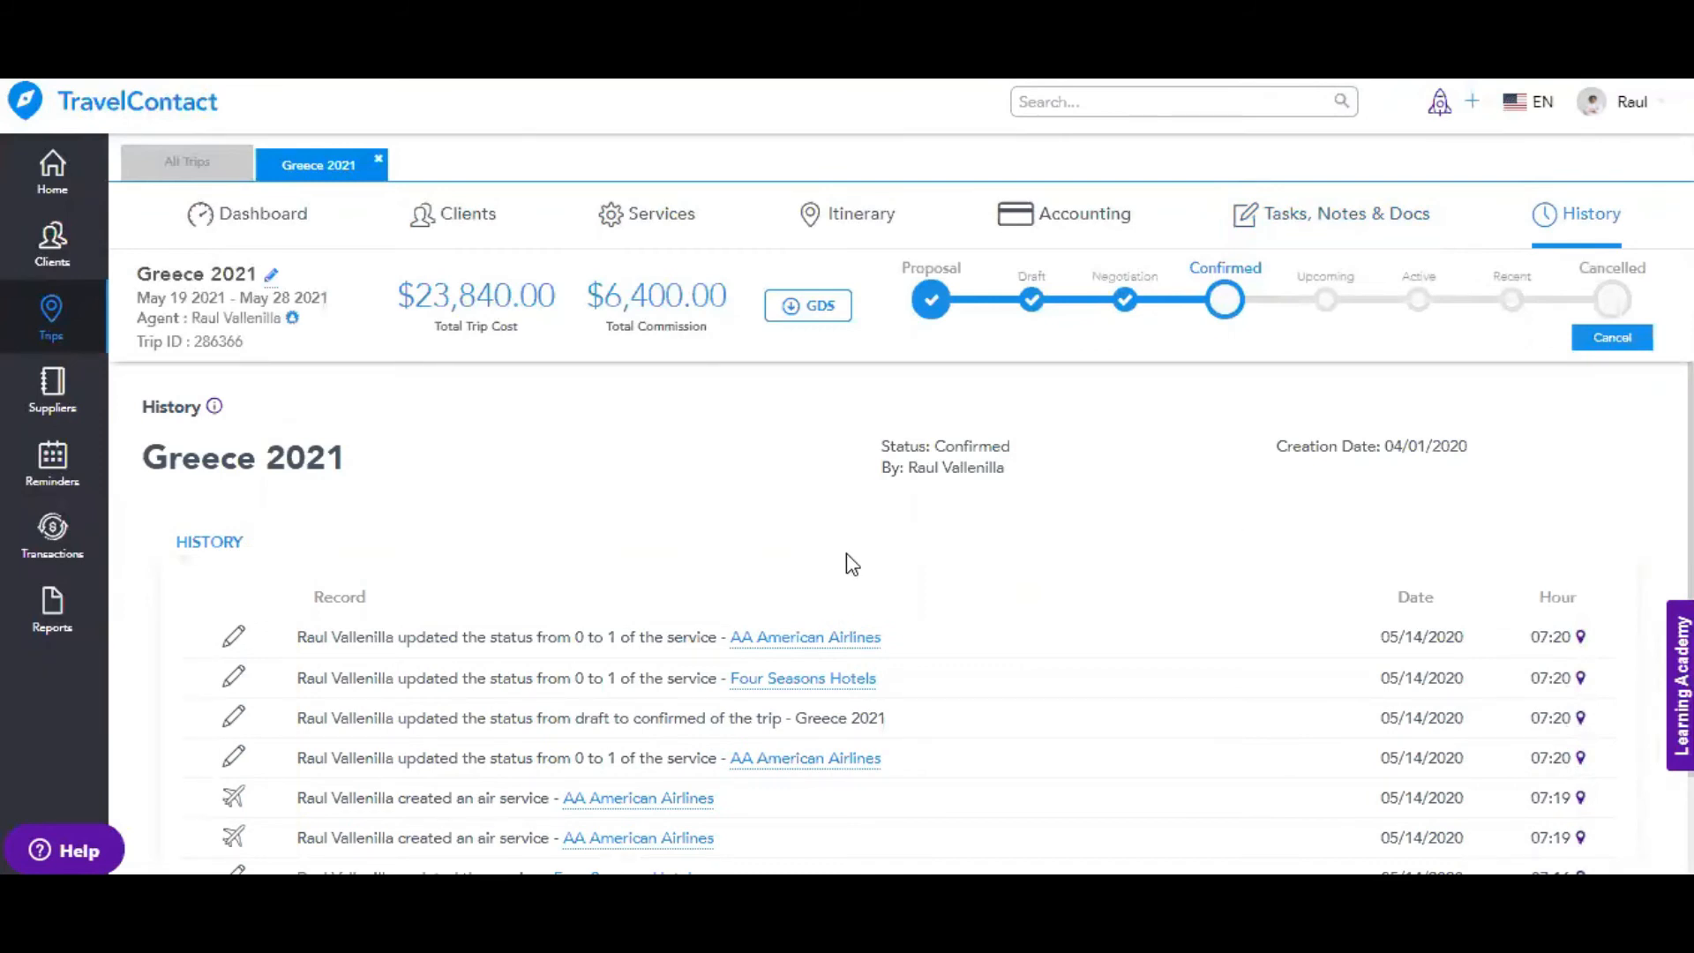
Open the agency-wide transactions and look through the services report's trips, suppliers, dates and service statuses
click(53, 538)
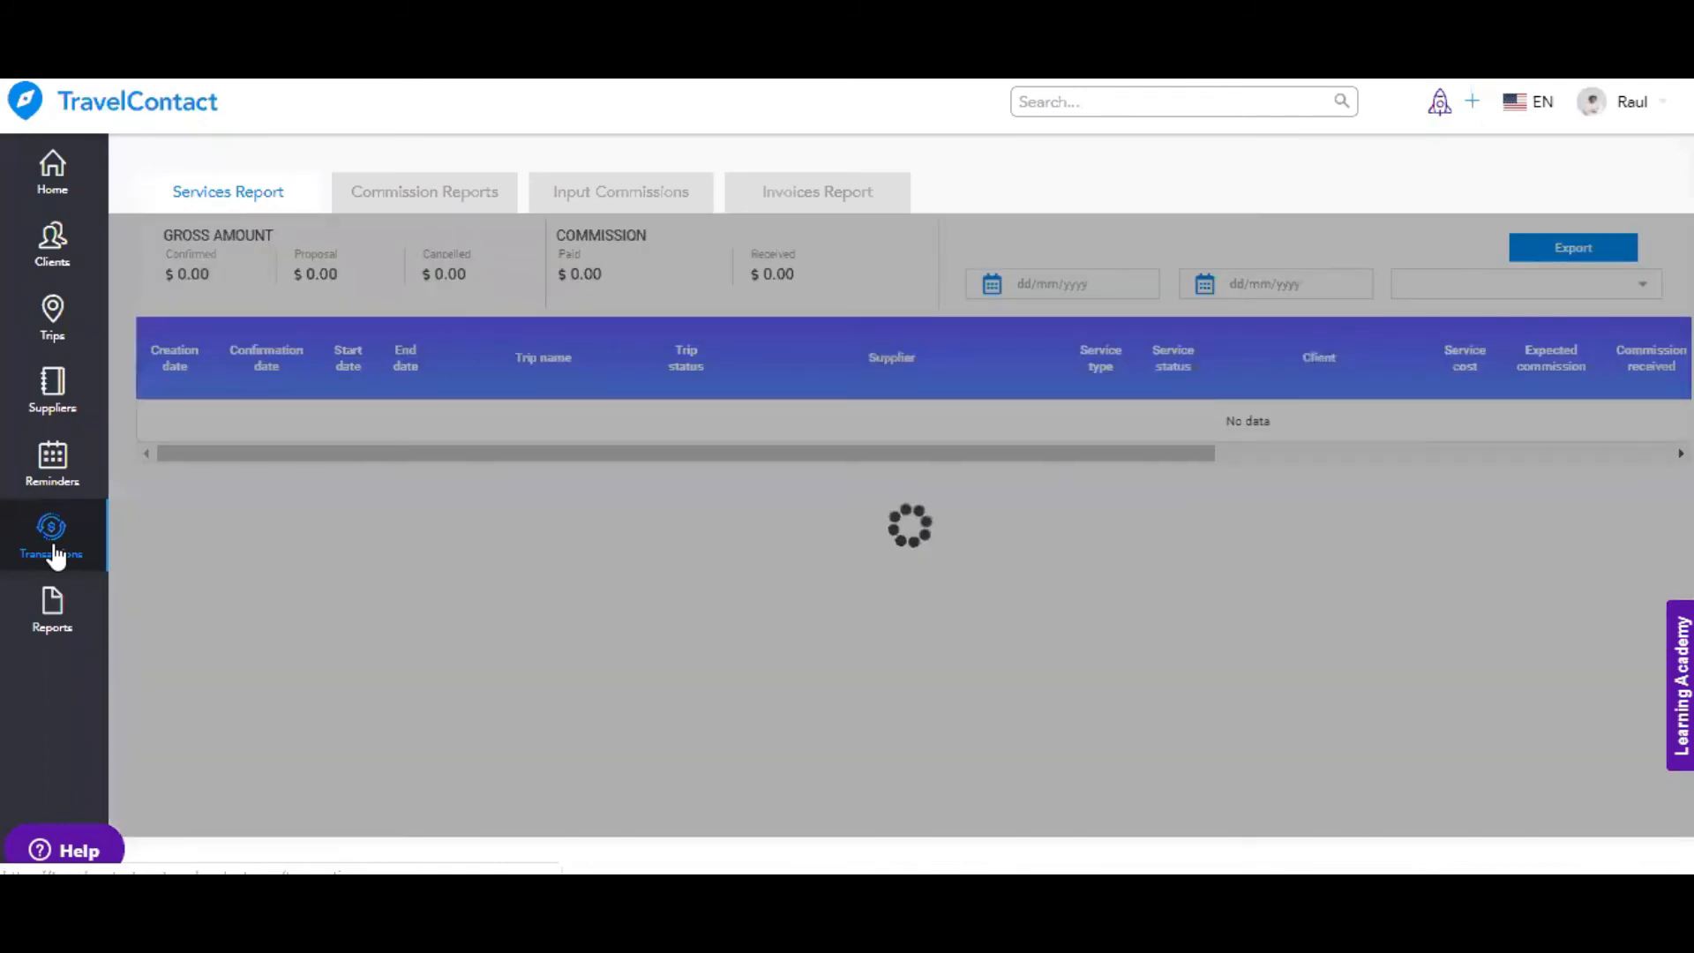
click(368, 165)
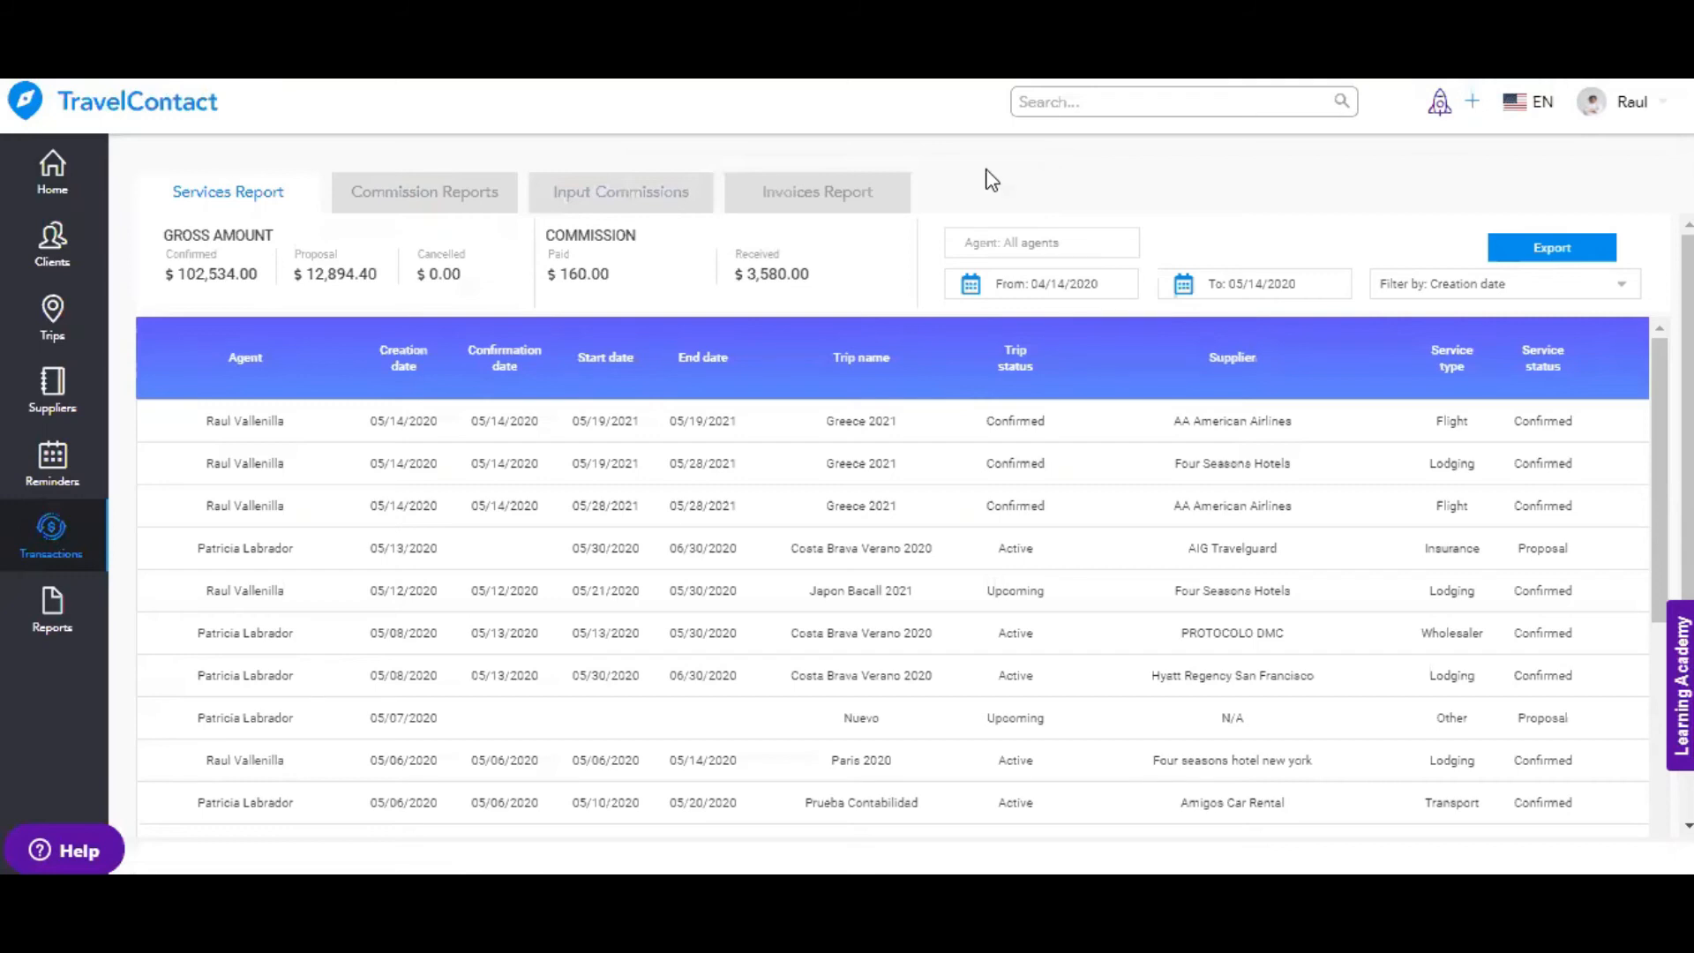
click(806, 188)
scroll(341, 547, down, 10)
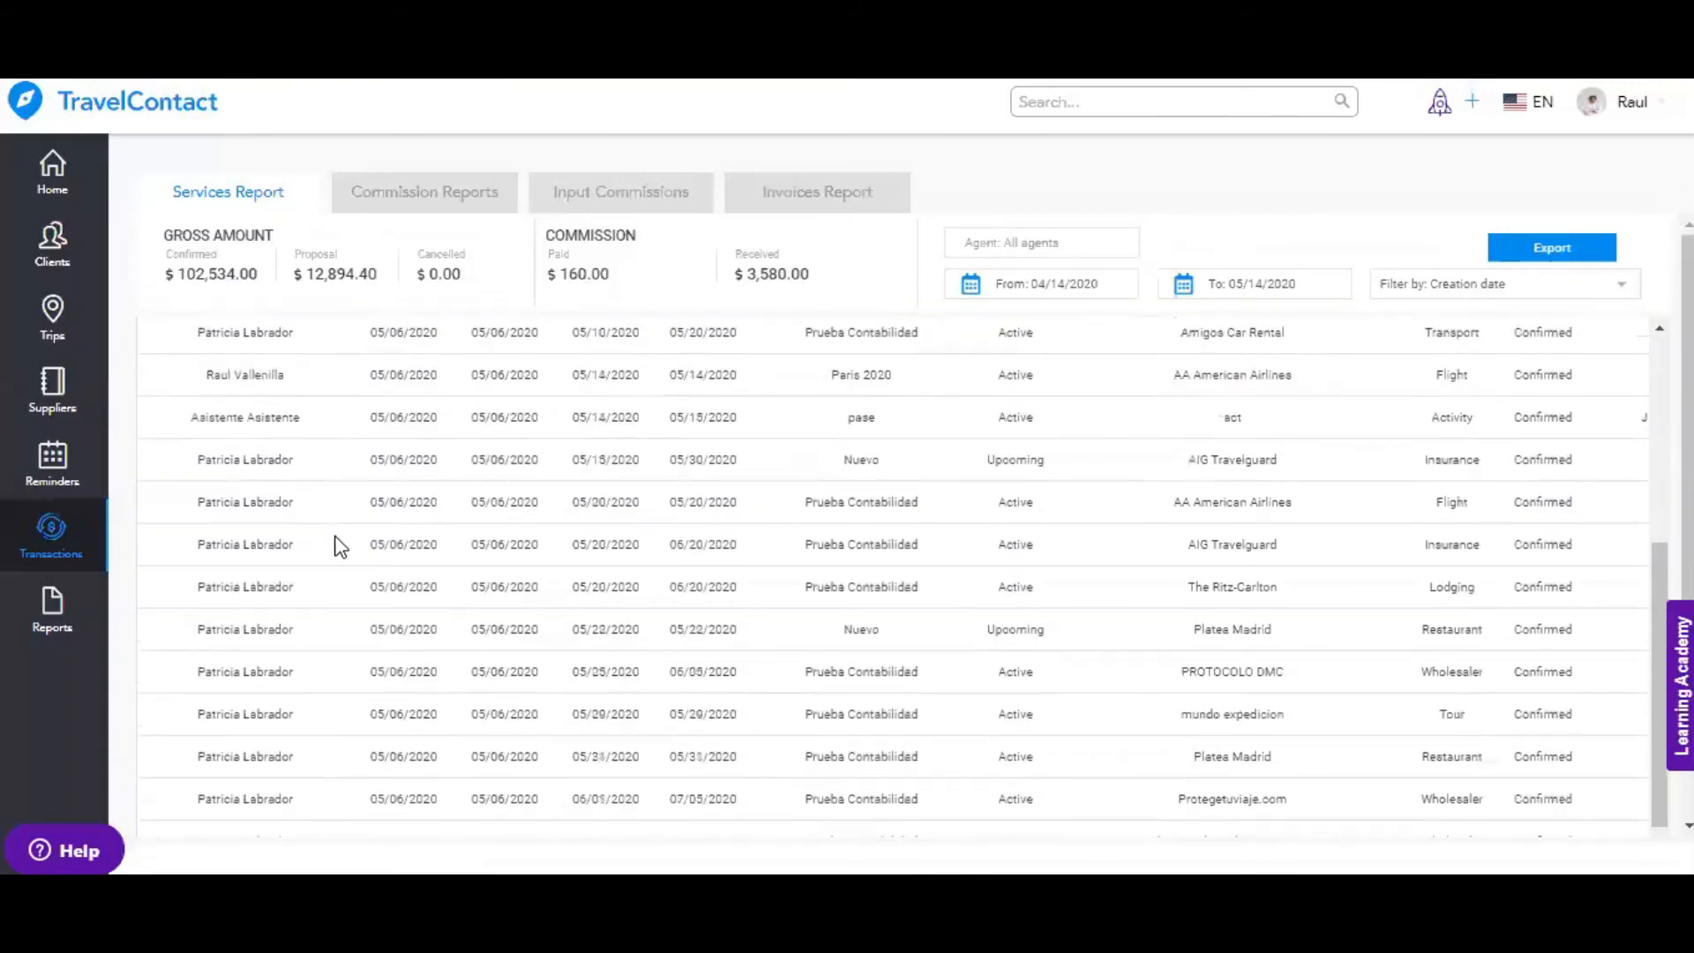
scroll(341, 543, down, 5)
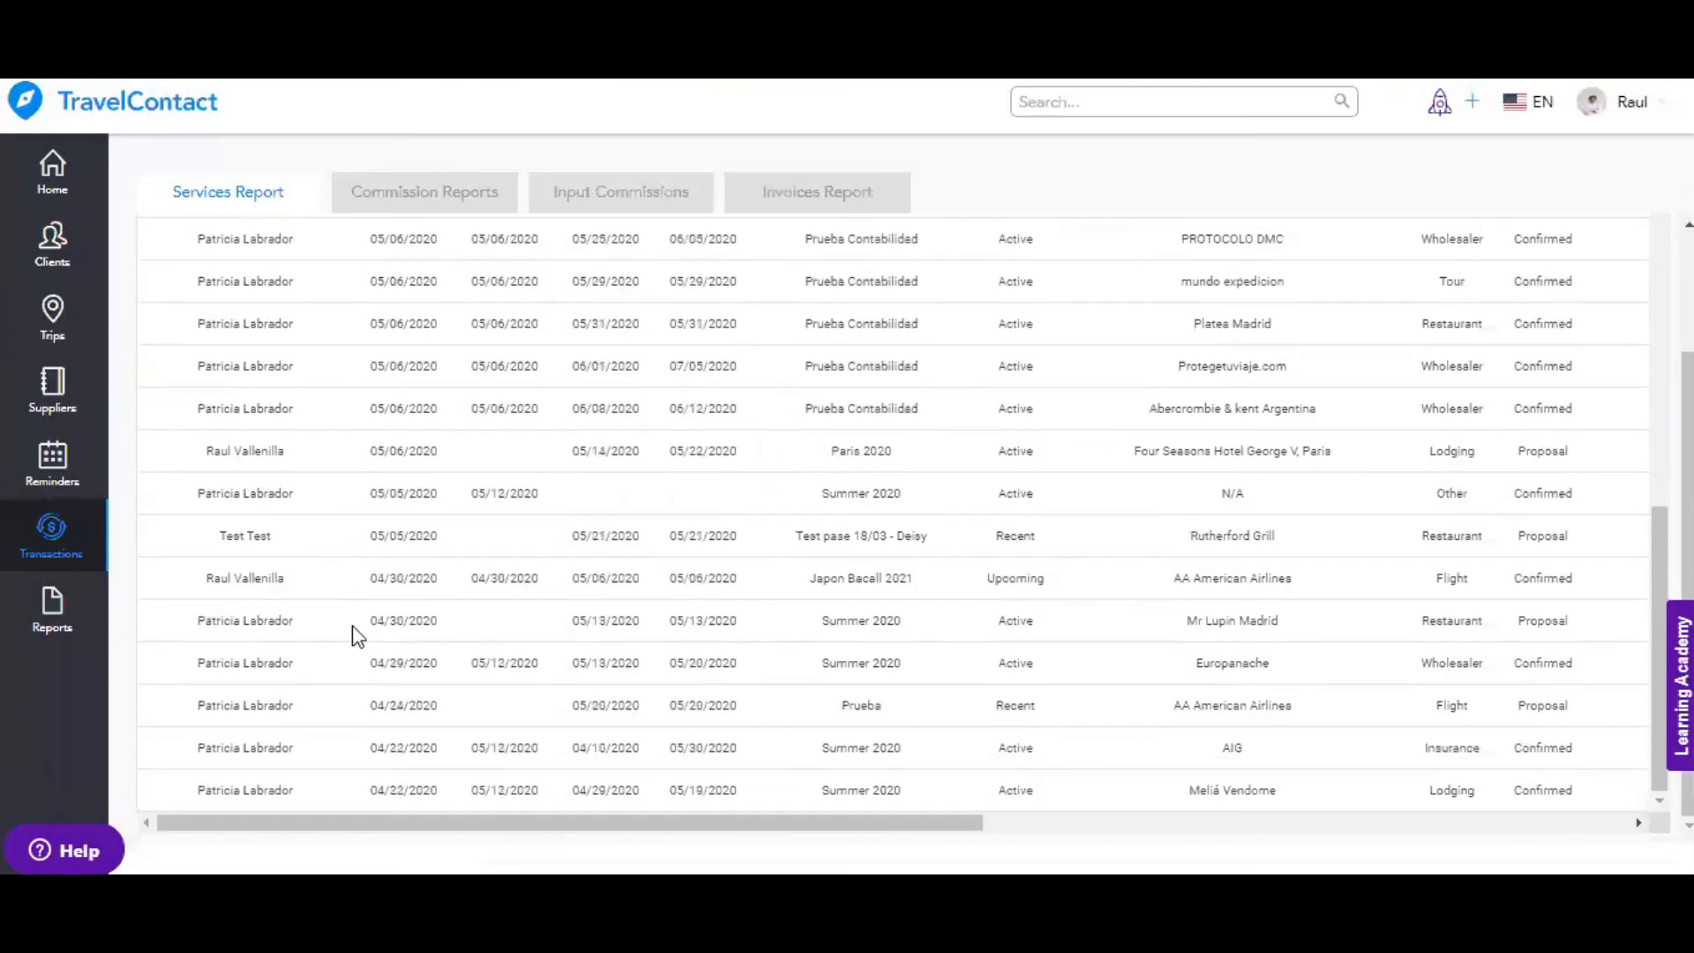
scroll(378, 739, up, 15)
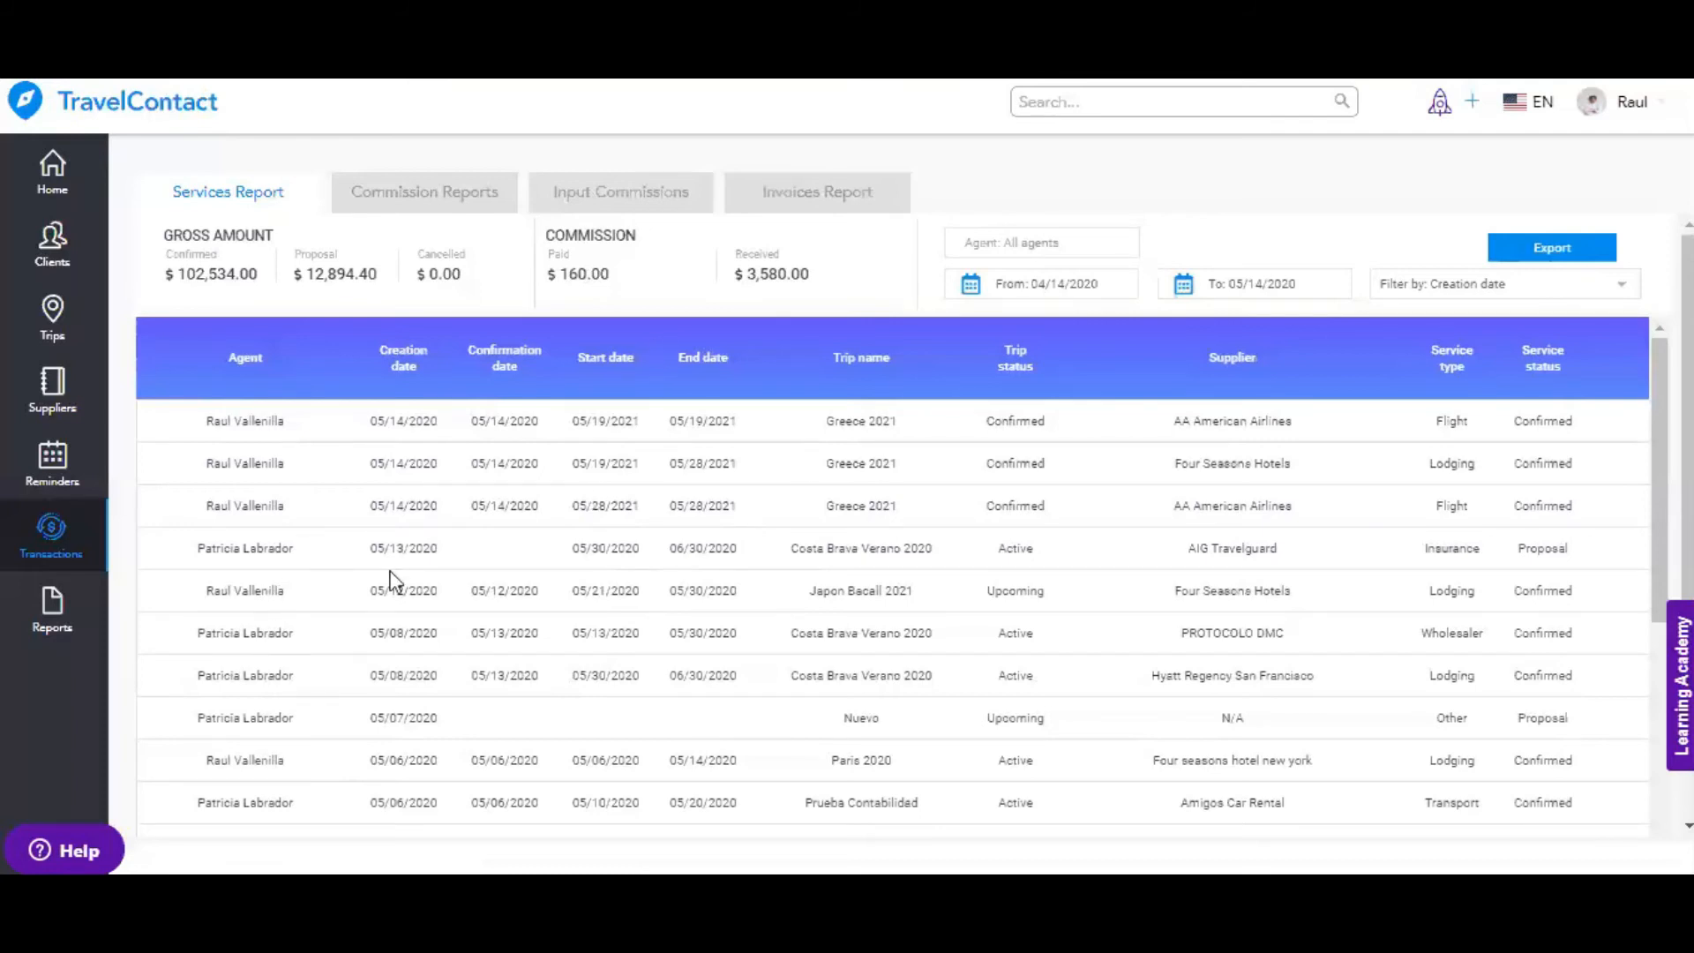
Examine the services report's agent, date range and date-type filter options without changing them
click(1088, 231)
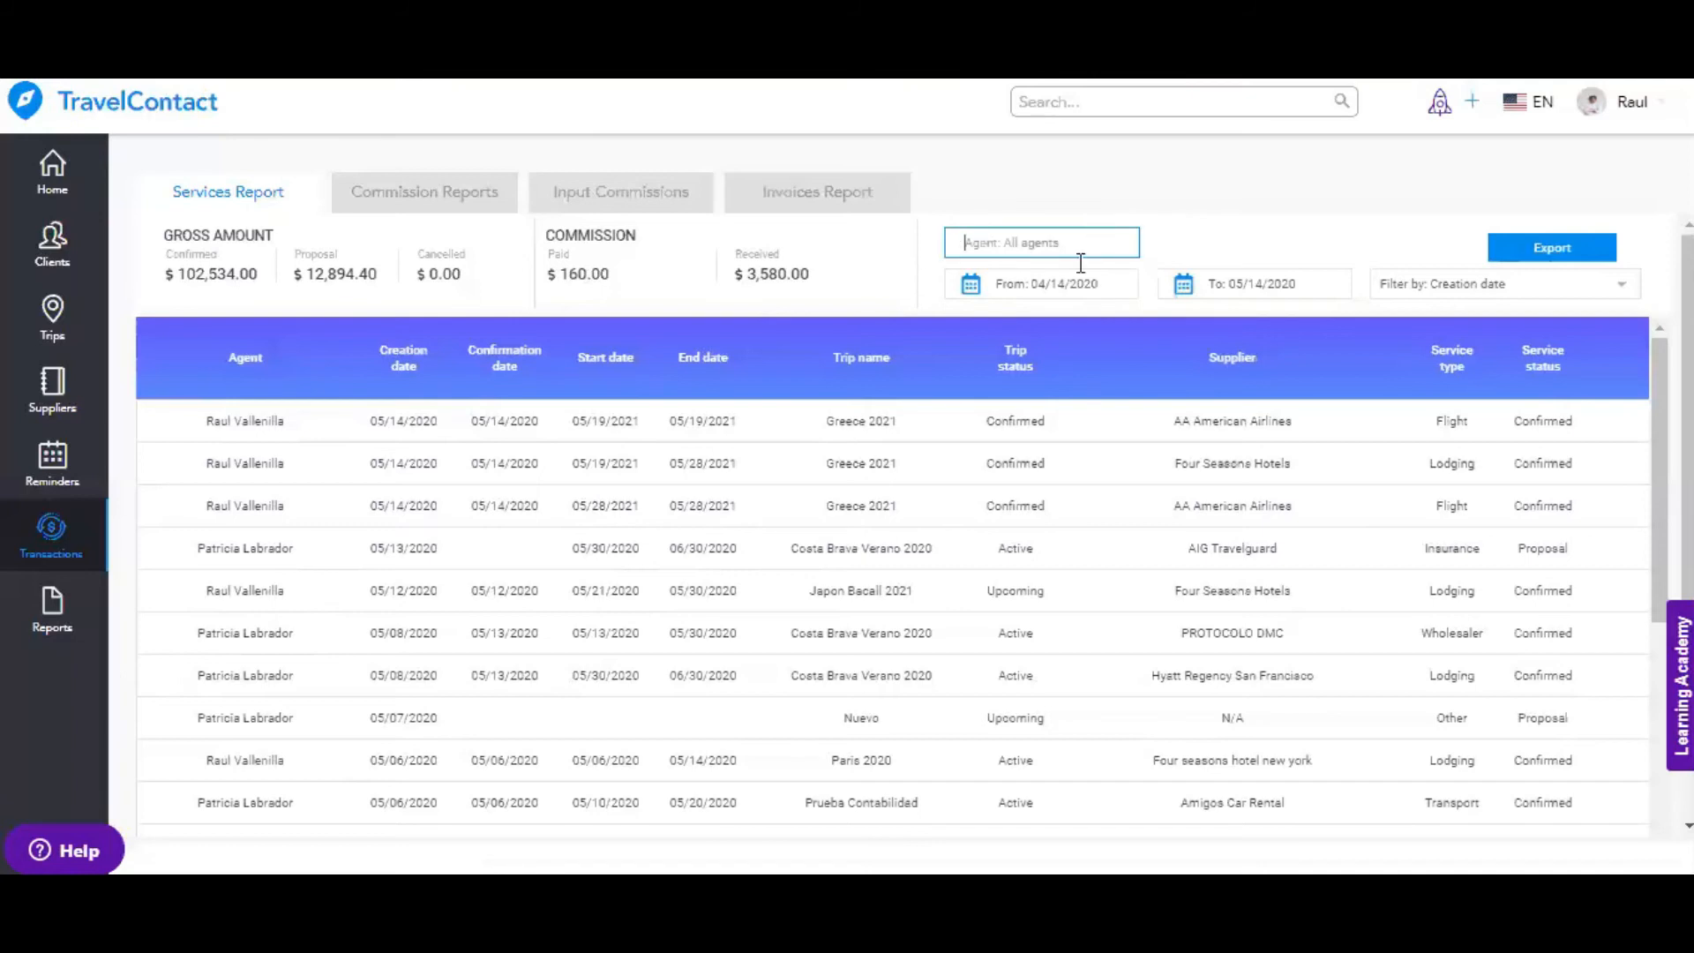
click(1066, 291)
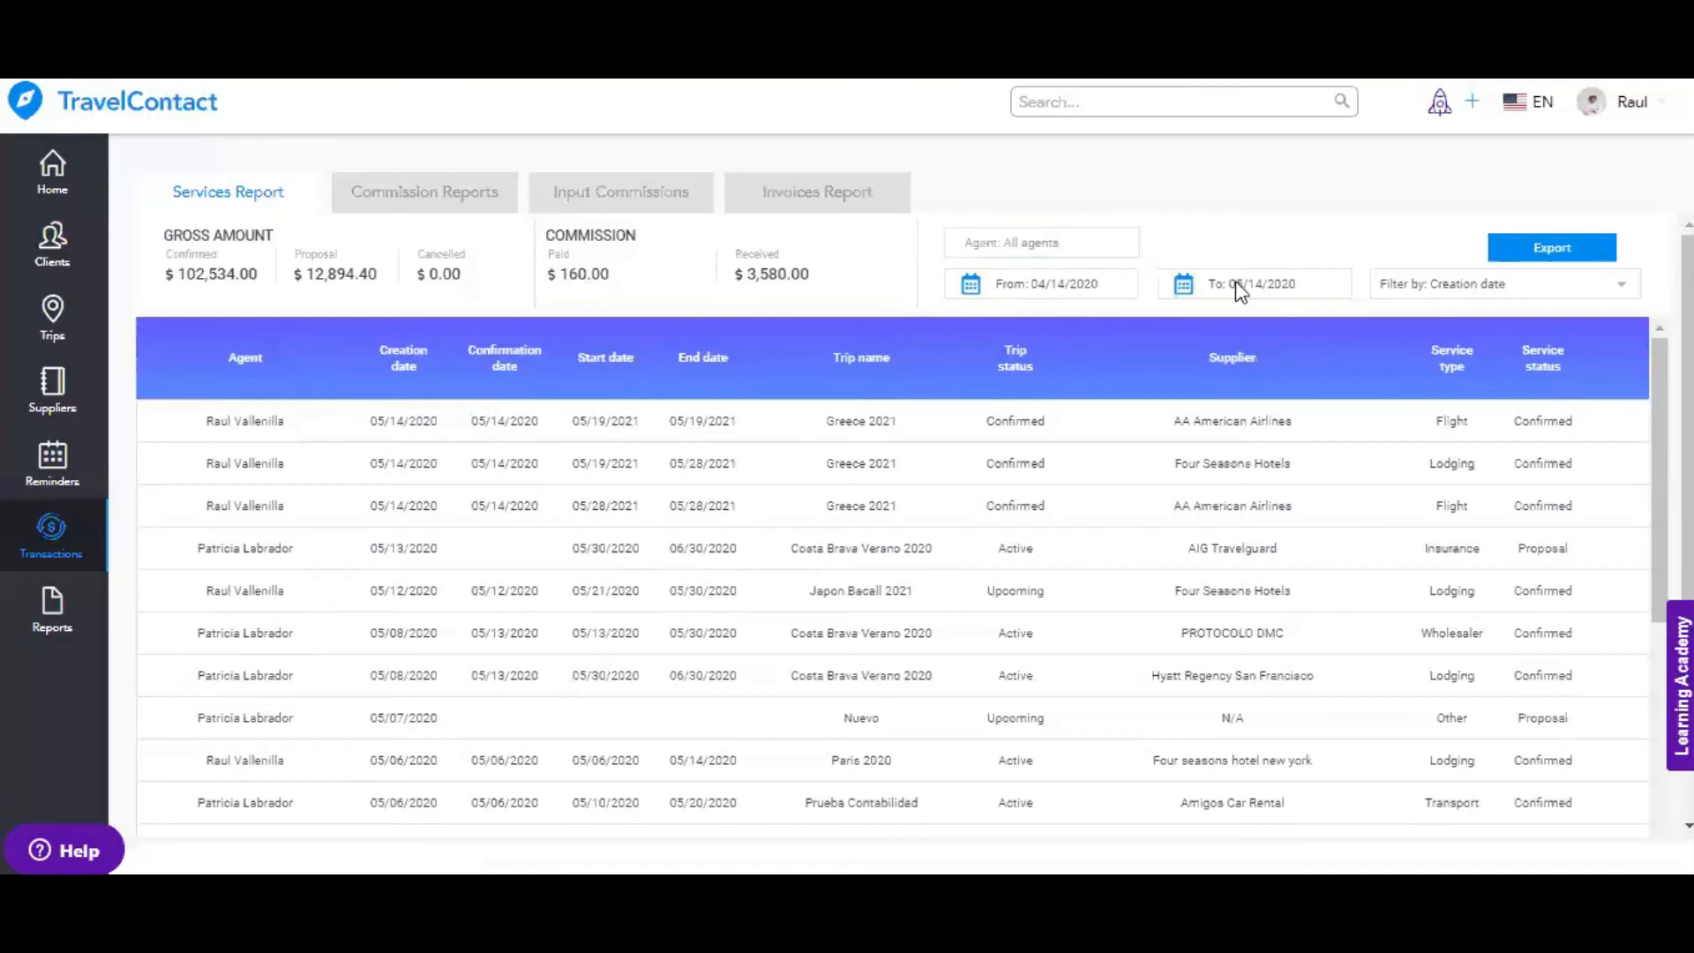
click(1450, 286)
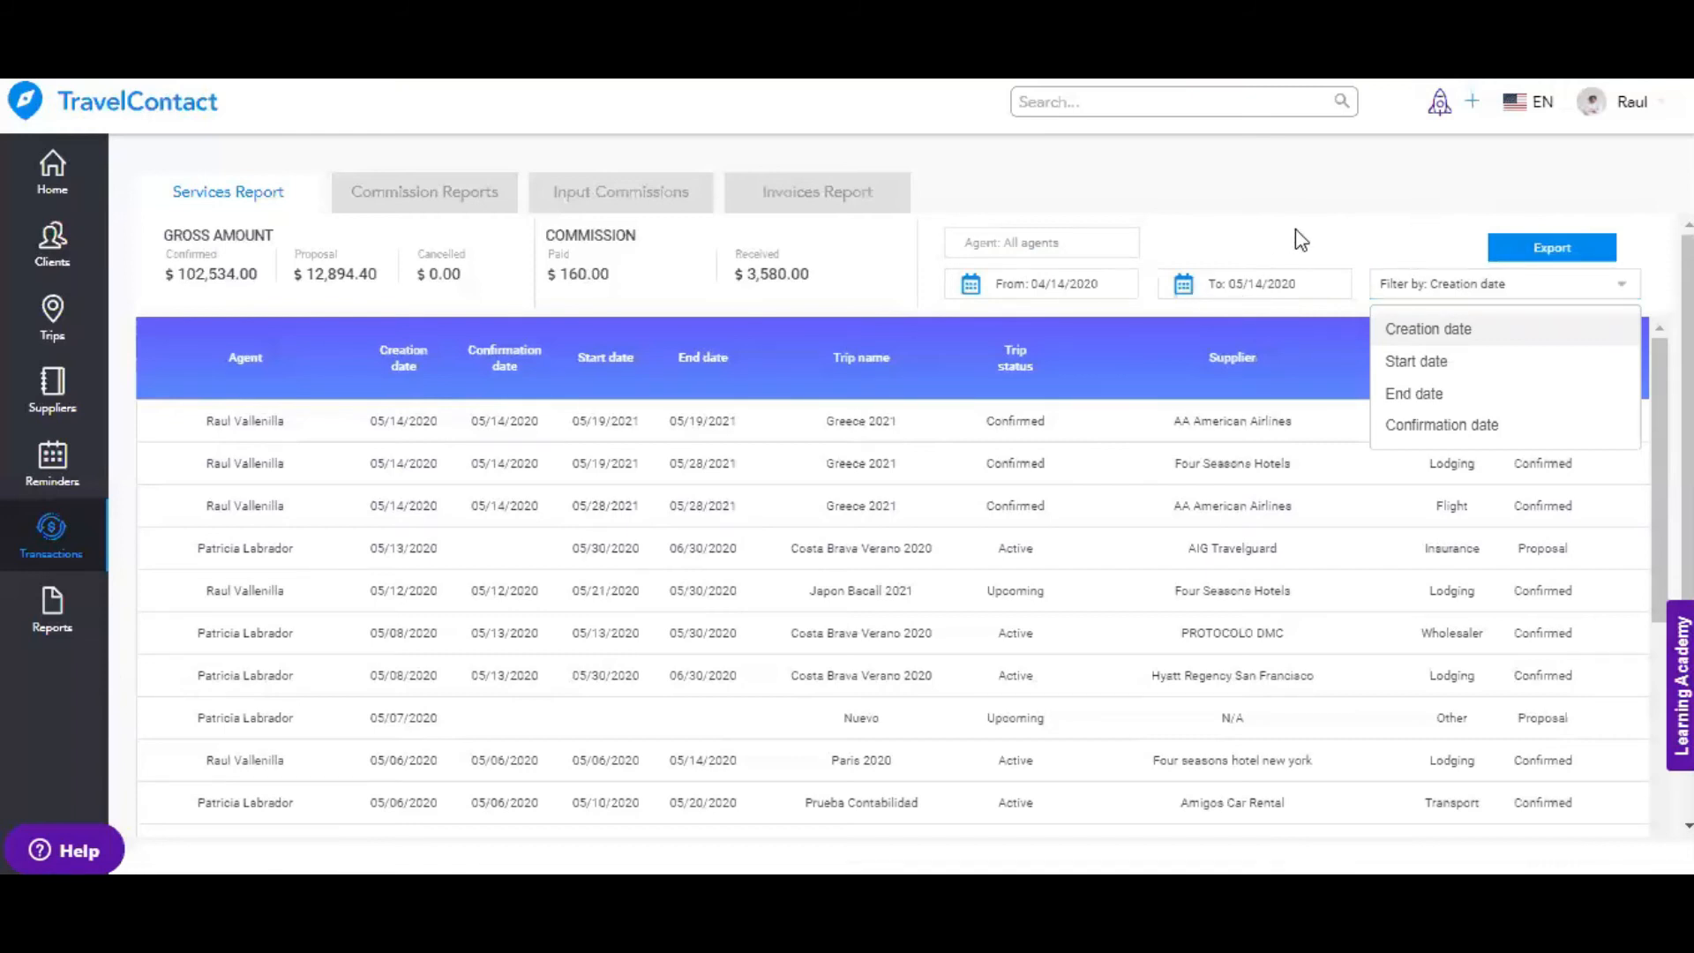
click(1408, 284)
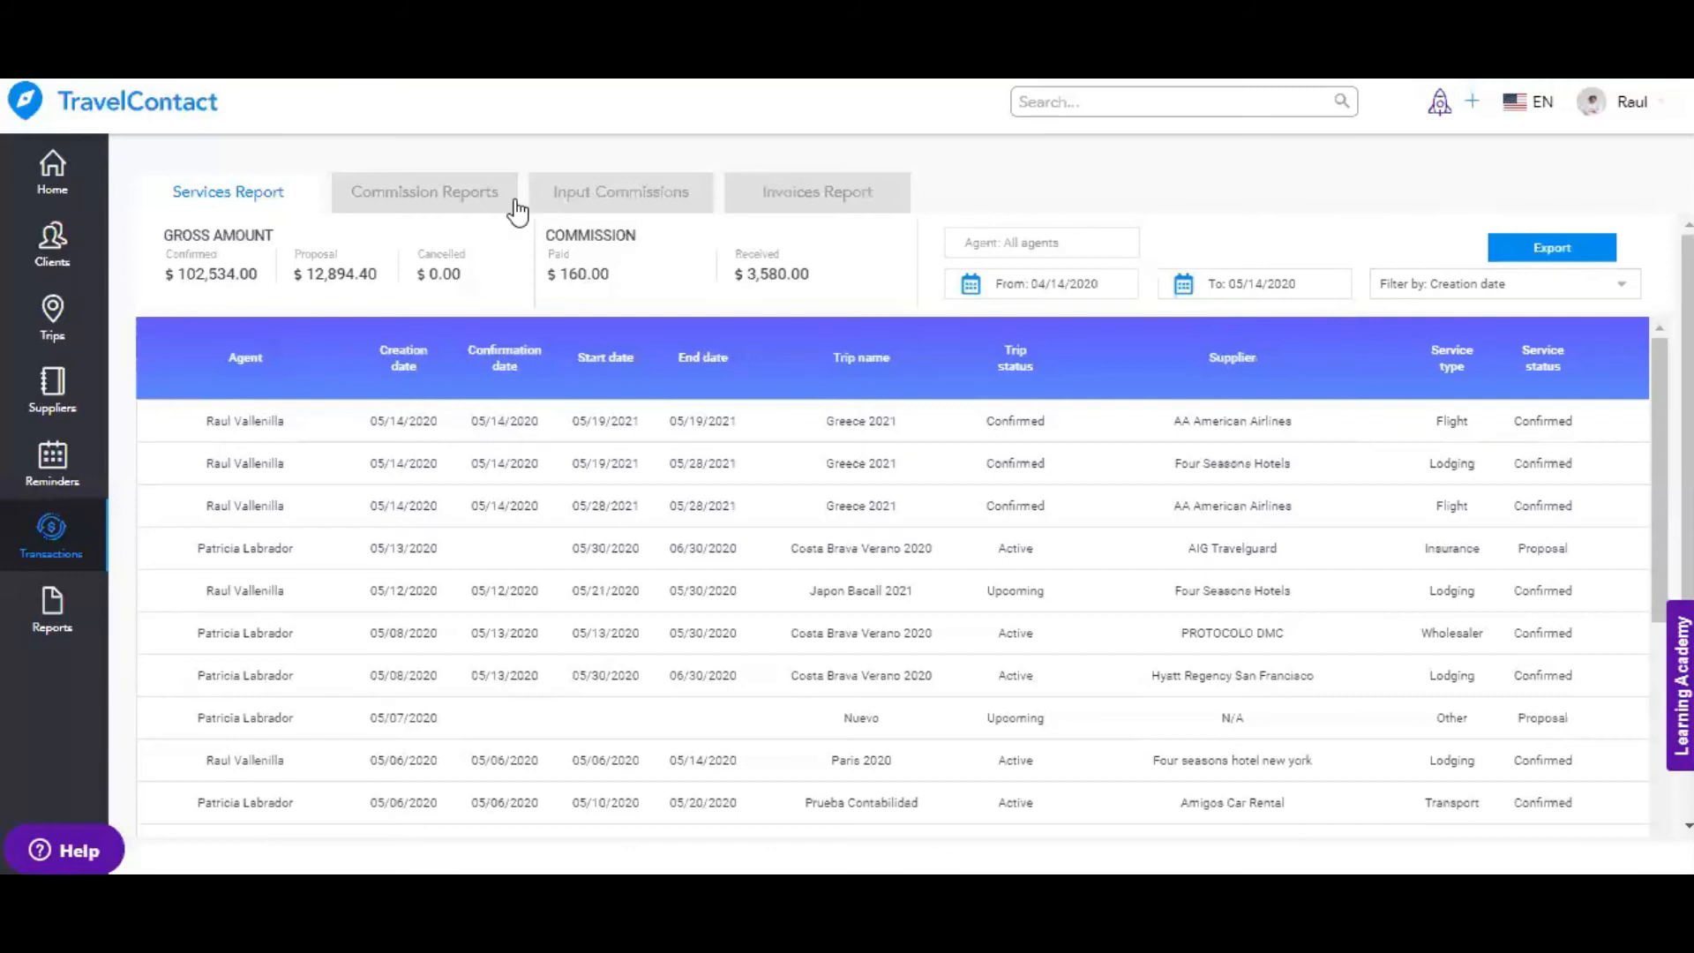
Review the commission reports for commissions not received, not paid and paid to the agent
click(454, 203)
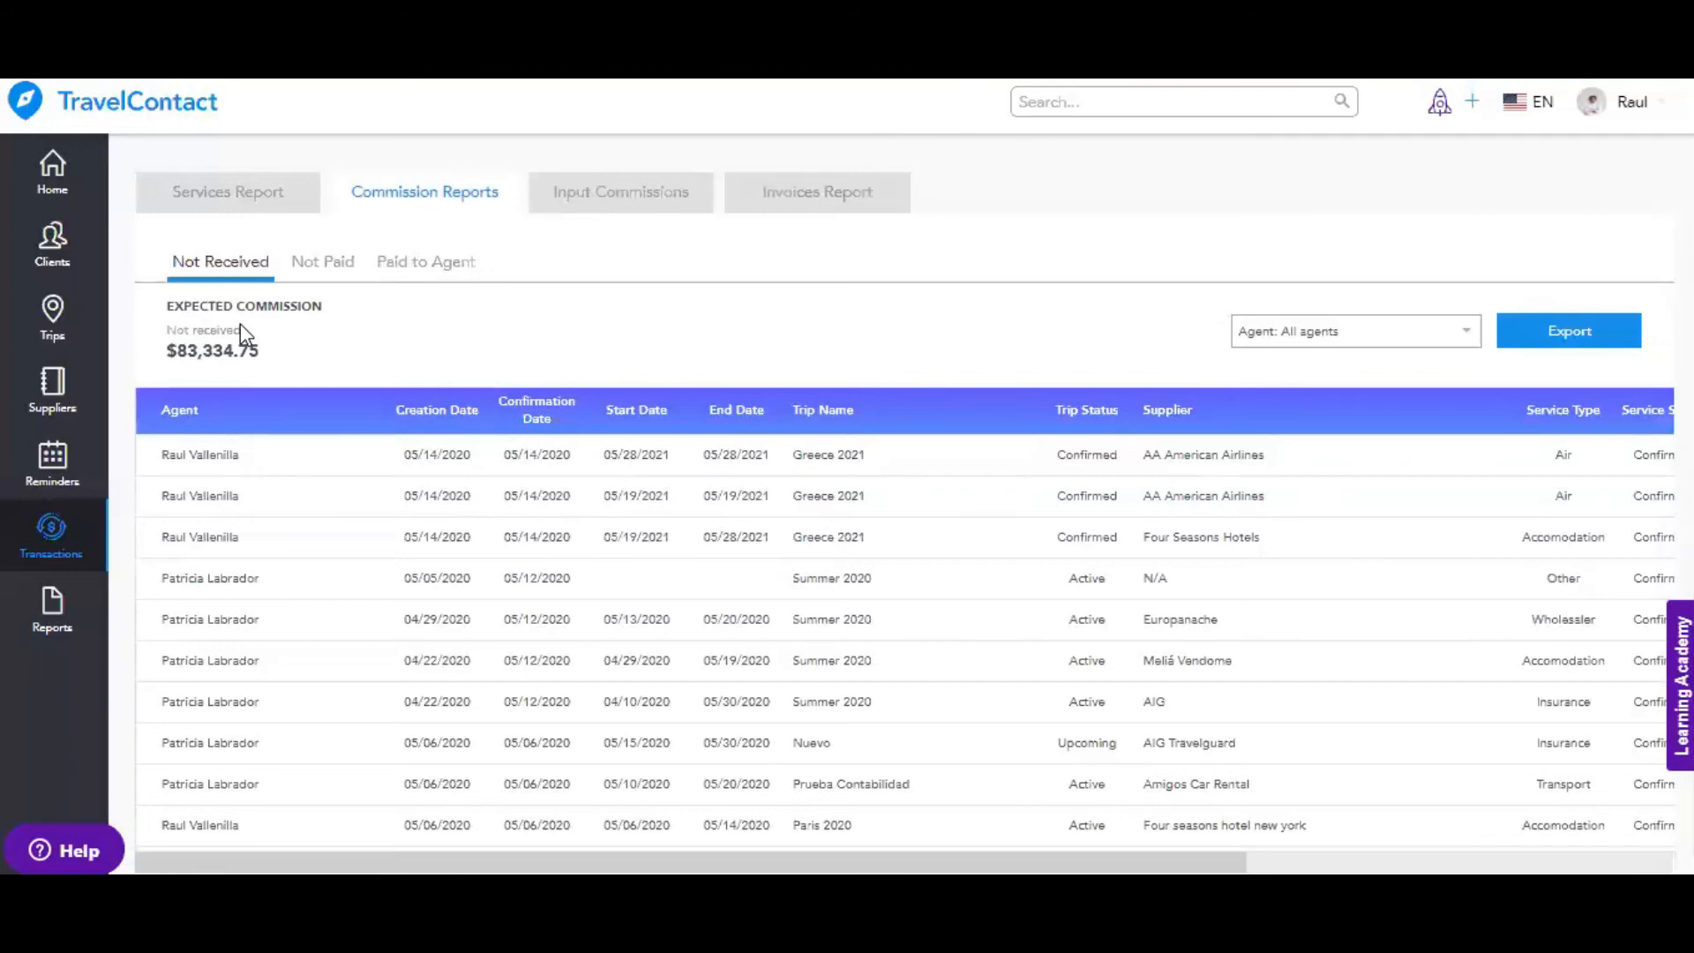
click(323, 262)
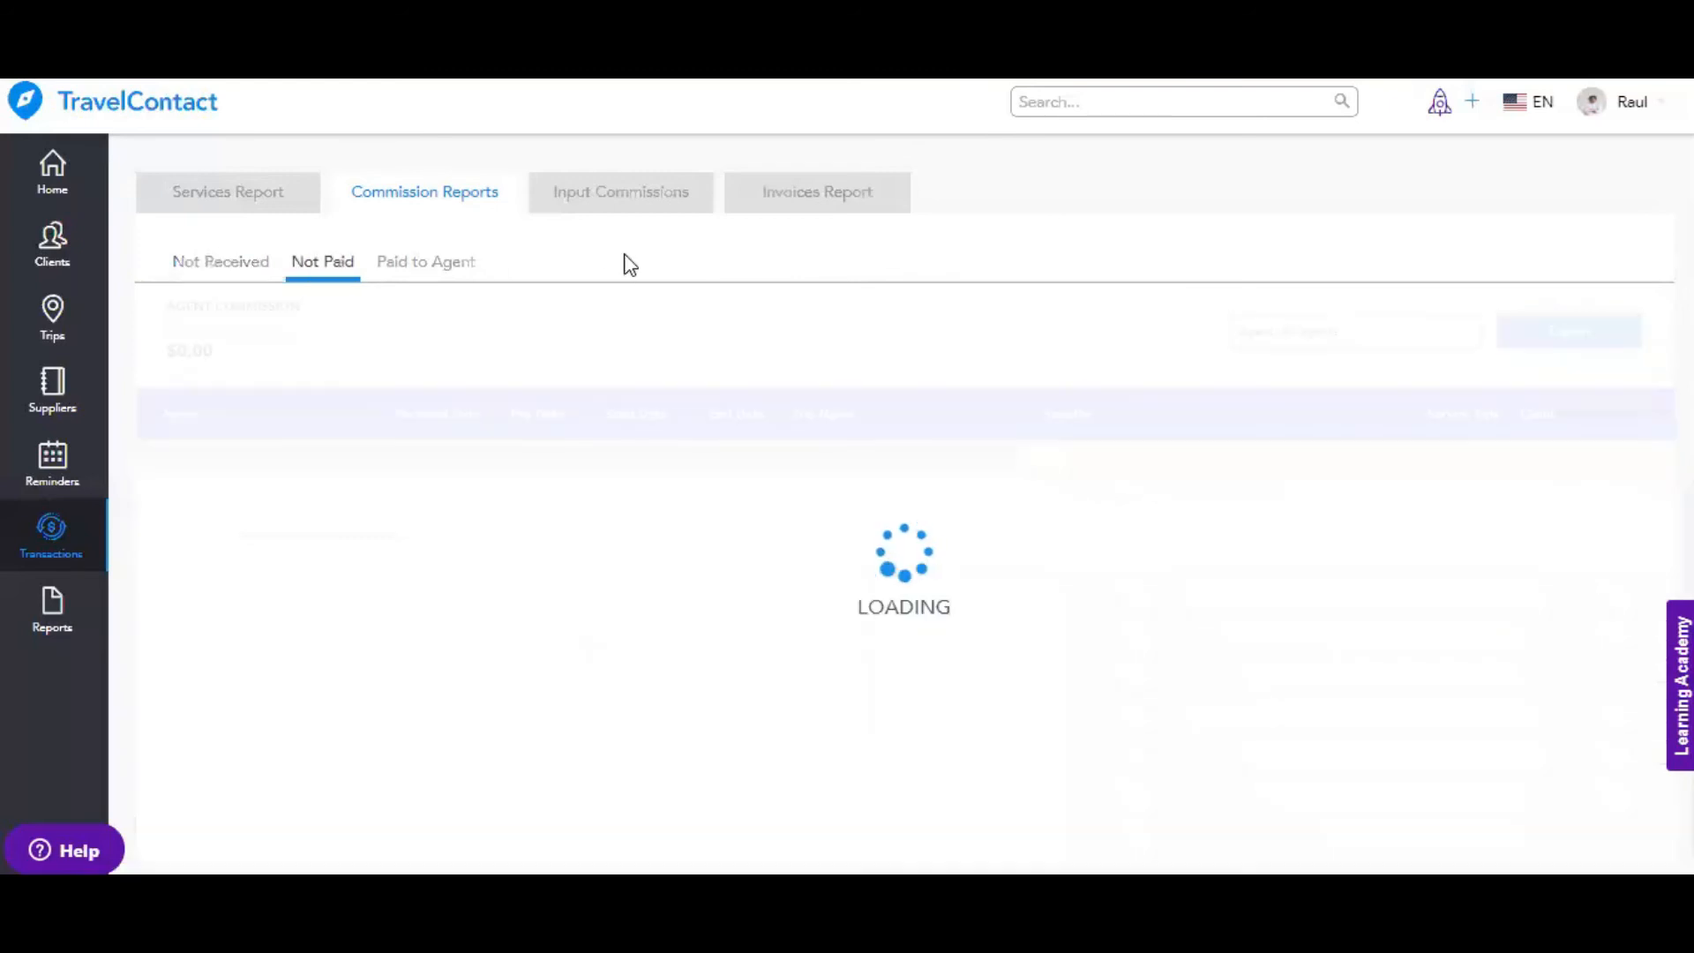
click(437, 263)
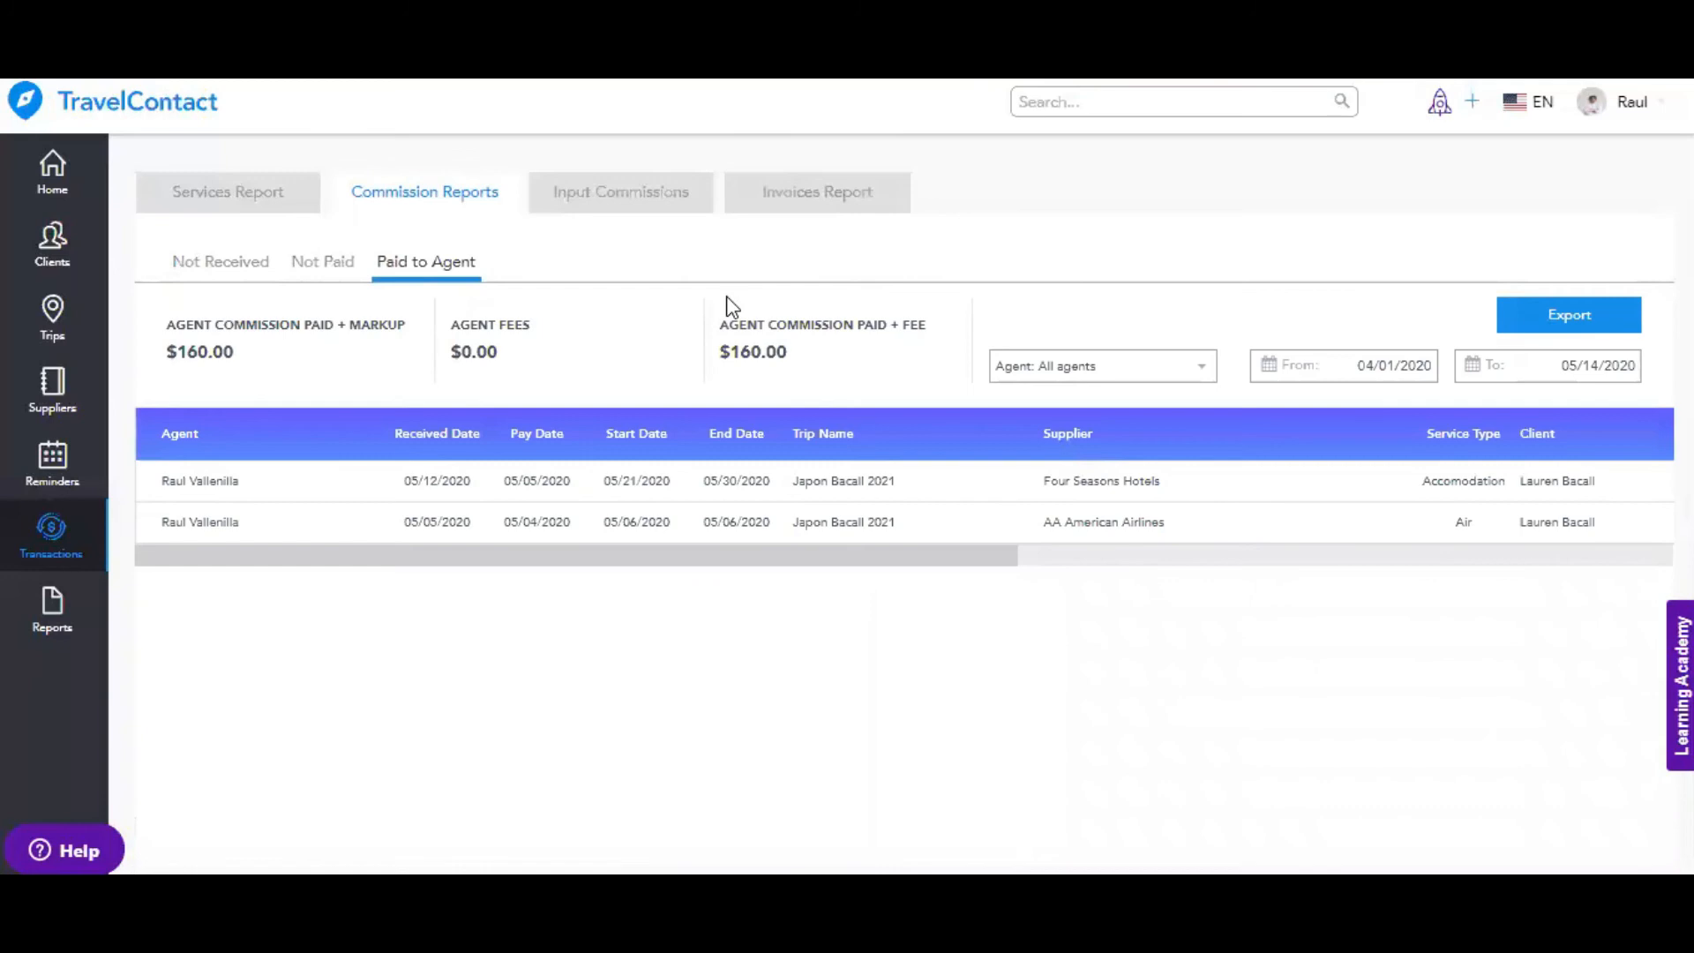
click(325, 265)
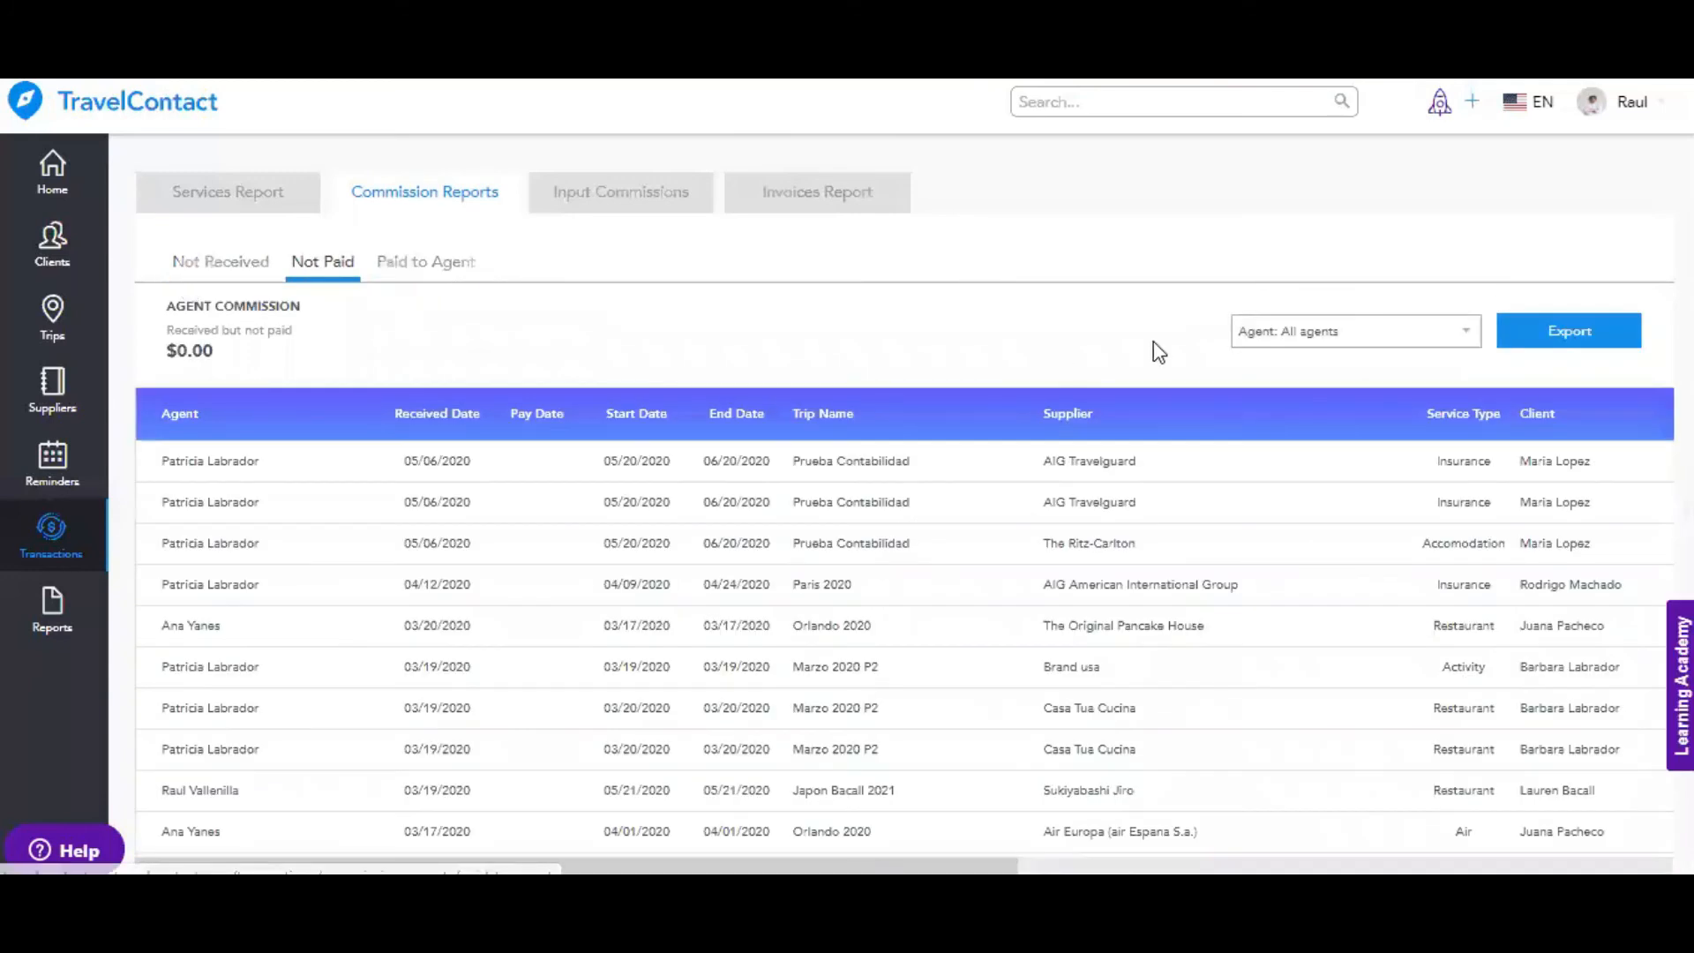
click(222, 273)
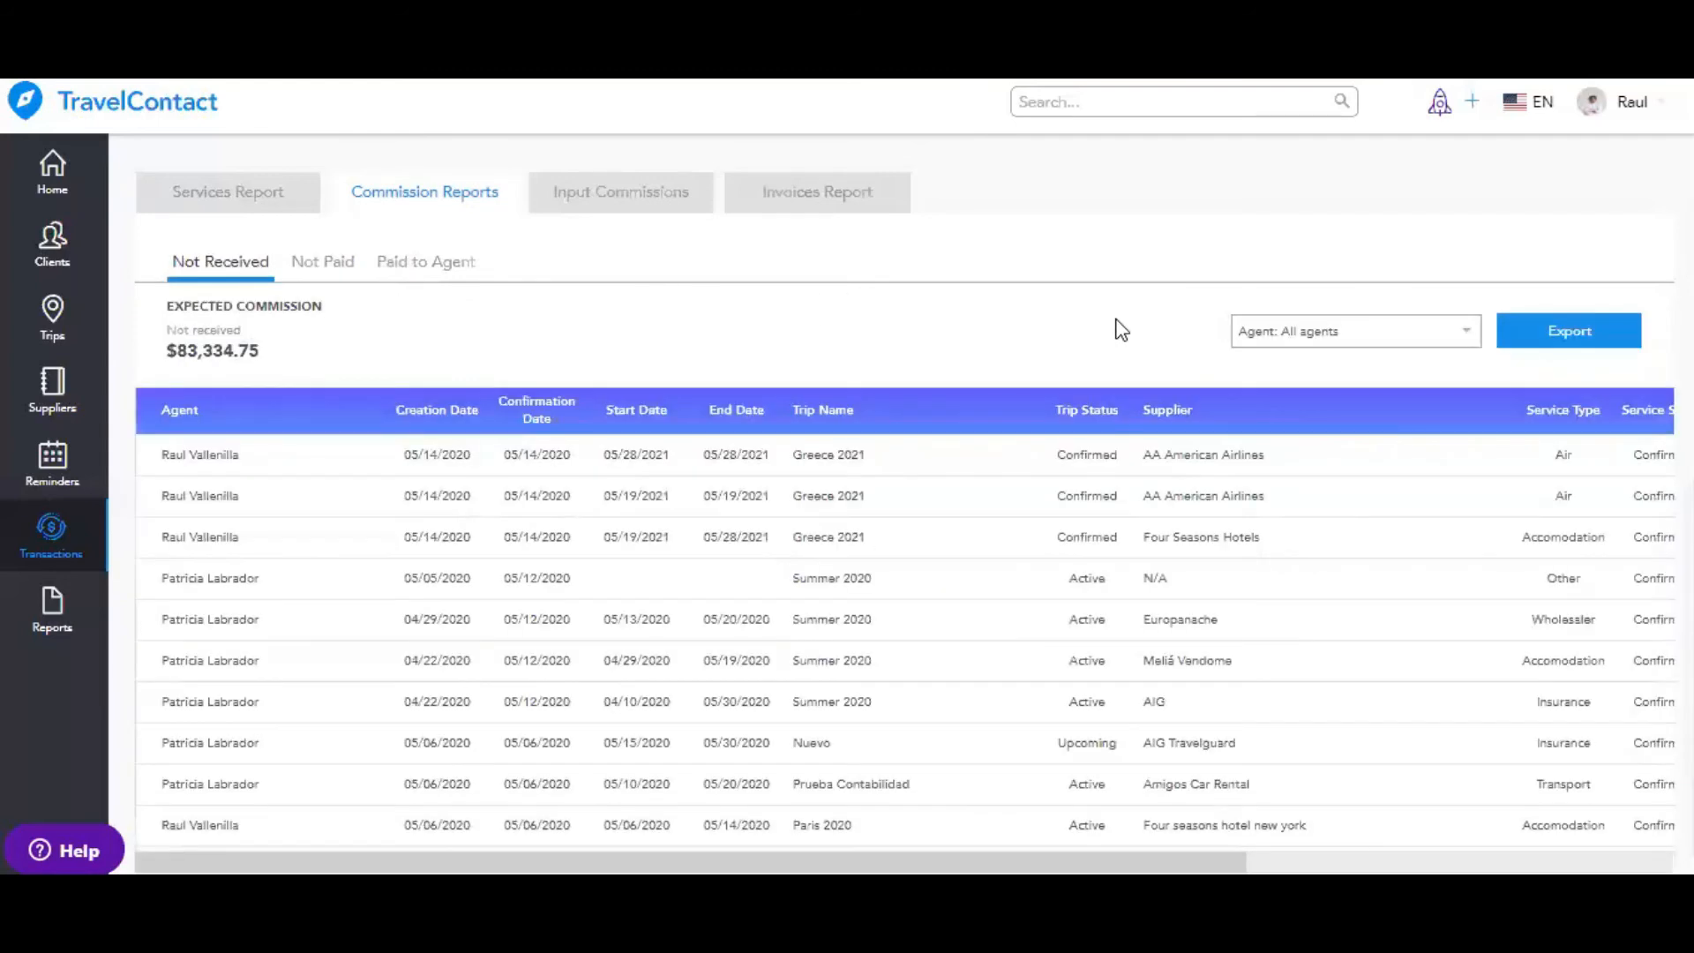
Review the invoices report's amounts and statuses and examine the status filter options, keeping All
click(847, 223)
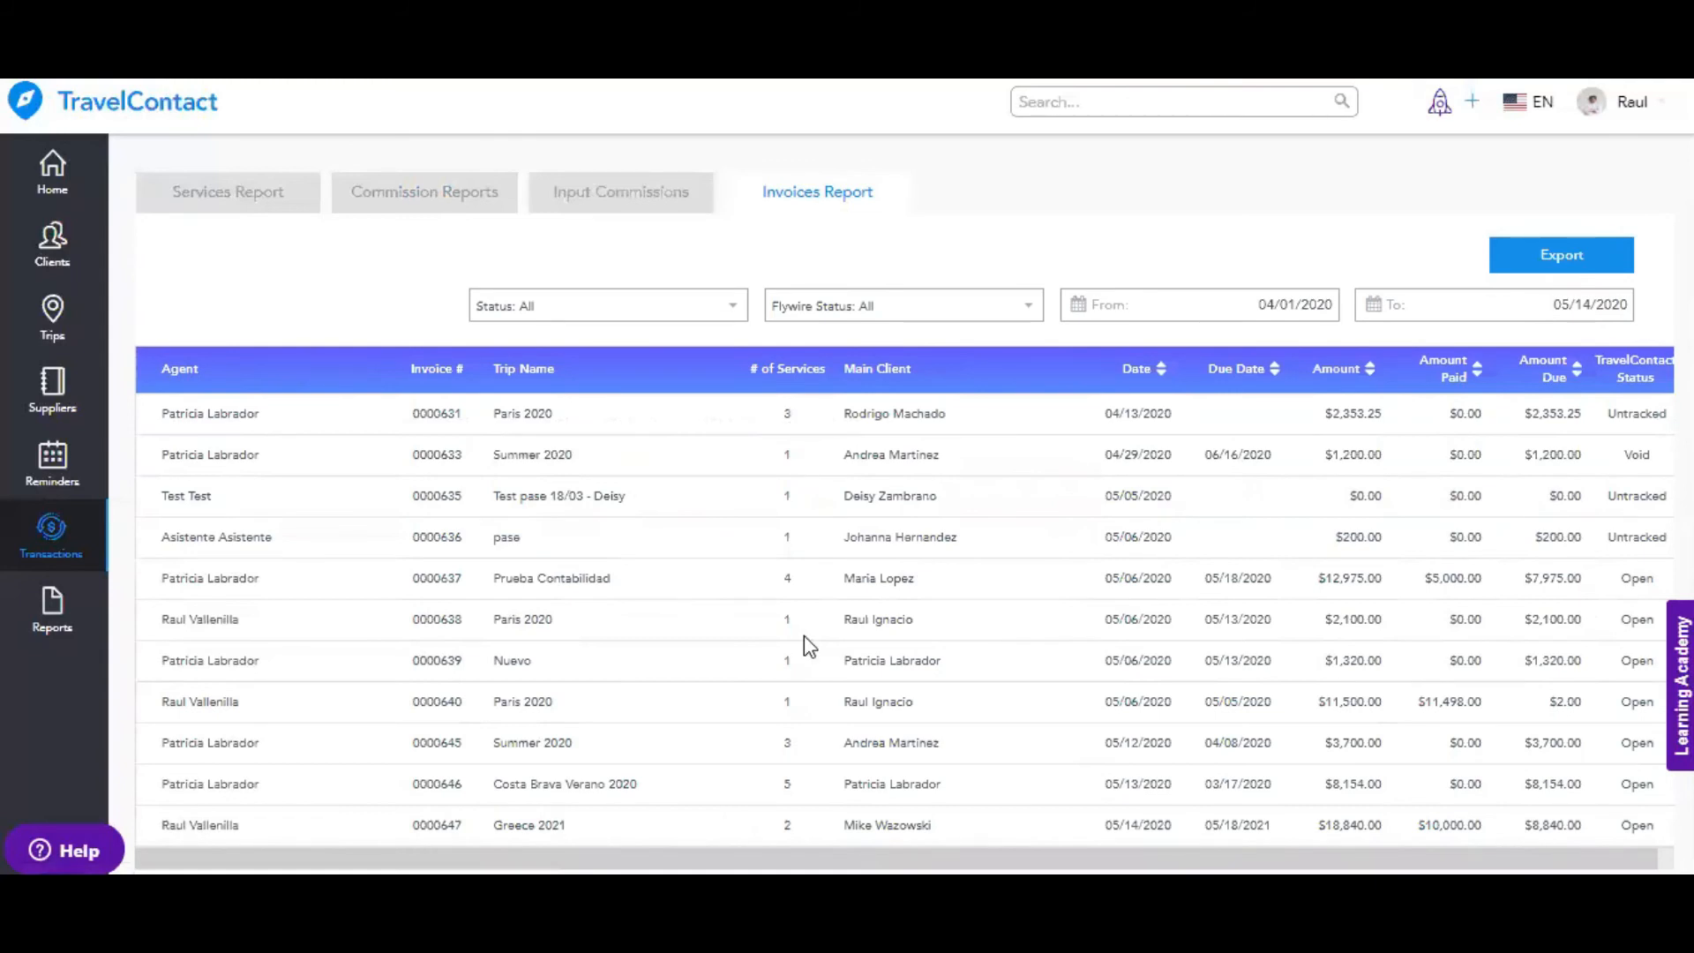
scroll(803, 635, right, 1)
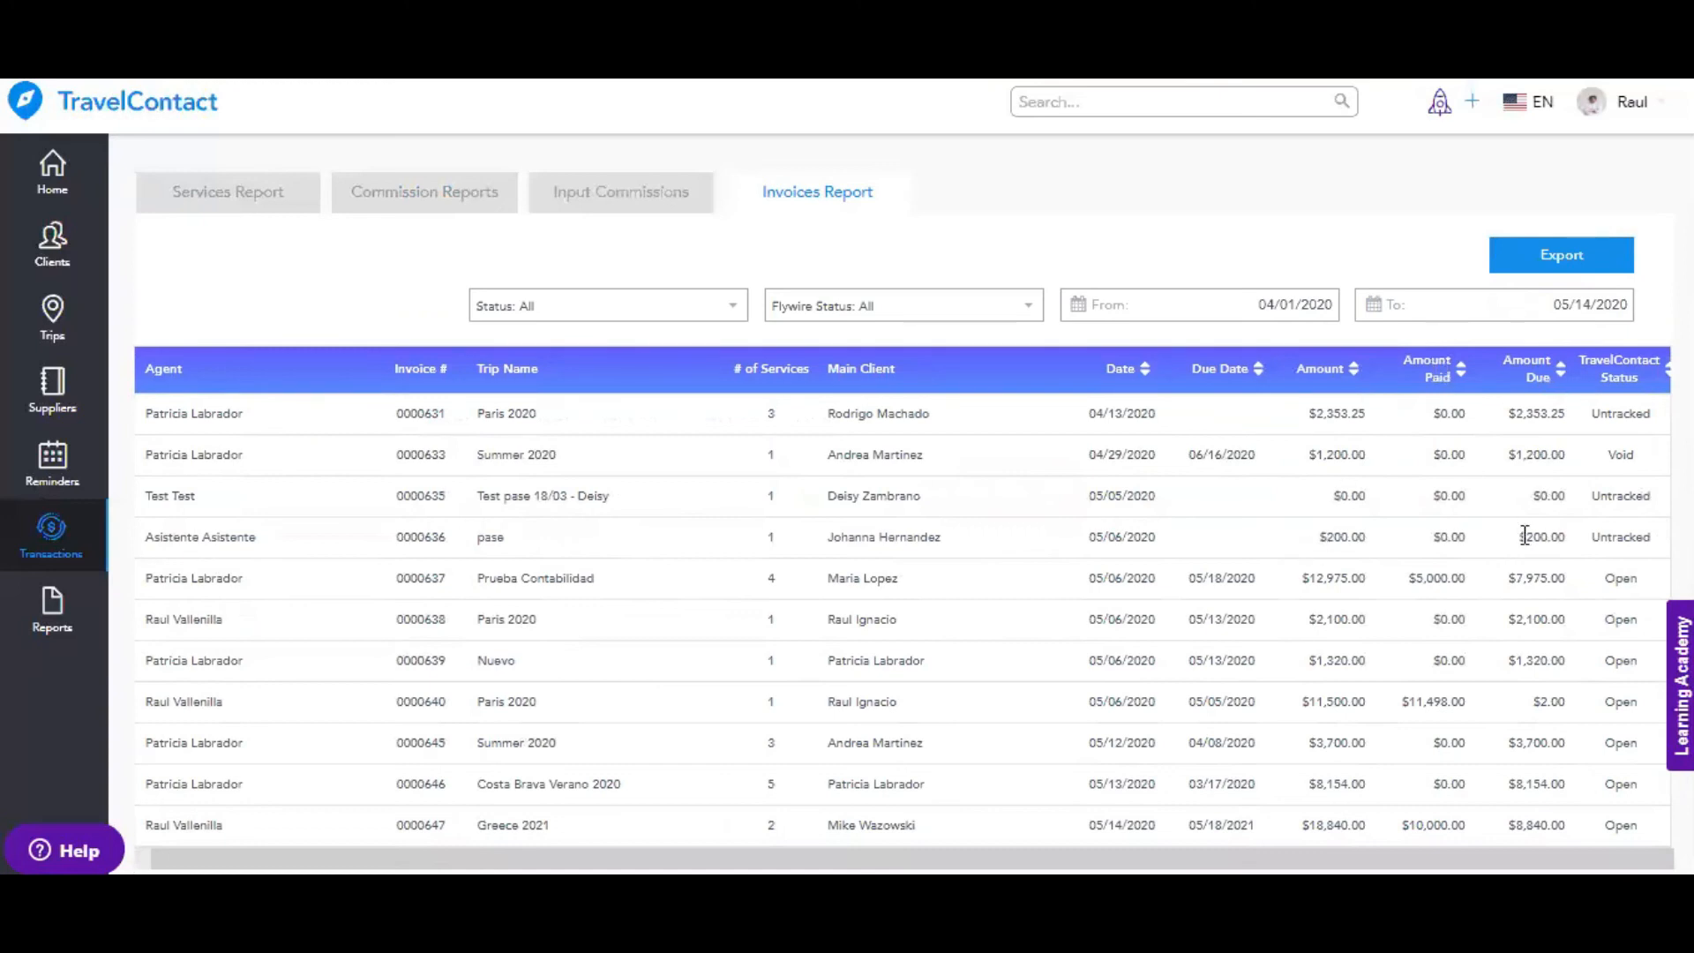
scroll(1525, 536, left, 1)
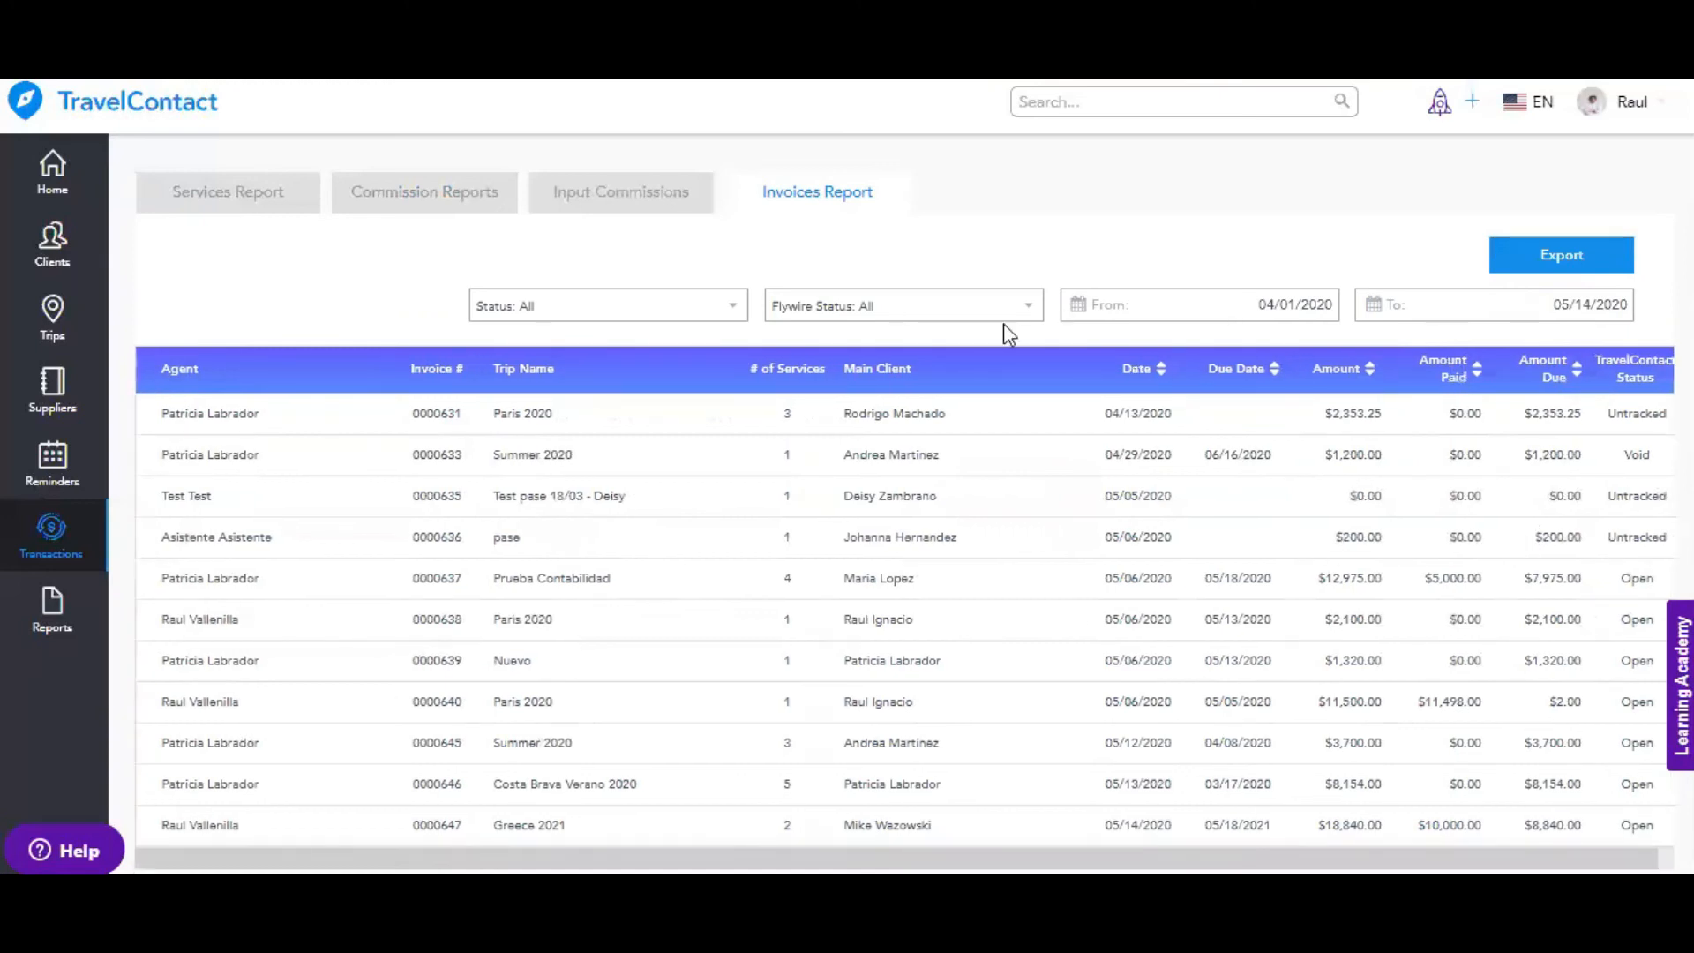
click(737, 311)
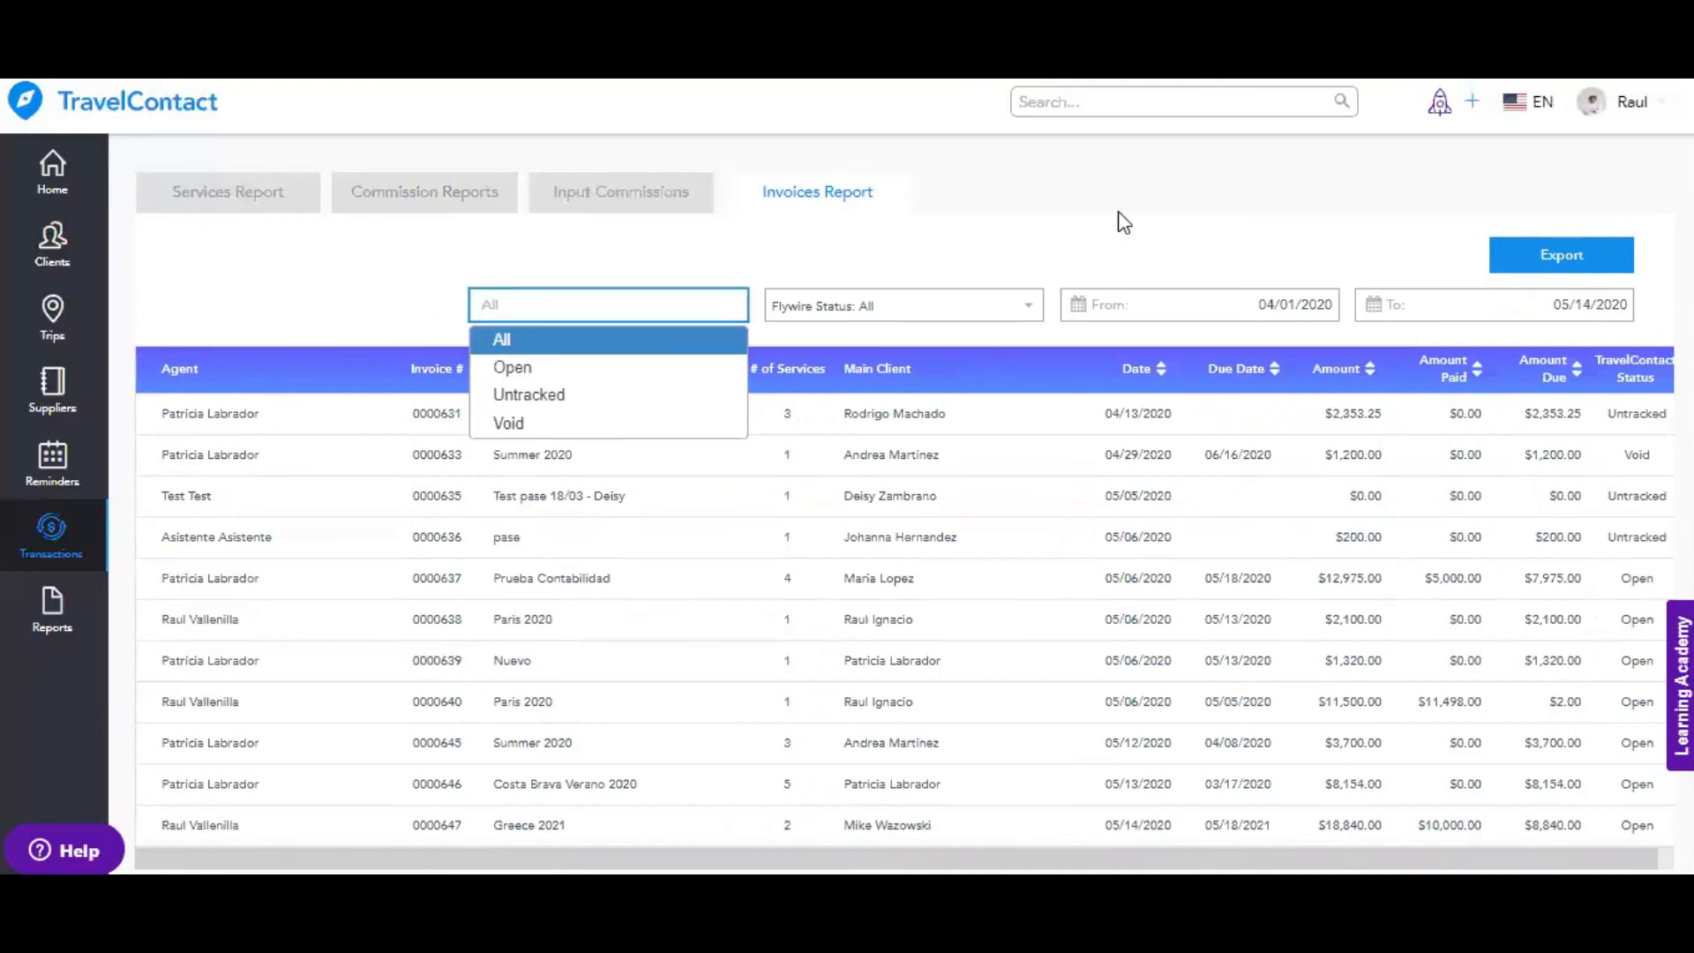
click(1361, 252)
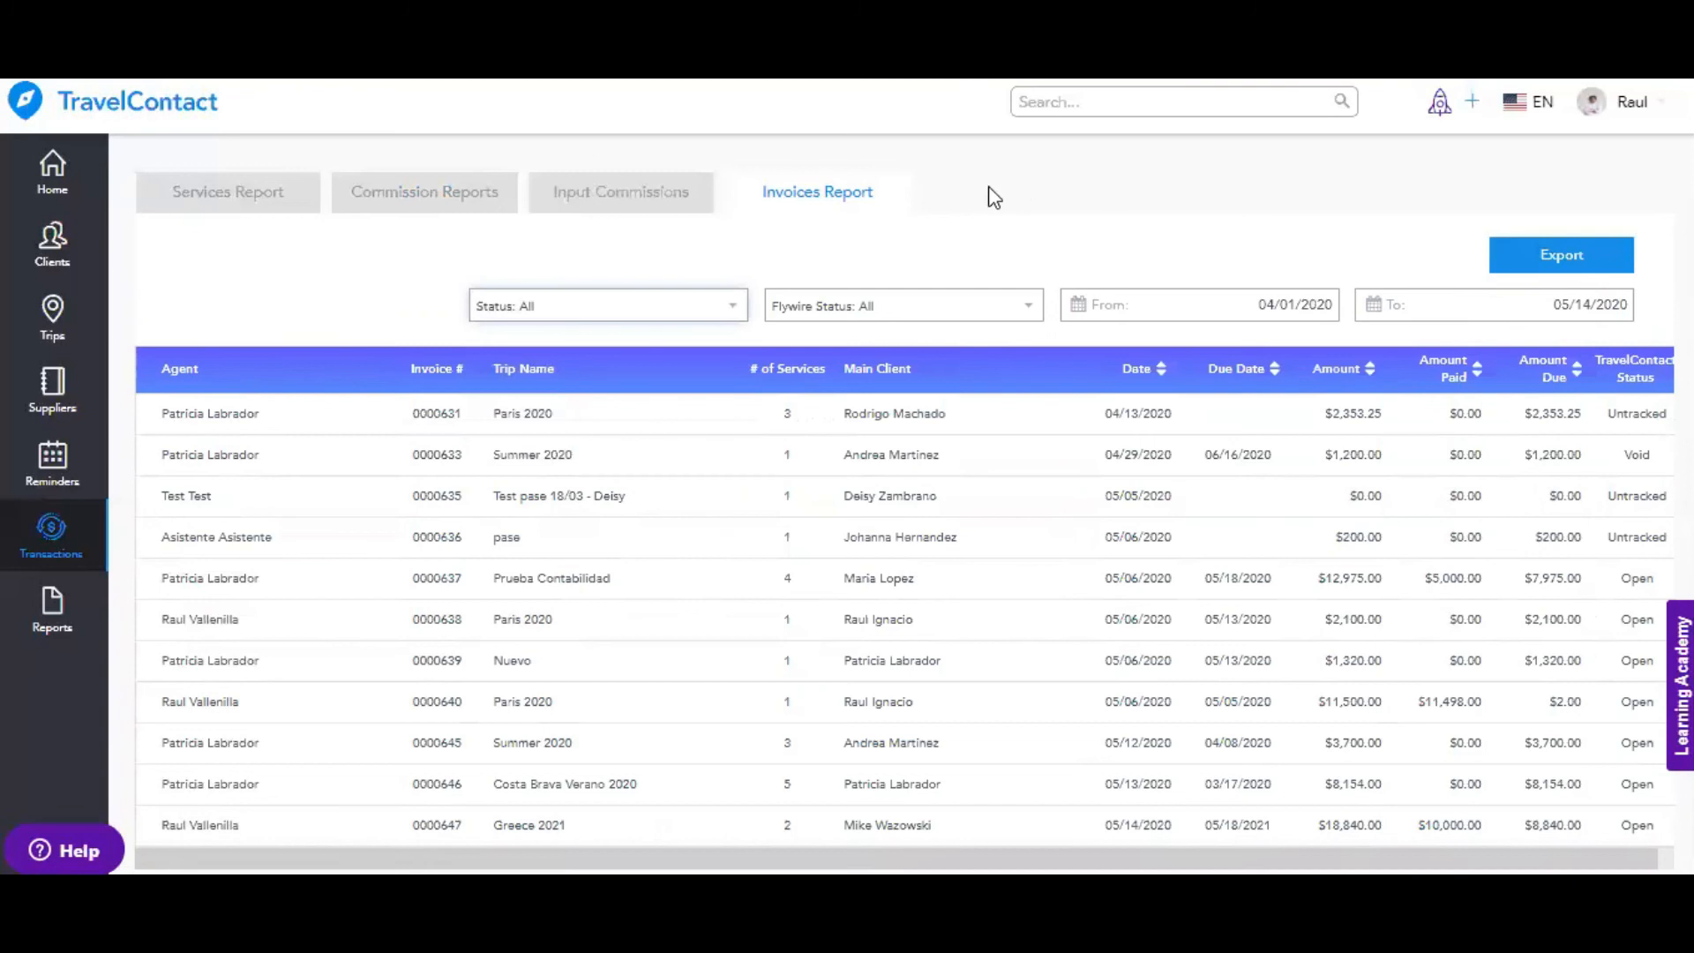
Examine the individual commission search and the Submit Commission form for Greece 2021's 05/28/2021 AA American Airlines flight, closing it without adding a commission
click(589, 201)
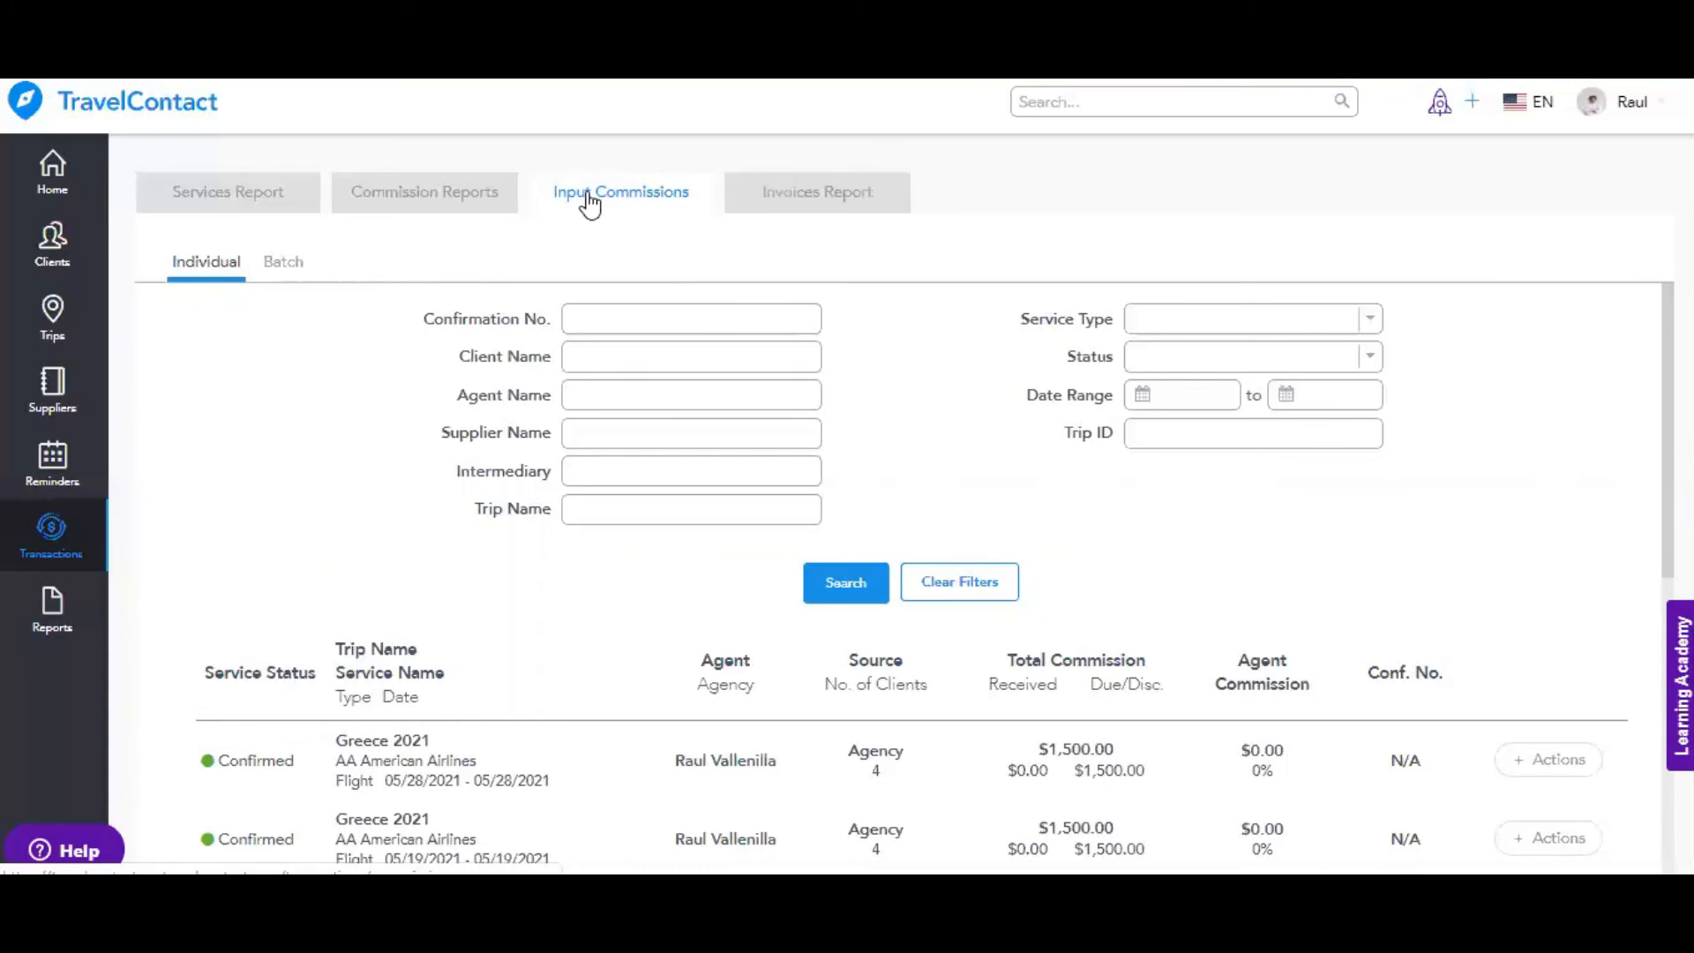
click(654, 322)
click(914, 353)
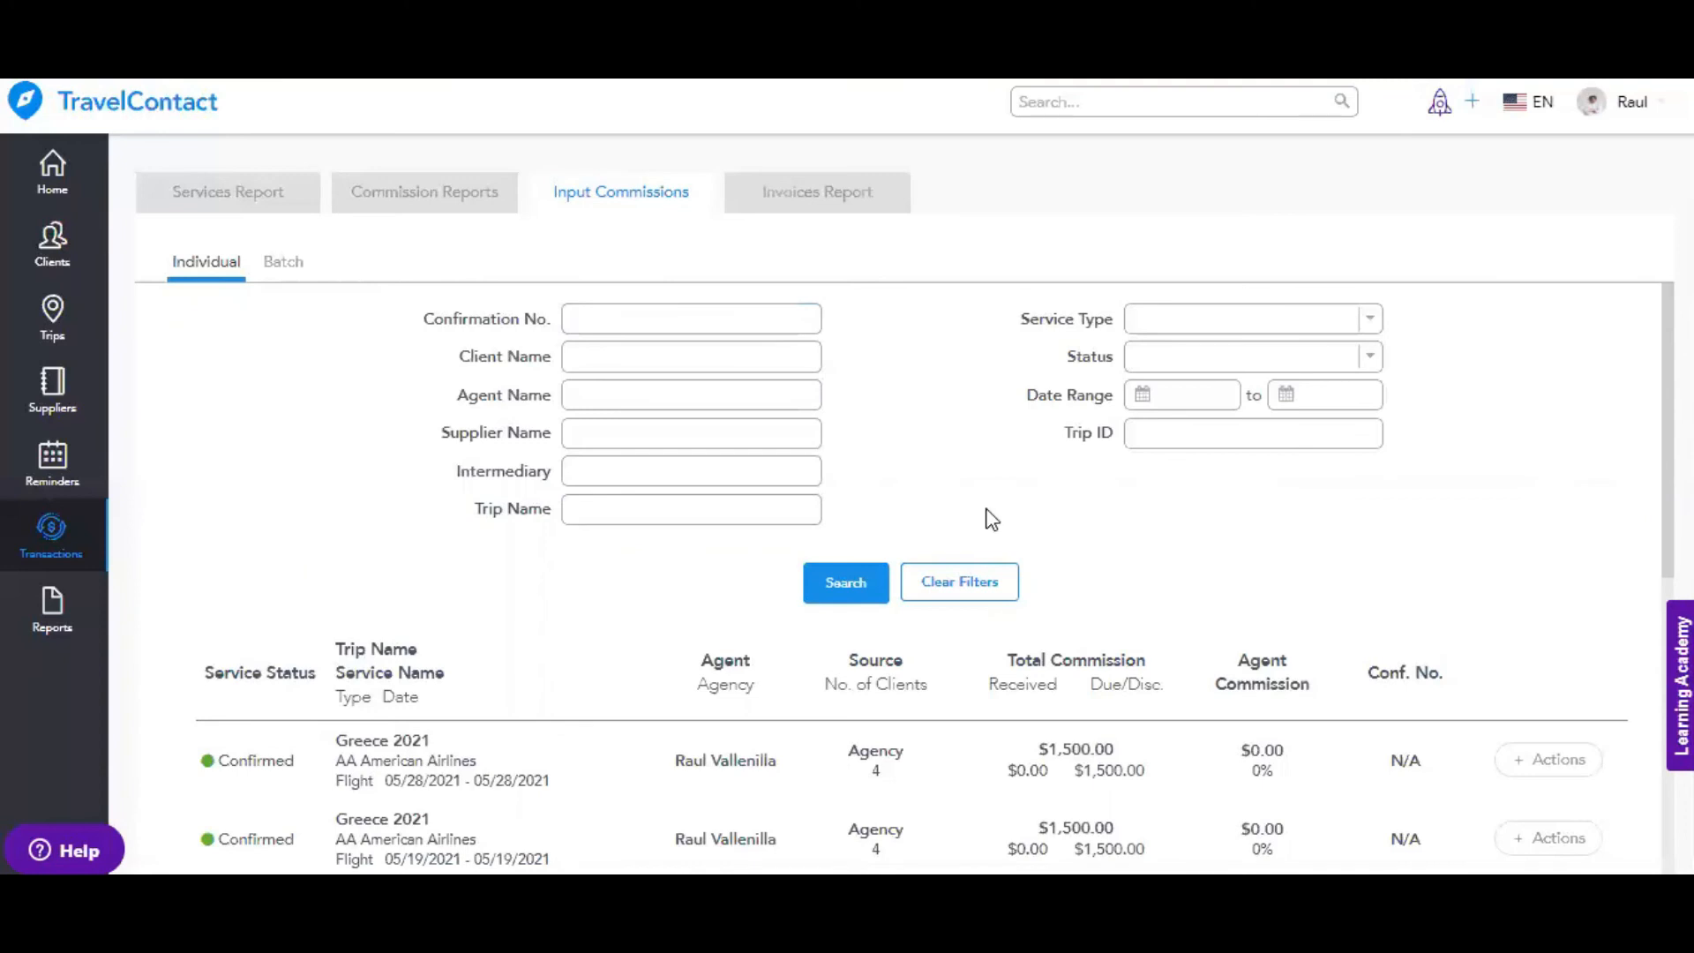
scroll(988, 529, down, 3)
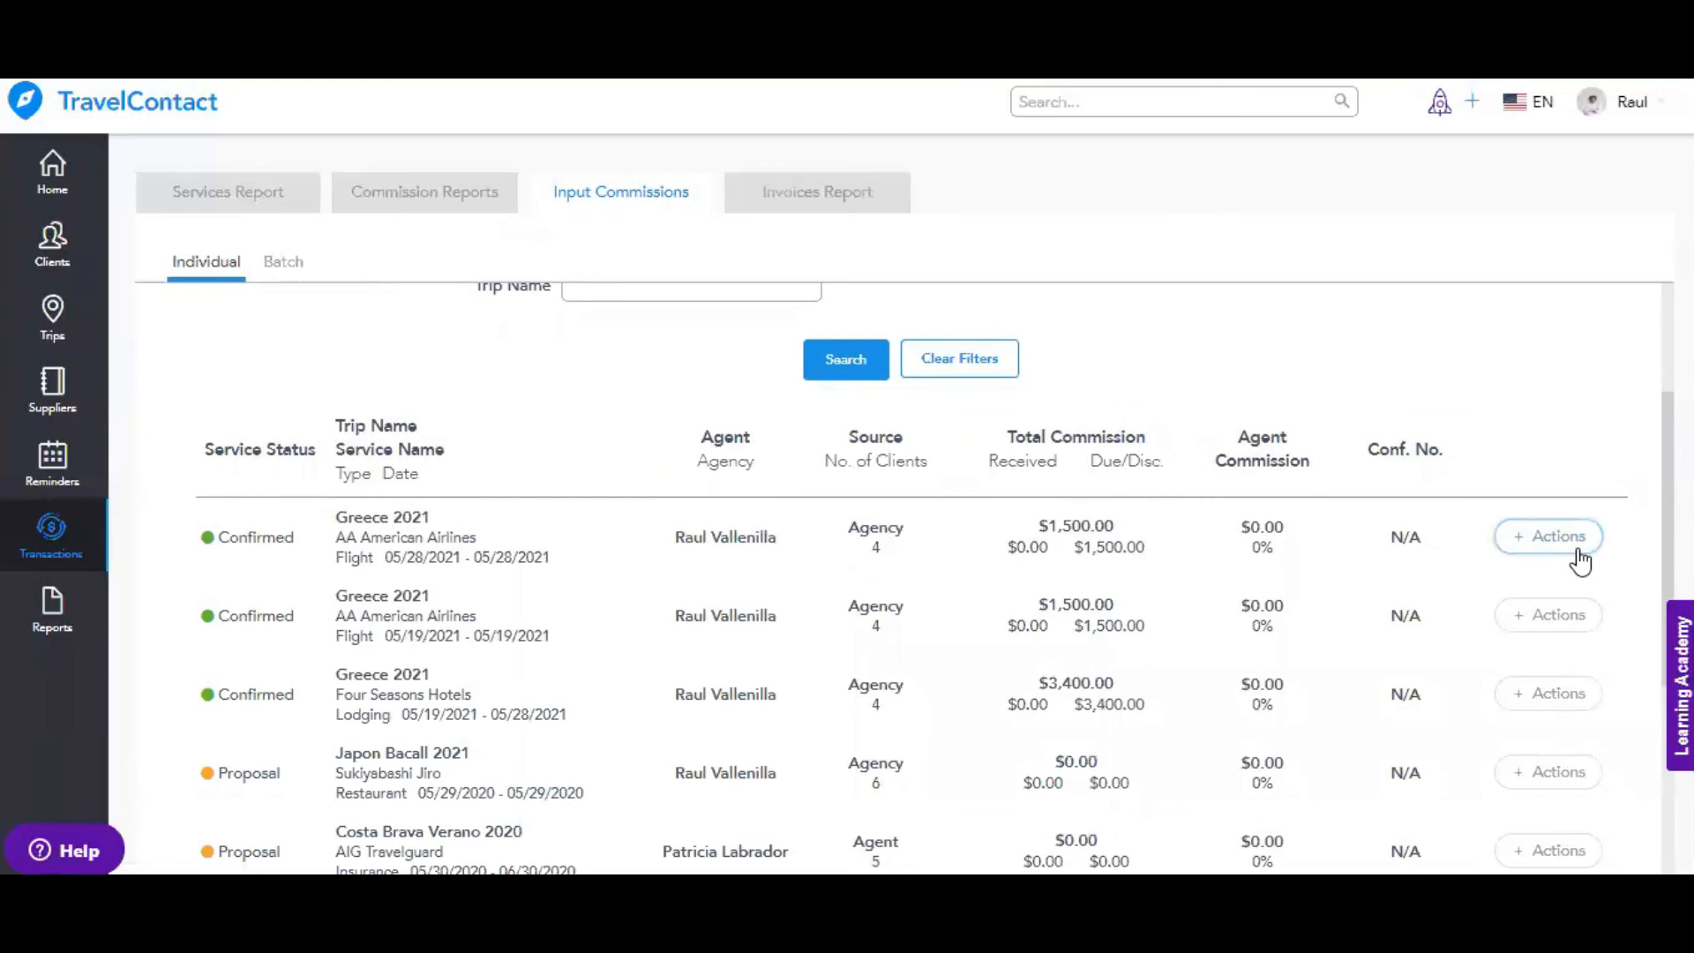
click(1576, 549)
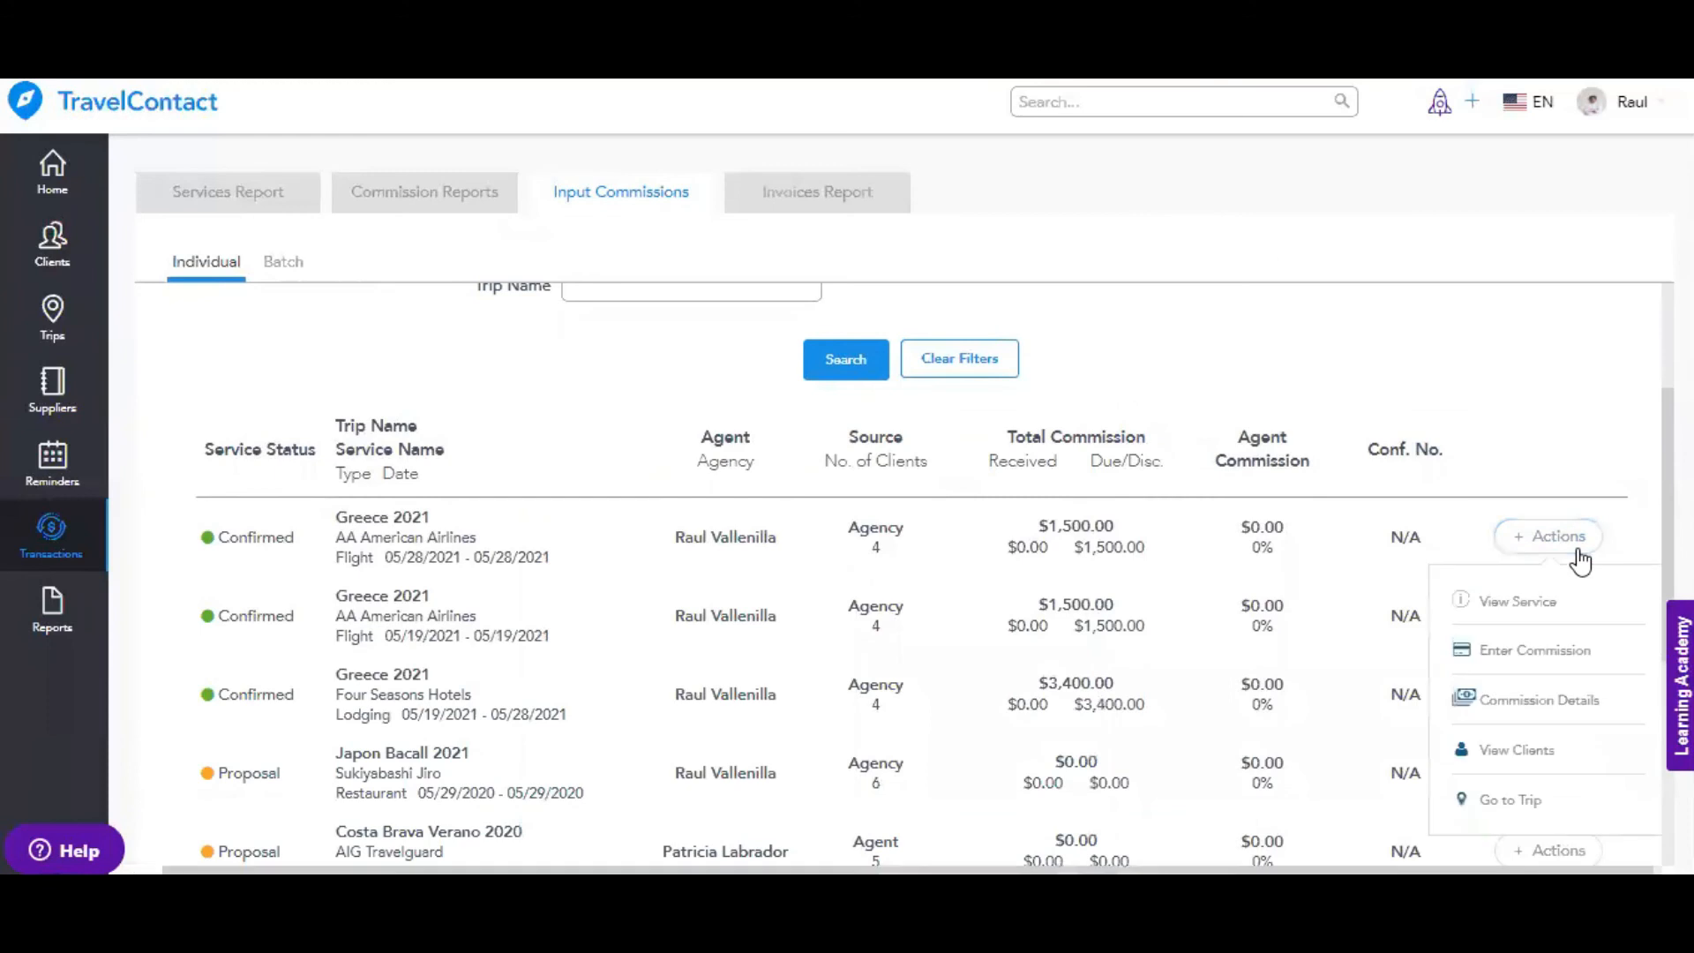
click(1533, 657)
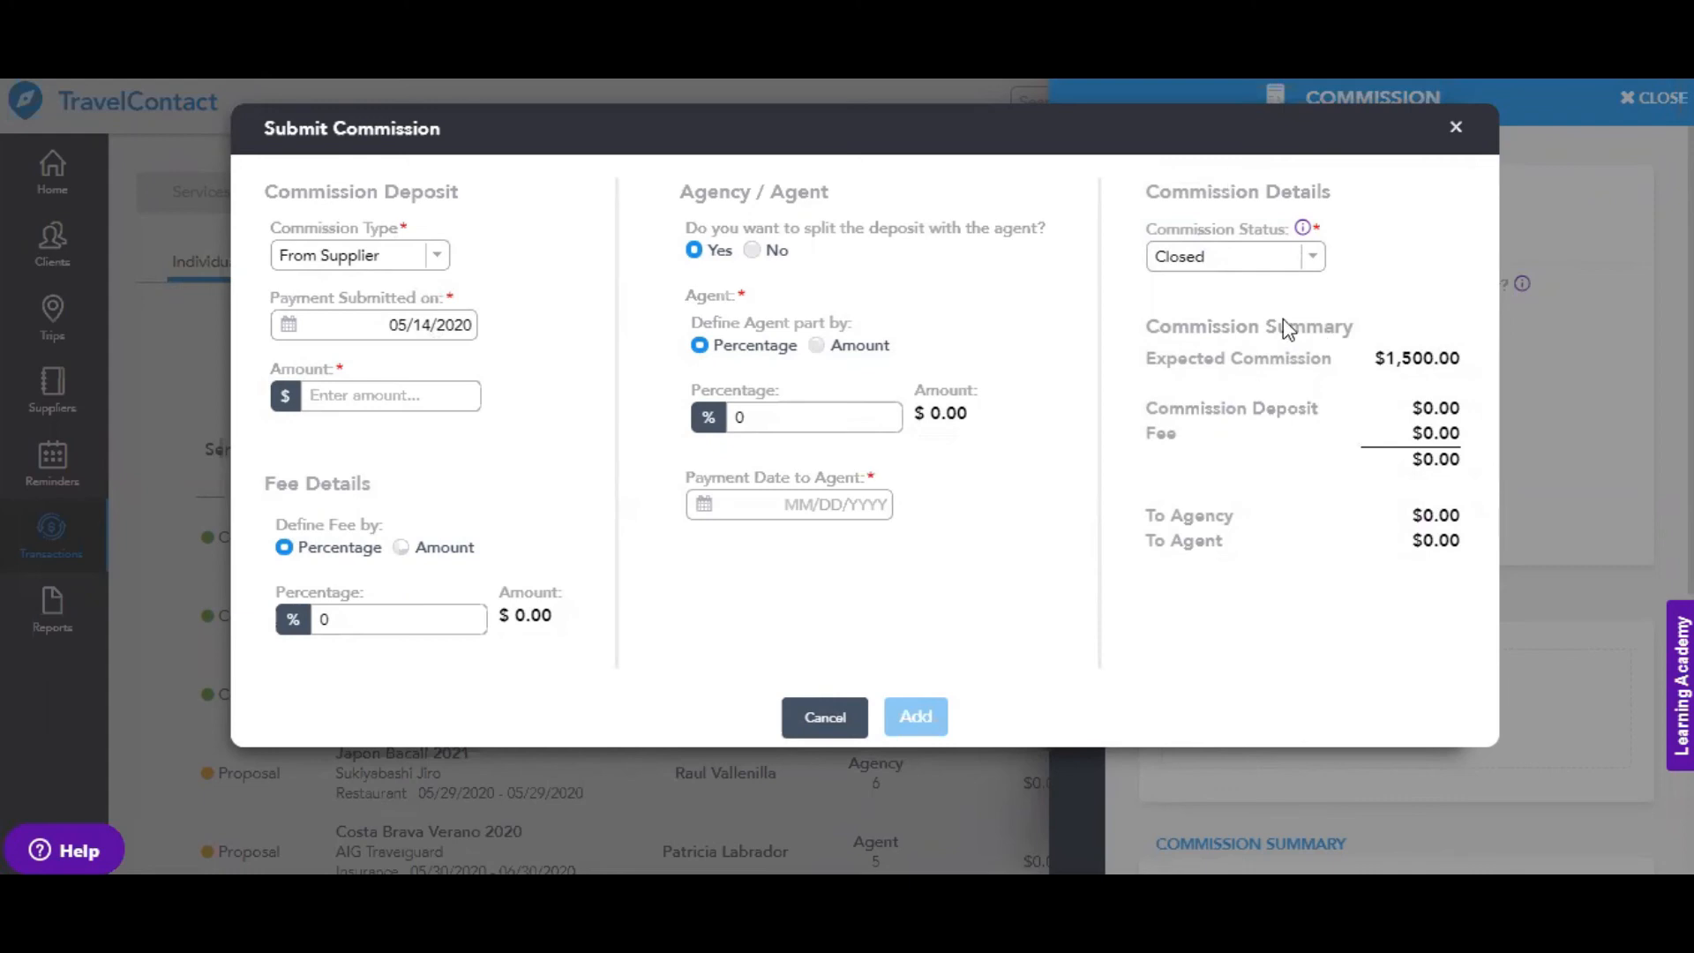
click(1456, 129)
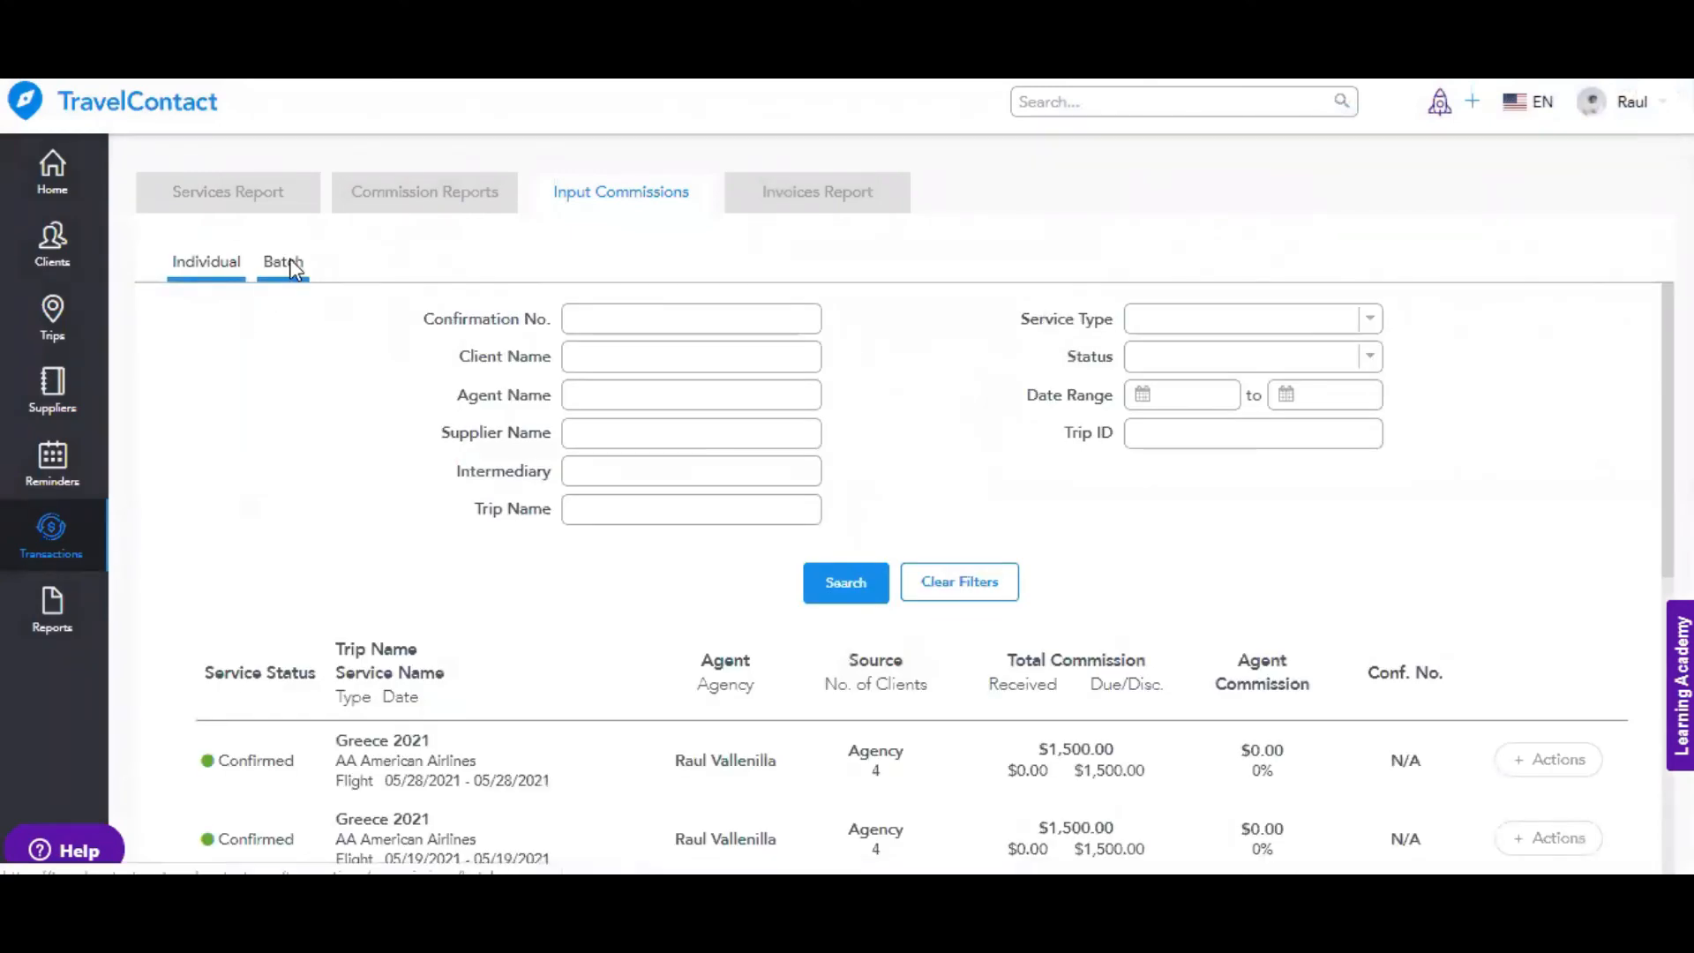
Search the batch commission inputs for the supplier four seasons
click(292, 264)
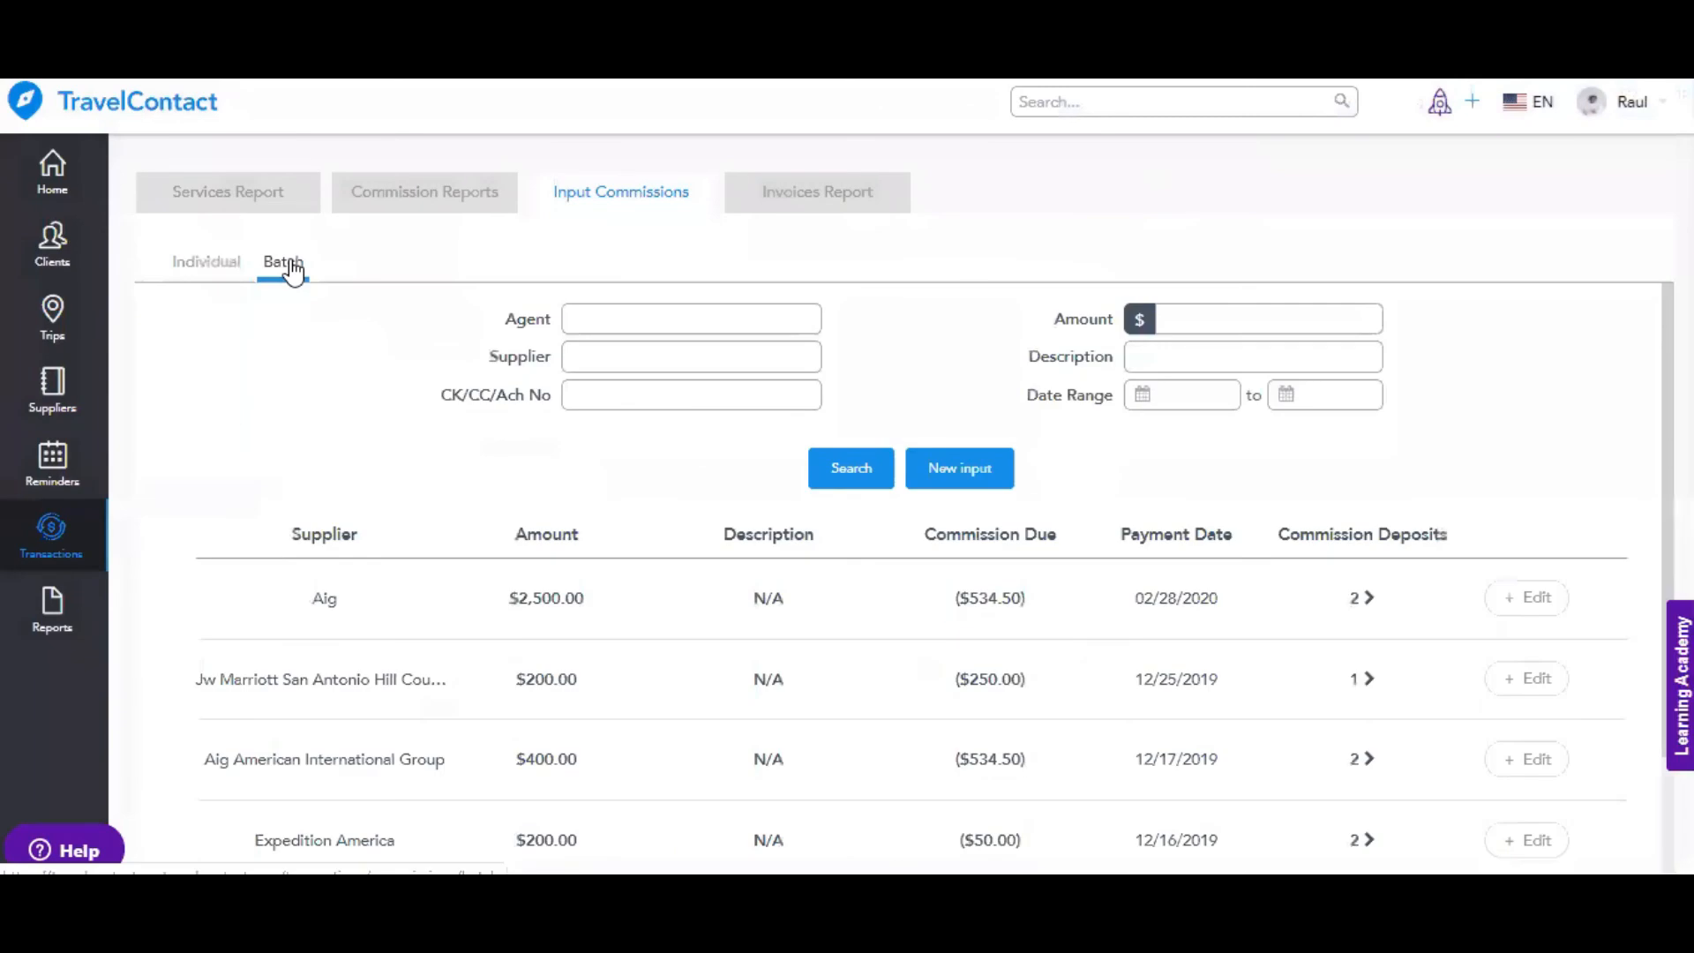
click(656, 357)
text(Four Seaso)
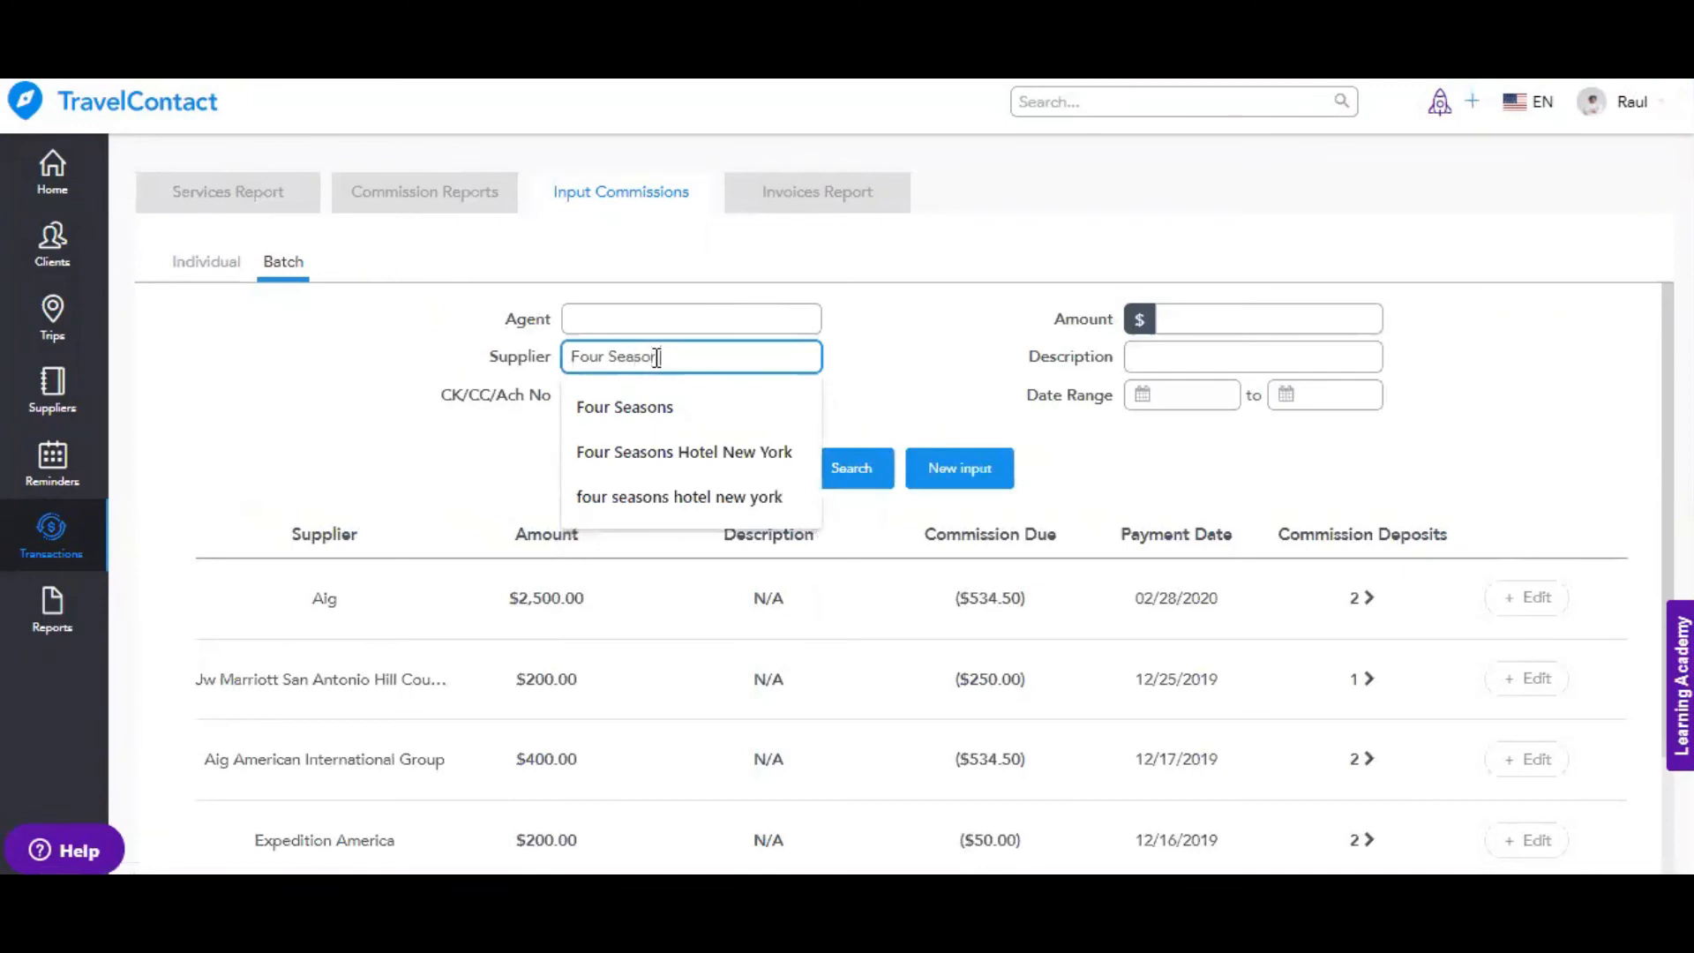
text(ns)
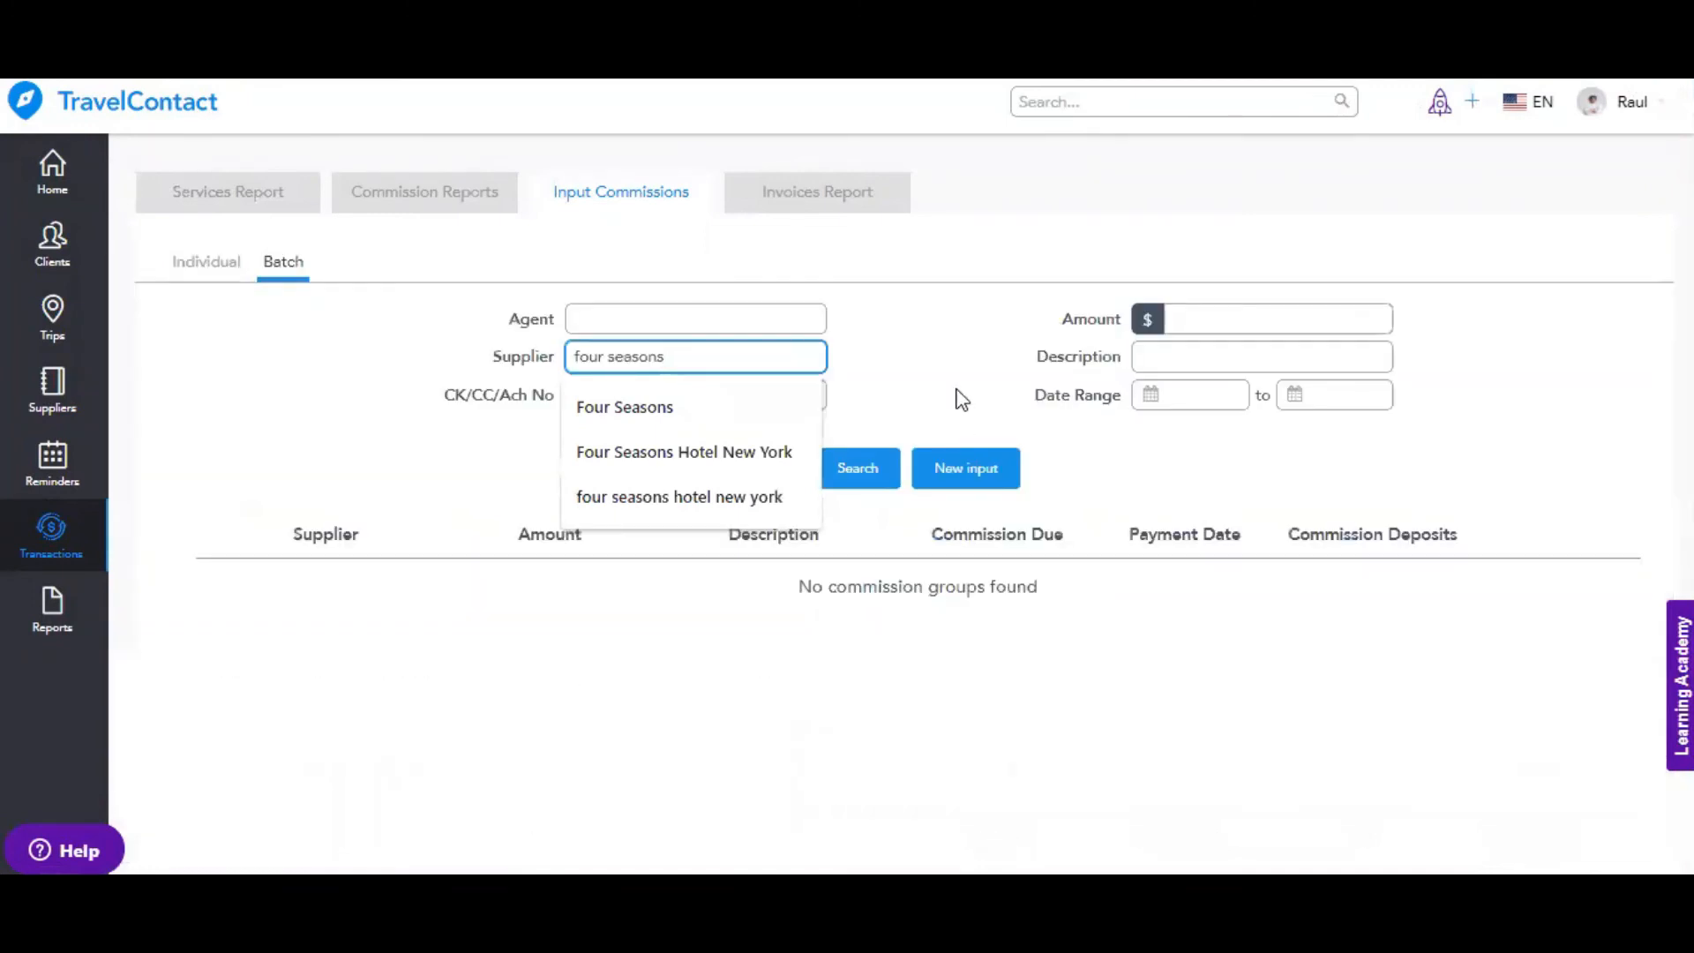
click(959, 399)
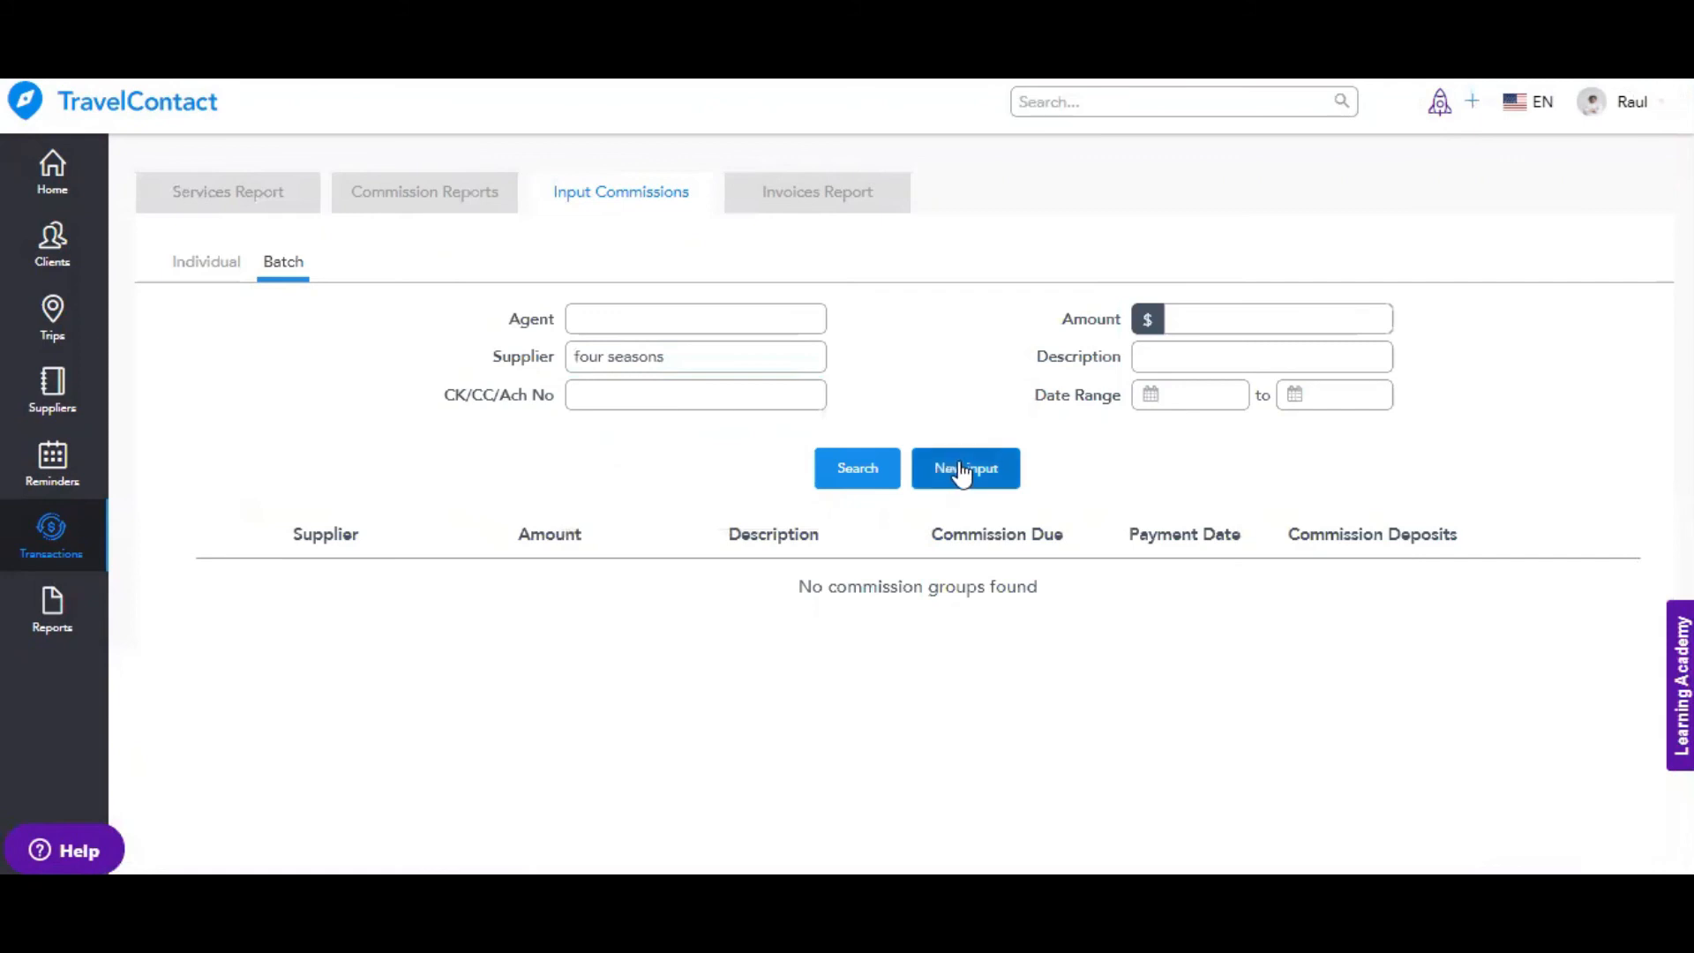
Clear the supplier filter of the batch commission search
click(733, 359)
key(ctrl+a)
key(BackSpace)
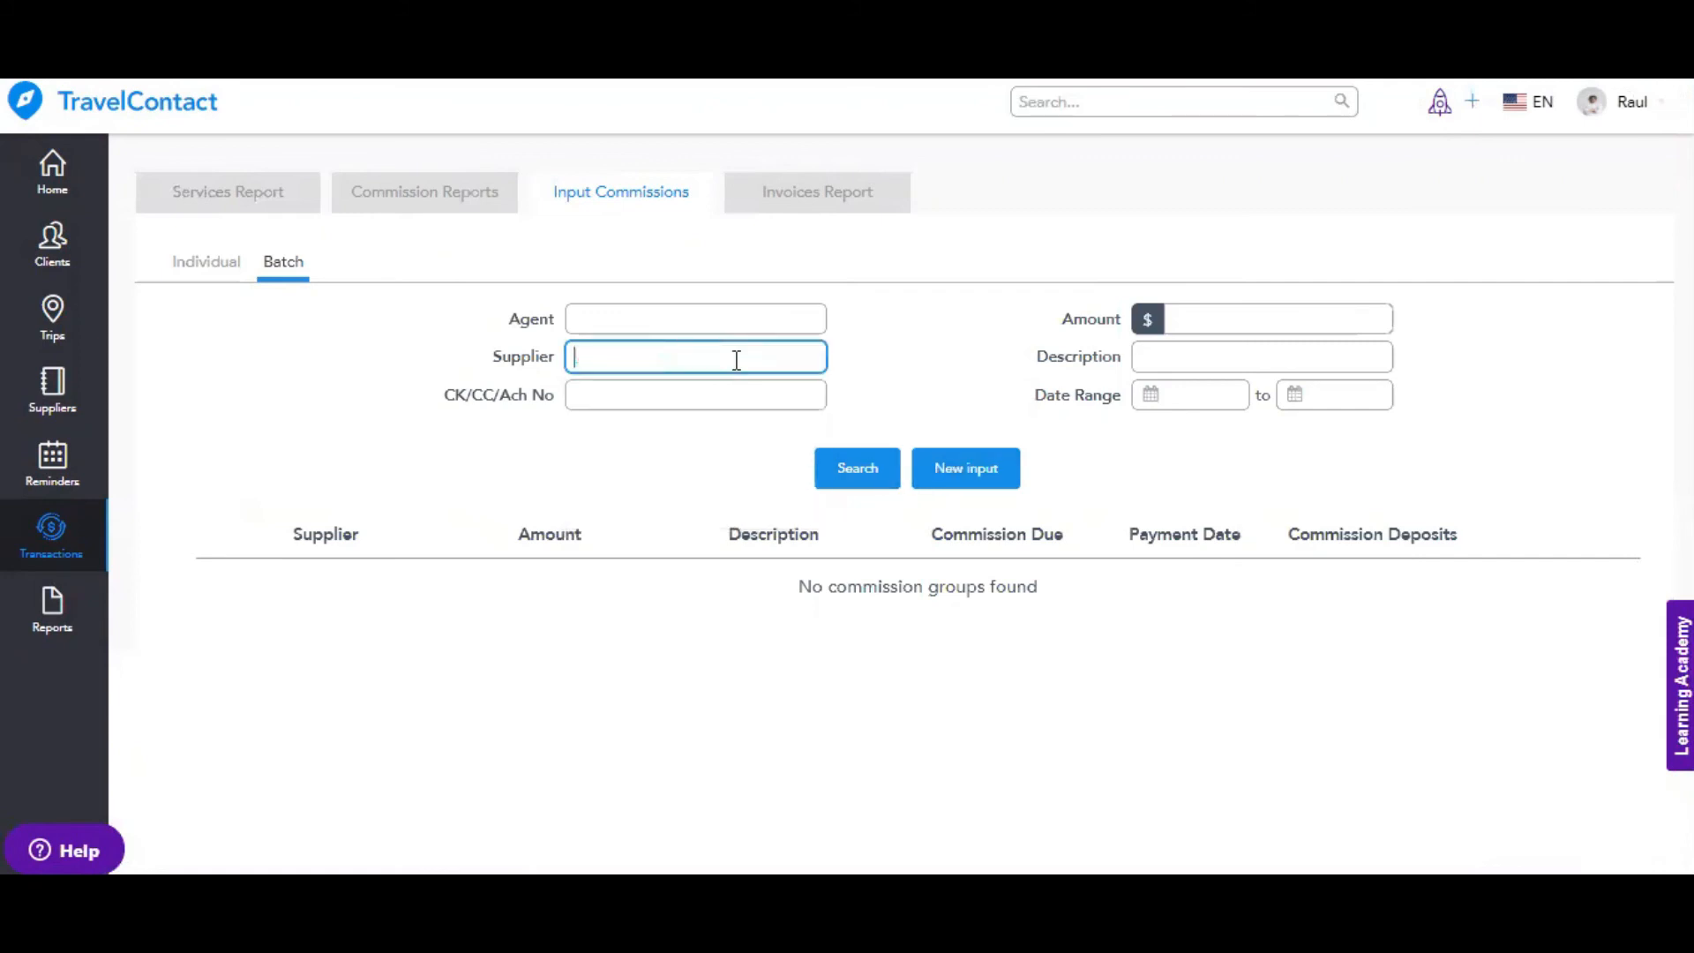
Examine the new batch commission form with Four Seasons entered as supplier, dismissing it without creating a commission group
click(975, 484)
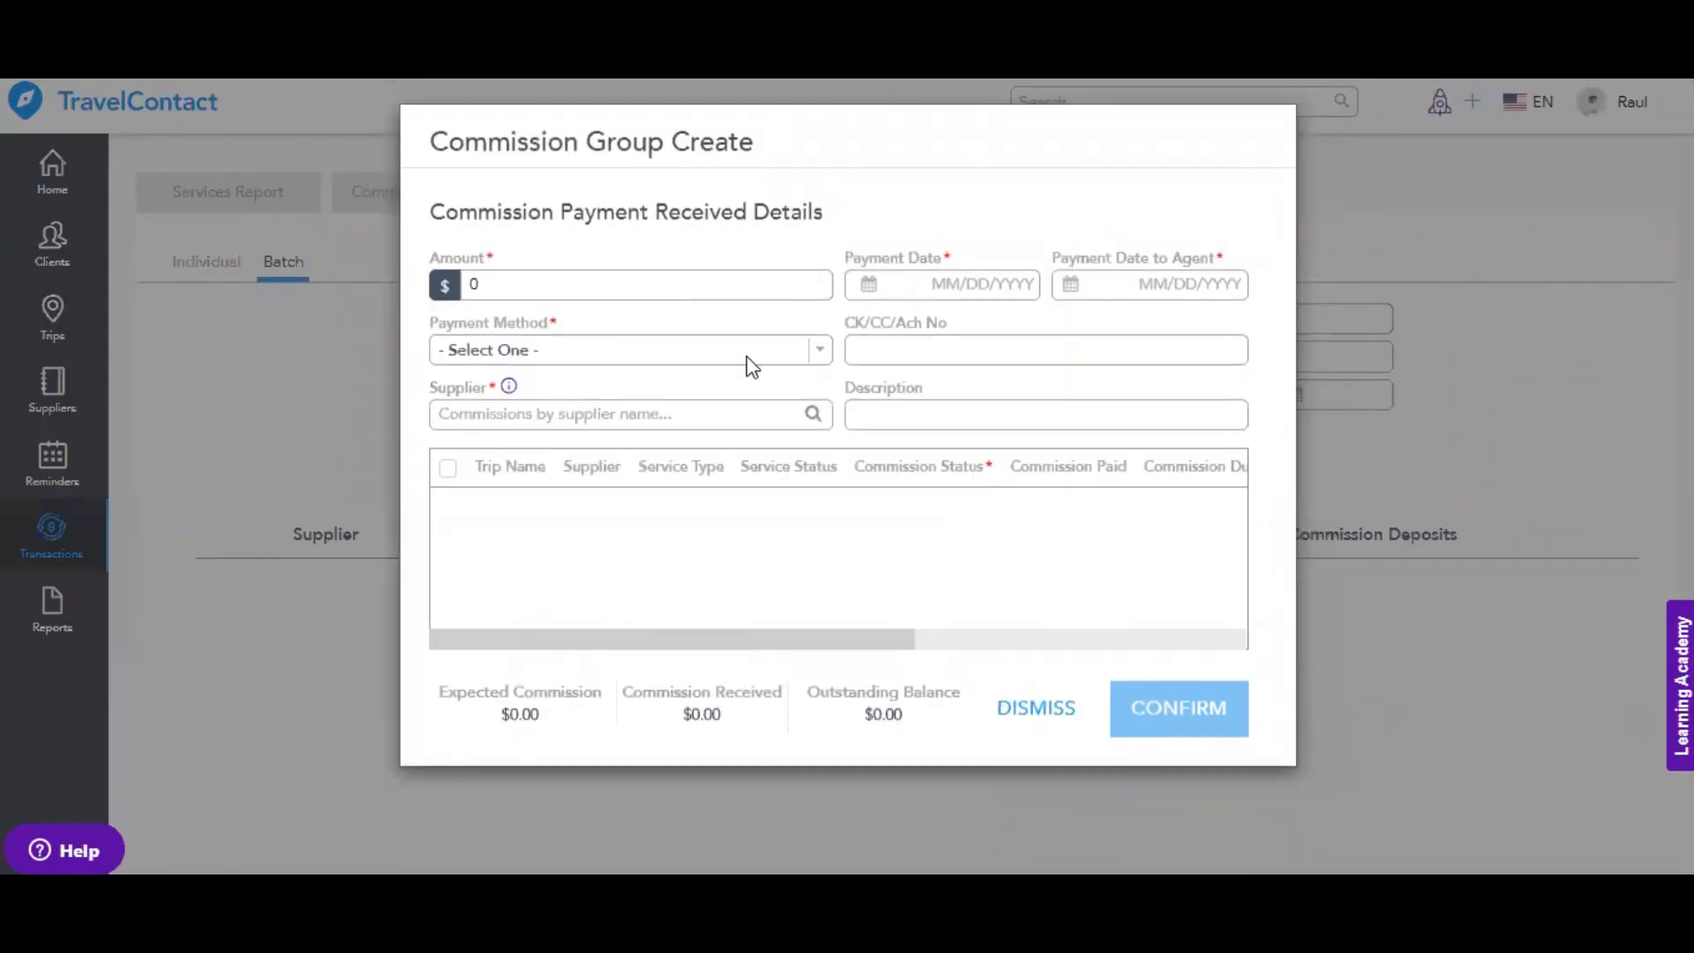
click(727, 420)
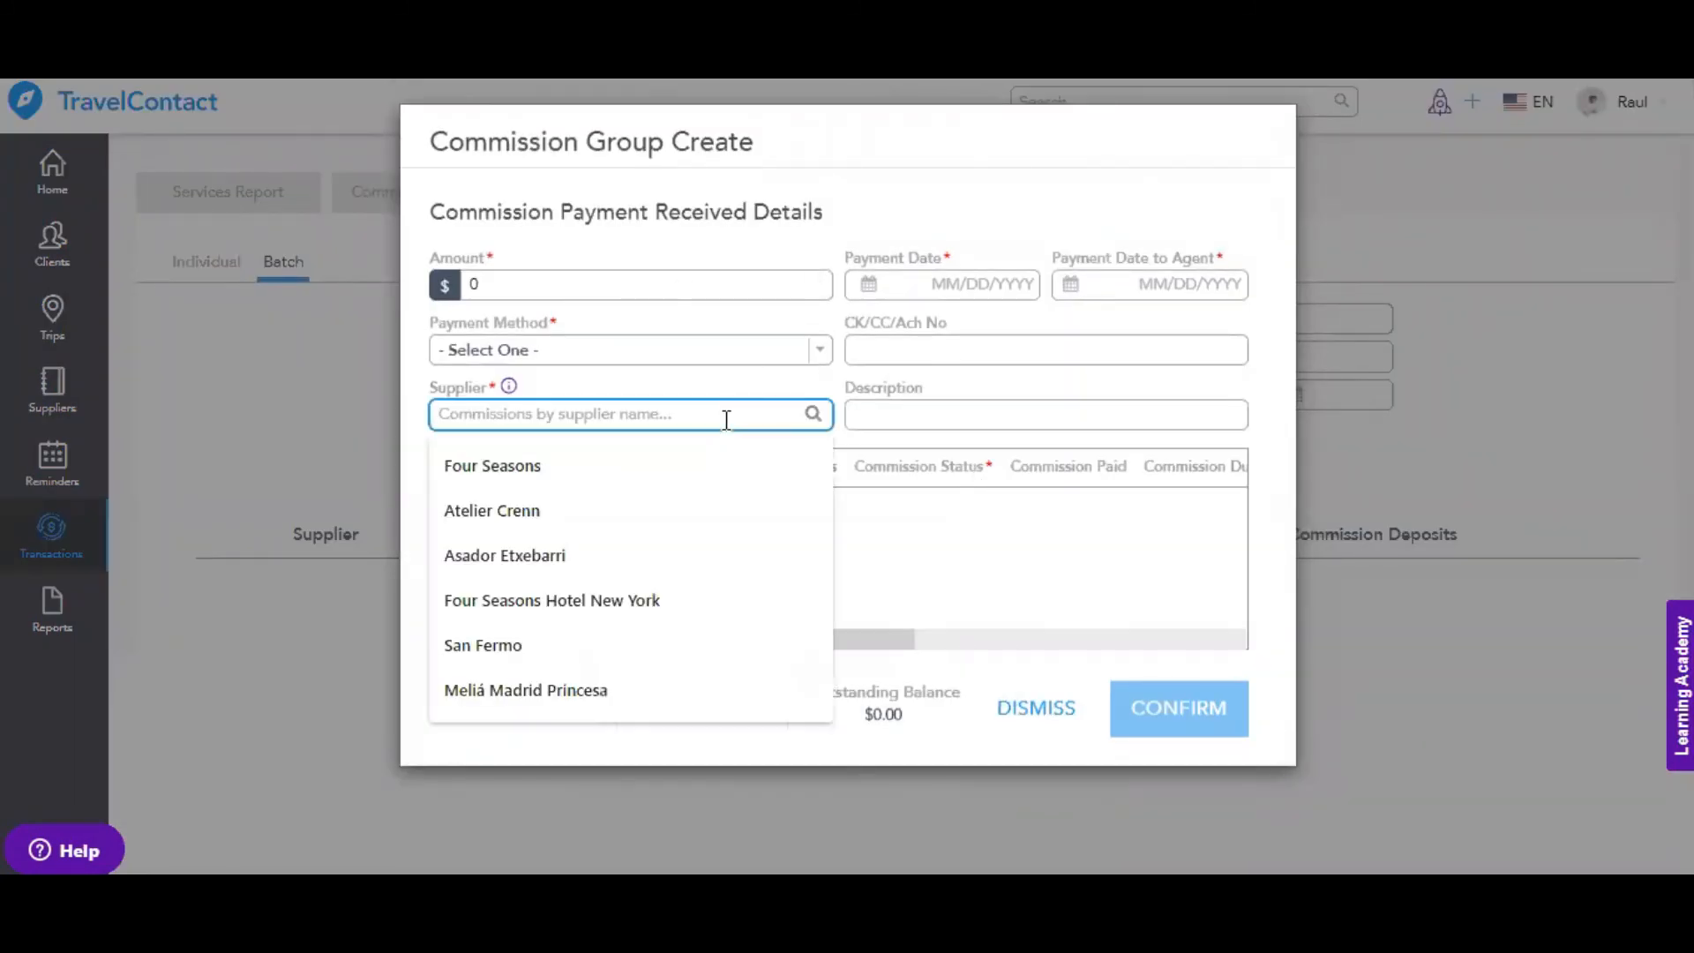
text(Four Seasons)
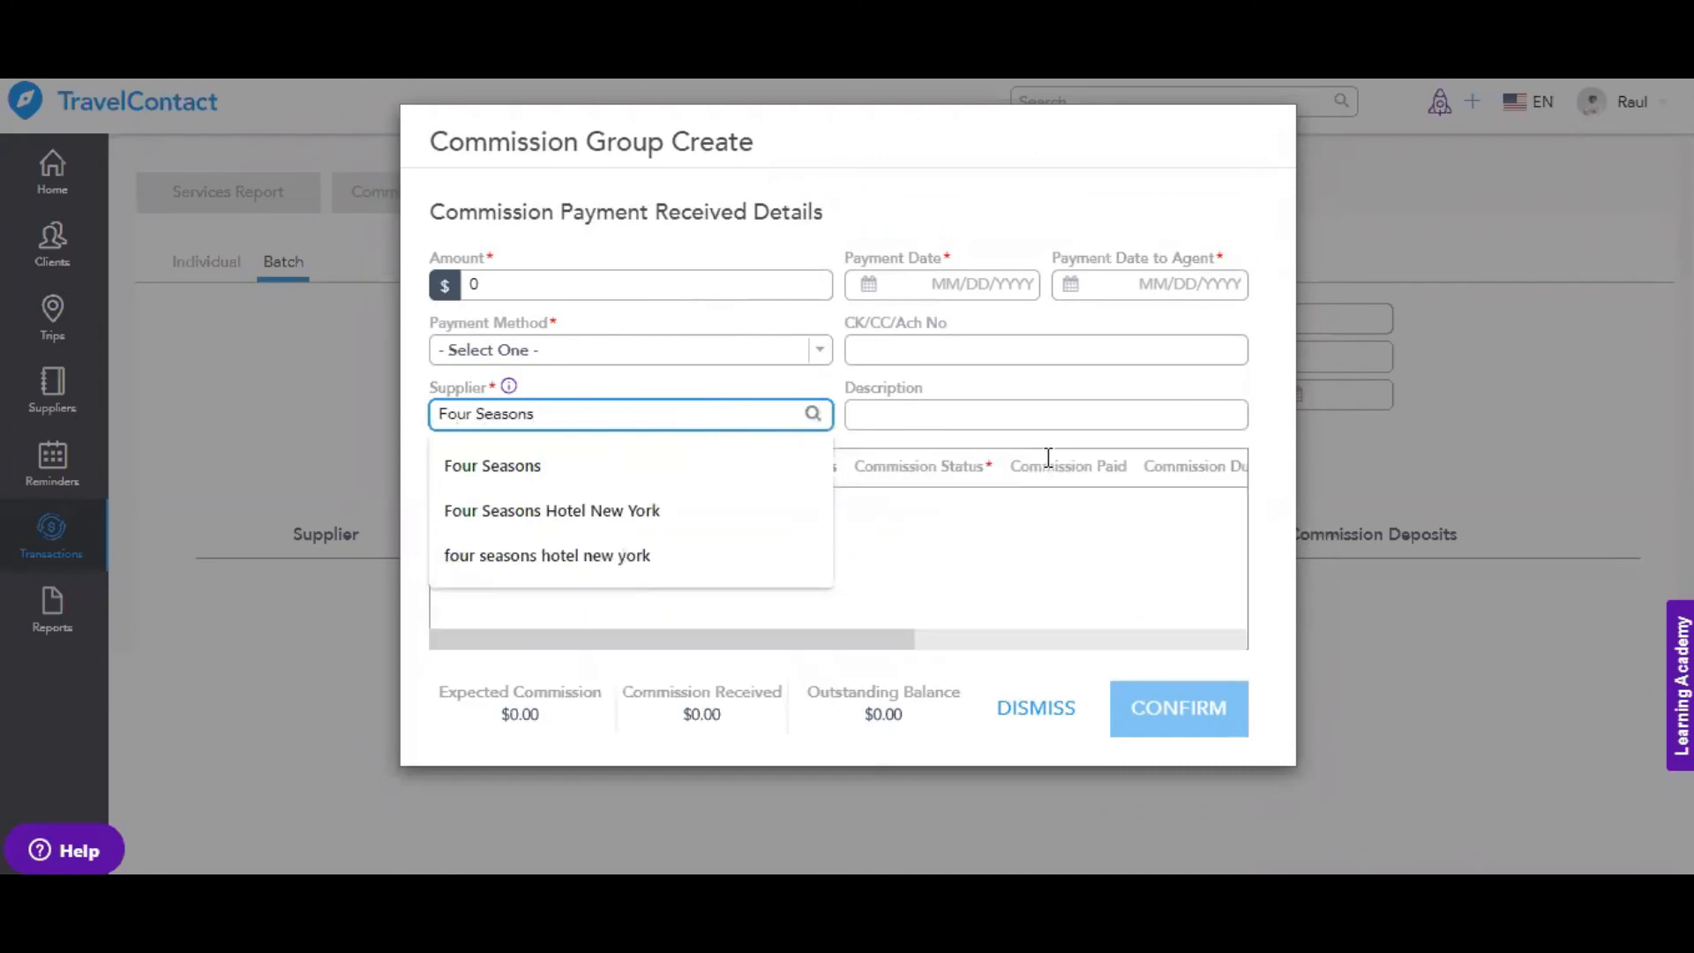
click(1269, 465)
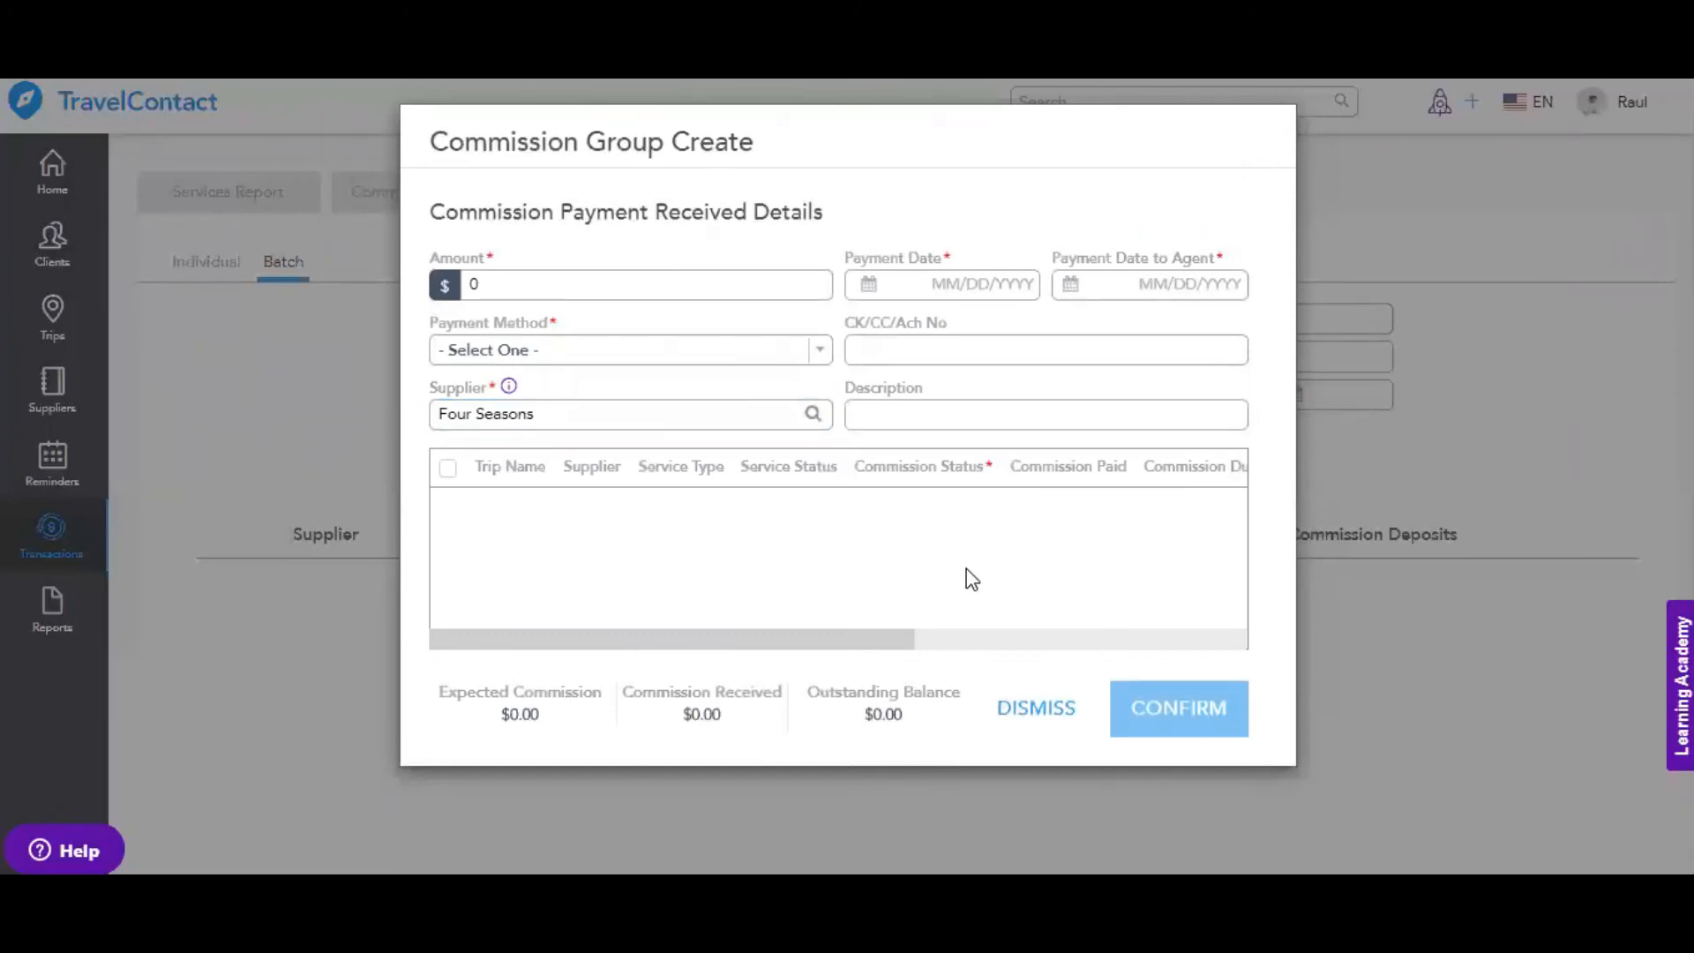
click(1017, 731)
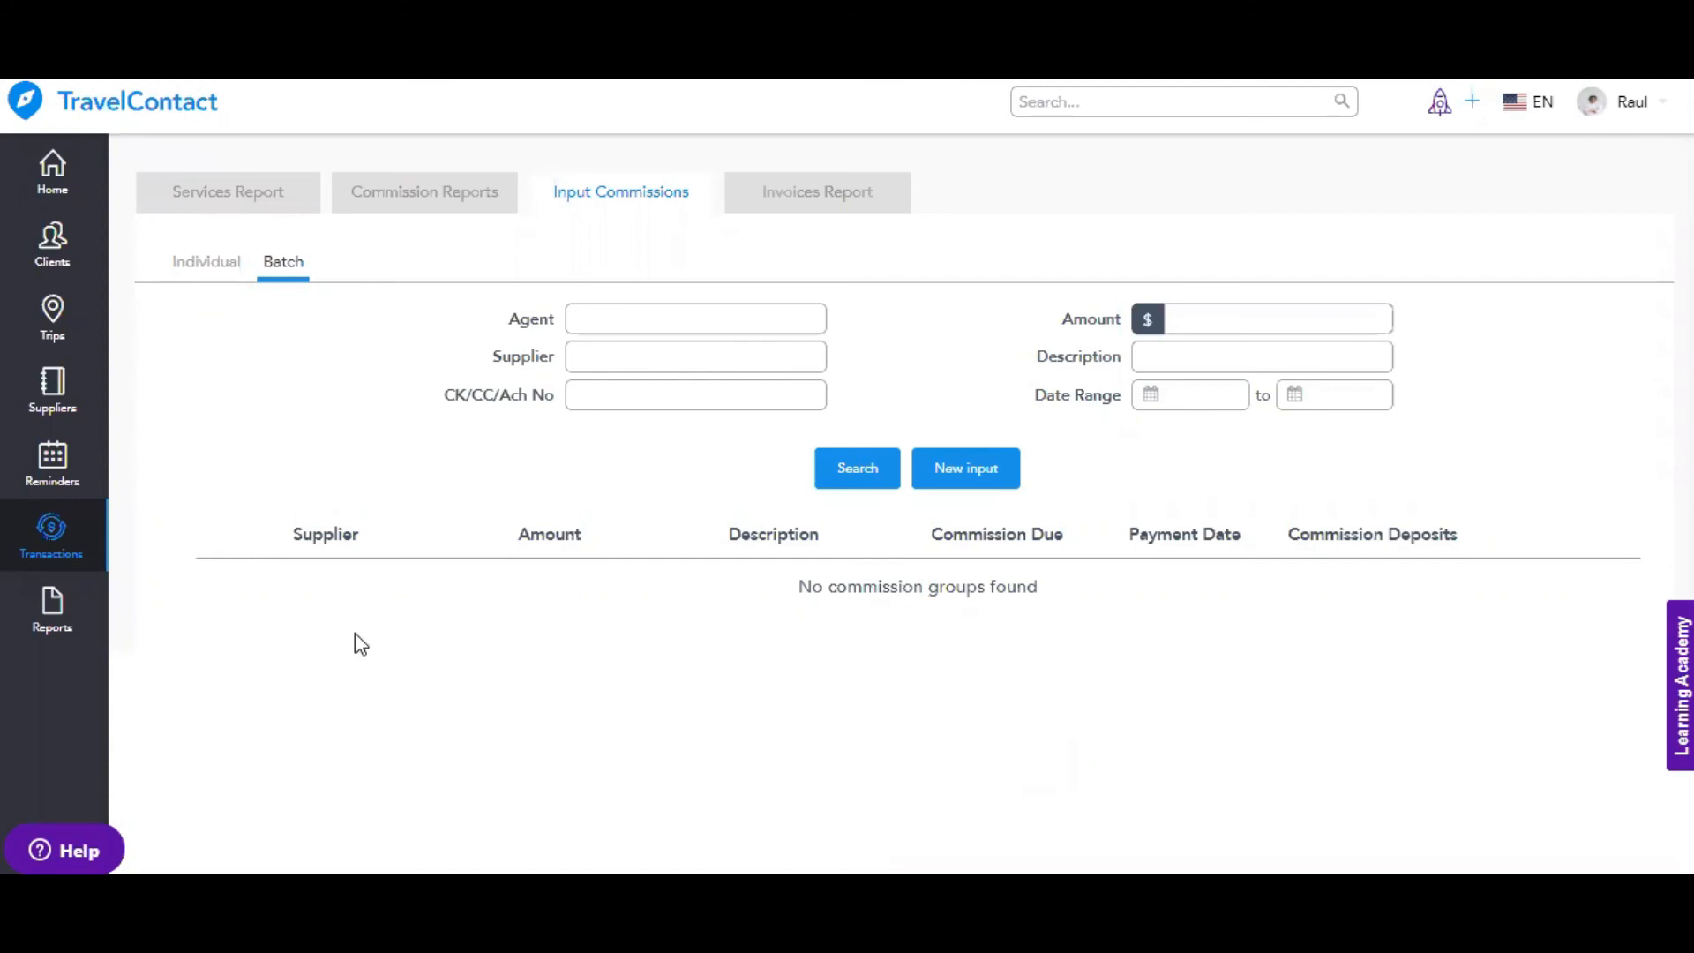
Open the agency reports and review the 2020 amounts for all agents, including the gross amount and service status charts
click(58, 611)
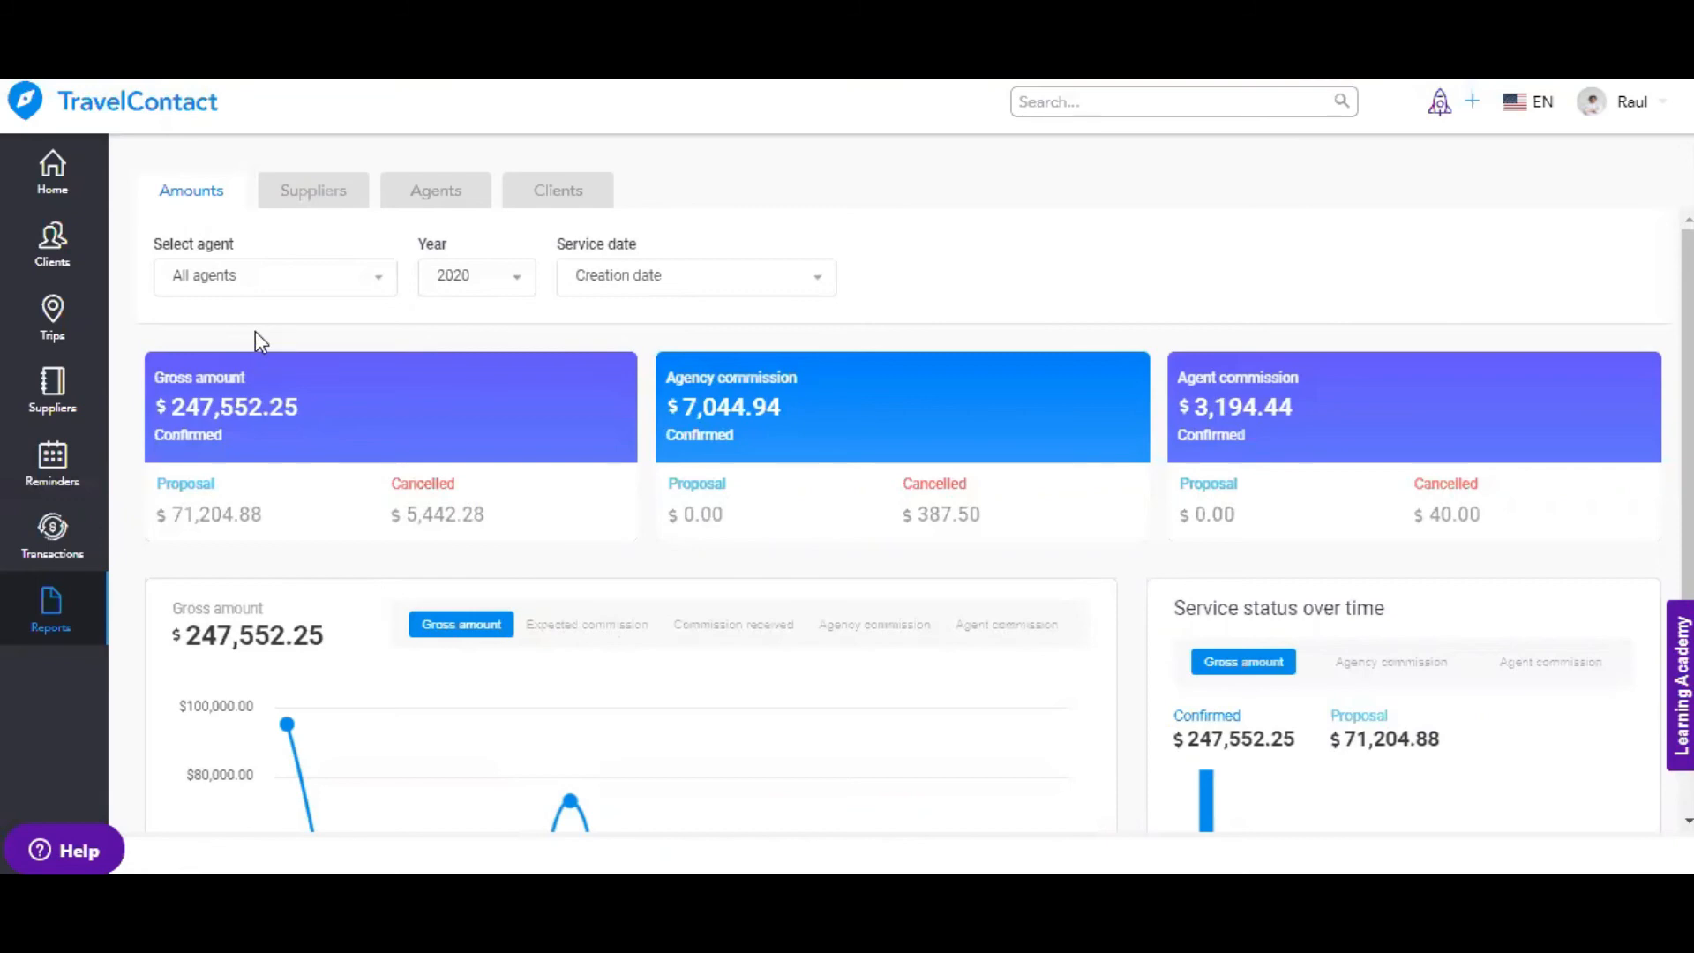
scroll(595, 491, down, 4)
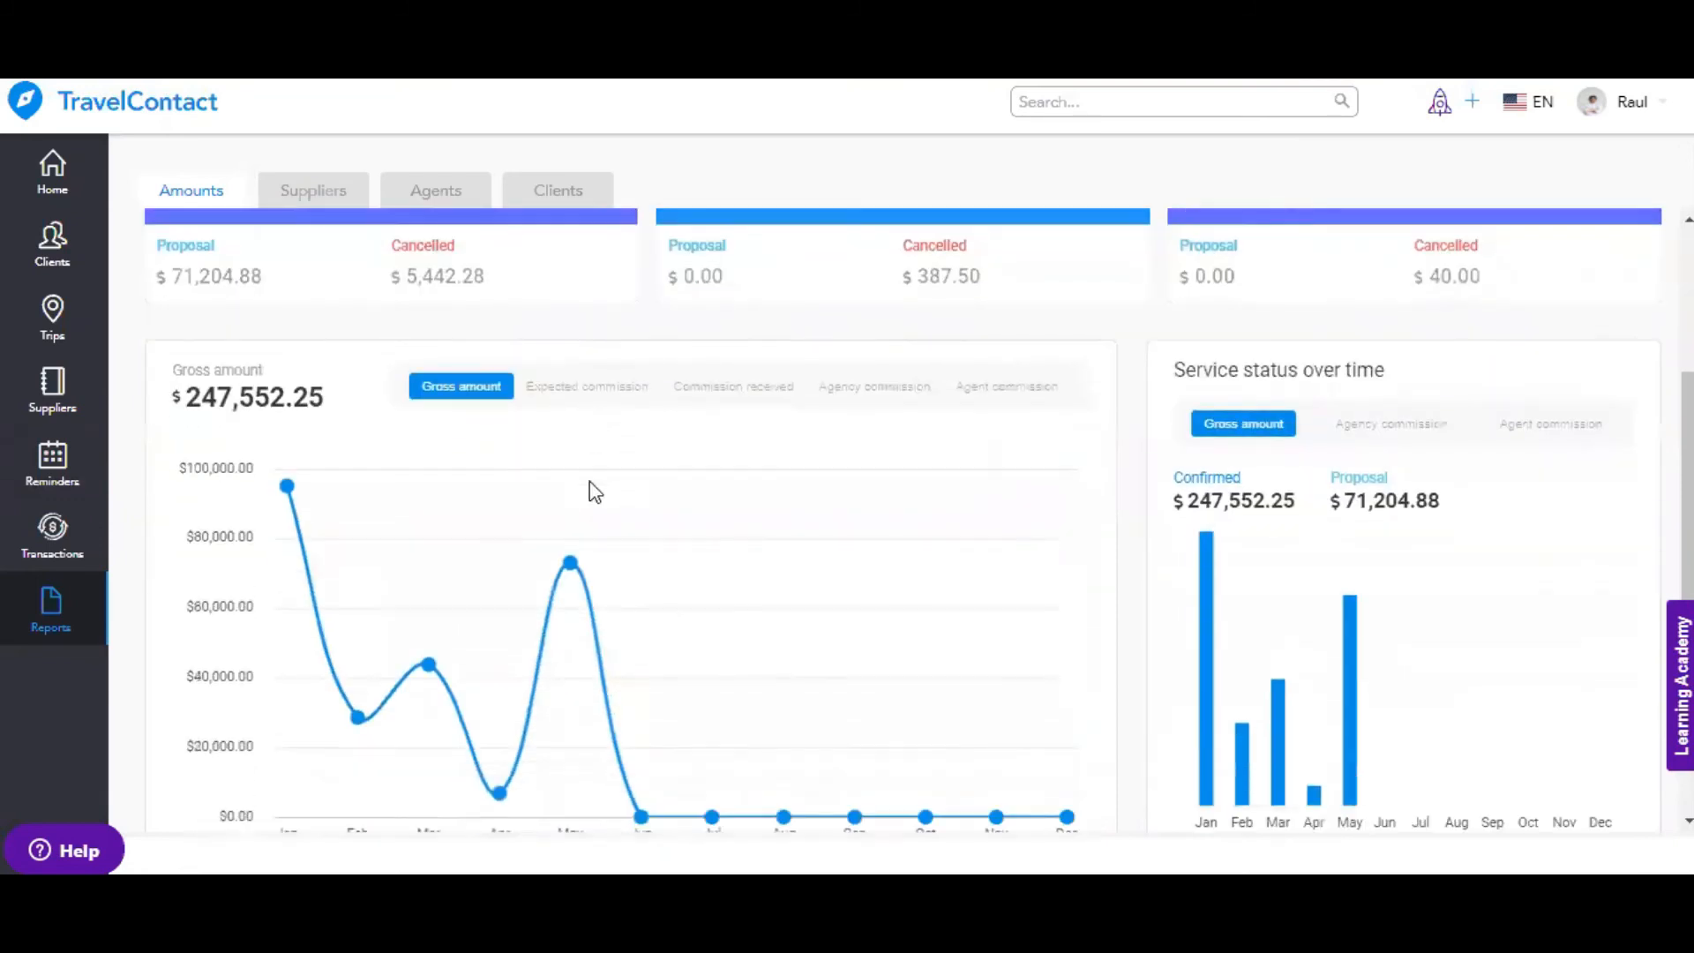
scroll(589, 490, up, 4)
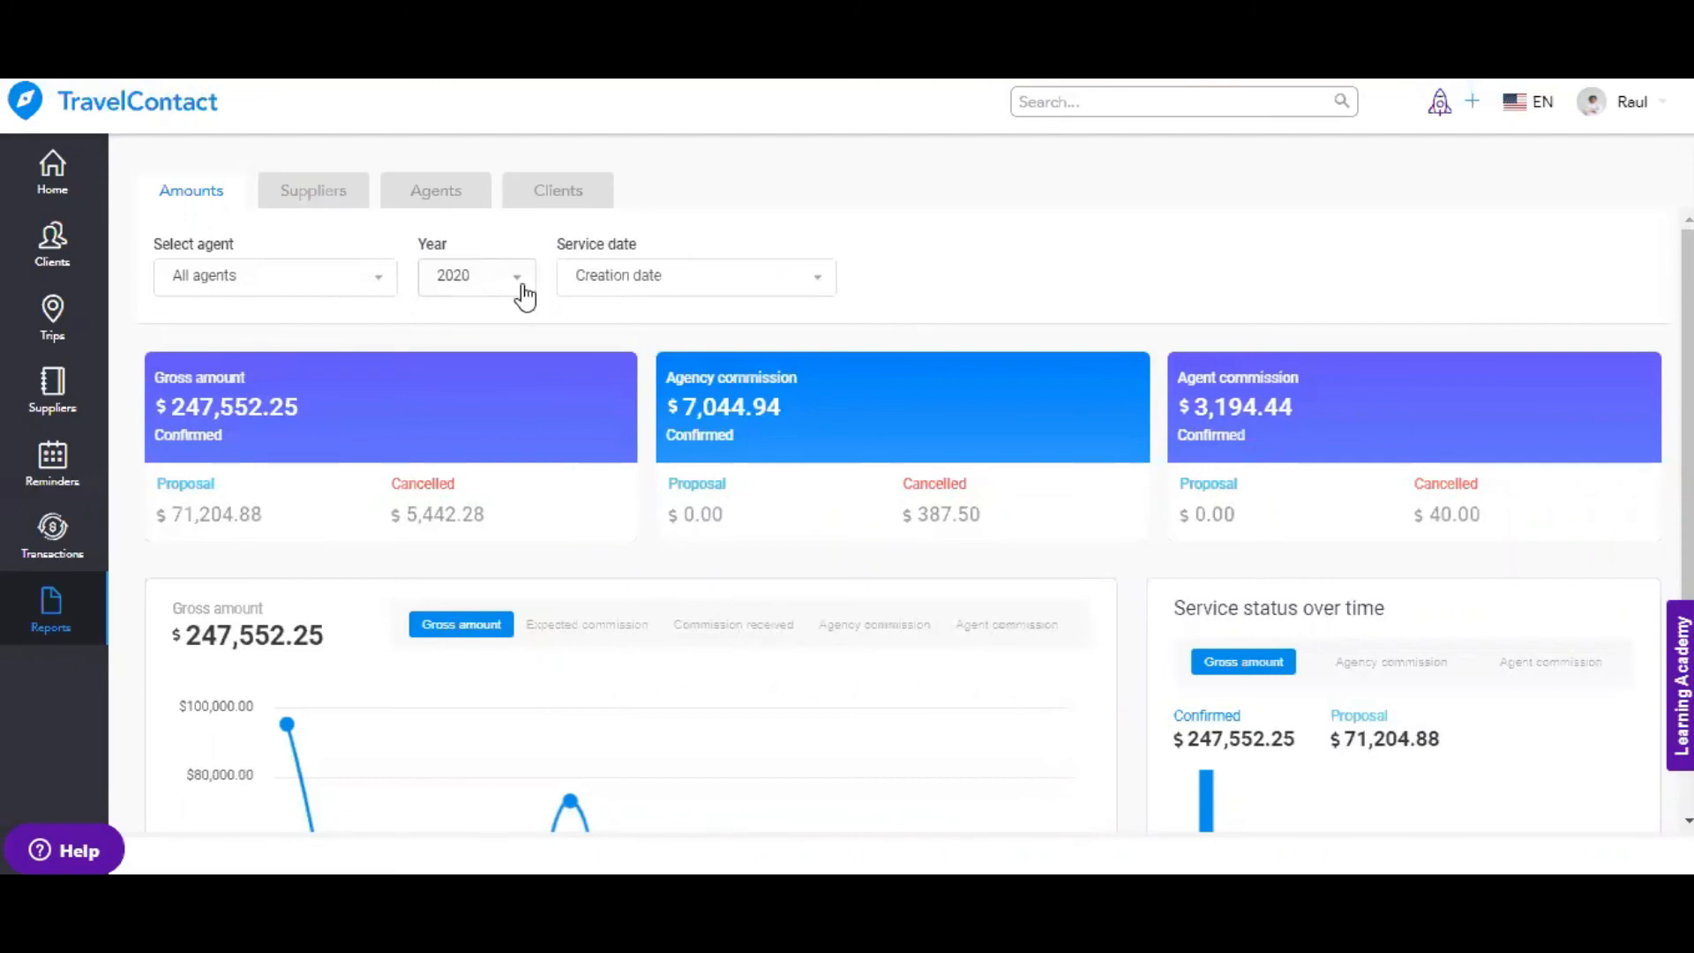
Set the amounts report's year to 2019 and review its monthly gross amount chart
click(521, 286)
click(503, 361)
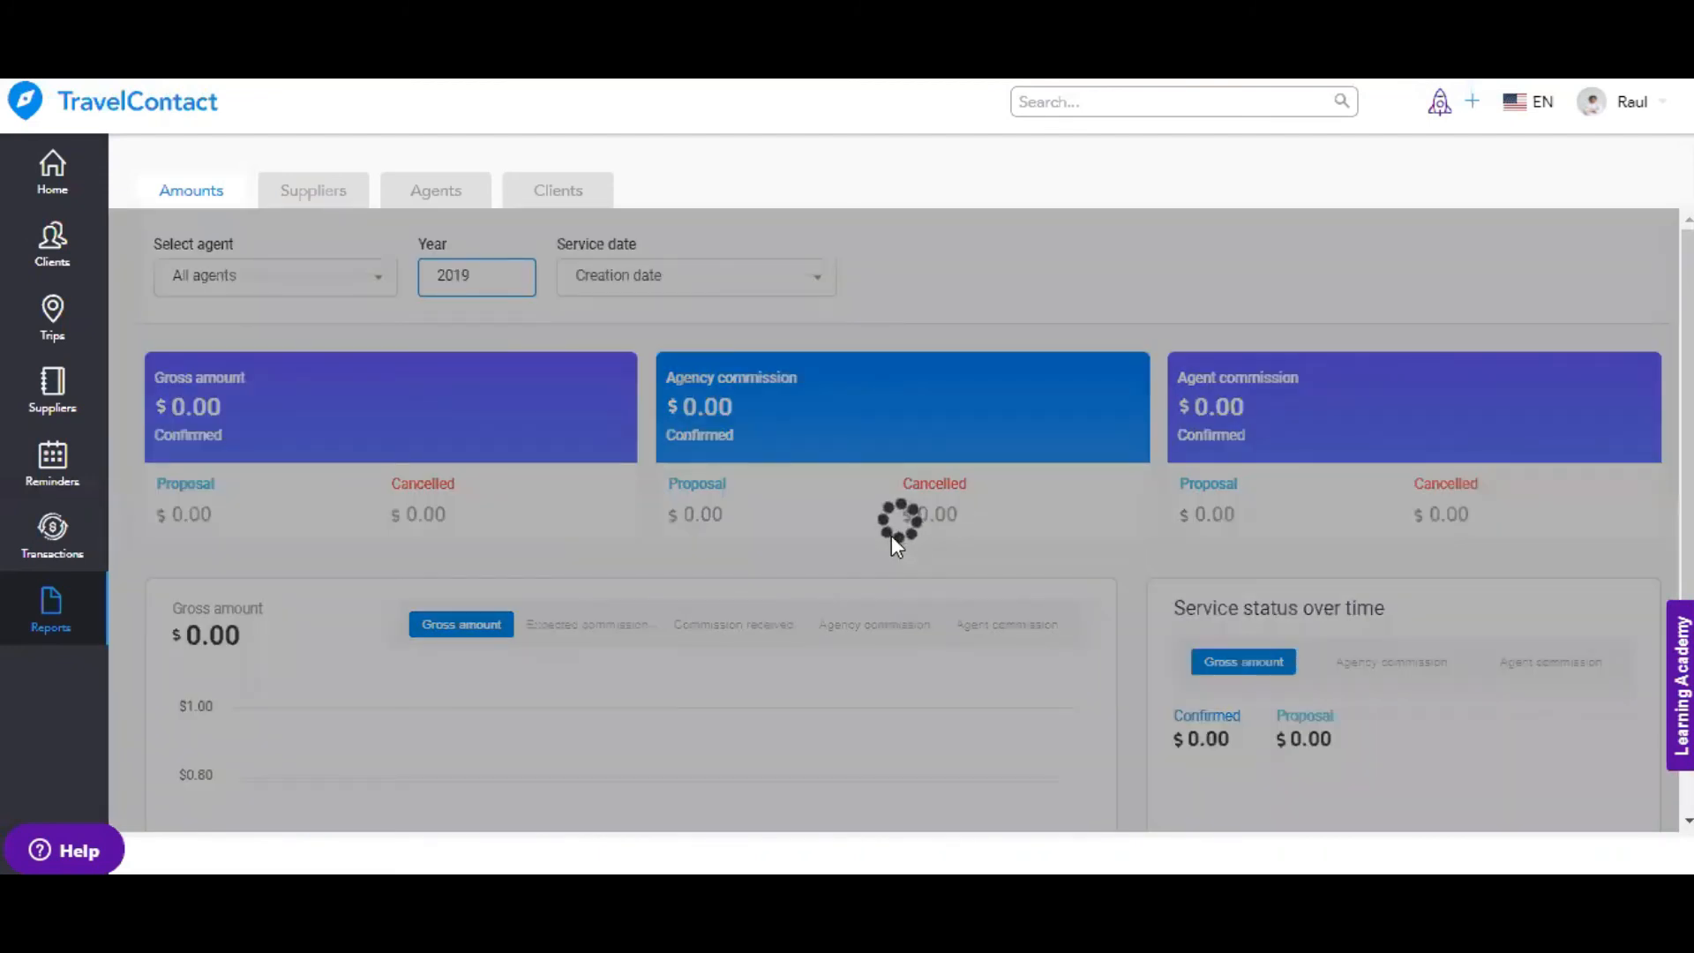
scroll(891, 537, down, 1)
scroll(891, 536, down, 3)
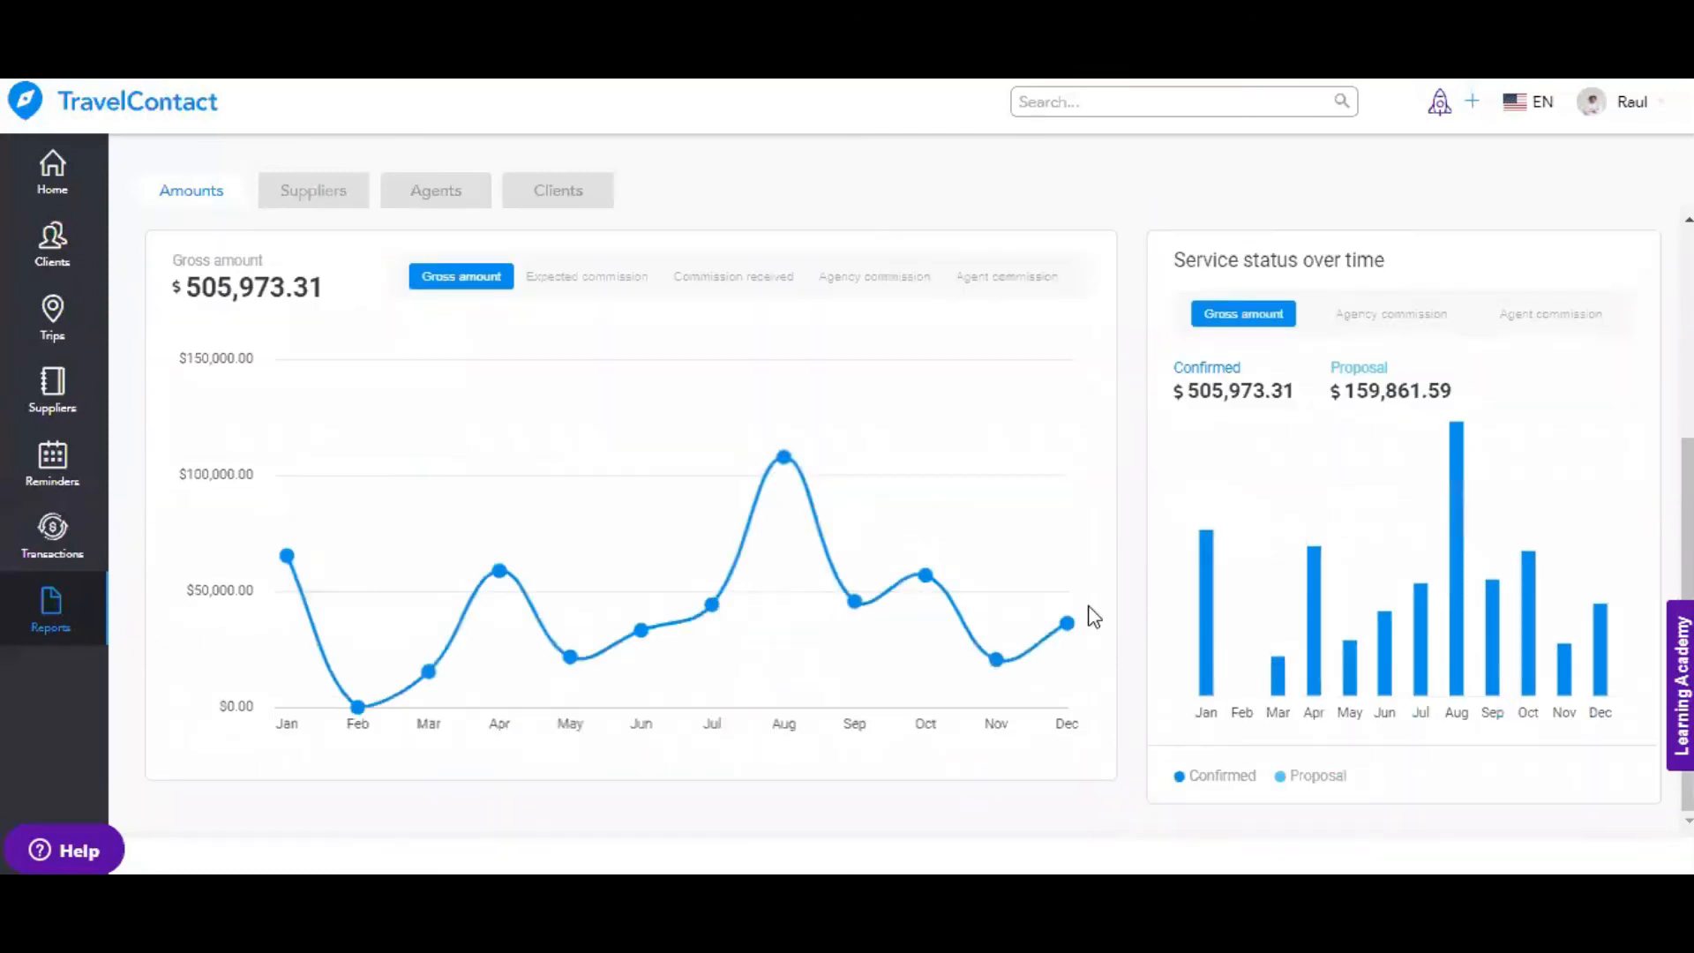
View the service status over time by agency commission and by agent commission
mouse_move(1070, 634)
click(1370, 328)
click(1582, 330)
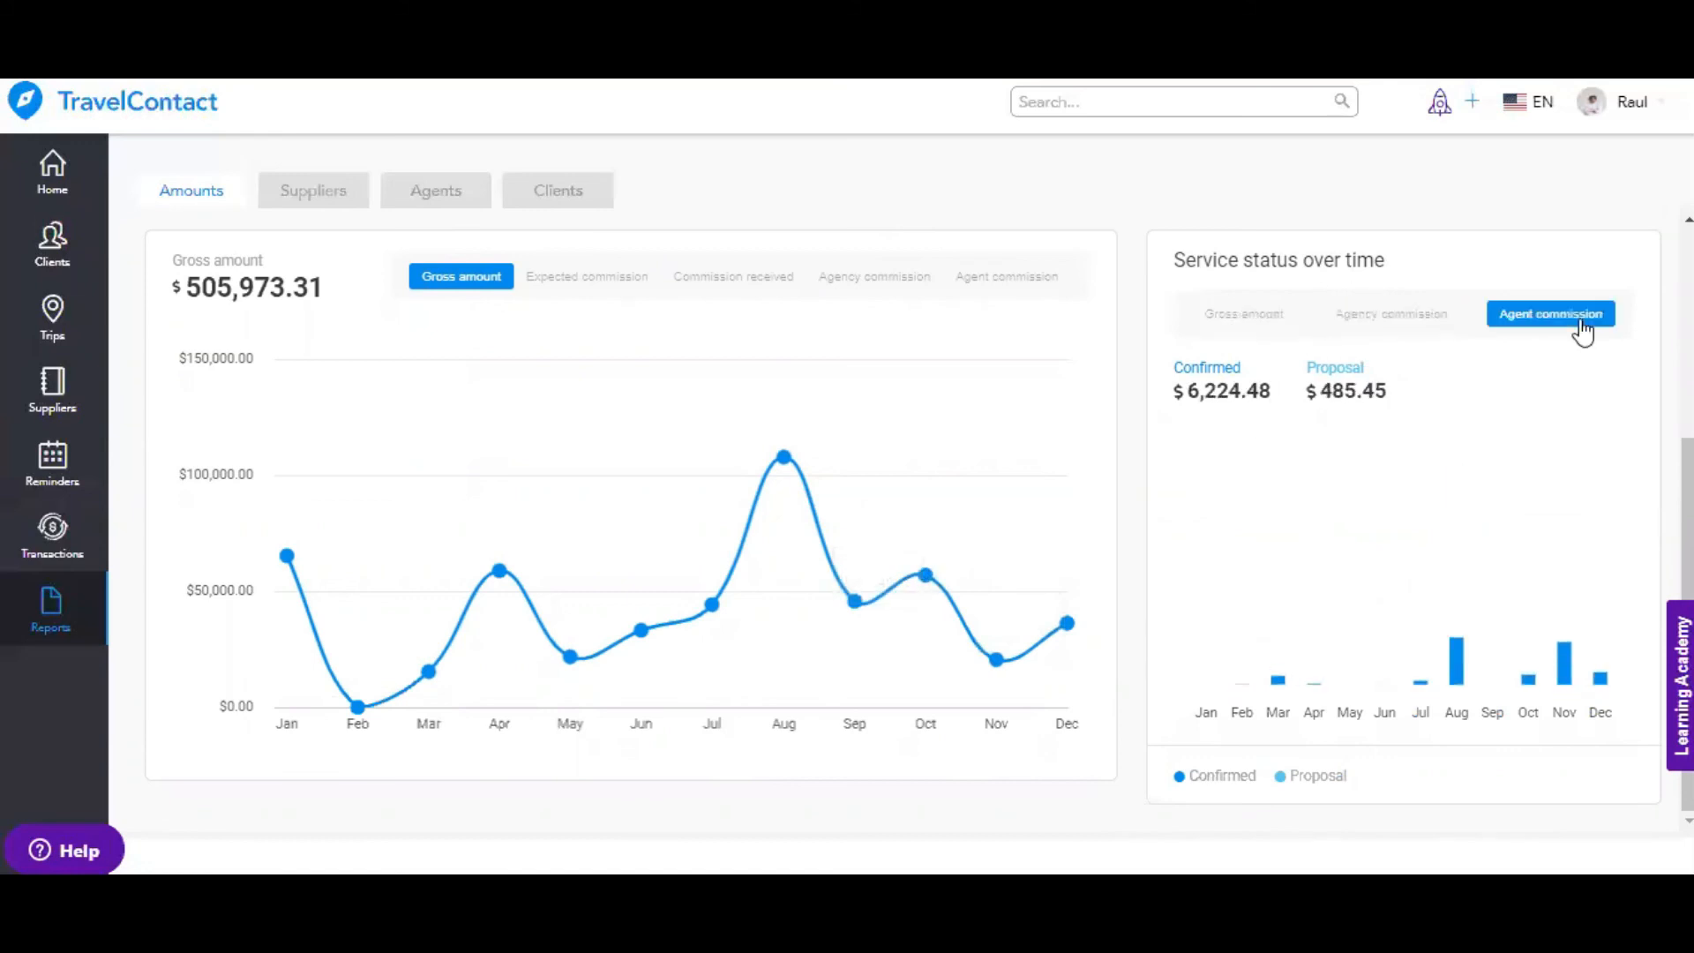
scroll(960, 379, up, 4)
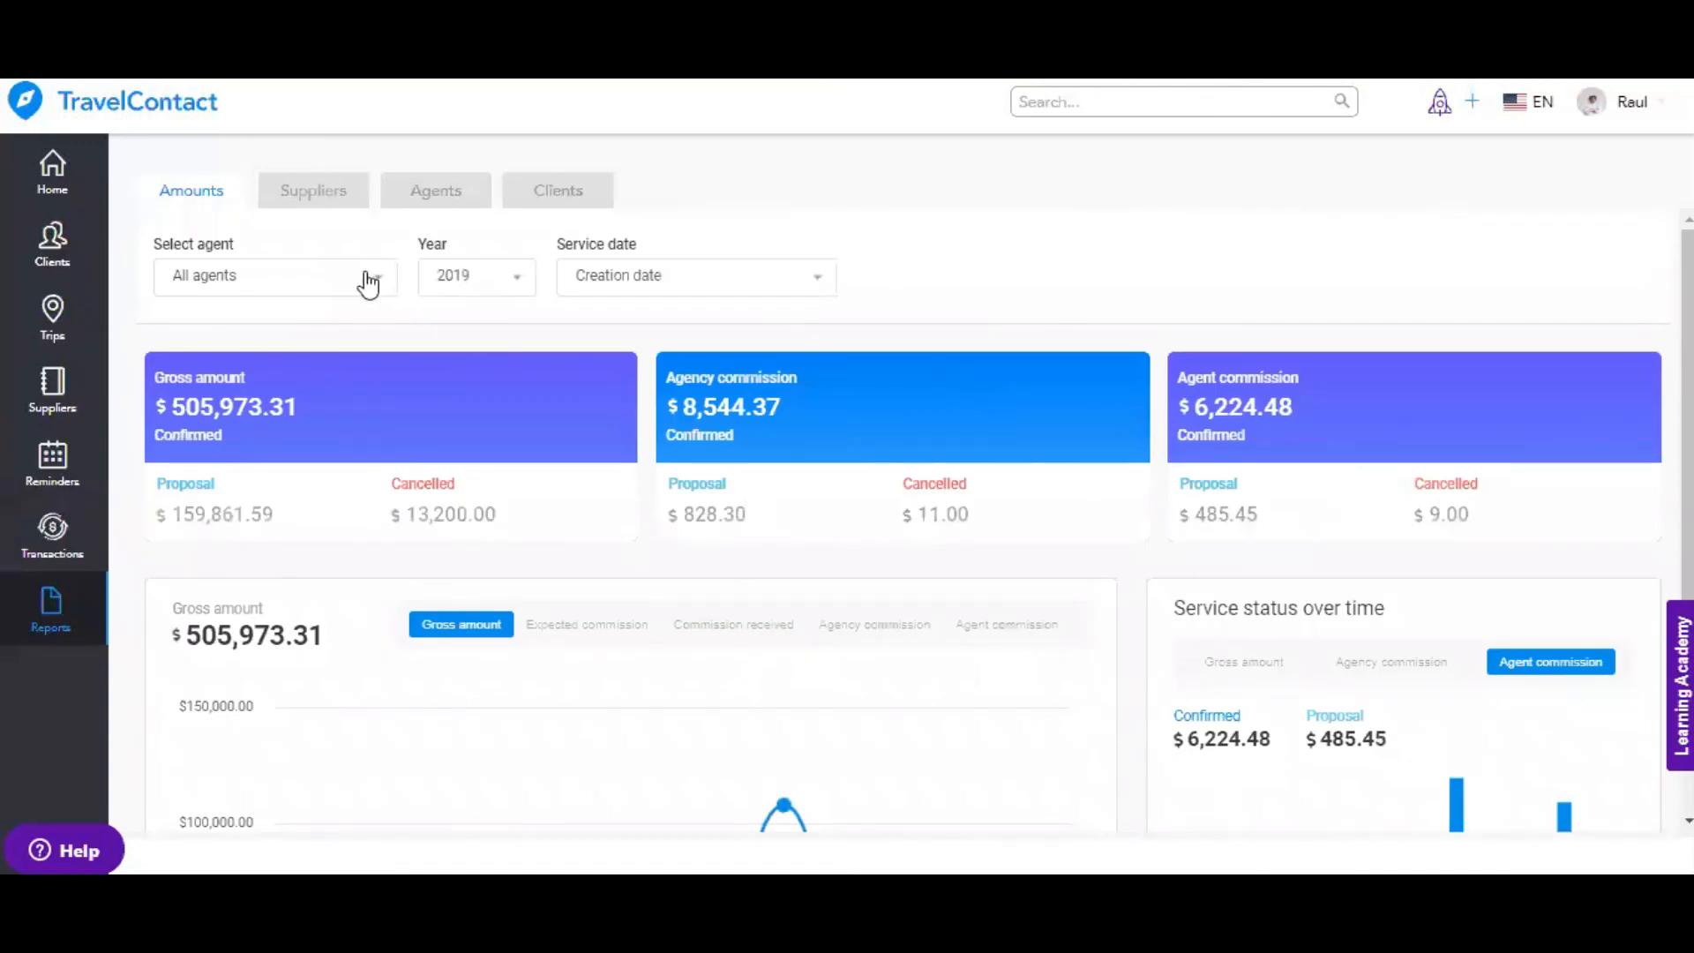
Review the suppliers report for Lodging, including its top companies and the suppliers of Meliá Hotels International
triple_click(313, 193)
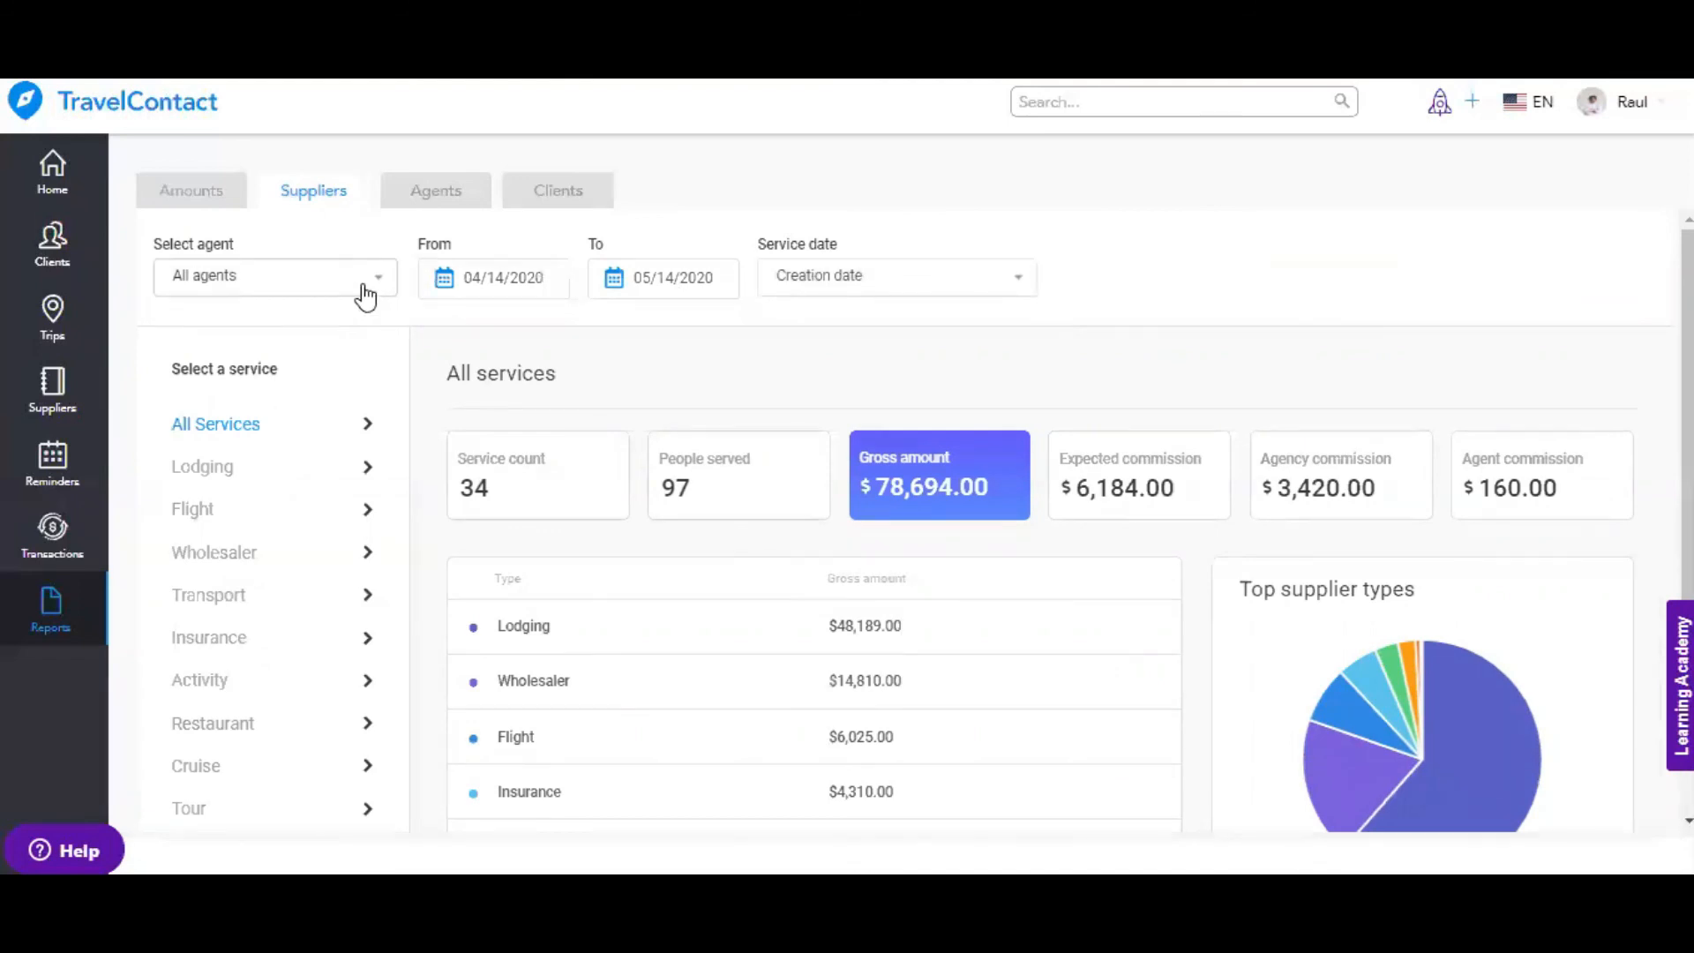
click(302, 471)
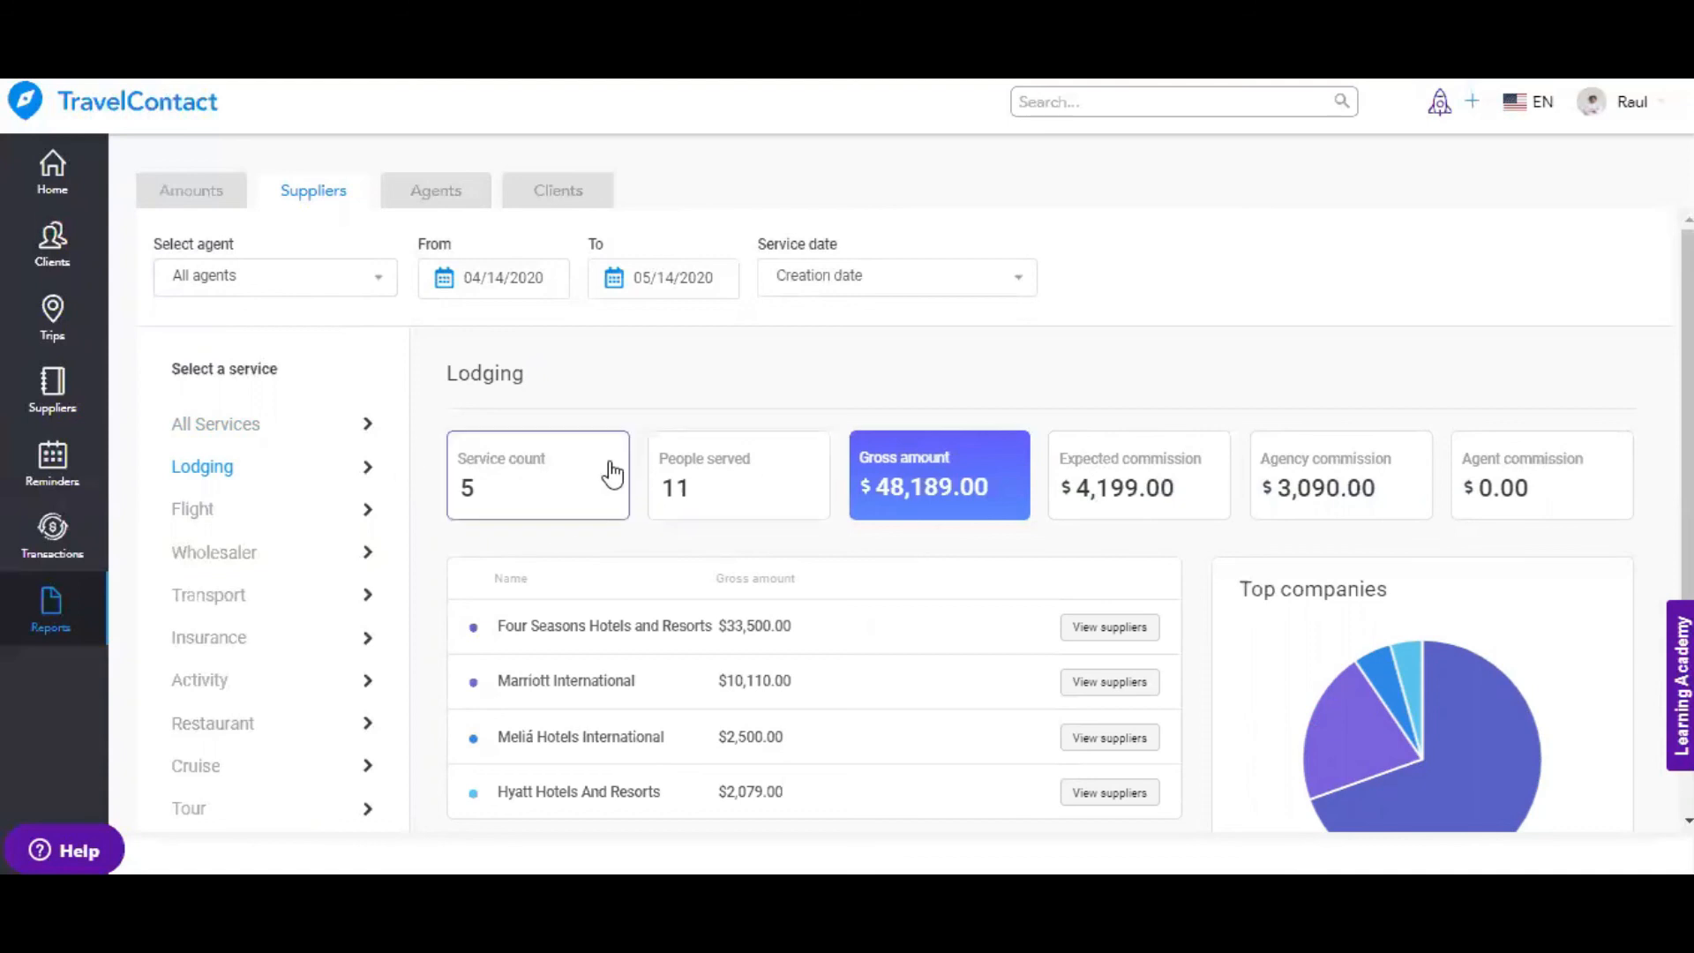
scroll(1250, 512, down, 1)
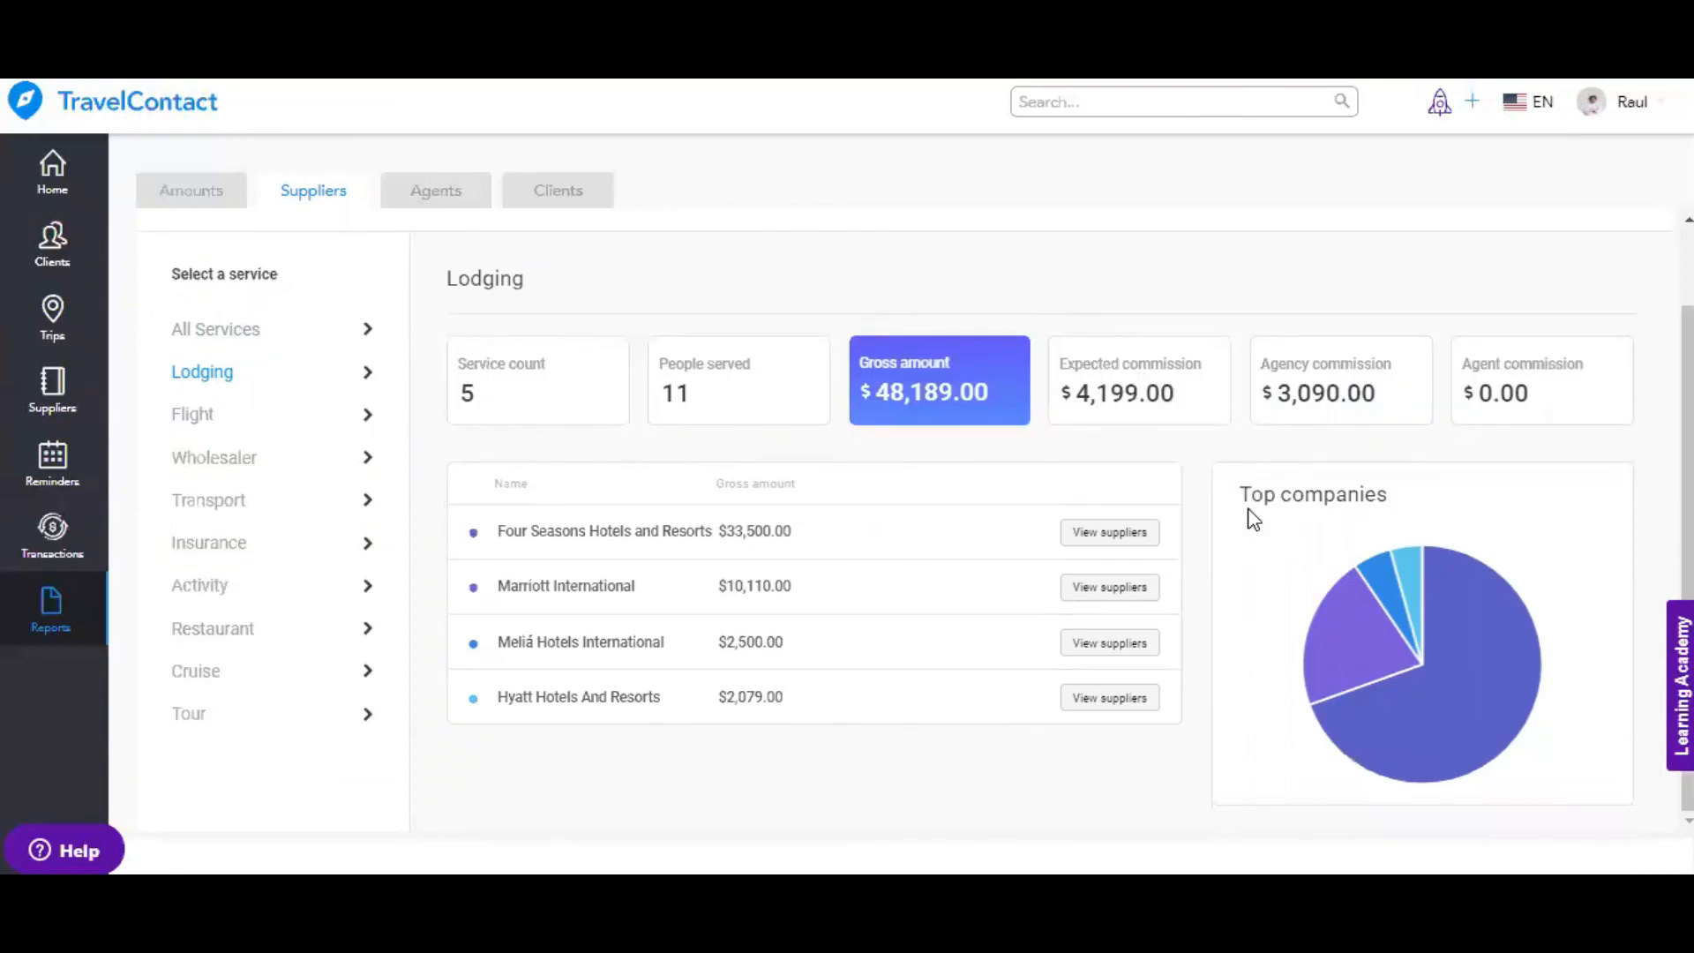
click(1117, 650)
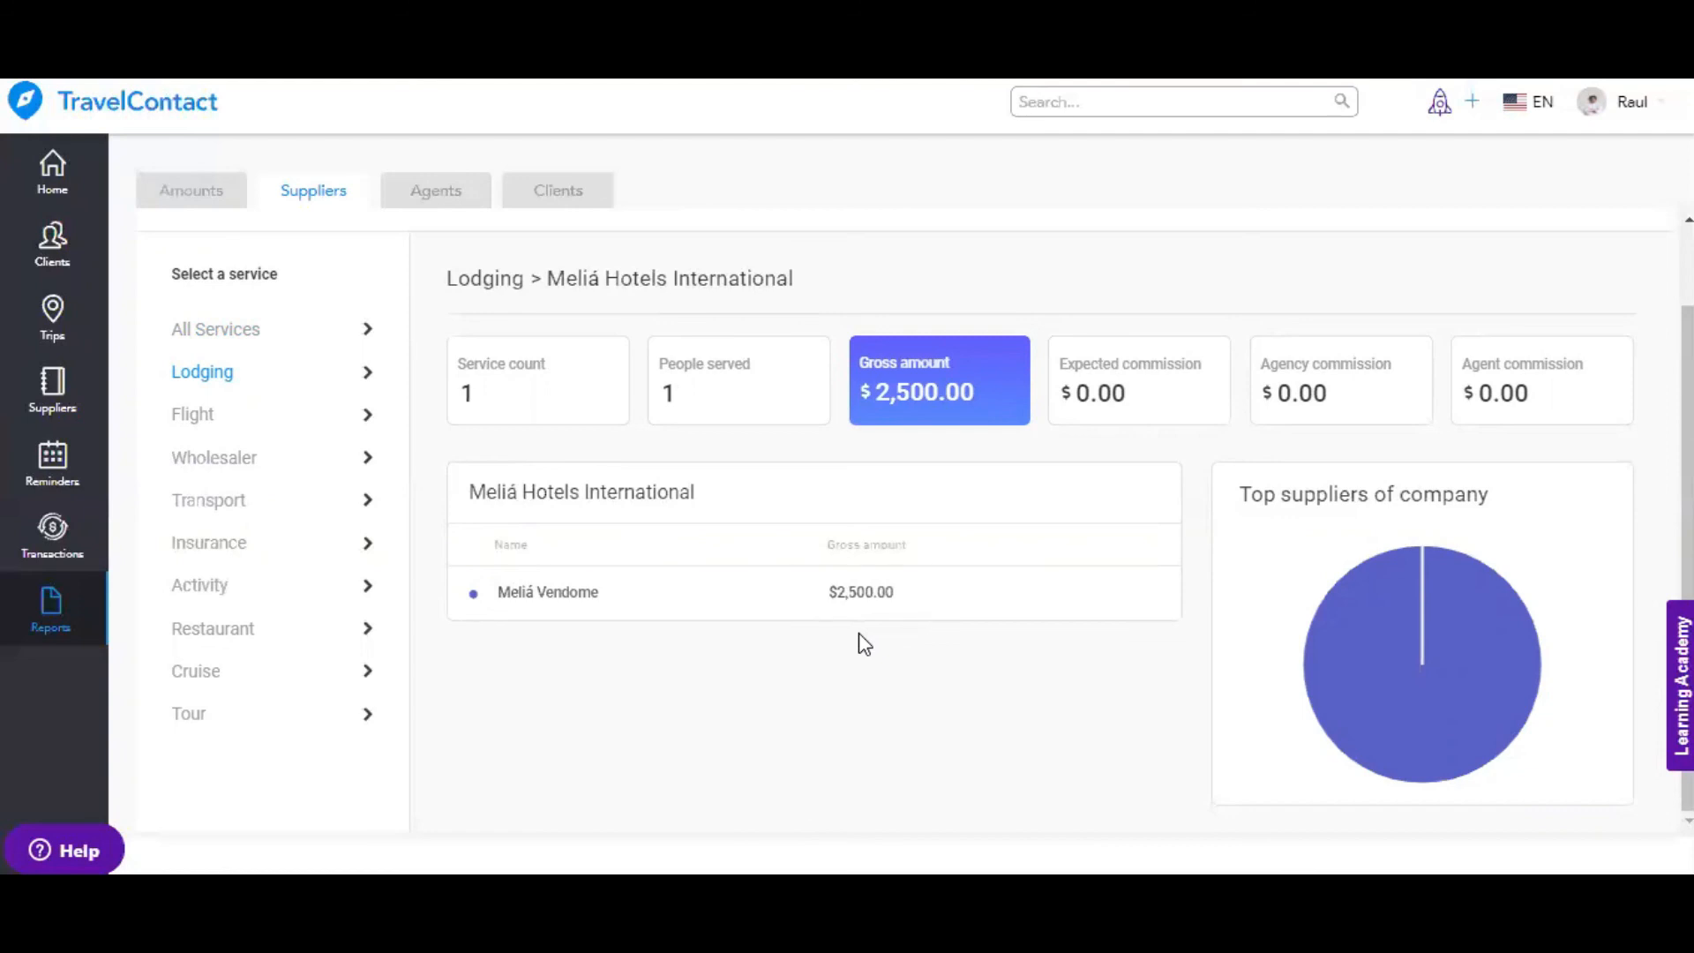
Review the agents report's commission amounts per agent and its cost and commission splits
click(432, 202)
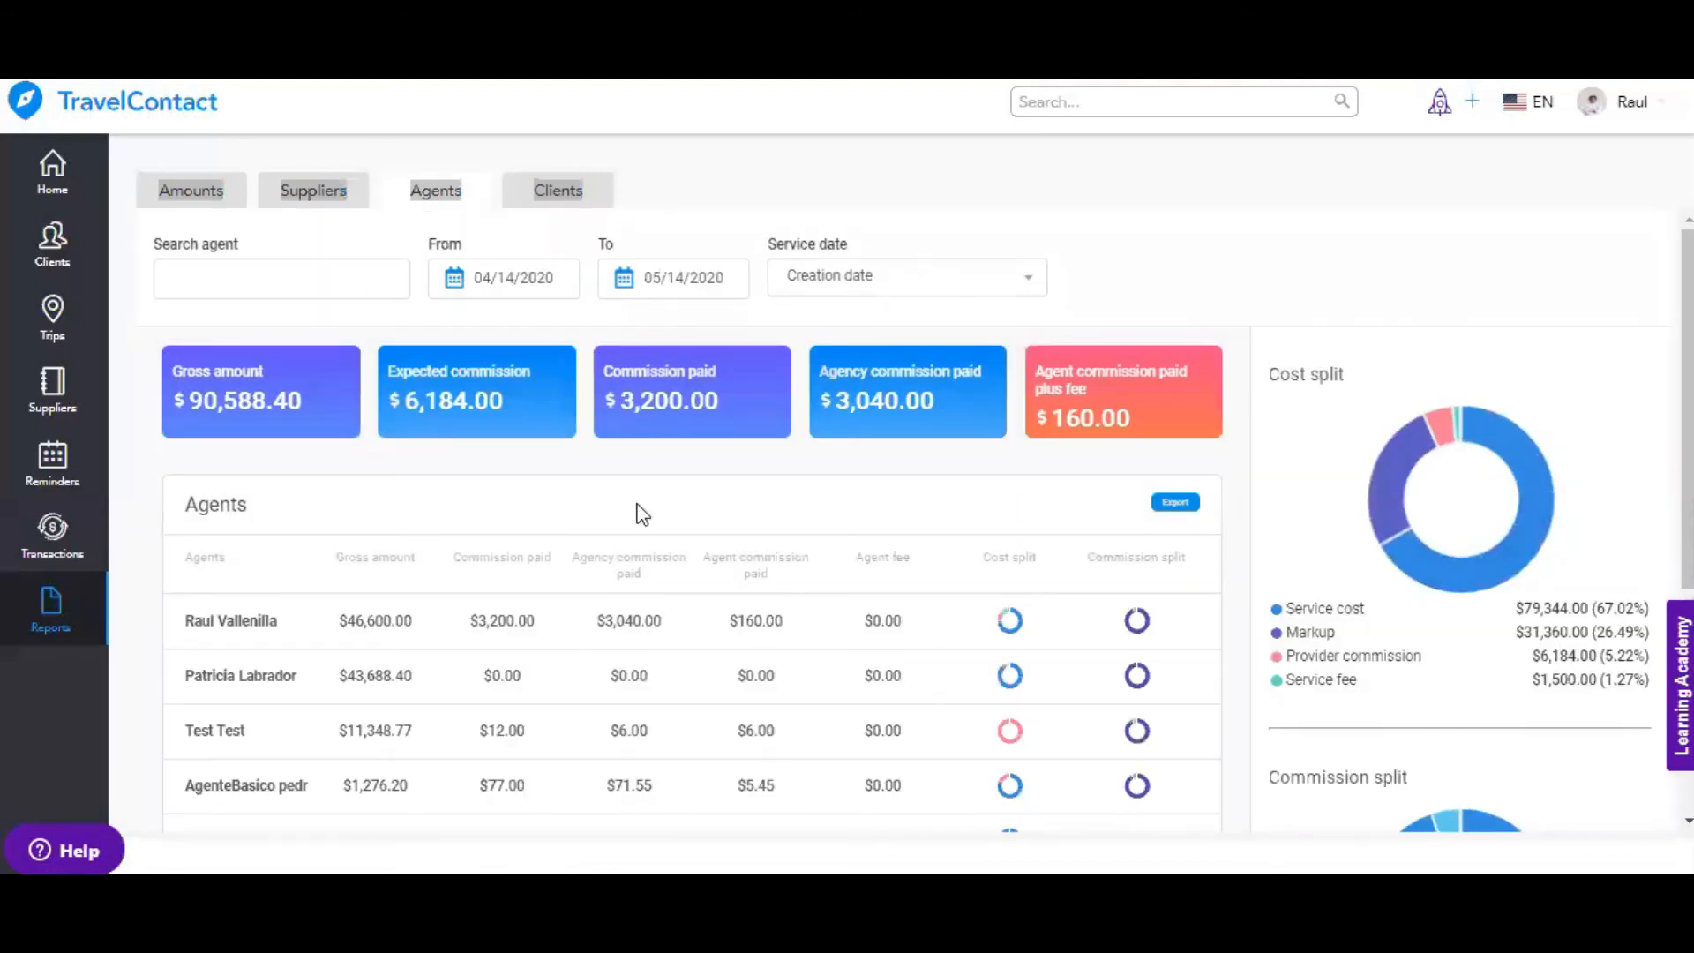
scroll(637, 511, down, 2)
scroll(442, 575, down, 2)
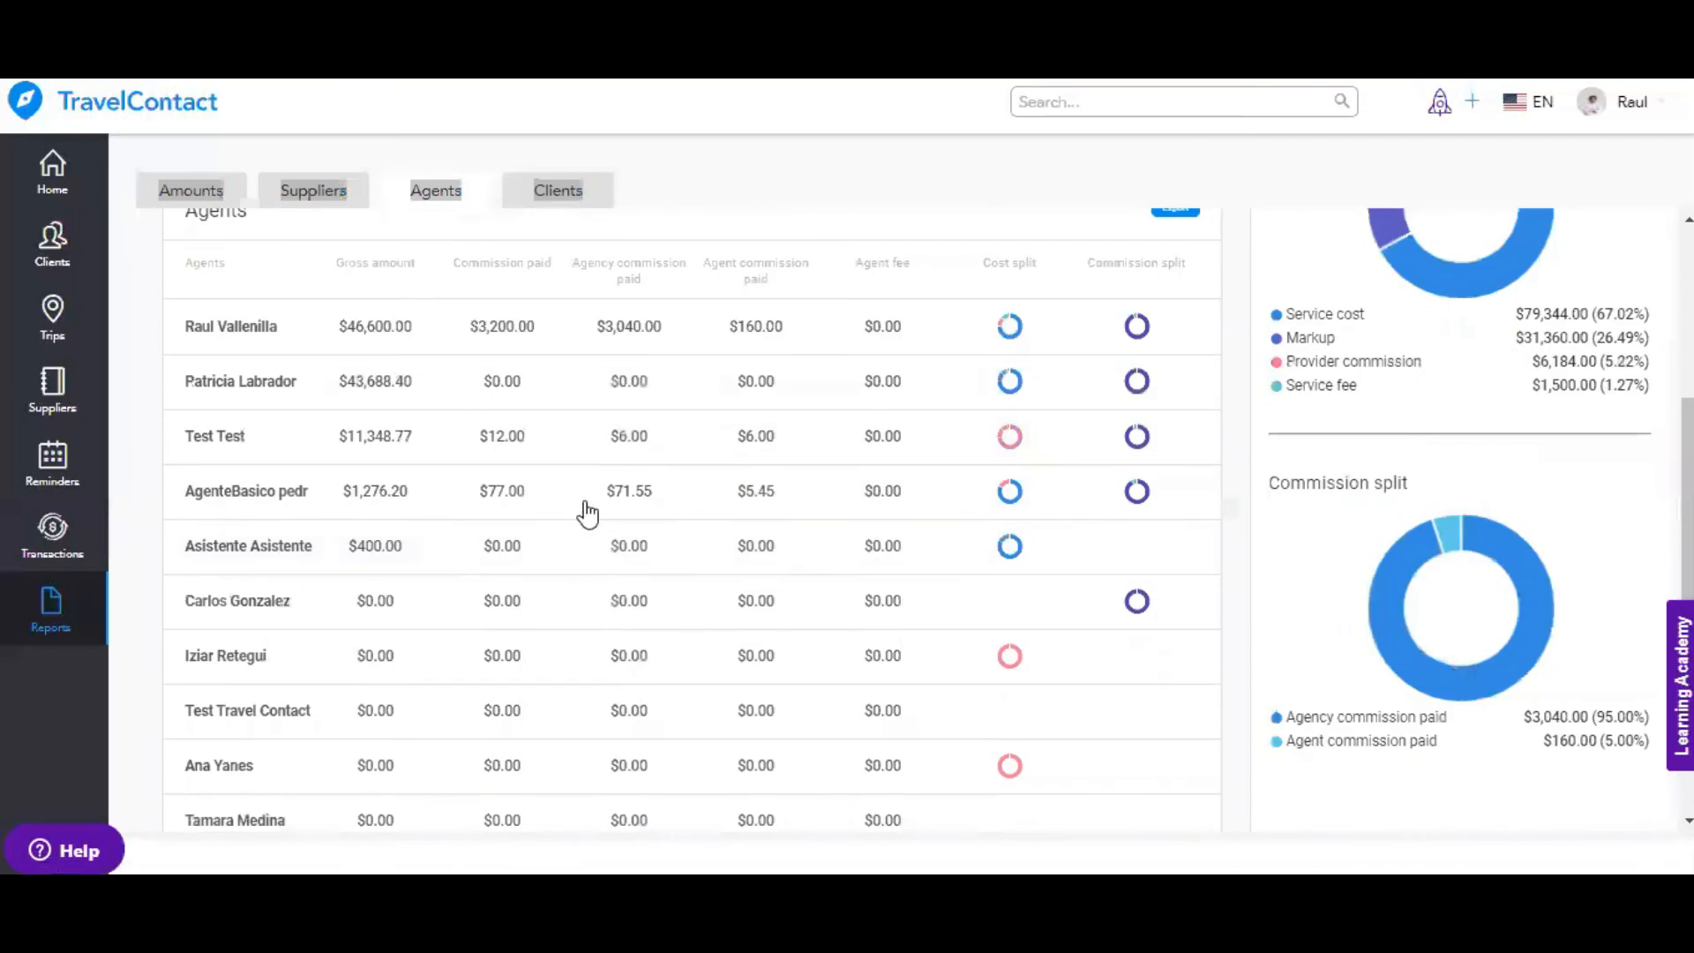
scroll(586, 507, down, 1)
scroll(586, 507, up, 4)
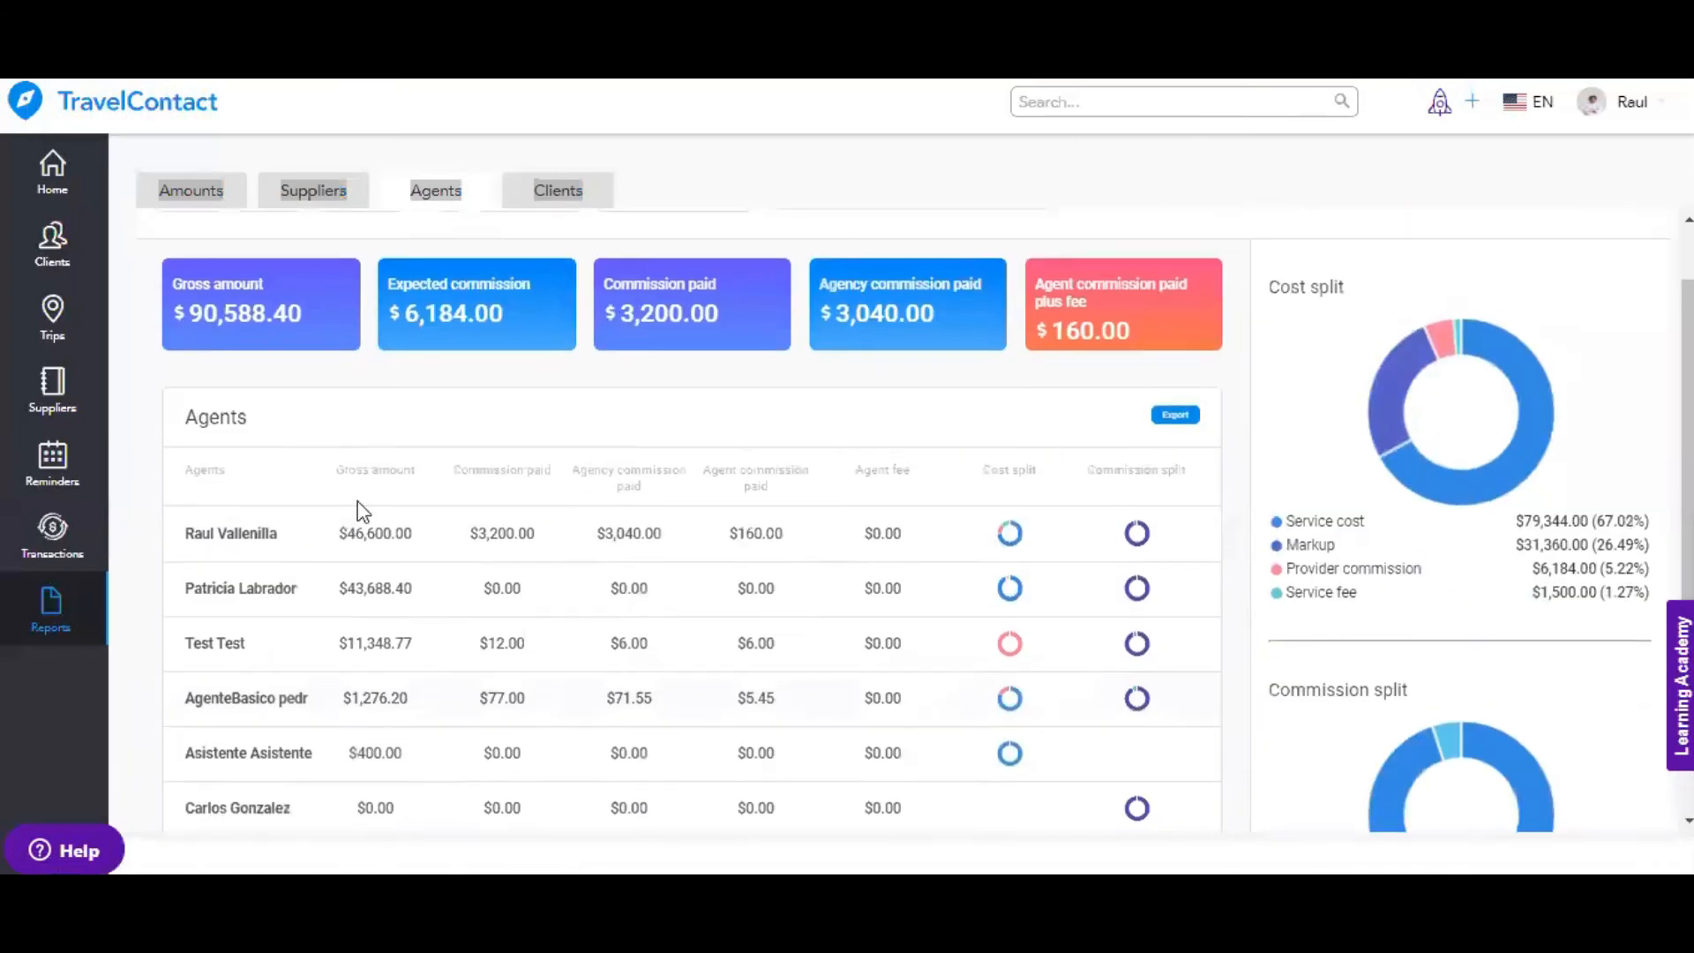
Examine the first listed agent's report, including the cost split, services sold and commission received
click(232, 534)
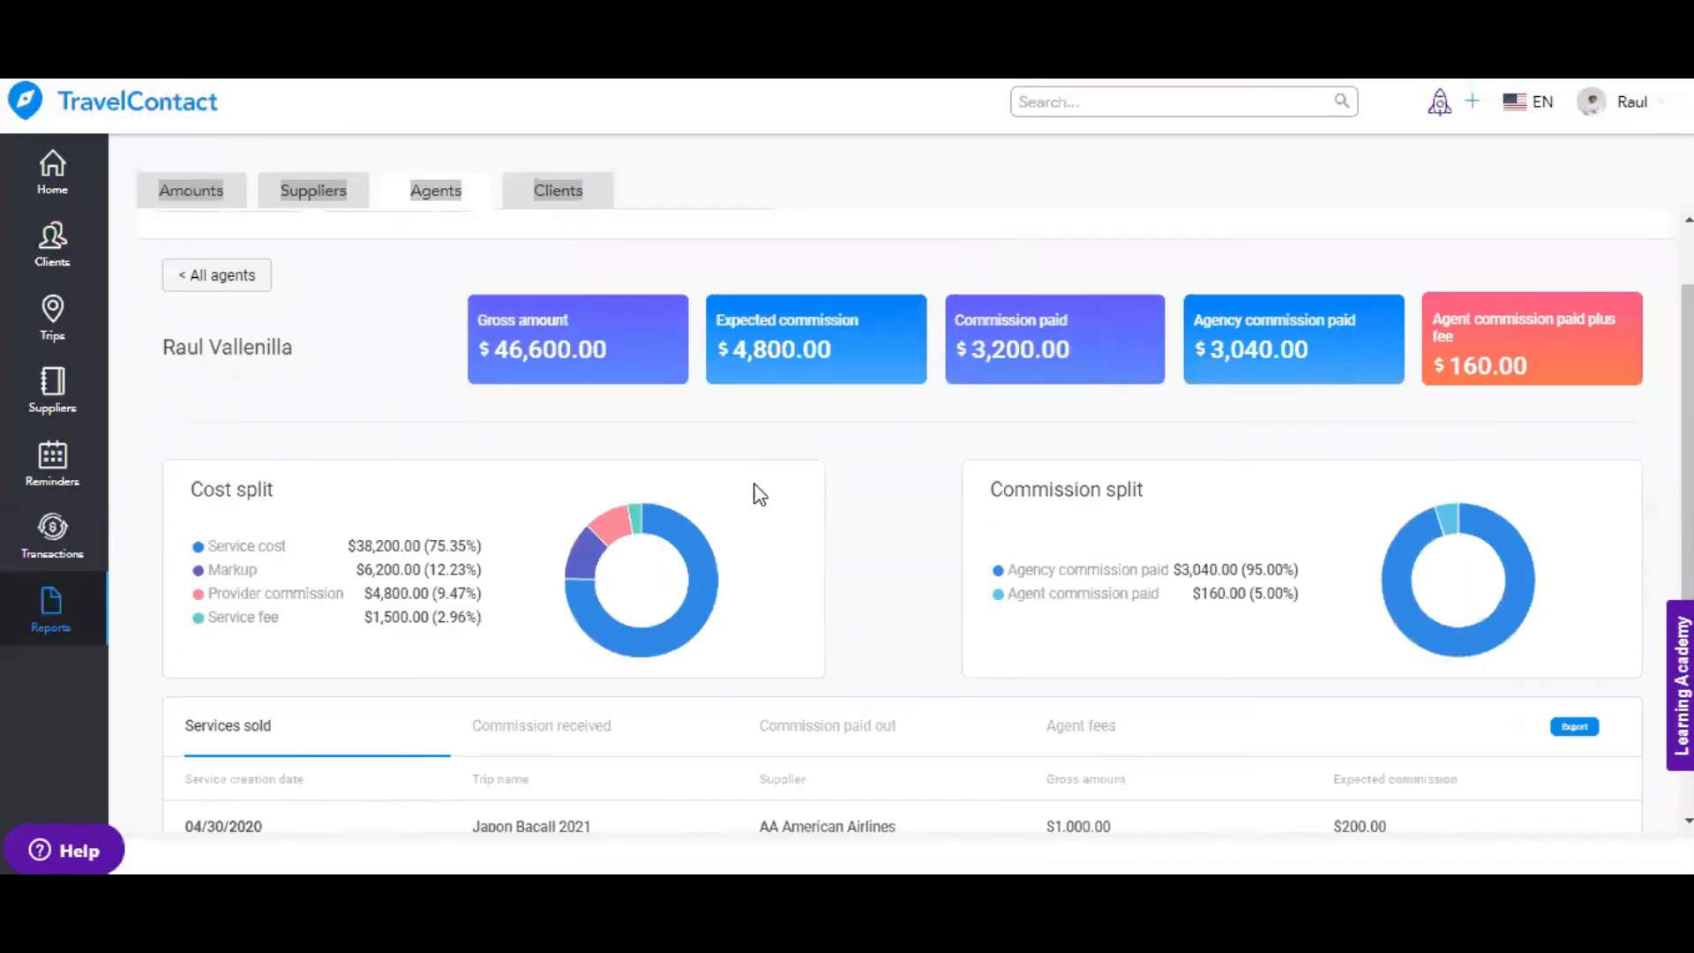
scroll(759, 495, down, 2)
click(830, 516)
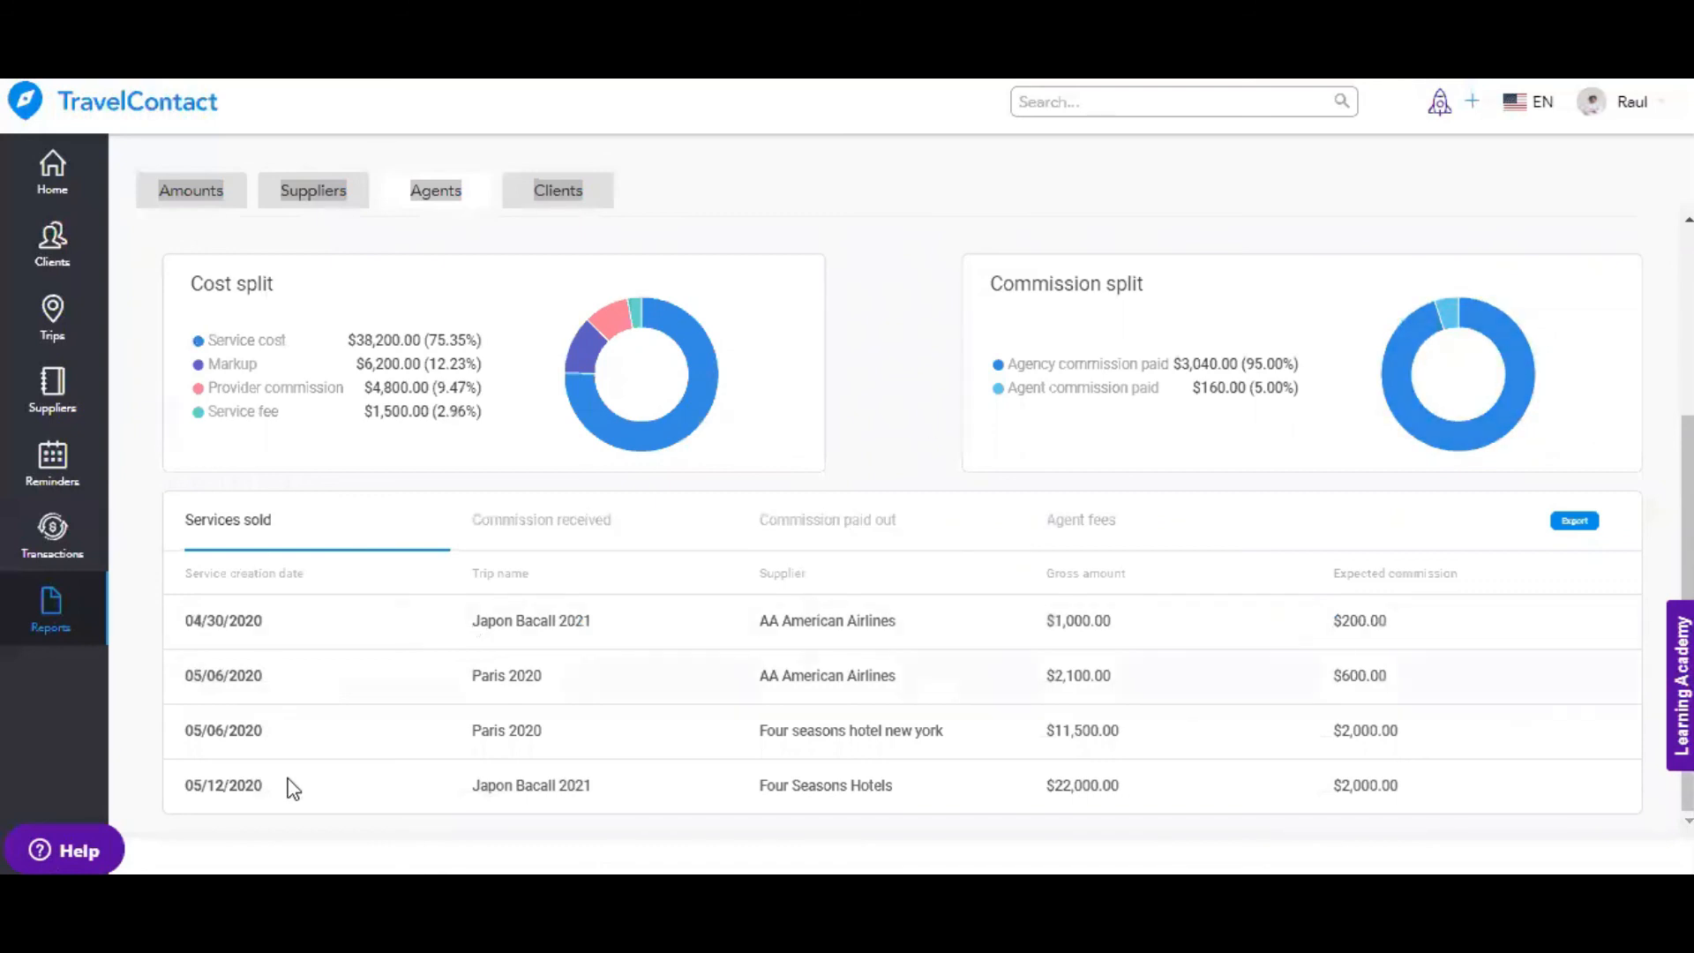
click(554, 522)
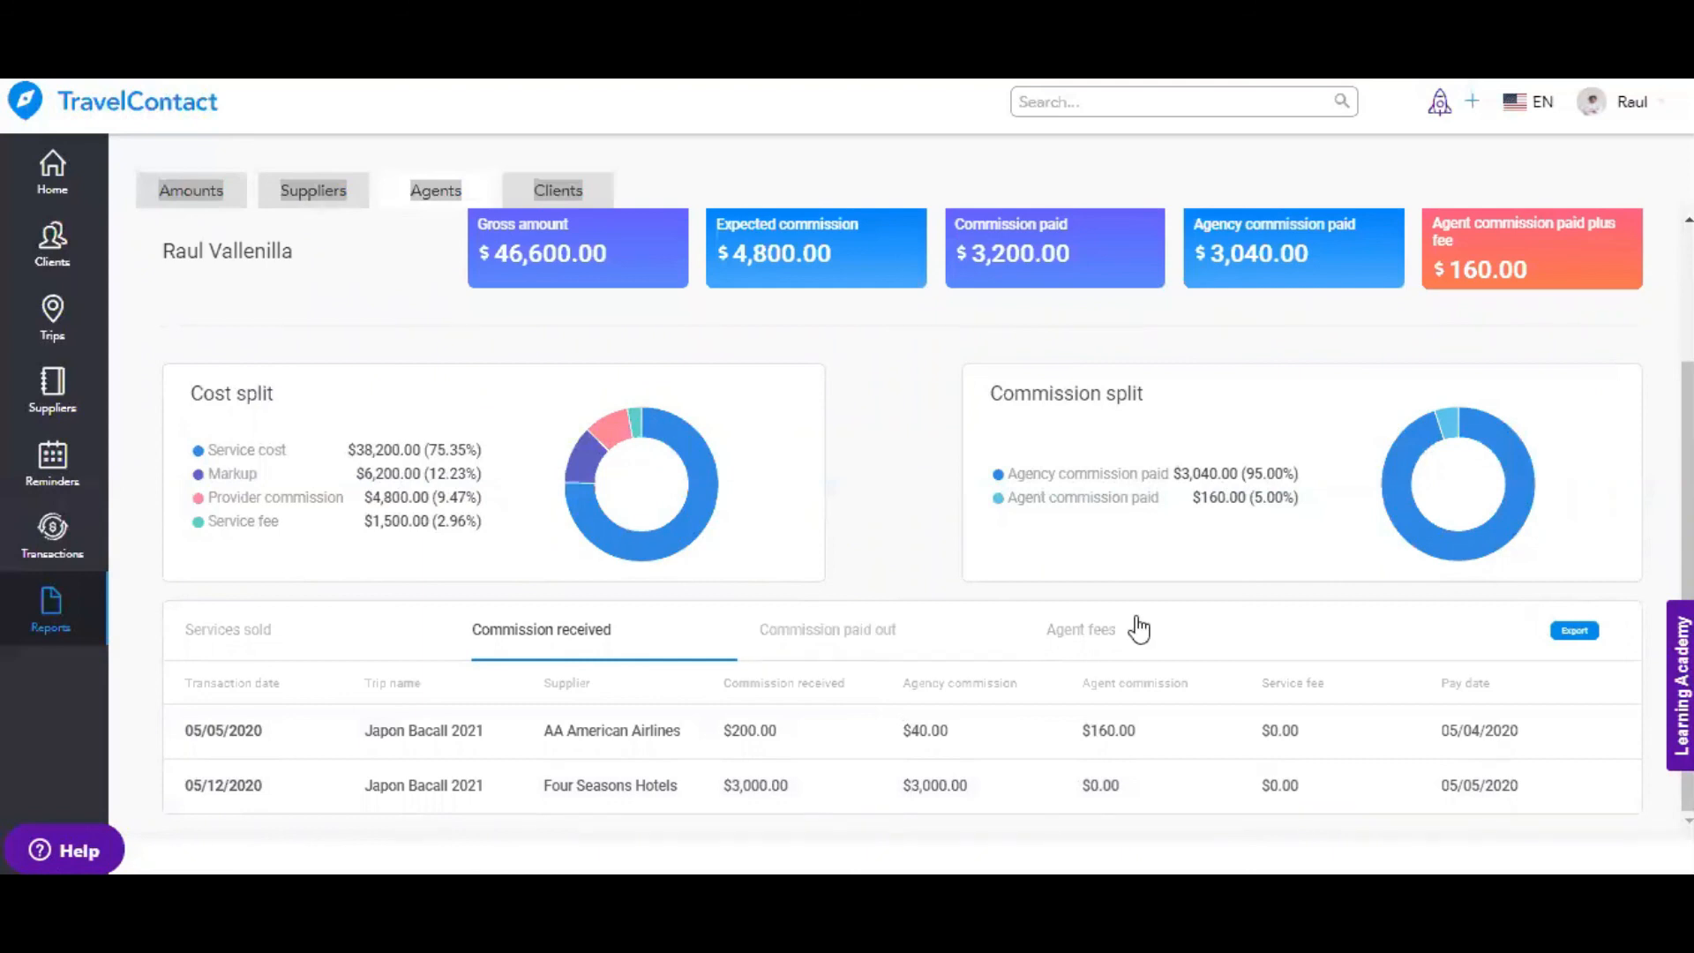
Show the agent's fees and export the data as a spreadsheet
click(1189, 649)
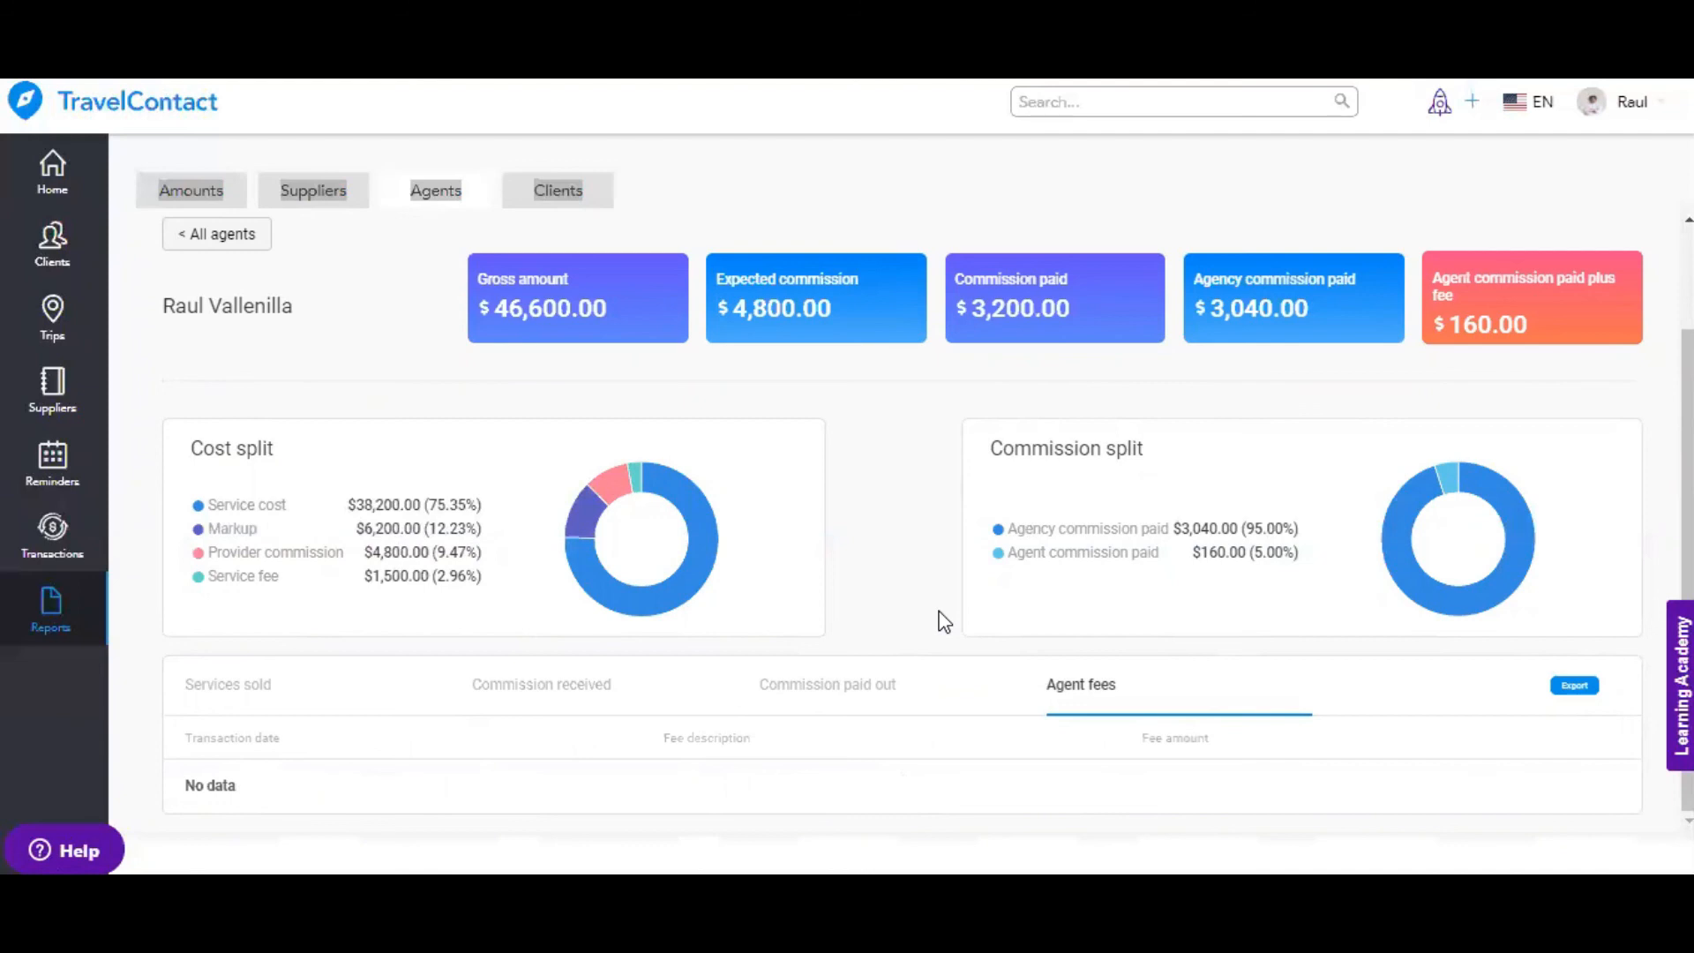
click(1585, 697)
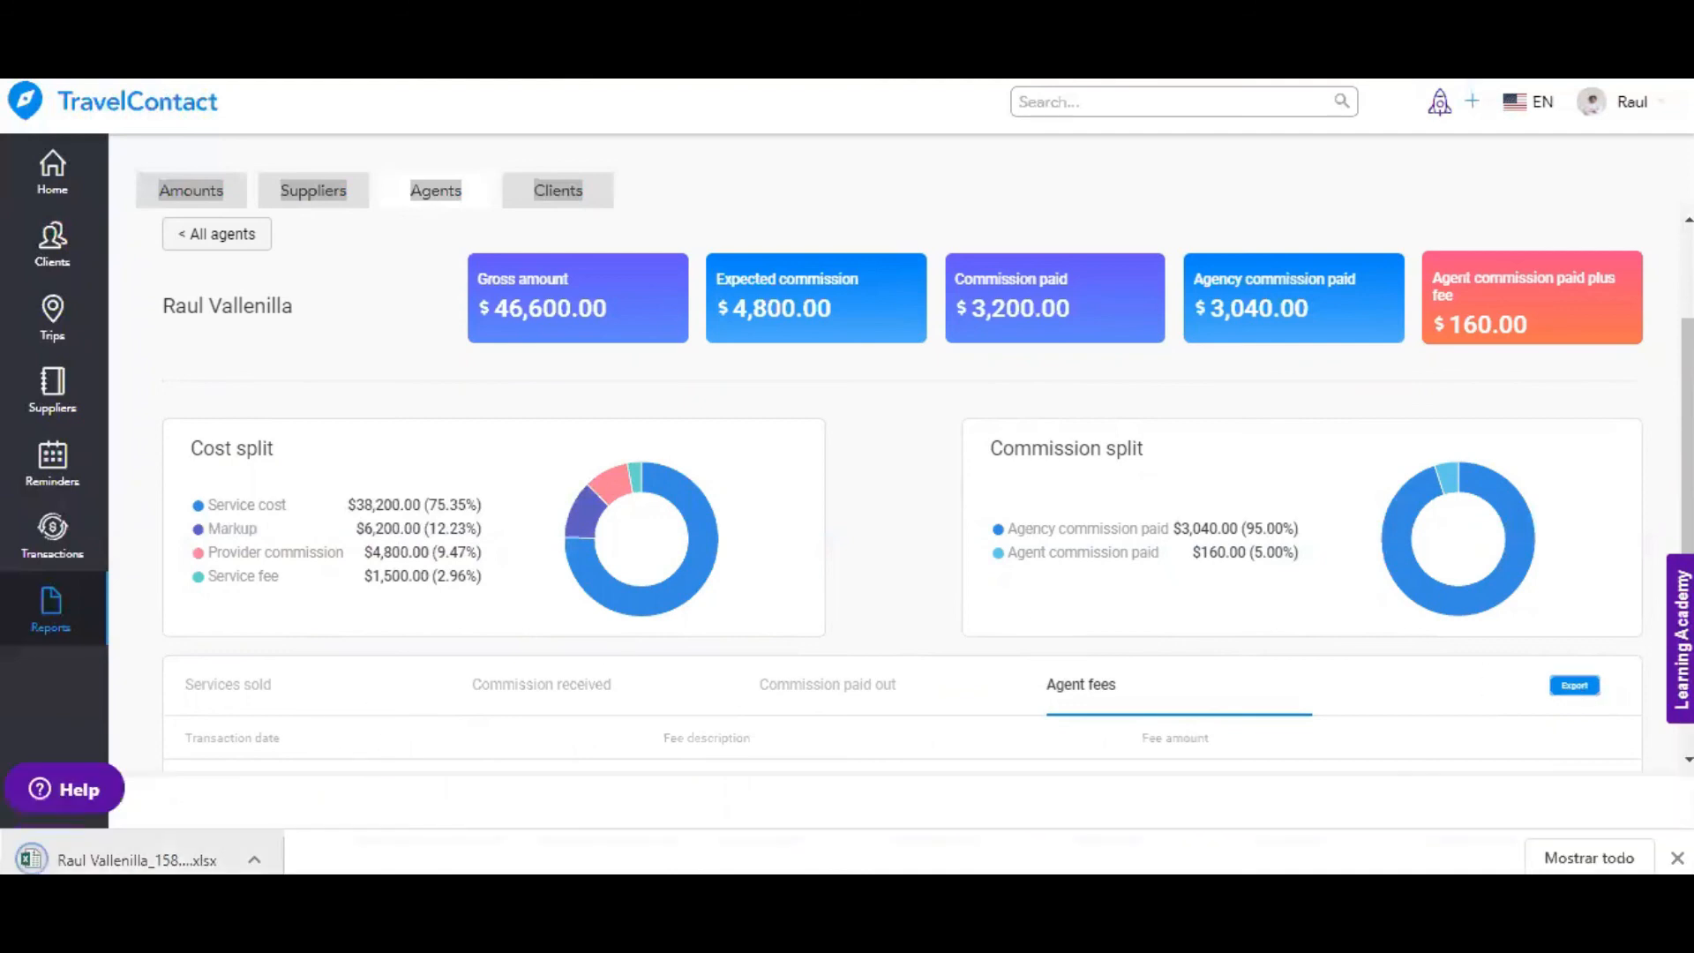
click(378, 678)
scroll(378, 677, down, 1)
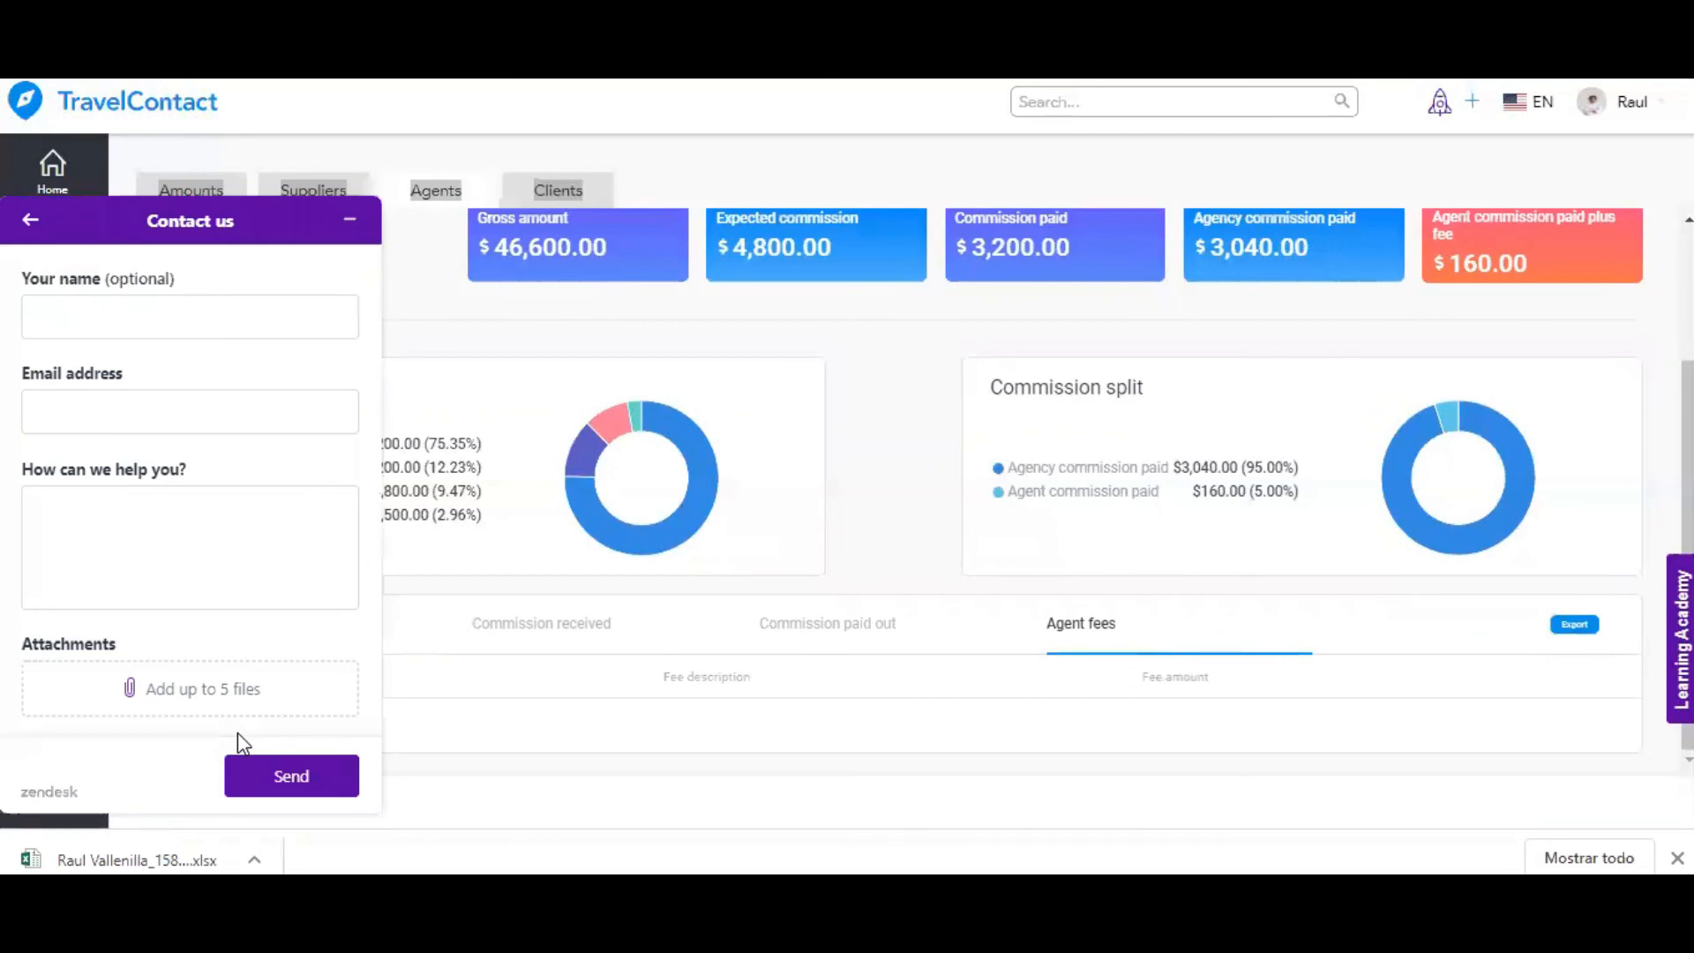
Go back from the contact form to the help search and collapse the help widget
click(30, 219)
click(325, 262)
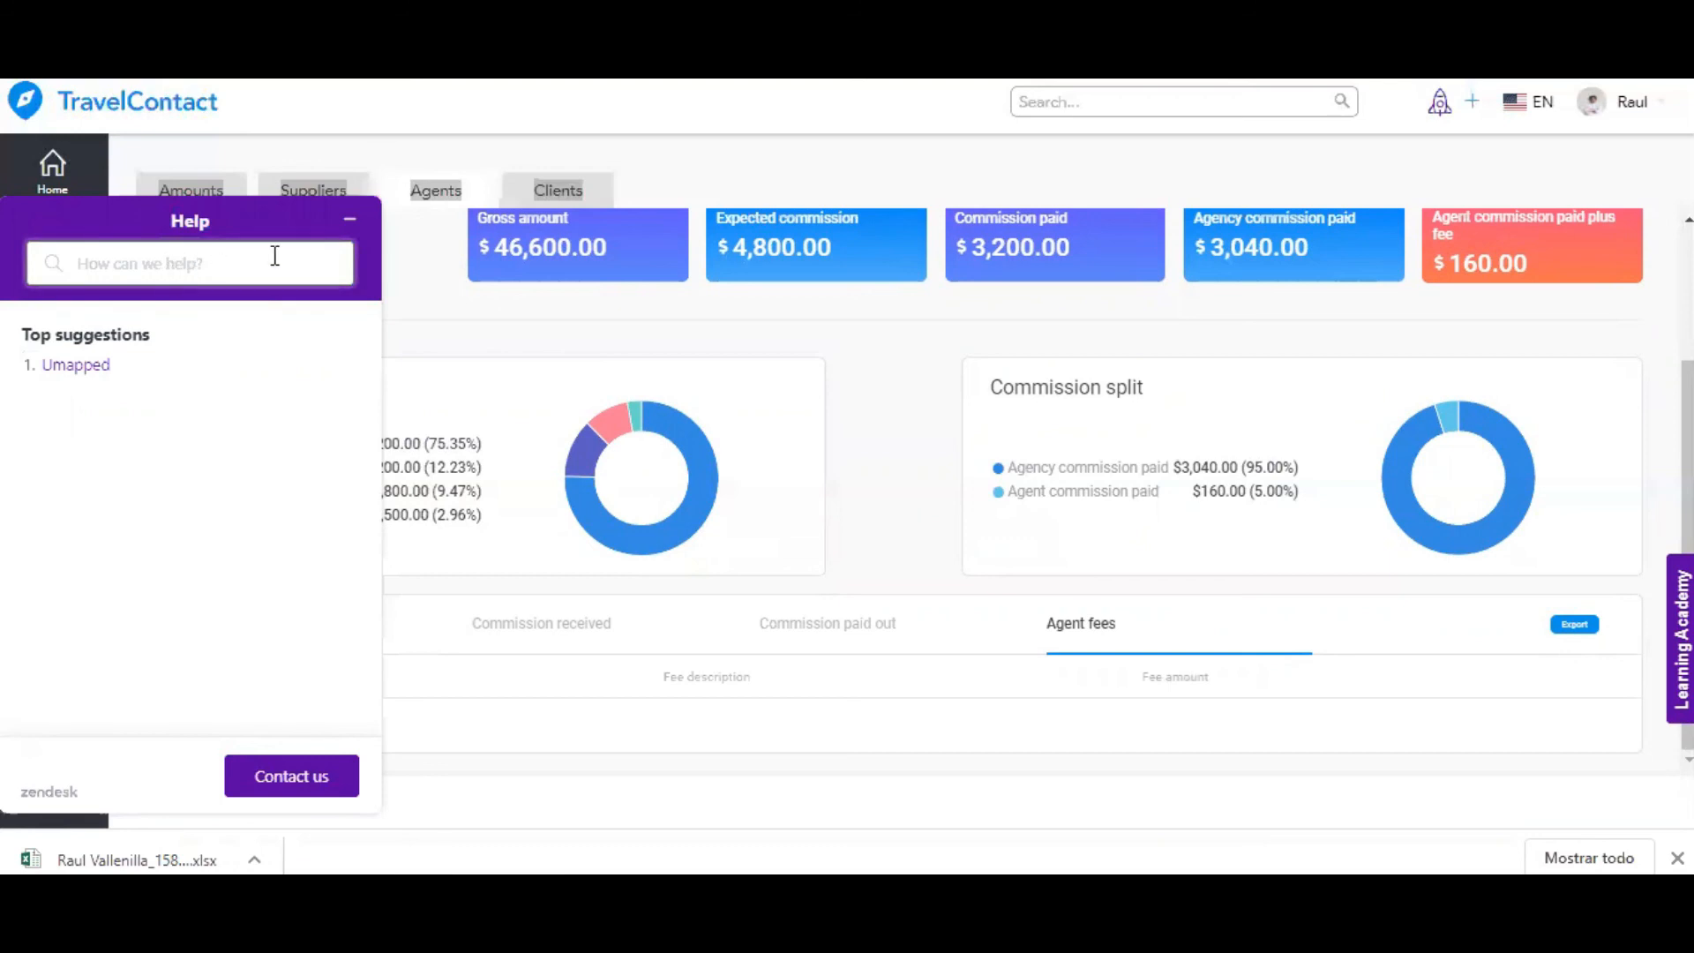
click(349, 220)
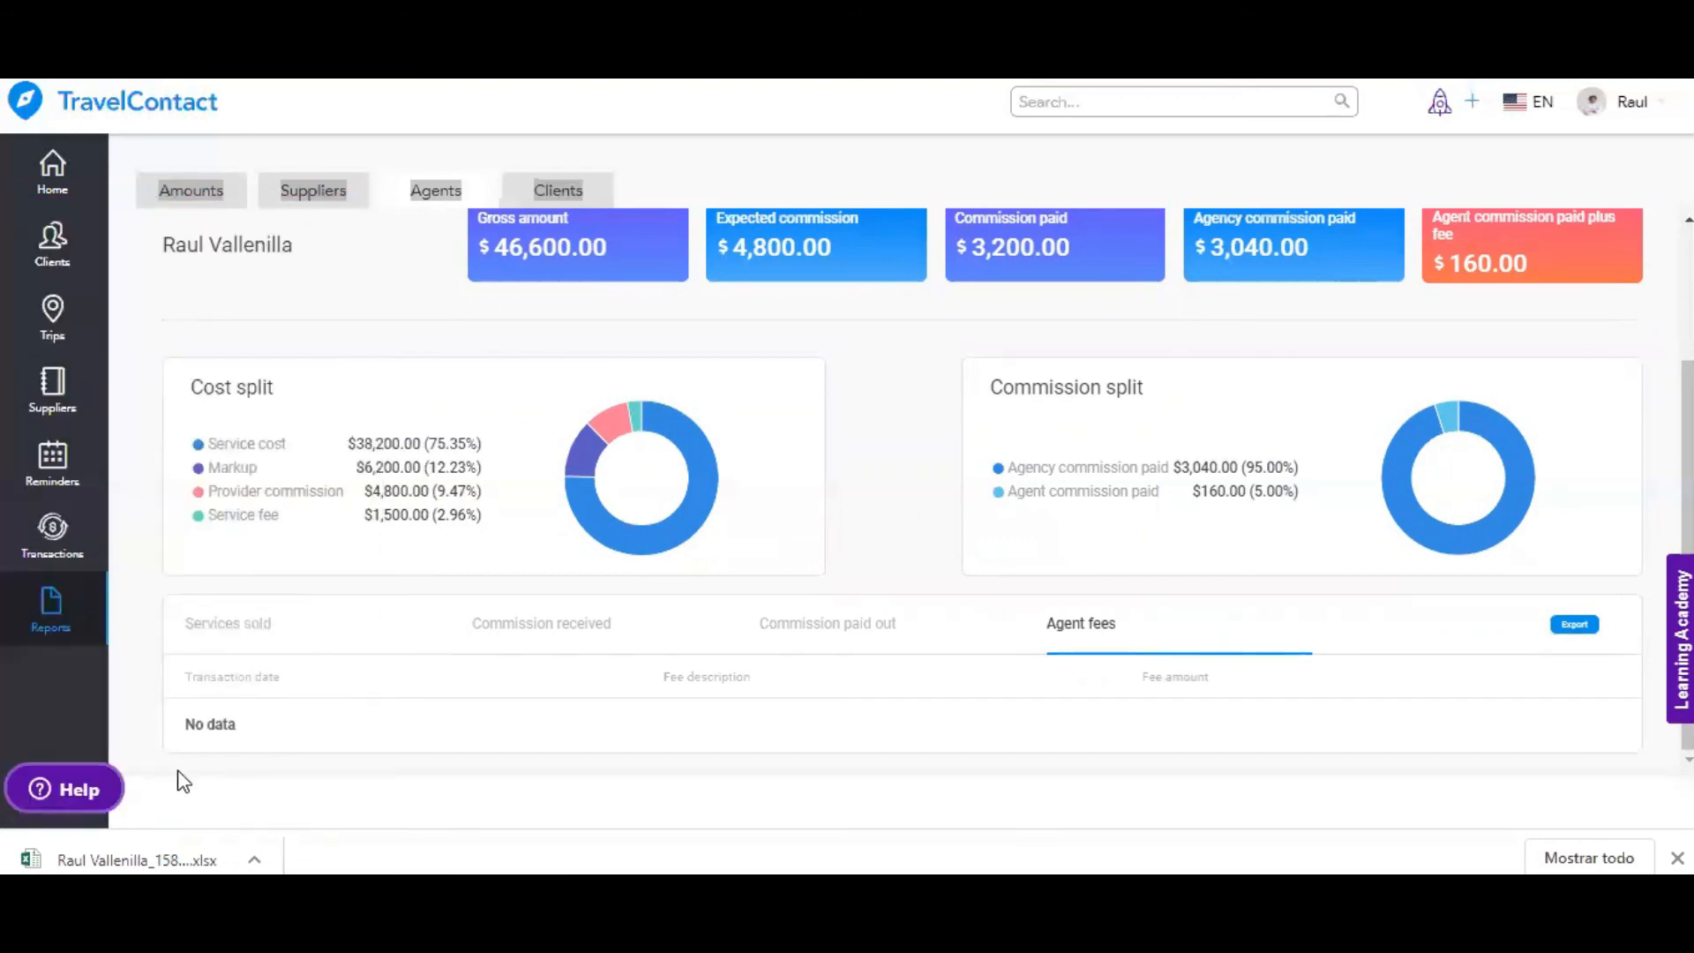
Search the help articles for Commissions
click(93, 787)
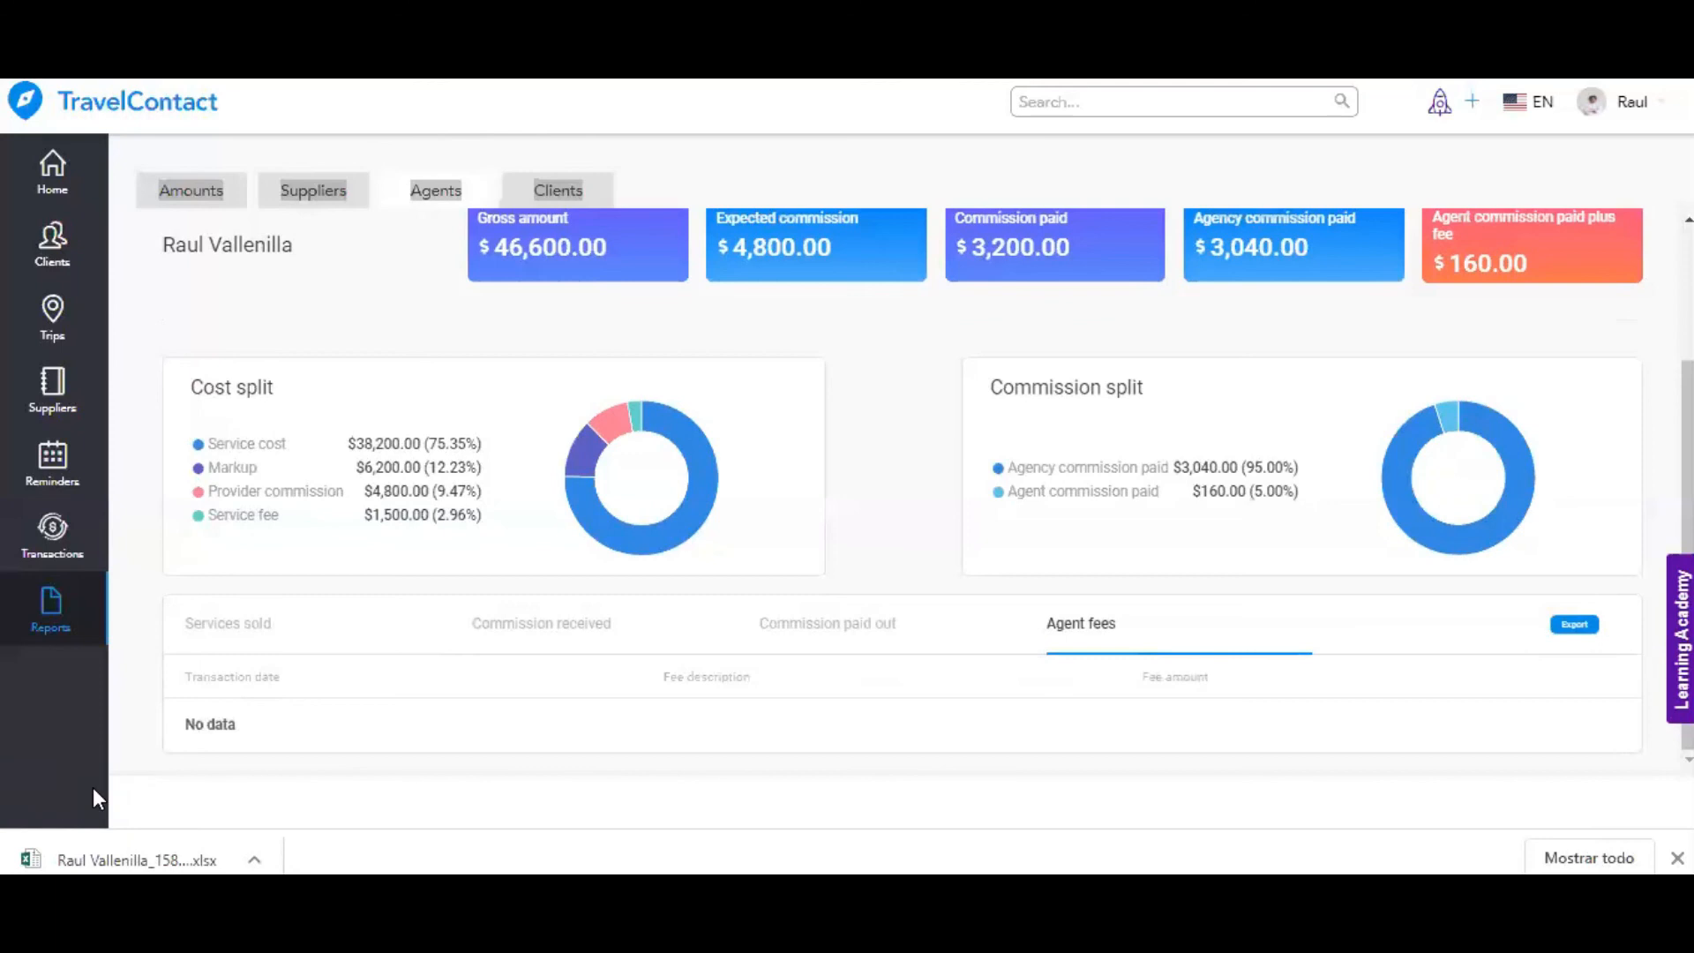
click(149, 269)
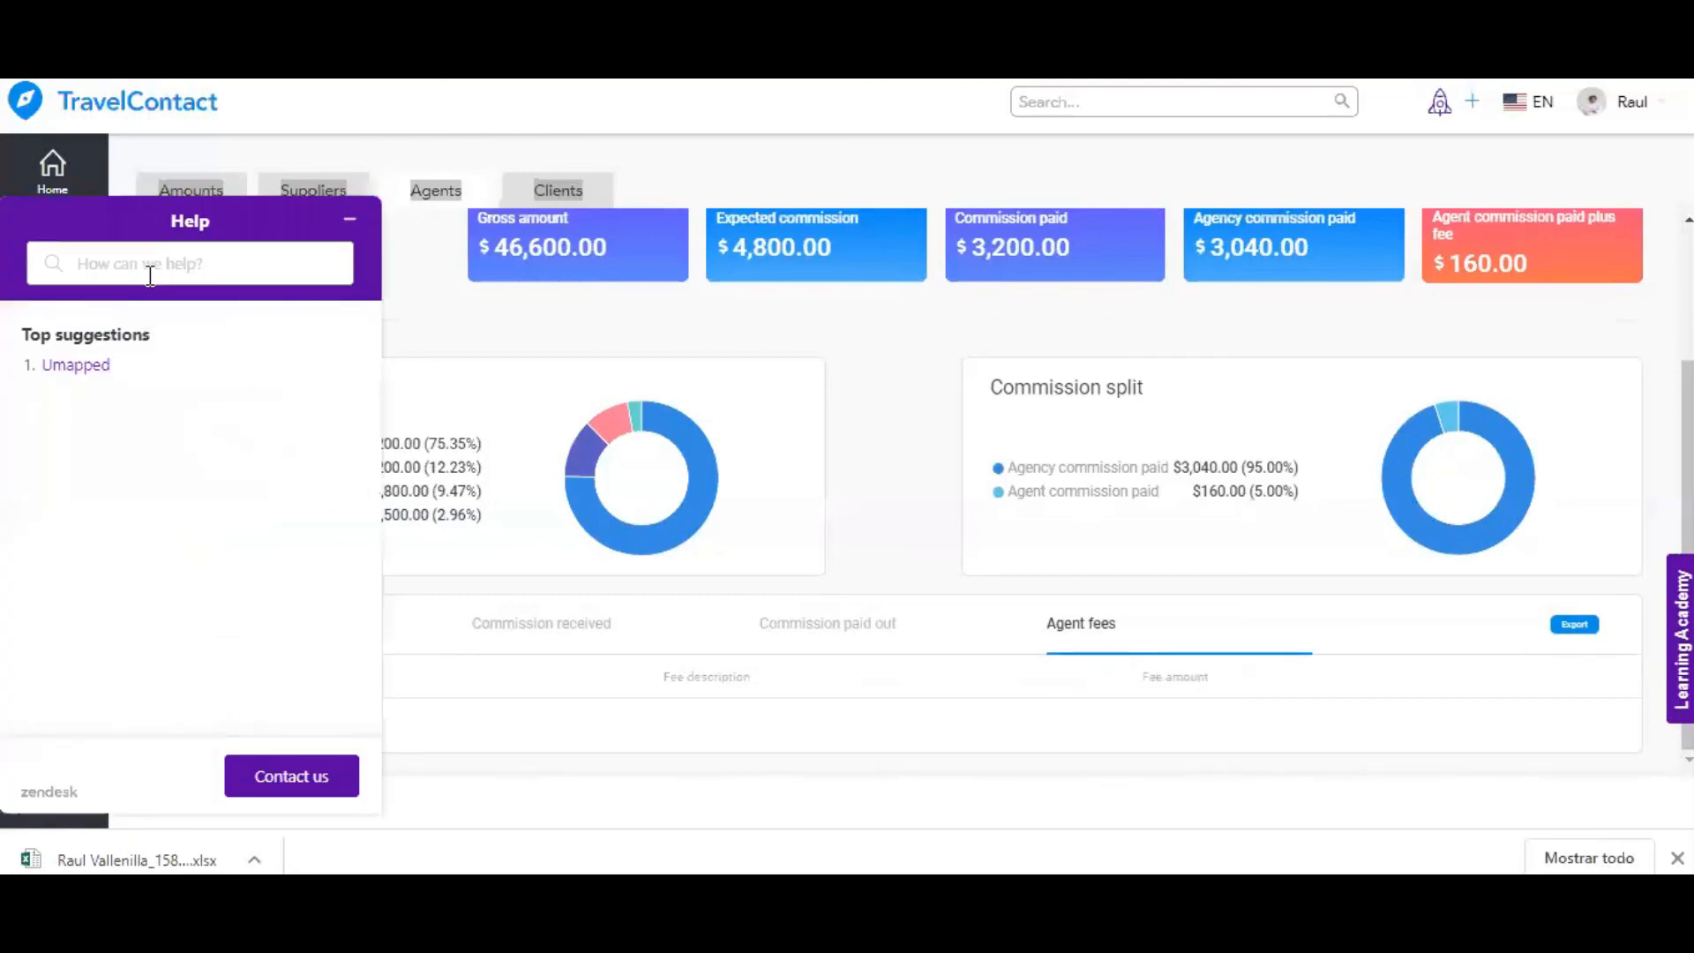
text(Coim)
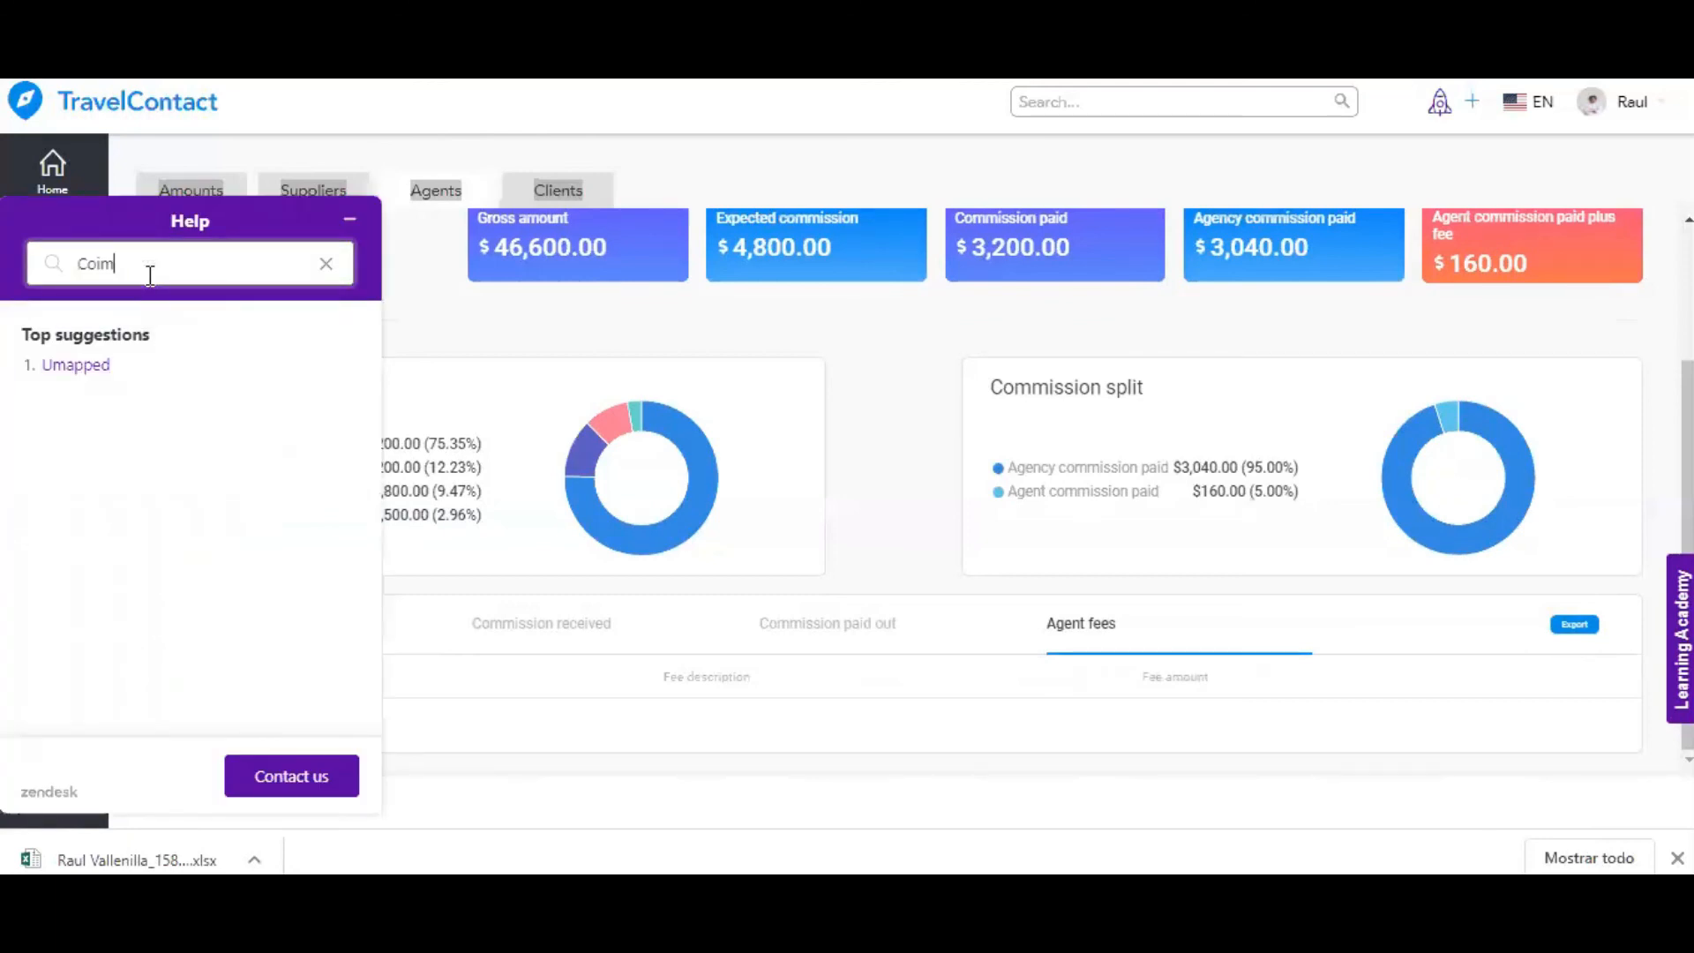
key(BackSpace)
key(BackSpace)
text(mmissions)
key(Return)
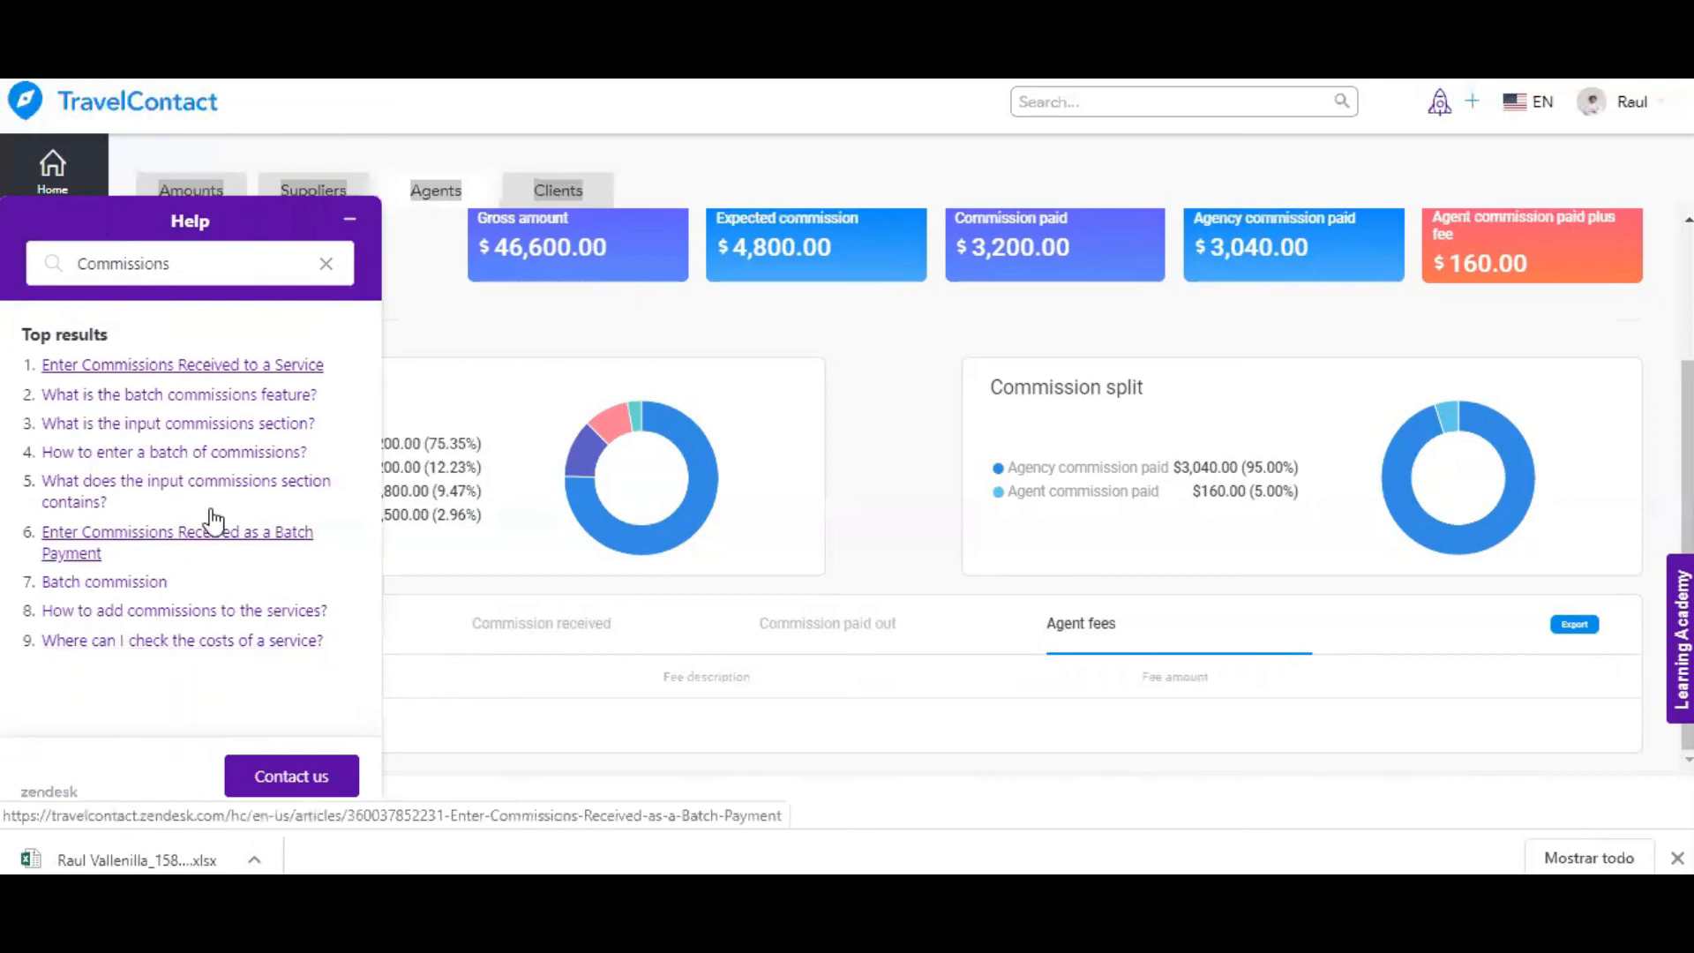
Read the help article on how to enter a batch of commissions
click(136, 454)
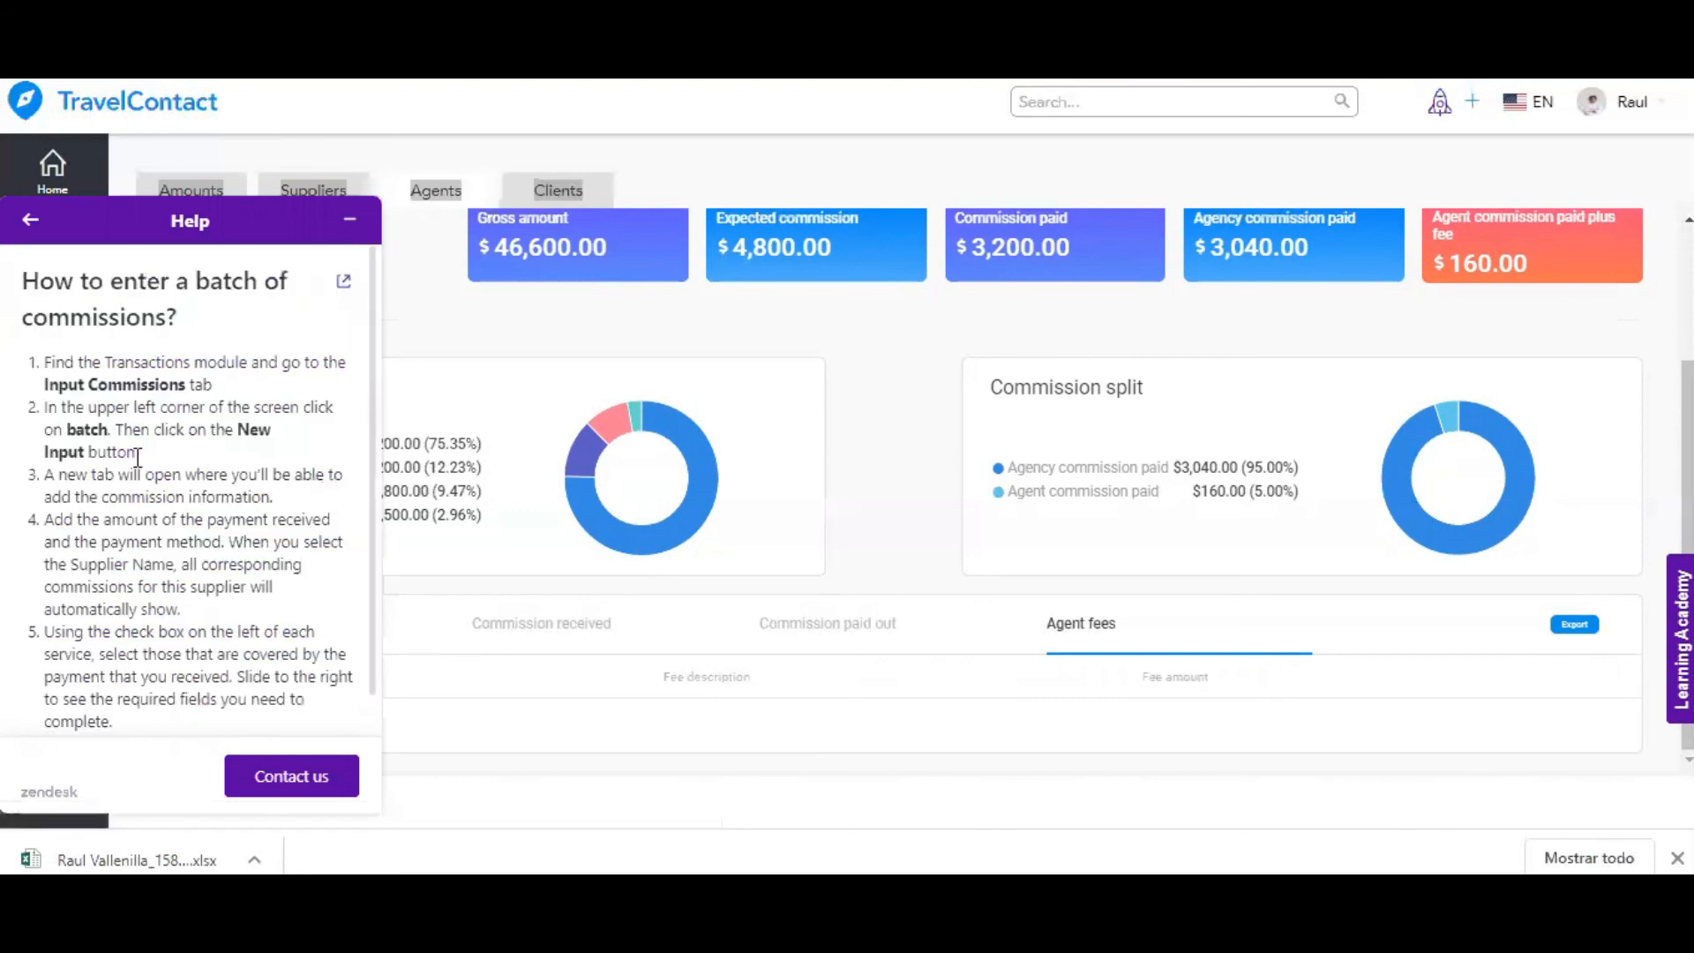
scroll(222, 475, down, 1)
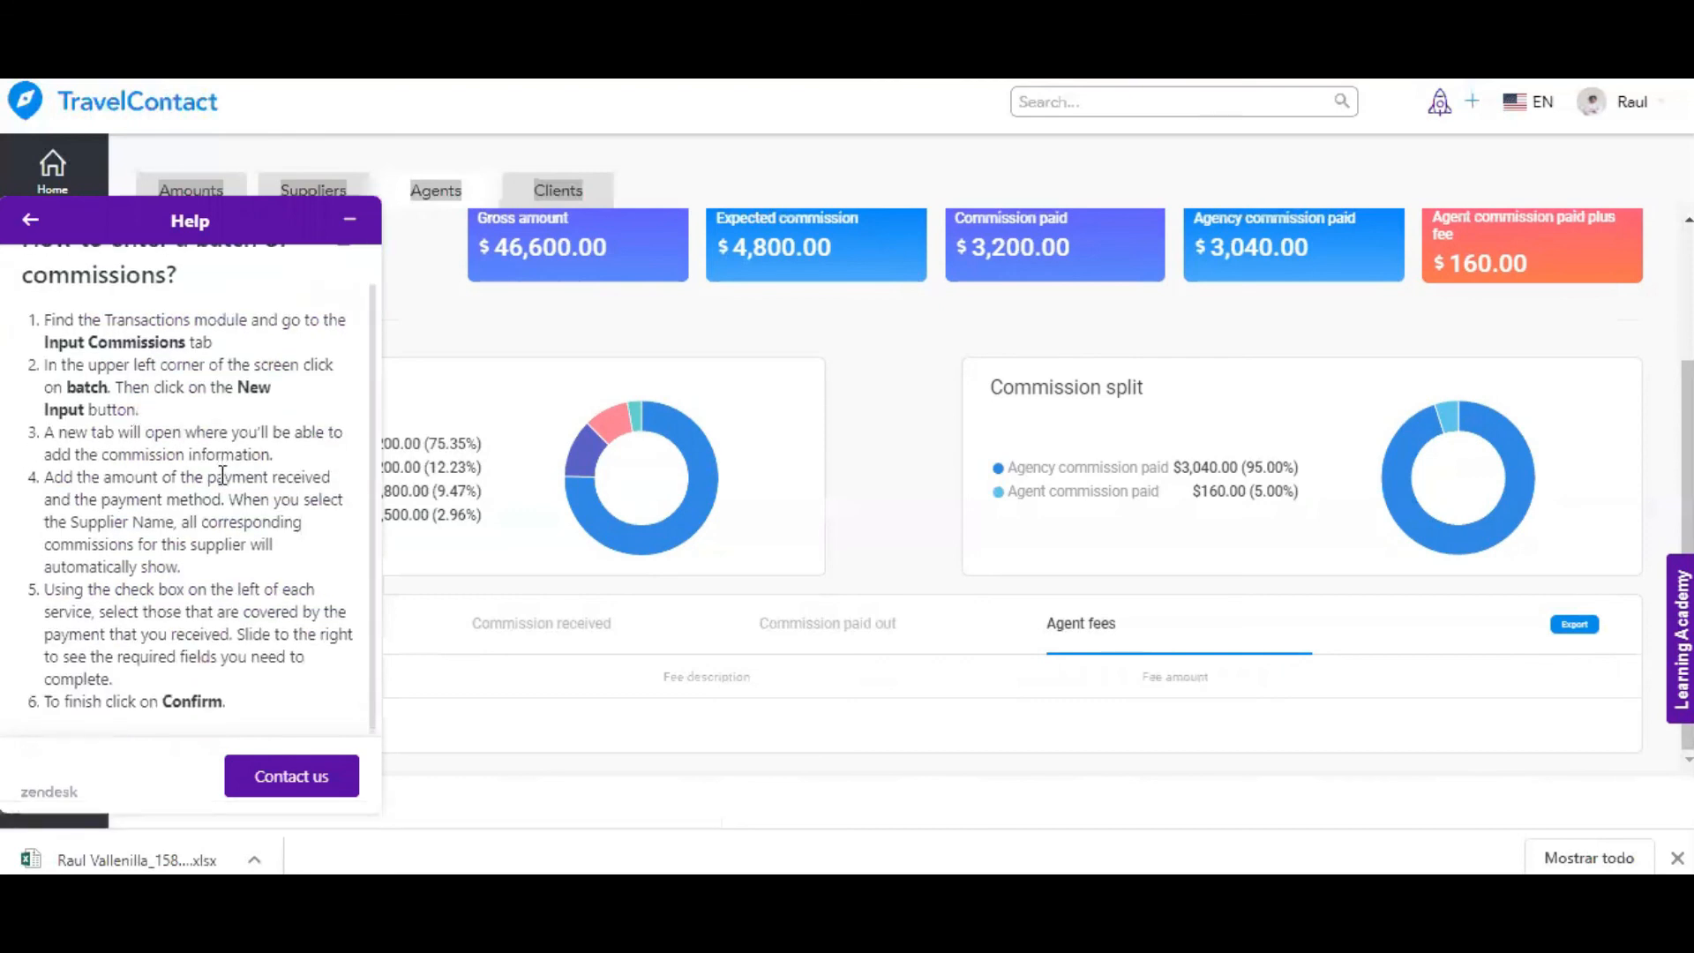
scroll(222, 475, up, 1)
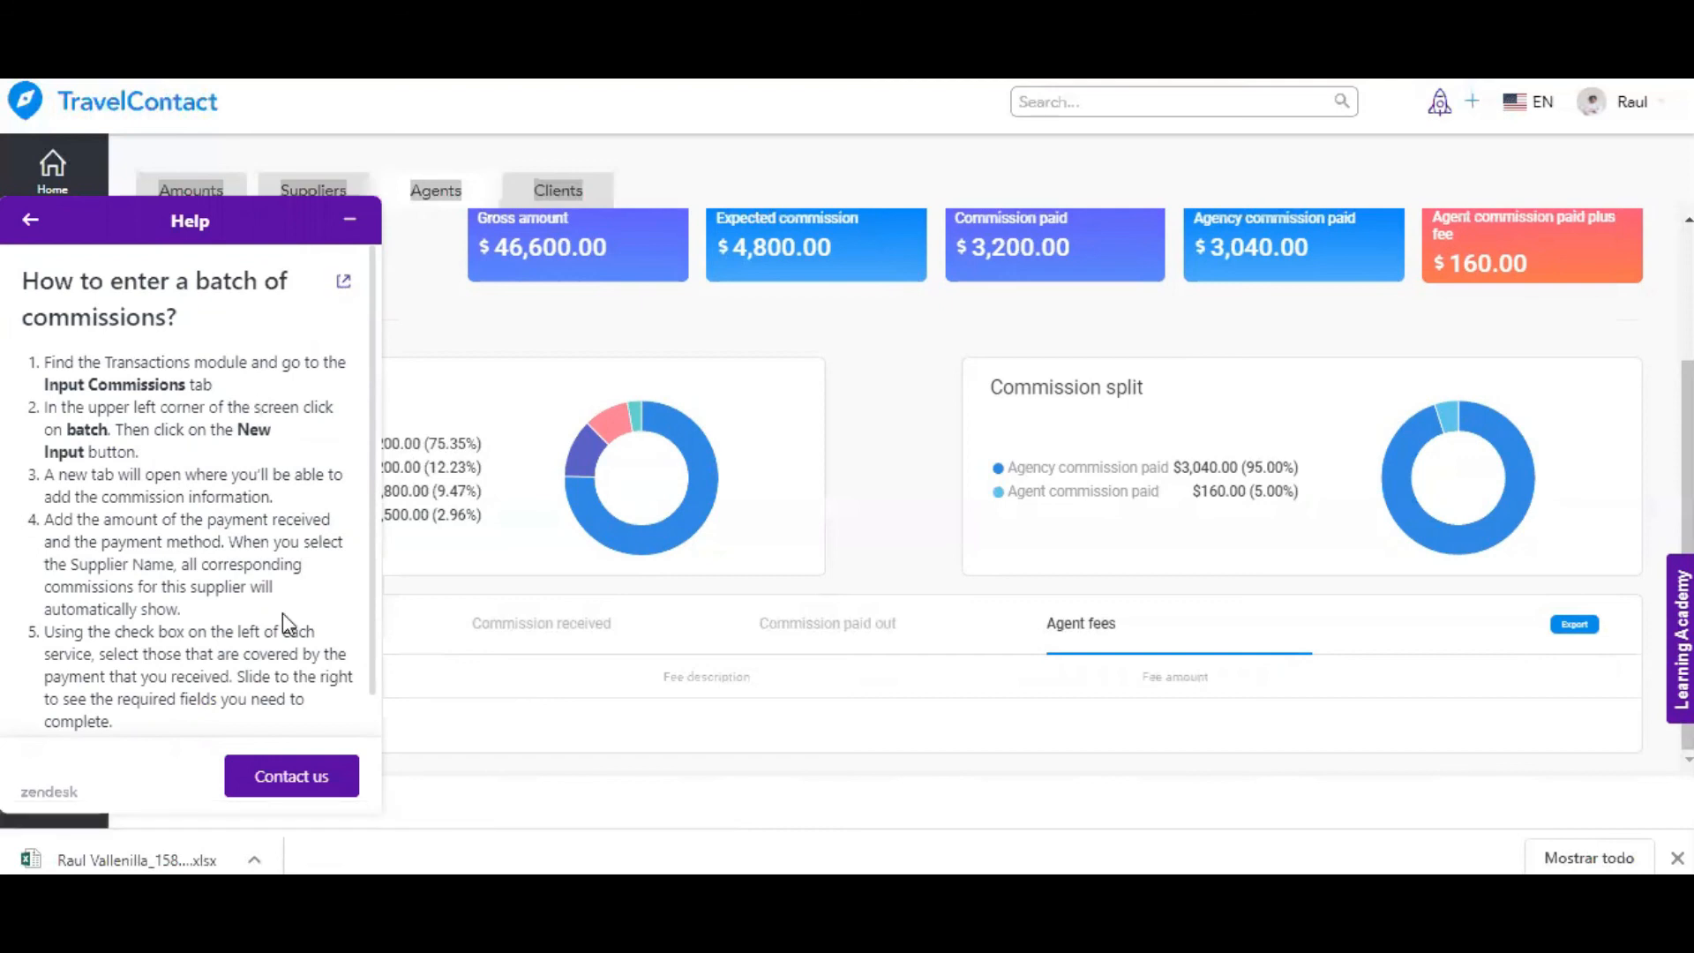
Open the support contact form, go through its name, email, message and attachment fields without sending, and collapse the help widget
click(282, 778)
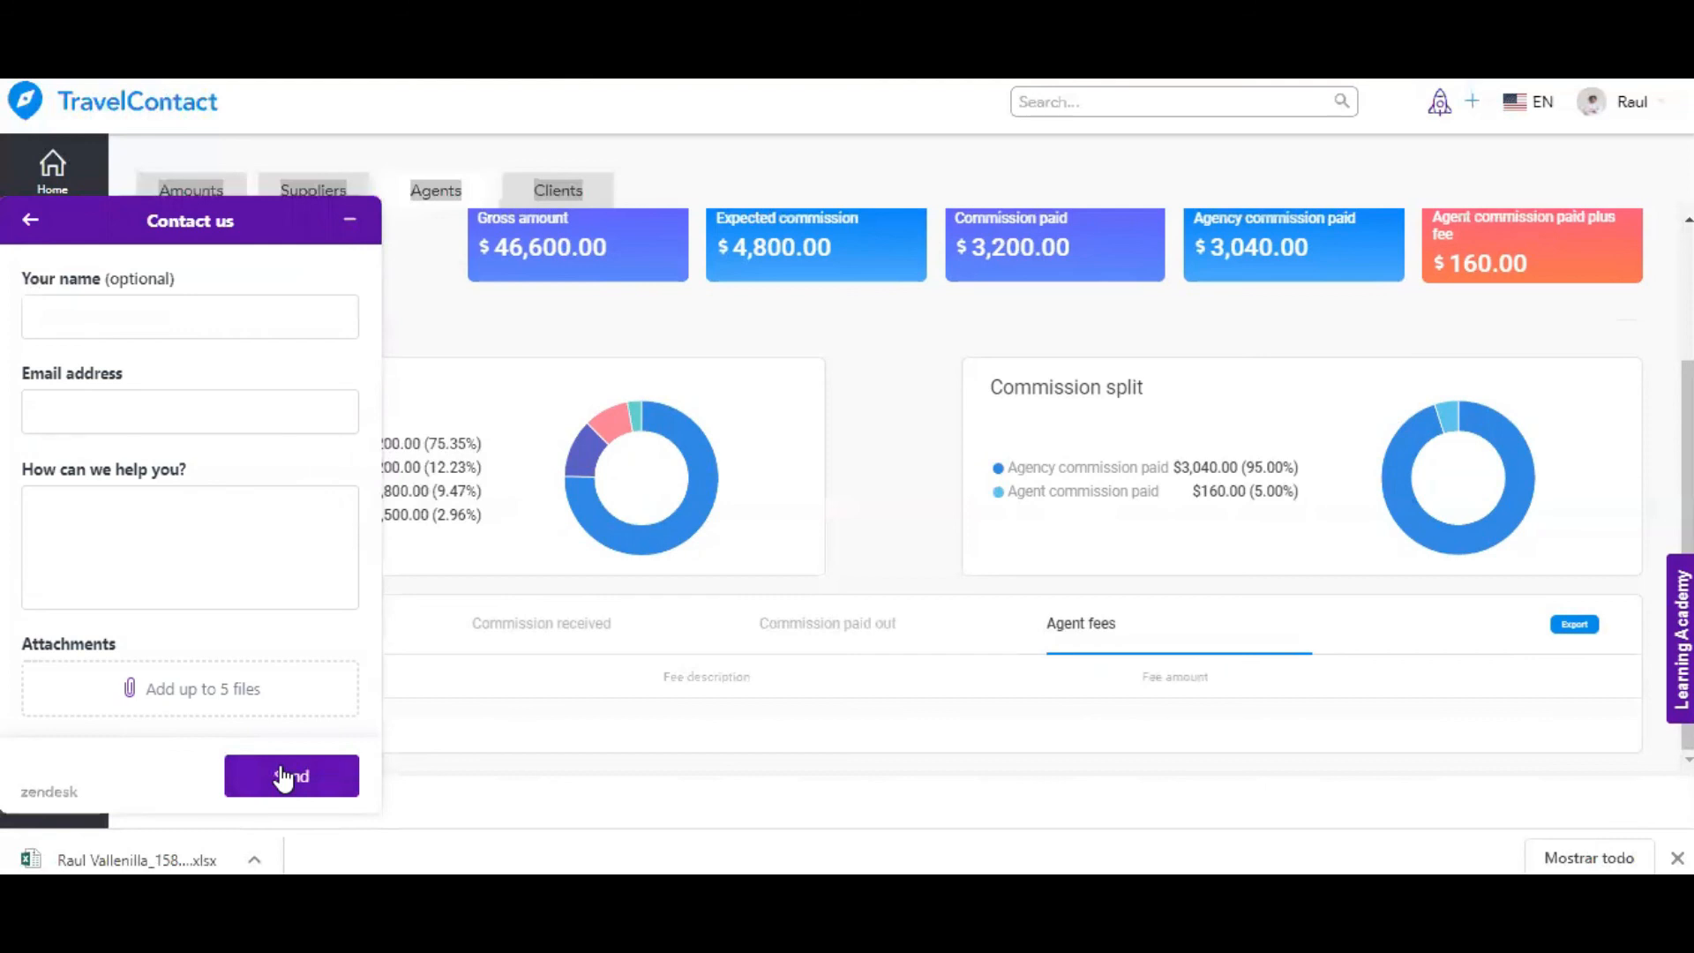
click(228, 320)
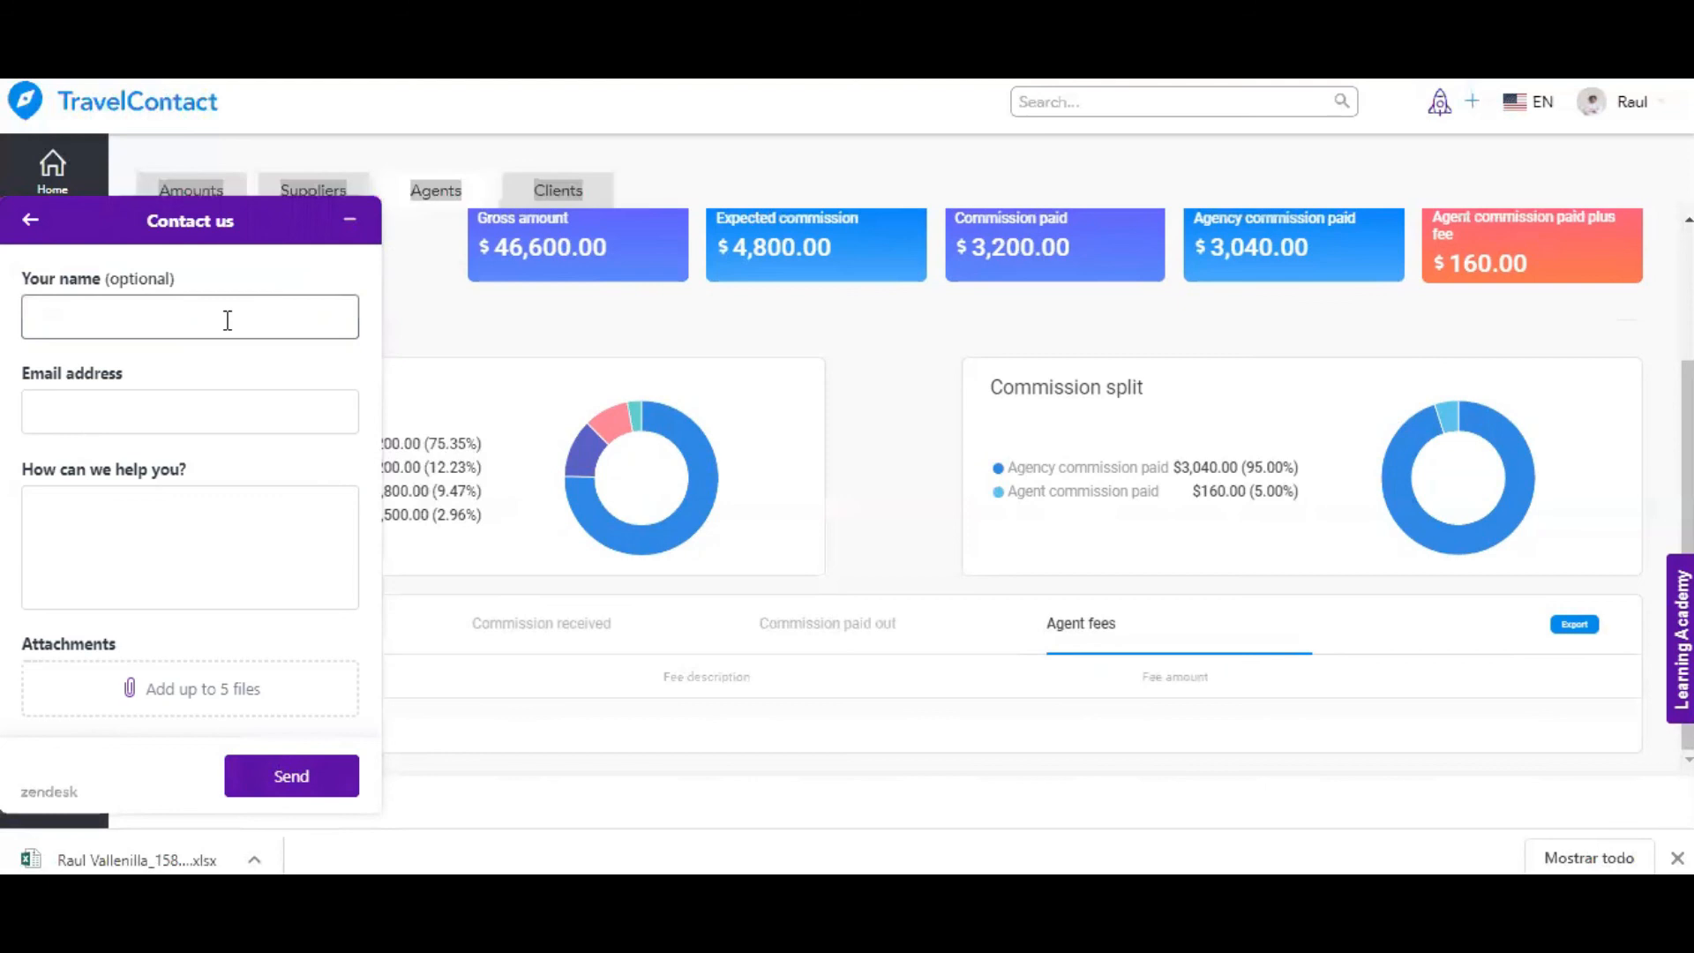
click(198, 402)
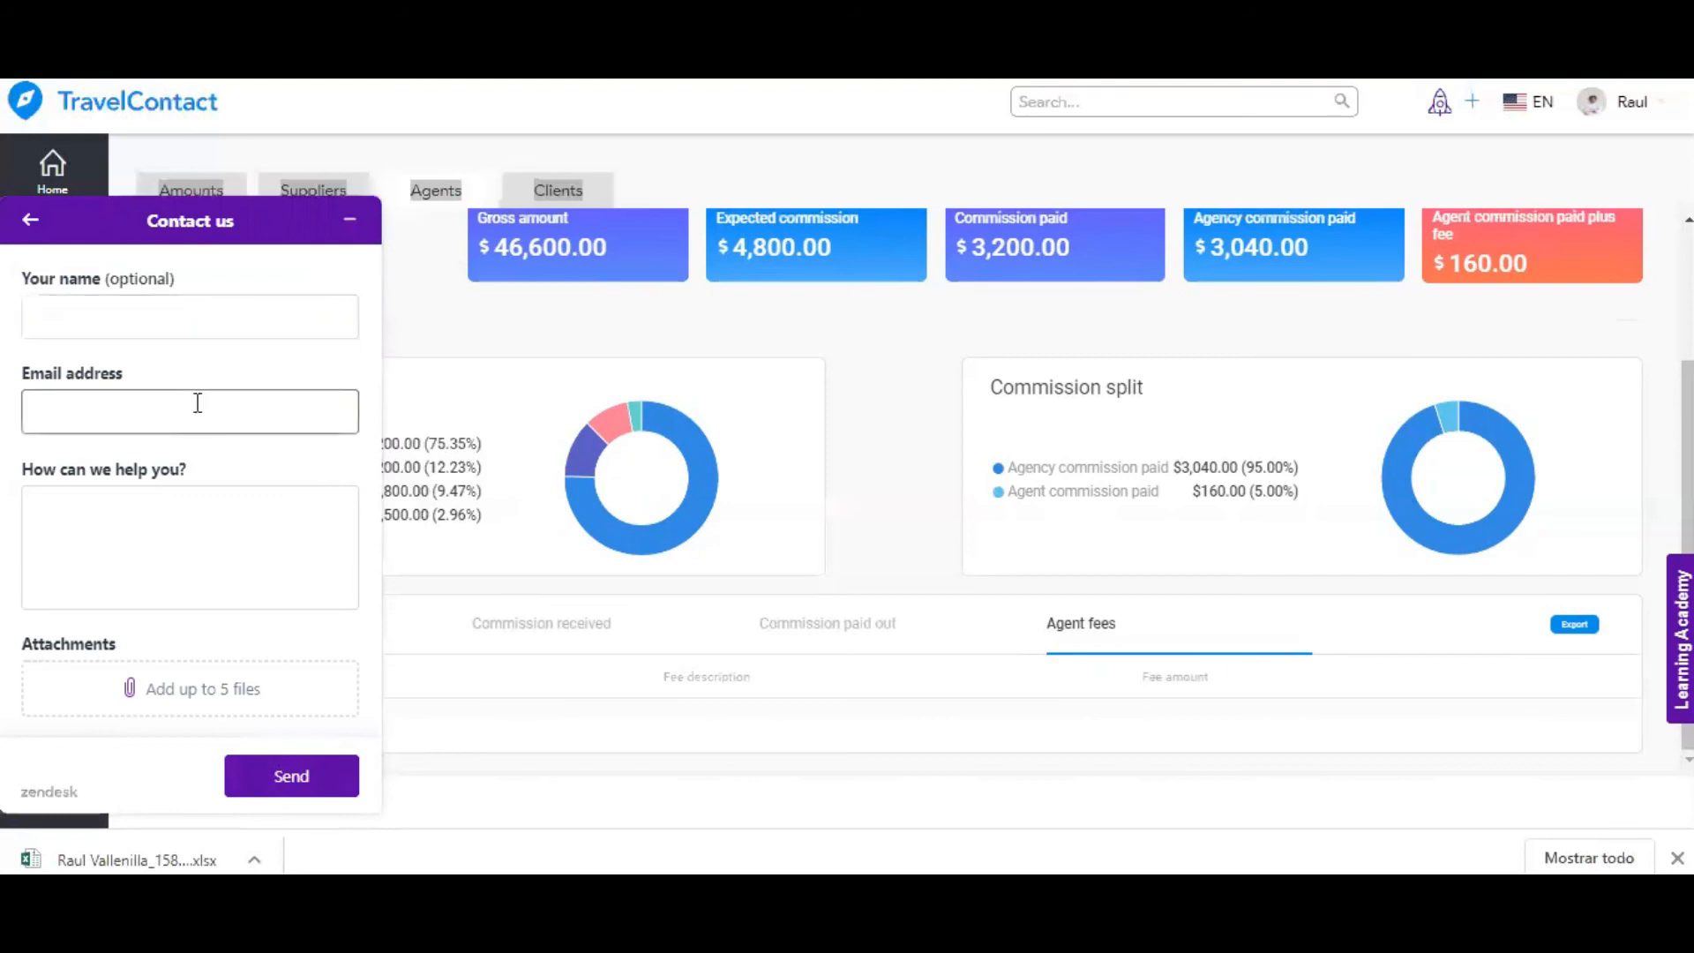
click(210, 543)
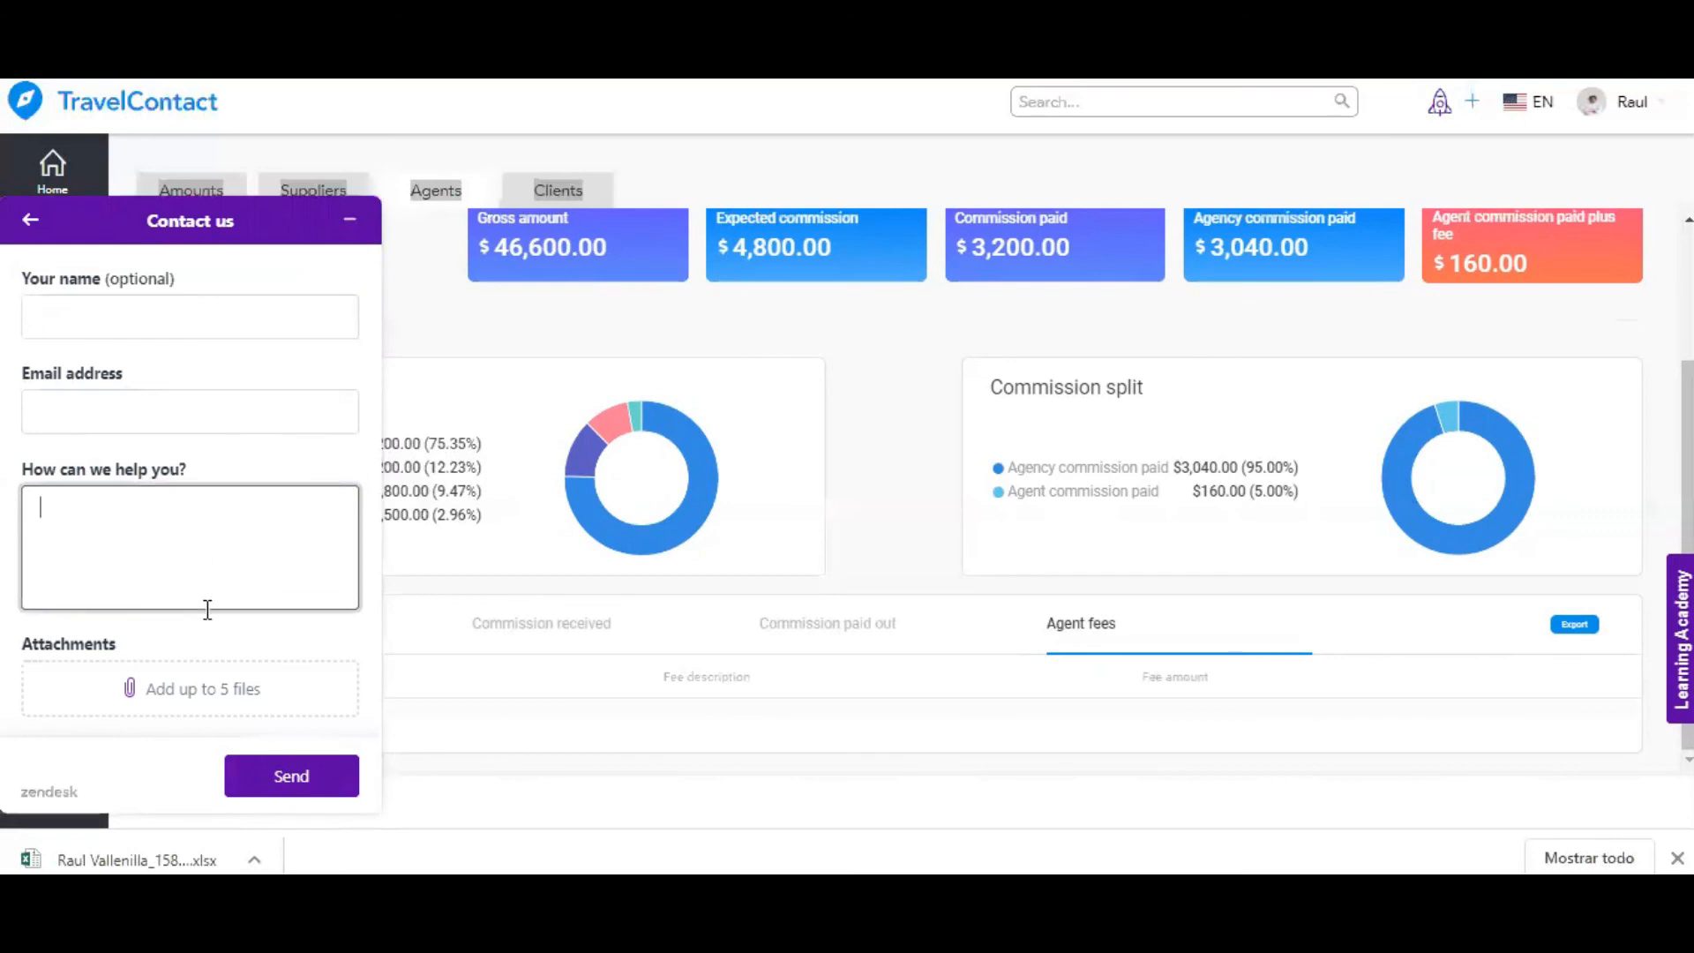
click(269, 686)
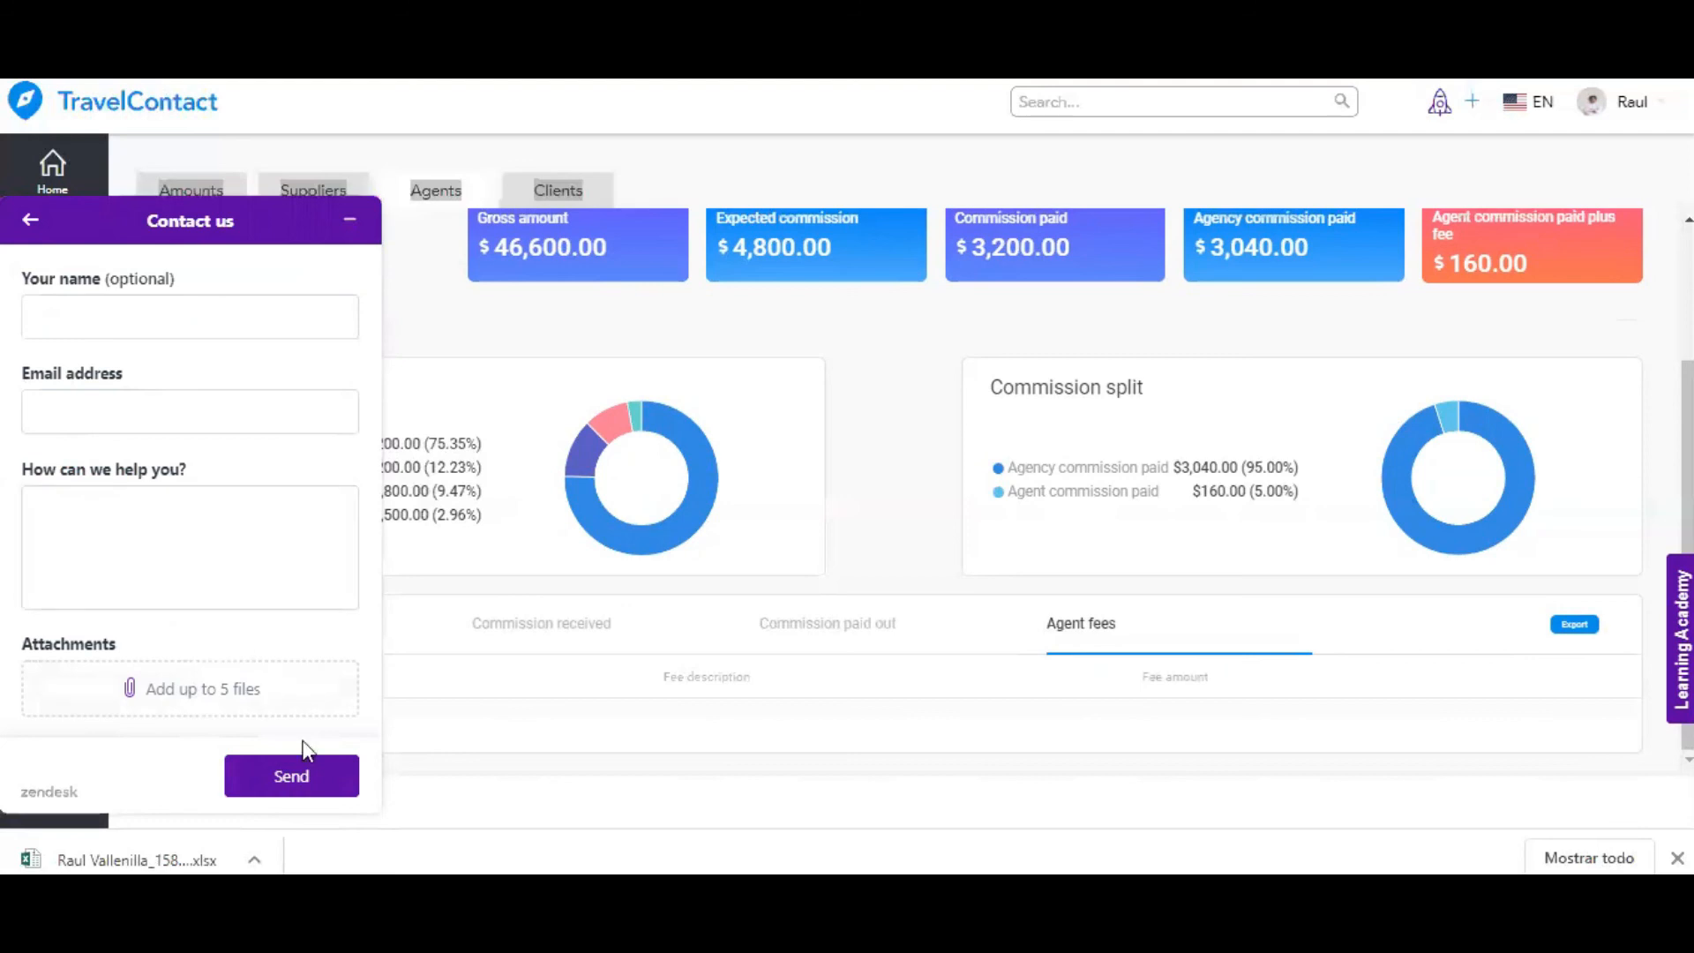
click(357, 237)
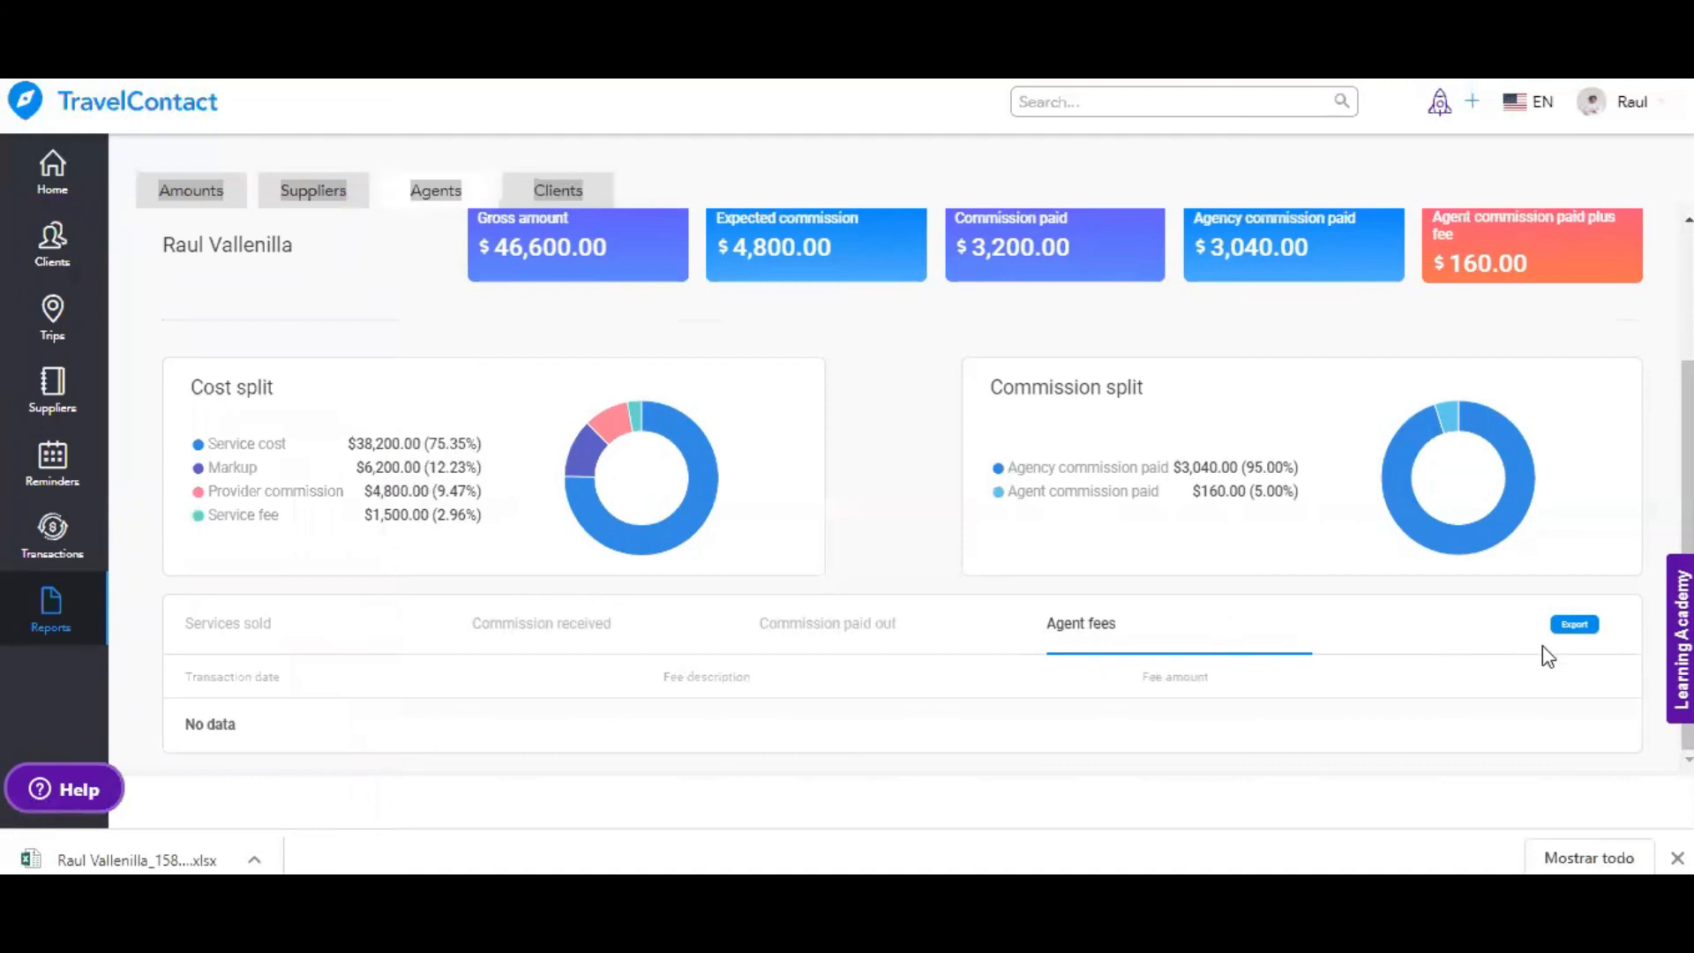
Search the Learning Academy for "Create a trip" and start the Create a Trip walkthrough
click(1681, 638)
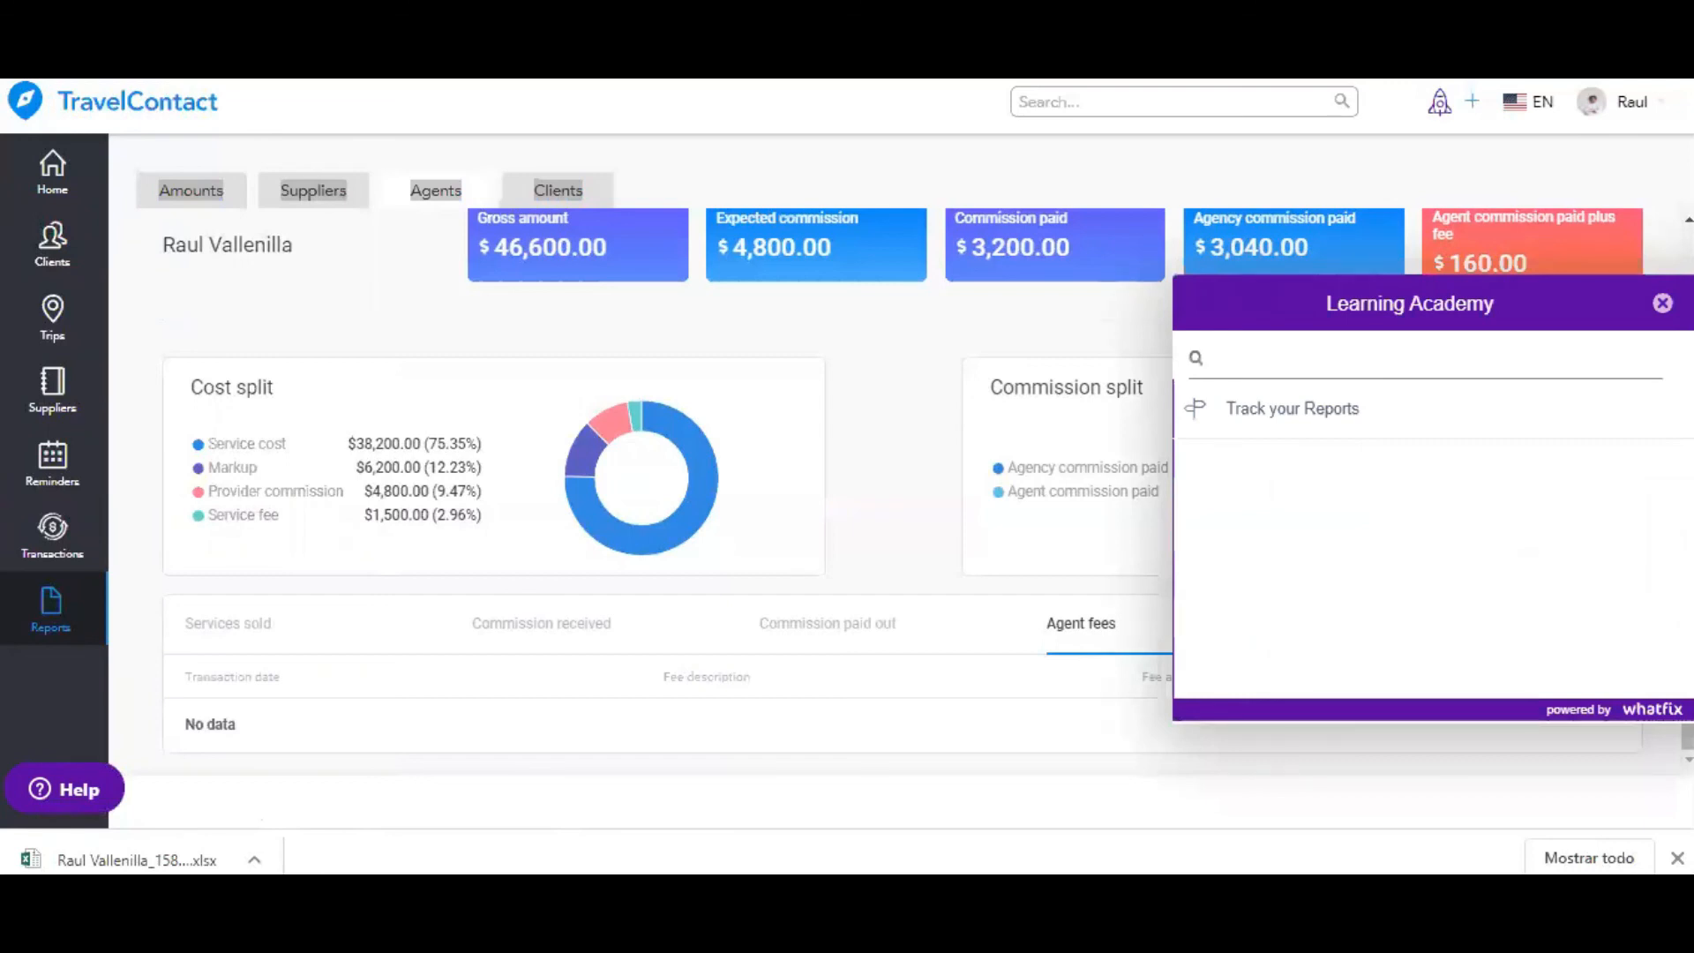
text(Create a trip)
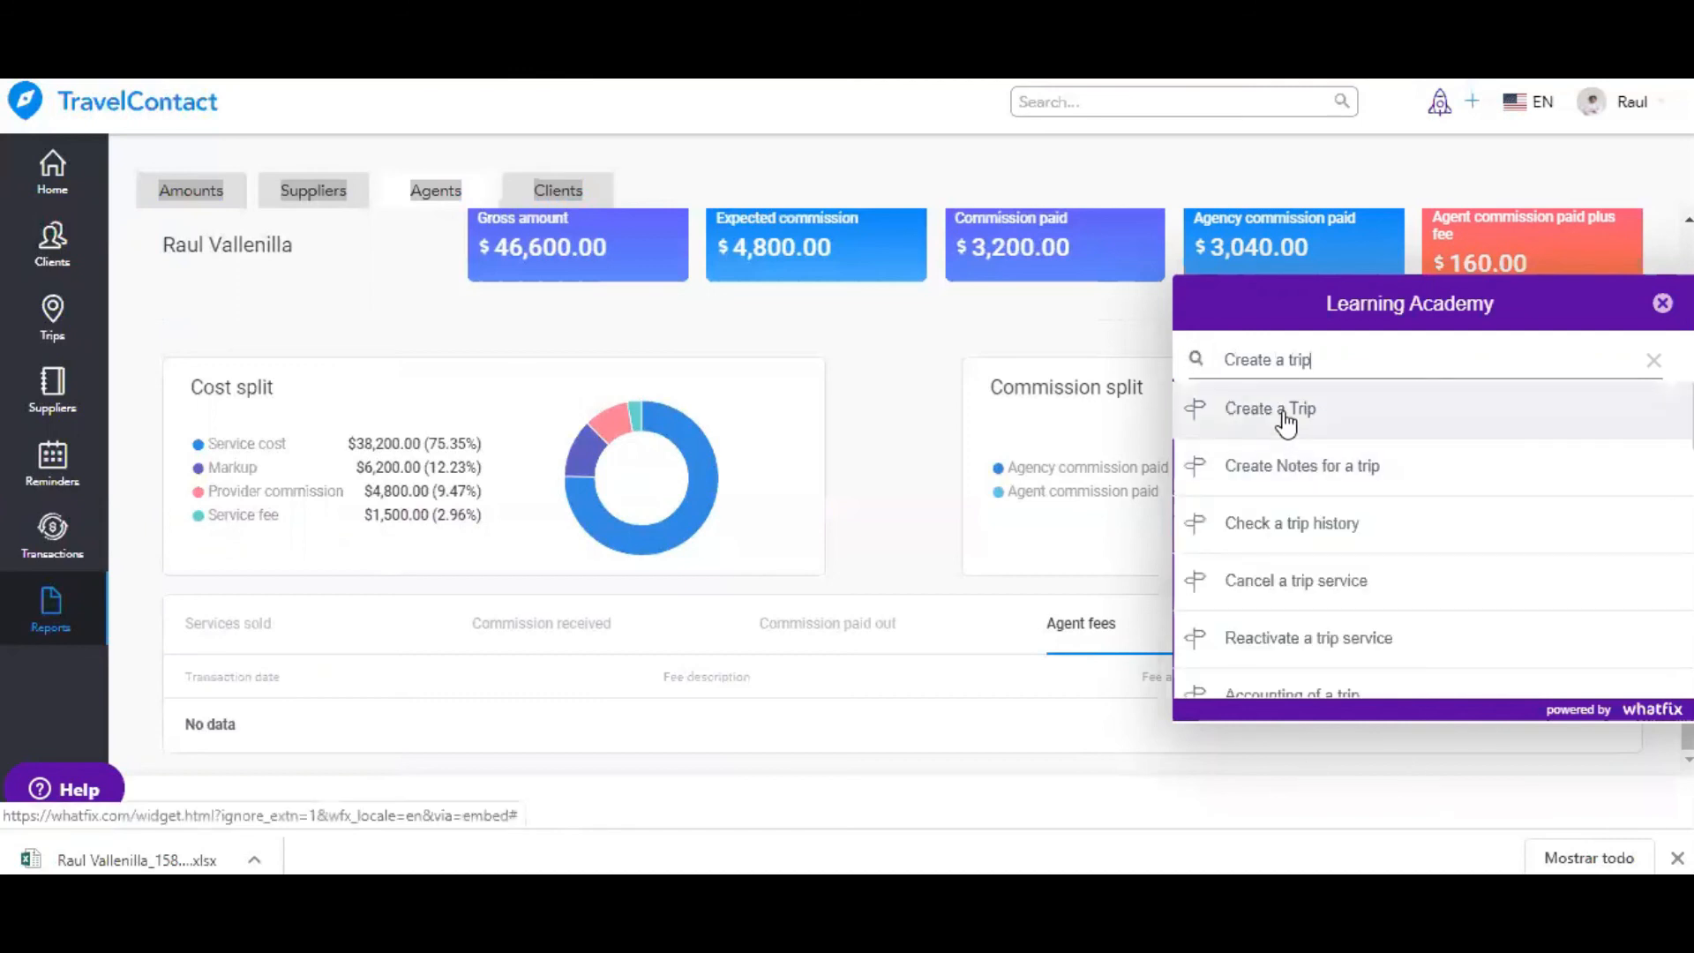
click(1285, 415)
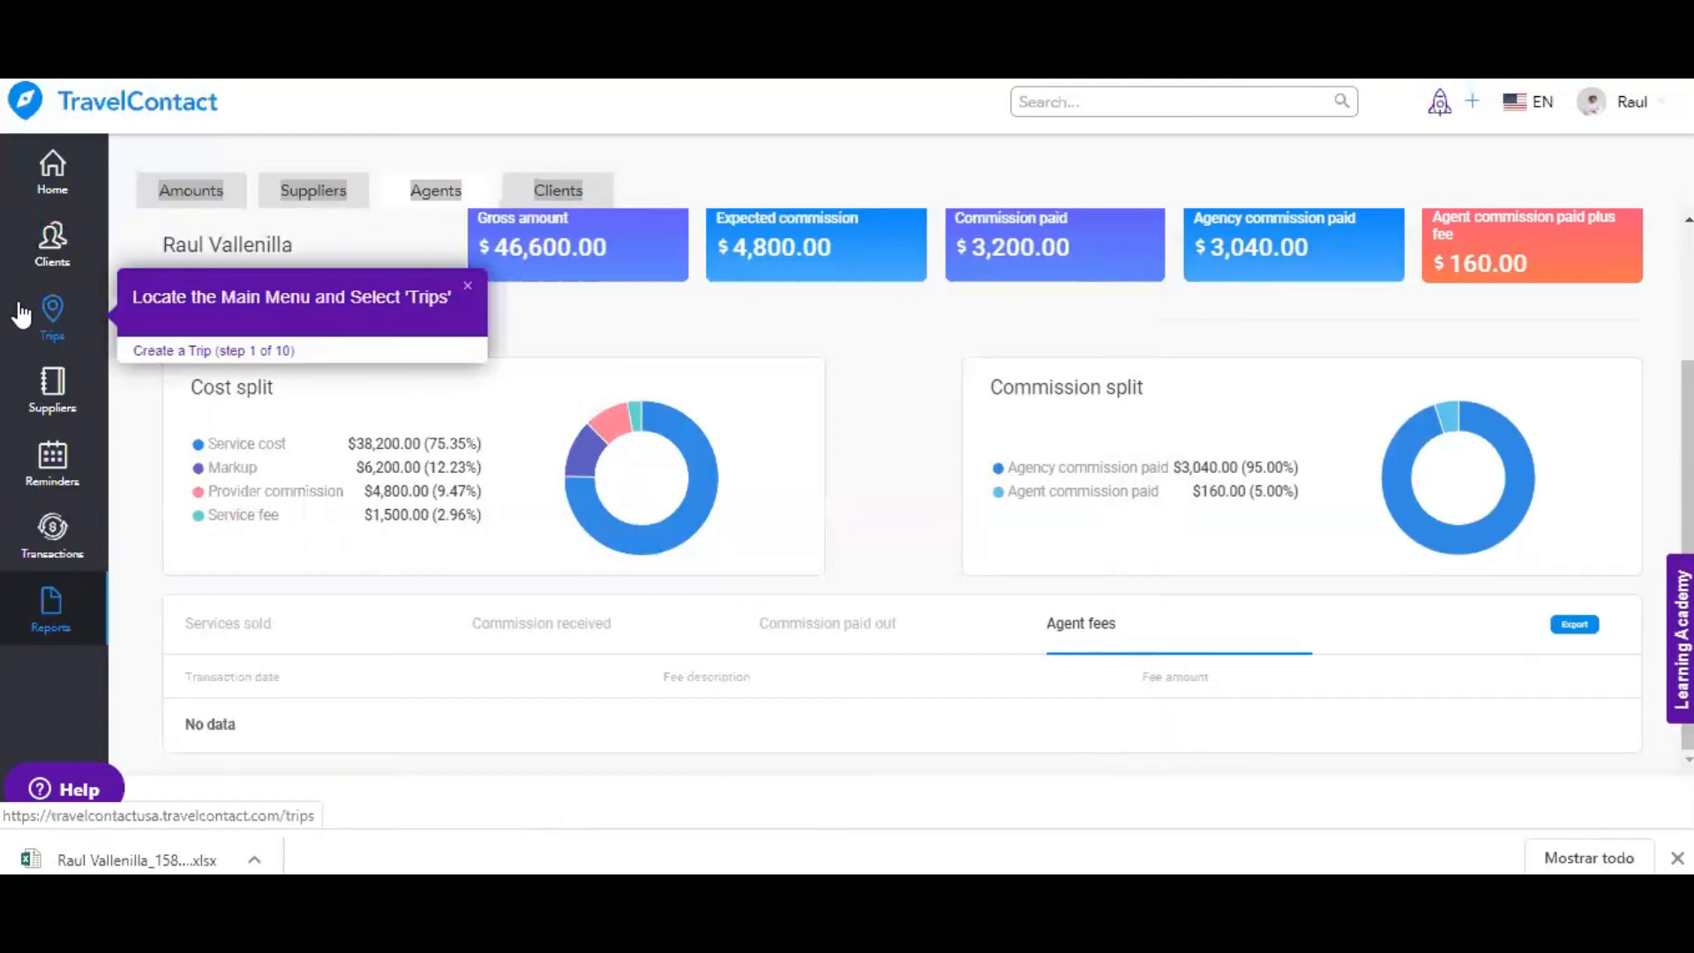
Follow the walkthrough through Trips to the New Trip form, and close both the guide and the form without creating a trip
click(42, 314)
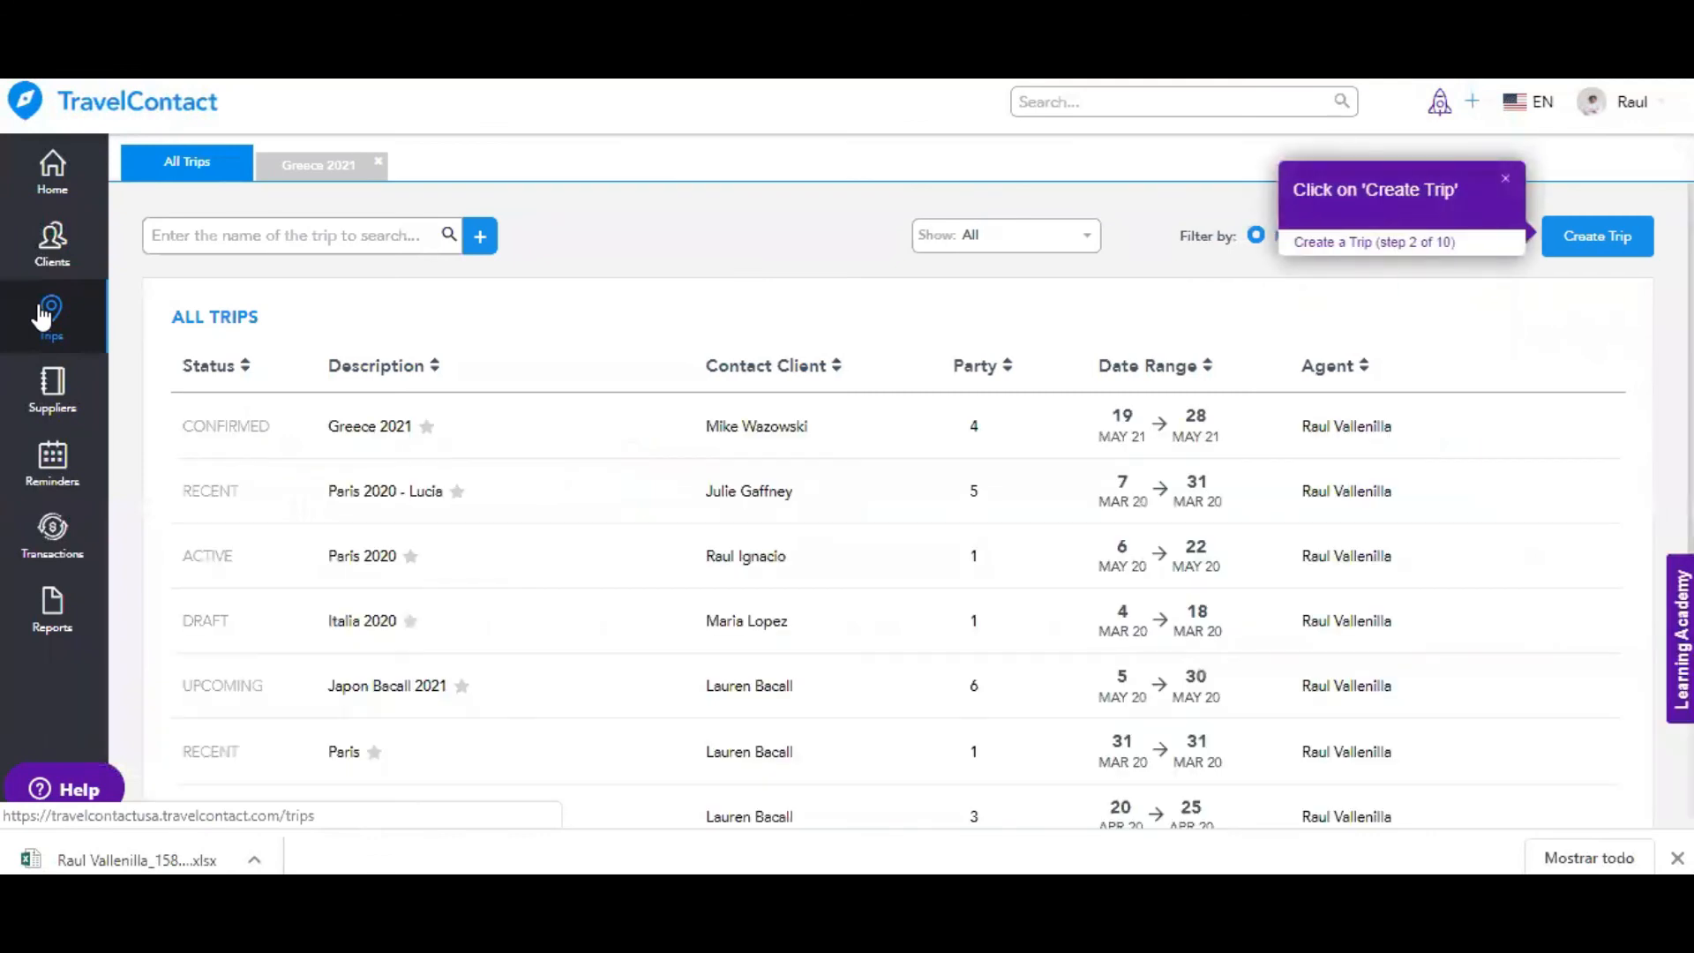
click(1592, 252)
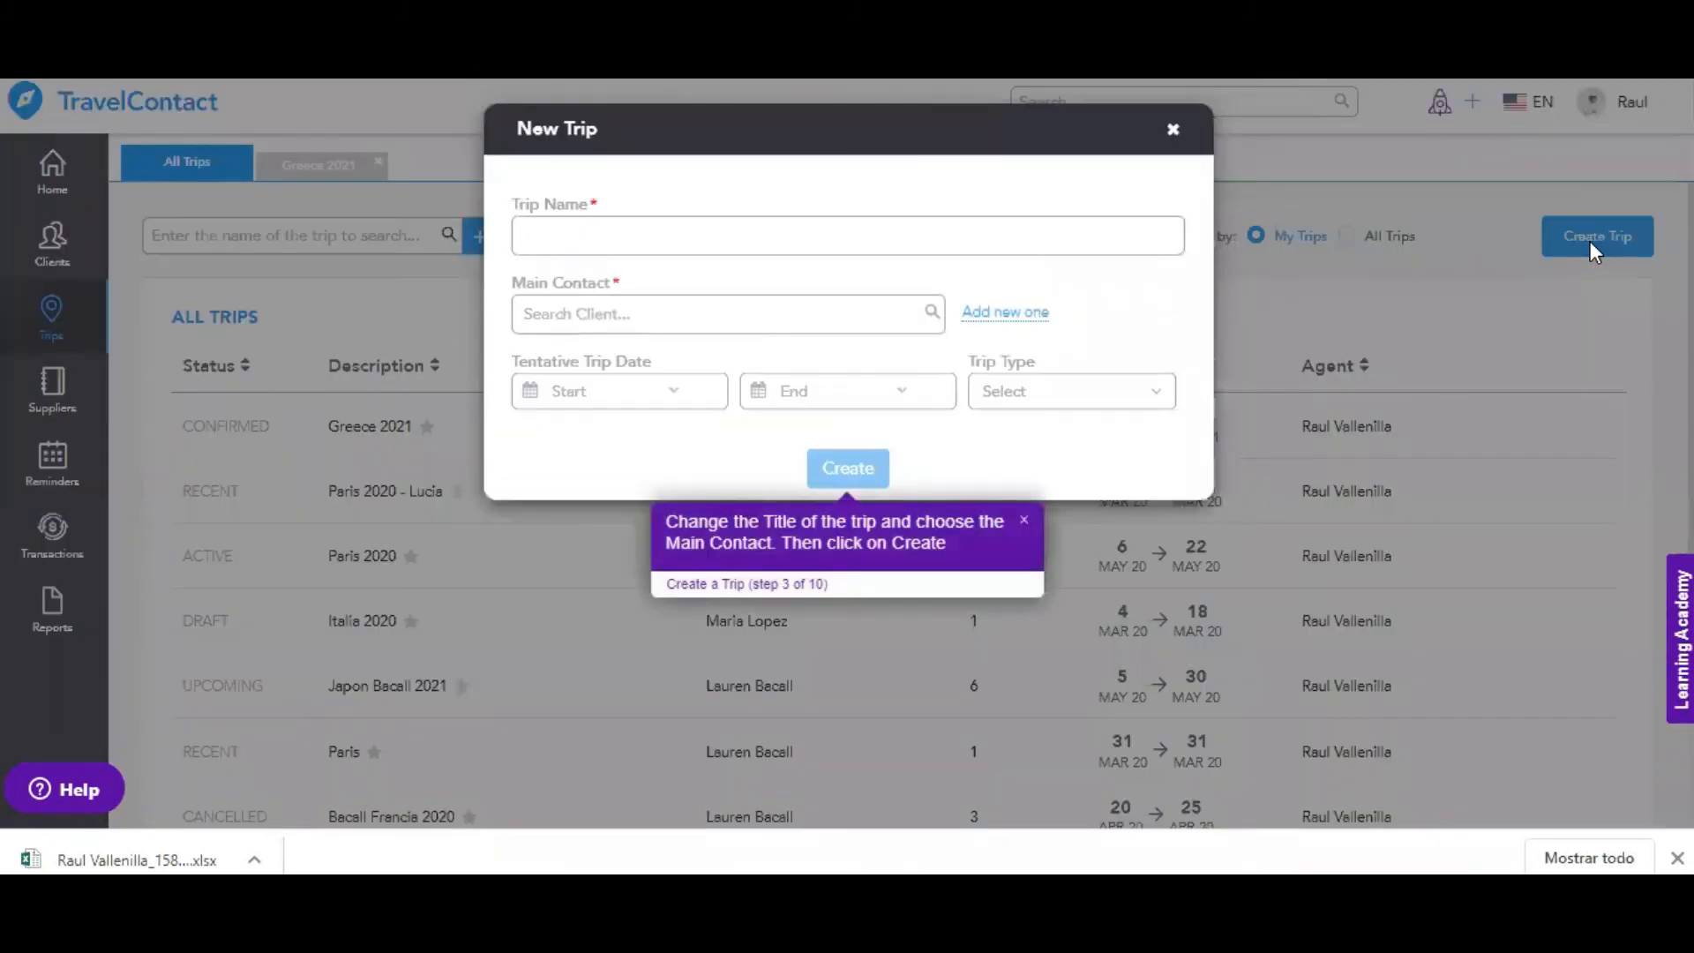
click(1024, 522)
click(1175, 133)
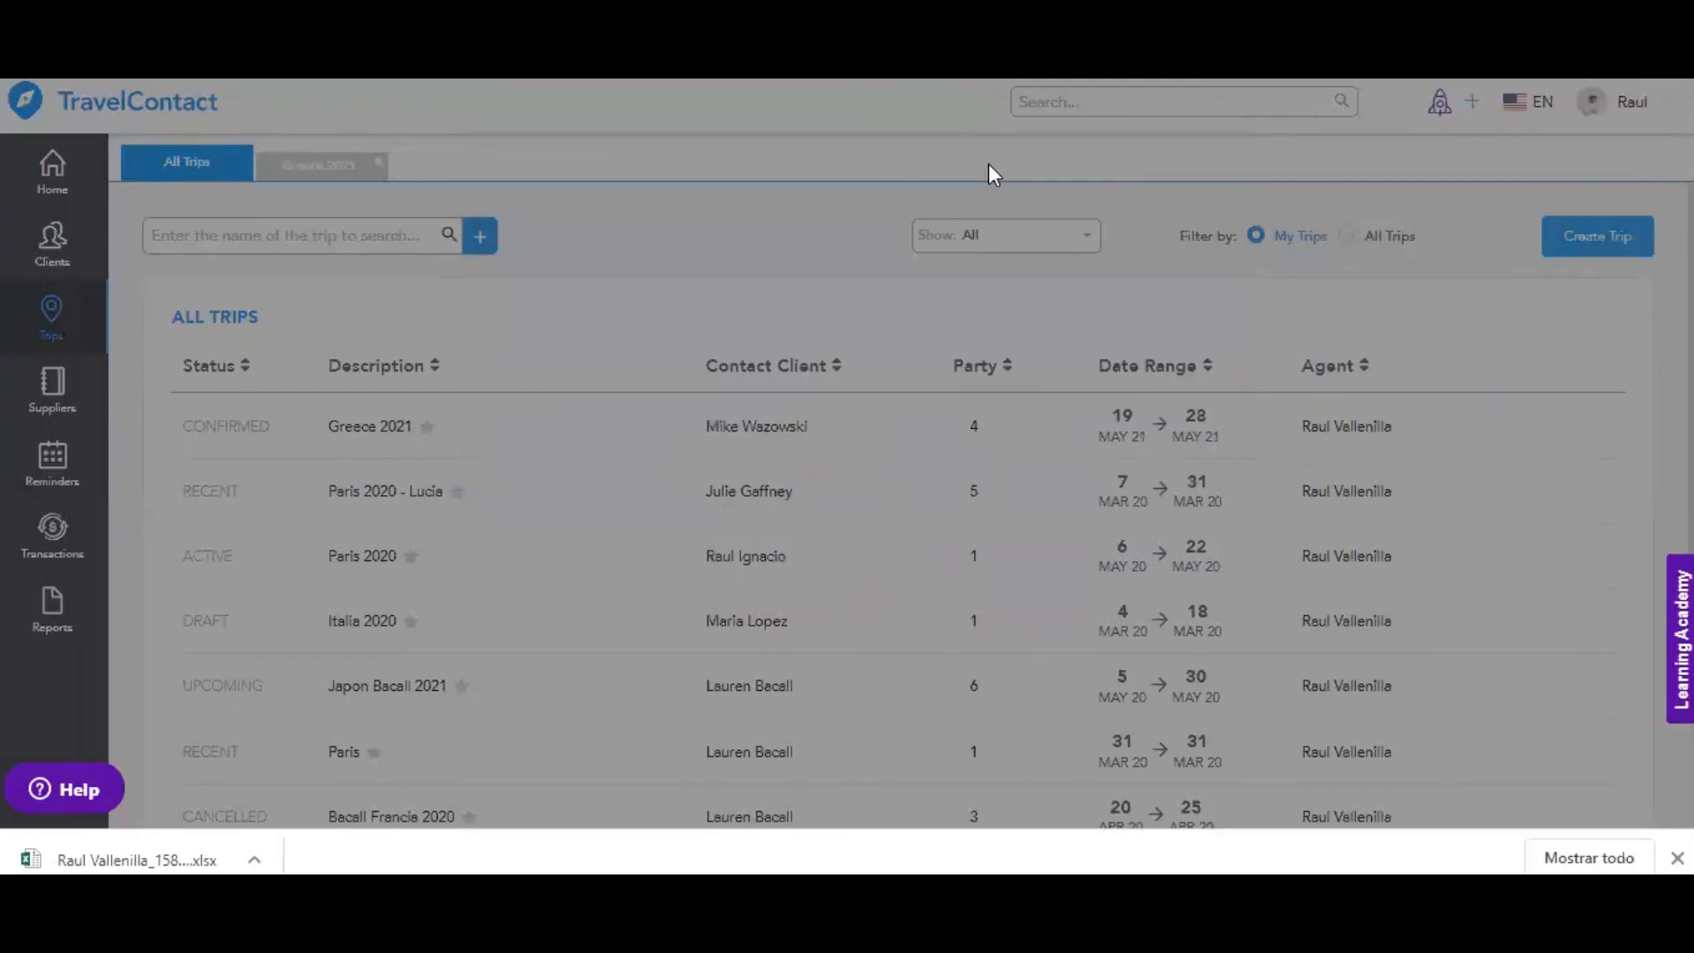